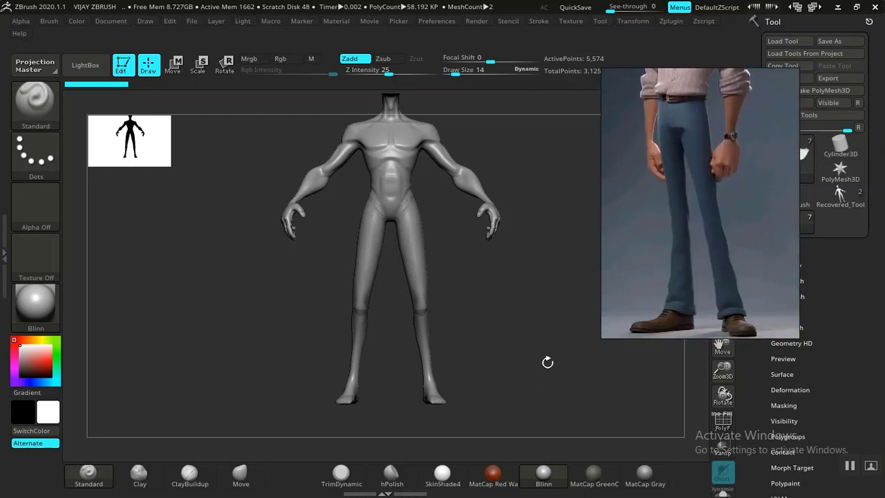
Select the VIJAH body subtool and duplicate it.
{"action": "left_click_drag", "start_coordinate": [524, 291], "coordinate": [543, 379]}
{"action": "left_click_drag", "start_coordinate": [537, 415], "coordinate": [539, 380], "text": "alt"}
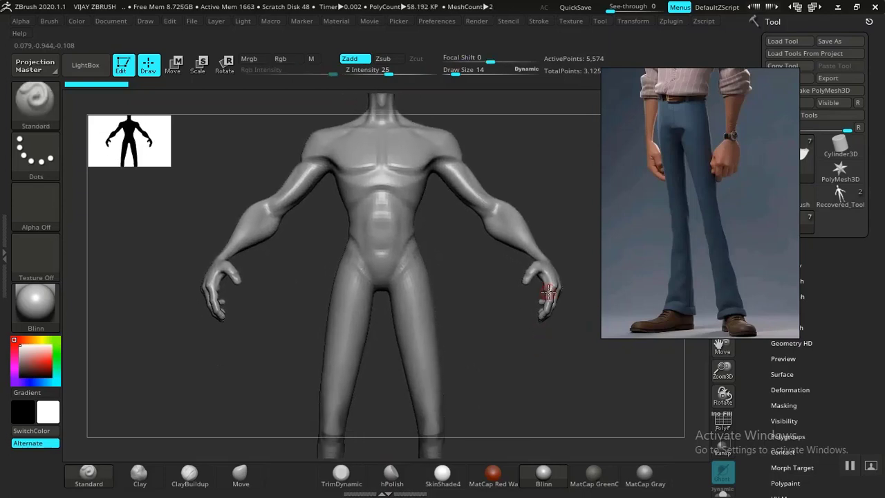
{"action": "left_click_drag", "start_coordinate": [694, 227], "coordinate": [139, 236]}
{"action": "left_click", "coordinate": [784, 249]}
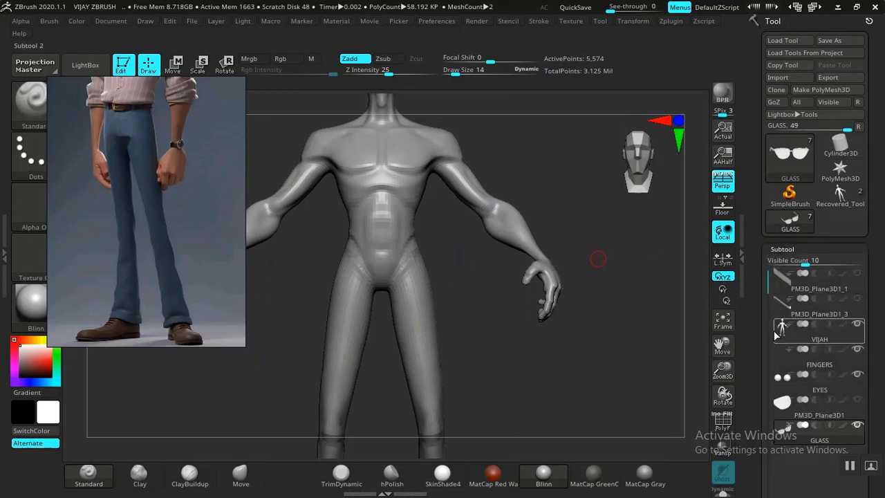
{"action": "left_click", "coordinate": [402, 246], "text": "alt"}
{"action": "scroll", "coordinate": [750, 349], "scroll_direction": "down", "scroll_amount": 3}
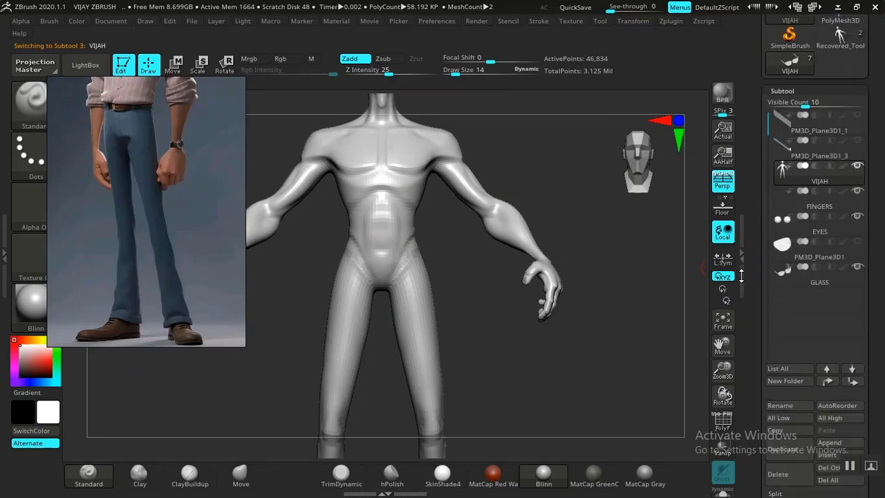
{"action": "scroll", "coordinate": [757, 370], "scroll_direction": "down", "scroll_amount": 3}
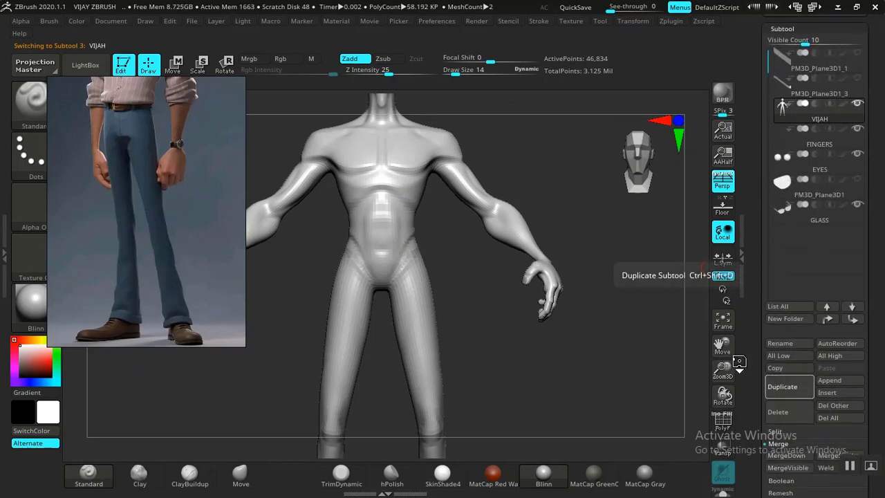
{"action": "left_click", "coordinate": [788, 391]}
Rename the duplicated body subtool as TROUSERS.
{"action": "left_click_drag", "start_coordinate": [524, 360], "coordinate": [538, 349], "text": "alt"}
{"action": "mouse_move", "coordinate": [805, 137]}
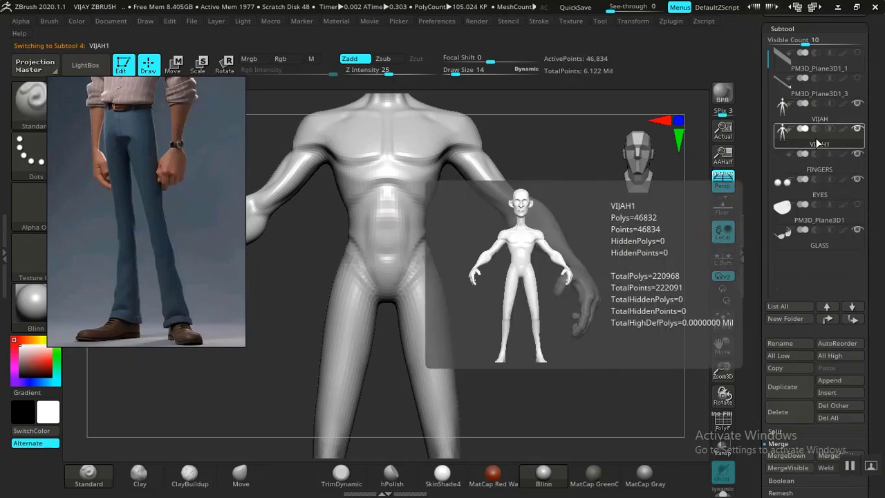
{"action": "left_click", "coordinate": [781, 344]}
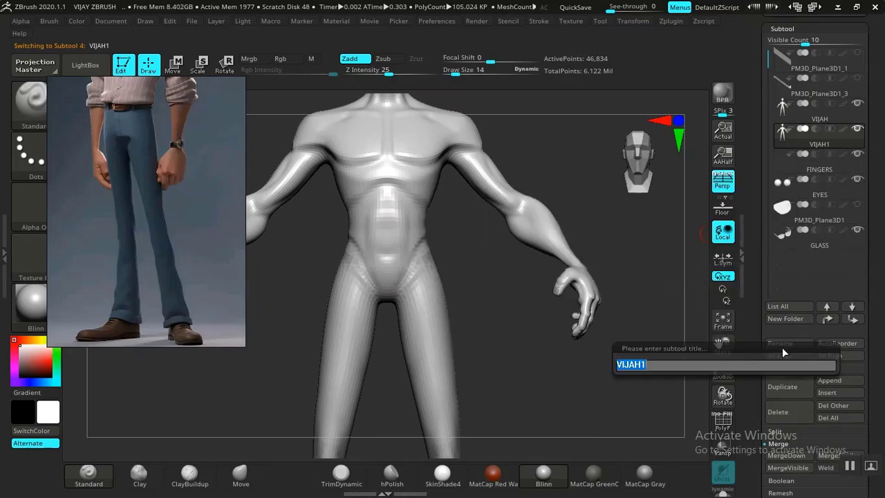
{"action": "type", "text": "TROUSERS"}
{"action": "key", "text": "Return"}
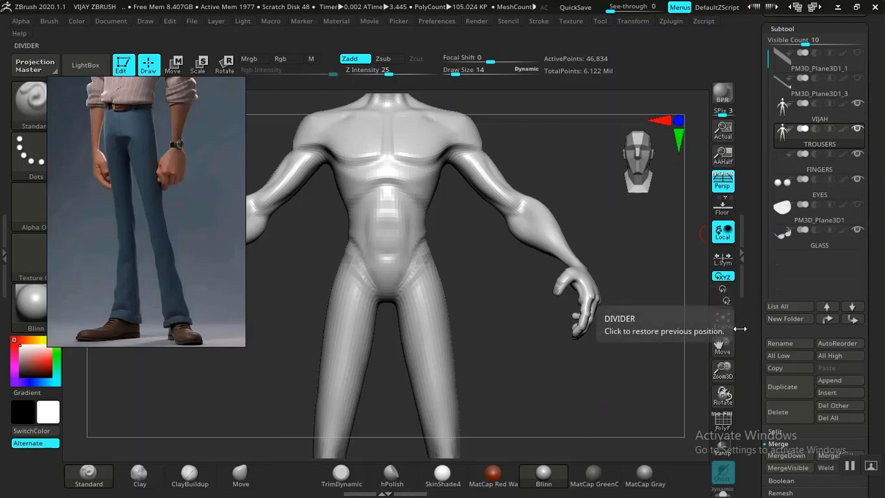
Bring the TROUSERS subtool to its highest subdivision level and bake all of its sculpting layers.
{"action": "mouse_move", "coordinate": [750, 367]}
{"action": "left_mouse_down"}
{"action": "mouse_move", "coordinate": [752, 316]}
{"action": "mouse_move", "coordinate": [754, 381]}
{"action": "left_mouse_up"}
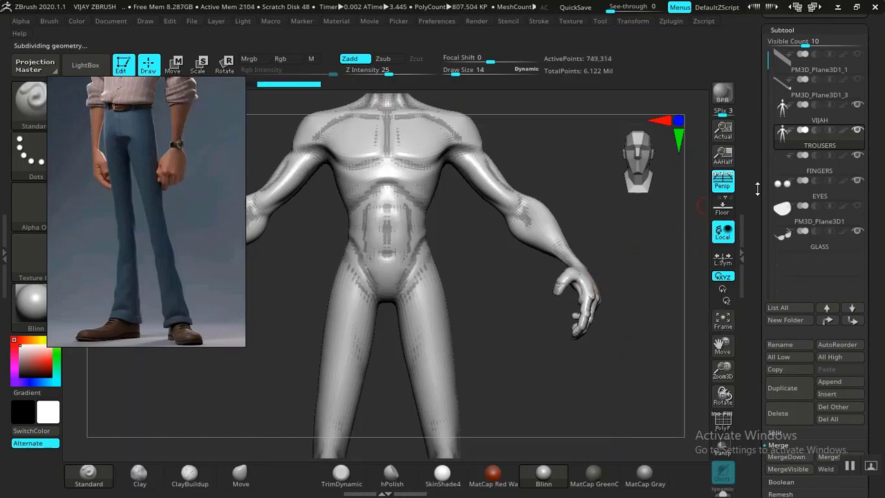
{"action": "left_click", "coordinate": [784, 30]}
{"action": "left_click", "coordinate": [784, 92]}
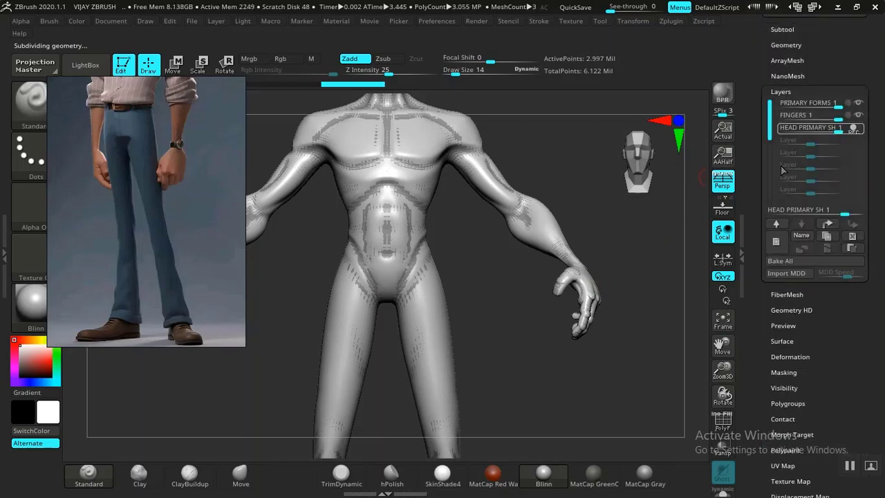
{"action": "scroll", "coordinate": [757, 214], "scroll_direction": "up", "scroll_amount": 2}
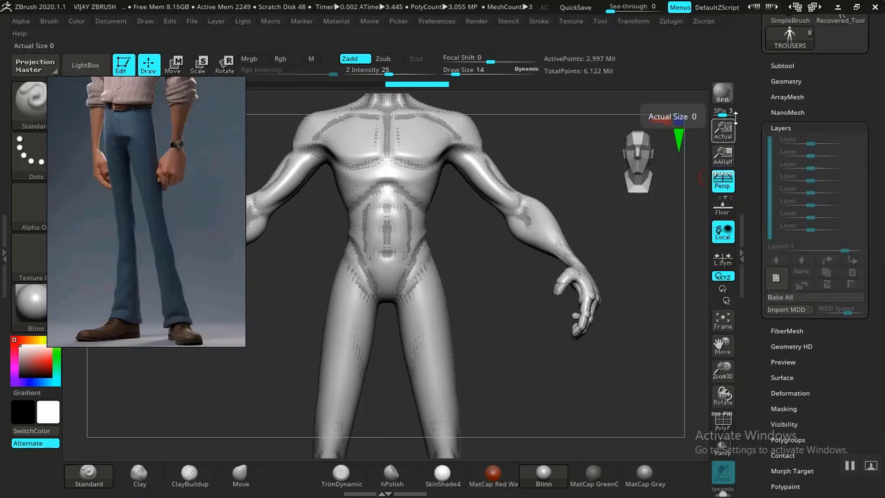
Isolate the TROUSERS subtool with Solo mode.
{"action": "left_click", "coordinate": [773, 65]}
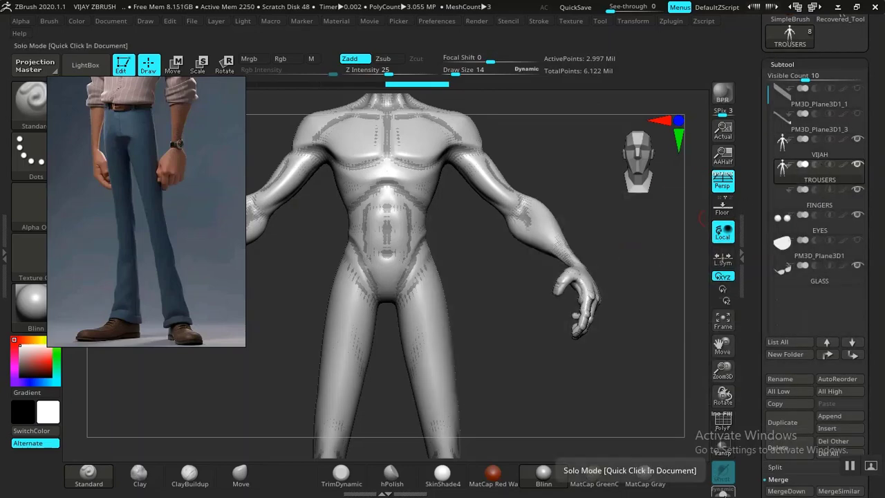
{"action": "left_click", "coordinate": [722, 490]}
{"action": "left_click_drag", "start_coordinate": [518, 363], "coordinate": [566, 311], "text": "alt"}
Lower the TROUSERS mesh to subdivision level 3 and delete the higher subdivision levels.
{"action": "key", "text": "shift"}
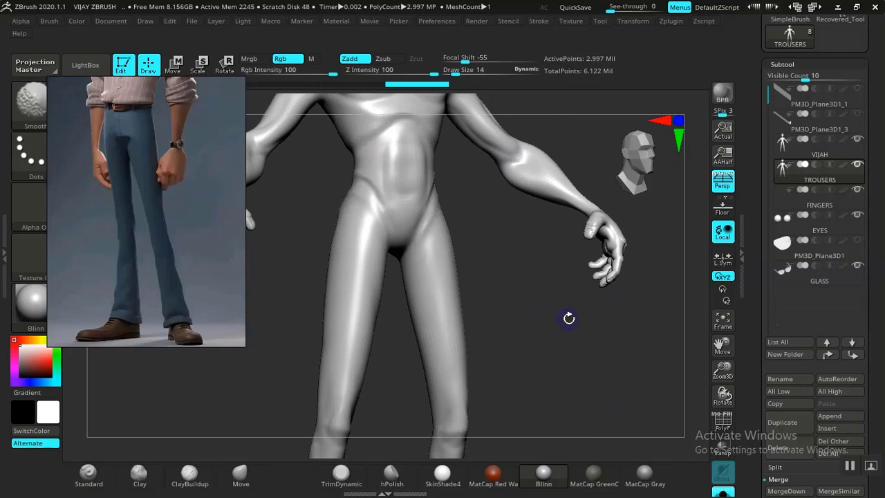
{"action": "key", "text": "shift+d"}
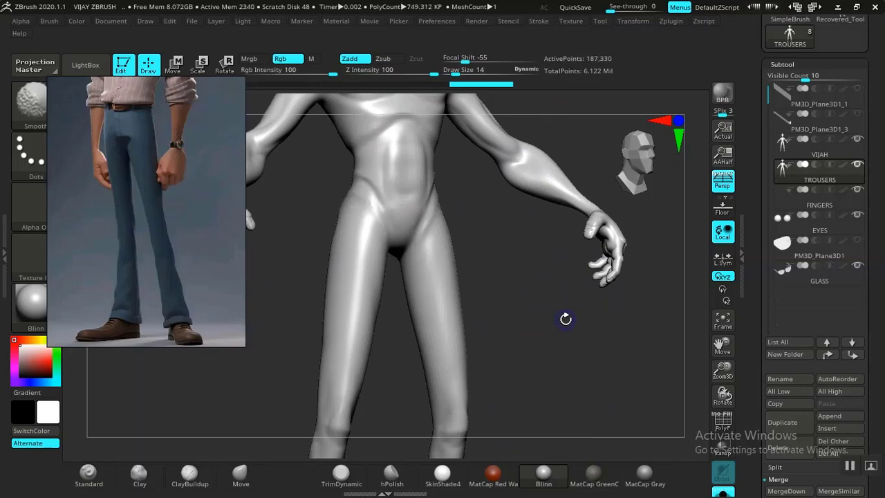
{"action": "left_click_drag", "start_coordinate": [581, 318], "coordinate": [564, 310], "text": "shift"}
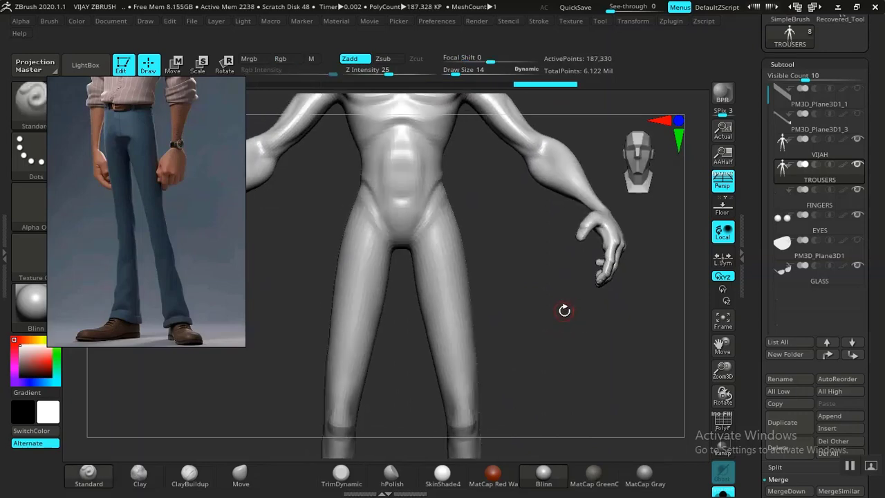
{"action": "left_click", "coordinate": [782, 65]}
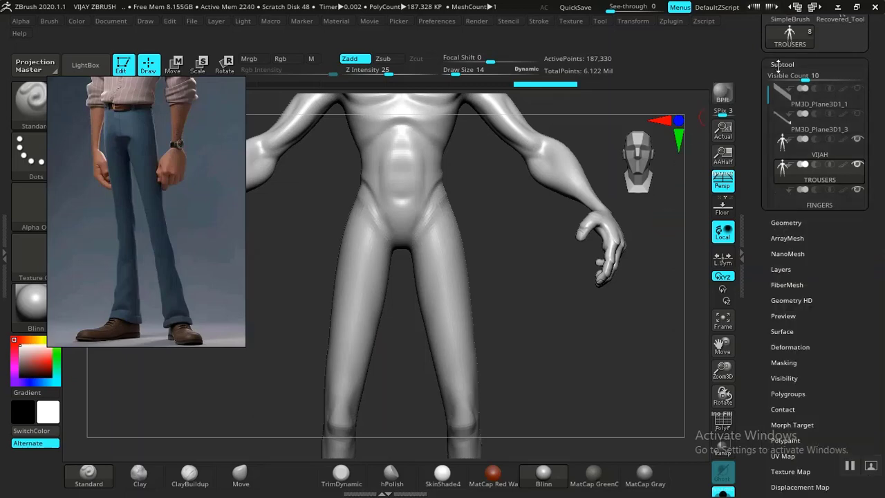
{"action": "left_click", "coordinate": [787, 80]}
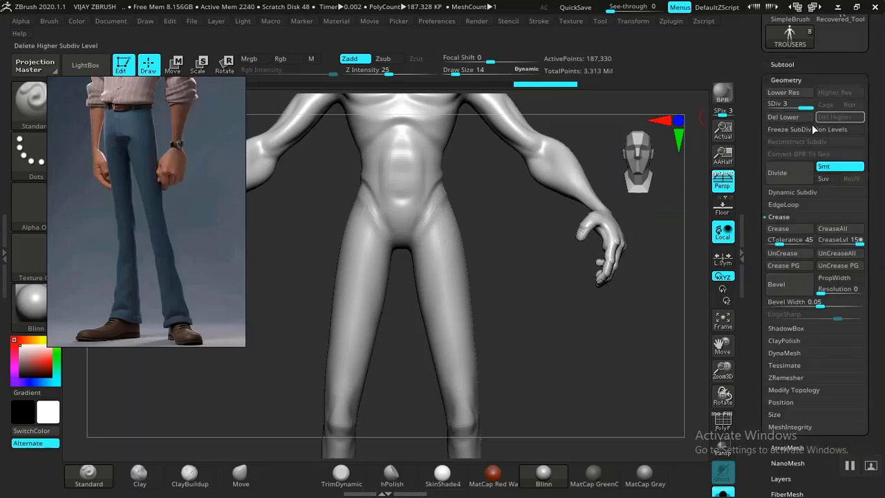
Check the TROUSERS mesh's wireframe and delete its lower subdivision levels.
{"action": "left_click_drag", "start_coordinate": [532, 275], "coordinate": [526, 332], "text": "alt"}
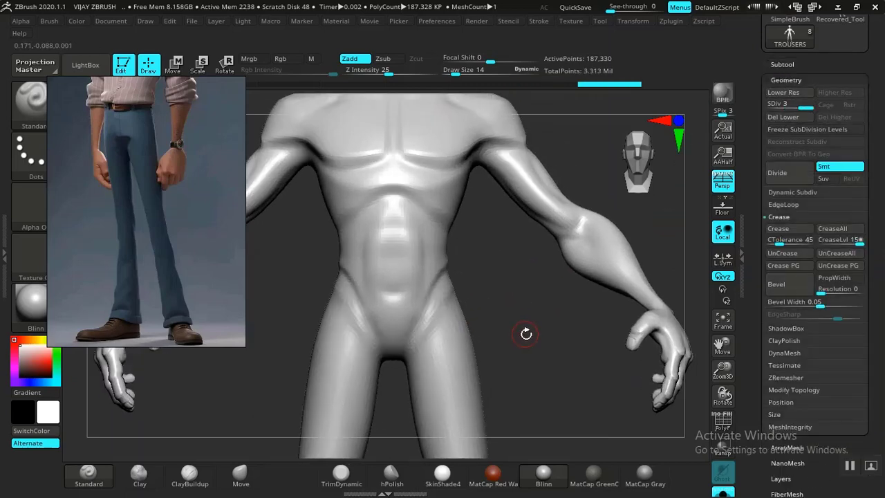
{"action": "key", "text": "shift+f"}
{"action": "key", "text": "shift+f"}
{"action": "left_click", "coordinate": [776, 122]}
Combine the entire TROUSERS mesh into a single polygroup, checking it with the polyframe display.
{"action": "left_click_drag", "start_coordinate": [559, 341], "coordinate": [562, 204], "text": "alt"}
{"action": "left_click_drag", "start_coordinate": [567, 313], "coordinate": [561, 186], "text": "alt"}
{"action": "left_click_drag", "start_coordinate": [558, 229], "coordinate": [584, 237], "text": "alt"}
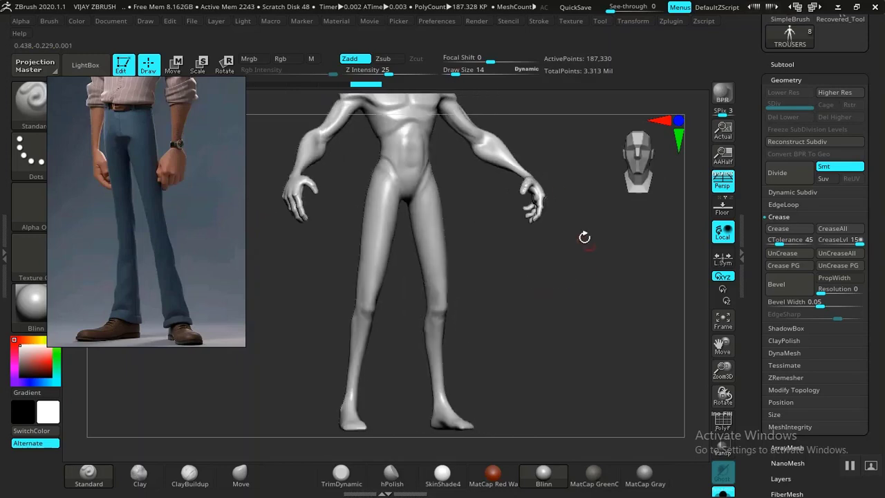
{"action": "left_click_drag", "start_coordinate": [584, 344], "coordinate": [591, 289]}
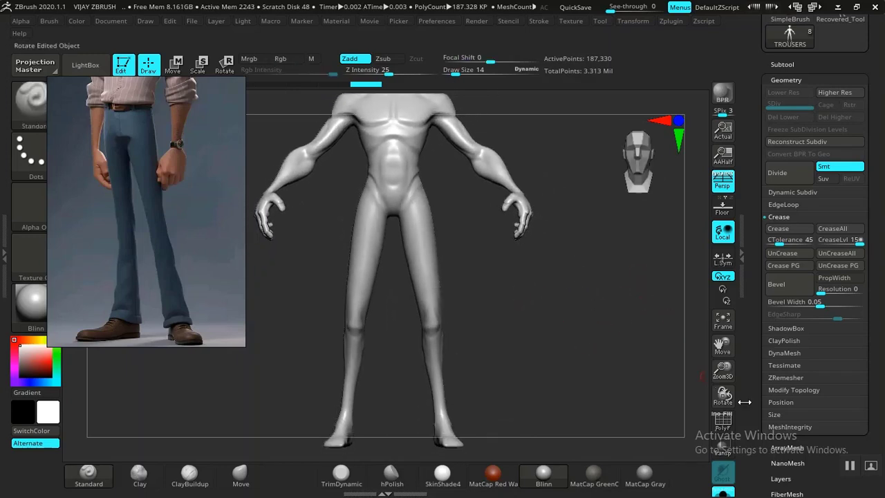
{"action": "left_click_drag", "start_coordinate": [573, 349], "coordinate": [536, 317]}
{"action": "left_click_drag", "start_coordinate": [137, 271], "coordinate": [149, 305]}
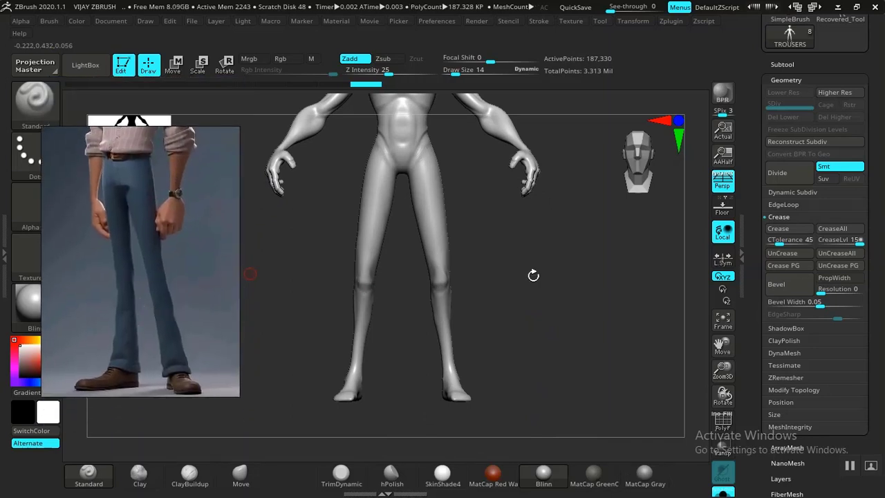
{"action": "mouse_move", "coordinate": [533, 275]}
{"action": "left_mouse_down"}
{"action": "mouse_move", "coordinate": [527, 297]}
{"action": "mouse_move", "coordinate": [542, 253]}
{"action": "mouse_move", "coordinate": [540, 285]}
{"action": "left_mouse_up"}
{"action": "key", "text": "shift+f"}
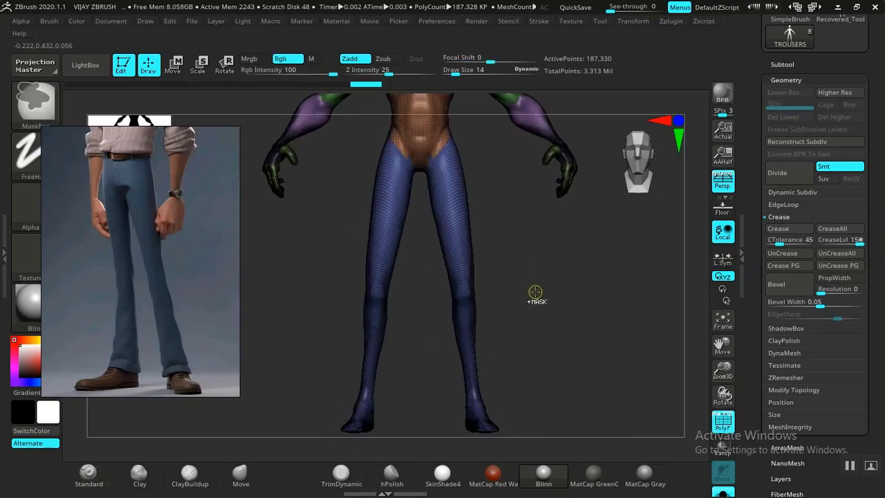
{"action": "key", "text": "ctrl+w"}
{"action": "left_click_drag", "start_coordinate": [527, 300], "coordinate": [525, 290]}
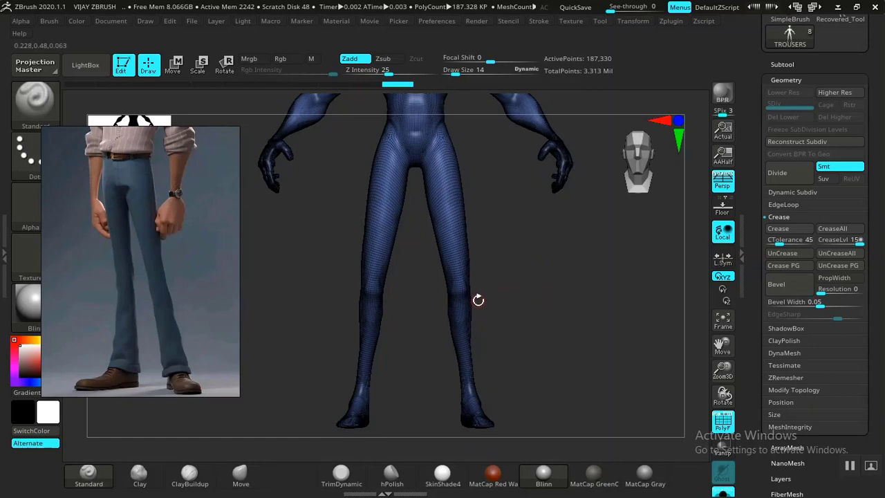
{"action": "key", "text": "shift+f"}
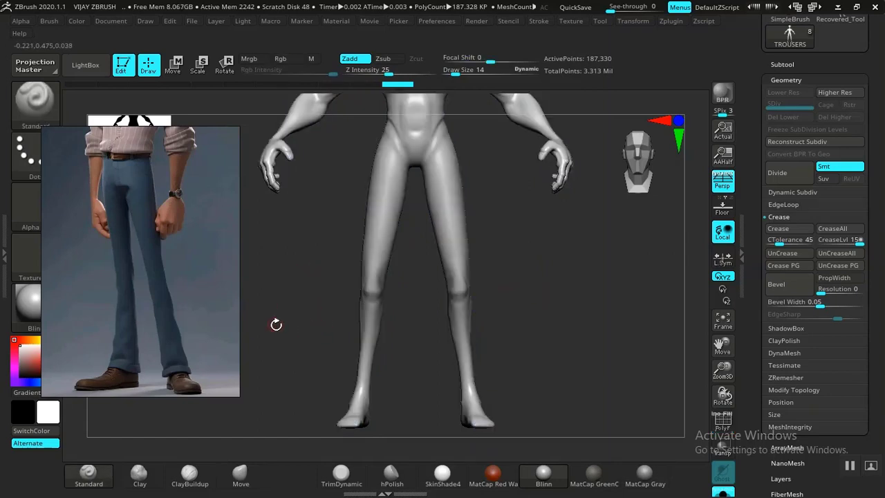
Mask the pelvis and legs from the waist down to the ankles with the MaskRect brush.
{"action": "left_click_drag", "start_coordinate": [136, 305], "coordinate": [666, 220]}
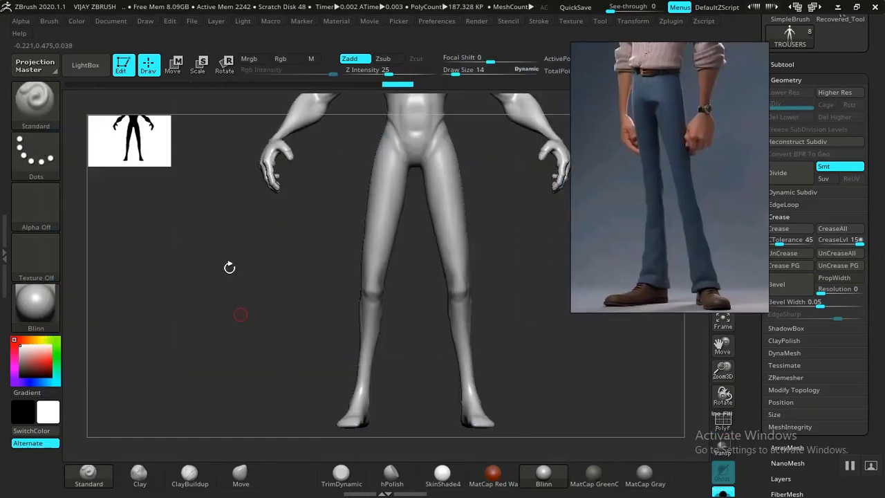
{"action": "left_click_drag", "start_coordinate": [187, 273], "coordinate": [122, 213]}
{"action": "left_click_drag", "start_coordinate": [202, 290], "coordinate": [196, 292]}
{"action": "left_click", "coordinate": [30, 105], "text": "ctrl"}
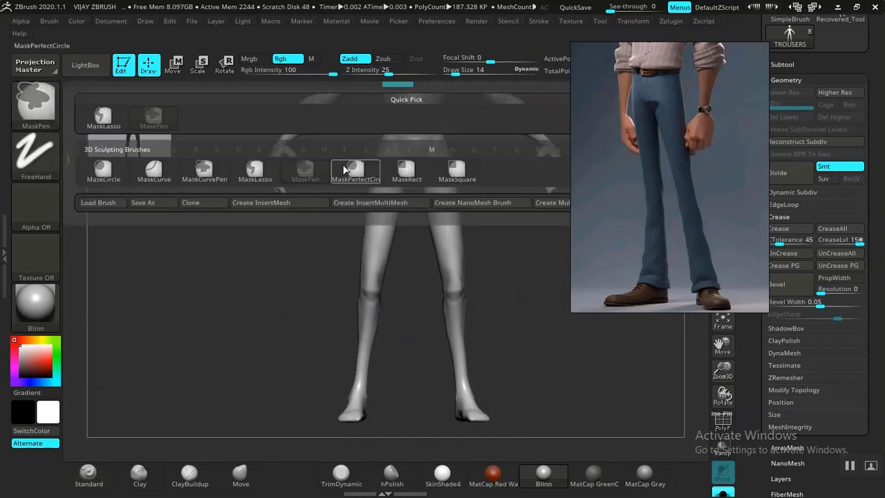
{"action": "left_click", "coordinate": [401, 174]}
{"action": "mouse_move", "coordinate": [316, 382]}
{"action": "left_mouse_down"}
{"action": "mouse_move", "coordinate": [300, 351]}
{"action": "mouse_move", "coordinate": [287, 378]}
{"action": "mouse_move", "coordinate": [411, 363]}
{"action": "left_mouse_up"}
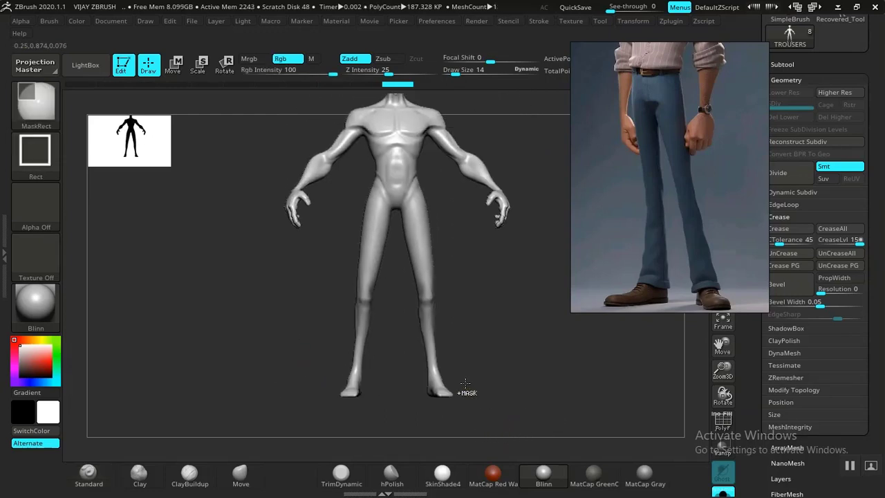
{"action": "left_click_drag", "start_coordinate": [365, 368], "coordinate": [332, 179], "text": "ctrl"}
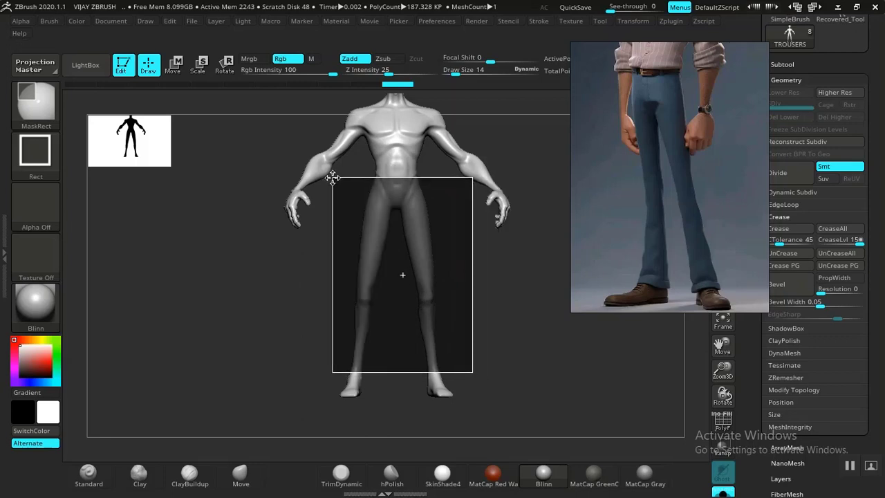
{"action": "left_click_drag", "start_coordinate": [332, 179], "coordinate": [333, 179], "text": "ctrl"}
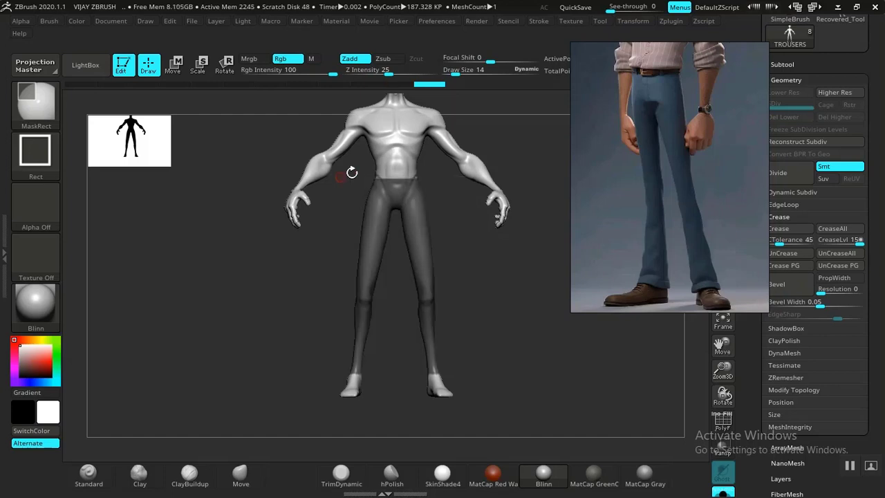
Turn the masked pelvis and legs into their own polygroup and clear the mask.
{"action": "mouse_move", "coordinate": [504, 326]}
{"action": "left_mouse_down", "text": "alt"}
{"action": "mouse_move", "coordinate": [496, 433]}
{"action": "mouse_move", "coordinate": [492, 359]}
{"action": "mouse_move", "coordinate": [477, 340]}
{"action": "mouse_move", "coordinate": [425, 335]}
{"action": "mouse_move", "coordinate": [534, 316]}
{"action": "mouse_move", "coordinate": [468, 338]}
{"action": "mouse_move", "coordinate": [474, 391]}
{"action": "mouse_move", "coordinate": [450, 298]}
{"action": "left_mouse_up", "text": "alt"}
{"action": "mouse_move", "coordinate": [492, 391]}
{"action": "left_mouse_down"}
{"action": "mouse_move", "coordinate": [498, 311]}
{"action": "mouse_move", "coordinate": [353, 381]}
{"action": "mouse_move", "coordinate": [470, 383]}
{"action": "mouse_move", "coordinate": [478, 289]}
{"action": "mouse_move", "coordinate": [488, 345]}
{"action": "mouse_move", "coordinate": [448, 302]}
{"action": "mouse_move", "coordinate": [502, 408]}
{"action": "mouse_move", "coordinate": [493, 376]}
{"action": "left_mouse_up"}
{"action": "left_click_drag", "start_coordinate": [472, 285], "coordinate": [527, 309], "text": "alt"}
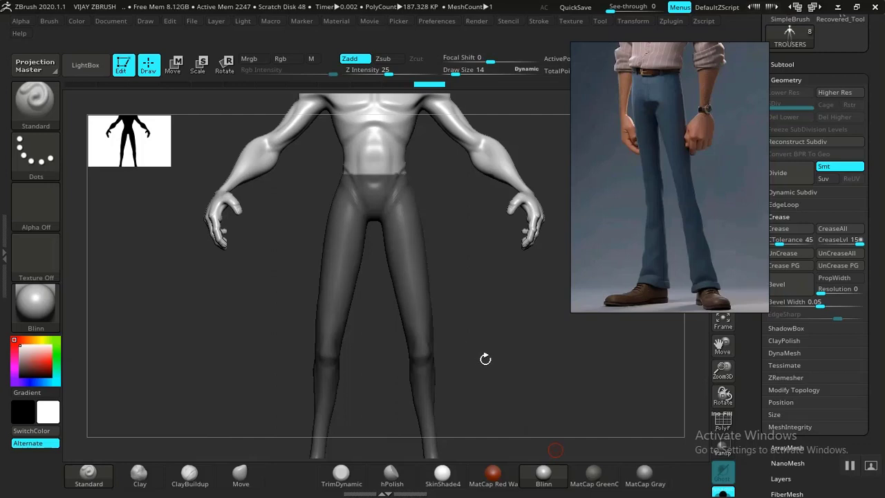
{"action": "left_click_drag", "start_coordinate": [486, 359], "coordinate": [504, 353]}
{"action": "key", "text": "shift+f"}
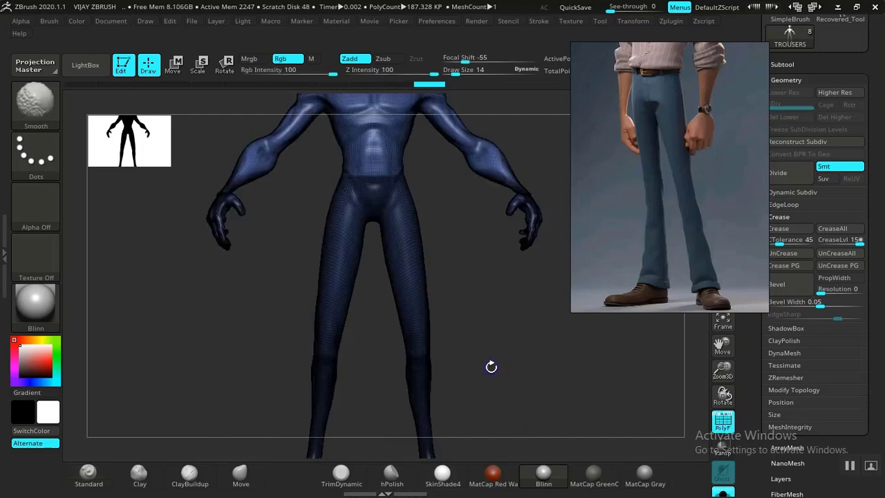
{"action": "mouse_move", "coordinate": [515, 304]}
{"action": "left_mouse_down", "text": "alt"}
{"action": "mouse_move", "coordinate": [512, 234]}
{"action": "mouse_move", "coordinate": [524, 368]}
{"action": "mouse_move", "coordinate": [537, 316]}
{"action": "mouse_move", "coordinate": [417, 320]}
{"action": "mouse_move", "coordinate": [528, 310]}
{"action": "mouse_move", "coordinate": [527, 325]}
{"action": "mouse_move", "coordinate": [508, 325]}
{"action": "mouse_move", "coordinate": [517, 449]}
{"action": "left_mouse_up", "text": "alt"}
{"action": "key", "text": "shift+f"}
{"action": "left_click_drag", "start_coordinate": [517, 290], "coordinate": [519, 369], "text": "alt"}
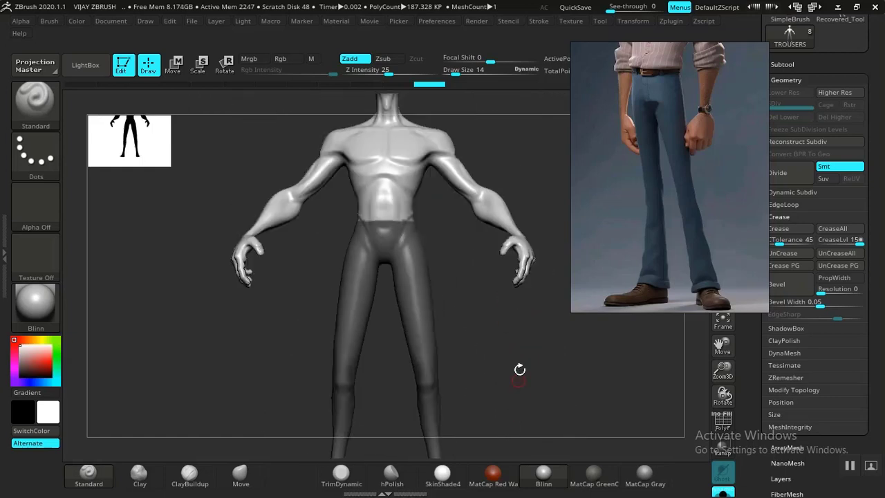
{"action": "left_click_drag", "start_coordinate": [522, 322], "coordinate": [528, 359], "text": "alt"}
{"action": "key", "text": "shift+f"}
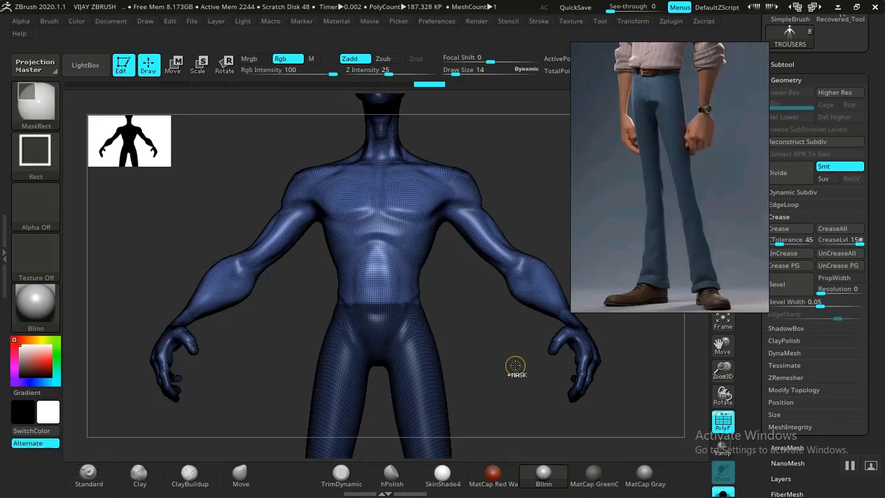
{"action": "left_click", "coordinate": [515, 367], "text": "ctrl"}
Isolate the pelvis and legs polygroup to inspect it, and restore the visibility of the whole mesh.
{"action": "left_click_drag", "start_coordinate": [515, 381], "coordinate": [507, 274], "text": "alt"}
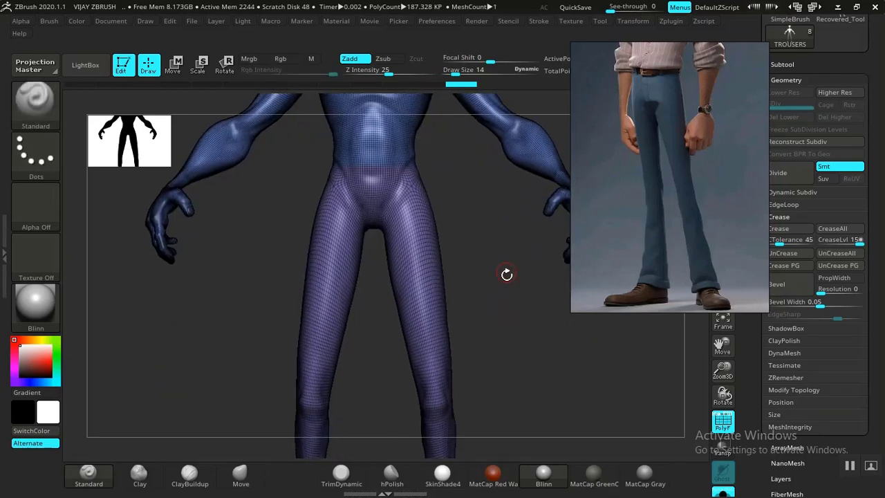
{"action": "left_click", "coordinate": [423, 314], "text": "ctrl+shift"}
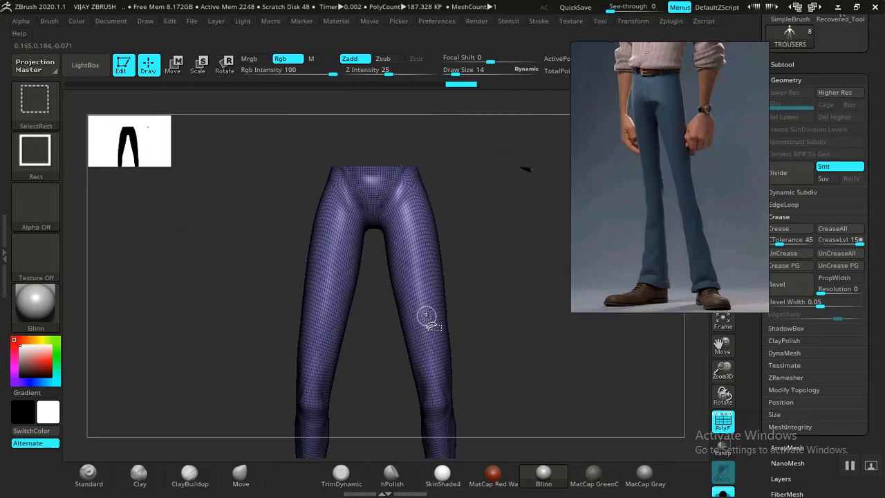
{"action": "left_click", "coordinate": [506, 321], "text": "ctrl+shift"}
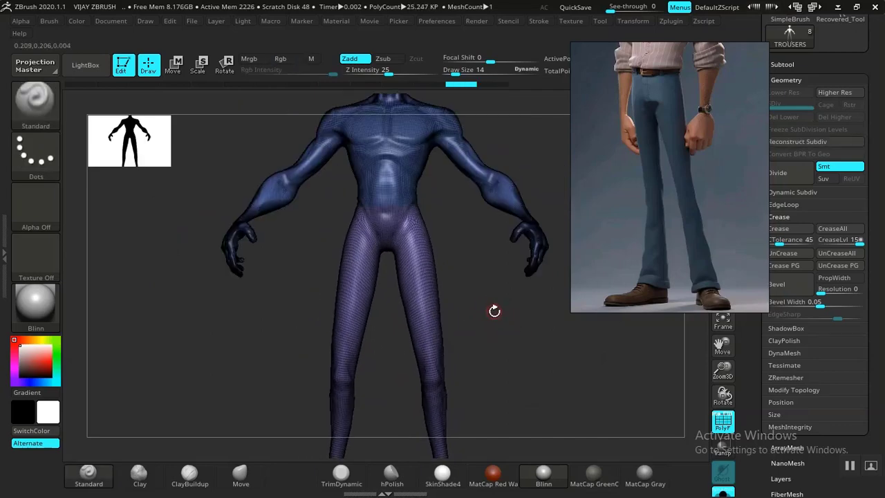
Mask the pelvis and legs of the TROUSERS mesh again, from the waist down to the ankles.
{"action": "key", "text": "shift+f"}
{"action": "left_click_drag", "start_coordinate": [525, 273], "coordinate": [515, 236]}
{"action": "left_click", "coordinate": [506, 280], "text": "ctrl"}
{"action": "left_click_drag", "start_coordinate": [497, 309], "coordinate": [489, 309]}
{"action": "left_click_drag", "start_coordinate": [498, 362], "coordinate": [500, 406], "text": "shift"}
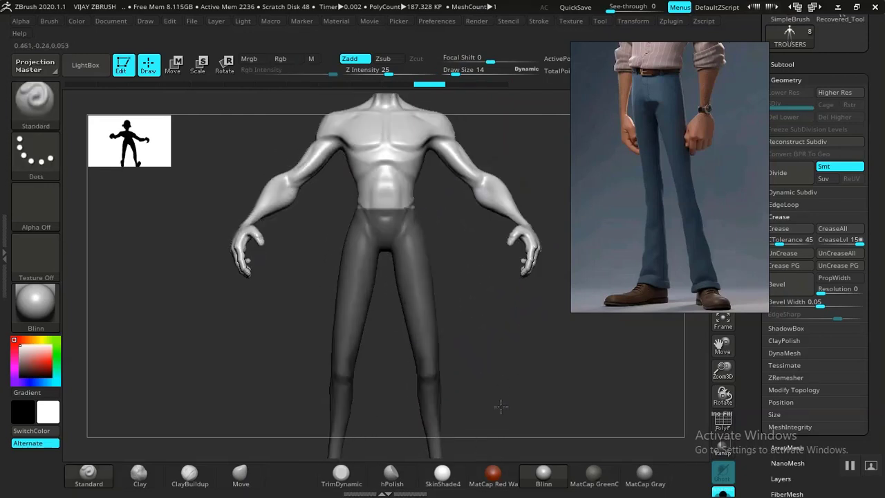
{"action": "left_click_drag", "start_coordinate": [497, 341], "coordinate": [463, 310], "text": "alt"}
{"action": "left_click_drag", "start_coordinate": [557, 348], "coordinate": [431, 164], "text": "ctrl"}
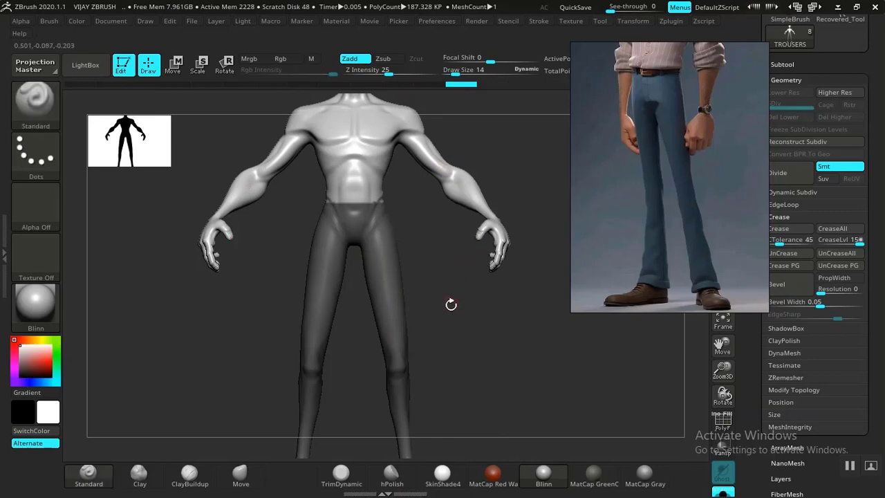
Turn the masked pelvis and legs into their own polygroup, with the polyframe displayed.
{"action": "left_click_drag", "start_coordinate": [451, 304], "coordinate": [520, 322], "text": "alt"}
{"action": "left_click_drag", "start_coordinate": [551, 285], "coordinate": [401, 352]}
{"action": "mouse_move", "coordinate": [484, 310]}
{"action": "left_mouse_down", "text": "alt"}
{"action": "mouse_move", "coordinate": [441, 229]}
{"action": "mouse_move", "coordinate": [485, 316]}
{"action": "mouse_move", "coordinate": [524, 322]}
{"action": "mouse_move", "coordinate": [505, 314]}
{"action": "mouse_move", "coordinate": [508, 324]}
{"action": "mouse_move", "coordinate": [498, 289]}
{"action": "mouse_move", "coordinate": [525, 341]}
{"action": "mouse_move", "coordinate": [510, 295]}
{"action": "mouse_move", "coordinate": [520, 275]}
{"action": "mouse_move", "coordinate": [511, 299]}
{"action": "mouse_move", "coordinate": [488, 288]}
{"action": "mouse_move", "coordinate": [366, 287]}
{"action": "mouse_move", "coordinate": [518, 277]}
{"action": "mouse_move", "coordinate": [508, 251]}
{"action": "mouse_move", "coordinate": [455, 336]}
{"action": "left_mouse_up", "text": "alt"}
{"action": "key", "text": "shift+f"}
{"action": "key", "text": "ctrl+w"}
Isolate the pelvis and legs polygroup, check it from the back and side, and shift the reference image aside.
{"action": "key", "text": "ctrl+shift"}
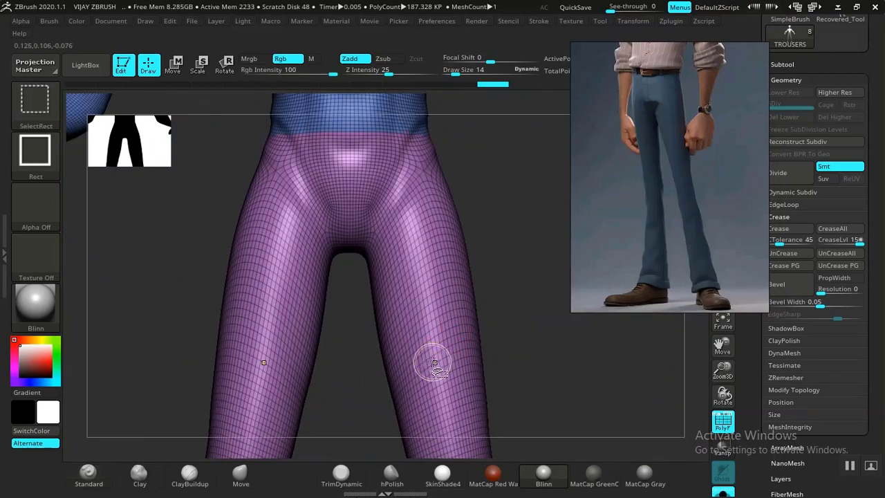
{"action": "left_click", "coordinate": [436, 356], "text": "ctrl+shift"}
{"action": "left_click_drag", "start_coordinate": [526, 360], "coordinate": [455, 257], "text": "alt"}
{"action": "mouse_move", "coordinate": [489, 333]}
{"action": "left_mouse_down", "text": "alt"}
{"action": "mouse_move", "coordinate": [484, 217]}
{"action": "mouse_move", "coordinate": [457, 143]}
{"action": "left_mouse_up", "text": "alt"}
{"action": "left_click_drag", "start_coordinate": [501, 299], "coordinate": [399, 298]}
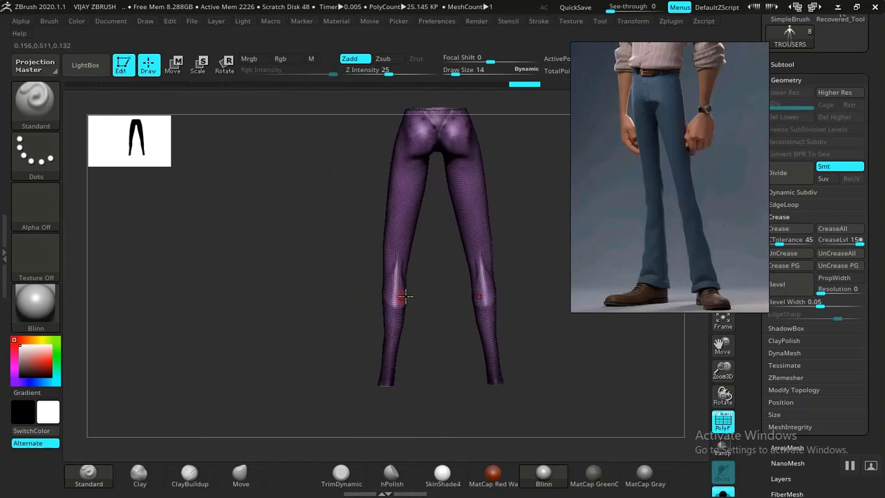
{"action": "left_click_drag", "start_coordinate": [516, 282], "coordinate": [545, 296]}
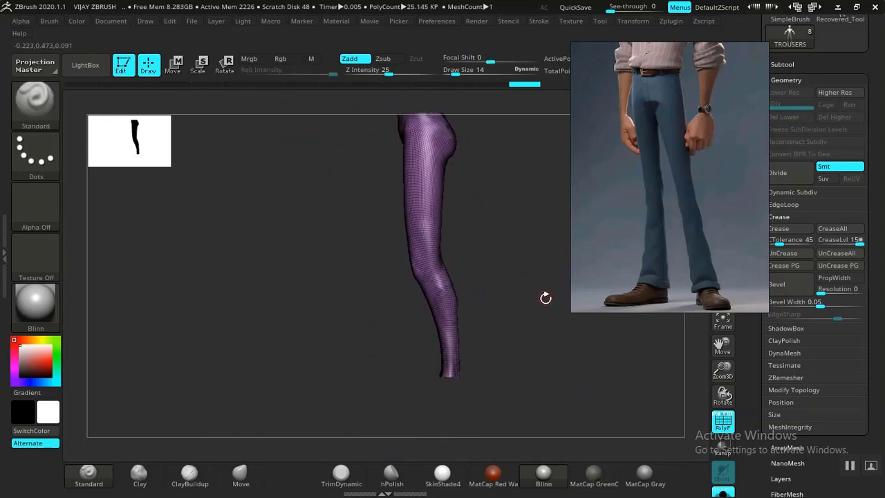
{"action": "left_click_drag", "start_coordinate": [644, 258], "coordinate": [587, 231]}
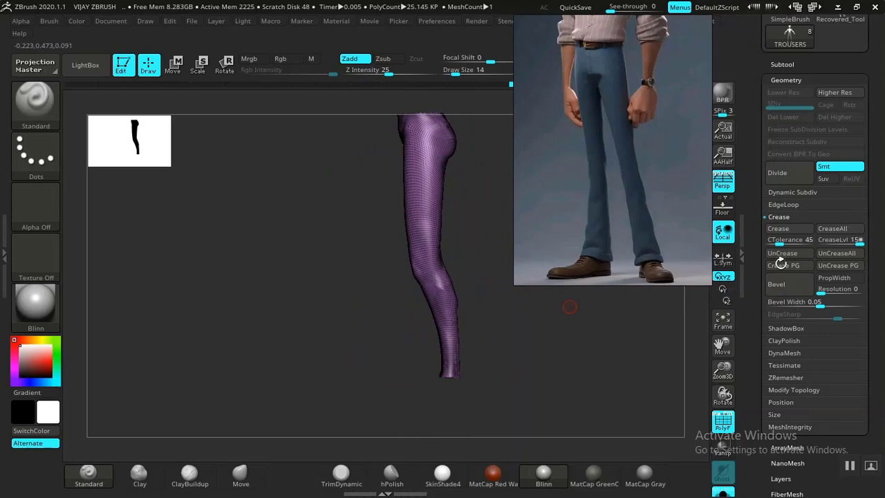
Delete the hidden geometry so only the pelvis and legs remain, and turn off the polyframe display.
{"action": "left_click", "coordinate": [794, 390]}
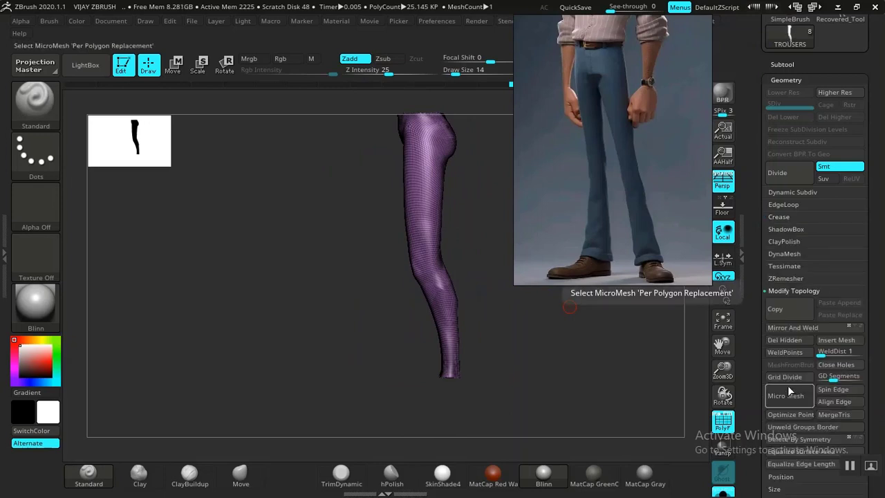
{"action": "left_click", "coordinate": [786, 341]}
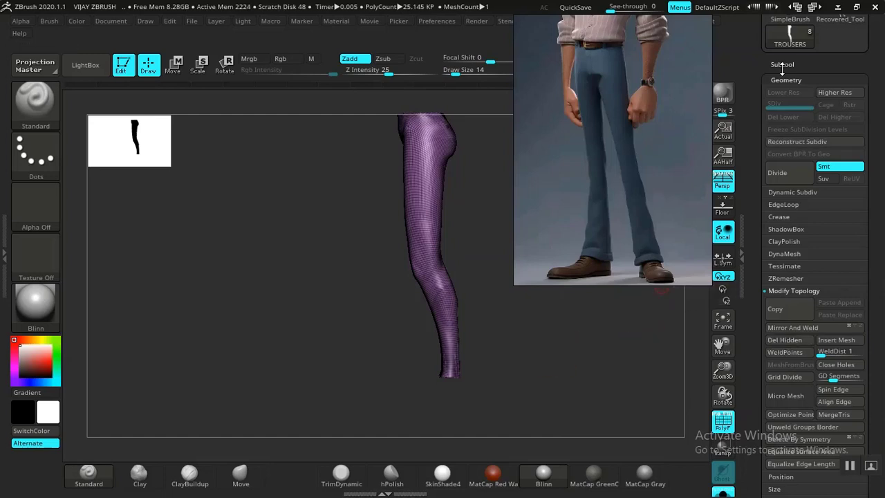
{"action": "left_click_drag", "start_coordinate": [592, 316], "coordinate": [539, 371]}
{"action": "key", "text": "shift+f"}
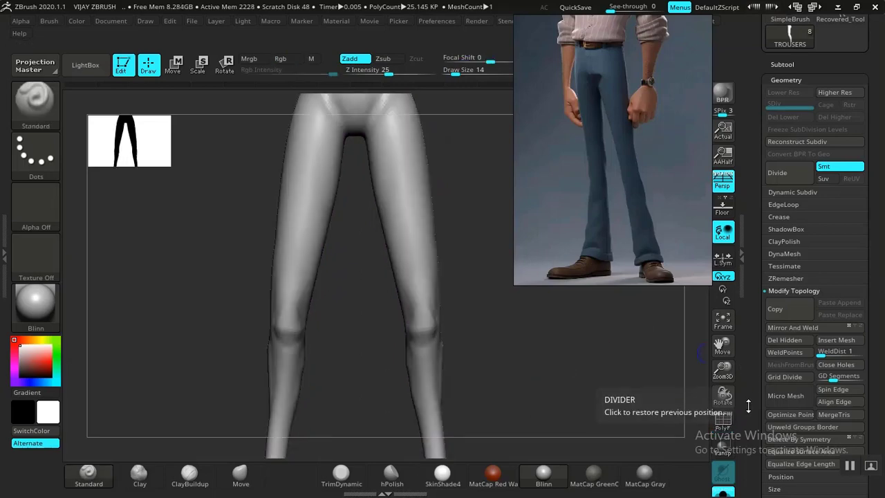
Move the floating reference image to the opposite side of the canvas, clear of the trousers, and frame the legs.
{"action": "left_click_drag", "start_coordinate": [759, 427], "coordinate": [757, 310]}
{"action": "left_click_drag", "start_coordinate": [628, 204], "coordinate": [195, 261]}
{"action": "left_click_drag", "start_coordinate": [560, 287], "coordinate": [589, 198]}
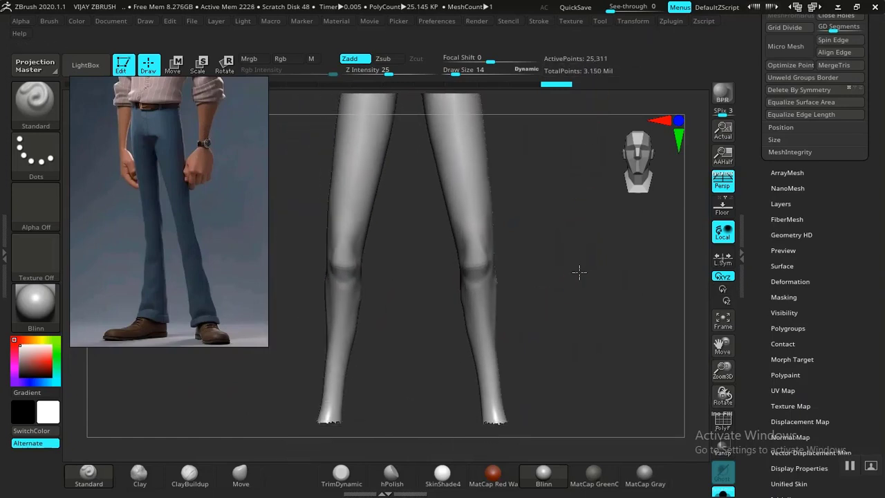
{"action": "left_click_drag", "start_coordinate": [580, 273], "coordinate": [638, 255]}
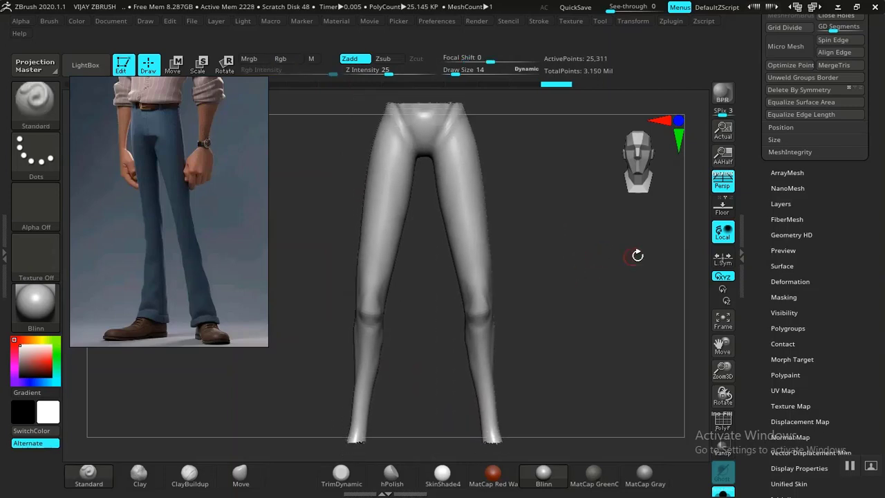
Inflate the whole trousers mesh slightly with the Inflate deformation.
{"action": "left_click_drag", "start_coordinate": [790, 409], "coordinate": [771, 280]}
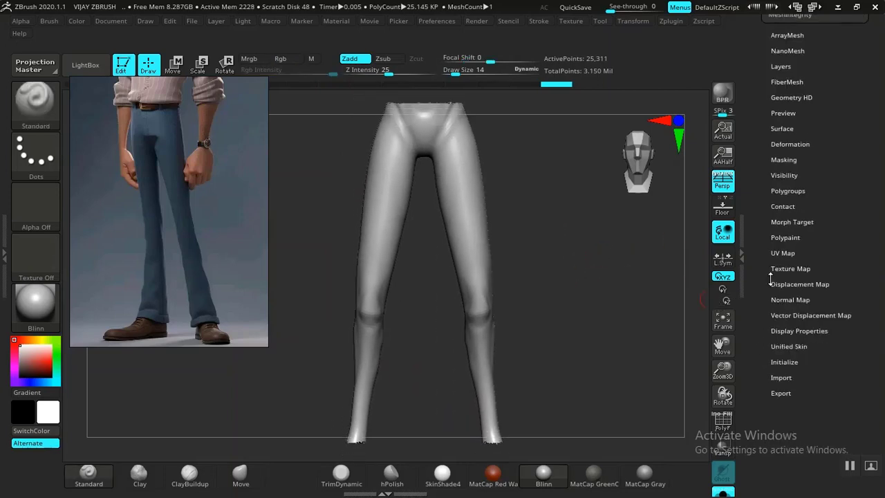
{"action": "left_click", "coordinate": [786, 143]}
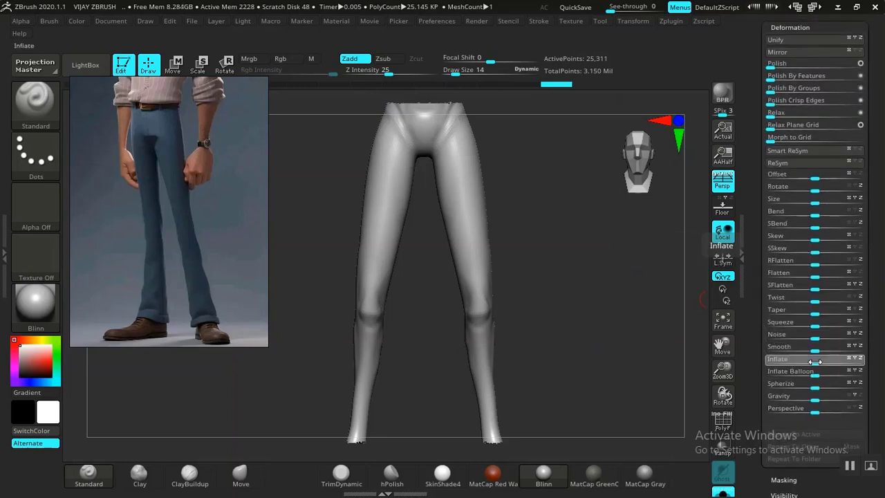
{"action": "left_click_drag", "start_coordinate": [817, 362], "coordinate": [821, 362]}
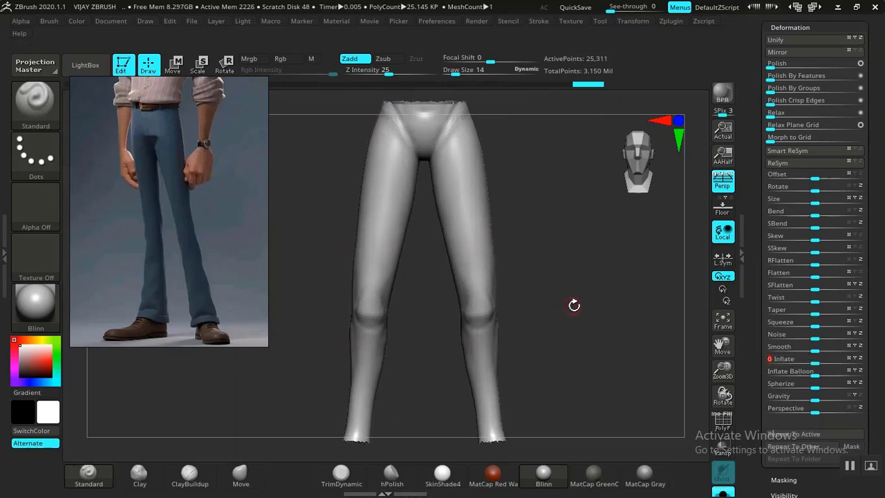
{"action": "left_click_drag", "start_coordinate": [592, 310], "coordinate": [563, 289], "text": "alt"}
{"action": "left_click_drag", "start_coordinate": [577, 259], "coordinate": [599, 311], "text": "alt"}
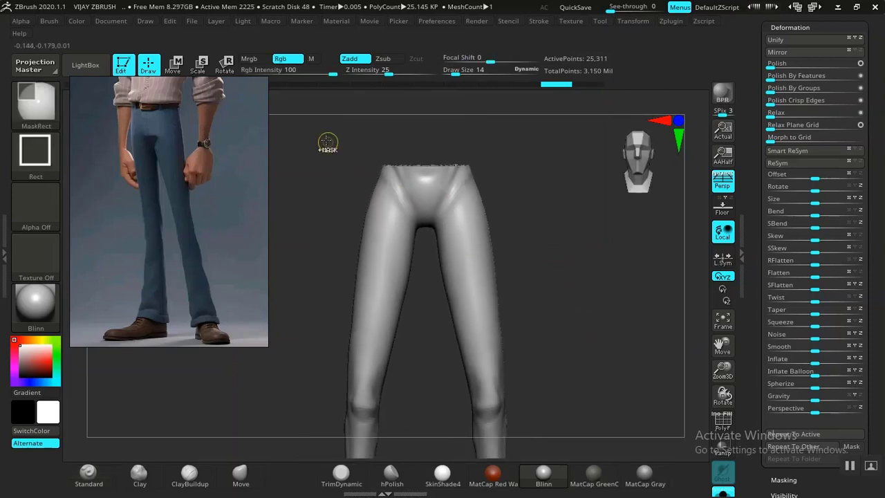
Mask the waistband strip of the trousers and inflate the unmasked legs a little more.
{"action": "mouse_move", "coordinate": [315, 130]}
{"action": "left_mouse_down", "text": "ctrl"}
{"action": "mouse_move", "coordinate": [464, 193]}
{"action": "mouse_move", "coordinate": [532, 195]}
{"action": "left_mouse_up", "text": "ctrl"}
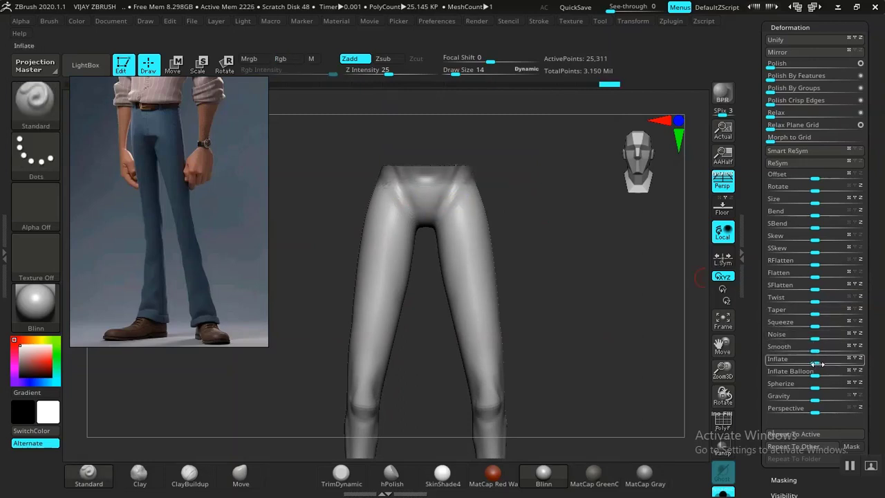
{"action": "left_click_drag", "start_coordinate": [817, 361], "coordinate": [812, 358]}
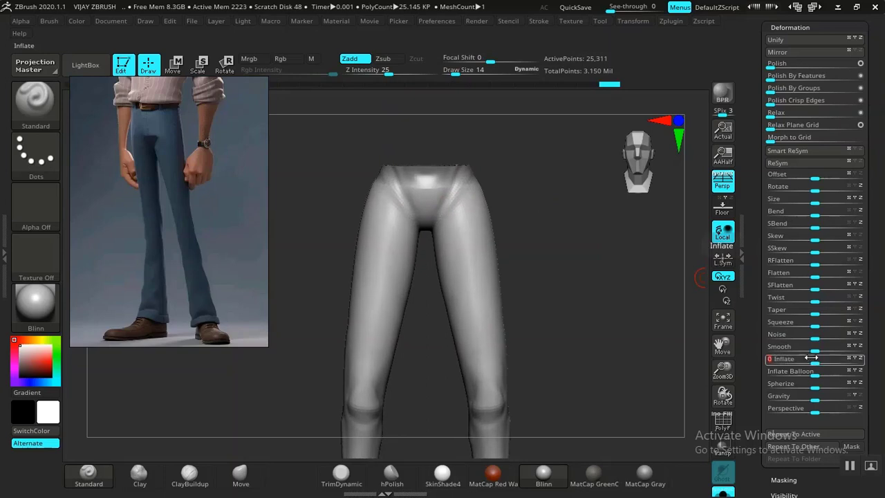
{"action": "left_click_drag", "start_coordinate": [603, 329], "coordinate": [576, 274], "text": "alt"}
{"action": "left_click_drag", "start_coordinate": [561, 328], "coordinate": [539, 300], "text": "alt"}
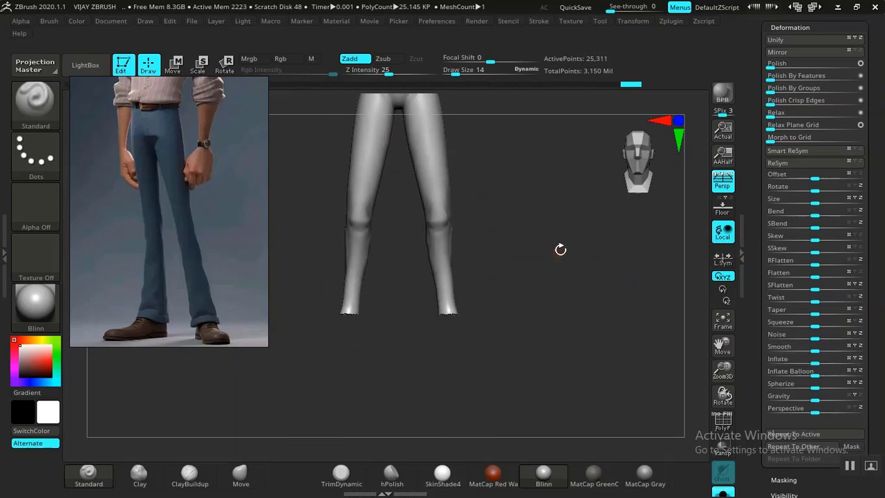
{"action": "left_click_drag", "start_coordinate": [560, 249], "coordinate": [654, 291], "text": "alt"}
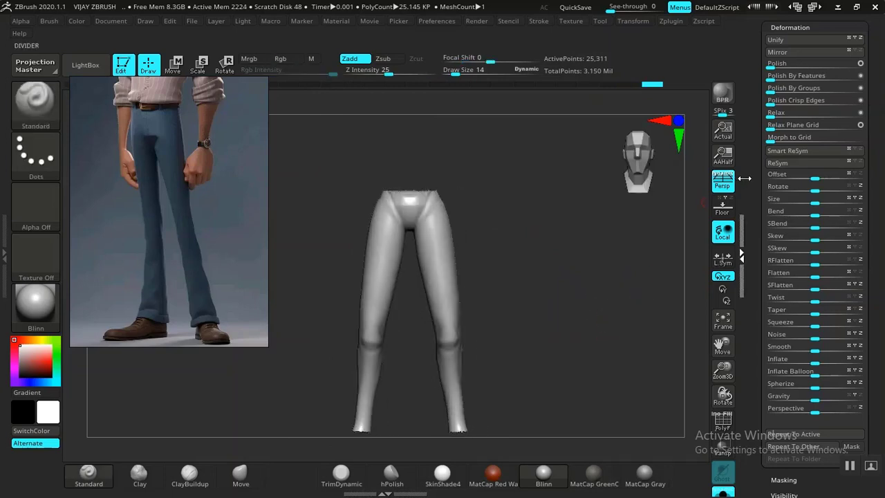
Turn off Solo to show the body and examine how the trousers fit around the knees, hips and waist.
{"action": "left_click", "coordinate": [723, 490]}
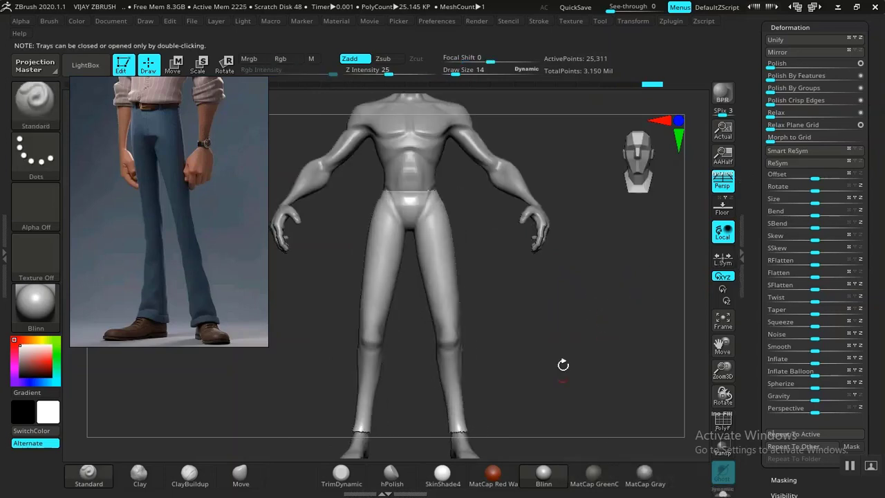
{"action": "left_click_drag", "start_coordinate": [529, 328], "coordinate": [585, 266]}
{"action": "left_click_drag", "start_coordinate": [589, 366], "coordinate": [555, 314], "text": "alt"}
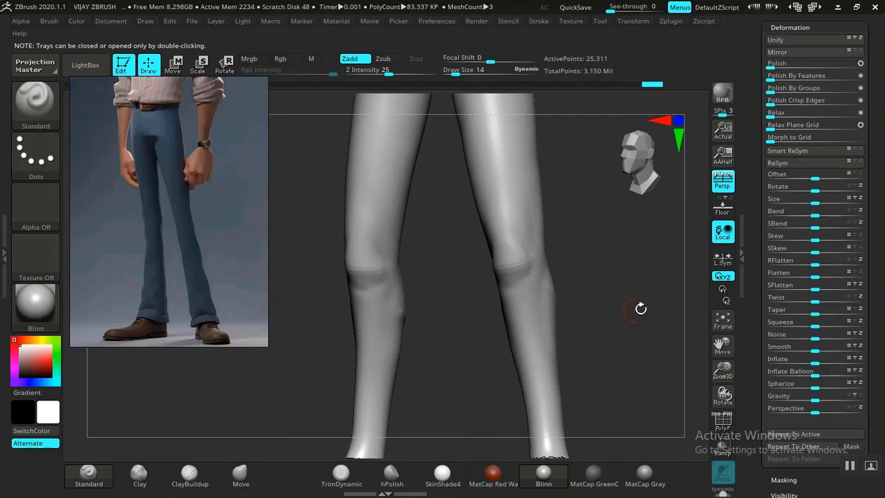
{"action": "left_click_drag", "start_coordinate": [641, 308], "coordinate": [521, 344]}
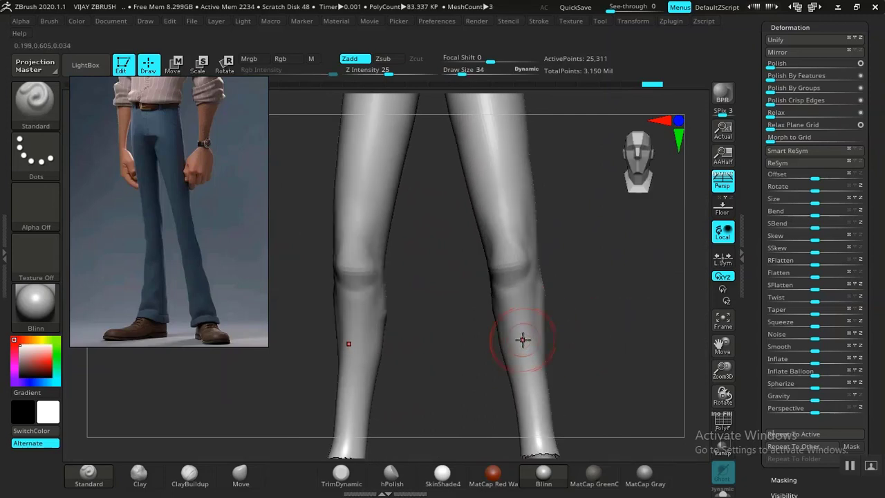
{"action": "left_click_drag", "start_coordinate": [632, 294], "coordinate": [628, 462], "text": "alt"}
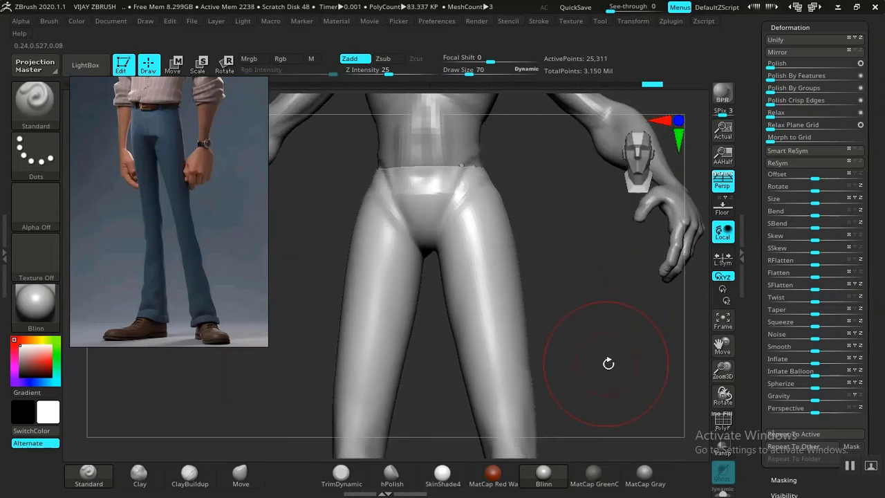
{"action": "left_click_drag", "start_coordinate": [609, 361], "coordinate": [557, 332]}
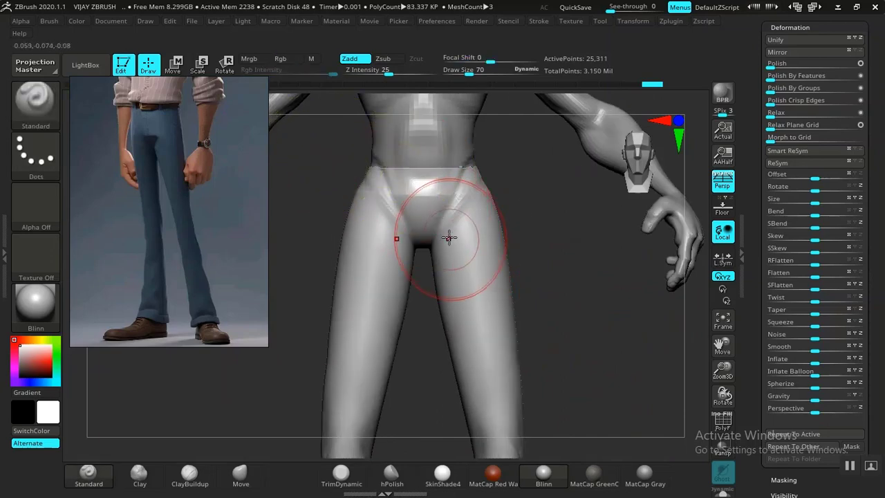
Mask the strip along the trousers' waist edge and smooth the mesh with the Polish deformation.
{"action": "mouse_move", "coordinate": [322, 162]}
{"action": "left_mouse_down", "text": "ctrl"}
{"action": "mouse_move", "coordinate": [416, 200]}
{"action": "mouse_move", "coordinate": [519, 200]}
{"action": "mouse_move", "coordinate": [519, 187]}
{"action": "left_mouse_up", "text": "ctrl"}
{"action": "key", "text": "ctrl"}
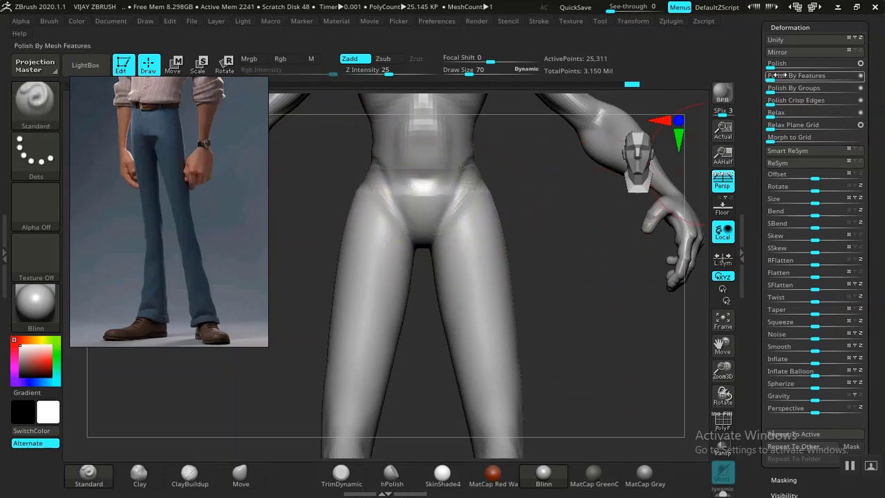
{"action": "left_click_drag", "start_coordinate": [773, 67], "coordinate": [776, 66]}
{"action": "left_click_drag", "start_coordinate": [582, 324], "coordinate": [562, 256], "text": "alt"}
{"action": "mouse_move", "coordinate": [550, 294]}
{"action": "left_mouse_down"}
{"action": "mouse_move", "coordinate": [456, 298]}
{"action": "mouse_move", "coordinate": [477, 265]}
{"action": "mouse_move", "coordinate": [578, 263]}
{"action": "mouse_move", "coordinate": [615, 273]}
{"action": "mouse_move", "coordinate": [535, 270]}
{"action": "mouse_move", "coordinate": [501, 323]}
{"action": "left_mouse_up"}
{"action": "left_click_drag", "start_coordinate": [528, 273], "coordinate": [530, 296]}
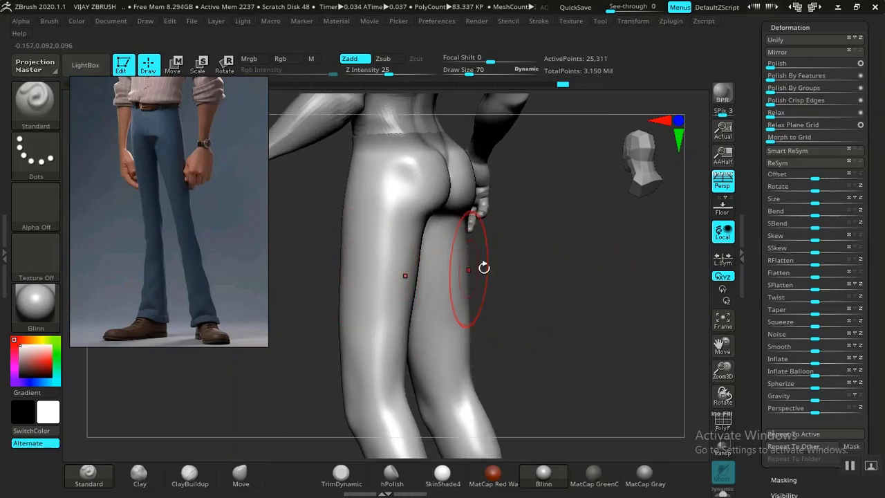
{"action": "left_click_drag", "start_coordinate": [484, 267], "coordinate": [537, 282]}
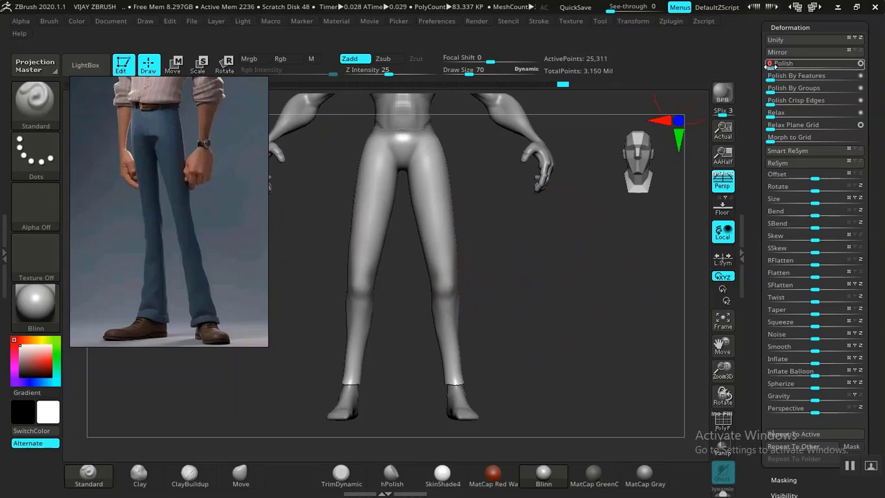
Polish the trousers again to even out the surface around the knees and hems.
{"action": "mouse_move", "coordinate": [770, 64]}
{"action": "left_mouse_down"}
{"action": "mouse_move", "coordinate": [782, 64]}
{"action": "mouse_move", "coordinate": [774, 65]}
{"action": "left_mouse_up"}
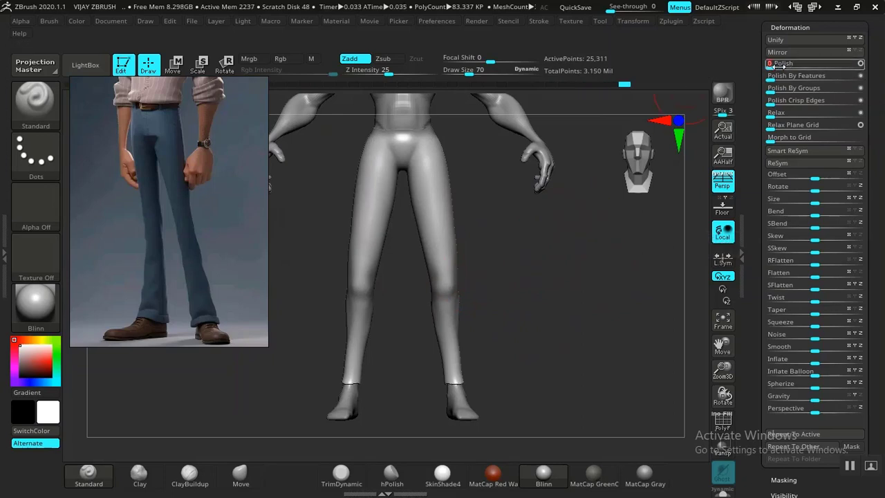
{"action": "left_click_drag", "start_coordinate": [579, 318], "coordinate": [585, 314], "text": "alt"}
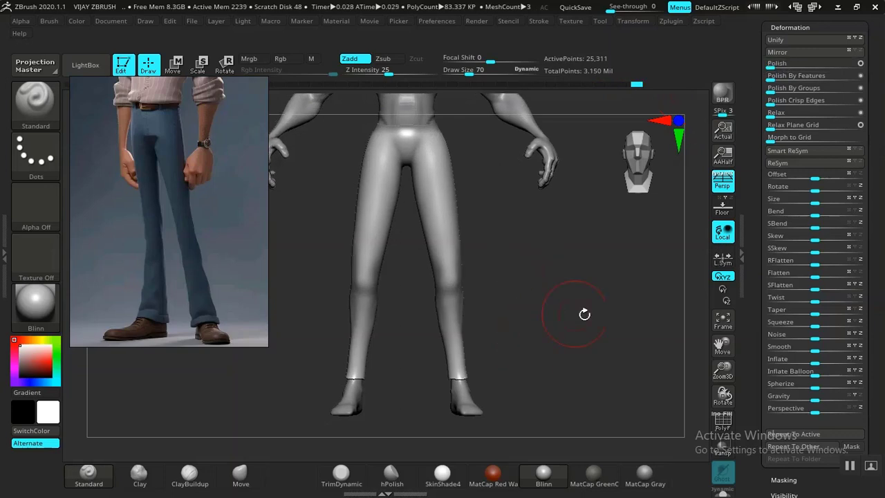
{"action": "mouse_move", "coordinate": [548, 443]}
{"action": "left_mouse_down", "text": "alt"}
{"action": "mouse_move", "coordinate": [554, 336]}
{"action": "mouse_move", "coordinate": [494, 318]}
{"action": "mouse_move", "coordinate": [571, 314]}
{"action": "mouse_move", "coordinate": [543, 310]}
{"action": "mouse_move", "coordinate": [581, 385]}
{"action": "mouse_move", "coordinate": [529, 272]}
{"action": "mouse_move", "coordinate": [563, 387]}
{"action": "mouse_move", "coordinate": [539, 297]}
{"action": "mouse_move", "coordinate": [600, 400]}
{"action": "mouse_move", "coordinate": [530, 343]}
{"action": "mouse_move", "coordinate": [492, 344]}
{"action": "mouse_move", "coordinate": [533, 316]}
{"action": "mouse_move", "coordinate": [573, 320]}
{"action": "mouse_move", "coordinate": [537, 308]}
{"action": "mouse_move", "coordinate": [569, 302]}
{"action": "mouse_move", "coordinate": [543, 263]}
{"action": "mouse_move", "coordinate": [564, 312]}
{"action": "left_mouse_up", "text": "alt"}
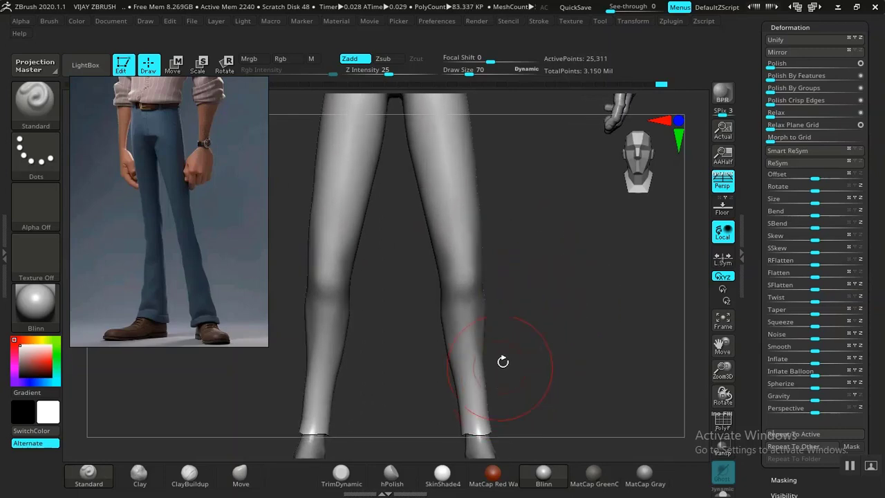
{"action": "left_click_drag", "start_coordinate": [503, 361], "coordinate": [524, 304]}
Adjust the trouser hems around the ankles with the Move brush, reducing the draw size to 38.
{"action": "left_click", "coordinate": [252, 477]}
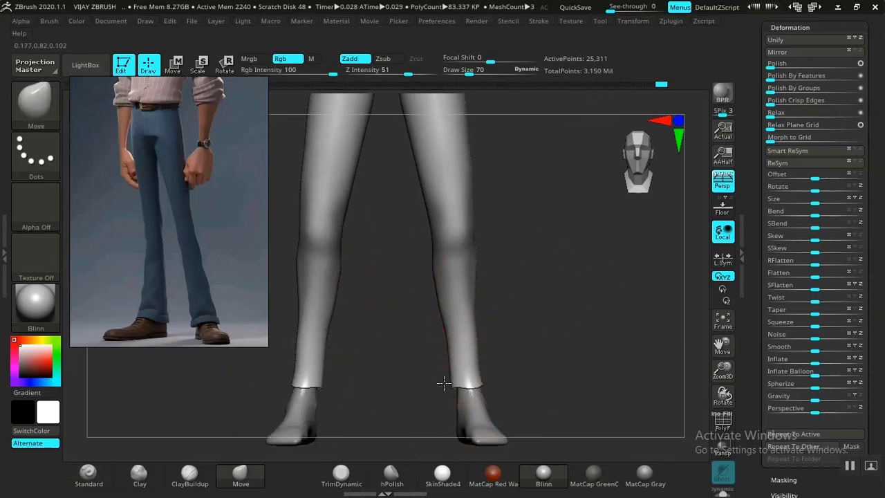
{"action": "left_click_drag", "start_coordinate": [488, 365], "coordinate": [557, 346]}
{"action": "left_click_drag", "start_coordinate": [573, 302], "coordinate": [567, 330]}
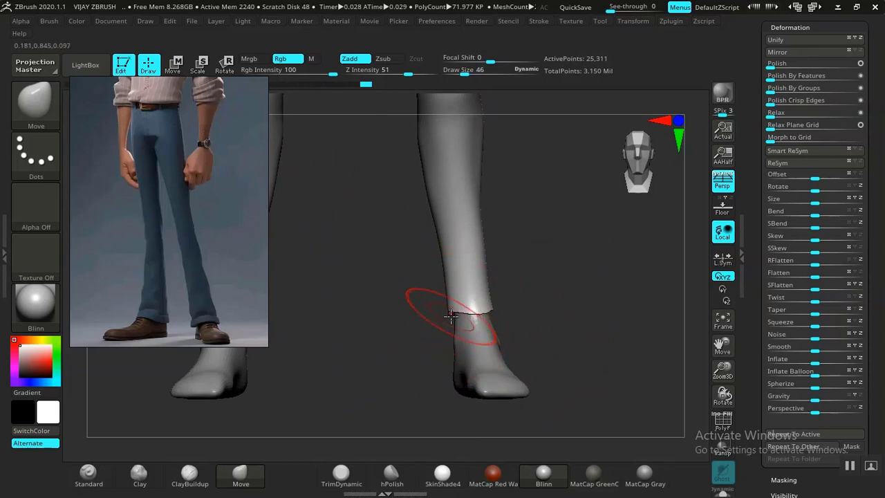
{"action": "left_click_drag", "start_coordinate": [555, 315], "coordinate": [530, 334]}
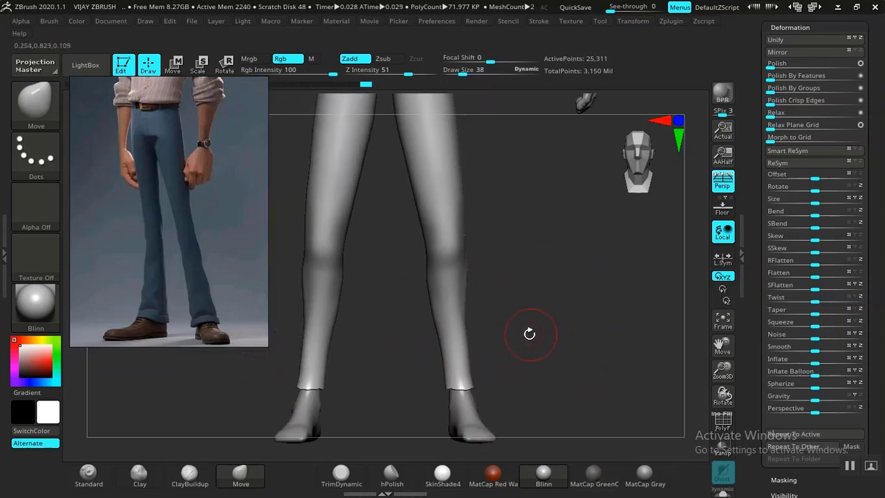
Pull the trouser hems outward all around the ankles into a flare with the Move brush at draw size 38.
{"action": "left_click_drag", "start_coordinate": [434, 394], "coordinate": [529, 349]}
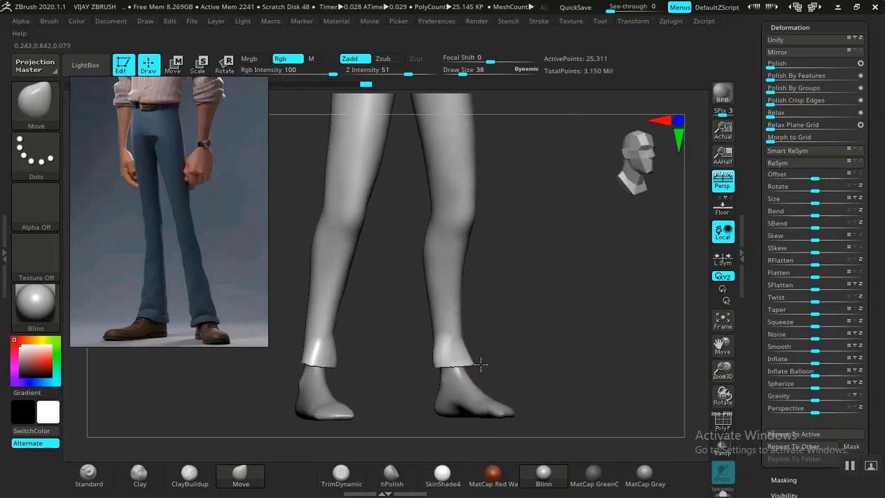
{"action": "mouse_move", "coordinate": [470, 368]}
{"action": "left_mouse_down"}
{"action": "mouse_move", "coordinate": [498, 336]}
{"action": "mouse_move", "coordinate": [474, 361]}
{"action": "mouse_move", "coordinate": [553, 345]}
{"action": "mouse_move", "coordinate": [480, 350]}
{"action": "mouse_move", "coordinate": [437, 375]}
{"action": "mouse_move", "coordinate": [500, 330]}
{"action": "mouse_move", "coordinate": [530, 328]}
{"action": "mouse_move", "coordinate": [526, 346]}
{"action": "mouse_move", "coordinate": [568, 397]}
{"action": "left_mouse_up"}
{"action": "key", "text": "ctrl+shift"}
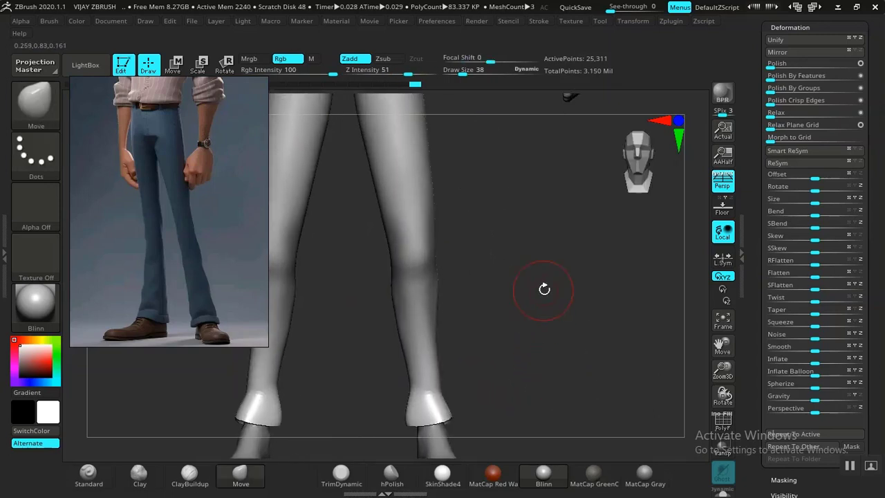
Open the DynaMesh settings for the trousers and show their polygon wireframe.
{"action": "left_click_drag", "start_coordinate": [544, 289], "coordinate": [581, 342], "text": "alt"}
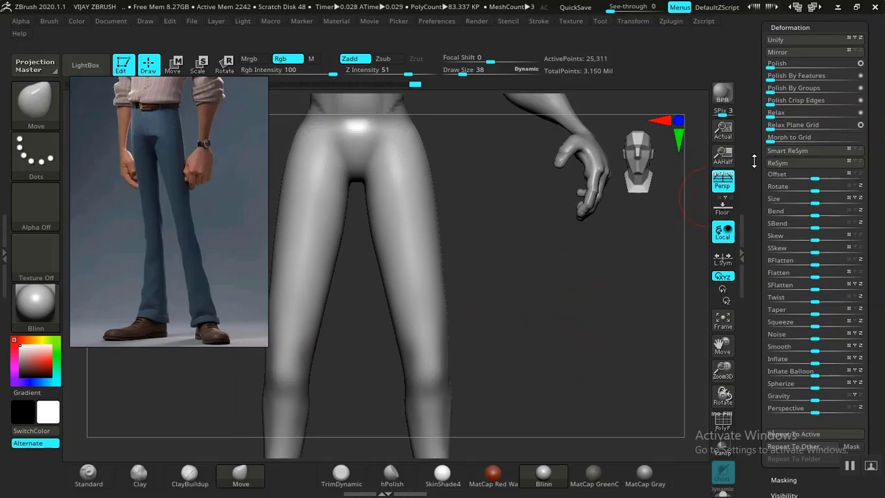
{"action": "left_click_drag", "start_coordinate": [753, 160], "coordinate": [759, 261]}
{"action": "left_click", "coordinate": [784, 156]}
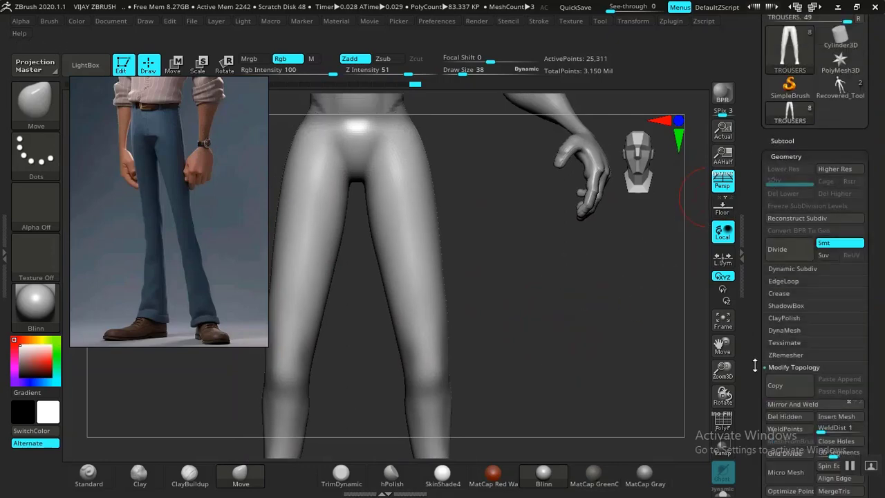
{"action": "left_click_drag", "start_coordinate": [755, 366], "coordinate": [771, 282]}
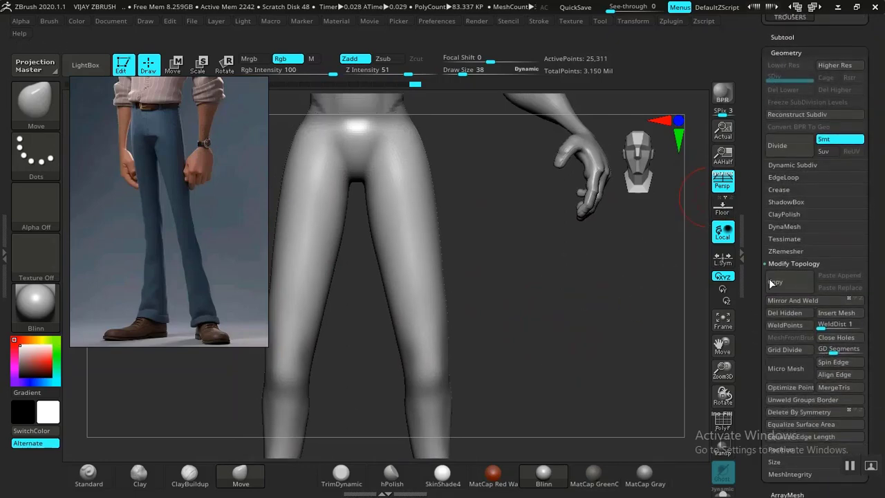
{"action": "left_click", "coordinate": [782, 227]}
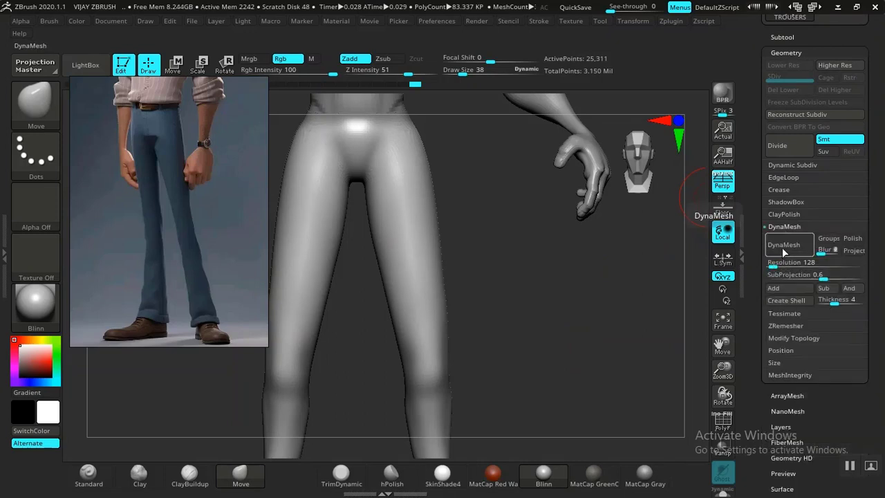
{"action": "left_click_drag", "start_coordinate": [560, 330], "coordinate": [563, 324], "text": "alt"}
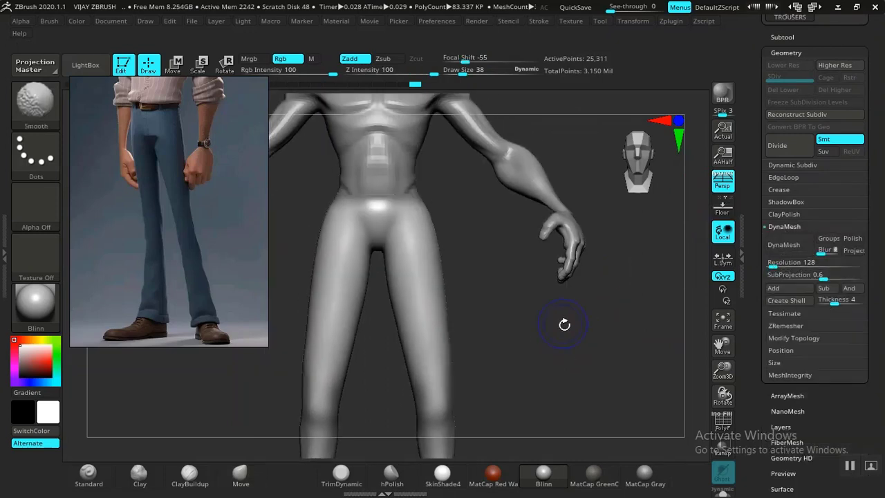
{"action": "key", "text": "shift+f"}
{"action": "left_click_drag", "start_coordinate": [577, 365], "coordinate": [575, 310], "text": "alt"}
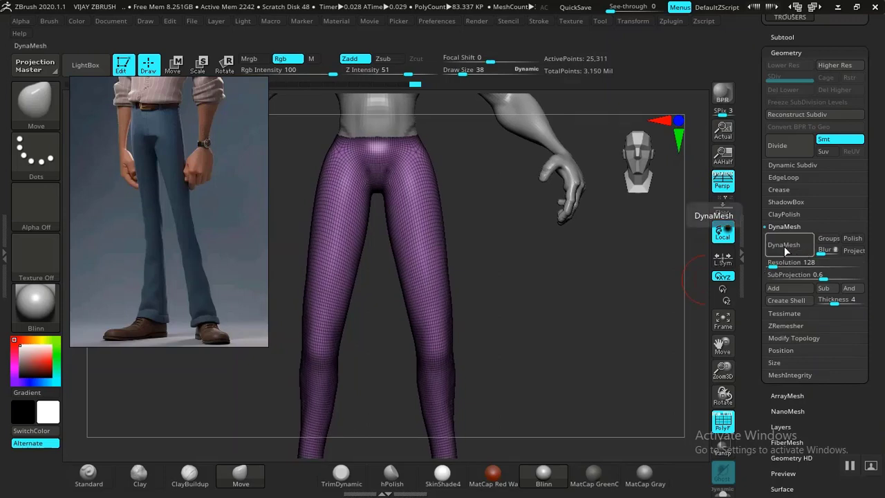
Clear the remaining mask from the trousers to allow remeshing with DynaMesh.
{"action": "left_click", "coordinate": [784, 246]}
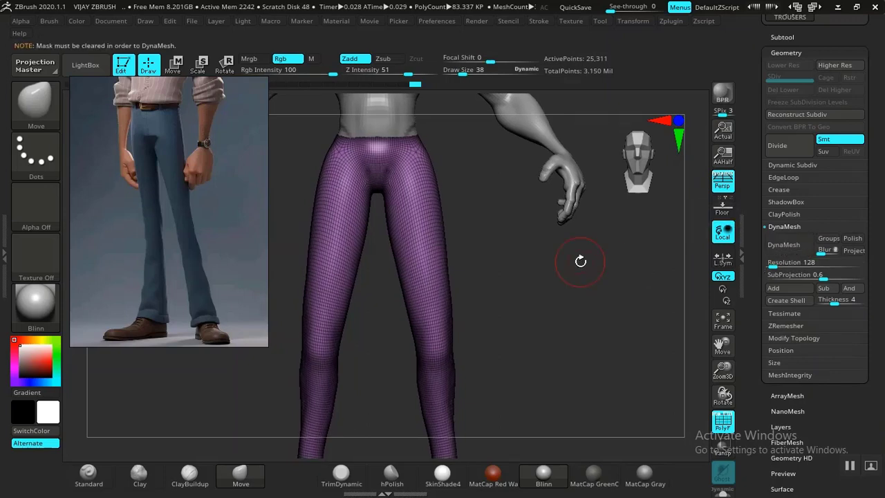
{"action": "left_click_drag", "start_coordinate": [560, 291], "coordinate": [565, 290]}
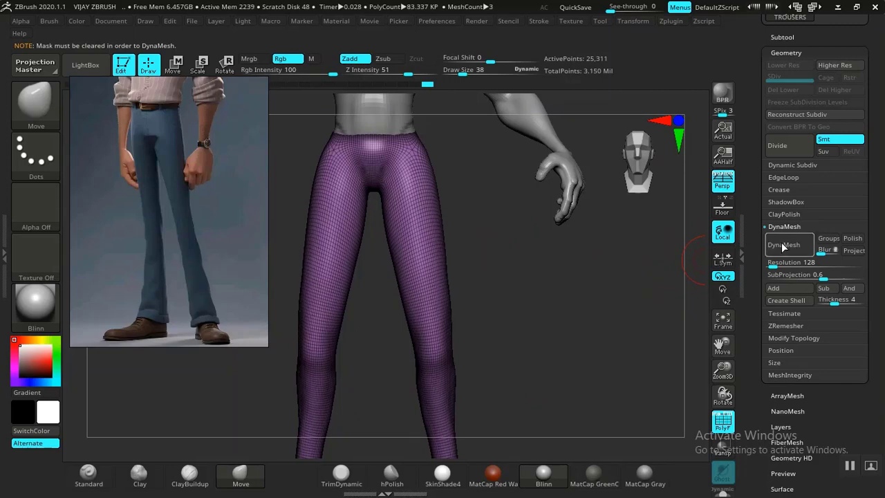
{"action": "left_click_drag", "start_coordinate": [533, 289], "coordinate": [557, 288]}
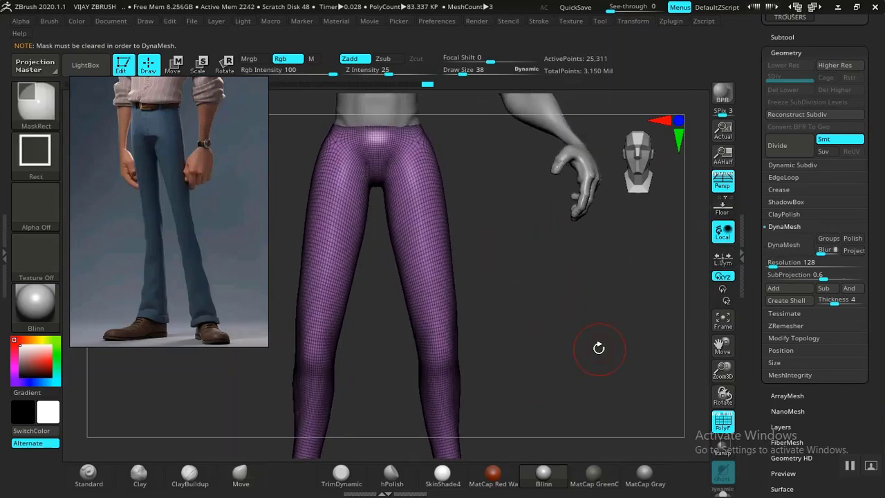
Undo a trial DynaMesh at resolution 128, remesh the trousers with DynaMesh at resolution 248, and hide the wireframe.
{"action": "left_click", "coordinate": [781, 247]}
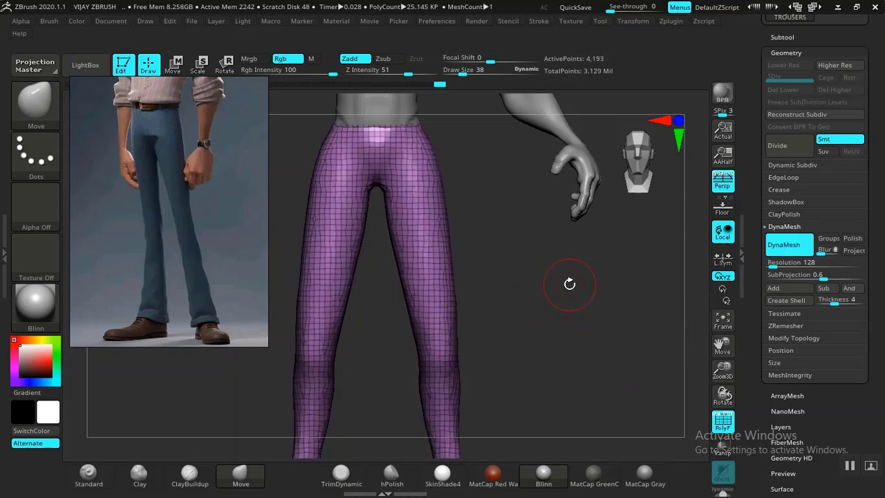
{"action": "key", "text": "ctrl+z"}
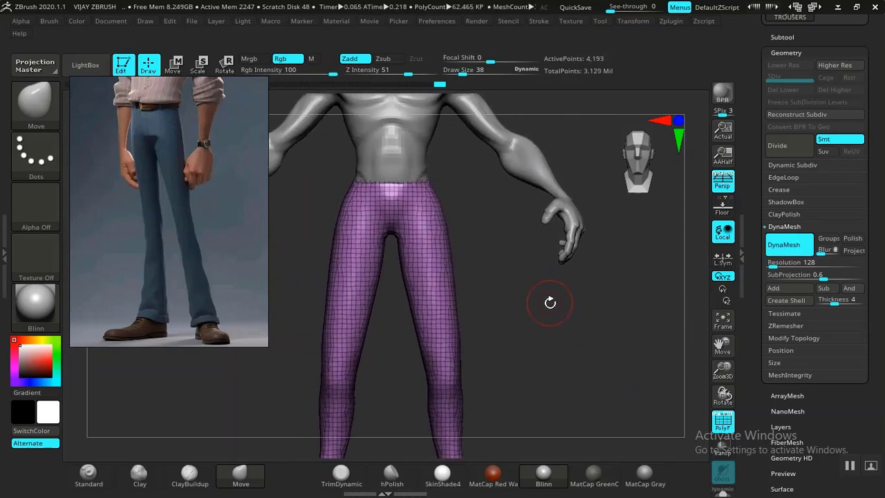
{"action": "left_click_drag", "start_coordinate": [788, 264], "coordinate": [773, 265]}
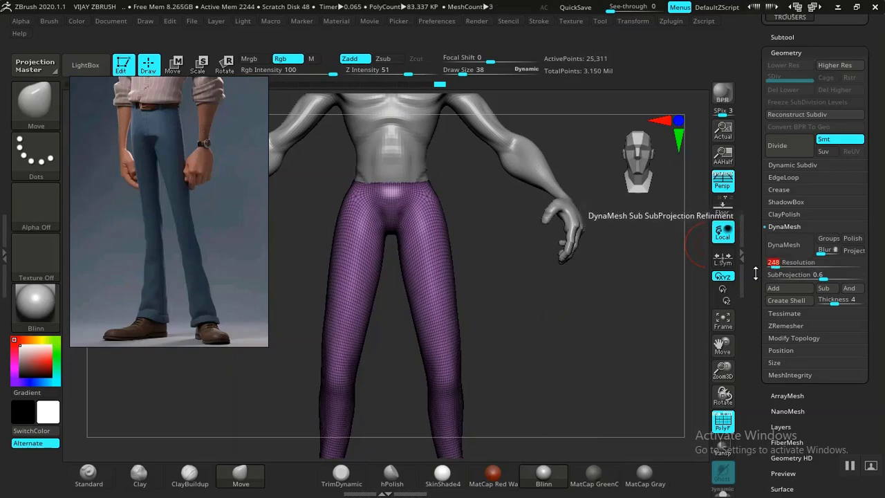
{"action": "left_click", "coordinate": [784, 245]}
{"action": "mouse_move", "coordinate": [540, 333]}
{"action": "left_mouse_down", "text": "alt"}
{"action": "mouse_move", "coordinate": [542, 251]}
{"action": "mouse_move", "coordinate": [560, 293]}
{"action": "mouse_move", "coordinate": [526, 332]}
{"action": "left_mouse_up", "text": "alt"}
{"action": "key", "text": "shift+f"}
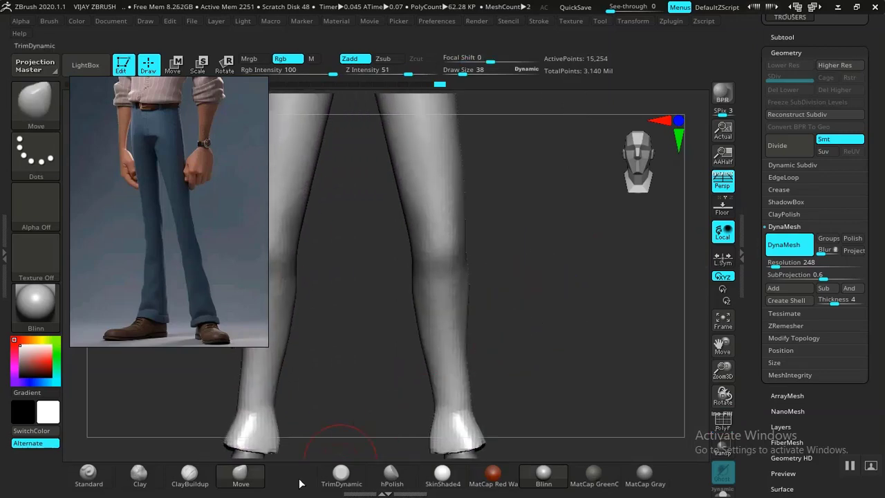
Choose the ClayBuildup brush at draw size 74 and isolate the trousers from the body.
{"action": "left_click", "coordinate": [189, 476]}
{"action": "key", "text": "bracketright"}
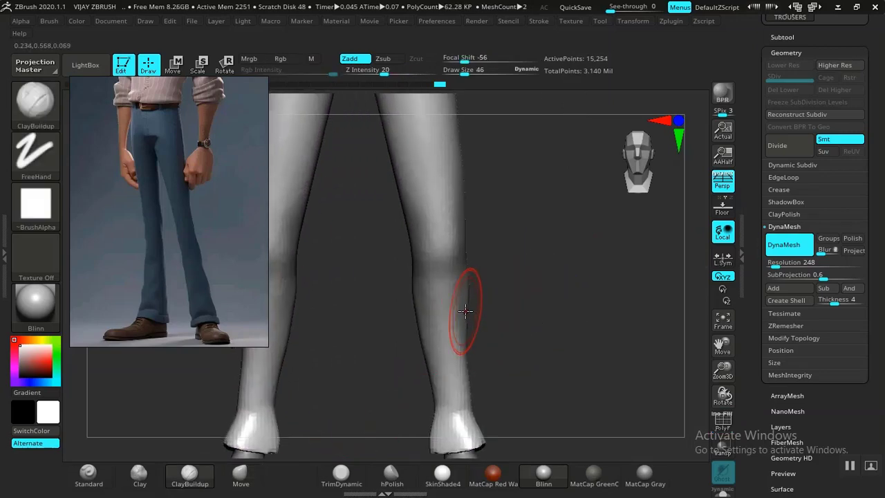
{"action": "left_click_drag", "start_coordinate": [554, 316], "coordinate": [537, 266], "text": "alt"}
{"action": "left_click_drag", "start_coordinate": [528, 304], "coordinate": [524, 243], "text": "alt"}
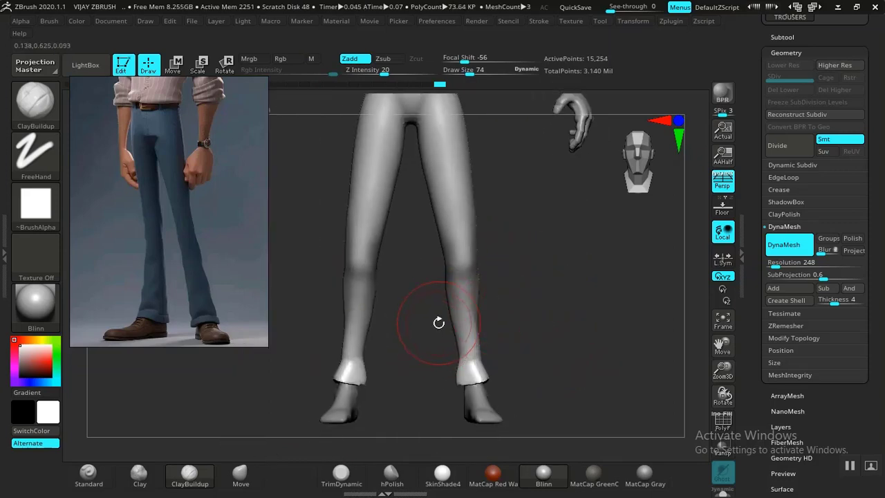
{"action": "mouse_move", "coordinate": [486, 278]}
{"action": "left_mouse_down"}
{"action": "mouse_move", "coordinate": [525, 267]}
{"action": "mouse_move", "coordinate": [458, 279]}
{"action": "left_mouse_up"}
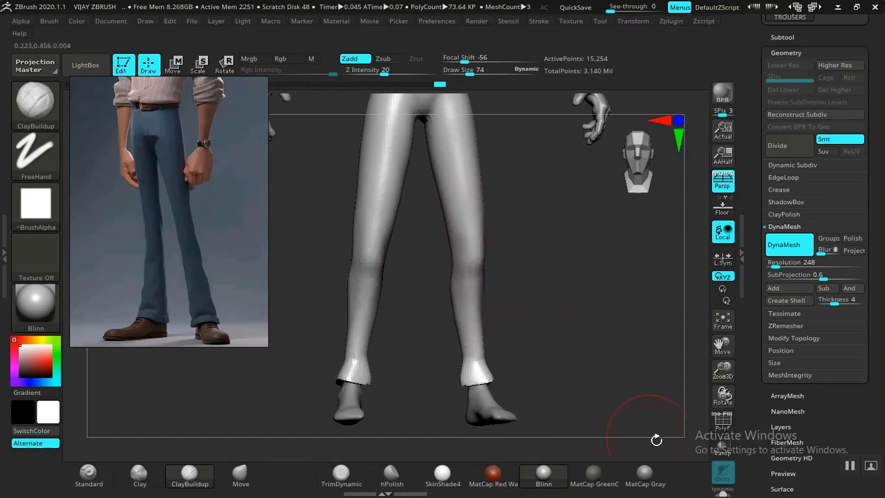
{"action": "left_click", "coordinate": [723, 492]}
Build up volume on the calves and the backs of the hems with ClayBuildup at intensity 20.
{"action": "left_click_drag", "start_coordinate": [584, 373], "coordinate": [548, 317]}
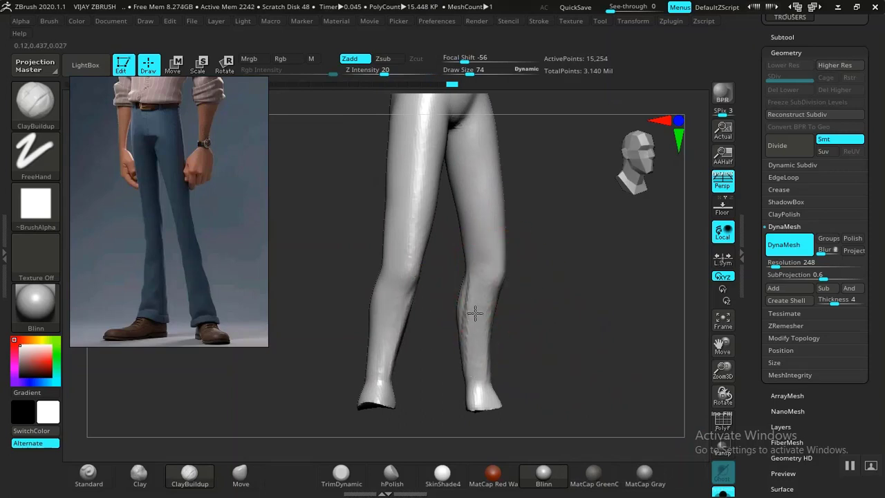
{"action": "mouse_move", "coordinate": [559, 300]}
{"action": "left_mouse_down"}
{"action": "mouse_move", "coordinate": [408, 312]}
{"action": "mouse_move", "coordinate": [473, 306]}
{"action": "left_mouse_up"}
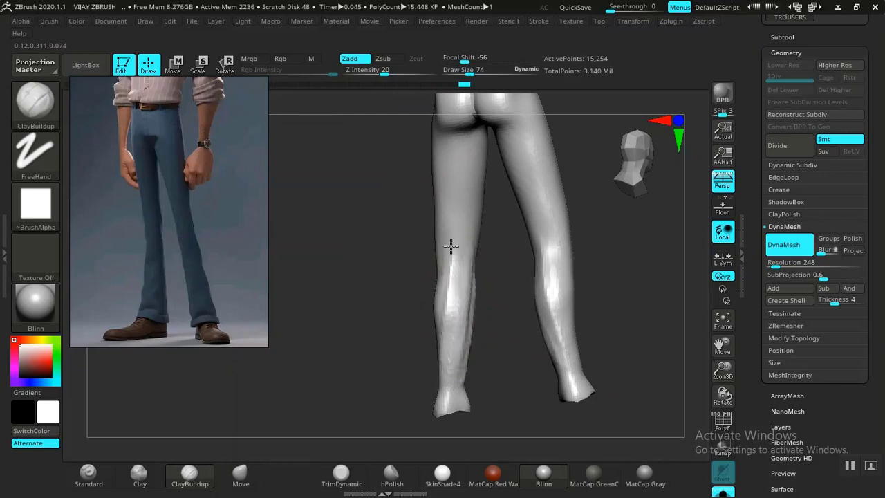
{"action": "mouse_move", "coordinate": [500, 367]}
{"action": "left_mouse_down"}
{"action": "mouse_move", "coordinate": [599, 361]}
{"action": "mouse_move", "coordinate": [557, 336]}
{"action": "mouse_move", "coordinate": [580, 399]}
{"action": "mouse_move", "coordinate": [547, 339]}
{"action": "mouse_move", "coordinate": [448, 379]}
{"action": "mouse_move", "coordinate": [529, 351]}
{"action": "left_mouse_up"}
{"action": "mouse_move", "coordinate": [615, 356]}
{"action": "left_mouse_down"}
{"action": "mouse_move", "coordinate": [558, 351]}
{"action": "mouse_move", "coordinate": [588, 361]}
{"action": "mouse_move", "coordinate": [553, 363]}
{"action": "mouse_move", "coordinate": [519, 328]}
{"action": "mouse_move", "coordinate": [572, 334]}
{"action": "left_mouse_up"}
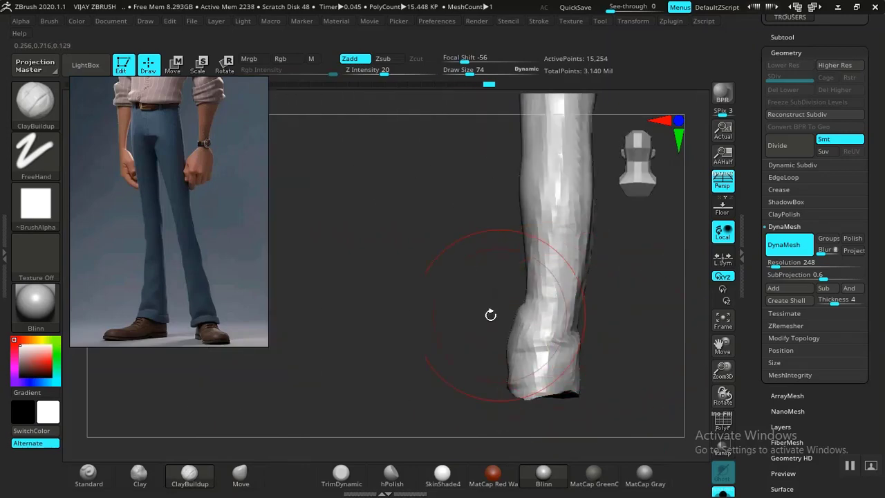
{"action": "mouse_move", "coordinate": [490, 314]}
{"action": "left_mouse_down"}
{"action": "mouse_move", "coordinate": [561, 295]}
{"action": "mouse_move", "coordinate": [480, 327]}
{"action": "mouse_move", "coordinate": [543, 315]}
{"action": "mouse_move", "coordinate": [556, 327]}
{"action": "left_mouse_up"}
{"action": "left_click_drag", "start_coordinate": [602, 304], "coordinate": [513, 320]}
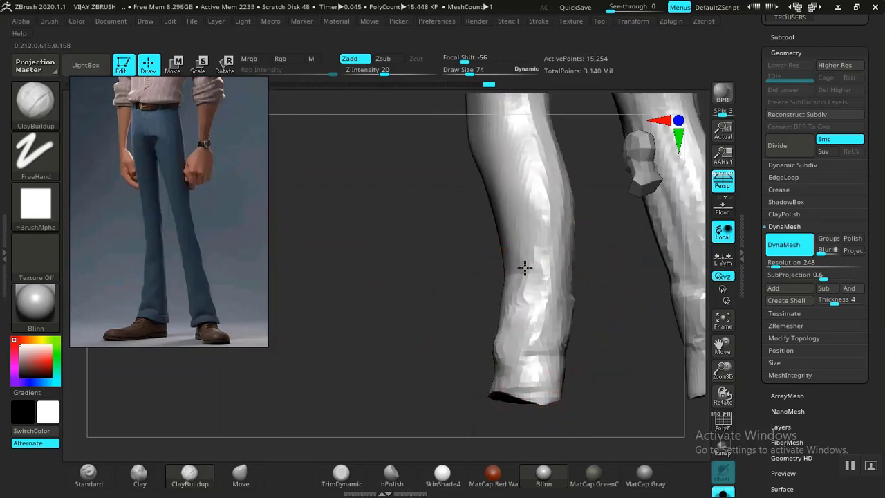
Thicken the lower legs from below the knees to the hems on all sides with ClayBuildup.
{"action": "mouse_move", "coordinate": [456, 272]}
{"action": "left_mouse_down"}
{"action": "mouse_move", "coordinate": [381, 277]}
{"action": "mouse_move", "coordinate": [575, 297]}
{"action": "mouse_move", "coordinate": [513, 277]}
{"action": "left_mouse_up"}
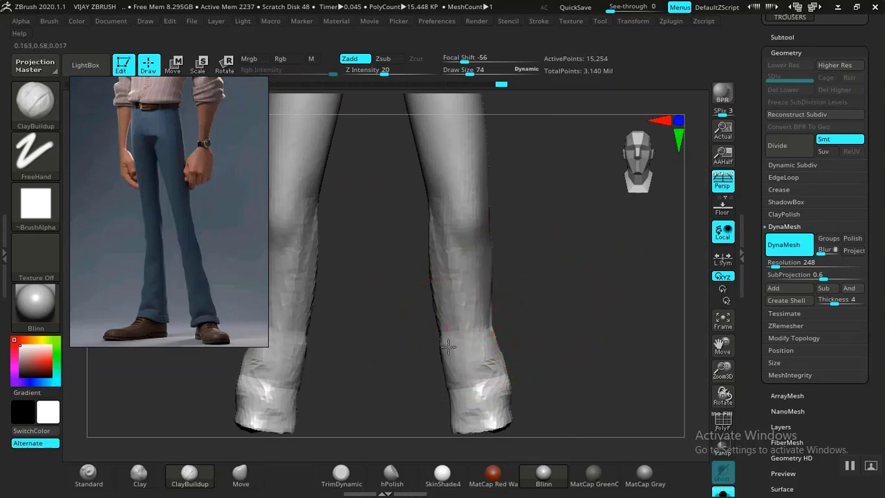
{"action": "left_click_drag", "start_coordinate": [516, 314], "coordinate": [534, 299]}
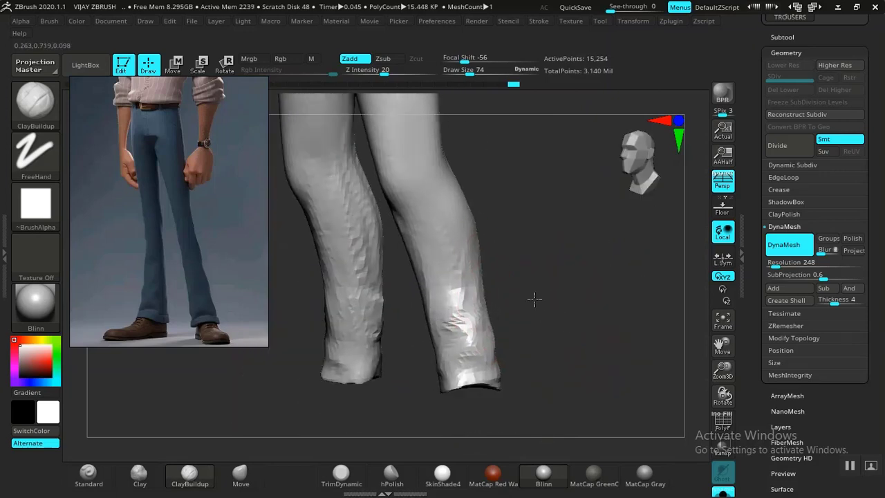
{"action": "left_click_drag", "start_coordinate": [506, 330], "coordinate": [487, 255]}
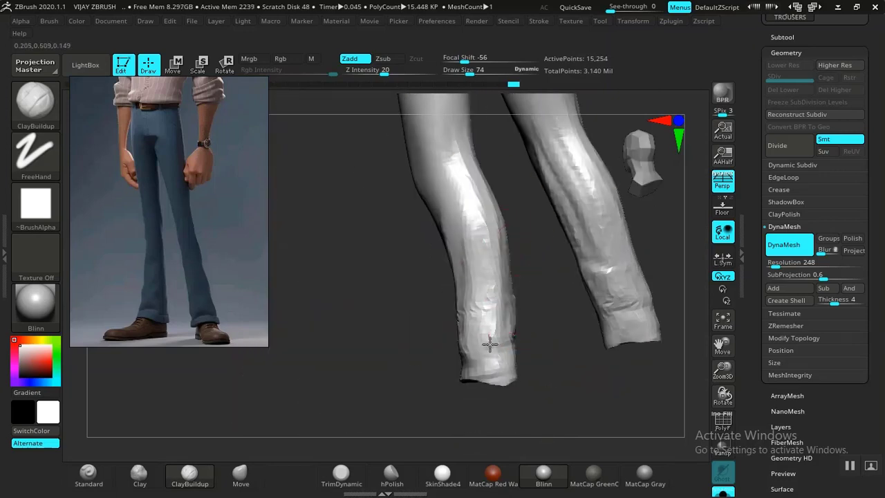
{"action": "left_click_drag", "start_coordinate": [551, 354], "coordinate": [510, 326]}
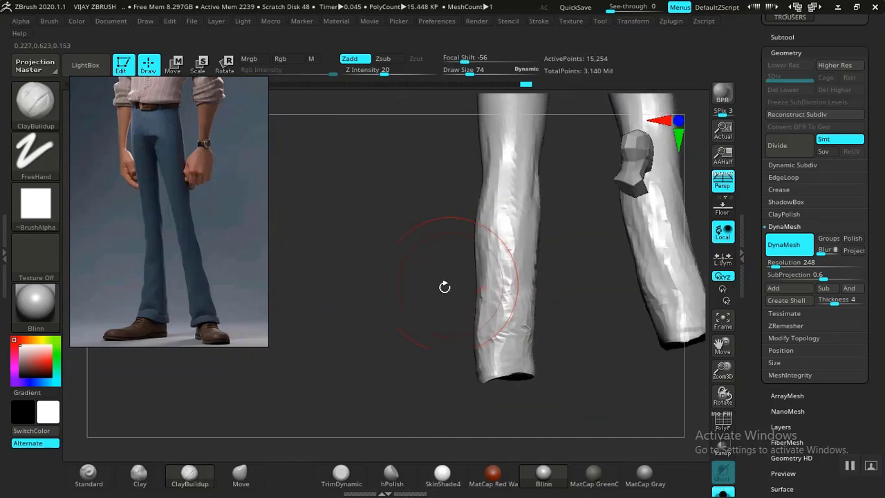
{"action": "left_click_drag", "start_coordinate": [447, 286], "coordinate": [549, 286]}
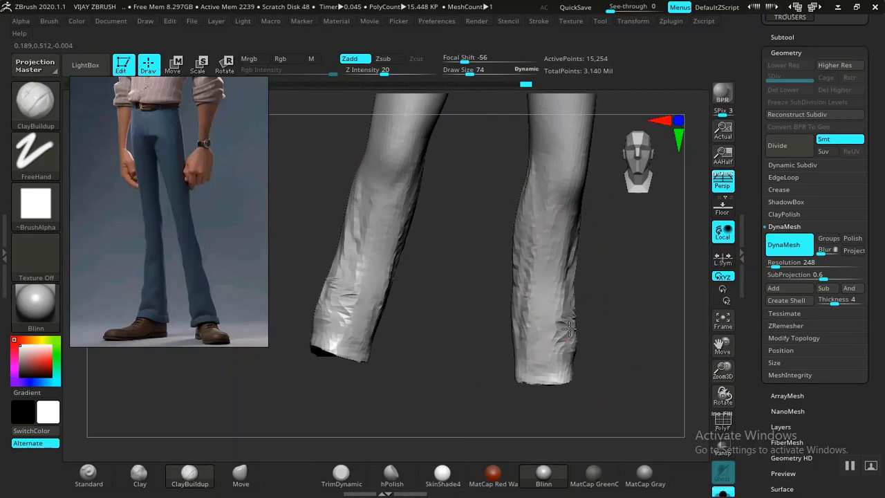
{"action": "left_click_drag", "start_coordinate": [612, 305], "coordinate": [435, 314]}
Remesh the thickened trousers with DynaMesh again and smooth the rough clay on the lower legs.
{"action": "left_click_drag", "start_coordinate": [408, 359], "coordinate": [421, 401], "text": "ctrl"}
{"action": "mouse_move", "coordinate": [582, 211]}
{"action": "left_mouse_down", "text": "alt"}
{"action": "mouse_move", "coordinate": [544, 274]}
{"action": "mouse_move", "coordinate": [542, 346]}
{"action": "left_mouse_up", "text": "alt"}
{"action": "mouse_move", "coordinate": [453, 335]}
{"action": "left_mouse_down", "text": "shift"}
{"action": "mouse_move", "coordinate": [451, 367]}
{"action": "mouse_move", "coordinate": [459, 336]}
{"action": "left_mouse_up", "text": "shift"}
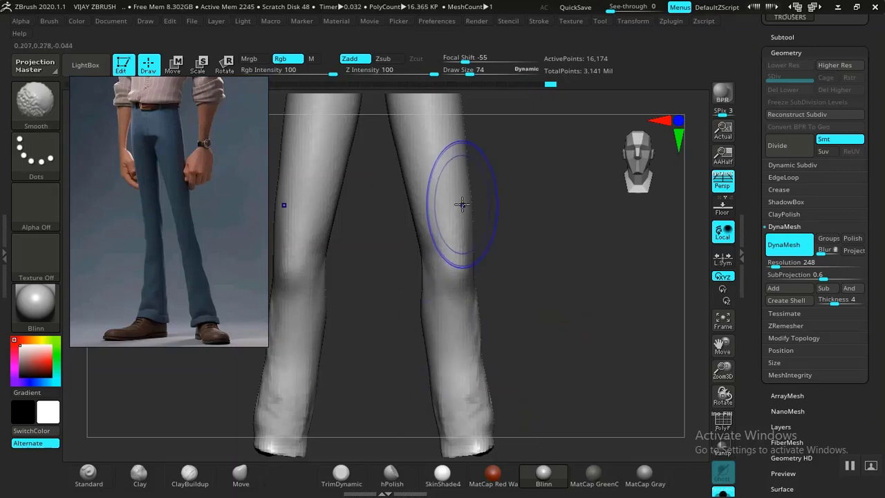
Set the Smooth brush intensity to 30 and even out the lower legs all around.
{"action": "left_click", "coordinate": [399, 73], "text": "shift"}
{"action": "mouse_move", "coordinate": [570, 273]}
{"action": "left_mouse_down", "text": "alt"}
{"action": "mouse_move", "coordinate": [566, 259]}
{"action": "mouse_move", "coordinate": [553, 277]}
{"action": "mouse_move", "coordinate": [464, 237]}
{"action": "left_mouse_up", "text": "alt"}
{"action": "left_click_drag", "start_coordinate": [491, 374], "coordinate": [504, 245]}
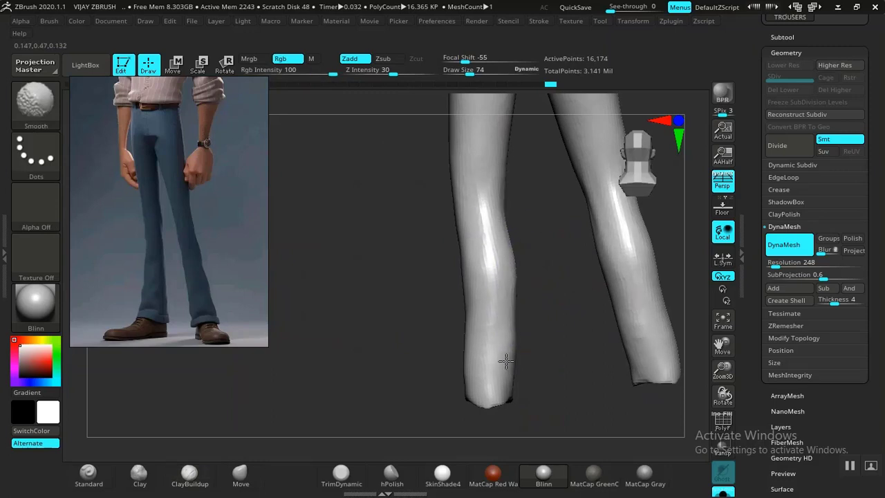
{"action": "left_click_drag", "start_coordinate": [415, 286], "coordinate": [522, 318]}
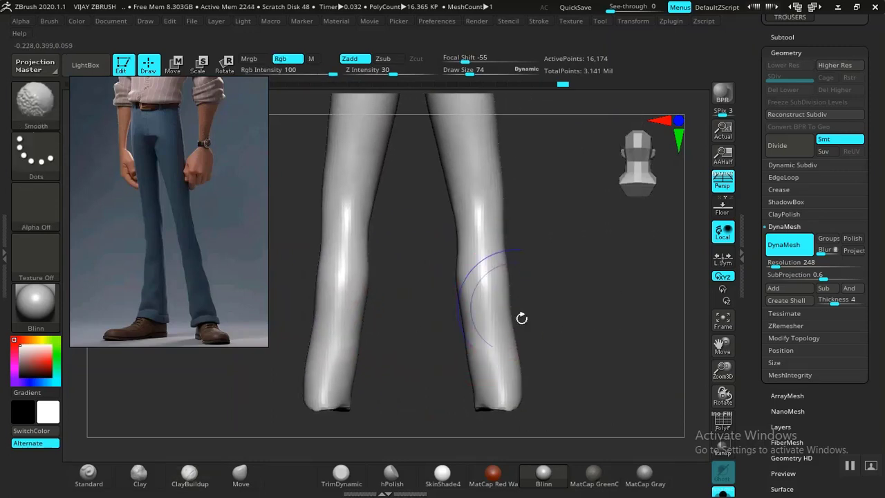
{"action": "mouse_move", "coordinate": [600, 305]}
{"action": "left_mouse_down"}
{"action": "mouse_move", "coordinate": [612, 359]}
{"action": "mouse_move", "coordinate": [613, 292]}
{"action": "mouse_move", "coordinate": [601, 316]}
{"action": "mouse_move", "coordinate": [520, 311]}
{"action": "mouse_move", "coordinate": [561, 341]}
{"action": "mouse_move", "coordinate": [466, 386]}
{"action": "mouse_move", "coordinate": [572, 304]}
{"action": "mouse_move", "coordinate": [477, 283]}
{"action": "mouse_move", "coordinate": [440, 311]}
{"action": "mouse_move", "coordinate": [458, 330]}
{"action": "mouse_move", "coordinate": [430, 310]}
{"action": "left_mouse_up"}
{"action": "left_click_drag", "start_coordinate": [475, 335], "coordinate": [411, 307]}
{"action": "mouse_move", "coordinate": [391, 257]}
{"action": "left_mouse_down"}
{"action": "mouse_move", "coordinate": [386, 278]}
{"action": "mouse_move", "coordinate": [433, 374]}
{"action": "mouse_move", "coordinate": [419, 412]}
{"action": "left_mouse_up"}
{"action": "mouse_move", "coordinate": [643, 287]}
{"action": "left_mouse_down"}
{"action": "mouse_move", "coordinate": [654, 283]}
{"action": "mouse_move", "coordinate": [628, 302]}
{"action": "left_mouse_up"}
Add more clay around the trouser hems with ClayBuildup at draw size 74 to widen the flare.
{"action": "mouse_move", "coordinate": [651, 330]}
{"action": "left_mouse_down", "text": "alt"}
{"action": "mouse_move", "coordinate": [621, 302]}
{"action": "mouse_move", "coordinate": [547, 295]}
{"action": "mouse_move", "coordinate": [549, 256]}
{"action": "mouse_move", "coordinate": [561, 255]}
{"action": "mouse_move", "coordinate": [583, 310]}
{"action": "mouse_move", "coordinate": [597, 309]}
{"action": "mouse_move", "coordinate": [575, 305]}
{"action": "left_mouse_up", "text": "alt"}
{"action": "left_click_drag", "start_coordinate": [576, 304], "coordinate": [571, 266], "text": "alt"}
{"action": "mouse_move", "coordinate": [517, 362]}
{"action": "left_mouse_down"}
{"action": "mouse_move", "coordinate": [508, 367]}
{"action": "mouse_move", "coordinate": [520, 358]}
{"action": "mouse_move", "coordinate": [504, 345]}
{"action": "left_mouse_up"}
{"action": "mouse_move", "coordinate": [577, 330]}
{"action": "left_mouse_down"}
{"action": "mouse_move", "coordinate": [530, 326]}
{"action": "mouse_move", "coordinate": [532, 303]}
{"action": "left_mouse_up"}
{"action": "left_click_drag", "start_coordinate": [483, 366], "coordinate": [487, 378]}
{"action": "mouse_move", "coordinate": [588, 333]}
{"action": "left_mouse_down"}
{"action": "mouse_move", "coordinate": [499, 332]}
{"action": "mouse_move", "coordinate": [510, 375]}
{"action": "mouse_move", "coordinate": [542, 325]}
{"action": "left_mouse_up"}
{"action": "mouse_move", "coordinate": [596, 357]}
{"action": "left_mouse_down"}
{"action": "mouse_move", "coordinate": [550, 361]}
{"action": "mouse_move", "coordinate": [596, 360]}
{"action": "left_mouse_up"}
{"action": "left_click_drag", "start_coordinate": [578, 297], "coordinate": [567, 365]}
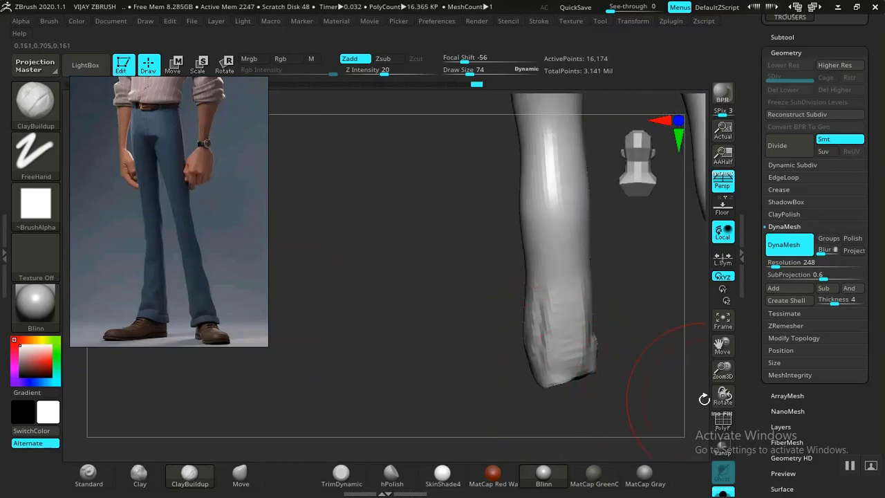
Build up the remaining sides of the flared hems with ClayBuildup and smooth the added clay.
{"action": "left_click_drag", "start_coordinate": [550, 301], "coordinate": [534, 349]}
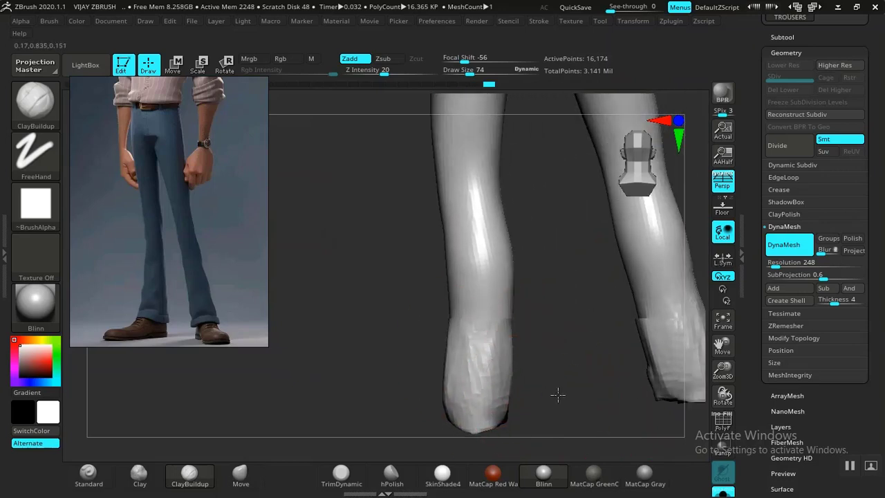
{"action": "left_click_drag", "start_coordinate": [559, 395], "coordinate": [462, 369]}
{"action": "mouse_move", "coordinate": [601, 364]}
{"action": "left_mouse_down"}
{"action": "mouse_move", "coordinate": [527, 346]}
{"action": "mouse_move", "coordinate": [458, 371]}
{"action": "left_mouse_up"}
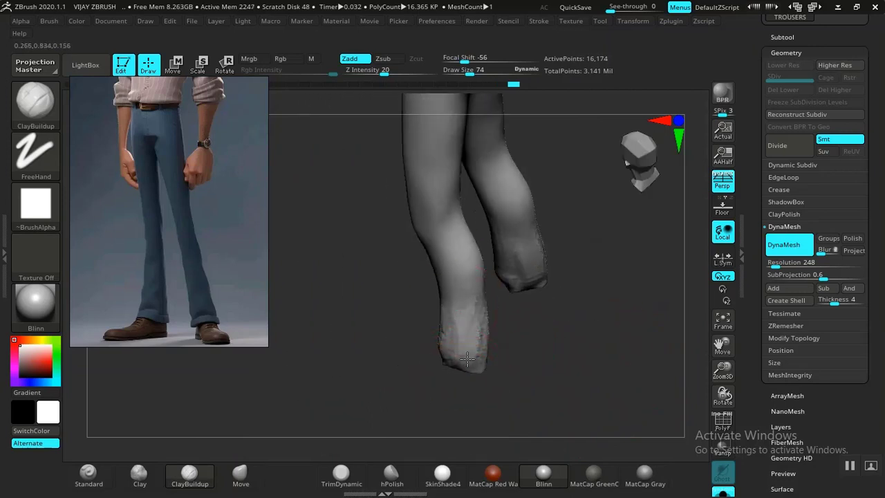
{"action": "mouse_move", "coordinate": [574, 367]}
{"action": "left_mouse_down"}
{"action": "mouse_move", "coordinate": [504, 356]}
{"action": "mouse_move", "coordinate": [499, 321]}
{"action": "left_mouse_up"}
{"action": "left_click_drag", "start_coordinate": [376, 388], "coordinate": [557, 359]}
{"action": "left_click_drag", "start_coordinate": [518, 360], "coordinate": [501, 338], "text": "shift"}
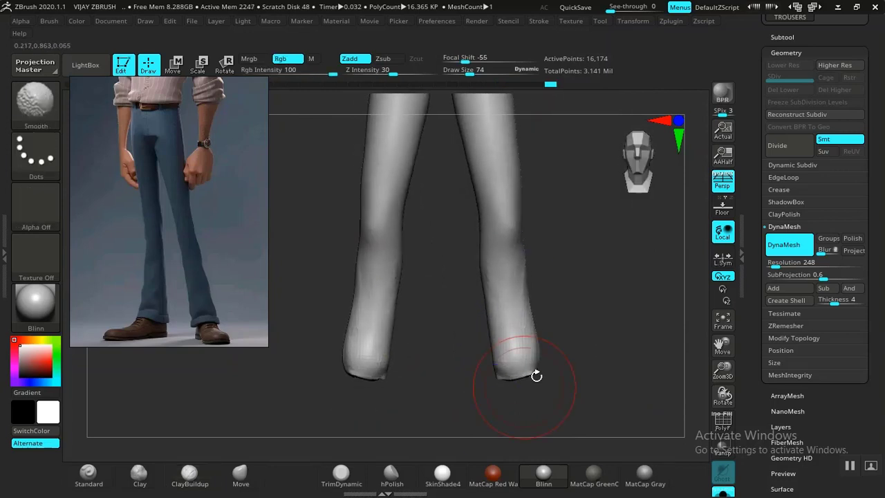
From below, pull the hem openings outward into wider, rounder shapes with the Move brush at draw size 46.
{"action": "mouse_move", "coordinate": [585, 357]}
{"action": "left_mouse_down"}
{"action": "mouse_move", "coordinate": [579, 266]}
{"action": "mouse_move", "coordinate": [591, 243]}
{"action": "mouse_move", "coordinate": [490, 375]}
{"action": "left_mouse_up"}
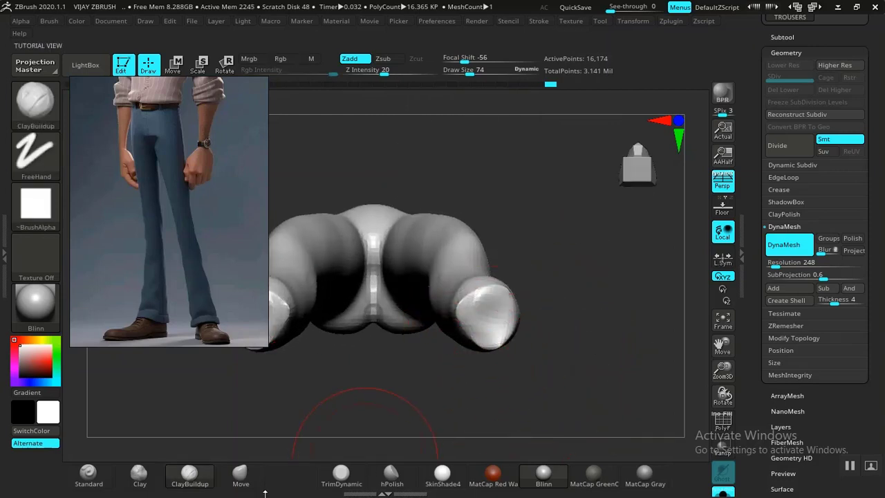
{"action": "left_click", "coordinate": [241, 476]}
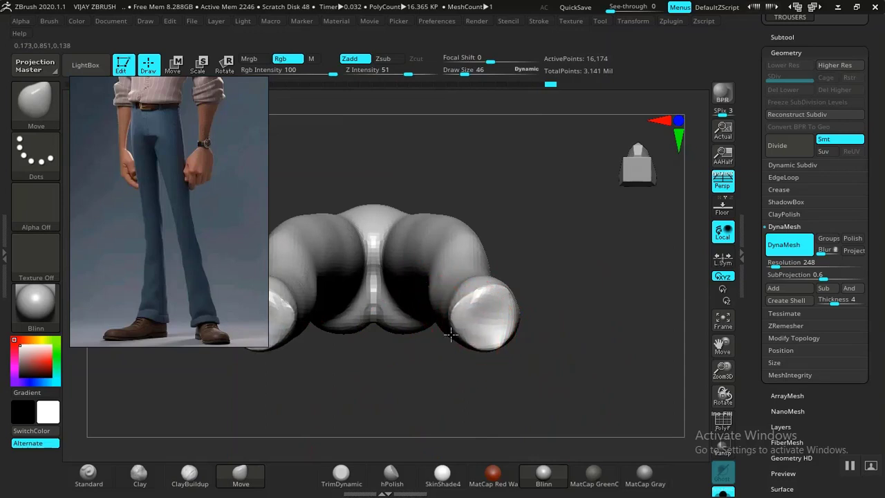
{"action": "left_click_drag", "start_coordinate": [450, 335], "coordinate": [451, 305]}
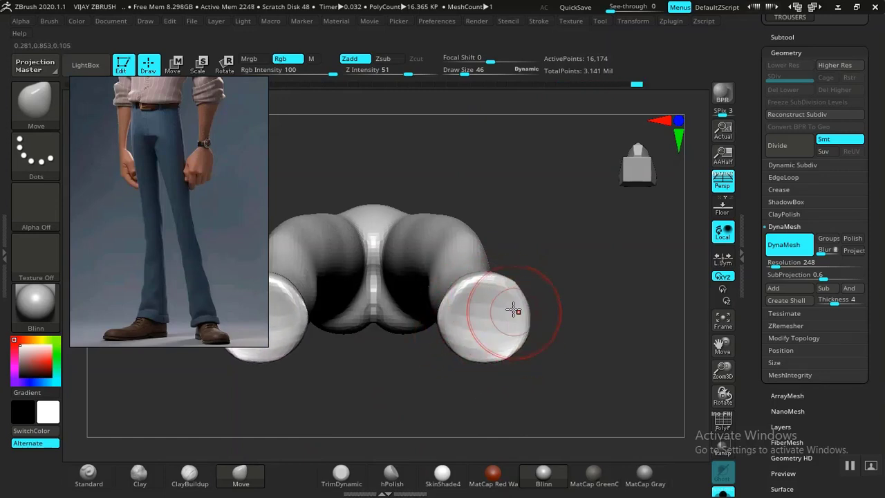
Build up the backs and sides of the lower legs with the ClayBuildup brush at draw size 46.
{"action": "left_click_drag", "start_coordinate": [563, 349], "coordinate": [592, 330]}
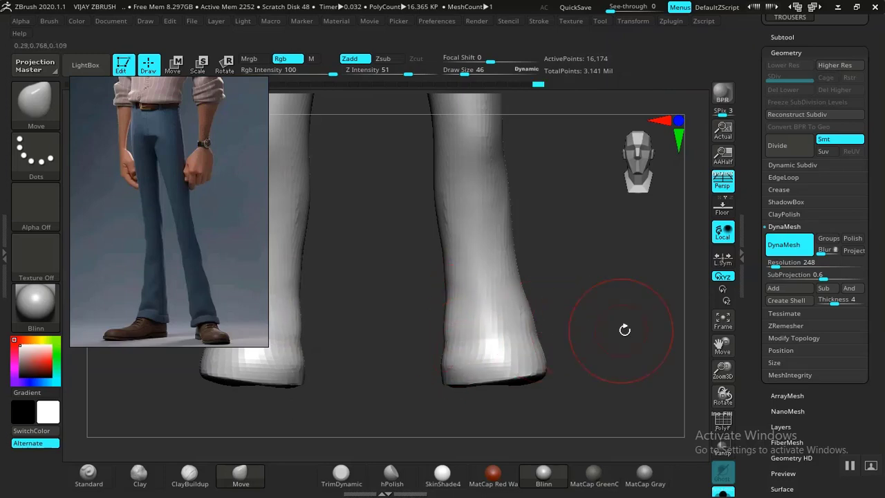
{"action": "key", "text": "f"}
{"action": "left_click_drag", "start_coordinate": [565, 322], "coordinate": [492, 358]}
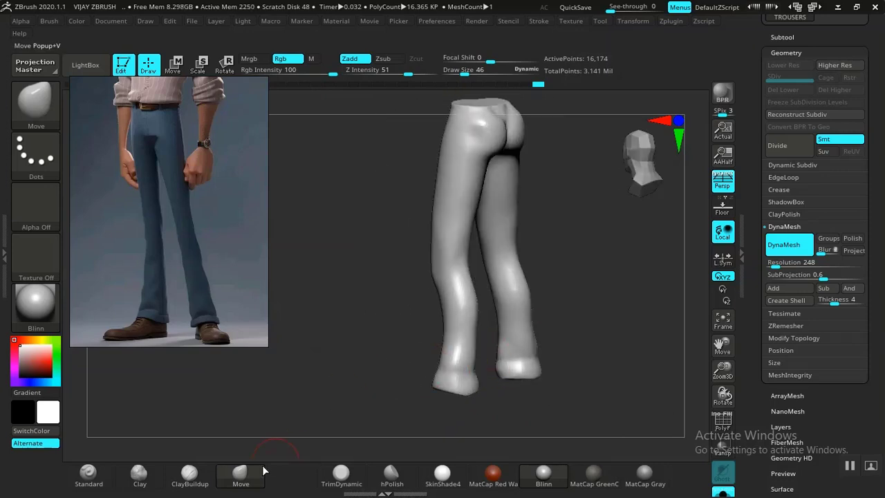
{"action": "left_click", "coordinate": [194, 477]}
{"action": "mouse_move", "coordinate": [352, 318]}
{"action": "left_mouse_down", "text": "alt"}
{"action": "mouse_move", "coordinate": [369, 387]}
{"action": "mouse_move", "coordinate": [353, 383]}
{"action": "left_mouse_up", "text": "alt"}
{"action": "mouse_move", "coordinate": [468, 318]}
{"action": "left_mouse_down"}
{"action": "mouse_move", "coordinate": [464, 344]}
{"action": "mouse_move", "coordinate": [446, 324]}
{"action": "left_mouse_up"}
{"action": "left_click_drag", "start_coordinate": [506, 318], "coordinate": [501, 393]}
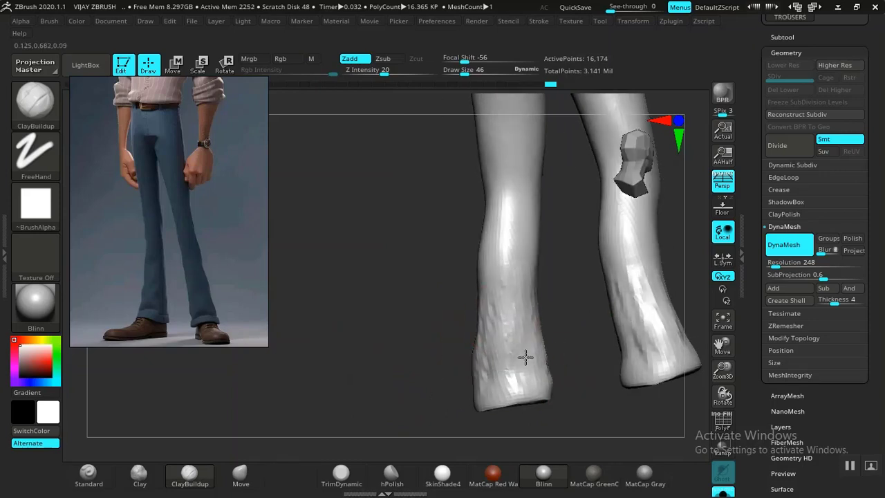
{"action": "mouse_move", "coordinate": [443, 331]}
{"action": "left_mouse_down"}
{"action": "mouse_move", "coordinate": [505, 312]}
{"action": "mouse_move", "coordinate": [551, 318]}
{"action": "mouse_move", "coordinate": [571, 370]}
{"action": "mouse_move", "coordinate": [539, 358]}
{"action": "left_mouse_up"}
{"action": "mouse_move", "coordinate": [608, 325]}
{"action": "left_mouse_down"}
{"action": "mouse_move", "coordinate": [664, 302]}
{"action": "mouse_move", "coordinate": [561, 283]}
{"action": "mouse_move", "coordinate": [547, 342]}
{"action": "left_mouse_up"}
Smooth the built-up clay on the lower legs and hems from the front, sides and back.
{"action": "key", "text": "shift"}
{"action": "left_click_drag", "start_coordinate": [412, 306], "coordinate": [381, 337], "text": "shift"}
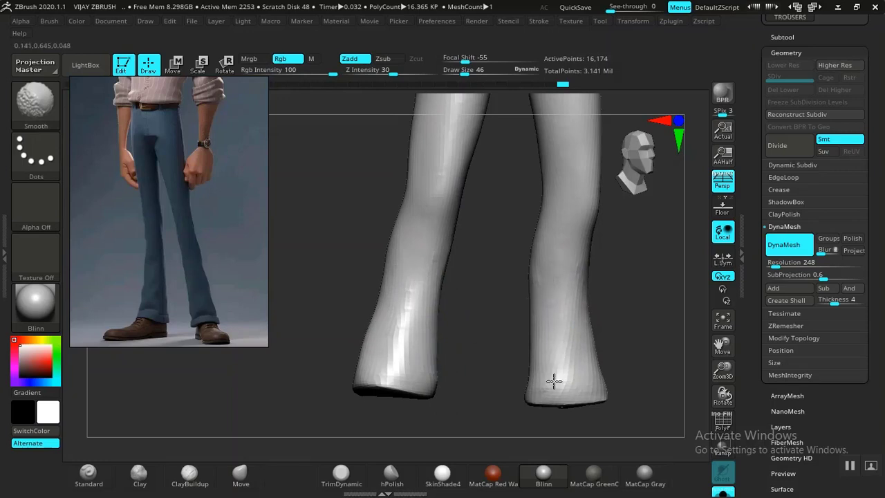
{"action": "mouse_move", "coordinate": [646, 325]}
{"action": "left_mouse_down"}
{"action": "mouse_move", "coordinate": [592, 300]}
{"action": "mouse_move", "coordinate": [553, 322]}
{"action": "mouse_move", "coordinate": [492, 308]}
{"action": "left_mouse_up"}
{"action": "left_click_drag", "start_coordinate": [484, 263], "coordinate": [474, 315], "text": "shift"}
{"action": "left_click_drag", "start_coordinate": [395, 337], "coordinate": [462, 319]}
{"action": "left_click_drag", "start_coordinate": [498, 292], "coordinate": [514, 263], "text": "shift"}
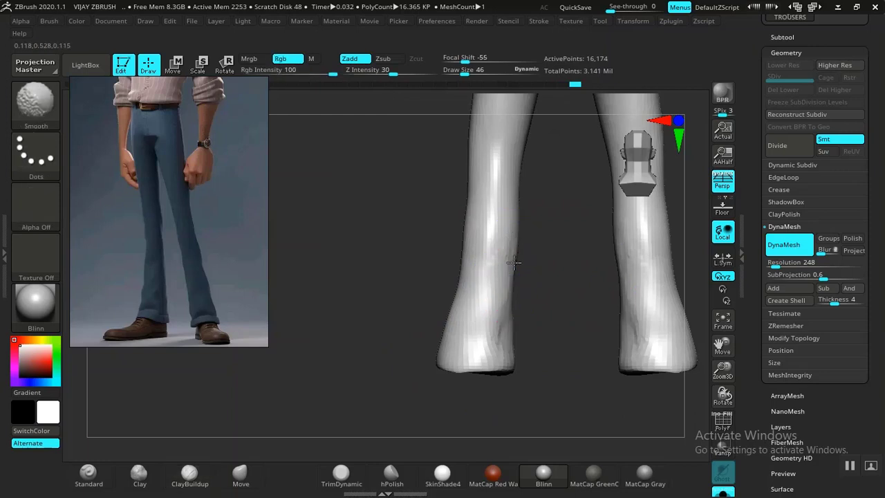
{"action": "mouse_move", "coordinate": [543, 371]}
{"action": "left_mouse_down"}
{"action": "mouse_move", "coordinate": [381, 420]}
{"action": "mouse_move", "coordinate": [585, 341]}
{"action": "mouse_move", "coordinate": [433, 294]}
{"action": "mouse_move", "coordinate": [430, 384]}
{"action": "left_mouse_up"}
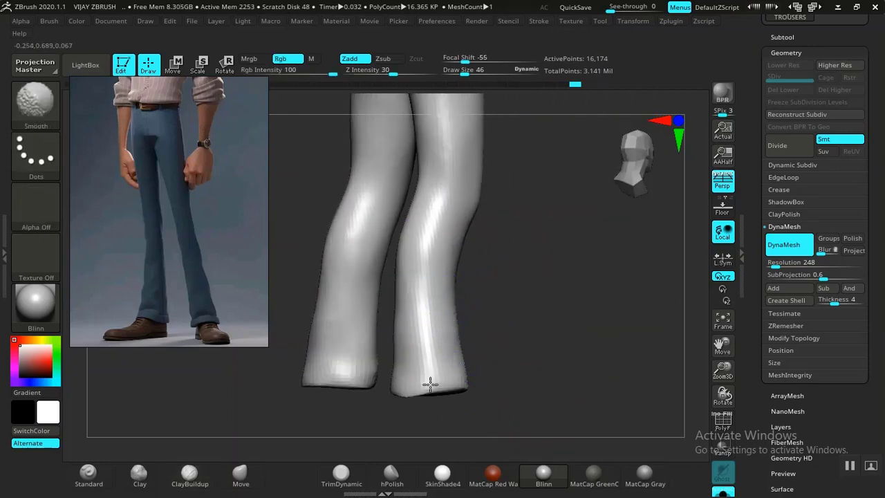
{"action": "left_click_drag", "start_coordinate": [412, 307], "coordinate": [495, 306]}
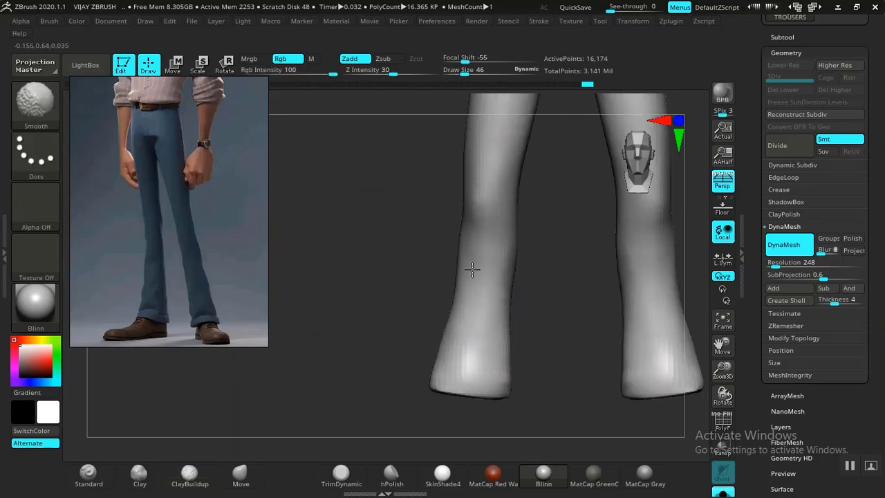
{"action": "left_click_drag", "start_coordinate": [473, 270], "coordinate": [493, 337], "text": "shift"}
Refine the inner calves and hem silhouette with the Move brush, raising its draw size to 70, and smooth the calves.
{"action": "mouse_move", "coordinate": [558, 374]}
{"action": "left_mouse_down", "text": "alt"}
{"action": "mouse_move", "coordinate": [627, 310]}
{"action": "mouse_move", "coordinate": [585, 284]}
{"action": "mouse_move", "coordinate": [564, 309]}
{"action": "mouse_move", "coordinate": [590, 330]}
{"action": "mouse_move", "coordinate": [576, 294]}
{"action": "left_mouse_up", "text": "alt"}
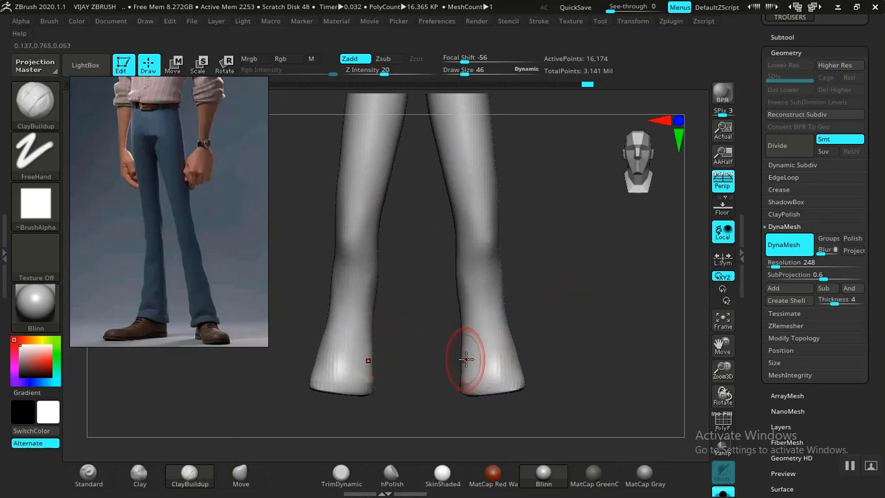
{"action": "left_click", "coordinate": [239, 486]}
{"action": "left_click_drag", "start_coordinate": [464, 326], "coordinate": [441, 327]}
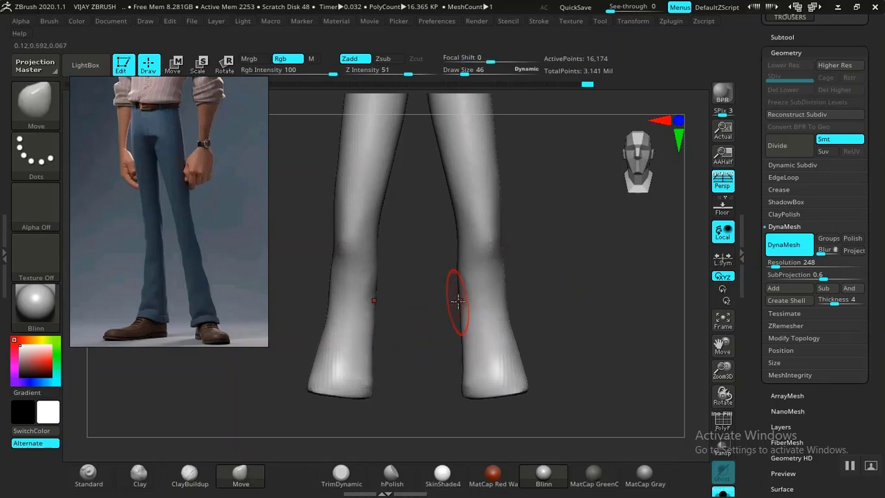
{"action": "mouse_move", "coordinate": [499, 320]}
{"action": "right_mouse_down"}
{"action": "mouse_move", "coordinate": [510, 316]}
{"action": "mouse_move", "coordinate": [475, 322]}
{"action": "mouse_move", "coordinate": [490, 322]}
{"action": "right_mouse_up"}
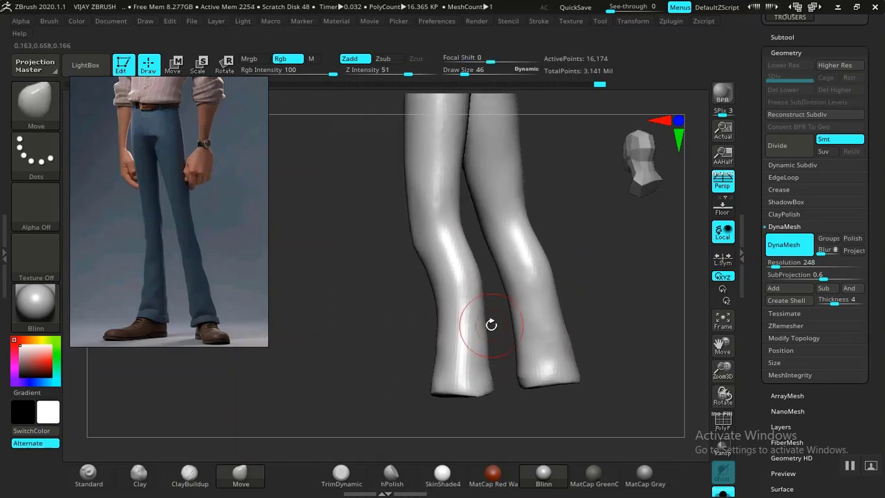
{"action": "right_click_drag", "start_coordinate": [493, 358], "coordinate": [533, 371]}
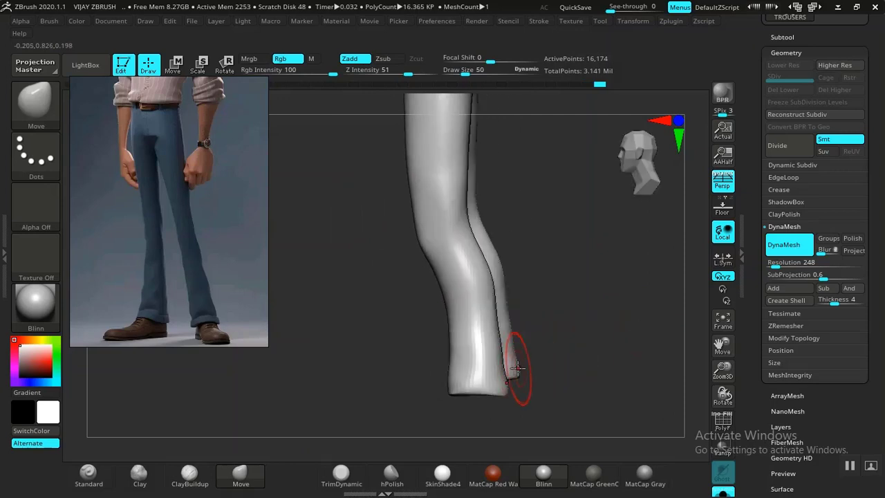
{"action": "key", "text": "bracketright"}
{"action": "left_click_drag", "start_coordinate": [576, 344], "coordinate": [497, 380]}
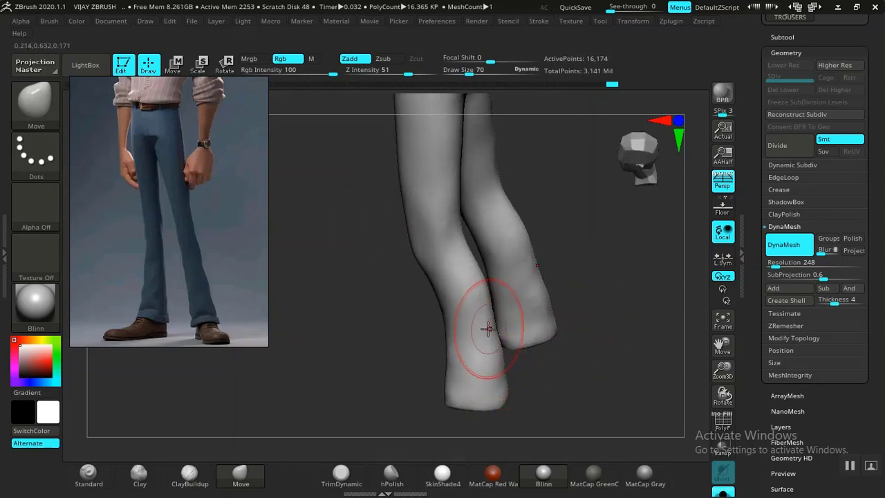
{"action": "key", "text": "shift"}
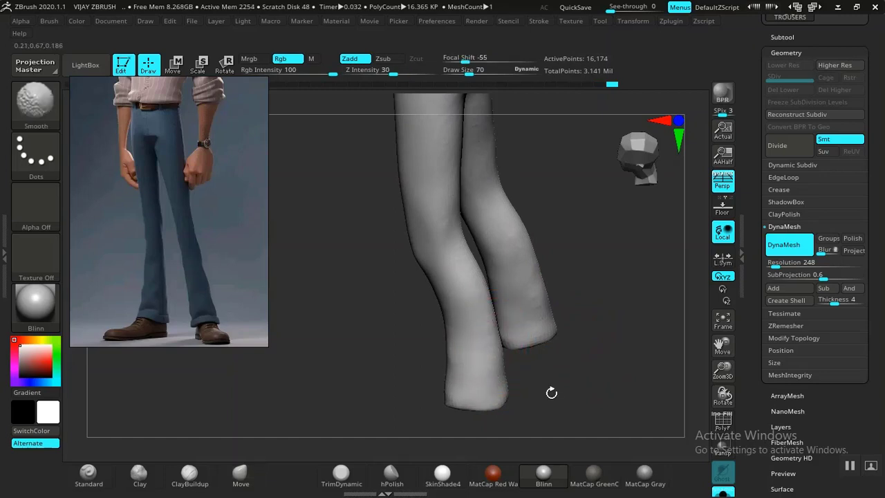
{"action": "mouse_move", "coordinate": [552, 392]}
{"action": "left_mouse_down", "text": "shift"}
{"action": "mouse_move", "coordinate": [575, 278]}
{"action": "mouse_move", "coordinate": [625, 264]}
{"action": "mouse_move", "coordinate": [539, 284]}
{"action": "mouse_move", "coordinate": [548, 343]}
{"action": "mouse_move", "coordinate": [574, 281]}
{"action": "mouse_move", "coordinate": [581, 306]}
{"action": "mouse_move", "coordinate": [555, 280]}
{"action": "mouse_move", "coordinate": [547, 306]}
{"action": "mouse_move", "coordinate": [571, 290]}
{"action": "mouse_move", "coordinate": [579, 314]}
{"action": "mouse_move", "coordinate": [570, 308]}
{"action": "mouse_move", "coordinate": [575, 316]}
{"action": "mouse_move", "coordinate": [576, 298]}
{"action": "mouse_move", "coordinate": [598, 330]}
{"action": "mouse_move", "coordinate": [597, 361]}
{"action": "left_mouse_up", "text": "shift"}
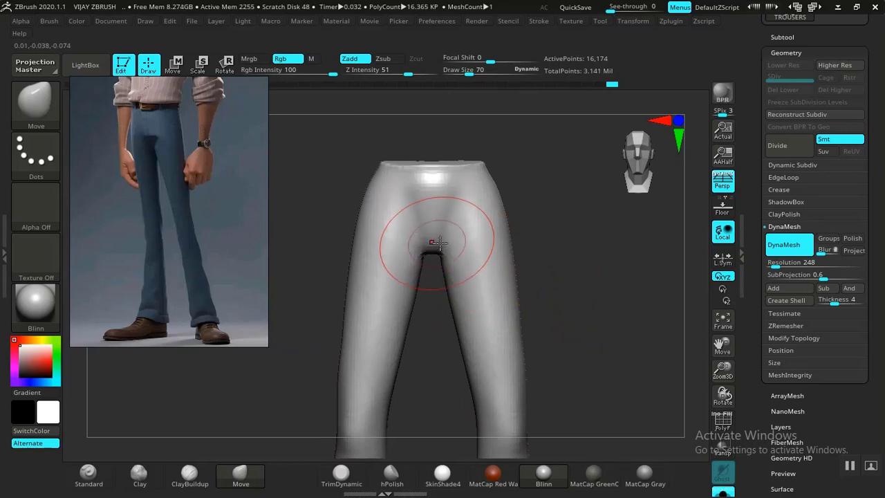
Reshape the front of the crotch and upper thighs with the Move brush at draw size 54 and smooth the area.
{"action": "mouse_move", "coordinate": [538, 242]}
{"action": "left_mouse_down"}
{"action": "mouse_move", "coordinate": [573, 242]}
{"action": "mouse_move", "coordinate": [478, 239]}
{"action": "mouse_move", "coordinate": [514, 245]}
{"action": "mouse_move", "coordinate": [425, 256]}
{"action": "mouse_move", "coordinate": [456, 240]}
{"action": "mouse_move", "coordinate": [367, 256]}
{"action": "mouse_move", "coordinate": [401, 267]}
{"action": "mouse_move", "coordinate": [405, 320]}
{"action": "left_mouse_up"}
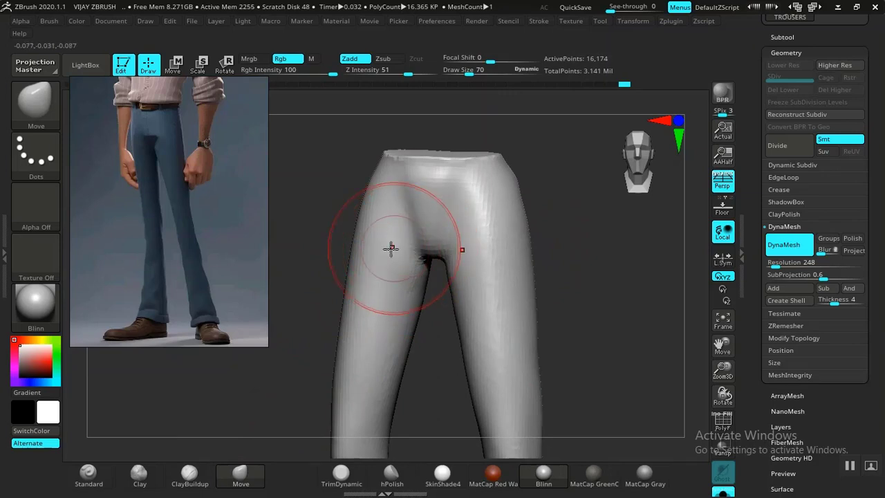
{"action": "left_click_drag", "start_coordinate": [359, 263], "coordinate": [338, 264]}
{"action": "key", "text": "ctrl+z"}
{"action": "right_click_drag", "start_coordinate": [359, 267], "coordinate": [335, 270]}
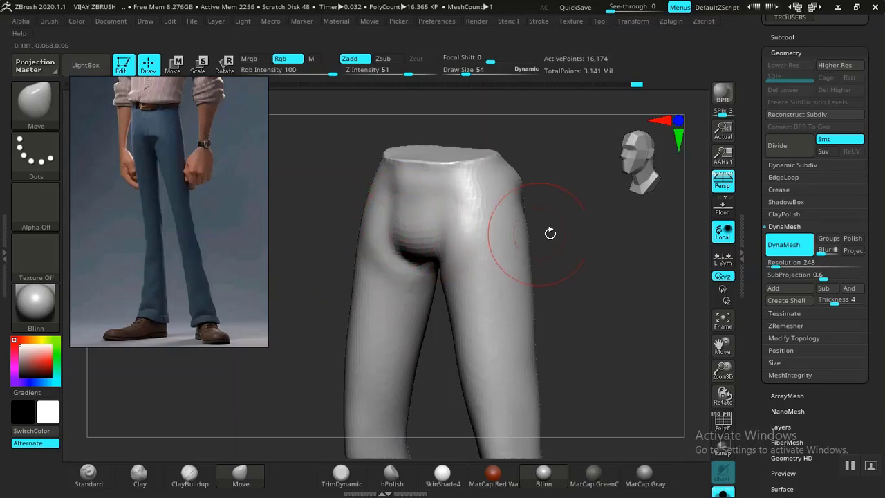
{"action": "left_click_drag", "start_coordinate": [559, 254], "coordinate": [632, 235]}
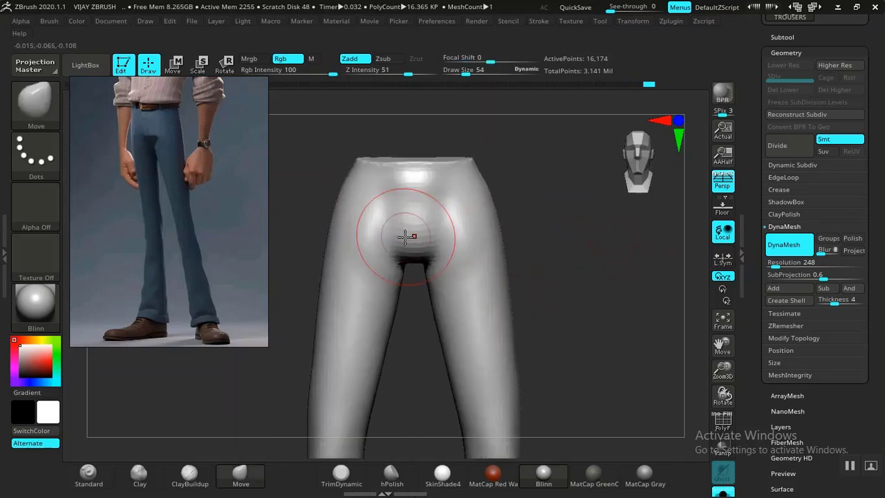
{"action": "left_click_drag", "start_coordinate": [396, 219], "coordinate": [379, 200], "text": "shift"}
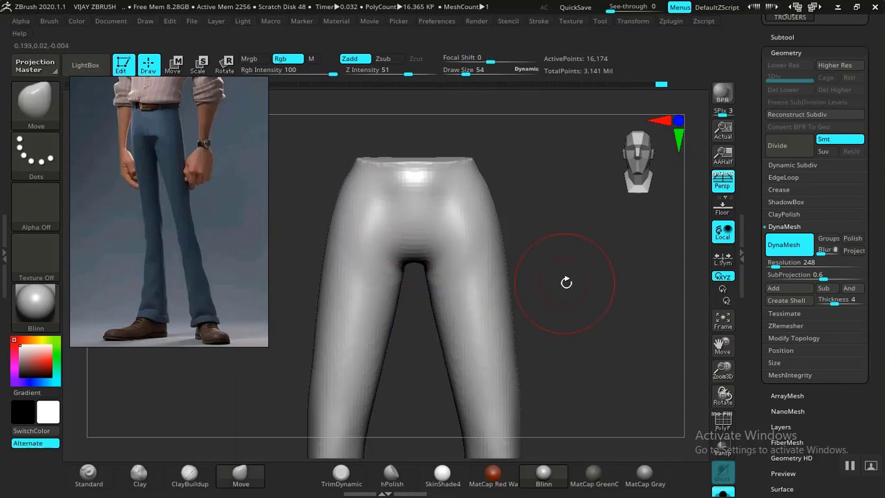
Fill the cleft between the buttocks and the folds beneath them with ClayBuildup at draw size 54, smoothing the added clay.
{"action": "left_click_drag", "start_coordinate": [565, 282], "coordinate": [463, 280], "text": "alt"}
{"action": "mouse_move", "coordinate": [519, 252]}
{"action": "left_mouse_down", "text": "alt"}
{"action": "mouse_move", "coordinate": [525, 284]}
{"action": "mouse_move", "coordinate": [507, 288]}
{"action": "mouse_move", "coordinate": [504, 281]}
{"action": "mouse_move", "coordinate": [581, 261]}
{"action": "mouse_move", "coordinate": [594, 282]}
{"action": "left_mouse_up", "text": "alt"}
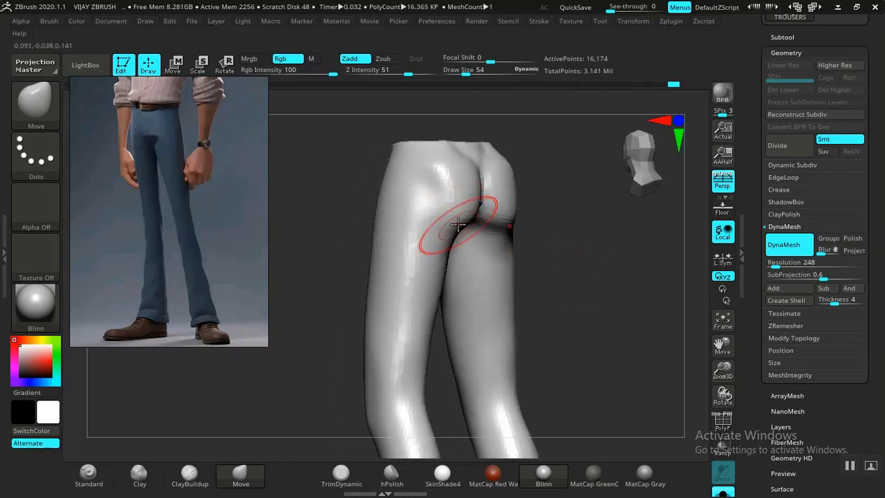
{"action": "left_click_drag", "start_coordinate": [595, 215], "coordinate": [389, 281], "text": "shift"}
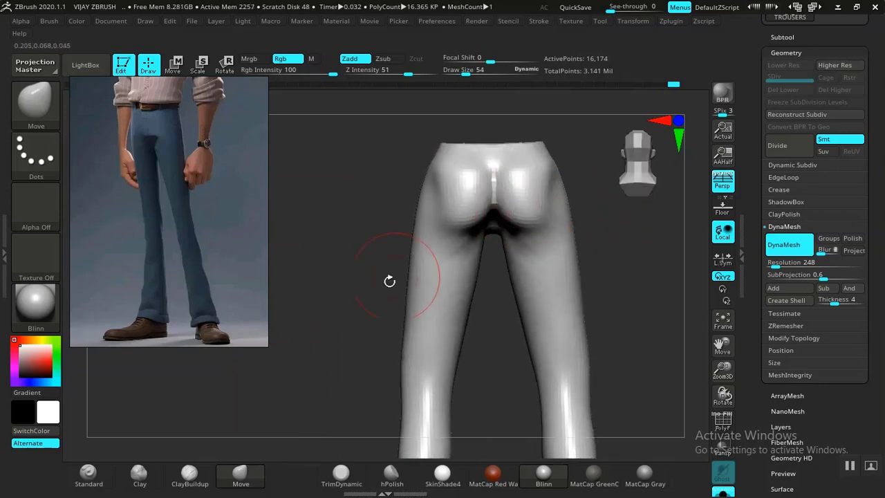
{"action": "left_click", "coordinate": [203, 478]}
{"action": "left_click_drag", "start_coordinate": [316, 322], "coordinate": [284, 364], "text": "alt"}
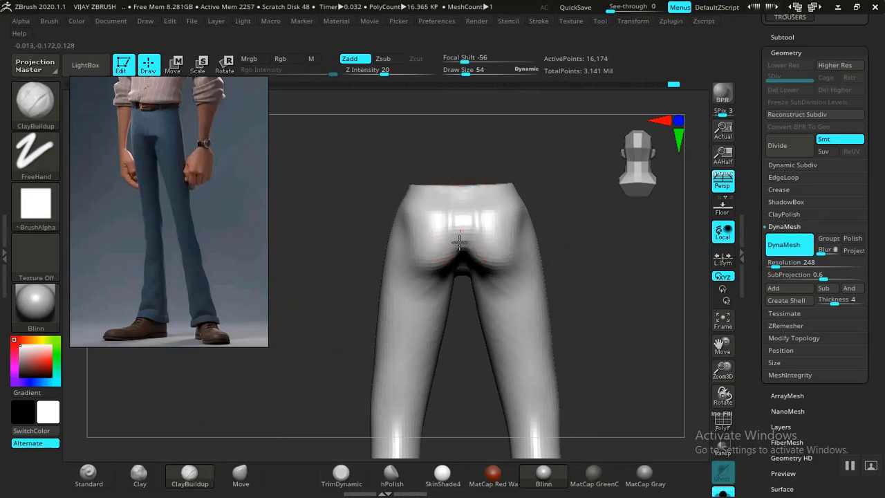
{"action": "mouse_move", "coordinate": [482, 225]}
{"action": "left_mouse_down"}
{"action": "mouse_move", "coordinate": [408, 223]}
{"action": "mouse_move", "coordinate": [515, 256]}
{"action": "left_mouse_up"}
{"action": "mouse_move", "coordinate": [553, 259]}
{"action": "left_mouse_down"}
{"action": "mouse_move", "coordinate": [616, 247]}
{"action": "mouse_move", "coordinate": [558, 257]}
{"action": "mouse_move", "coordinate": [597, 288]}
{"action": "mouse_move", "coordinate": [450, 286]}
{"action": "left_mouse_up"}
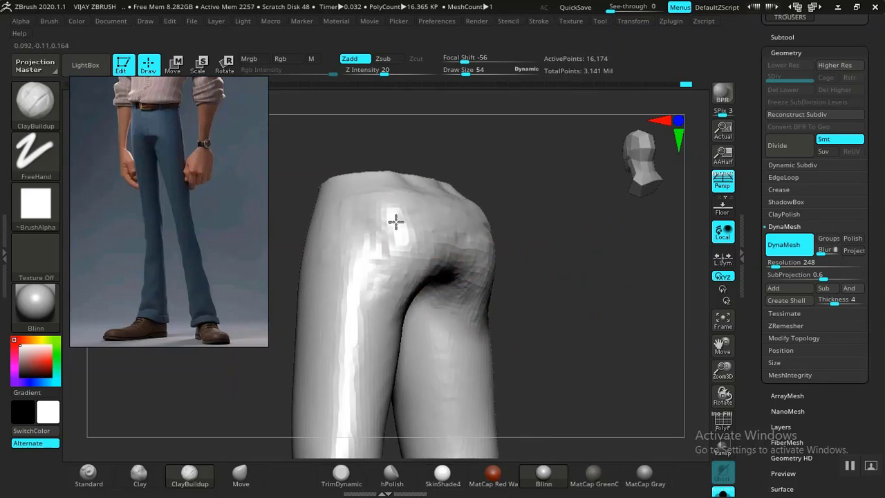
{"action": "left_click_drag", "start_coordinate": [397, 222], "coordinate": [366, 339]}
{"action": "left_click_drag", "start_coordinate": [580, 275], "coordinate": [626, 280]}
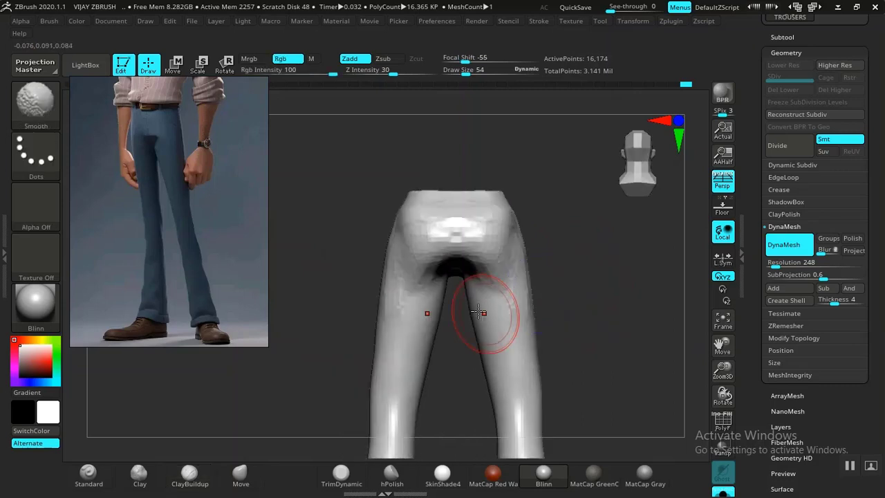
{"action": "left_click_drag", "start_coordinate": [406, 313], "coordinate": [436, 264]}
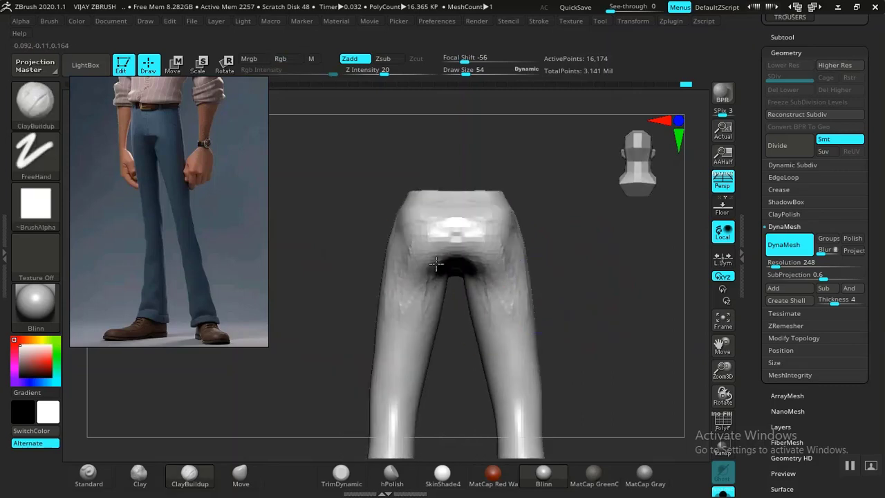
Adjust the crotch from behind with the Move brush and smooth the seat and the fold beneath it.
{"action": "left_click", "coordinate": [247, 477]}
{"action": "left_click_drag", "start_coordinate": [589, 302], "coordinate": [600, 267]}
{"action": "left_click_drag", "start_coordinate": [436, 283], "coordinate": [446, 286]}
{"action": "mouse_move", "coordinate": [453, 285]}
{"action": "left_mouse_down"}
{"action": "mouse_move", "coordinate": [446, 290]}
{"action": "mouse_move", "coordinate": [454, 282]}
{"action": "left_mouse_up"}
{"action": "mouse_move", "coordinate": [593, 285]}
{"action": "left_mouse_down", "text": "shift"}
{"action": "mouse_move", "coordinate": [584, 289]}
{"action": "mouse_move", "coordinate": [597, 312]}
{"action": "mouse_move", "coordinate": [510, 339]}
{"action": "left_mouse_up", "text": "shift"}
{"action": "key", "text": "shift"}
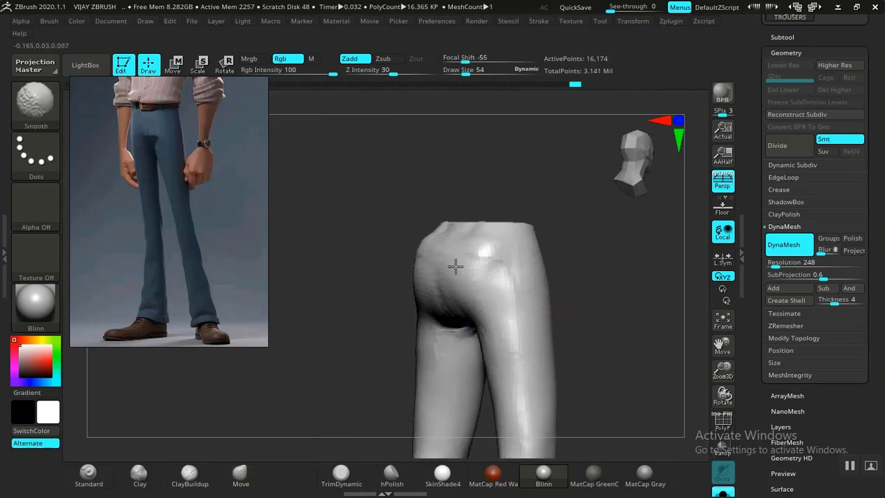
{"action": "left_click_drag", "start_coordinate": [437, 322], "coordinate": [456, 338], "text": "shift"}
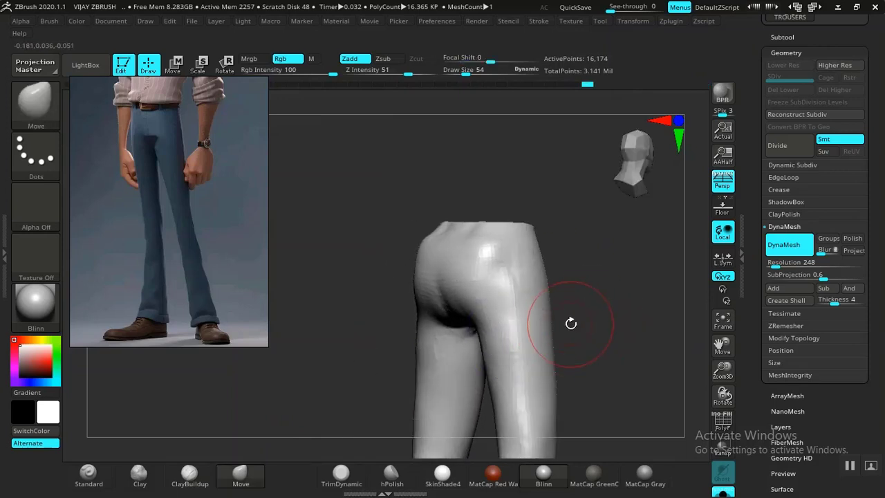
Remesh the trousers with DynaMesh at resolution 248 and smooth the seat and rear crotch area.
{"action": "mouse_move", "coordinate": [569, 324]}
{"action": "left_mouse_down", "text": "ctrl"}
{"action": "mouse_move", "coordinate": [573, 332]}
{"action": "mouse_move", "coordinate": [620, 308]}
{"action": "mouse_move", "coordinate": [608, 299]}
{"action": "left_mouse_up", "text": "ctrl"}
{"action": "left_click_drag", "start_coordinate": [594, 285], "coordinate": [626, 342], "text": "ctrl"}
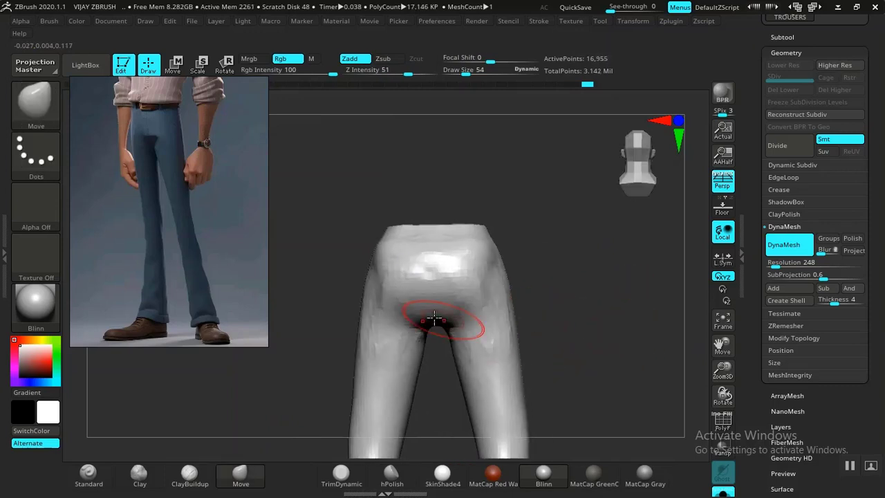
{"action": "key", "text": "shift"}
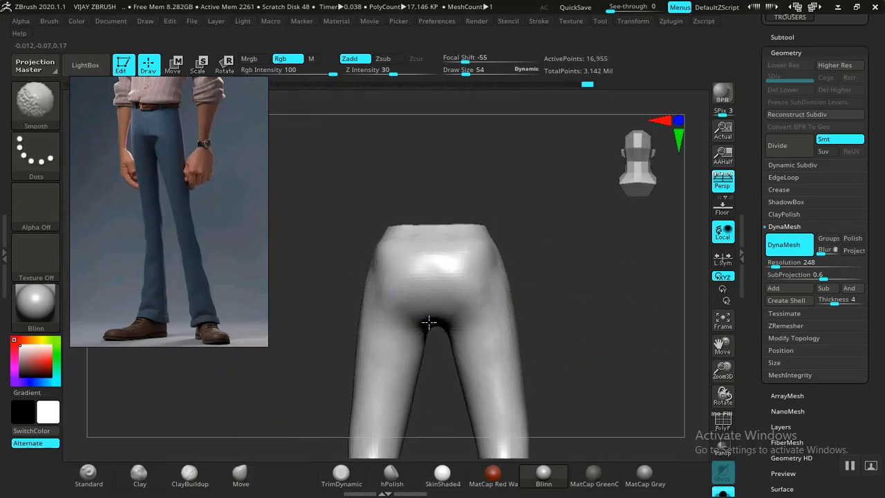
{"action": "left_click_drag", "start_coordinate": [428, 323], "coordinate": [446, 330], "text": "shift"}
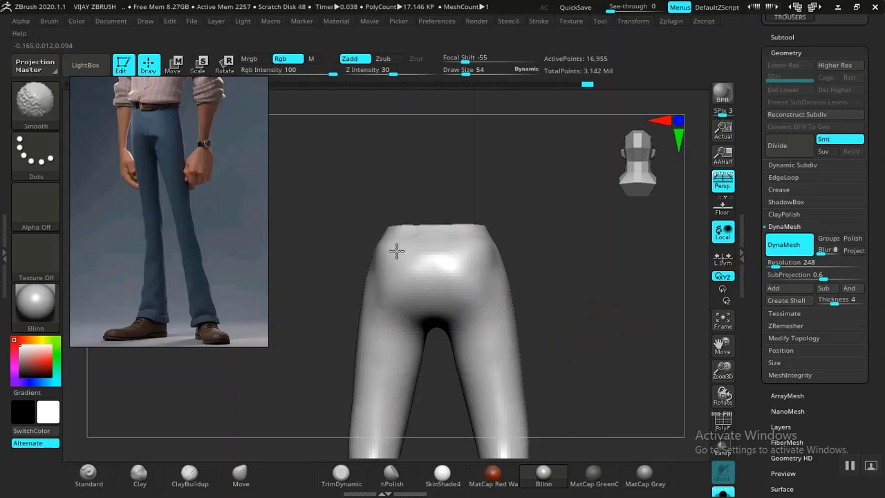
Turn off Solo mode to show the body with the trousers and frame the whole figure from the front.
{"action": "mouse_move", "coordinate": [588, 303]}
{"action": "left_mouse_down", "text": "shift"}
{"action": "mouse_move", "coordinate": [569, 304]}
{"action": "mouse_move", "coordinate": [562, 268]}
{"action": "left_mouse_up", "text": "shift"}
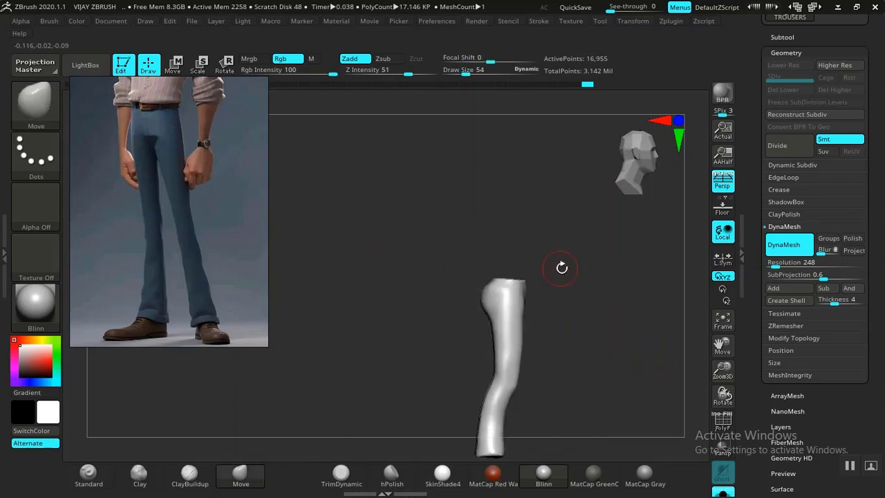
{"action": "left_click_drag", "start_coordinate": [583, 368], "coordinate": [686, 204], "text": "alt"}
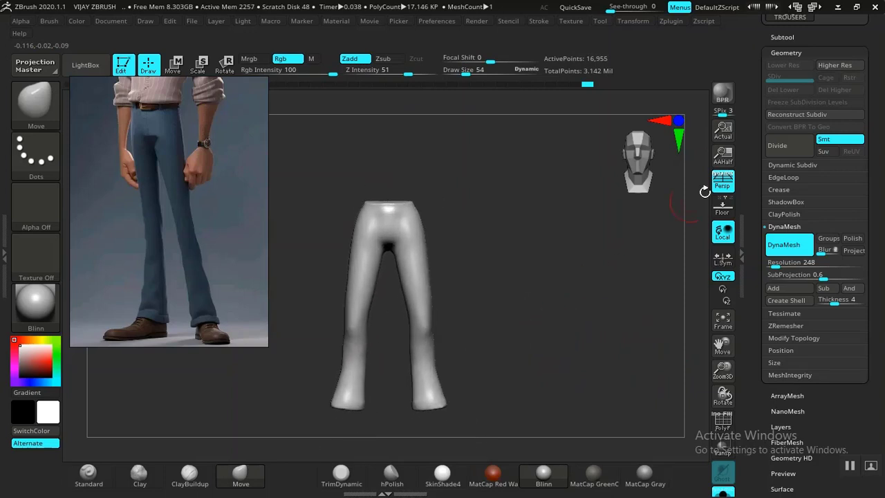
{"action": "left_click", "coordinate": [721, 492]}
{"action": "left_click_drag", "start_coordinate": [579, 367], "coordinate": [575, 326], "text": "alt"}
{"action": "left_click_drag", "start_coordinate": [558, 357], "coordinate": [523, 354], "text": "alt"}
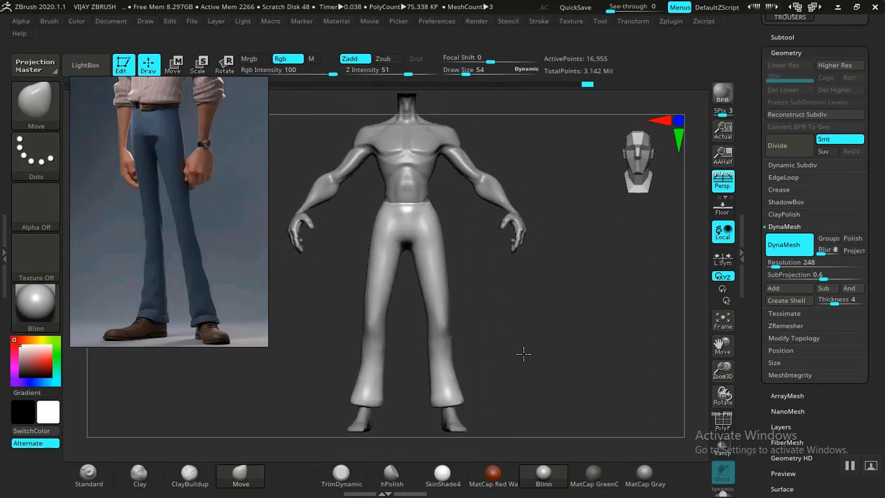
Reshape the seat and the rear waistline of the trousers with the Move brush at draw sizes 62 to 30, smoothing the surface.
{"action": "left_click_drag", "start_coordinate": [496, 300], "coordinate": [398, 302], "text": "alt"}
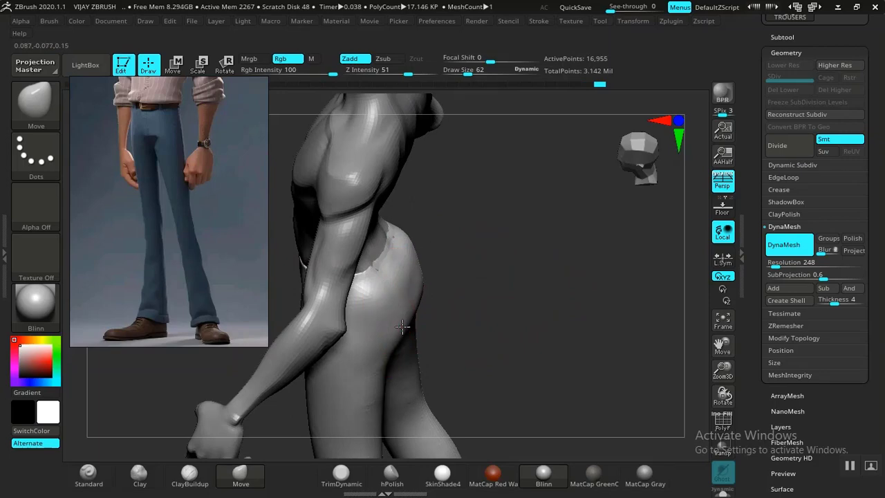
{"action": "left_click_drag", "start_coordinate": [471, 317], "coordinate": [401, 309]}
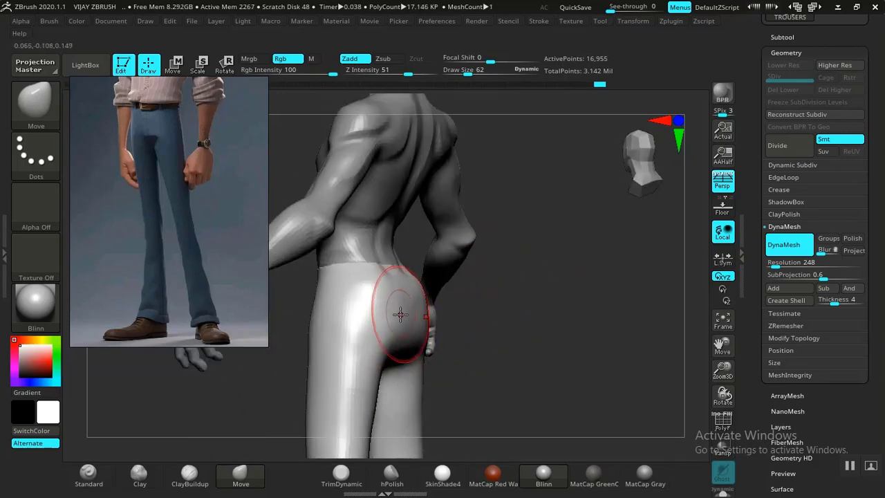
{"action": "key", "text": "shift"}
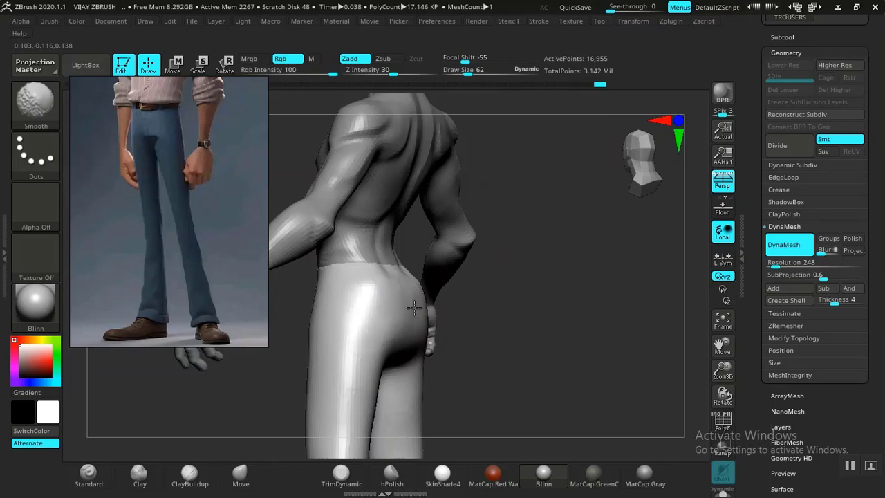
{"action": "mouse_move", "coordinate": [413, 307]}
{"action": "left_mouse_down"}
{"action": "mouse_move", "coordinate": [518, 316]}
{"action": "mouse_move", "coordinate": [529, 340]}
{"action": "mouse_move", "coordinate": [498, 332]}
{"action": "mouse_move", "coordinate": [560, 385]}
{"action": "mouse_move", "coordinate": [565, 367]}
{"action": "mouse_move", "coordinate": [549, 355]}
{"action": "mouse_move", "coordinate": [476, 357]}
{"action": "mouse_move", "coordinate": [585, 357]}
{"action": "mouse_move", "coordinate": [590, 345]}
{"action": "mouse_move", "coordinate": [561, 332]}
{"action": "mouse_move", "coordinate": [545, 338]}
{"action": "mouse_move", "coordinate": [542, 286]}
{"action": "mouse_move", "coordinate": [579, 350]}
{"action": "mouse_move", "coordinate": [575, 369]}
{"action": "mouse_move", "coordinate": [389, 289]}
{"action": "mouse_move", "coordinate": [353, 295]}
{"action": "left_mouse_up"}
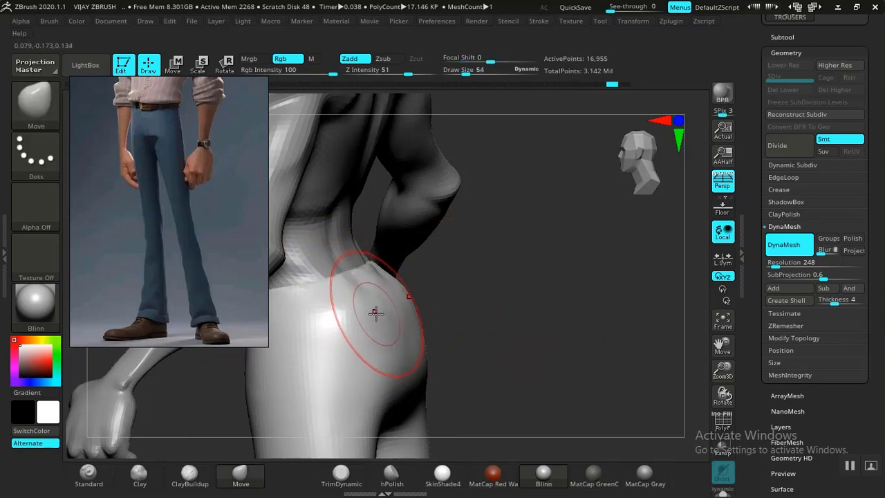
{"action": "mouse_move", "coordinate": [359, 307]}
{"action": "left_mouse_down", "text": "shift"}
{"action": "mouse_move", "coordinate": [344, 308]}
{"action": "mouse_move", "coordinate": [368, 282]}
{"action": "left_mouse_up", "text": "shift"}
{"action": "left_click_drag", "start_coordinate": [551, 371], "coordinate": [435, 327]}
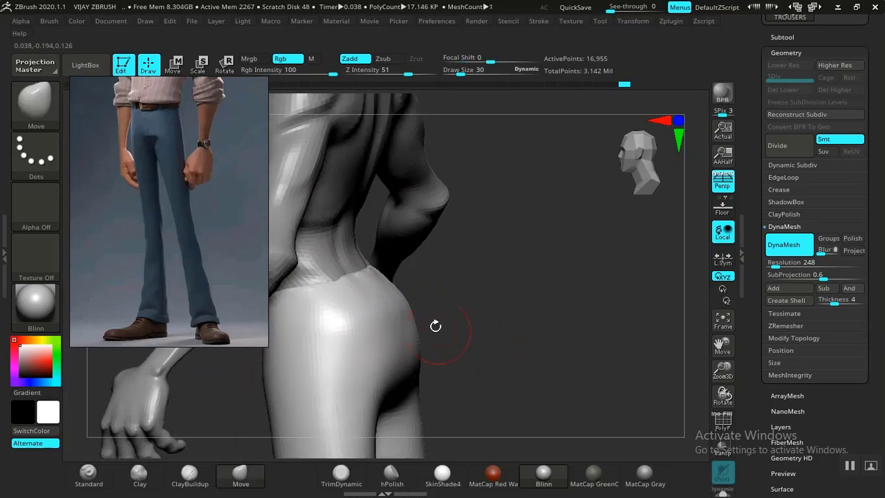
{"action": "left_click_drag", "start_coordinate": [413, 267], "coordinate": [441, 279]}
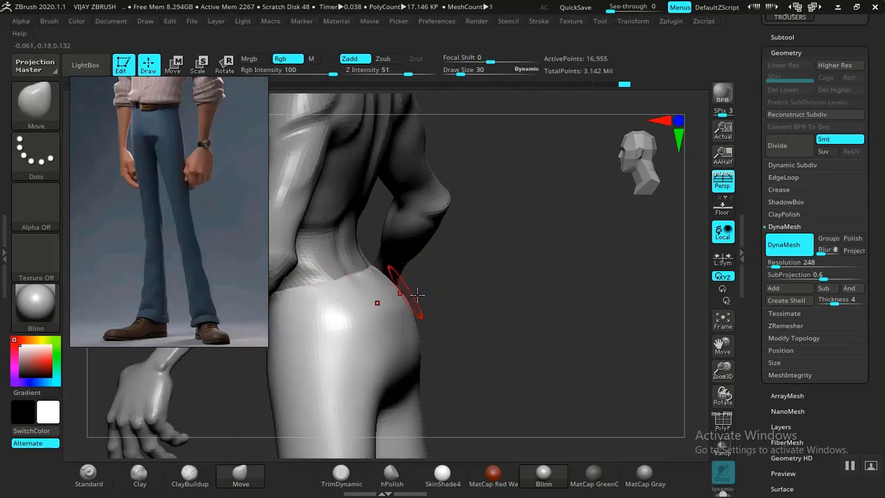
Examine the trousers on the whole figure from behind, from the side and from the front, checking the proportions of the legs and flares.
{"action": "left_click_drag", "start_coordinate": [540, 360], "coordinate": [481, 346]}
{"action": "left_click_drag", "start_coordinate": [494, 389], "coordinate": [477, 267], "text": "alt"}
{"action": "left_click_drag", "start_coordinate": [450, 354], "coordinate": [419, 334]}
{"action": "left_click_drag", "start_coordinate": [461, 347], "coordinate": [574, 463], "text": "alt"}
{"action": "left_click_drag", "start_coordinate": [526, 403], "coordinate": [663, 371]}
{"action": "left_click_drag", "start_coordinate": [553, 408], "coordinate": [543, 318], "text": "alt"}
{"action": "left_click_drag", "start_coordinate": [543, 318], "coordinate": [553, 314], "text": "shift"}
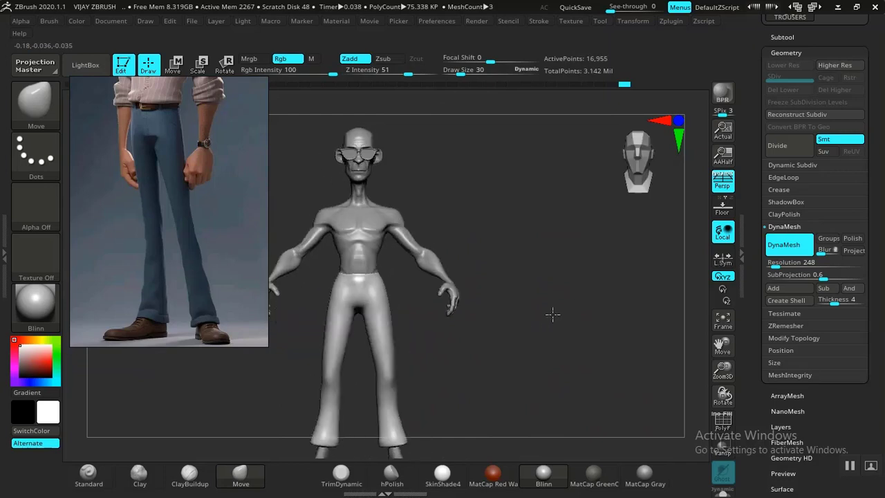
{"action": "left_click_drag", "start_coordinate": [497, 390], "coordinate": [505, 328], "text": "alt"}
{"action": "left_click_drag", "start_coordinate": [494, 293], "coordinate": [561, 386], "text": "alt"}
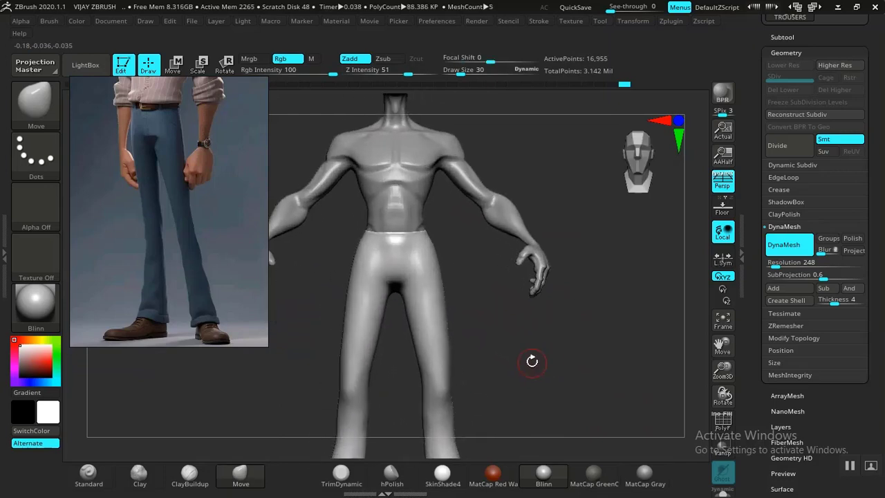
{"action": "left_click_drag", "start_coordinate": [532, 359], "coordinate": [543, 238], "text": "alt"}
{"action": "left_click_drag", "start_coordinate": [544, 293], "coordinate": [425, 242], "text": "alt"}
Set MaskLasso as the active masking brush and move the reference image clear of the brush palette.
{"action": "key", "text": "ctrl"}
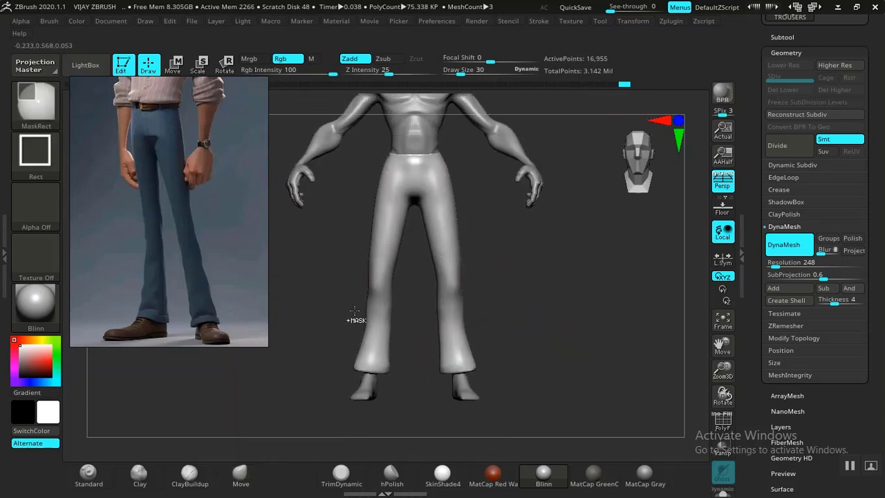
{"action": "key", "text": "b"}
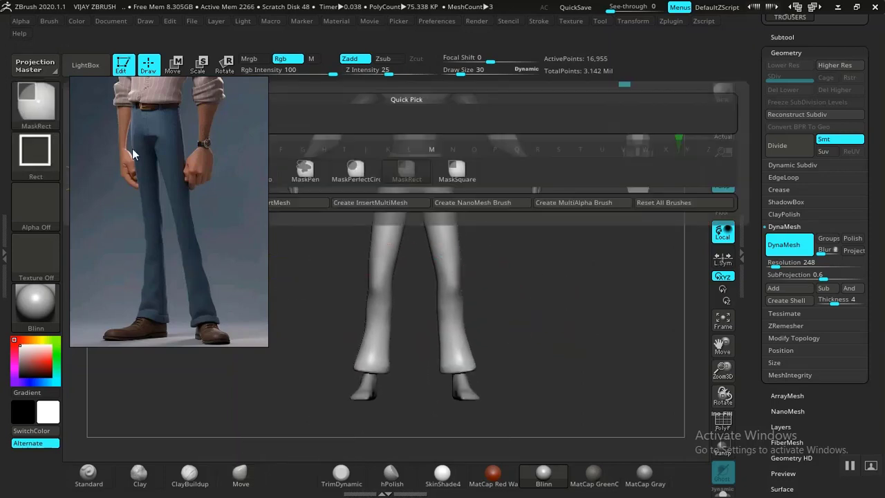
{"action": "left_click_drag", "start_coordinate": [177, 237], "coordinate": [694, 173]}
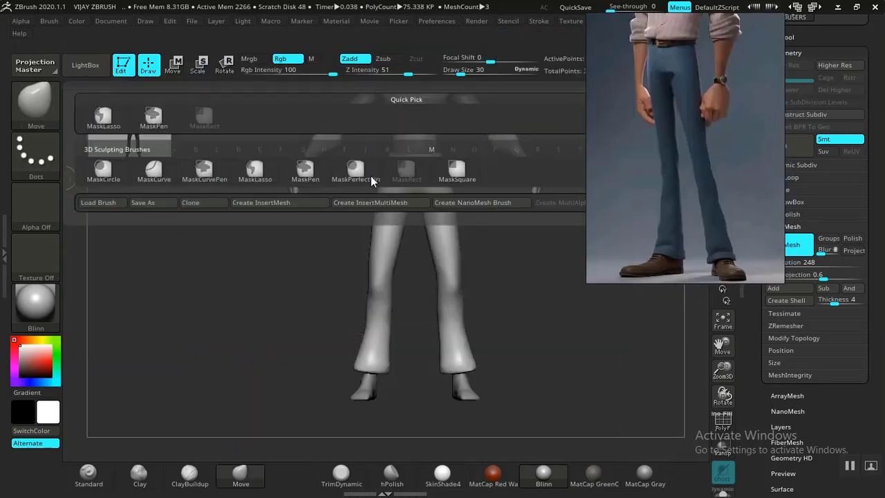
{"action": "left_click", "coordinate": [255, 173]}
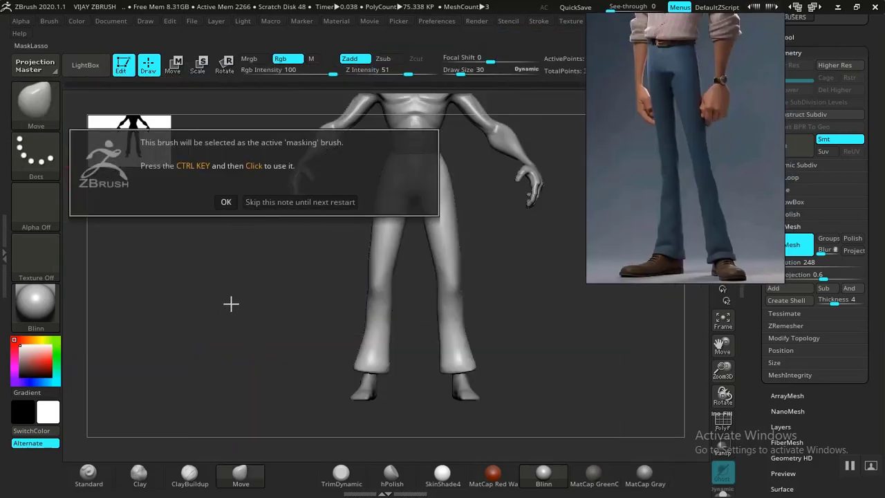
{"action": "left_click", "coordinate": [268, 303]}
{"action": "left_click_drag", "start_coordinate": [255, 342], "coordinate": [243, 385], "text": "alt"}
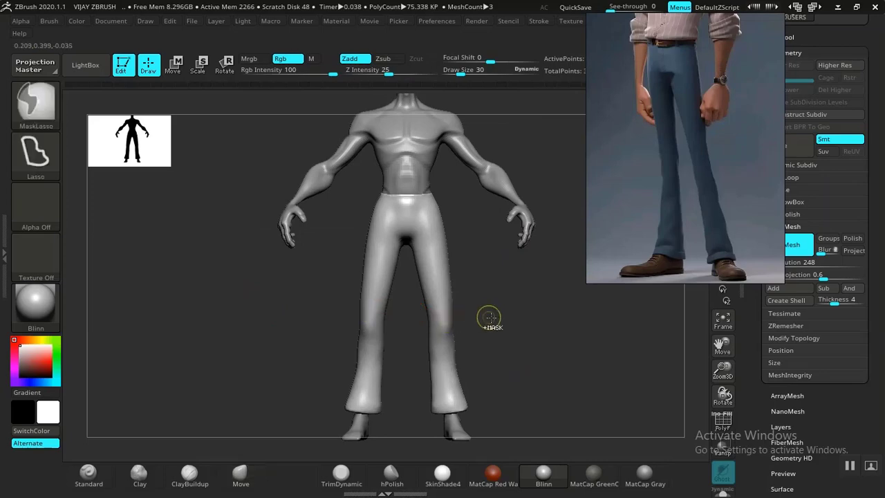
Save the project under its current file name in the stylized character's folder, overwriting the existing ZPR file.
{"action": "key", "text": "ctrl+s"}
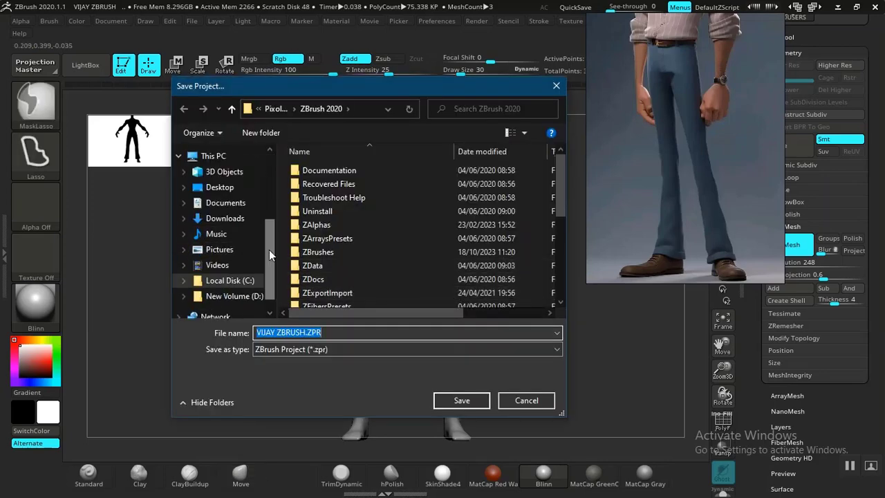
{"action": "left_click_drag", "start_coordinate": [269, 249], "coordinate": [264, 179]}
{"action": "left_click", "coordinate": [234, 177]}
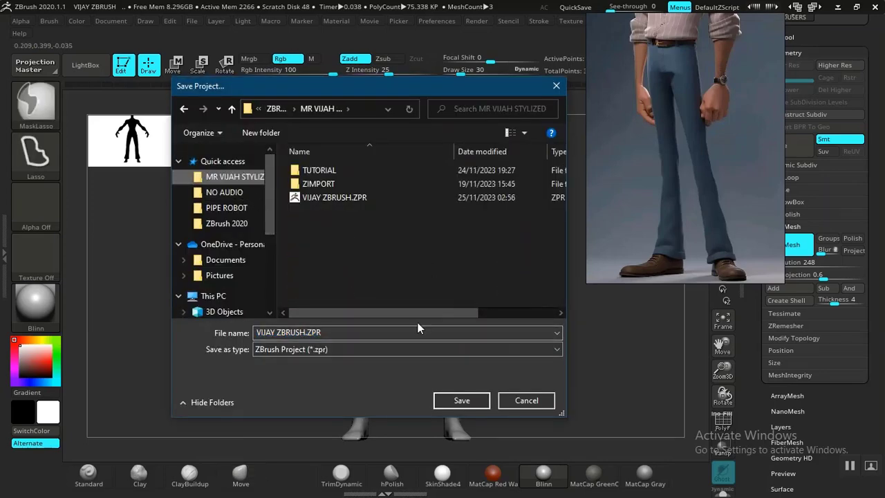
{"action": "left_click", "coordinate": [454, 401]}
{"action": "left_click", "coordinate": [475, 251]}
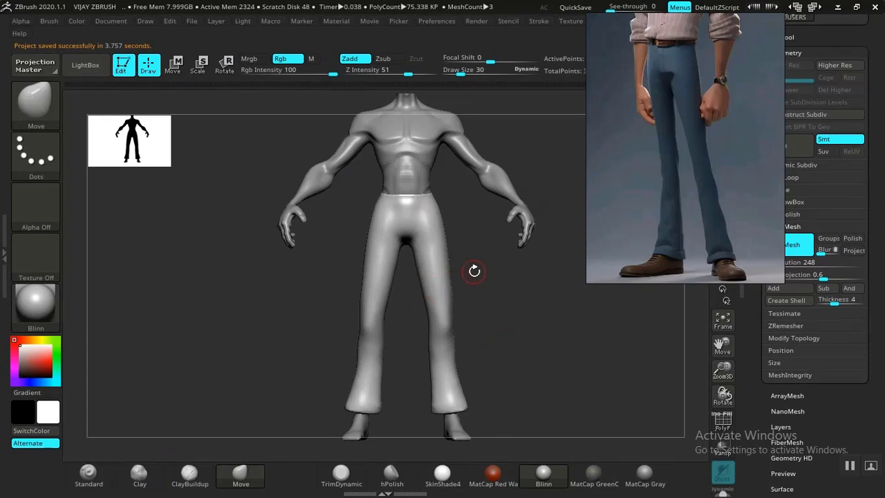
Try lasso masking on the trousers from the front and clear the mask.
{"action": "mouse_move", "coordinate": [507, 289]}
{"action": "left_mouse_down"}
{"action": "mouse_move", "coordinate": [516, 307]}
{"action": "mouse_move", "coordinate": [519, 301]}
{"action": "mouse_move", "coordinate": [486, 308]}
{"action": "mouse_move", "coordinate": [525, 339]}
{"action": "mouse_move", "coordinate": [510, 357]}
{"action": "left_mouse_up"}
{"action": "mouse_move", "coordinate": [560, 344]}
{"action": "left_mouse_down", "text": "ctrl"}
{"action": "mouse_move", "coordinate": [474, 424]}
{"action": "mouse_move", "coordinate": [406, 405]}
{"action": "mouse_move", "coordinate": [394, 325]}
{"action": "mouse_move", "coordinate": [414, 207]}
{"action": "left_mouse_up", "text": "ctrl"}
{"action": "right_click_drag", "start_coordinate": [489, 286], "coordinate": [469, 301], "text": "ctrl"}
{"action": "mouse_move", "coordinate": [511, 311]}
{"action": "left_mouse_down", "text": "ctrl"}
{"action": "mouse_move", "coordinate": [336, 283]}
{"action": "mouse_move", "coordinate": [372, 214]}
{"action": "mouse_move", "coordinate": [491, 232]}
{"action": "mouse_move", "coordinate": [517, 265]}
{"action": "left_mouse_up", "text": "ctrl"}
{"action": "key", "text": "ctrl"}
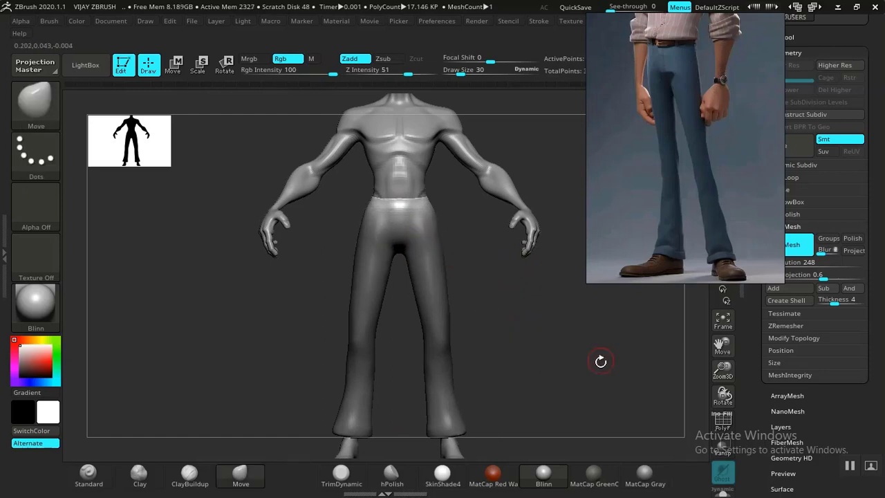
{"action": "left_click_drag", "start_coordinate": [600, 361], "coordinate": [700, 365], "text": "ctrl"}
Shrink the trousers slightly with the Inflate deformation at about -5.
{"action": "scroll", "coordinate": [764, 340], "scroll_direction": "down", "scroll_amount": 5}
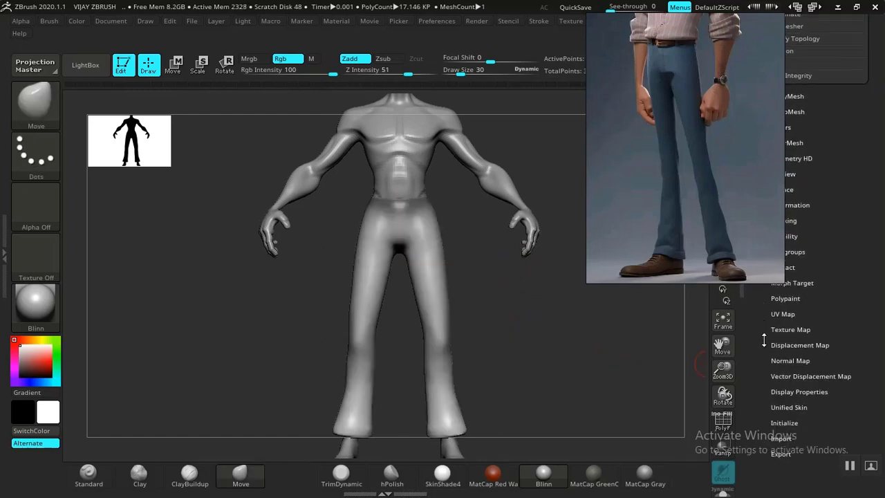
{"action": "left_click", "coordinate": [790, 205]}
{"action": "scroll", "coordinate": [746, 342], "scroll_direction": "up", "scroll_amount": 3}
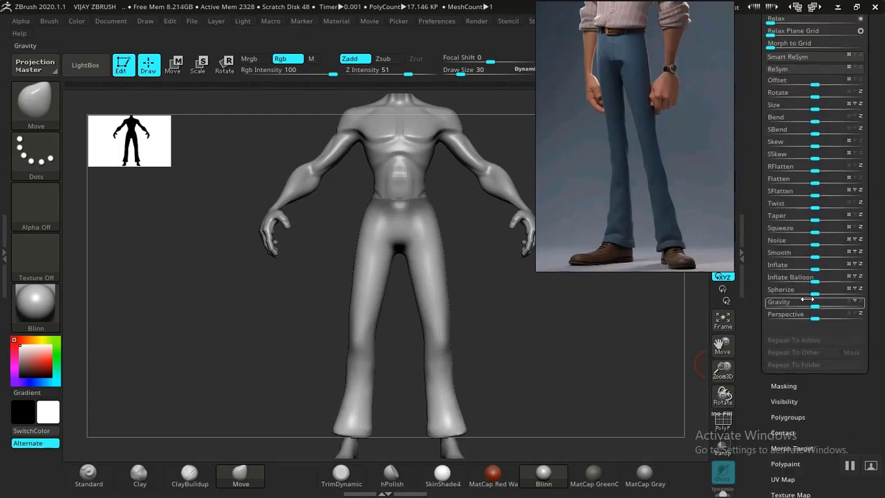
{"action": "left_click_drag", "start_coordinate": [813, 269], "coordinate": [811, 269]}
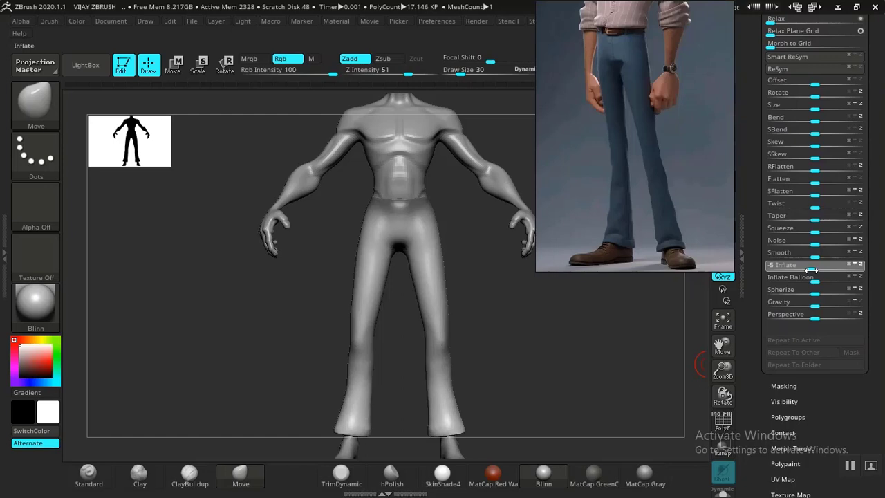
{"action": "left_click_drag", "start_coordinate": [812, 268], "coordinate": [799, 274]}
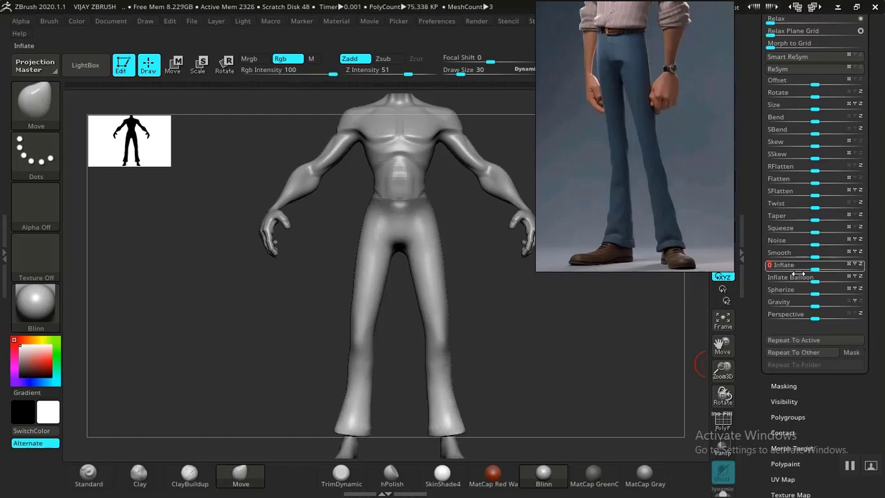
Cover the body showing through the seat by adjusting the back of the trousers with the Move brush at draw size 66.
{"action": "left_click_drag", "start_coordinate": [558, 369], "coordinate": [509, 262], "text": "alt"}
{"action": "left_click_drag", "start_coordinate": [547, 349], "coordinate": [486, 358], "text": "alt"}
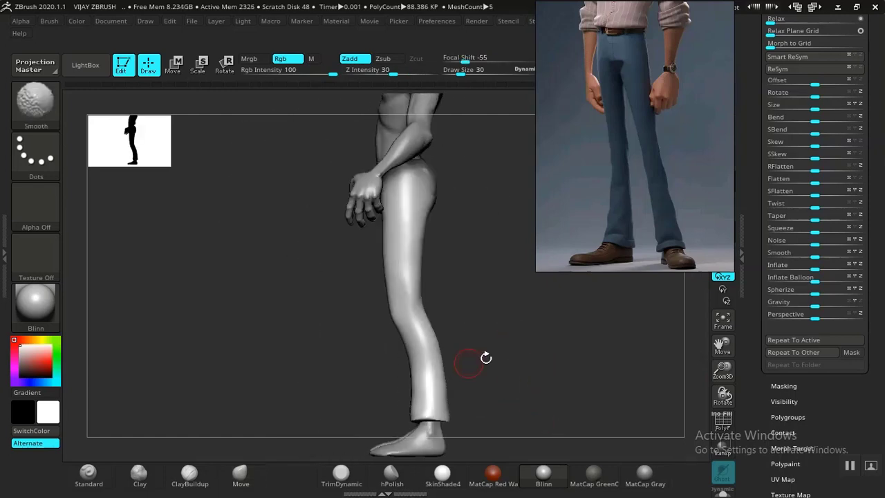
{"action": "left_click_drag", "start_coordinate": [538, 394], "coordinate": [514, 367], "text": "alt"}
{"action": "left_click_drag", "start_coordinate": [484, 415], "coordinate": [418, 264]}
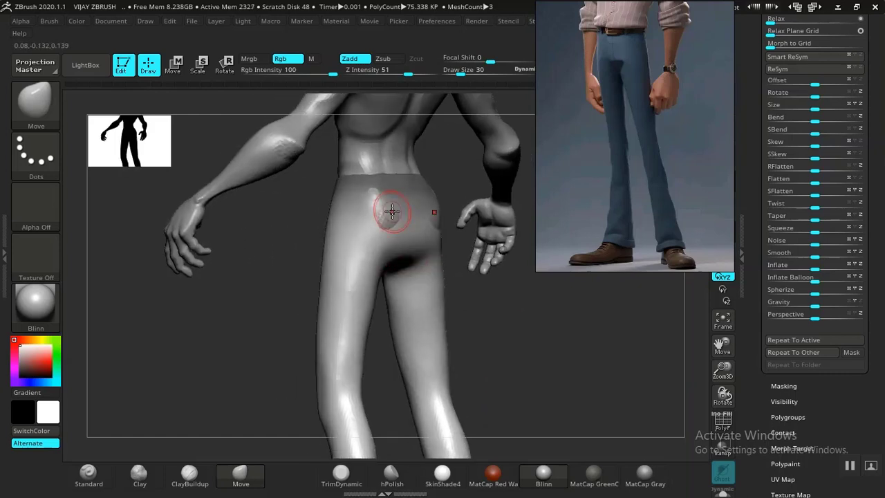
{"action": "left_click_drag", "start_coordinate": [467, 307], "coordinate": [424, 304]}
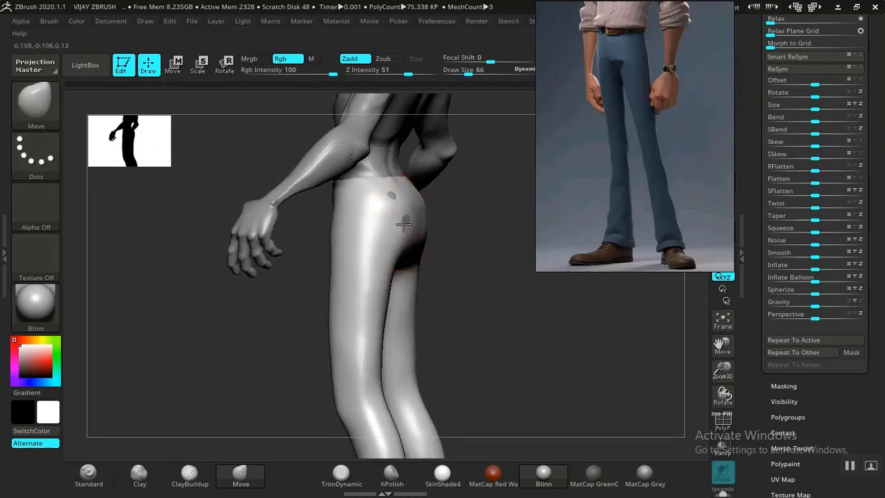
{"action": "left_click_drag", "start_coordinate": [430, 234], "coordinate": [485, 333]}
Adjust the front crotch and the inner thighs of the trousers with the Move brush at draw size 50.
{"action": "left_click_drag", "start_coordinate": [481, 301], "coordinate": [533, 376]}
{"action": "mouse_move", "coordinate": [480, 318]}
{"action": "left_mouse_down"}
{"action": "mouse_move", "coordinate": [497, 317]}
{"action": "mouse_move", "coordinate": [357, 283]}
{"action": "left_mouse_up"}
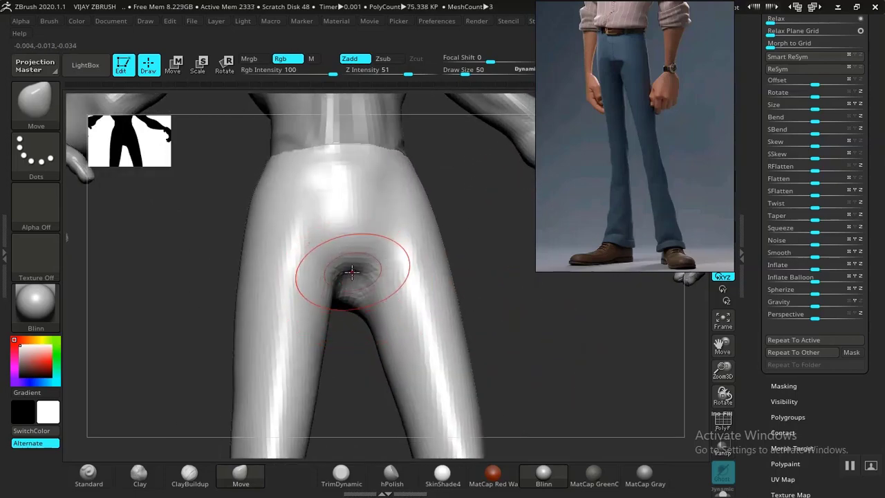
{"action": "left_click_drag", "start_coordinate": [464, 285], "coordinate": [484, 294]}
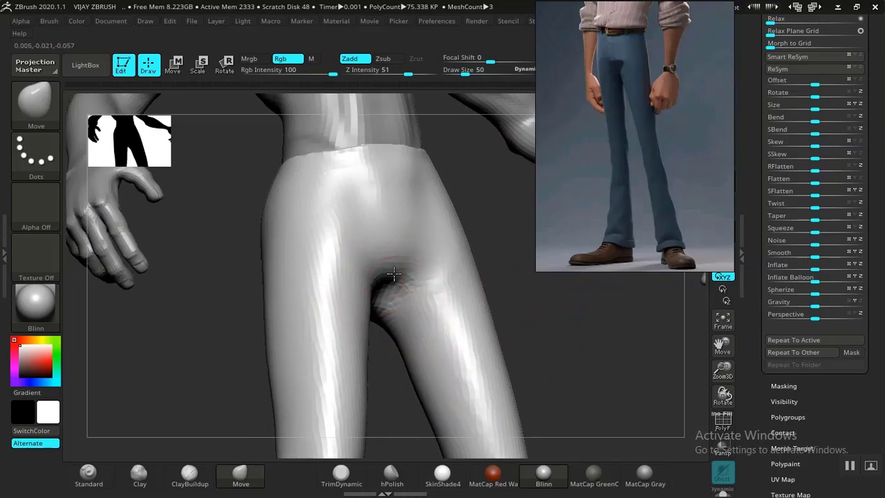
Choose the Standard brush for the underside of the crotch and open the Lazy Mouse stroke settings, moving the reference image aside.
{"action": "left_click_drag", "start_coordinate": [561, 303], "coordinate": [383, 310]}
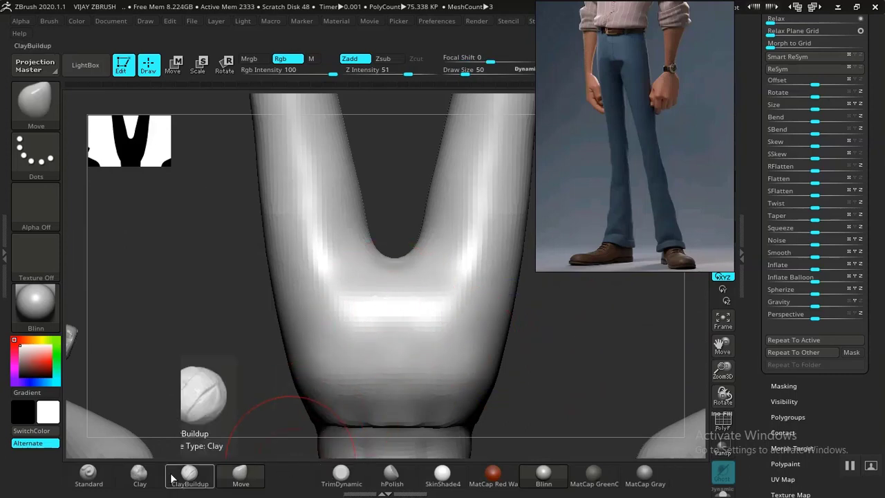
{"action": "left_click", "coordinate": [88, 474]}
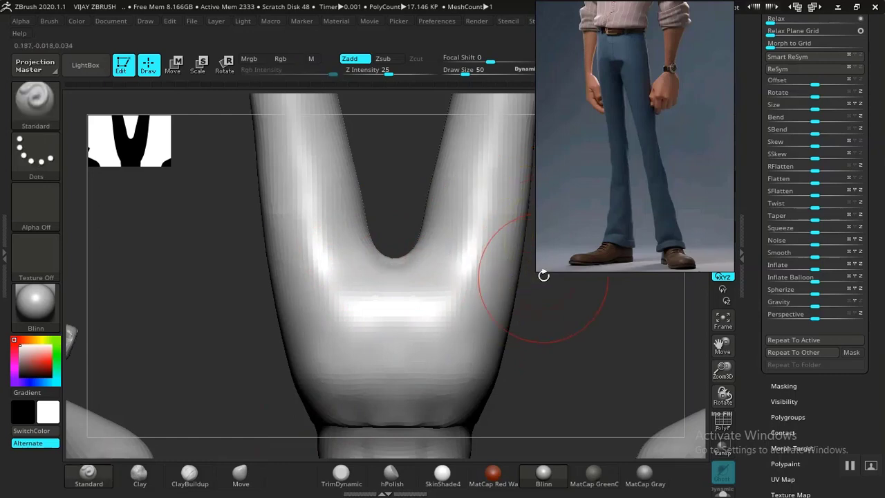
{"action": "left_click_drag", "start_coordinate": [548, 244], "coordinate": [678, 222]}
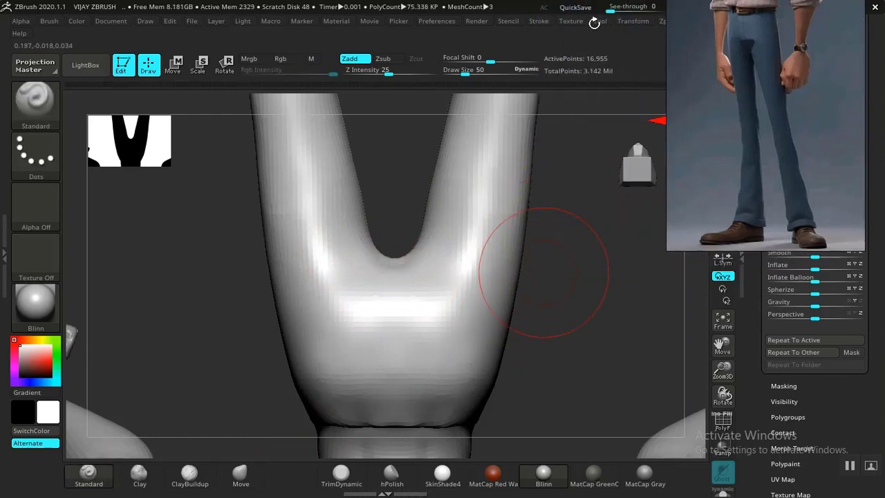
{"action": "left_click", "coordinate": [545, 22]}
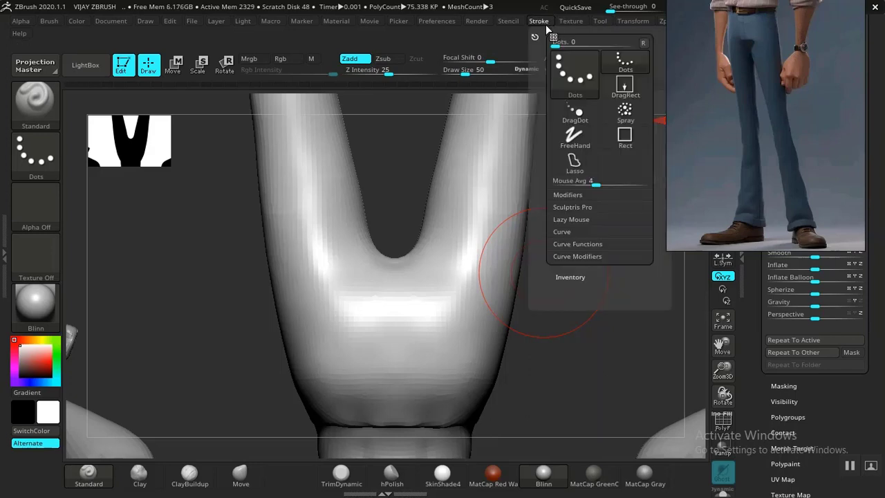
{"action": "left_click", "coordinate": [571, 219]}
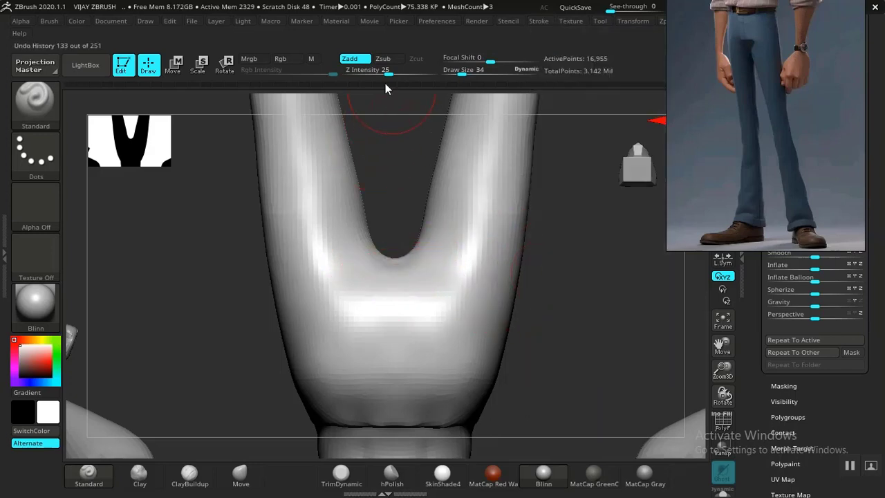
Build up the underside of the crotch with the Standard brush at draw size 34 and Z Intensity 15, and smooth the added volume.
{"action": "left_click_drag", "start_coordinate": [391, 173], "coordinate": [396, 276]}
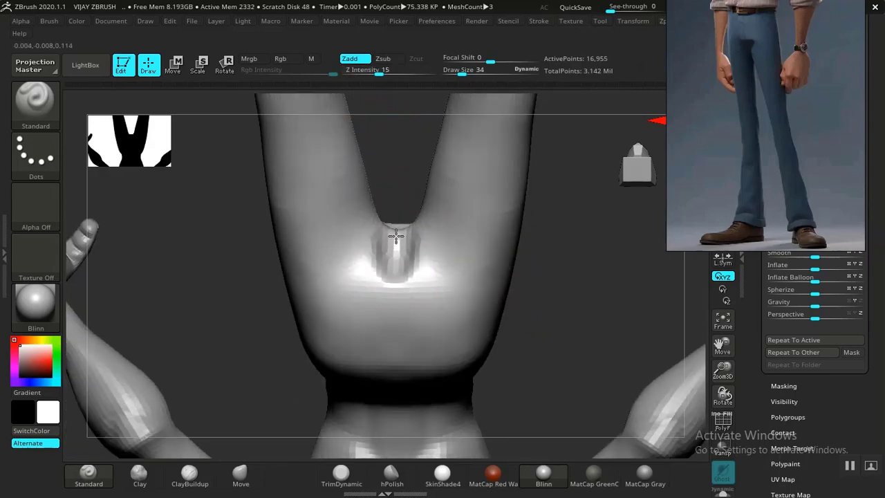
{"action": "mouse_move", "coordinate": [569, 217]}
{"action": "left_mouse_down"}
{"action": "mouse_move", "coordinate": [602, 262]}
{"action": "mouse_move", "coordinate": [561, 234]}
{"action": "left_mouse_up"}
{"action": "left_click_drag", "start_coordinate": [379, 226], "coordinate": [390, 264]}
{"action": "left_click_drag", "start_coordinate": [578, 228], "coordinate": [389, 243]}
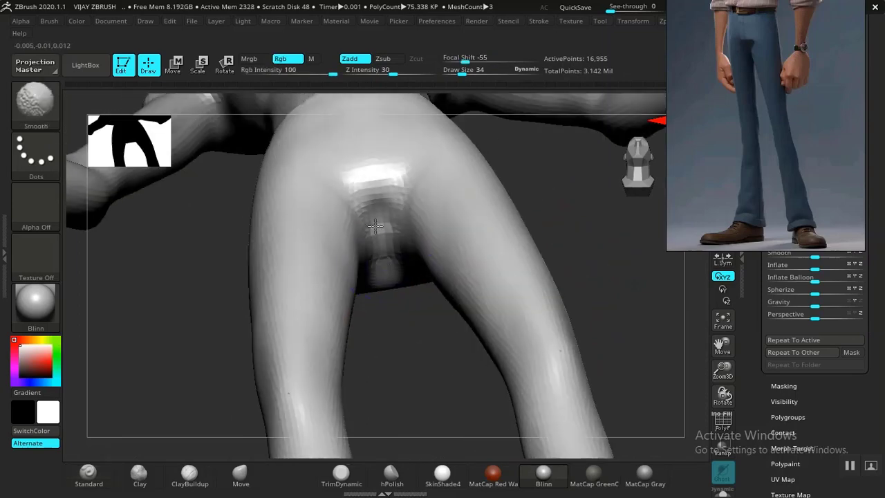
{"action": "mouse_move", "coordinate": [387, 235]}
{"action": "left_mouse_down", "text": "shift"}
{"action": "mouse_move", "coordinate": [392, 304]}
{"action": "mouse_move", "coordinate": [378, 260]}
{"action": "left_mouse_up", "text": "shift"}
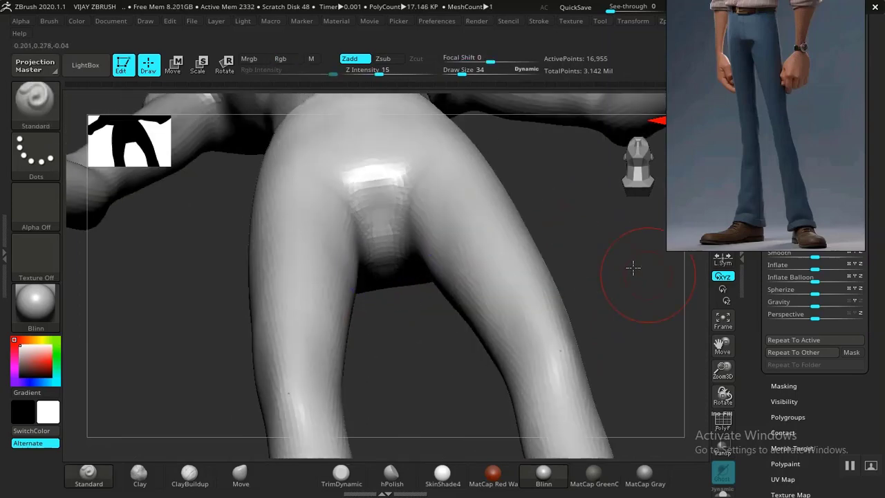
{"action": "left_click_drag", "start_coordinate": [632, 267], "coordinate": [562, 294], "text": "alt"}
{"action": "mouse_move", "coordinate": [562, 294]}
{"action": "left_mouse_down"}
{"action": "mouse_move", "coordinate": [561, 316]}
{"action": "mouse_move", "coordinate": [459, 277]}
{"action": "mouse_move", "coordinate": [498, 225]}
{"action": "mouse_move", "coordinate": [563, 293]}
{"action": "mouse_move", "coordinate": [520, 294]}
{"action": "mouse_move", "coordinate": [535, 318]}
{"action": "mouse_move", "coordinate": [555, 293]}
{"action": "mouse_move", "coordinate": [602, 291]}
{"action": "mouse_move", "coordinate": [537, 270]}
{"action": "mouse_move", "coordinate": [468, 205]}
{"action": "left_mouse_up"}
{"action": "mouse_move", "coordinate": [406, 365]}
{"action": "left_mouse_down"}
{"action": "mouse_move", "coordinate": [488, 288]}
{"action": "mouse_move", "coordinate": [255, 363]}
{"action": "left_mouse_up"}
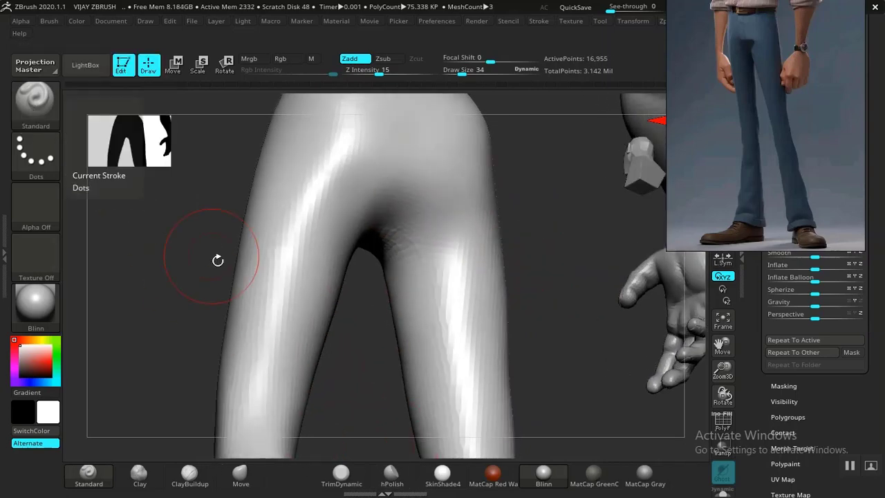
Carve a centre crease down the underside of the trousers' crotch with the DamStandard brush at draw size 34 and Z Intensity 33.
{"action": "left_click", "coordinate": [346, 481]}
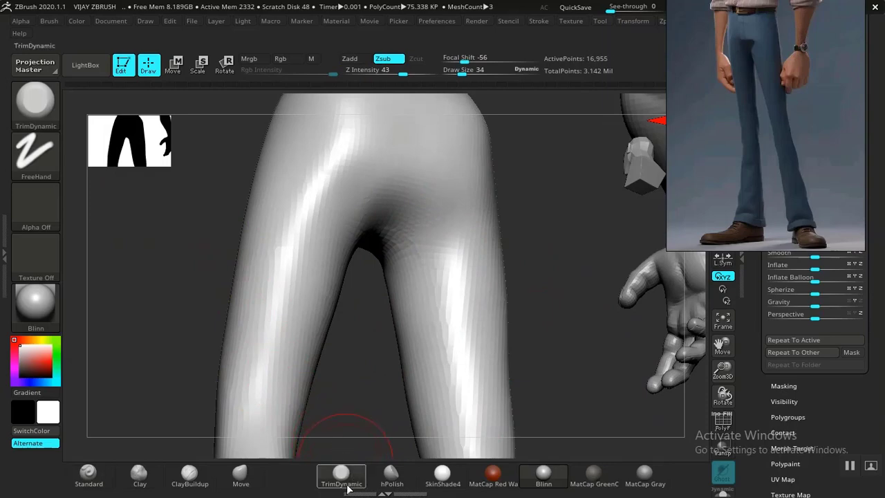
{"action": "key", "text": "b"}
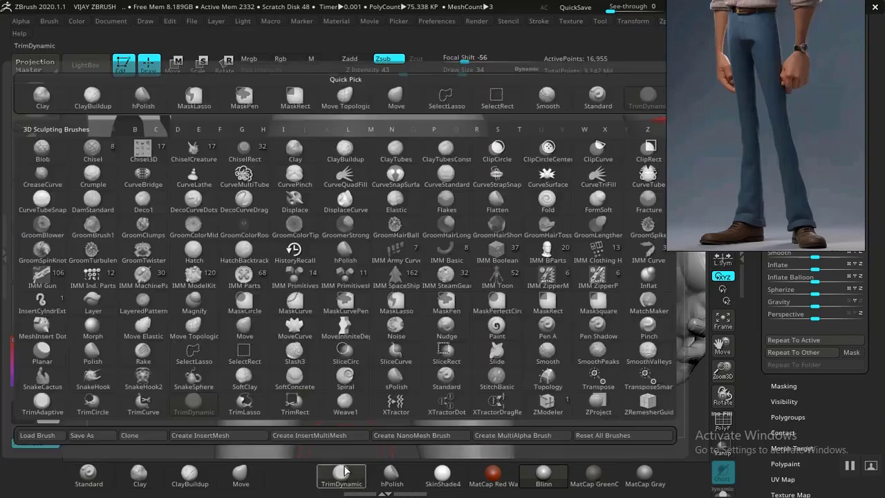
{"action": "left_click", "coordinate": [93, 201]}
{"action": "mouse_move", "coordinate": [512, 239]}
{"action": "left_mouse_down"}
{"action": "mouse_move", "coordinate": [518, 243]}
{"action": "mouse_move", "coordinate": [399, 198]}
{"action": "left_mouse_up"}
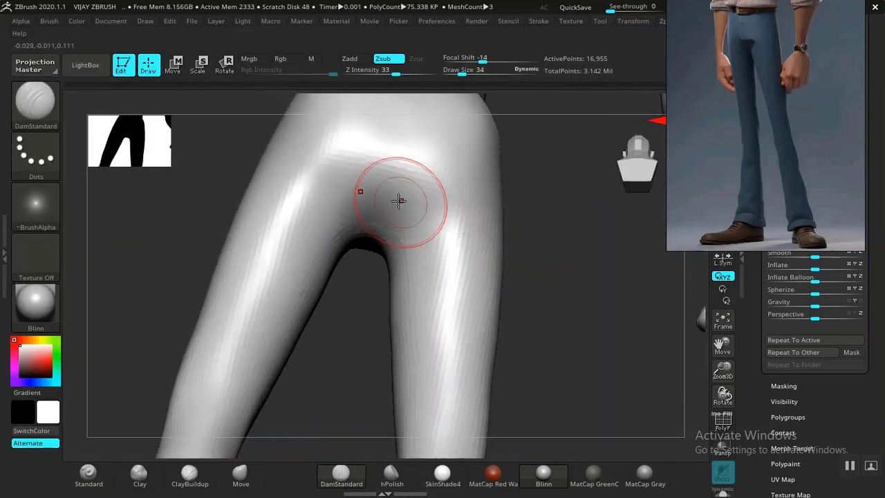
{"action": "left_click_drag", "start_coordinate": [387, 160], "coordinate": [379, 199]}
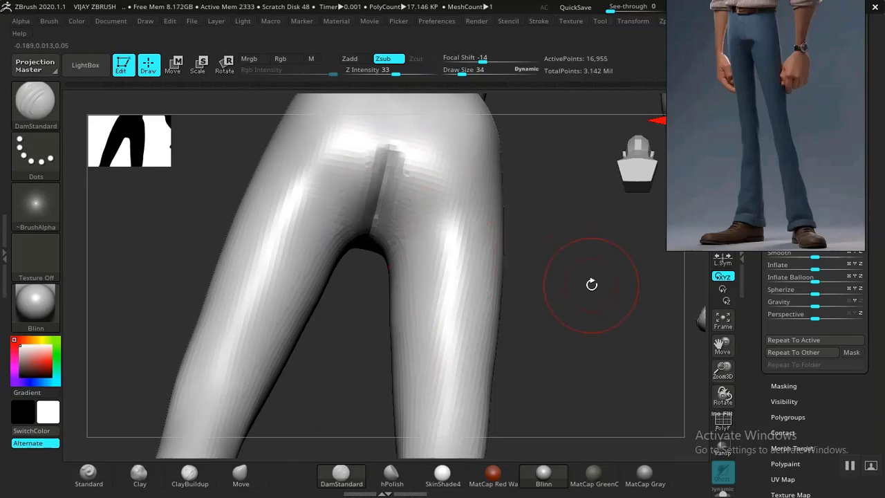
{"action": "left_click_drag", "start_coordinate": [592, 284], "coordinate": [387, 222]}
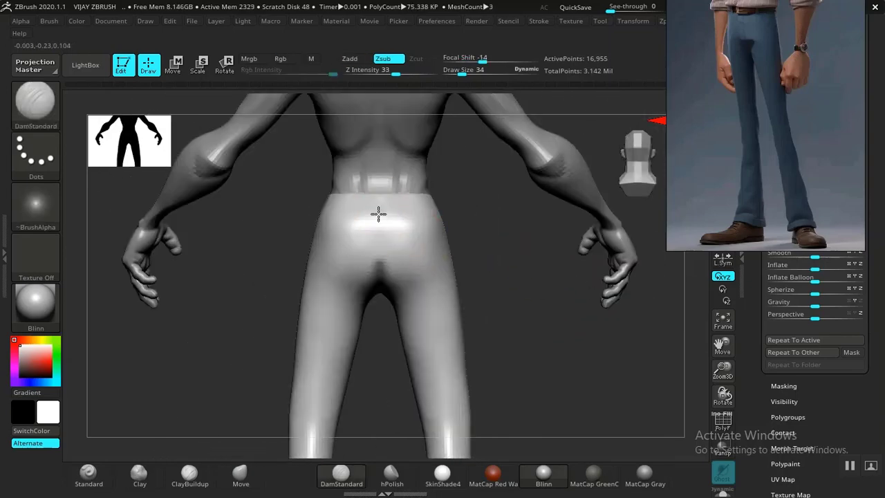
{"action": "key", "text": "ctrl+z"}
{"action": "key", "text": "ctrl+z"}
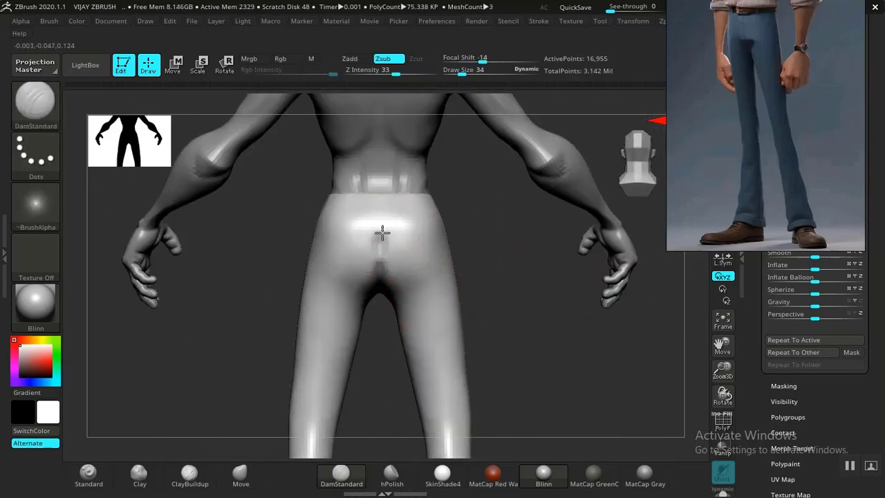
{"action": "left_click_drag", "start_coordinate": [472, 273], "coordinate": [508, 352]}
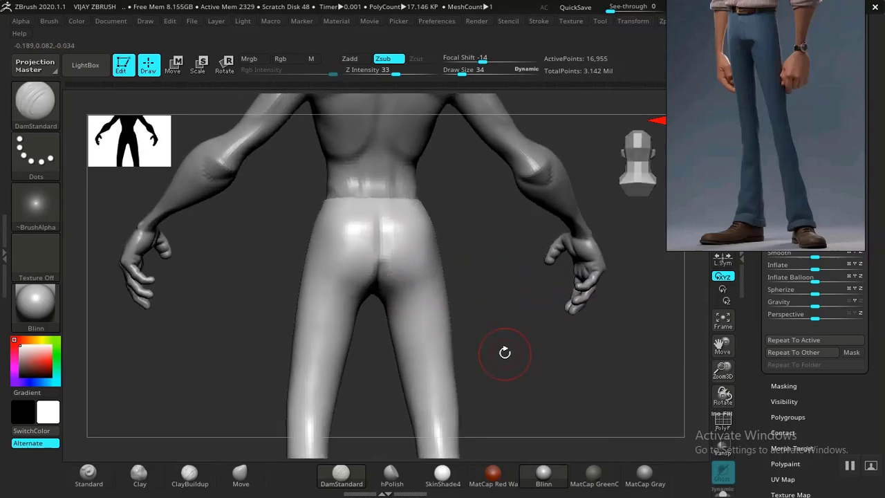
{"action": "key", "text": "ctrl+z"}
Carve the centre crease up the back of the trousers' seat with the DamStandard brush at draw size 34.
{"action": "left_click_drag", "start_coordinate": [483, 284], "coordinate": [514, 287], "text": "alt"}
{"action": "mouse_move", "coordinate": [524, 249]}
{"action": "left_mouse_down"}
{"action": "mouse_move", "coordinate": [509, 243]}
{"action": "mouse_move", "coordinate": [515, 250]}
{"action": "left_mouse_up"}
{"action": "left_click_drag", "start_coordinate": [378, 243], "coordinate": [377, 177]}
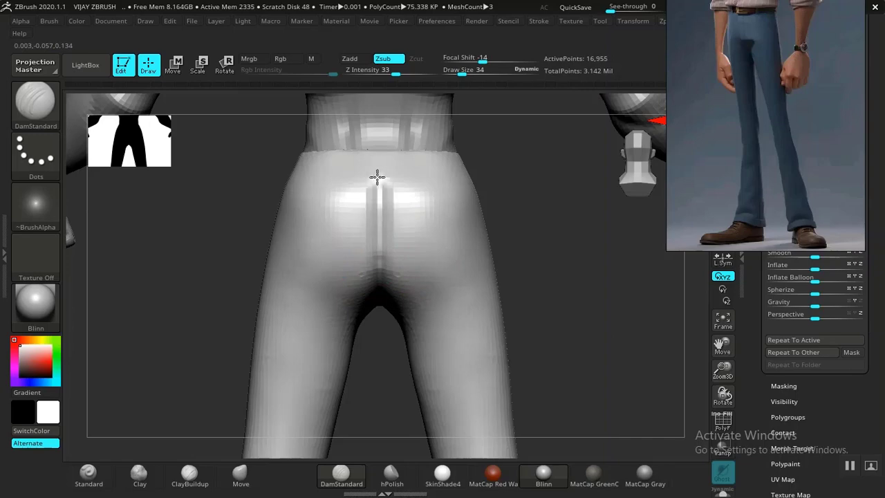
Soften the crease on the seat and the underside of the crotch with the Smooth brush at Z Intensity 30.
{"action": "left_click_drag", "start_coordinate": [537, 230], "coordinate": [515, 252]}
{"action": "left_click_drag", "start_coordinate": [393, 212], "coordinate": [382, 253], "text": "shift"}
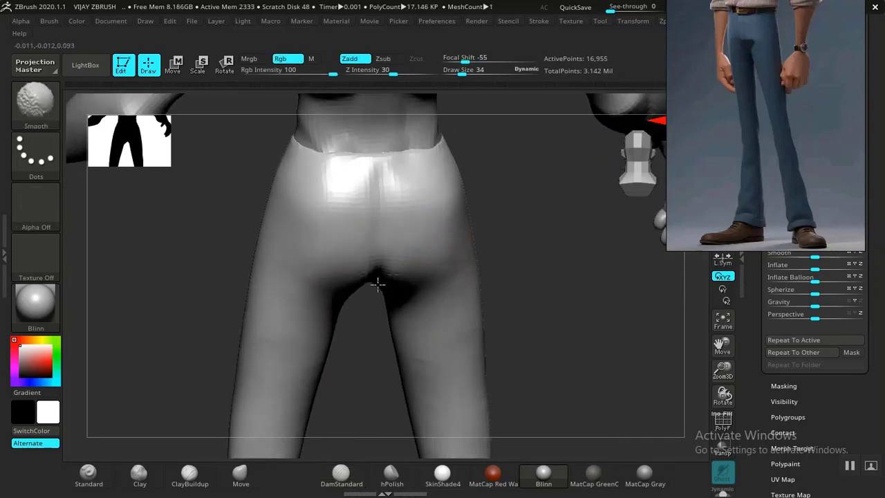
{"action": "mouse_move", "coordinate": [526, 290]}
{"action": "left_mouse_down"}
{"action": "mouse_move", "coordinate": [540, 231]}
{"action": "mouse_move", "coordinate": [534, 212]}
{"action": "left_mouse_up"}
{"action": "mouse_move", "coordinate": [371, 316]}
{"action": "left_mouse_down", "text": "shift"}
{"action": "mouse_move", "coordinate": [368, 286]}
{"action": "mouse_move", "coordinate": [377, 340]}
{"action": "left_mouse_up", "text": "shift"}
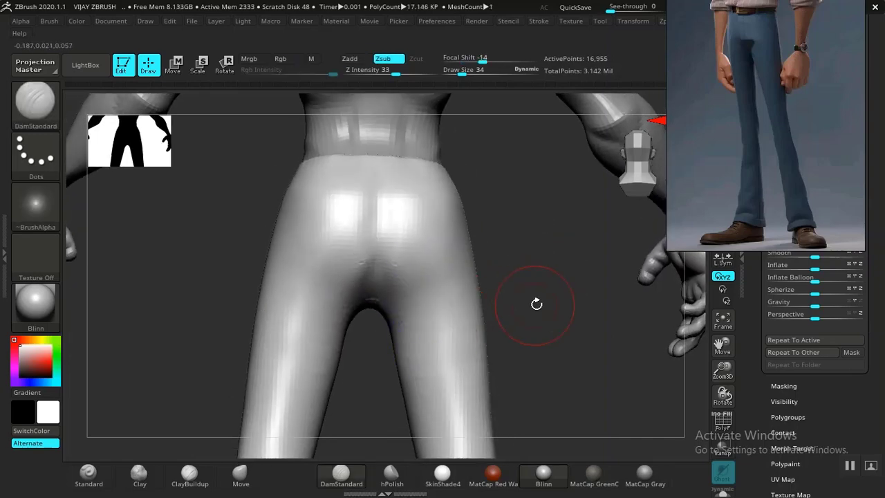
{"action": "mouse_move", "coordinate": [536, 303]}
{"action": "left_mouse_down"}
{"action": "mouse_move", "coordinate": [547, 204]}
{"action": "mouse_move", "coordinate": [521, 307]}
{"action": "left_mouse_up"}
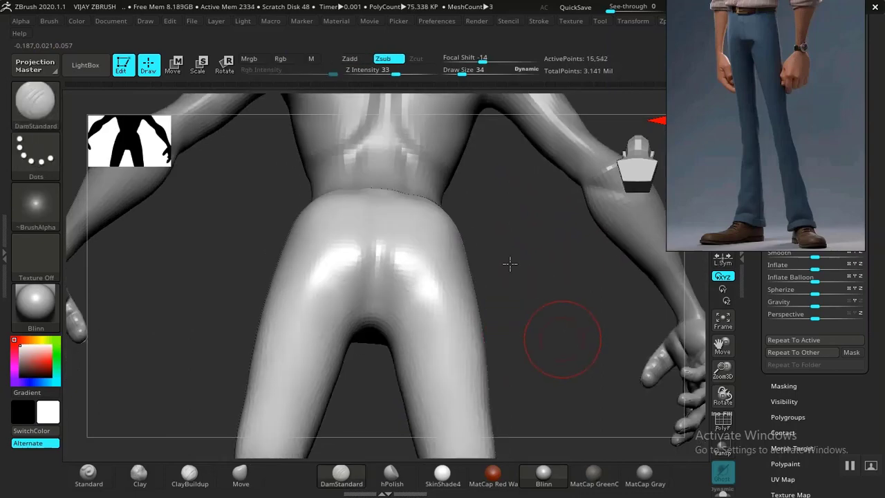
Mask the trousers down to the lower legs with a soft transition, leaving only the flared hems free.
{"action": "key", "text": "f"}
{"action": "mouse_move", "coordinate": [533, 397]}
{"action": "left_mouse_down"}
{"action": "mouse_move", "coordinate": [547, 346]}
{"action": "mouse_move", "coordinate": [571, 314]}
{"action": "mouse_move", "coordinate": [517, 336]}
{"action": "mouse_move", "coordinate": [502, 300]}
{"action": "mouse_move", "coordinate": [527, 369]}
{"action": "mouse_move", "coordinate": [520, 261]}
{"action": "mouse_move", "coordinate": [521, 305]}
{"action": "left_mouse_up"}
{"action": "mouse_move", "coordinate": [579, 362]}
{"action": "left_mouse_down", "text": "ctrl"}
{"action": "mouse_move", "coordinate": [375, 366]}
{"action": "mouse_move", "coordinate": [389, 300]}
{"action": "mouse_move", "coordinate": [575, 324]}
{"action": "left_mouse_up", "text": "ctrl"}
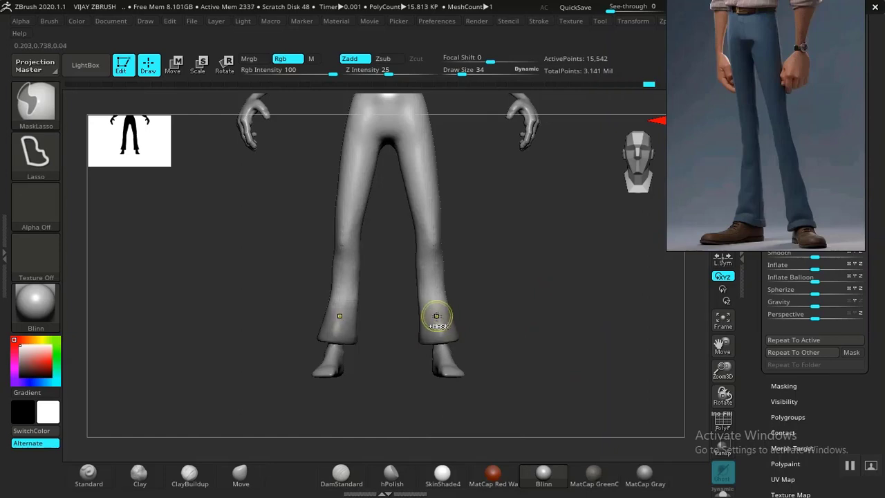
{"action": "left_click", "coordinate": [534, 306], "text": "ctrl"}
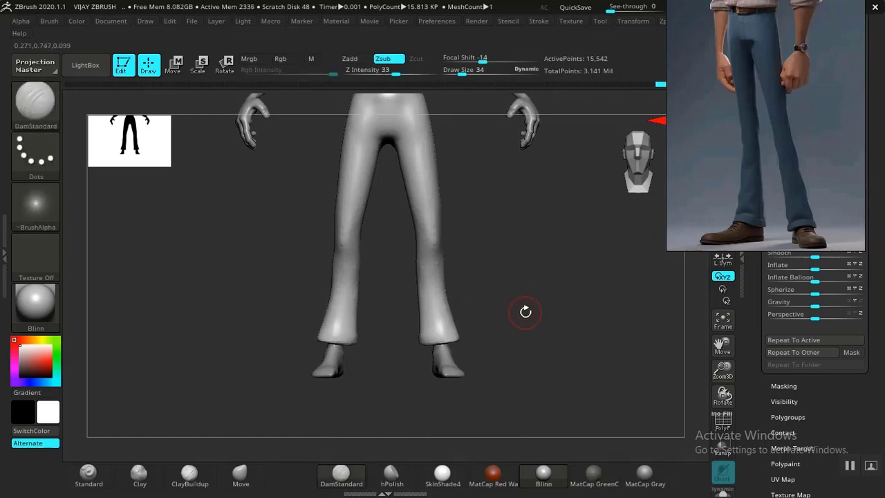
{"action": "mouse_move", "coordinate": [539, 294]}
{"action": "left_mouse_down"}
{"action": "mouse_move", "coordinate": [545, 279]}
{"action": "mouse_move", "coordinate": [535, 295]}
{"action": "left_mouse_up"}
{"action": "key", "text": "ctrl+z"}
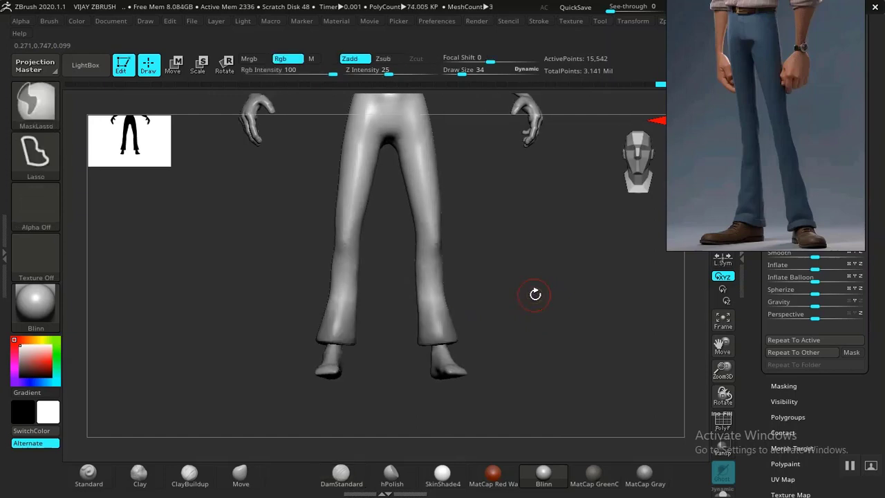
{"action": "left_click", "coordinate": [529, 305], "text": "ctrl"}
Lower the unmasked flared hems toward the feet with the transform gizmo and fine-tune their height in side view.
{"action": "key", "text": "e"}
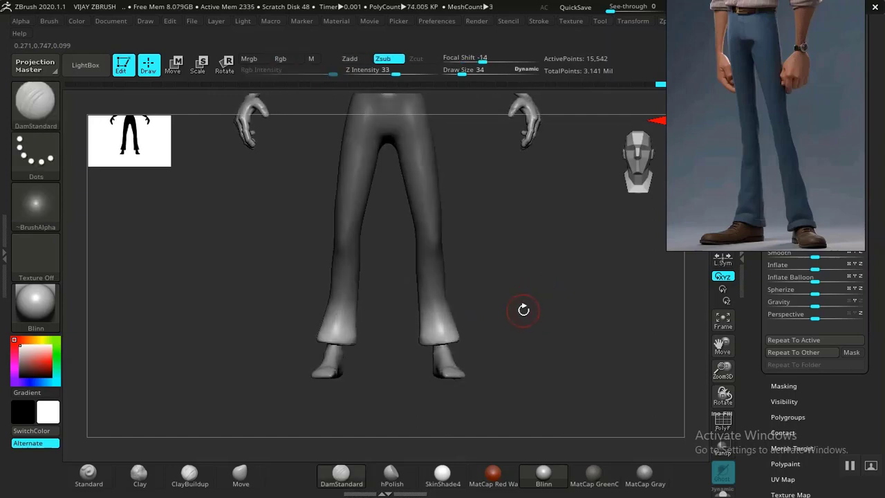
{"action": "left_click", "coordinate": [348, 333]}
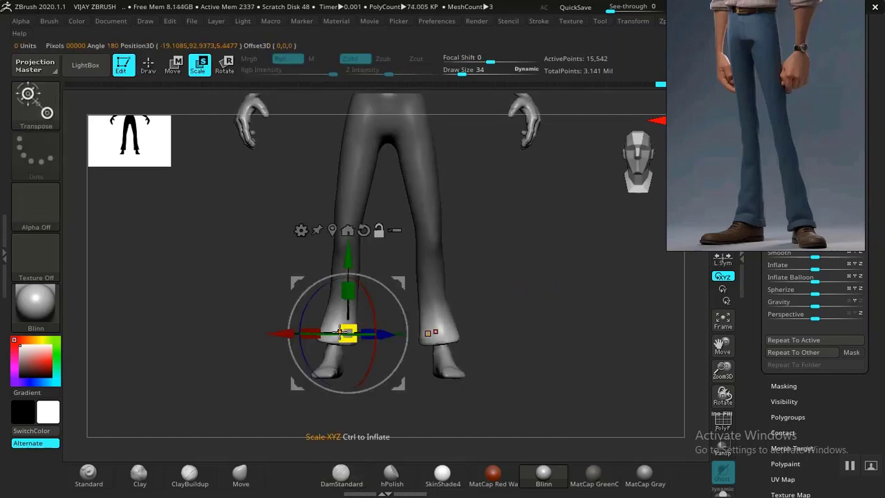
{"action": "left_click", "coordinate": [341, 230]}
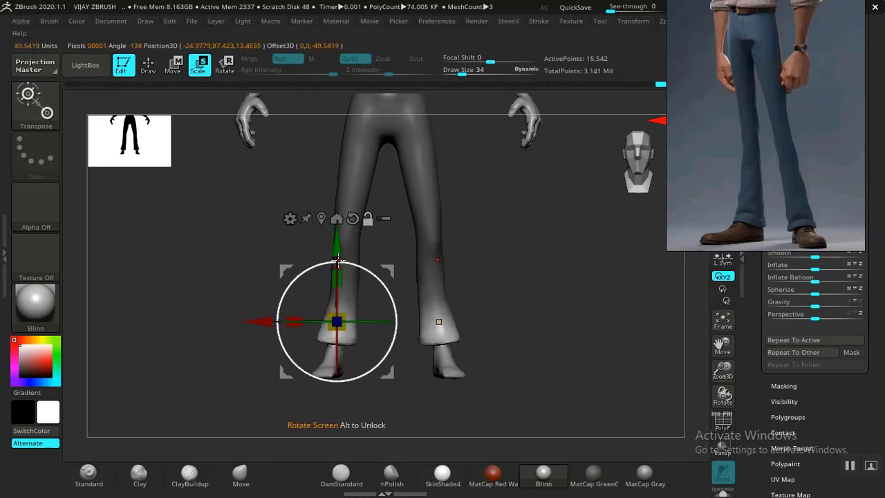
{"action": "left_click_drag", "start_coordinate": [336, 255], "coordinate": [336, 268]}
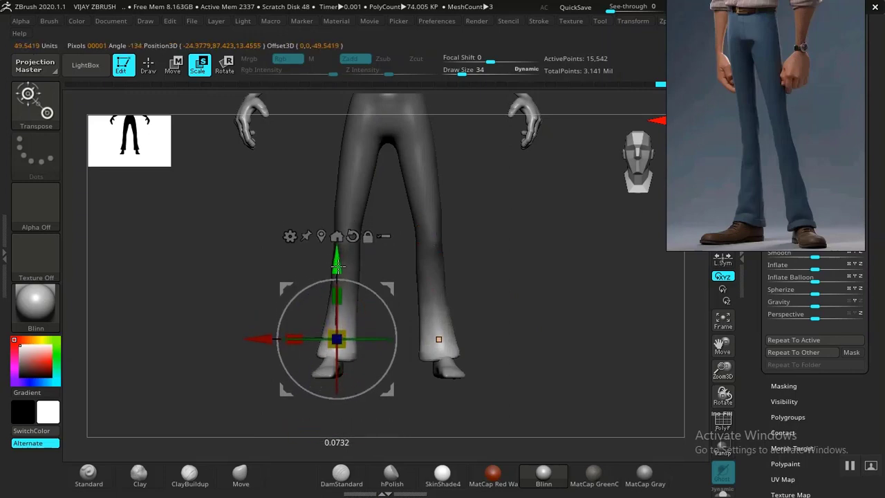
{"action": "left_click_drag", "start_coordinate": [559, 312], "coordinate": [509, 357]}
{"action": "left_click_drag", "start_coordinate": [389, 302], "coordinate": [388, 280]}
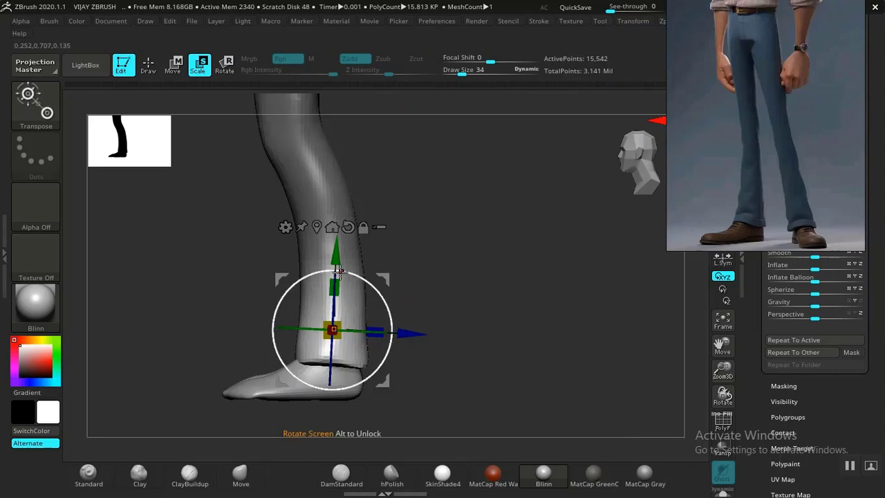
{"action": "left_click_drag", "start_coordinate": [336, 261], "coordinate": [335, 255]}
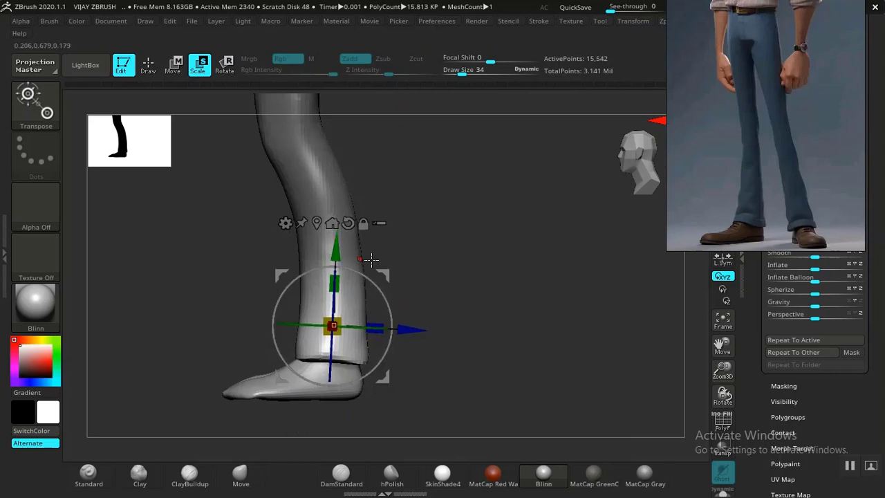
{"action": "key", "text": "q"}
Clear the mask and shape the front of the flared hems with the Move brush at draw size 62, smoothing the edge.
{"action": "left_click", "coordinate": [240, 475]}
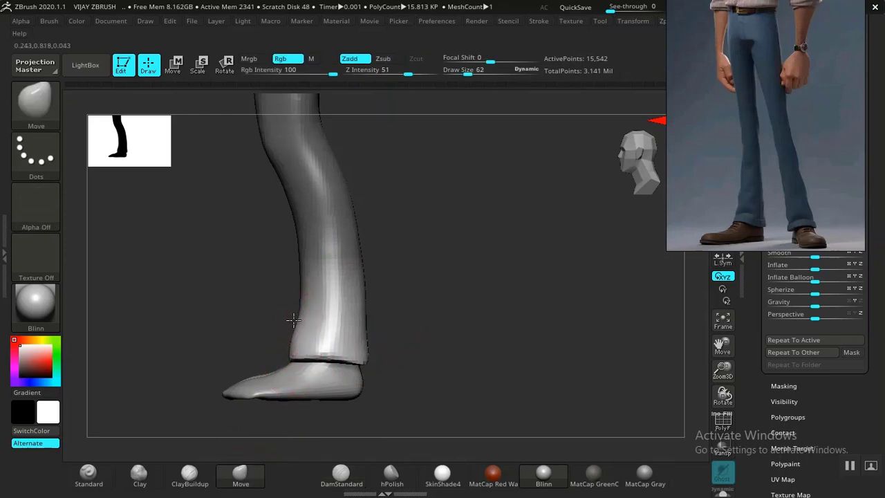
{"action": "left_click_drag", "start_coordinate": [379, 310], "coordinate": [455, 345]}
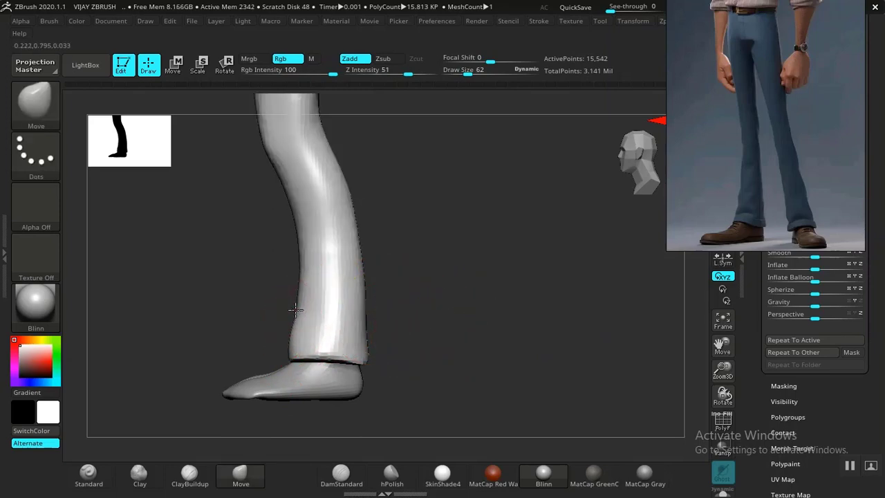
{"action": "left_click_drag", "start_coordinate": [295, 309], "coordinate": [288, 338], "text": "shift"}
{"action": "mouse_move", "coordinate": [396, 313]}
{"action": "left_mouse_down"}
{"action": "mouse_move", "coordinate": [520, 298]}
{"action": "mouse_move", "coordinate": [463, 314]}
{"action": "mouse_move", "coordinate": [382, 272]}
{"action": "mouse_move", "coordinate": [549, 326]}
{"action": "mouse_move", "coordinate": [394, 295]}
{"action": "left_mouse_up"}
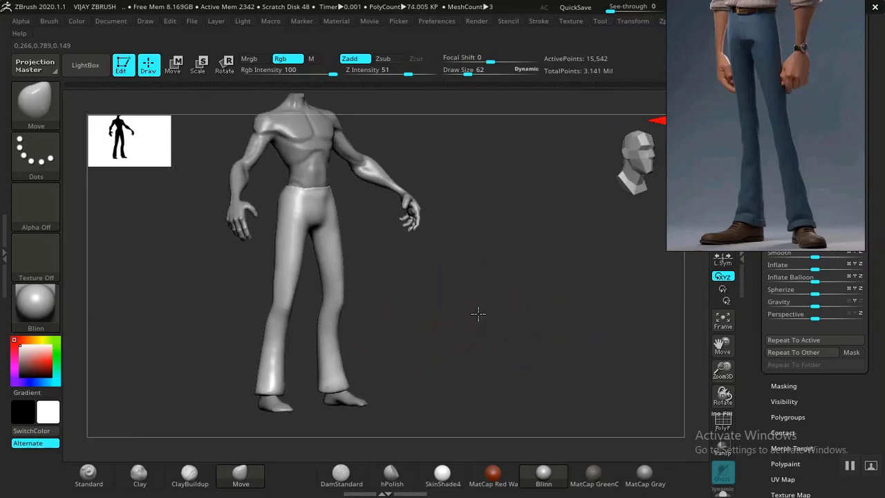
Examine the trousers' wireframe and polygroups from below and from the front at the waist.
{"action": "mouse_move", "coordinate": [478, 314]}
{"action": "left_mouse_down"}
{"action": "mouse_move", "coordinate": [506, 336]}
{"action": "mouse_move", "coordinate": [434, 334]}
{"action": "mouse_move", "coordinate": [484, 291]}
{"action": "mouse_move", "coordinate": [494, 330]}
{"action": "mouse_move", "coordinate": [489, 218]}
{"action": "mouse_move", "coordinate": [480, 257]}
{"action": "left_mouse_up"}
{"action": "key", "text": "shift+f"}
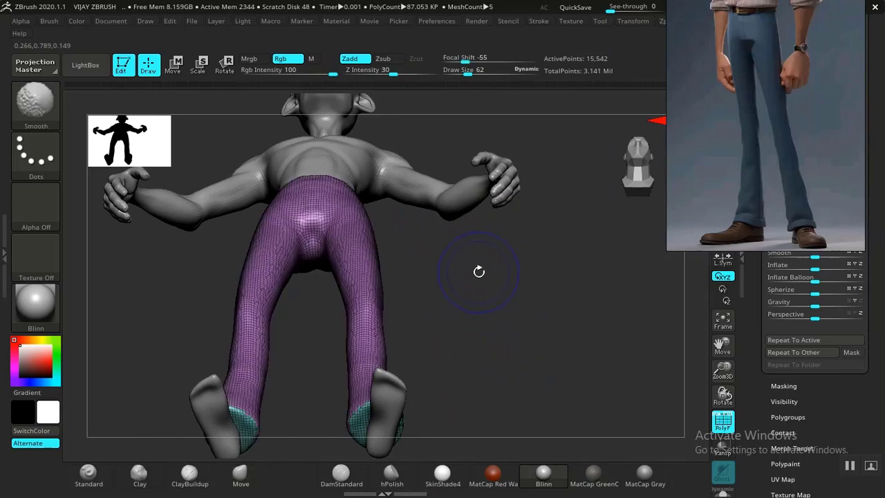
{"action": "key", "text": "shift+f"}
{"action": "key", "text": "shift+f"}
{"action": "key", "text": "shift+f"}
{"action": "key", "text": "shift+f"}
{"action": "mouse_move", "coordinate": [461, 344]}
{"action": "left_mouse_down", "text": "alt"}
{"action": "mouse_move", "coordinate": [518, 241]}
{"action": "mouse_move", "coordinate": [547, 325]}
{"action": "mouse_move", "coordinate": [540, 251]}
{"action": "mouse_move", "coordinate": [588, 337]}
{"action": "mouse_move", "coordinate": [538, 286]}
{"action": "mouse_move", "coordinate": [520, 336]}
{"action": "mouse_move", "coordinate": [512, 322]}
{"action": "mouse_move", "coordinate": [506, 339]}
{"action": "mouse_move", "coordinate": [484, 313]}
{"action": "mouse_move", "coordinate": [500, 416]}
{"action": "mouse_move", "coordinate": [534, 409]}
{"action": "mouse_move", "coordinate": [491, 302]}
{"action": "mouse_move", "coordinate": [507, 376]}
{"action": "left_mouse_up", "text": "alt"}
{"action": "left_click_drag", "start_coordinate": [510, 294], "coordinate": [577, 257], "text": "alt"}
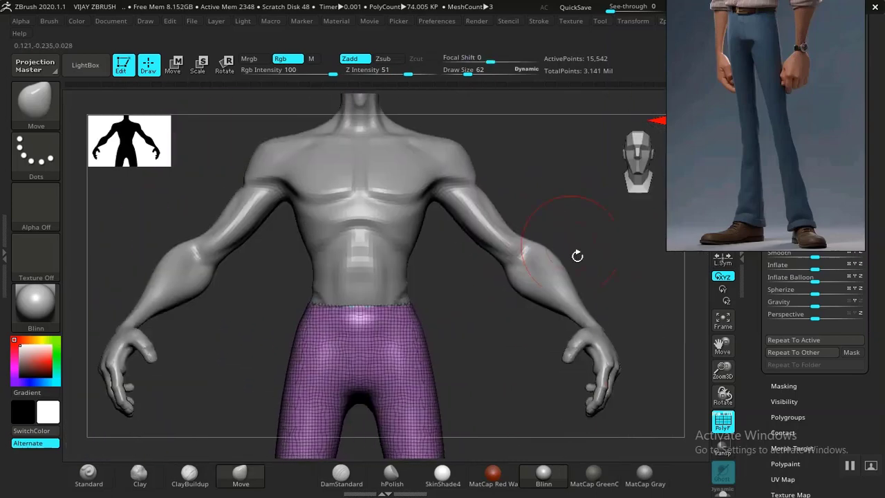
Mask the legs and hips of the trousers with a soft transition, leaving the waist edge free.
{"action": "left_click_drag", "start_coordinate": [478, 331], "coordinate": [485, 332]}
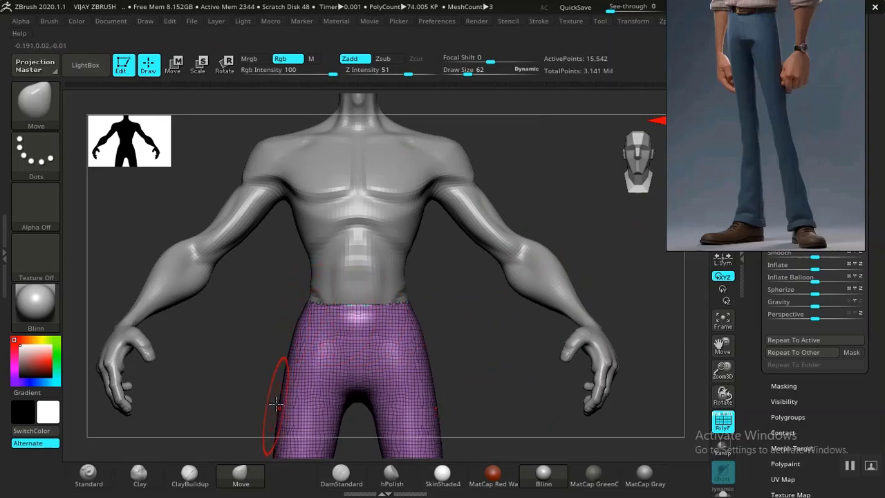
{"action": "mouse_move", "coordinate": [271, 276]}
{"action": "left_mouse_down", "text": "ctrl"}
{"action": "mouse_move", "coordinate": [417, 350]}
{"action": "mouse_move", "coordinate": [471, 304]}
{"action": "mouse_move", "coordinate": [473, 278]}
{"action": "left_mouse_up", "text": "ctrl"}
{"action": "left_click", "coordinate": [393, 362], "text": "ctrl"}
{"action": "left_click", "coordinate": [393, 362], "text": "ctrl"}
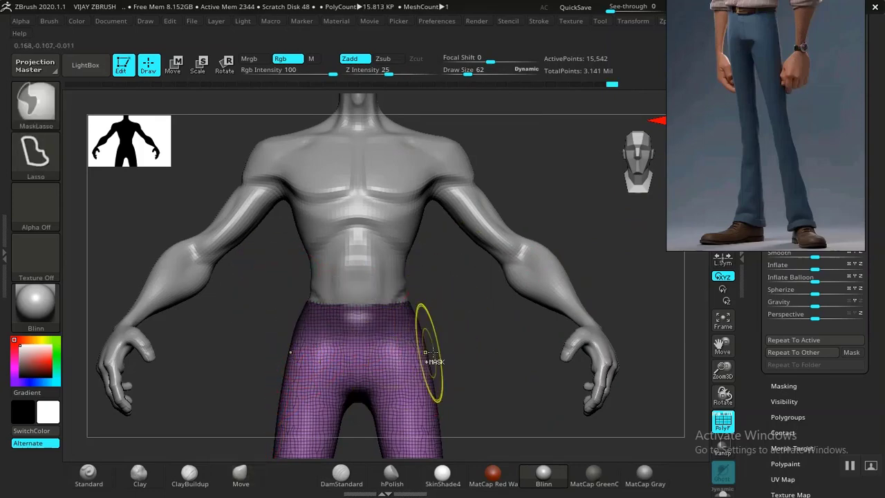
{"action": "left_click", "coordinate": [471, 348], "text": "ctrl"}
Raise the unmasked waist of the trousers slightly with the Move gizmo, first resetting the gizmo's orientation.
{"action": "key", "text": "w"}
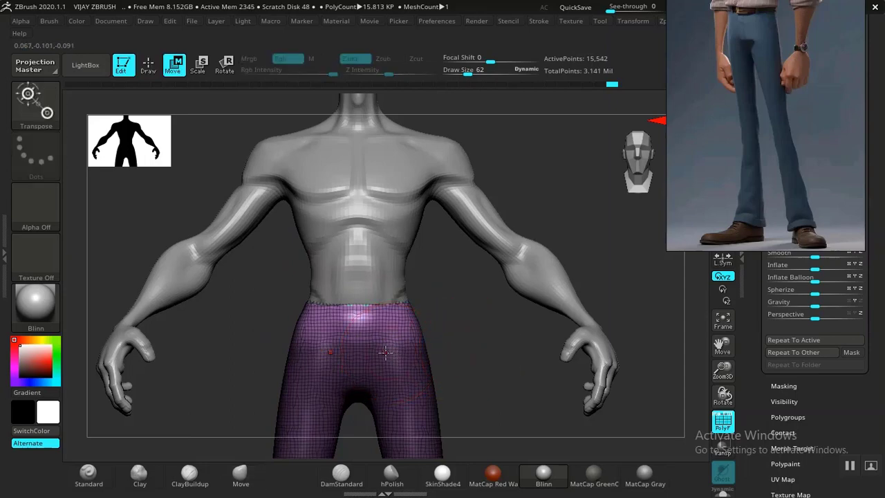
{"action": "left_click", "coordinate": [389, 352]}
{"action": "left_click", "coordinate": [374, 247]}
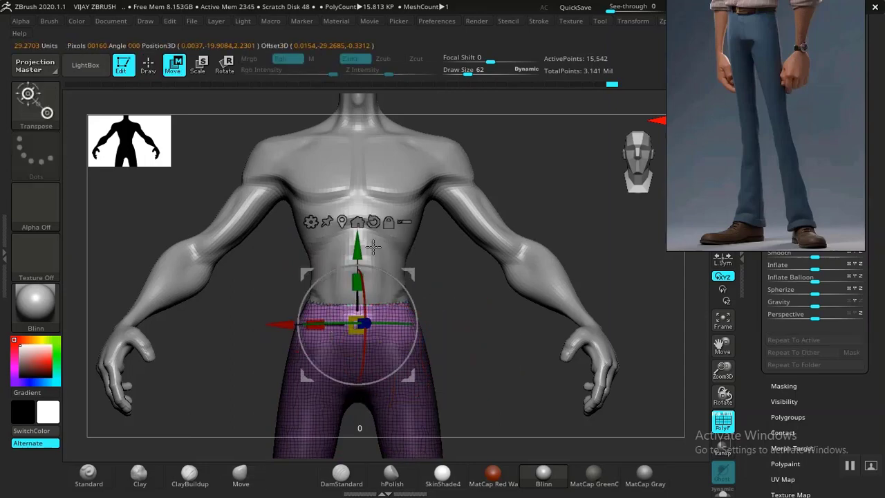
{"action": "left_click", "coordinate": [375, 224]}
{"action": "left_click_drag", "start_coordinate": [358, 253], "coordinate": [359, 246]}
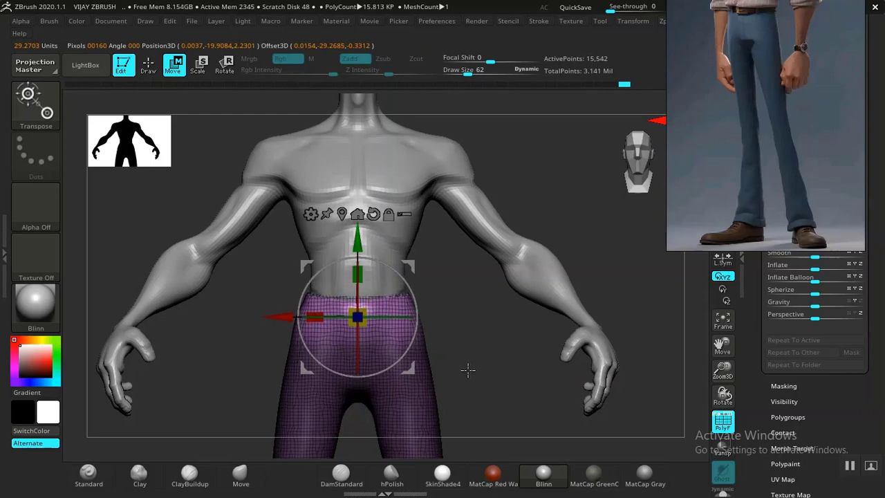
Reposition the reference image to show the shirt and belt, and compare the waist height from the front and side.
{"action": "left_click_drag", "start_coordinate": [498, 383], "coordinate": [440, 329], "text": "alt"}
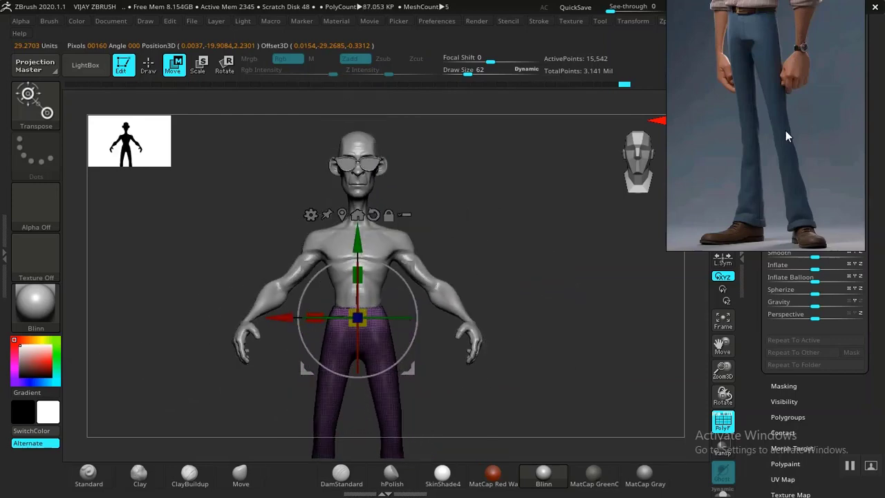
{"action": "right_click_drag", "start_coordinate": [785, 130], "coordinate": [781, 224]}
{"action": "middle_click_drag", "start_coordinate": [755, 240], "coordinate": [767, 269]}
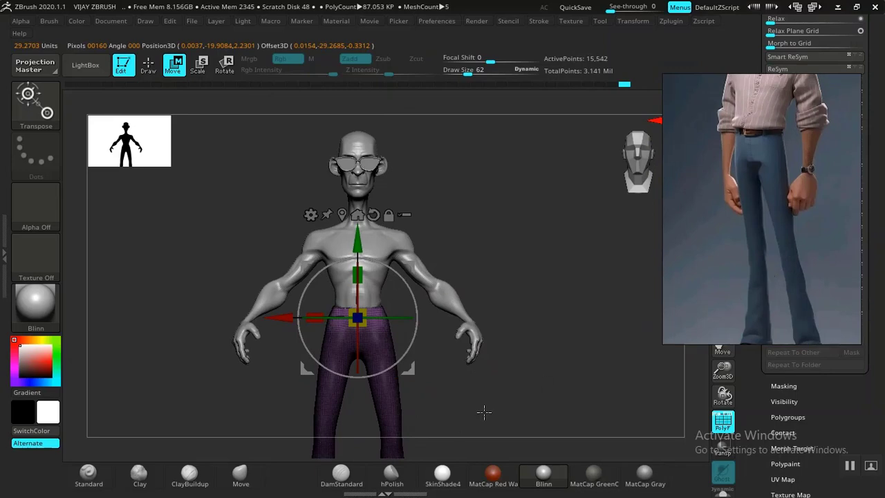
{"action": "left_click_drag", "start_coordinate": [484, 413], "coordinate": [399, 411]}
{"action": "left_click_drag", "start_coordinate": [480, 357], "coordinate": [498, 386], "text": "alt"}
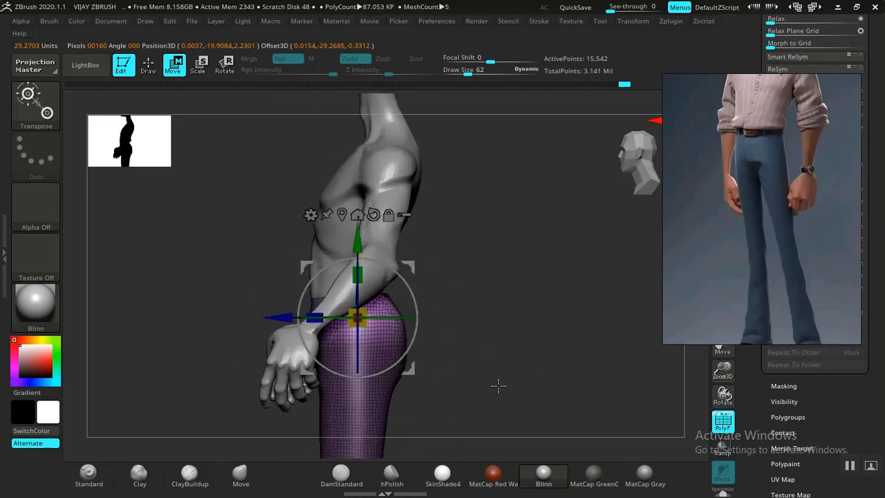
Clear the mask from the trousers and hide the wireframe display.
{"action": "key", "text": "q"}
{"action": "left_click_drag", "start_coordinate": [524, 346], "coordinate": [591, 338]}
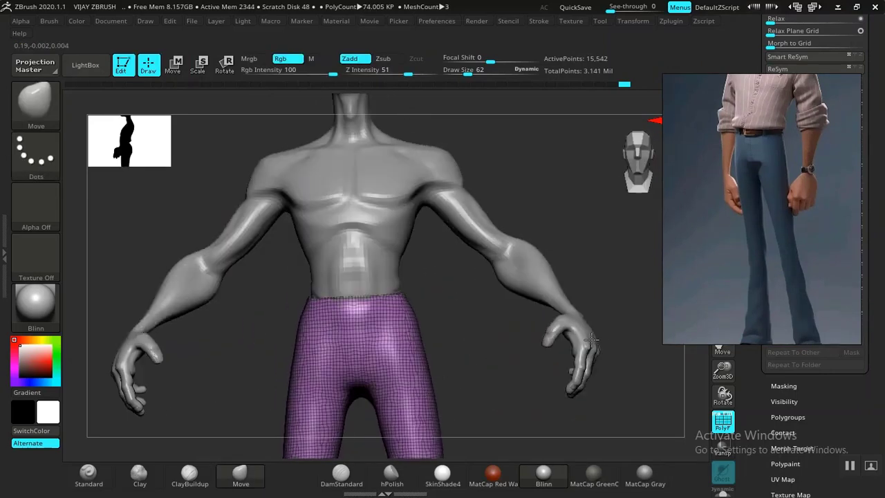
{"action": "mouse_move", "coordinate": [453, 330]}
{"action": "left_mouse_down"}
{"action": "mouse_move", "coordinate": [435, 405]}
{"action": "mouse_move", "coordinate": [386, 413]}
{"action": "mouse_move", "coordinate": [484, 376]}
{"action": "mouse_move", "coordinate": [491, 367]}
{"action": "mouse_move", "coordinate": [456, 353]}
{"action": "mouse_move", "coordinate": [518, 336]}
{"action": "mouse_move", "coordinate": [502, 300]}
{"action": "mouse_move", "coordinate": [488, 364]}
{"action": "left_mouse_up"}
{"action": "key", "text": "shift+f"}
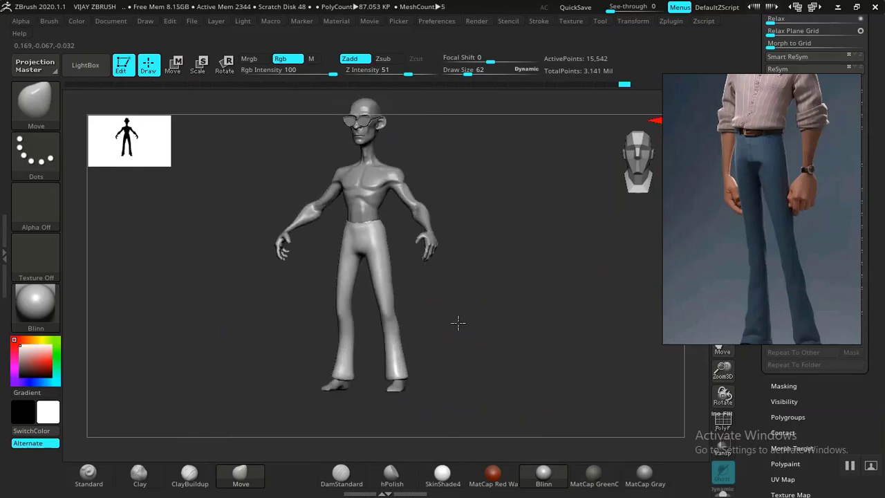
Pull the outer hips of the trousers slightly inward from behind with the Move brush and smooth the surface.
{"action": "left_click_drag", "start_coordinate": [459, 322], "coordinate": [487, 410]}
{"action": "left_click_drag", "start_coordinate": [518, 405], "coordinate": [460, 386]}
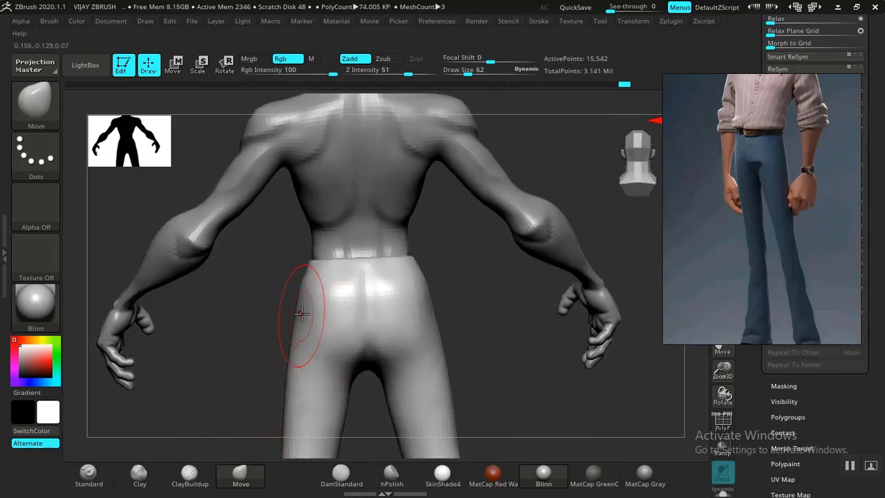
{"action": "left_click_drag", "start_coordinate": [302, 314], "coordinate": [313, 315]}
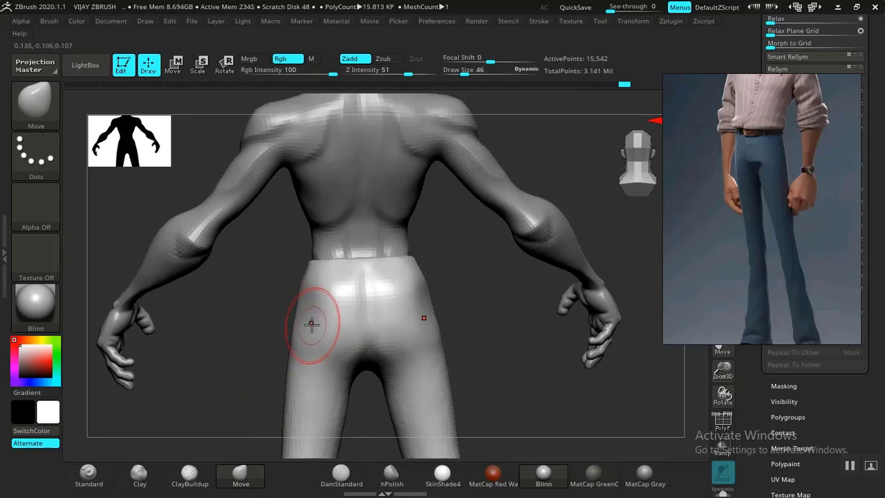
{"action": "key", "text": "shift"}
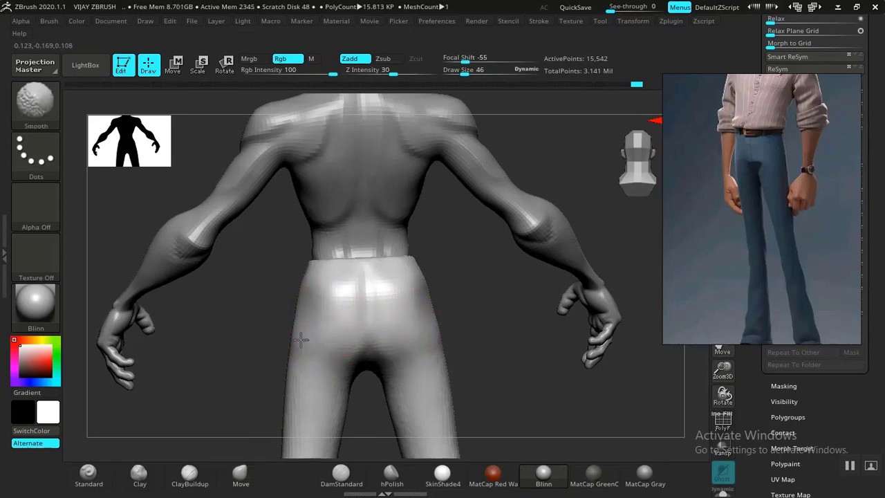
{"action": "left_click_drag", "start_coordinate": [494, 312], "coordinate": [433, 333]}
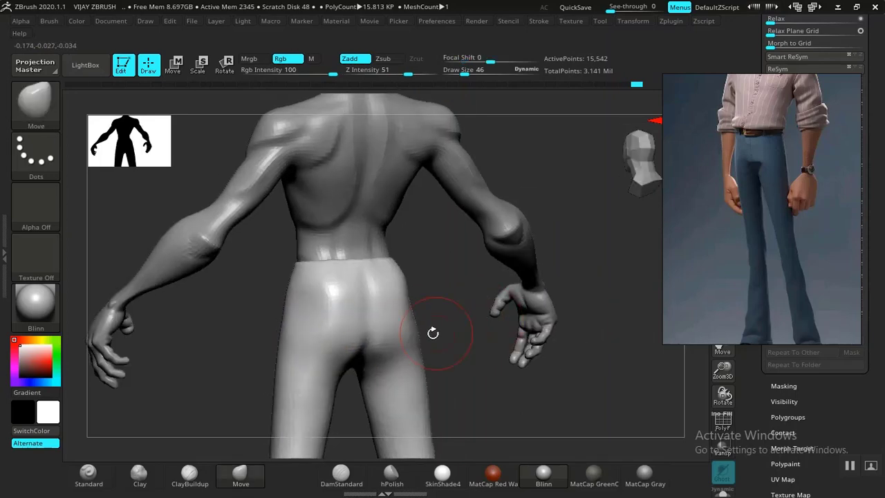
{"action": "mouse_move", "coordinate": [359, 317]}
{"action": "left_mouse_down", "text": "shift"}
{"action": "mouse_move", "coordinate": [316, 309]}
{"action": "mouse_move", "coordinate": [415, 333]}
{"action": "left_mouse_up", "text": "shift"}
{"action": "key", "text": "ctrl+z"}
{"action": "left_click_drag", "start_coordinate": [487, 360], "coordinate": [361, 292], "text": "alt"}
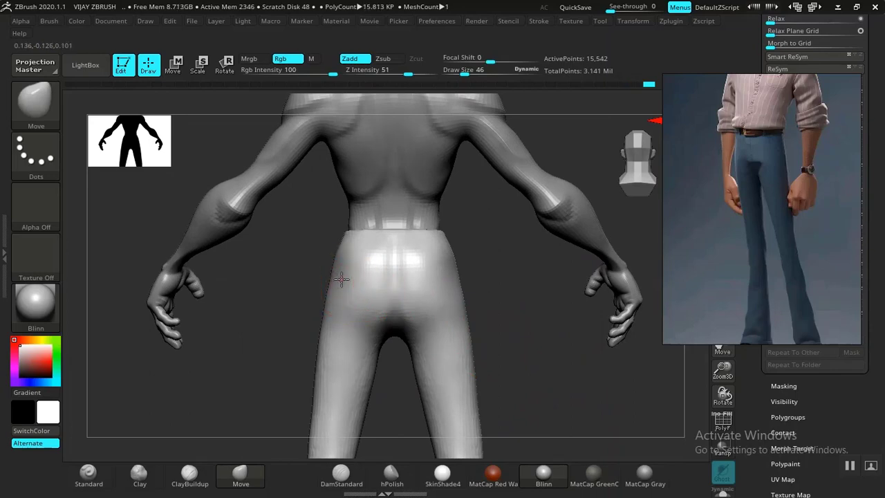
Fill the centre crease on the seat of the trousers with the ClayBuildup brush and smooth it.
{"action": "left_click_drag", "start_coordinate": [498, 305], "coordinate": [452, 247]}
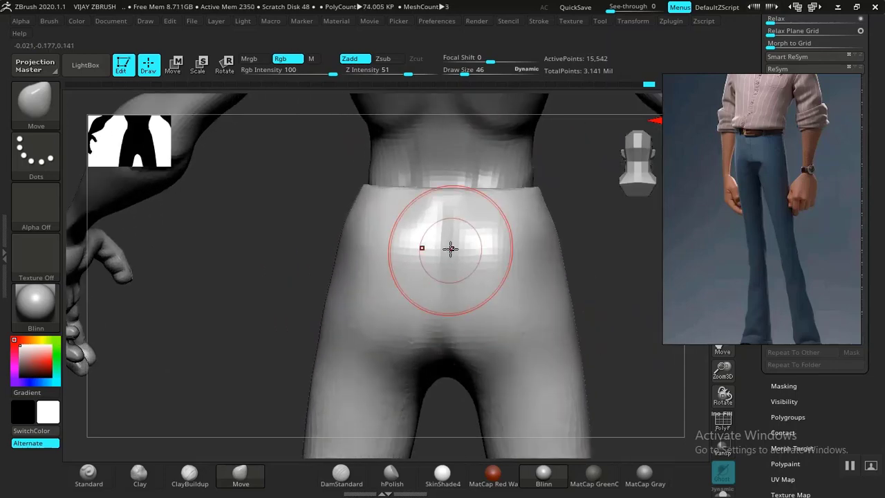
{"action": "left_click", "coordinate": [197, 482]}
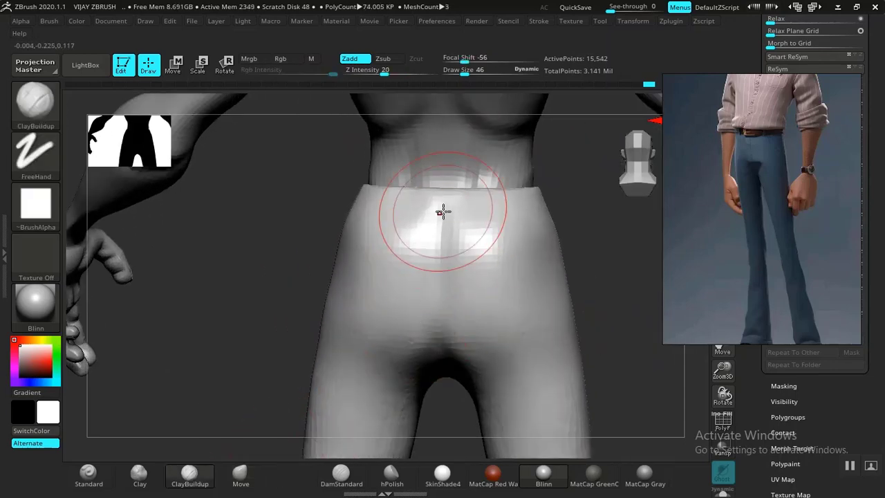
{"action": "mouse_move", "coordinate": [449, 277]}
{"action": "left_mouse_down"}
{"action": "mouse_move", "coordinate": [456, 371]}
{"action": "mouse_move", "coordinate": [445, 246]}
{"action": "left_mouse_up"}
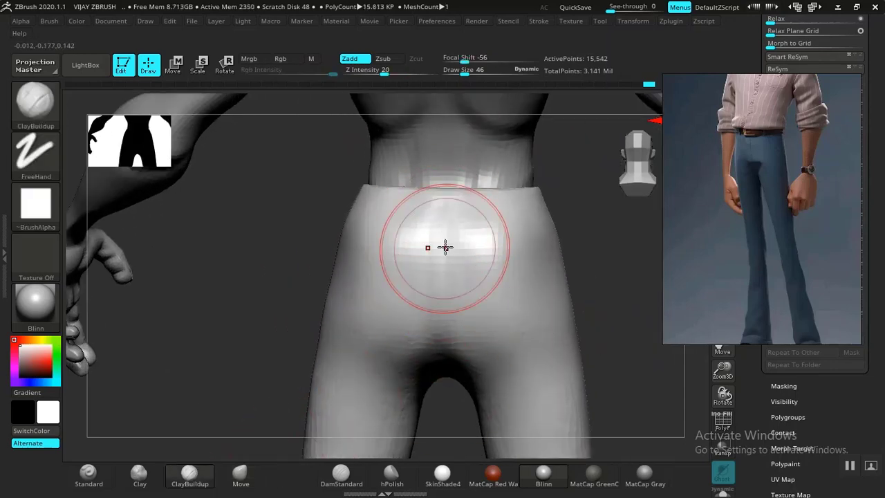
{"action": "mouse_move", "coordinate": [436, 342]}
{"action": "left_mouse_down", "text": "shift"}
{"action": "mouse_move", "coordinate": [435, 277]}
{"action": "mouse_move", "coordinate": [422, 257]}
{"action": "left_mouse_up", "text": "shift"}
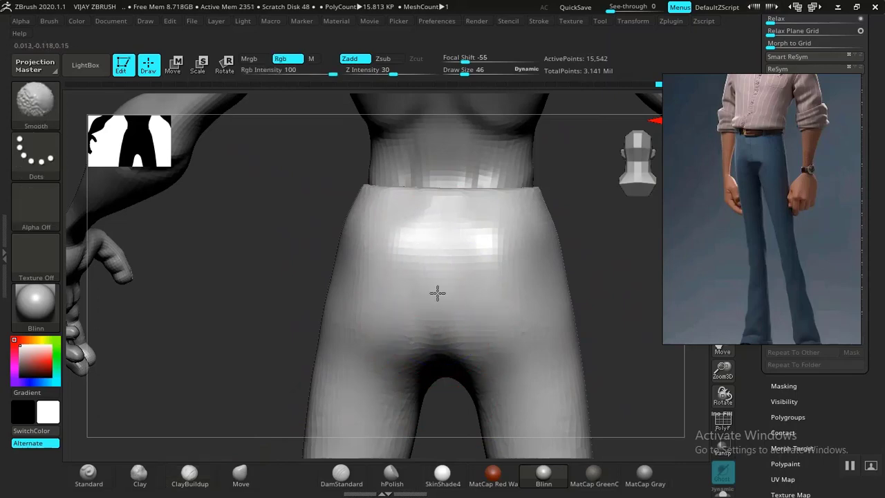
Compare the full figure with the reference from the front, then touch up and smooth the crotch of the trousers.
{"action": "mouse_move", "coordinate": [568, 293]}
{"action": "right_mouse_down", "text": "ctrl"}
{"action": "mouse_move", "coordinate": [507, 205]}
{"action": "mouse_move", "coordinate": [485, 232]}
{"action": "right_mouse_up", "text": "ctrl"}
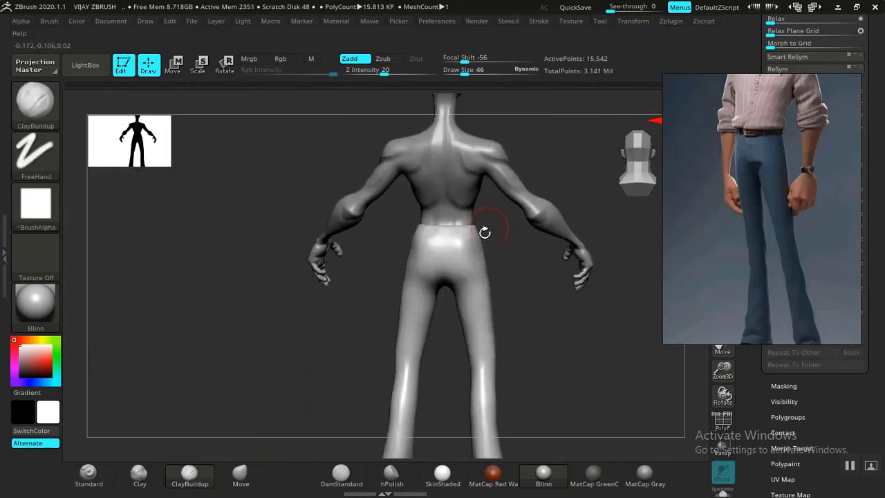
{"action": "right_click_drag", "start_coordinate": [342, 371], "coordinate": [252, 287], "text": "ctrl"}
{"action": "left_click_drag", "start_coordinate": [524, 360], "coordinate": [565, 336]}
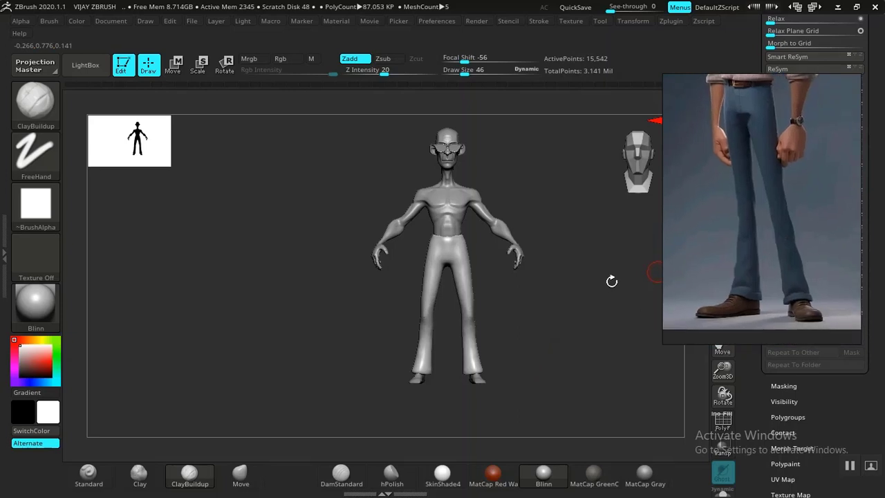
{"action": "left_click_drag", "start_coordinate": [534, 323], "coordinate": [533, 324]}
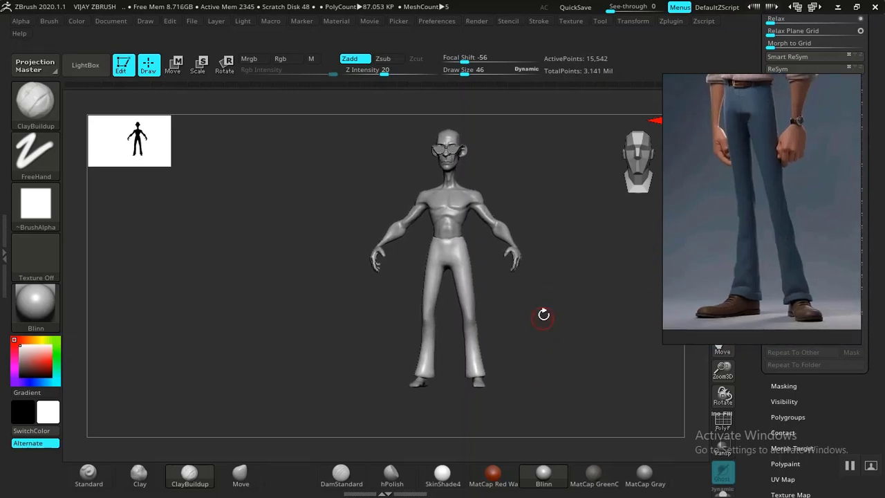
{"action": "right_click_drag", "start_coordinate": [543, 316], "coordinate": [582, 419], "text": "ctrl"}
{"action": "right_click_drag", "start_coordinate": [546, 325], "coordinate": [553, 387], "text": "ctrl"}
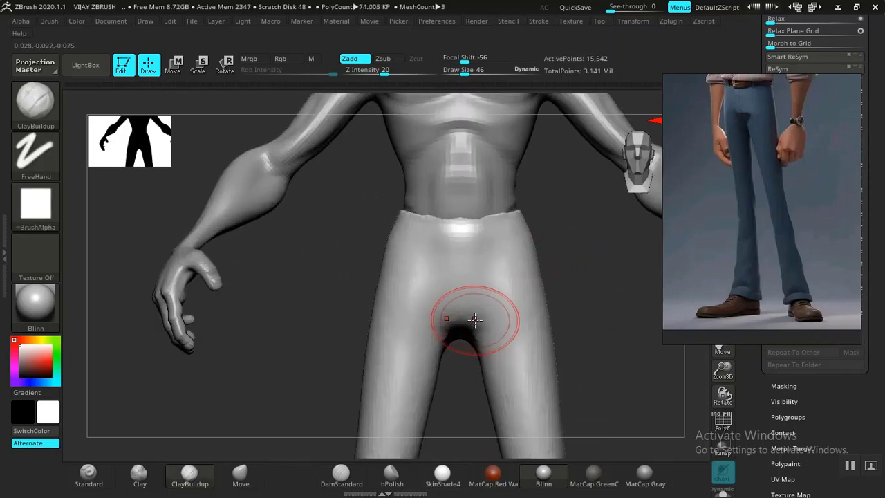
{"action": "left_click_drag", "start_coordinate": [475, 320], "coordinate": [471, 327]}
{"action": "left_click", "coordinate": [247, 477]}
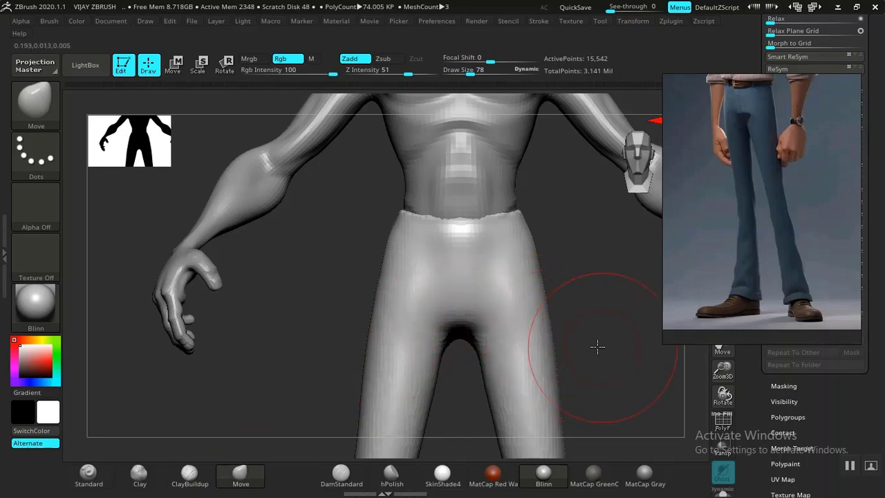
{"action": "mouse_move", "coordinate": [597, 346]}
{"action": "left_mouse_down"}
{"action": "mouse_move", "coordinate": [562, 292]}
{"action": "mouse_move", "coordinate": [551, 330]}
{"action": "left_mouse_up"}
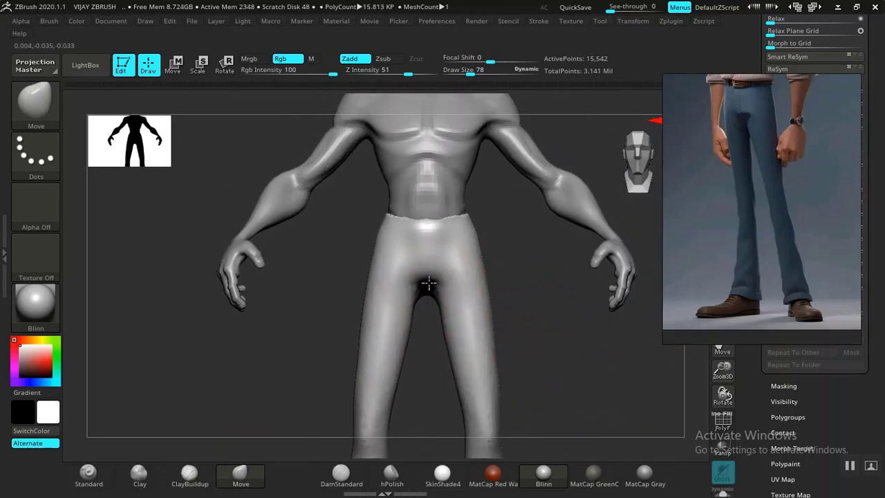
{"action": "mouse_move", "coordinate": [429, 283]}
{"action": "left_mouse_down", "text": "shift"}
{"action": "mouse_move", "coordinate": [419, 295]}
{"action": "mouse_move", "coordinate": [422, 312]}
{"action": "left_mouse_up", "text": "shift"}
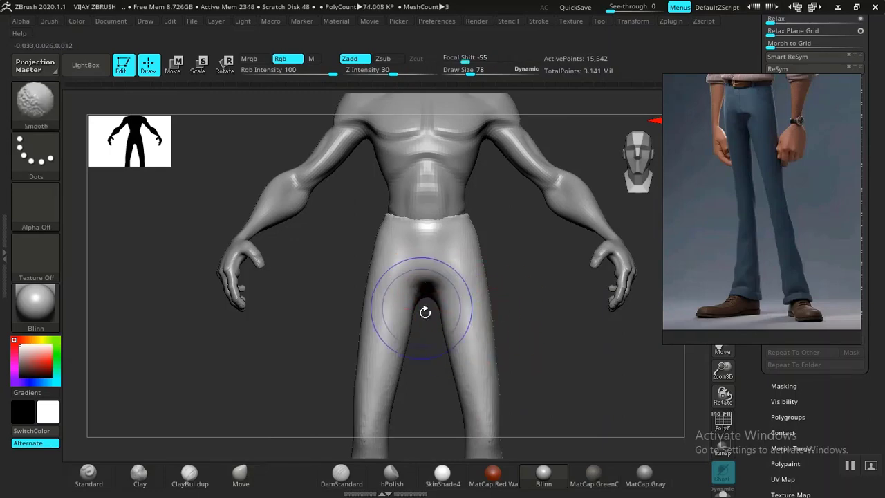
Check the trousers from behind and in front, then show their wireframe and isolate them in Solo mode.
{"action": "mouse_move", "coordinate": [594, 304]}
{"action": "left_mouse_down"}
{"action": "mouse_move", "coordinate": [572, 303]}
{"action": "mouse_move", "coordinate": [642, 291]}
{"action": "mouse_move", "coordinate": [592, 310]}
{"action": "left_mouse_up"}
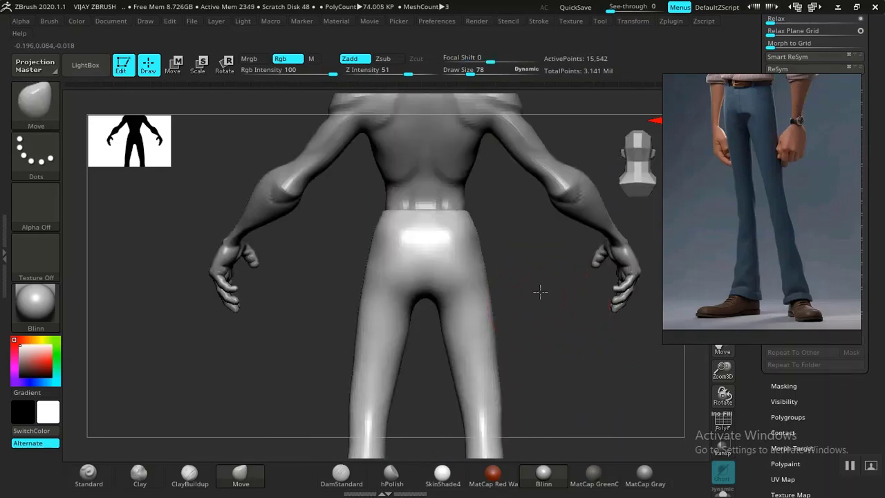
{"action": "mouse_move", "coordinate": [539, 291]}
{"action": "left_mouse_down"}
{"action": "mouse_move", "coordinate": [443, 280]}
{"action": "mouse_move", "coordinate": [433, 265]}
{"action": "mouse_move", "coordinate": [539, 325]}
{"action": "mouse_move", "coordinate": [547, 363]}
{"action": "left_mouse_up"}
{"action": "left_click_drag", "start_coordinate": [577, 370], "coordinate": [433, 357]}
{"action": "left_click_drag", "start_coordinate": [523, 297], "coordinate": [541, 369], "text": "alt"}
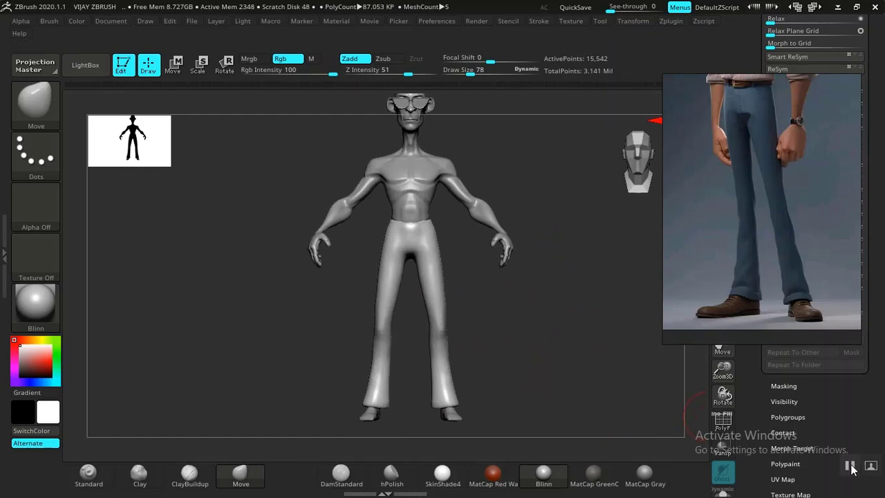
{"action": "mouse_move", "coordinate": [531, 309]}
{"action": "left_mouse_down"}
{"action": "mouse_move", "coordinate": [516, 338]}
{"action": "mouse_move", "coordinate": [545, 308]}
{"action": "mouse_move", "coordinate": [580, 408]}
{"action": "left_mouse_up"}
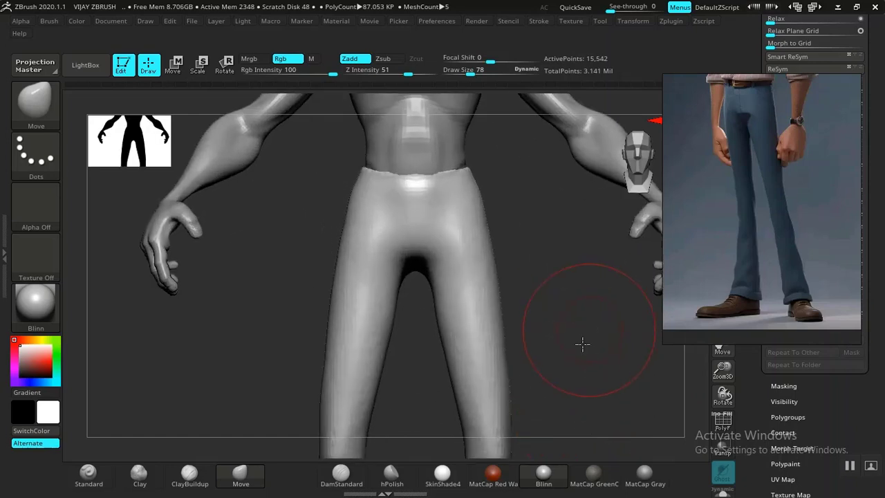
{"action": "left_click_drag", "start_coordinate": [582, 344], "coordinate": [574, 352], "text": "alt"}
{"action": "key", "text": "shift+f"}
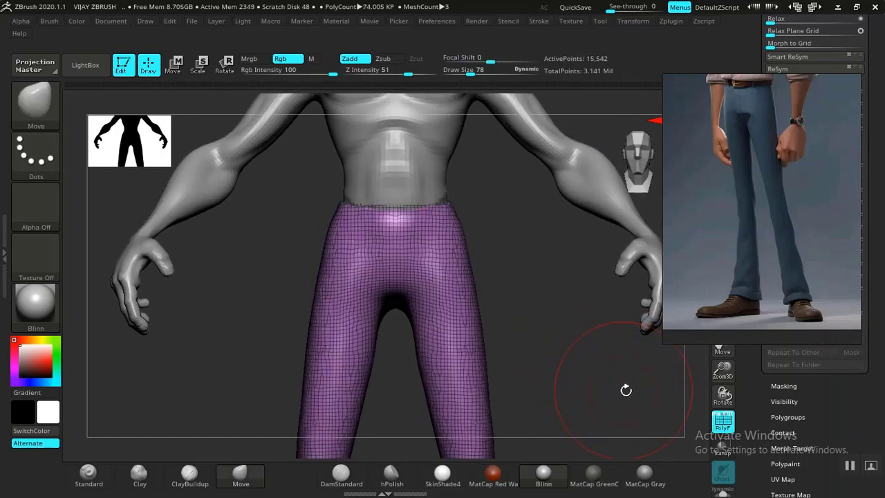
{"action": "left_click", "coordinate": [723, 492]}
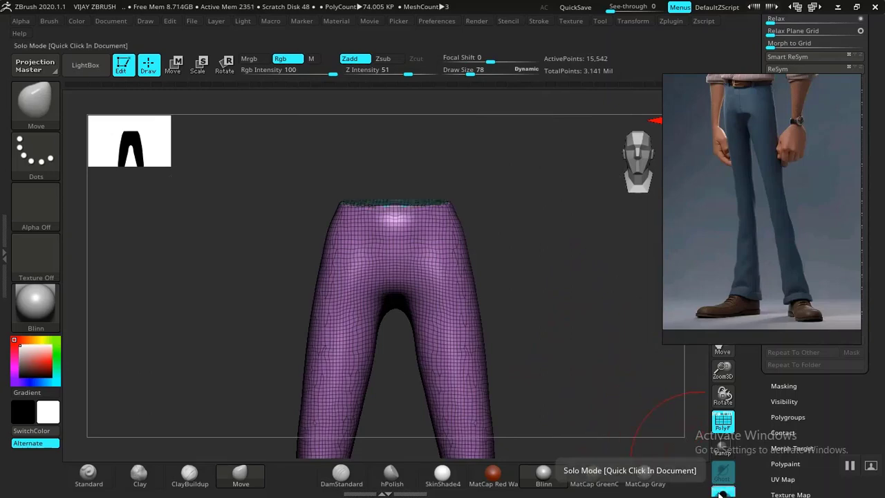
Isolate the purple outer polygroup of the trousers so that the teal waist cap is hidden.
{"action": "mouse_move", "coordinate": [584, 316]}
{"action": "left_mouse_down"}
{"action": "mouse_move", "coordinate": [593, 370]}
{"action": "mouse_move", "coordinate": [547, 278]}
{"action": "left_mouse_up"}
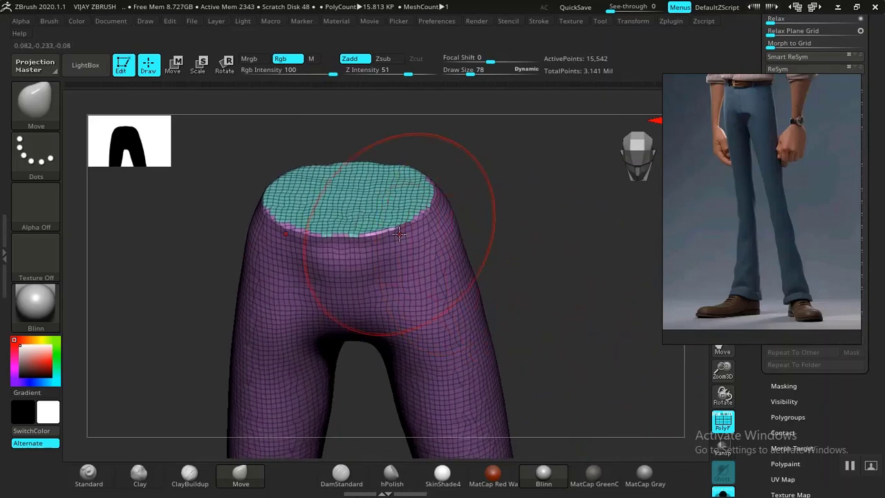
{"action": "left_click", "coordinate": [415, 310], "text": "ctrl+shift"}
{"action": "left_click_drag", "start_coordinate": [567, 315], "coordinate": [551, 289], "text": "alt"}
{"action": "left_click_drag", "start_coordinate": [552, 289], "coordinate": [540, 269]}
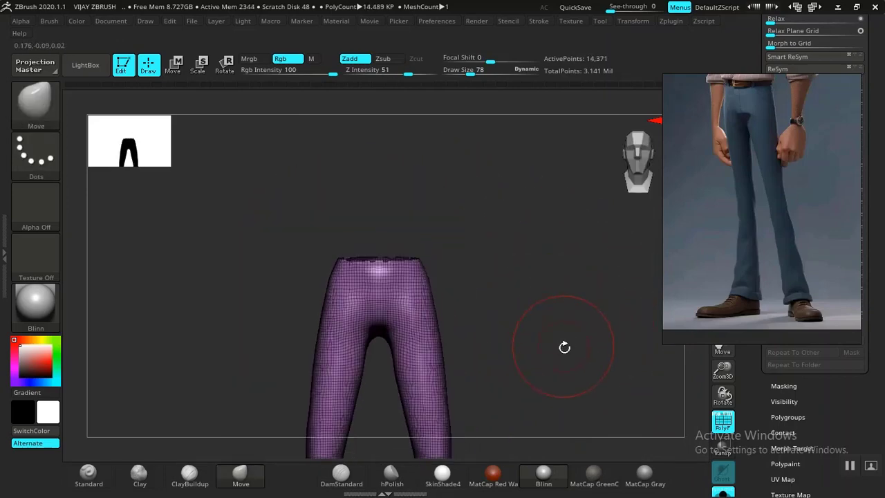
{"action": "left_click_drag", "start_coordinate": [564, 346], "coordinate": [575, 203], "text": "alt"}
Move the reference image off the tool settings, turn off DynaMesh for the trousers and delete their hidden polygons.
{"action": "left_click_drag", "start_coordinate": [706, 308], "coordinate": [268, 330]}
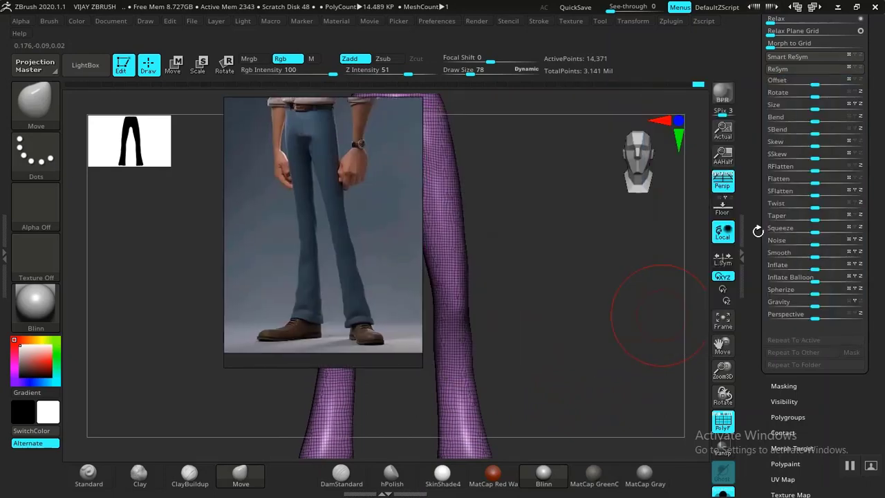
{"action": "scroll", "coordinate": [819, 159], "scroll_direction": "up", "scroll_amount": 5}
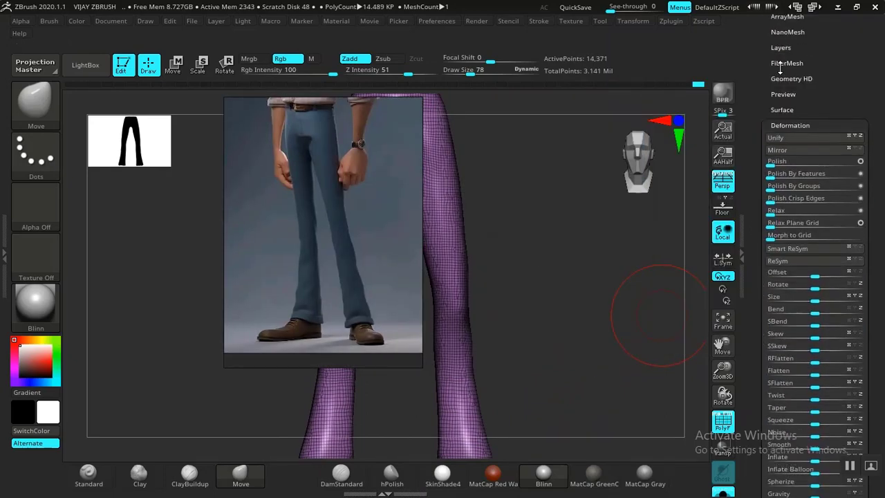
{"action": "scroll", "coordinate": [779, 67], "scroll_direction": "up", "scroll_amount": 3}
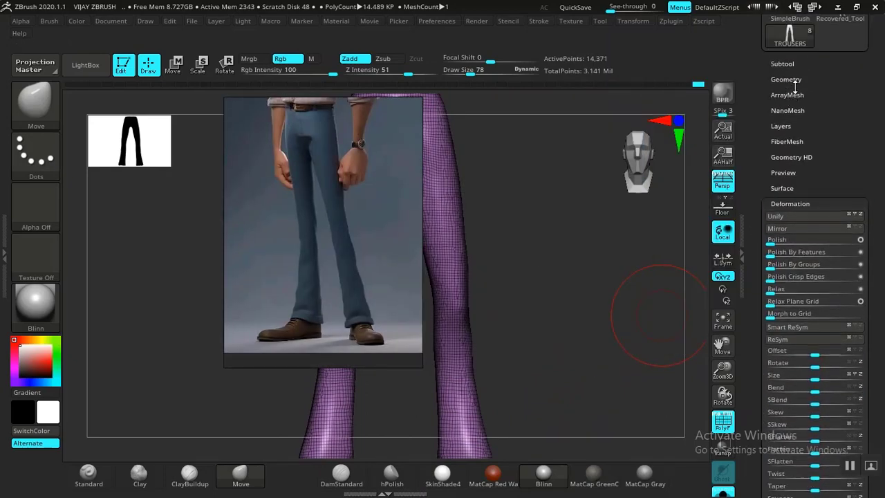
{"action": "left_click", "coordinate": [783, 64]}
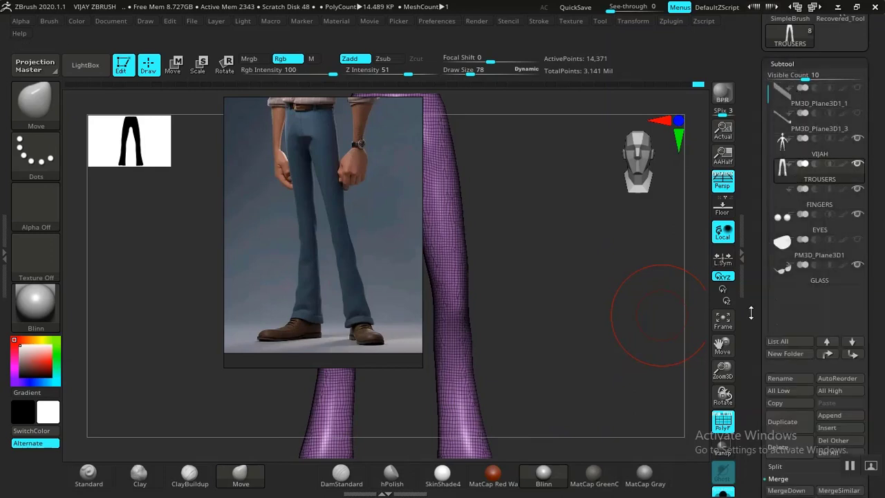
{"action": "left_click_drag", "start_coordinate": [637, 338], "coordinate": [610, 327]}
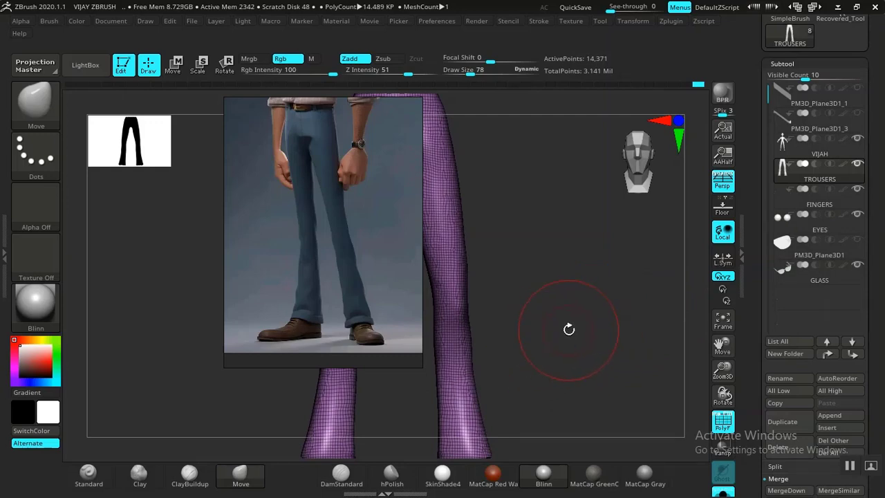
{"action": "left_click_drag", "start_coordinate": [752, 335], "coordinate": [754, 109]}
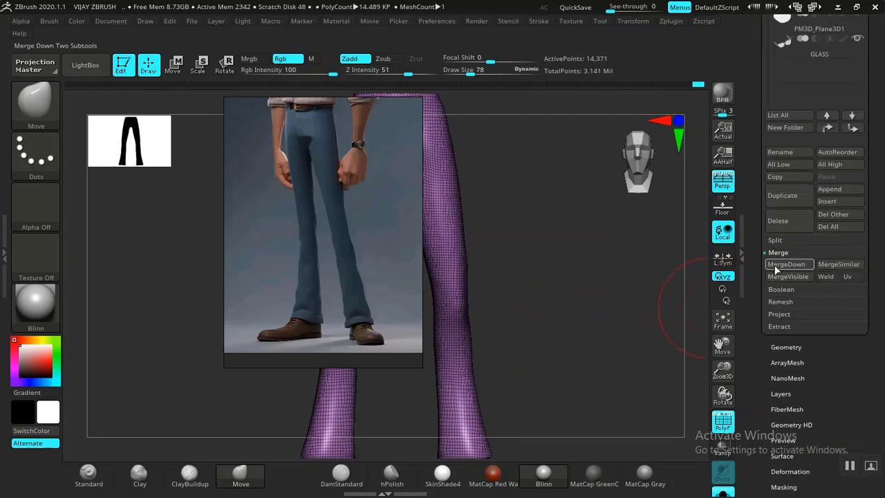
{"action": "left_click", "coordinate": [789, 346]}
{"action": "left_click_drag", "start_coordinate": [759, 266], "coordinate": [759, 375]}
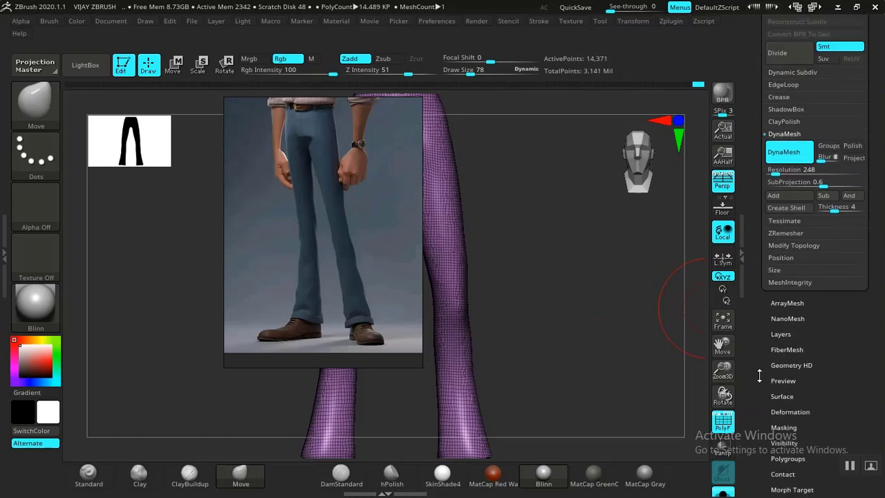
{"action": "left_click", "coordinate": [789, 158]}
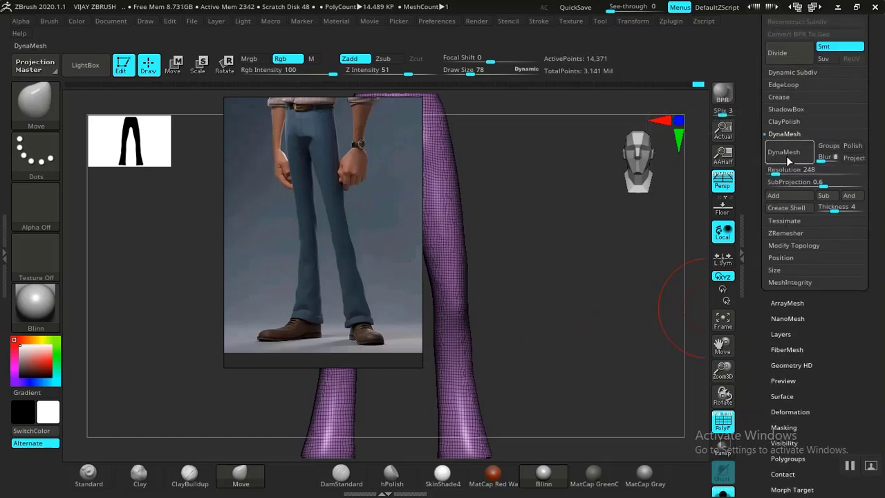
{"action": "left_click", "coordinate": [783, 245]}
{"action": "left_click", "coordinate": [782, 220]}
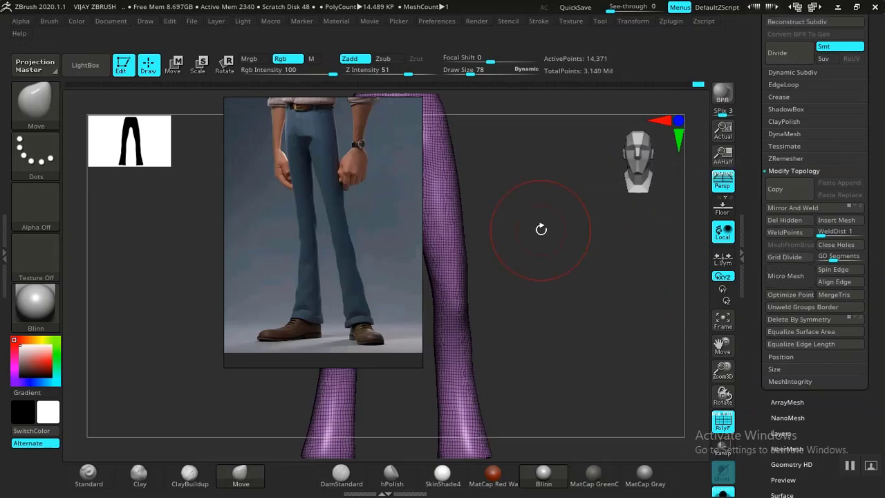
Turn on double-sided display for the trousers and reposition the reference image beside the model.
{"action": "left_click_drag", "start_coordinate": [296, 249], "coordinate": [697, 199]}
{"action": "left_click_drag", "start_coordinate": [519, 273], "coordinate": [603, 323]}
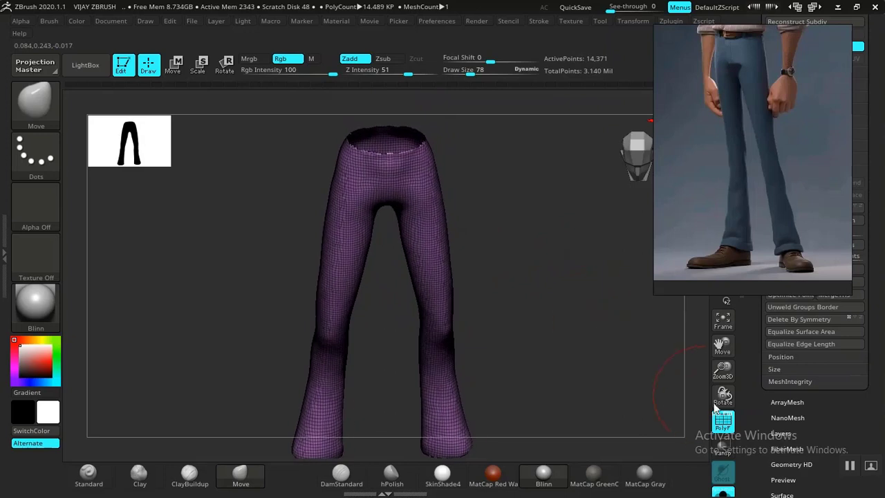
{"action": "left_click_drag", "start_coordinate": [764, 361], "coordinate": [767, 310]}
{"action": "left_click_drag", "start_coordinate": [747, 253], "coordinate": [676, 196]}
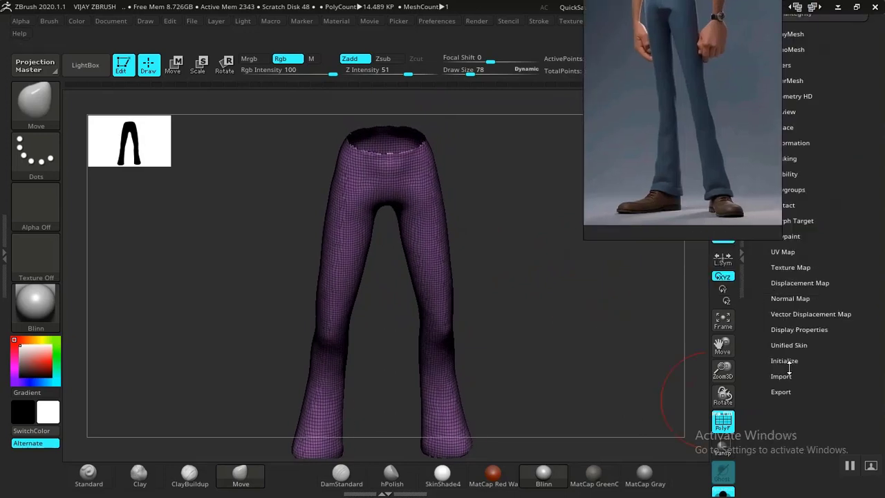
{"action": "left_click", "coordinate": [786, 329]}
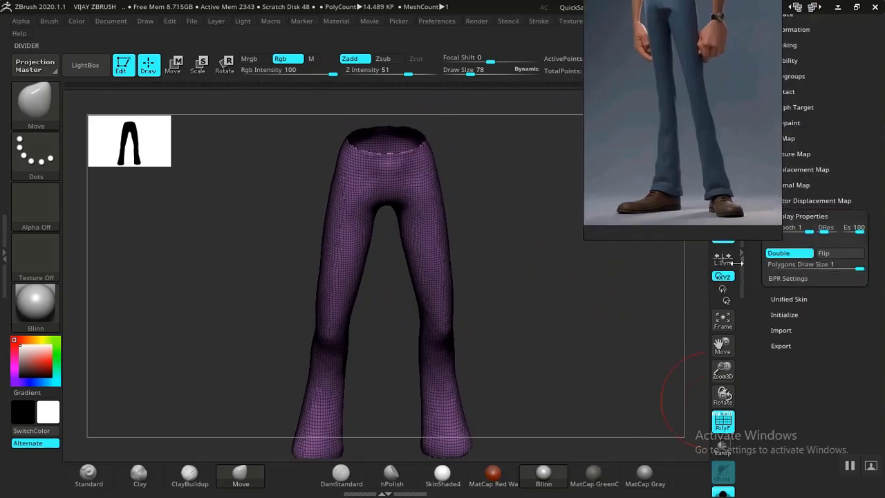
{"action": "mouse_move", "coordinate": [637, 336]}
{"action": "left_mouse_down"}
{"action": "mouse_move", "coordinate": [593, 316]}
{"action": "mouse_move", "coordinate": [618, 263]}
{"action": "mouse_move", "coordinate": [577, 331]}
{"action": "left_mouse_up"}
{"action": "mouse_move", "coordinate": [703, 180]}
{"action": "left_mouse_down"}
{"action": "mouse_move", "coordinate": [458, 209]}
{"action": "mouse_move", "coordinate": [225, 278]}
{"action": "left_mouse_up"}
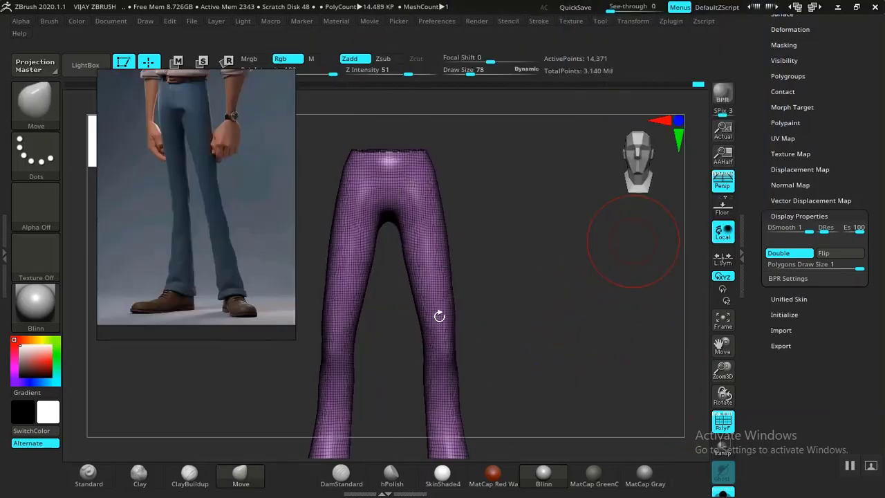
Smooth the jagged open edges of the trousers by applying Polish By Features several times.
{"action": "mouse_move", "coordinate": [511, 328]}
{"action": "left_mouse_down"}
{"action": "mouse_move", "coordinate": [544, 254]}
{"action": "mouse_move", "coordinate": [602, 328]}
{"action": "mouse_move", "coordinate": [591, 377]}
{"action": "mouse_move", "coordinate": [619, 213]}
{"action": "mouse_move", "coordinate": [625, 269]}
{"action": "mouse_move", "coordinate": [630, 249]}
{"action": "mouse_move", "coordinate": [581, 306]}
{"action": "left_mouse_up"}
{"action": "left_click_drag", "start_coordinate": [575, 383], "coordinate": [581, 360]}
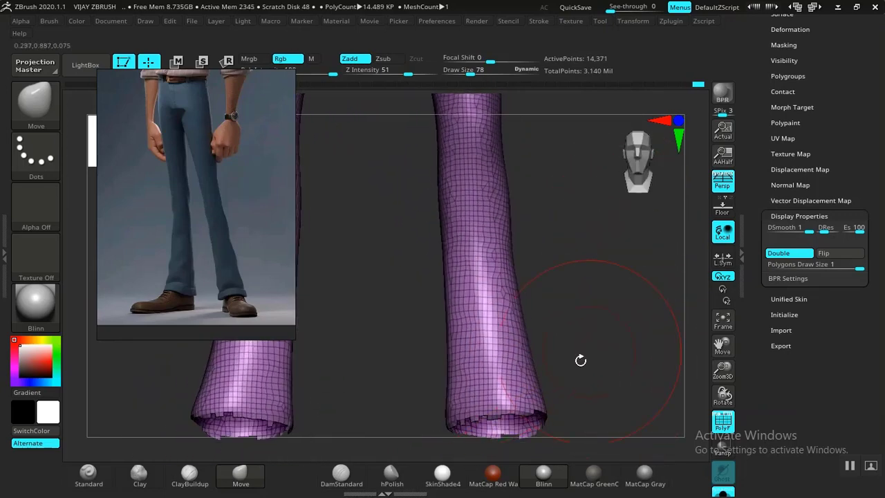
{"action": "left_click_drag", "start_coordinate": [755, 145], "coordinate": [755, 290]}
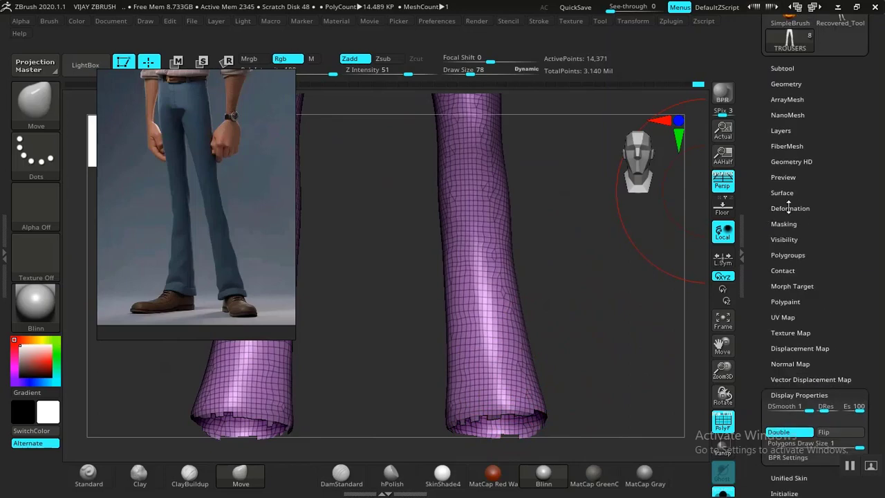
{"action": "left_click", "coordinate": [789, 208]}
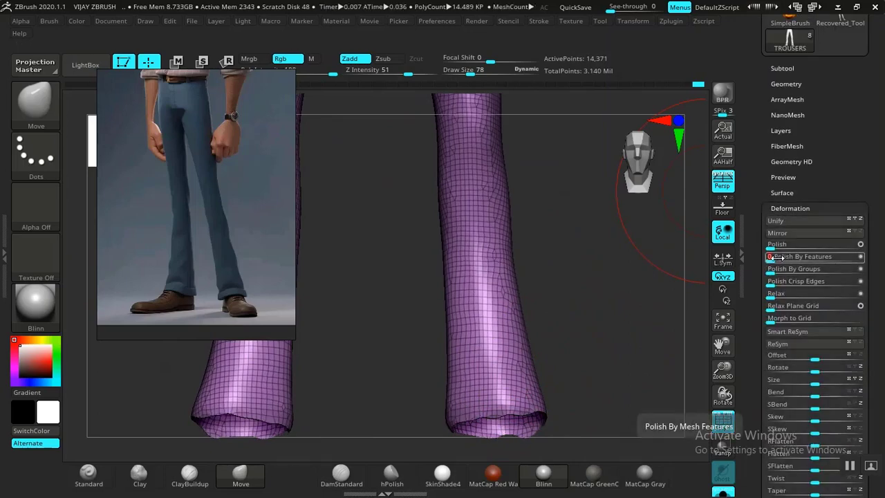
{"action": "left_click", "coordinate": [783, 258]}
{"action": "left_click", "coordinate": [775, 258]}
{"action": "left_click", "coordinate": [774, 258]}
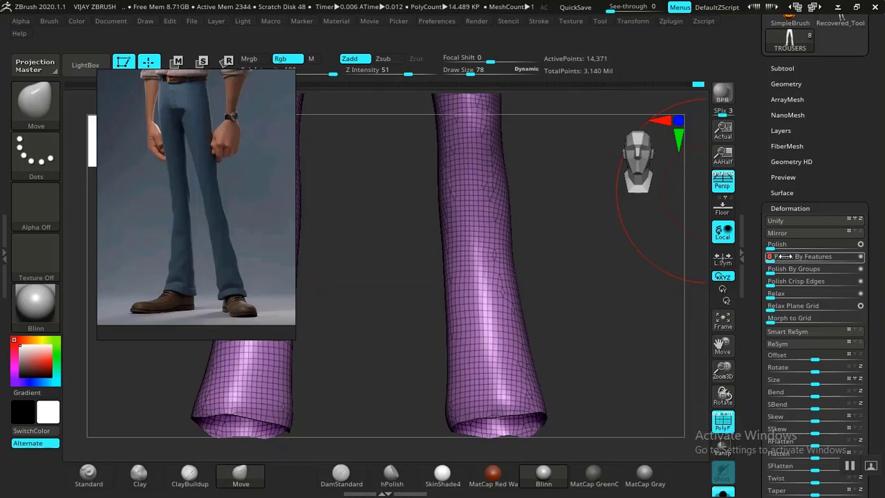
{"action": "left_click", "coordinate": [773, 259]}
{"action": "left_click", "coordinate": [775, 260]}
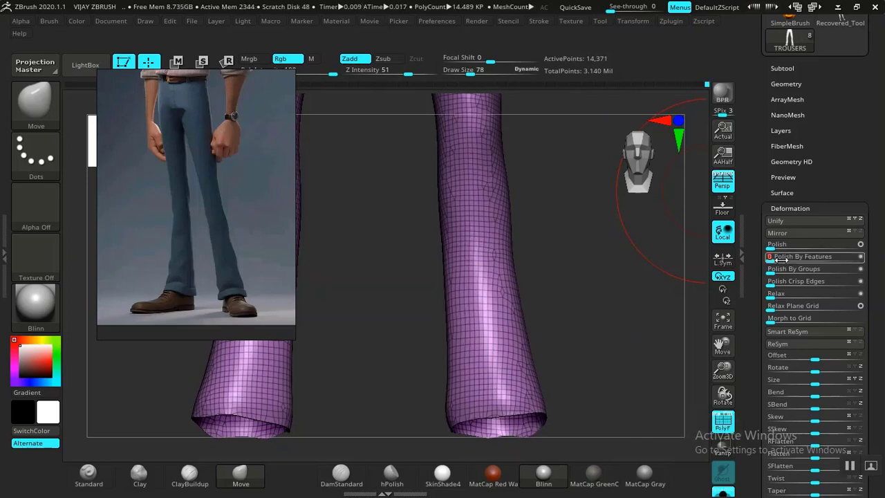
{"action": "left_click_drag", "start_coordinate": [776, 260], "coordinate": [788, 262]}
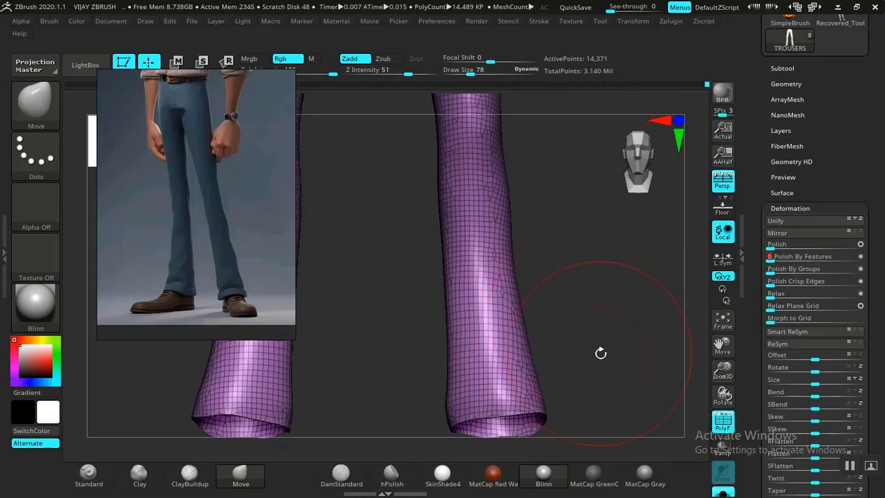
Switch the Polish By Groups mode, polish the trousers with it and check the hems, waist opening and crotch.
{"action": "left_click_drag", "start_coordinate": [599, 353], "coordinate": [695, 305]}
{"action": "left_click_drag", "start_coordinate": [576, 334], "coordinate": [617, 337]}
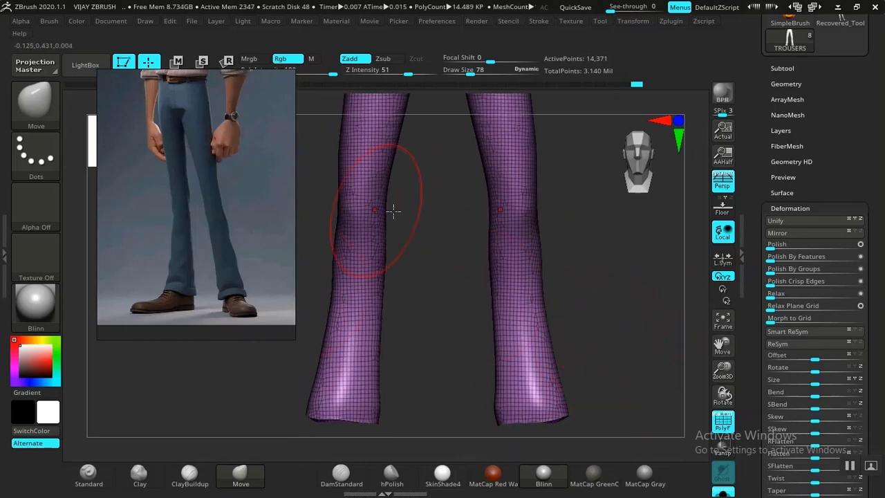
{"action": "left_click_drag", "start_coordinate": [652, 306], "coordinate": [612, 321]}
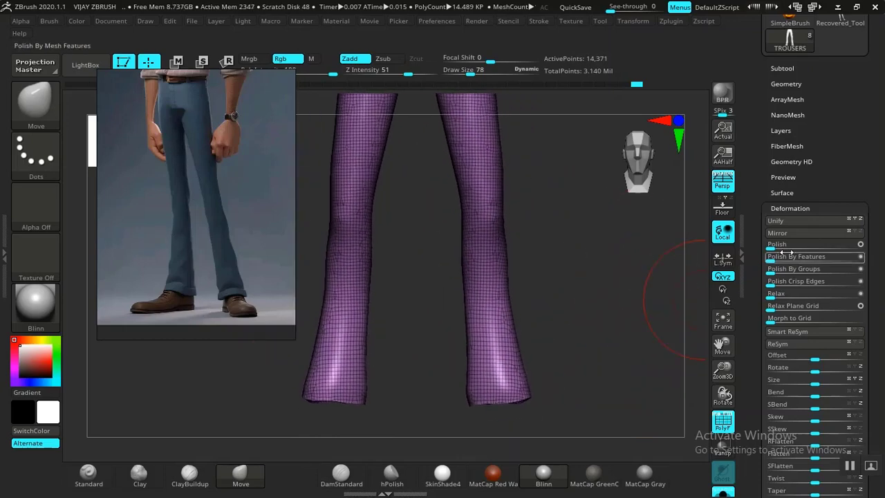
{"action": "left_click", "coordinate": [861, 269]}
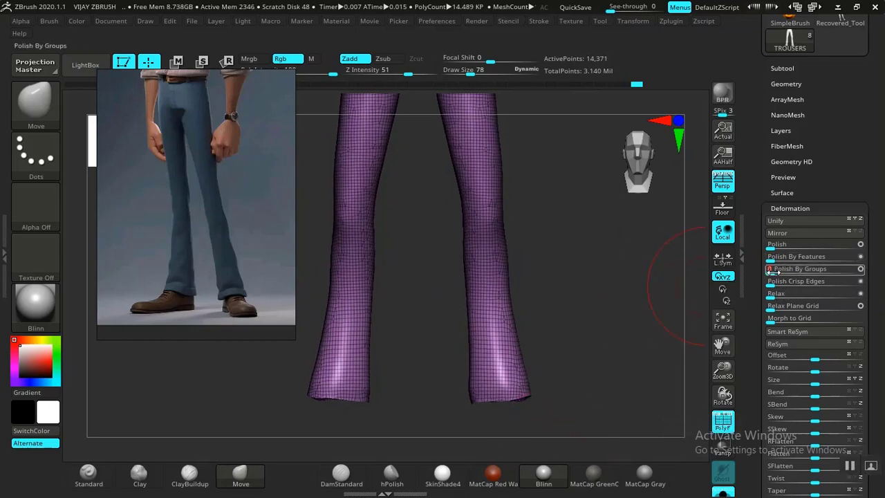
{"action": "left_click_drag", "start_coordinate": [593, 335], "coordinate": [587, 357]}
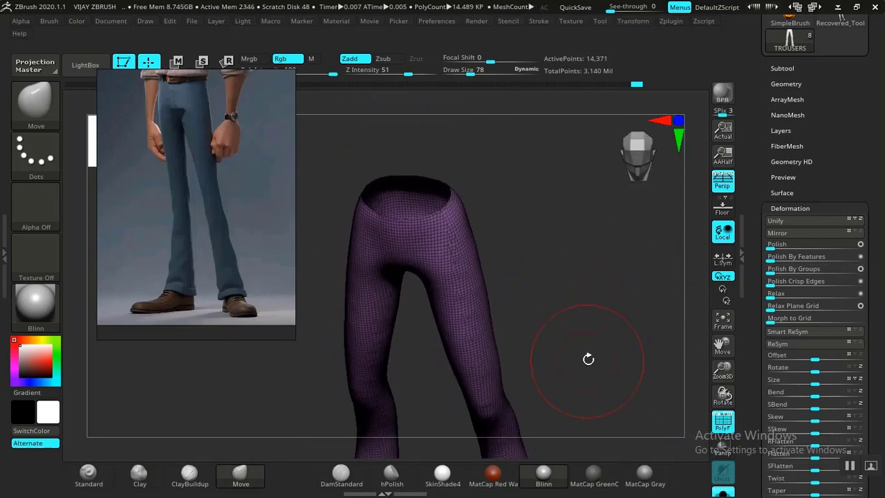
{"action": "left_click_drag", "start_coordinate": [578, 315], "coordinate": [643, 309]}
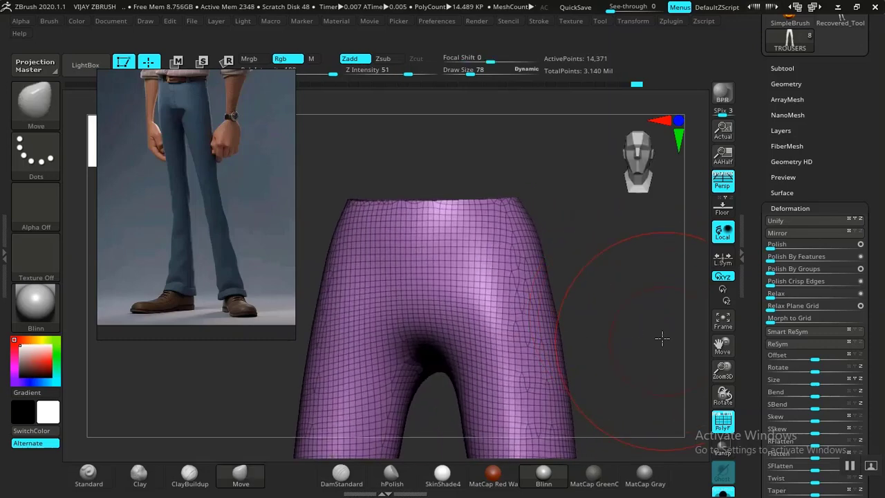
{"action": "left_click_drag", "start_coordinate": [661, 337], "coordinate": [598, 289]}
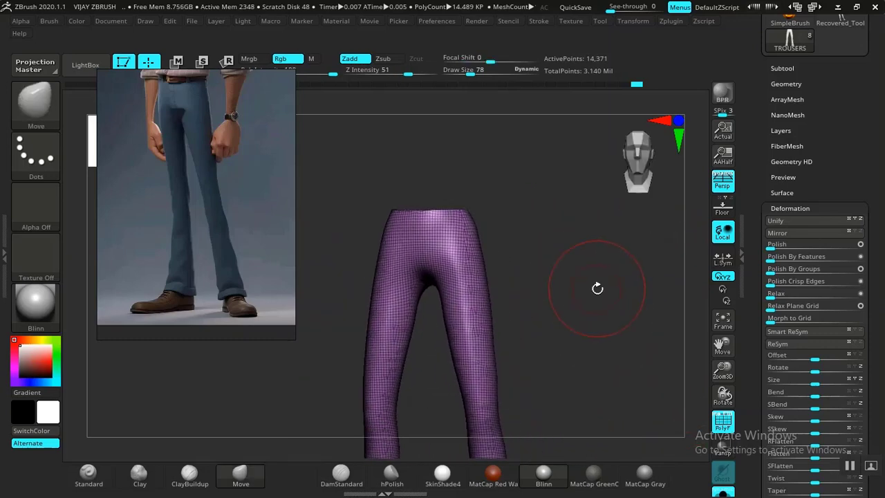
Duplicate the TROUSERS subtool, place the hidden copy above the original, and select the visible TROUSERS again.
{"action": "left_click", "coordinate": [784, 69]}
{"action": "left_click_drag", "start_coordinate": [754, 275], "coordinate": [759, 220]}
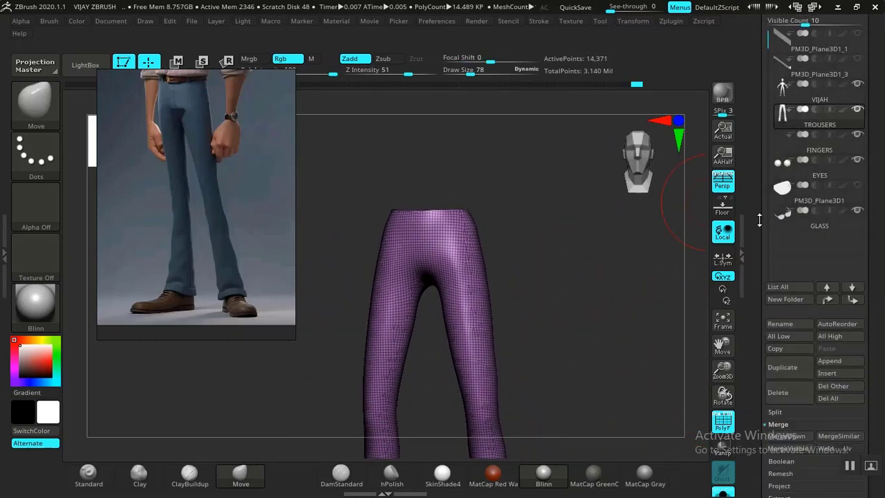
{"action": "left_click", "coordinate": [782, 368]}
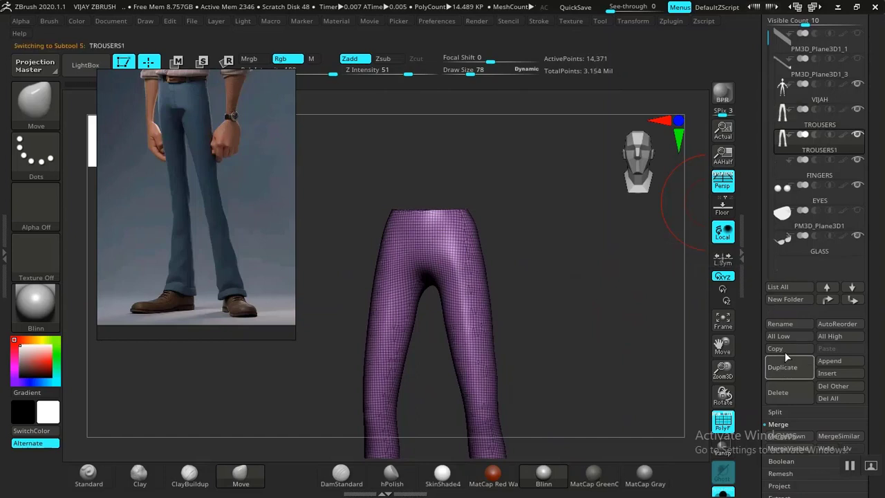
{"action": "mouse_move", "coordinate": [822, 151]}
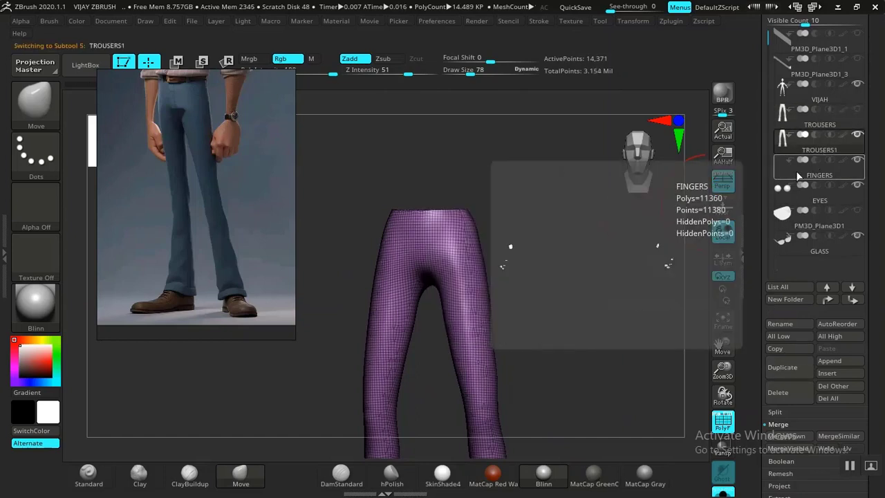
{"action": "left_click_drag", "start_coordinate": [831, 146], "coordinate": [834, 111]}
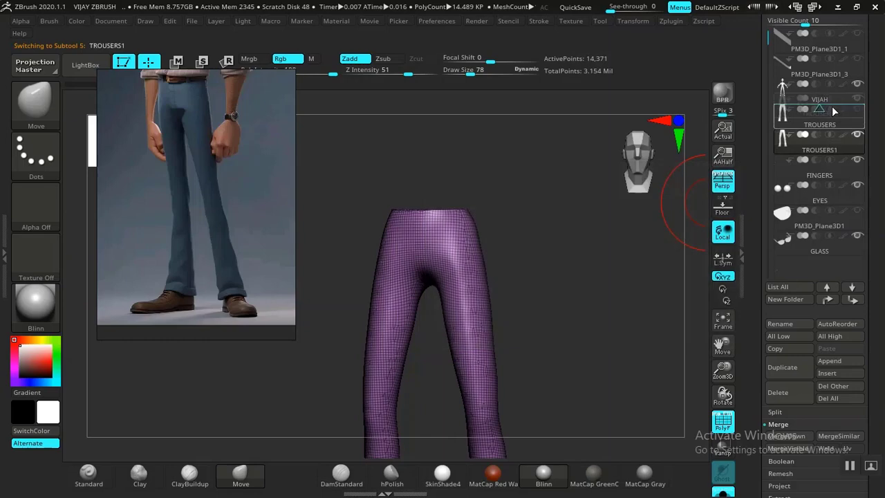
{"action": "left_click", "coordinate": [858, 133]}
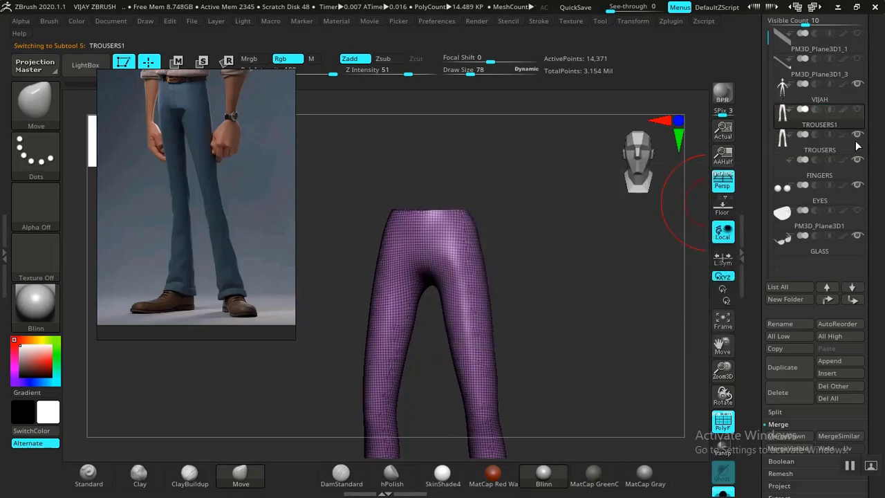
{"action": "left_click", "coordinate": [815, 148]}
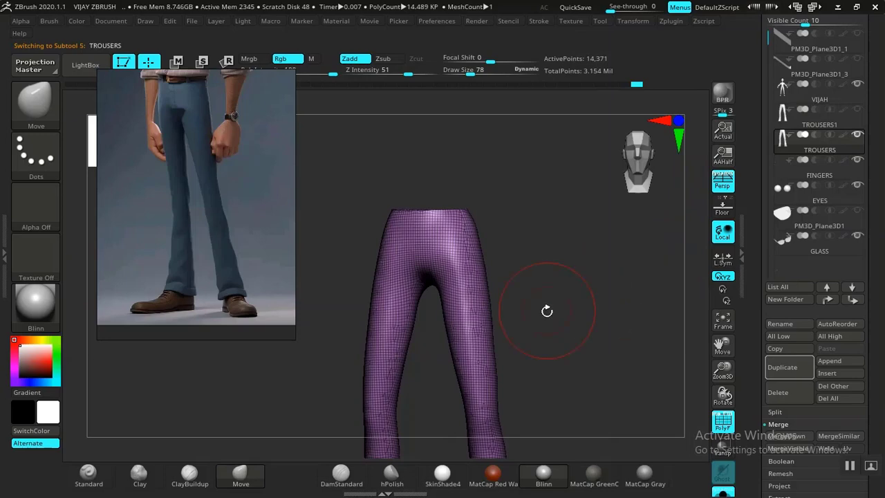
Configure ZRemesher for the trousers with DetectEdges and KeepCreases on and Adapt off.
{"action": "left_click_drag", "start_coordinate": [565, 319], "coordinate": [589, 288]}
{"action": "scroll", "coordinate": [755, 397], "scroll_direction": "down", "scroll_amount": 6}
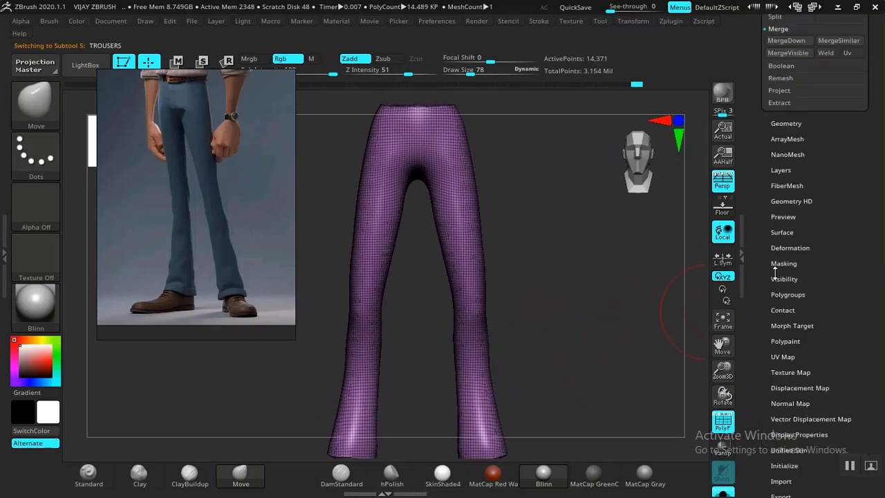
{"action": "left_click", "coordinate": [788, 125]}
{"action": "left_click_drag", "start_coordinate": [766, 192], "coordinate": [756, 301]}
{"action": "scroll", "coordinate": [783, 278], "scroll_direction": "up", "scroll_amount": 2}
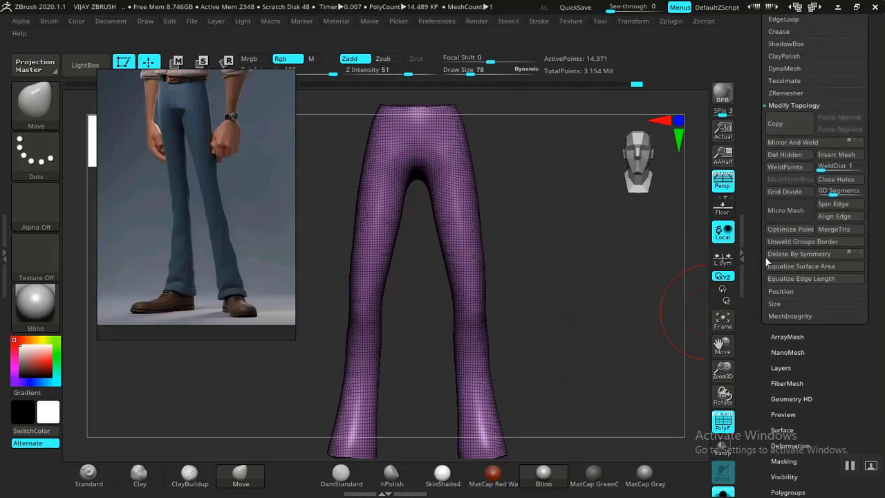
{"action": "left_click", "coordinate": [792, 94]}
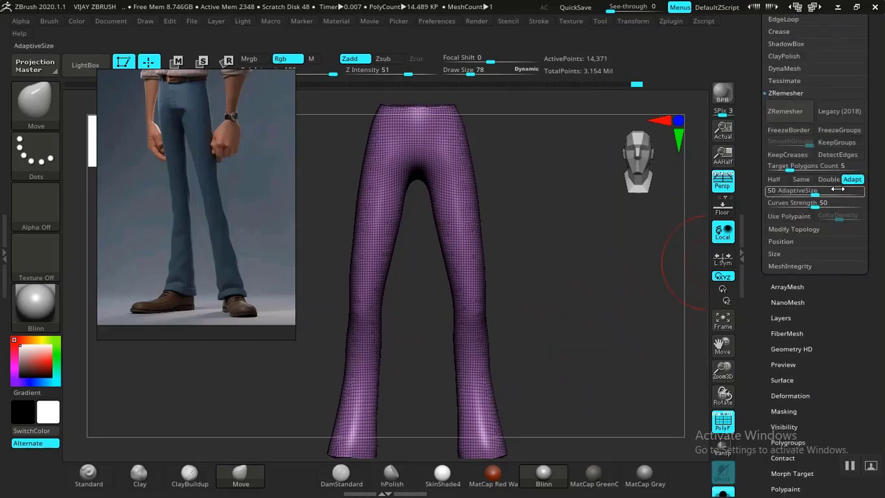
{"action": "left_click", "coordinate": [830, 156]}
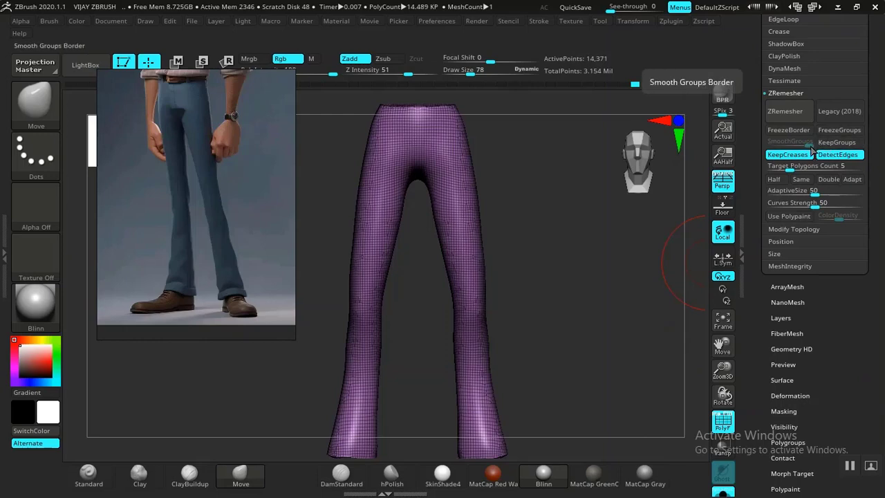
{"action": "left_click_drag", "start_coordinate": [569, 258], "coordinate": [625, 302]}
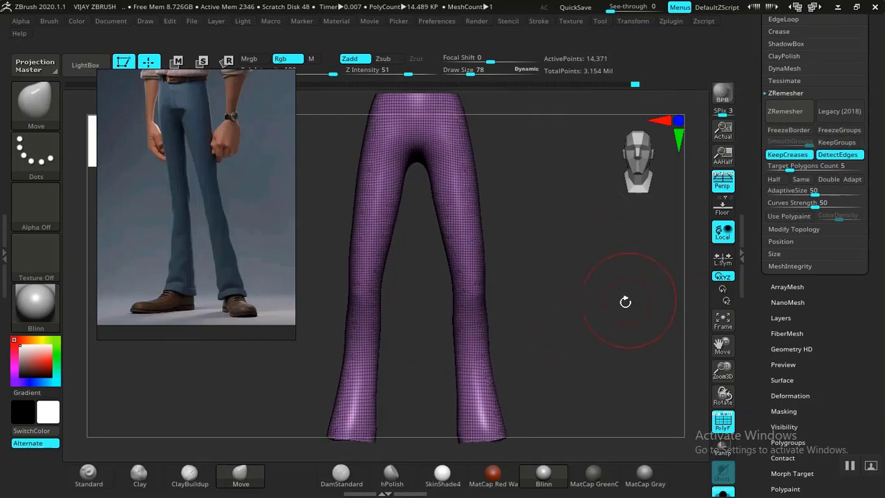
{"action": "mouse_move", "coordinate": [536, 291]}
{"action": "left_mouse_down"}
{"action": "mouse_move", "coordinate": [547, 285]}
{"action": "mouse_move", "coordinate": [556, 303]}
{"action": "mouse_move", "coordinate": [525, 282]}
{"action": "left_mouse_up"}
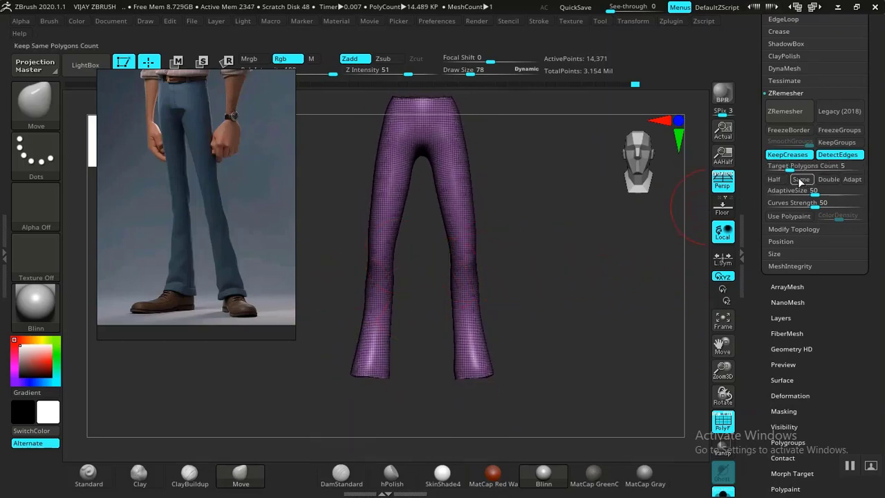
Examine the belt, fly and pocket details of the jeans in the reference image.
{"action": "left_click_drag", "start_coordinate": [643, 237], "coordinate": [614, 302]}
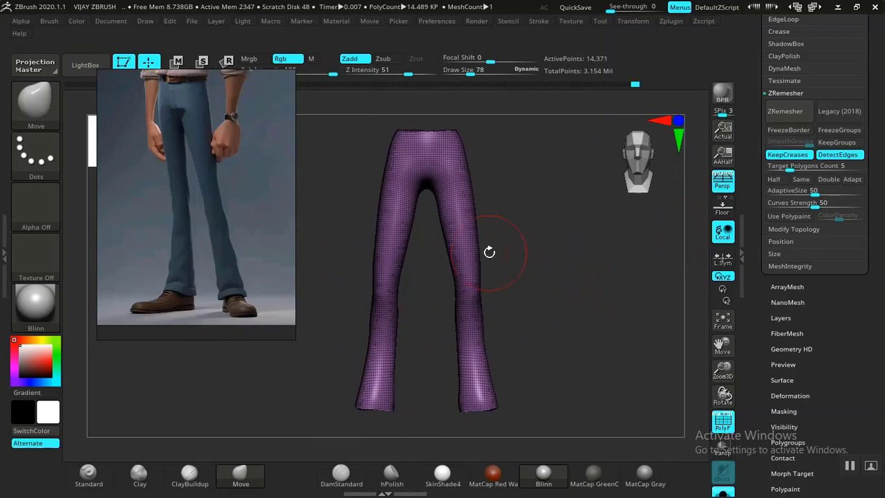
{"action": "mouse_move", "coordinate": [196, 212]}
{"action": "right_mouse_down"}
{"action": "mouse_move", "coordinate": [196, 236]}
{"action": "mouse_move", "coordinate": [207, 205]}
{"action": "right_mouse_up"}
{"action": "middle_click_drag", "start_coordinate": [210, 213], "coordinate": [205, 249]}
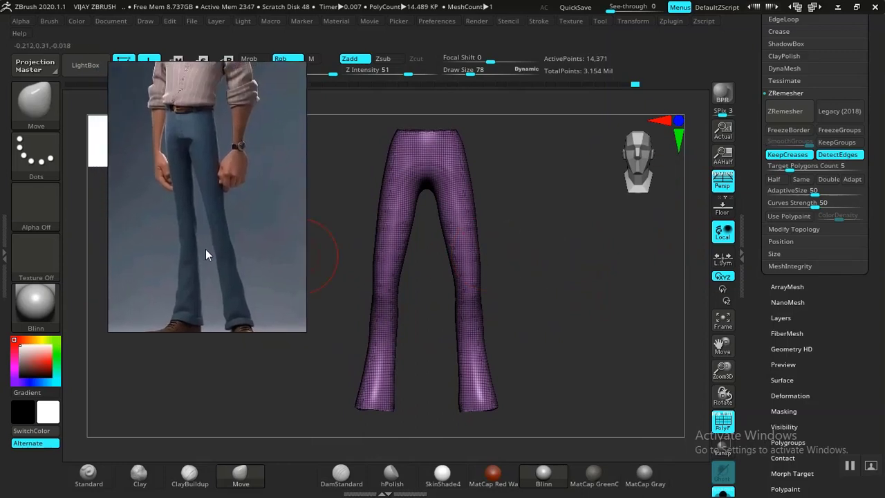
{"action": "scroll", "coordinate": [223, 224], "scroll_direction": "up", "scroll_amount": 6}
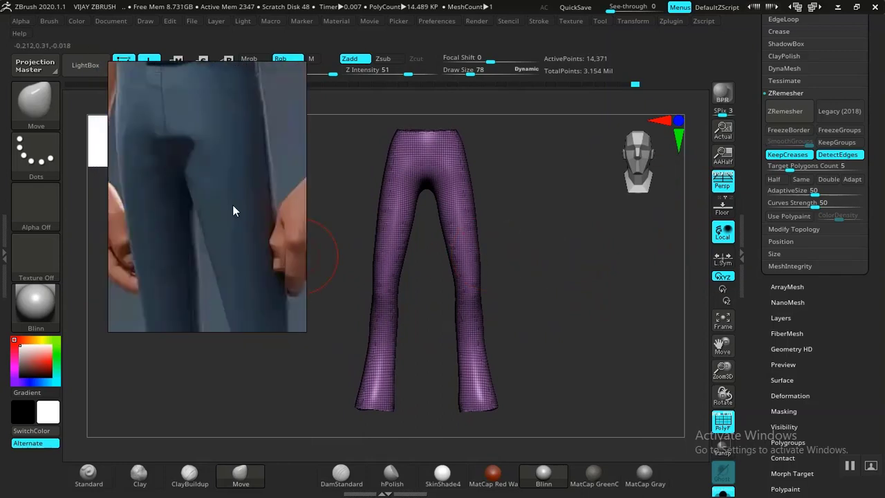
{"action": "scroll", "coordinate": [221, 172], "scroll_direction": "up", "scroll_amount": 5}
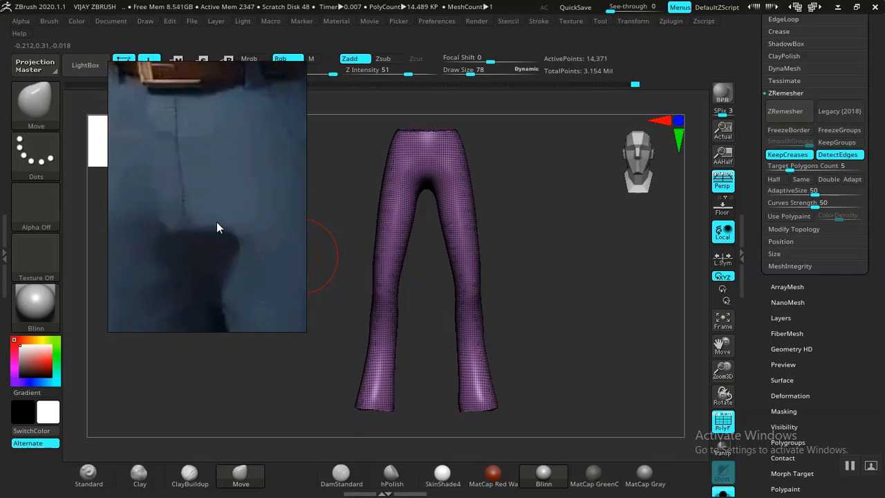
{"action": "scroll", "coordinate": [214, 210], "scroll_direction": "down", "scroll_amount": 8}
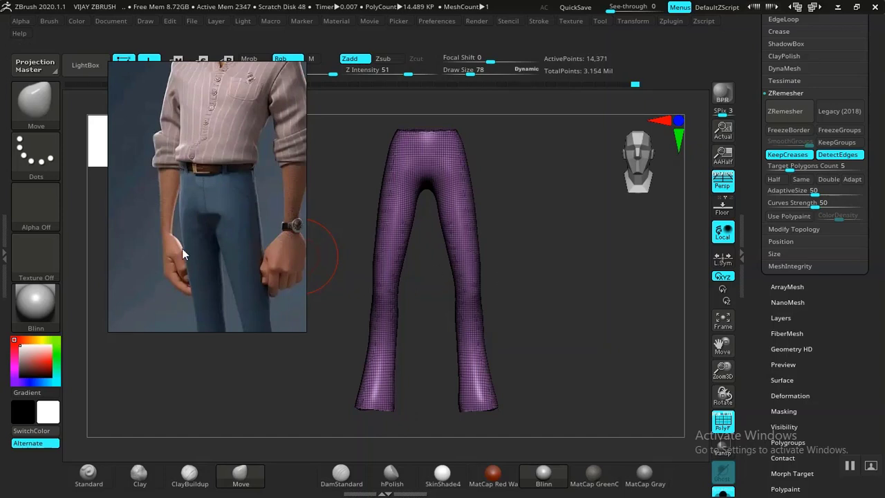
{"action": "scroll", "coordinate": [181, 243], "scroll_direction": "up", "scroll_amount": 5}
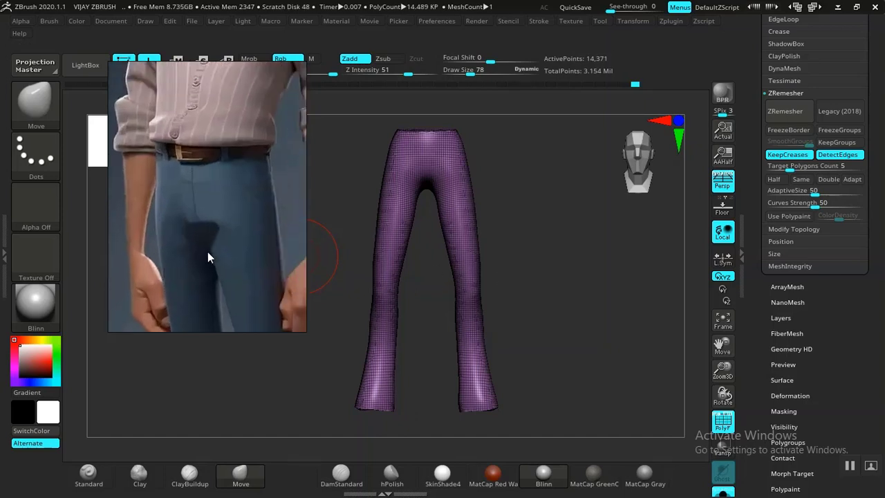
{"action": "left_click_drag", "start_coordinate": [215, 220], "coordinate": [219, 272]}
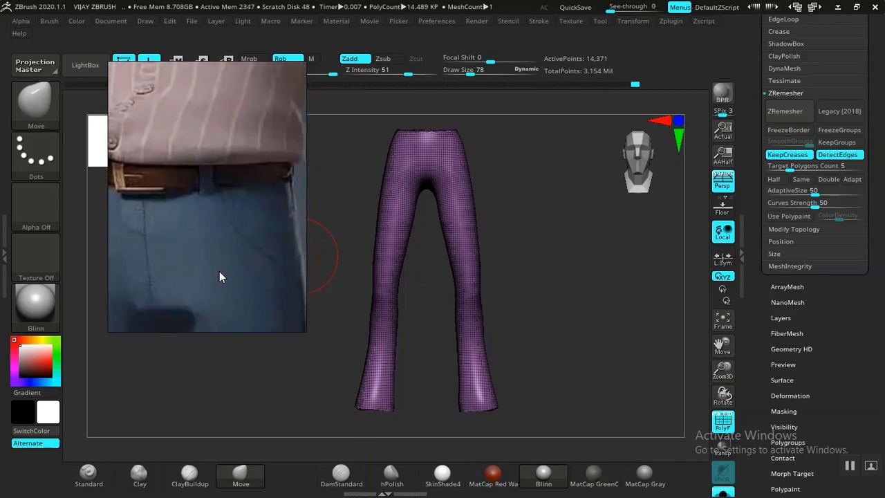
{"action": "left_click_drag", "start_coordinate": [526, 253], "coordinate": [496, 284]}
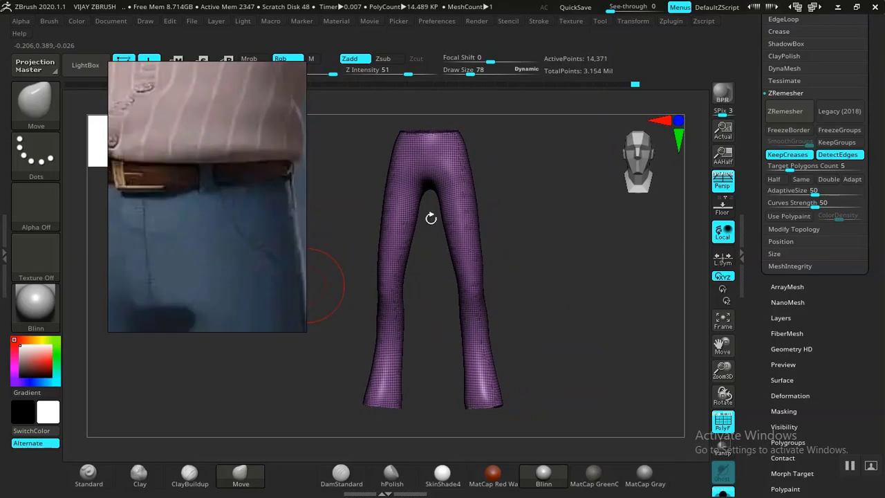
{"action": "left_click_drag", "start_coordinate": [572, 218], "coordinate": [540, 285], "text": "alt"}
{"action": "left_click_drag", "start_coordinate": [595, 261], "coordinate": [583, 339]}
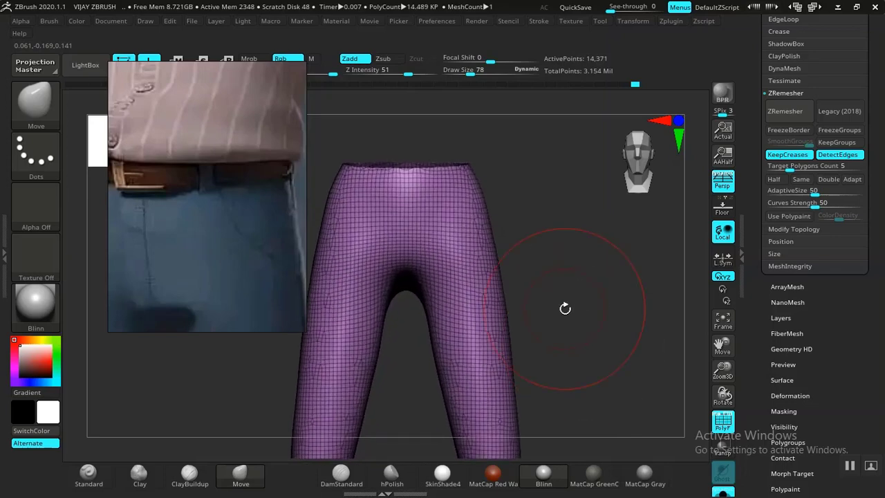
{"action": "left_click_drag", "start_coordinate": [593, 283], "coordinate": [539, 283]}
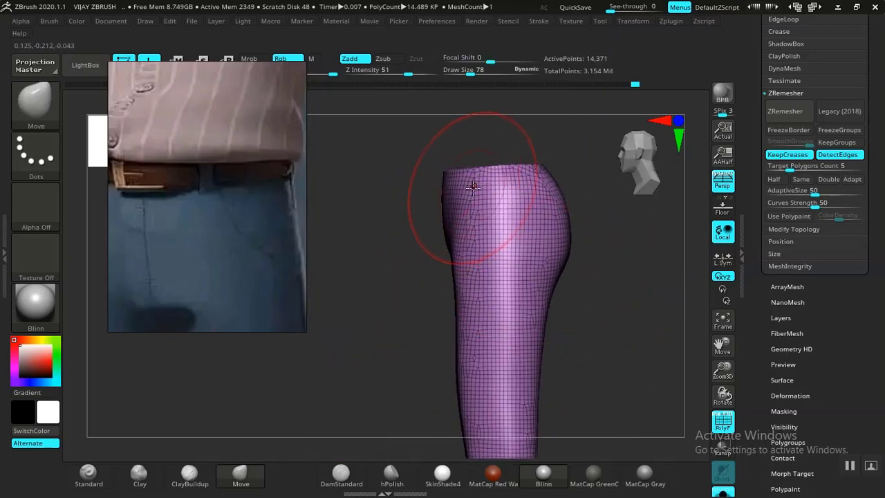
{"action": "key", "text": "ctrl"}
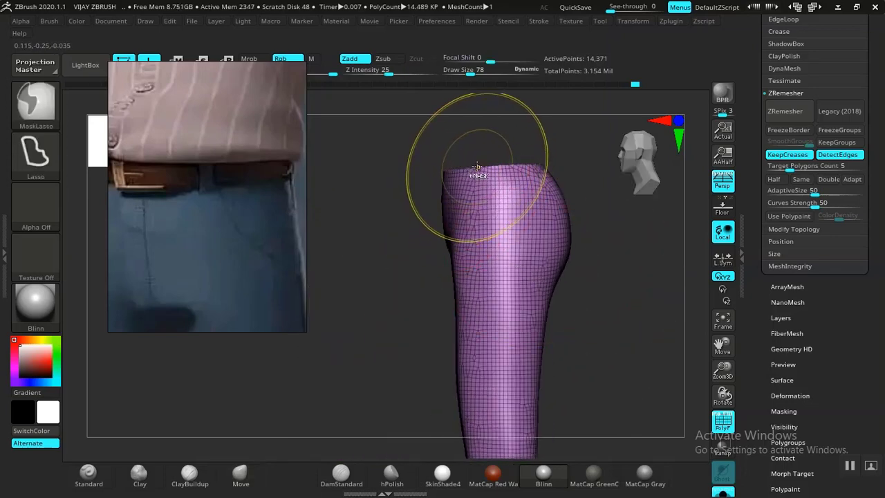
{"action": "left_click_drag", "start_coordinate": [483, 144], "coordinate": [535, 143], "text": "shift"}
{"action": "key", "text": "ctrl"}
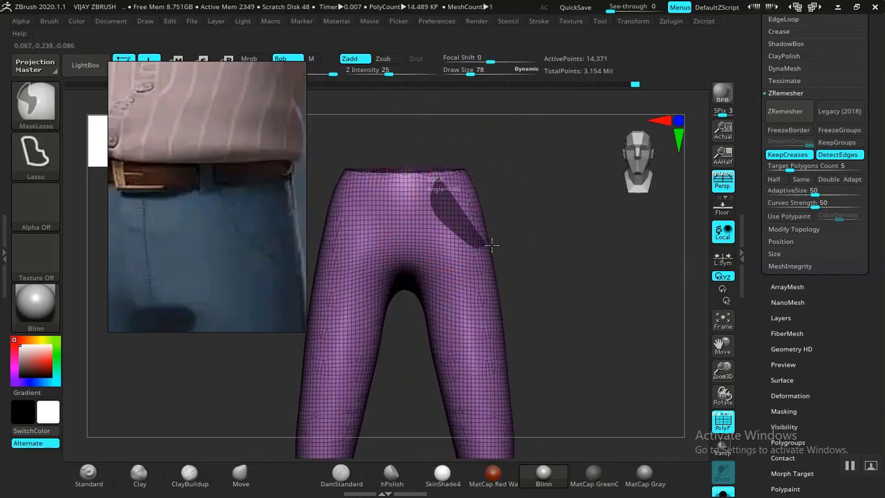
{"action": "left_click_drag", "start_coordinate": [491, 245], "coordinate": [538, 166], "text": "ctrl"}
{"action": "mouse_move", "coordinate": [588, 224]}
{"action": "left_mouse_down"}
{"action": "mouse_move", "coordinate": [530, 228]}
{"action": "mouse_move", "coordinate": [545, 229]}
{"action": "left_mouse_up"}
{"action": "mouse_move", "coordinate": [609, 198]}
{"action": "left_mouse_down", "text": "ctrl"}
{"action": "mouse_move", "coordinate": [513, 147]}
{"action": "mouse_move", "coordinate": [483, 208]}
{"action": "mouse_move", "coordinate": [518, 349]}
{"action": "mouse_move", "coordinate": [617, 384]}
{"action": "left_mouse_up", "text": "ctrl"}
{"action": "mouse_move", "coordinate": [636, 291]}
{"action": "left_mouse_down"}
{"action": "mouse_move", "coordinate": [692, 283]}
{"action": "mouse_move", "coordinate": [656, 298]}
{"action": "mouse_move", "coordinate": [632, 296]}
{"action": "left_mouse_up"}
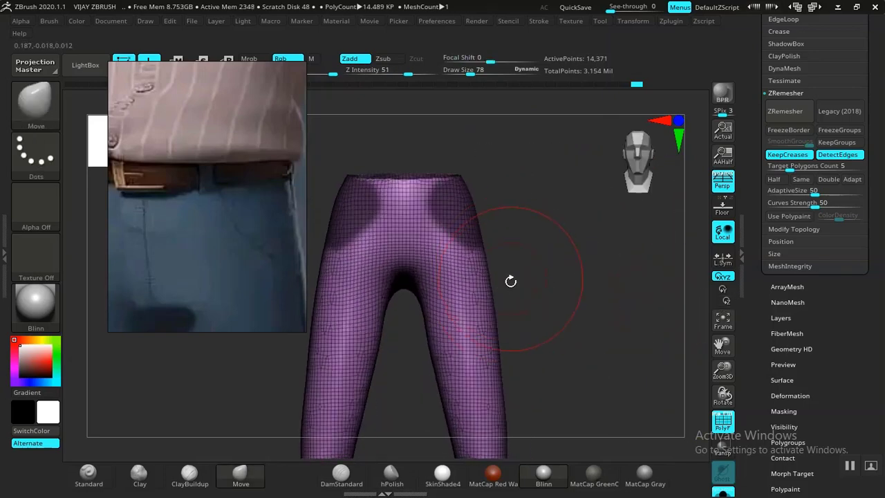
{"action": "left_click_drag", "start_coordinate": [510, 281], "coordinate": [598, 278]}
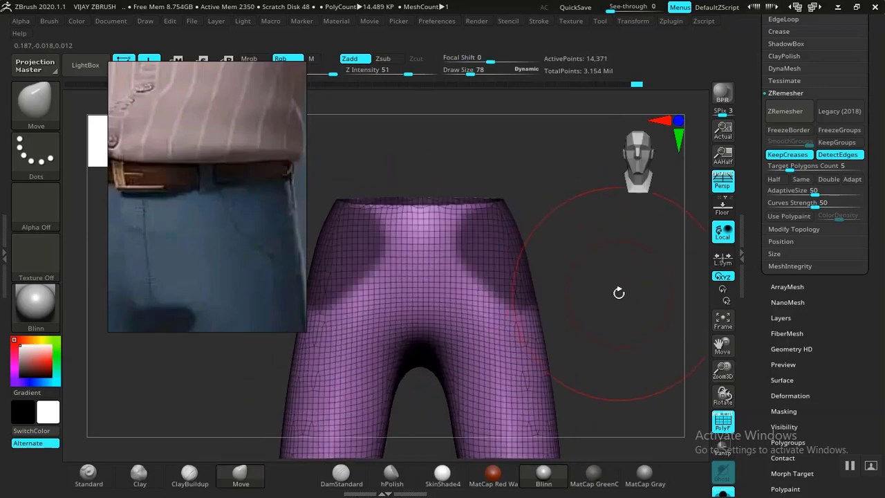
{"action": "mouse_move", "coordinate": [619, 307]}
{"action": "left_mouse_down", "text": "ctrl"}
{"action": "mouse_move", "coordinate": [643, 302]}
{"action": "mouse_move", "coordinate": [577, 308]}
{"action": "left_mouse_up", "text": "ctrl"}
Hide the polyframe, set the brush's Draw Size to 9 and move the reference image clear of the model.
{"action": "key", "text": "shift+f"}
{"action": "key", "text": "space"}
{"action": "mouse_move", "coordinate": [575, 273]}
{"action": "left_mouse_down"}
{"action": "mouse_move", "coordinate": [551, 281]}
{"action": "mouse_move", "coordinate": [621, 316]}
{"action": "mouse_move", "coordinate": [639, 315]}
{"action": "left_mouse_up"}
{"action": "left_click_drag", "start_coordinate": [146, 270], "coordinate": [774, 168]}
{"action": "left_click_drag", "start_coordinate": [207, 176], "coordinate": [192, 173]}
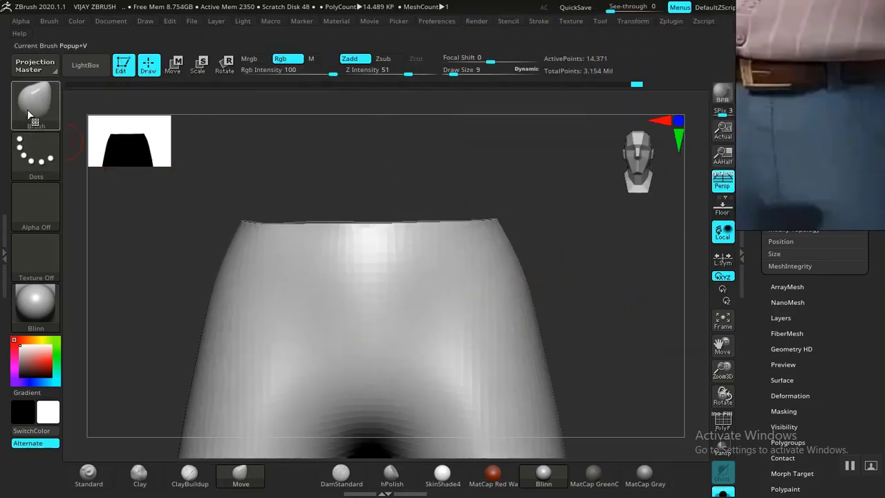
Lasso-mask the back half of the trousers from the side view and turn it into its own polygroup, with the polyframe shown.
{"action": "left_click_drag", "start_coordinate": [424, 167], "coordinate": [436, 173], "text": "alt"}
{"action": "left_click_drag", "start_coordinate": [570, 279], "coordinate": [540, 248]}
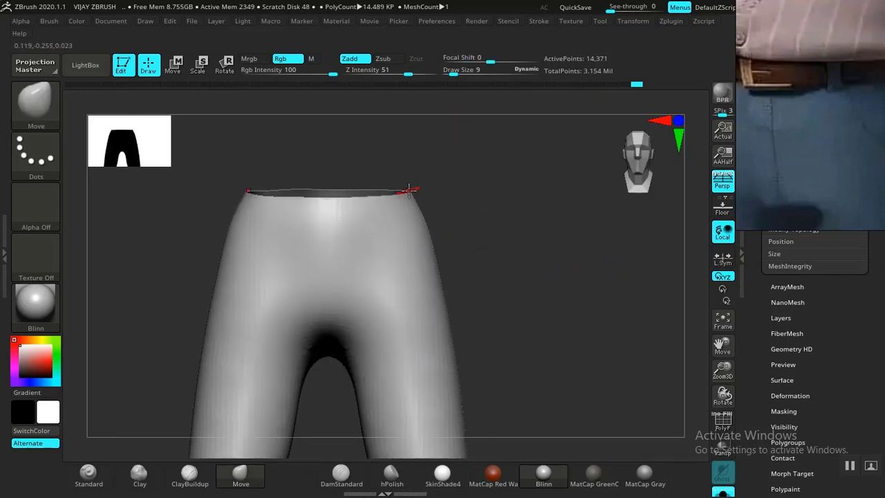
{"action": "left_click_drag", "start_coordinate": [409, 191], "coordinate": [452, 240]}
{"action": "key", "text": "ctrl"}
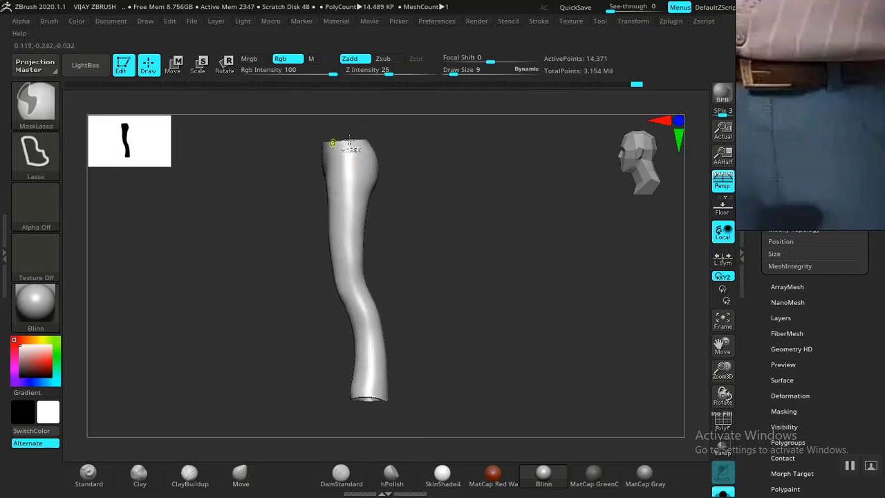
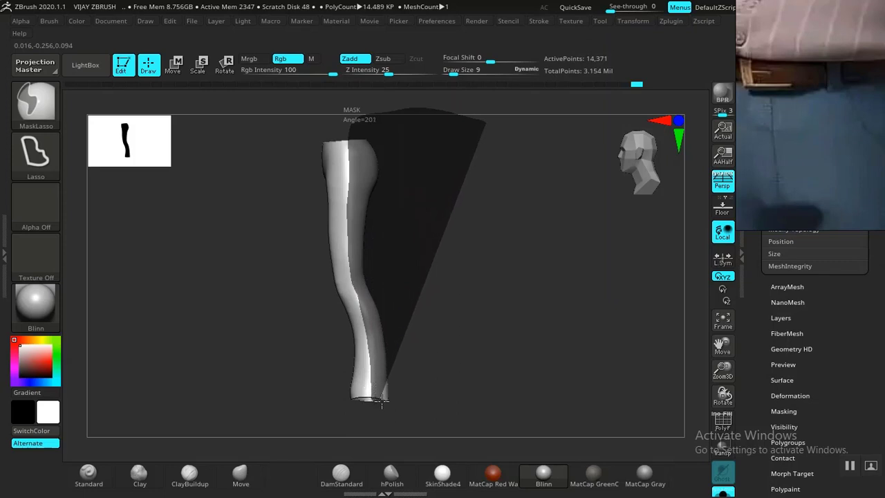
{"action": "left_click_drag", "start_coordinate": [406, 401], "coordinate": [487, 401], "text": "ctrl"}
{"action": "mouse_move", "coordinate": [498, 364]}
{"action": "left_mouse_down"}
{"action": "mouse_move", "coordinate": [520, 338]}
{"action": "mouse_move", "coordinate": [502, 338]}
{"action": "mouse_move", "coordinate": [510, 377]}
{"action": "mouse_move", "coordinate": [525, 245]}
{"action": "mouse_move", "coordinate": [551, 334]}
{"action": "mouse_move", "coordinate": [508, 302]}
{"action": "mouse_move", "coordinate": [528, 241]}
{"action": "mouse_move", "coordinate": [524, 209]}
{"action": "mouse_move", "coordinate": [533, 292]}
{"action": "mouse_move", "coordinate": [560, 323]}
{"action": "left_mouse_up"}
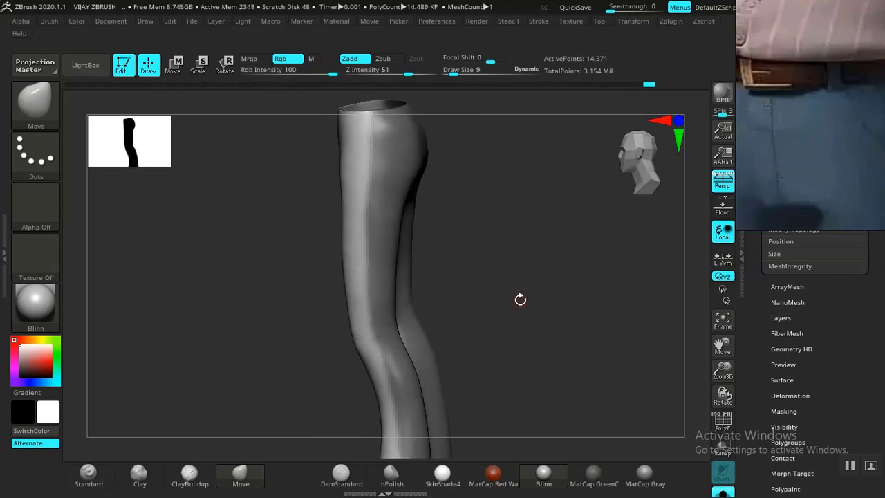
{"action": "left_click_drag", "start_coordinate": [521, 300], "coordinate": [572, 332]}
{"action": "key", "text": "shift+f"}
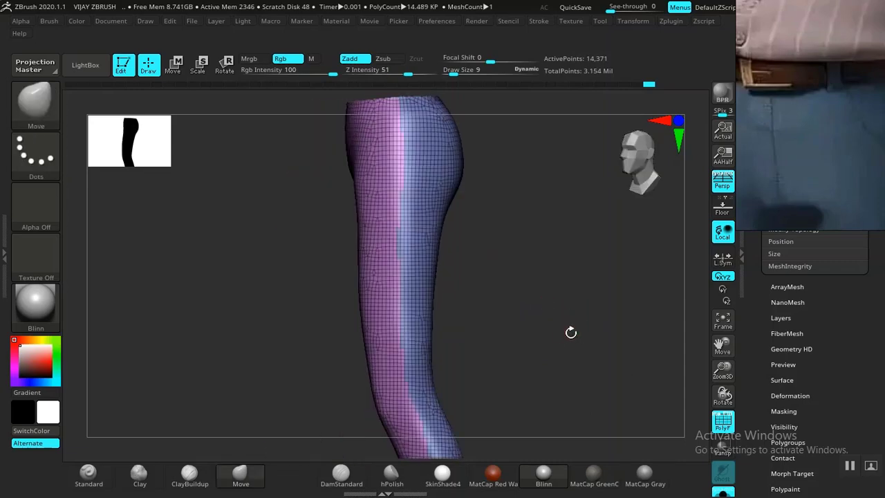
Isolate the trousers' front polygroup and try lasso-masking the pocket area at the upper hip from the side.
{"action": "left_click", "coordinate": [387, 324], "text": "ctrl+shift"}
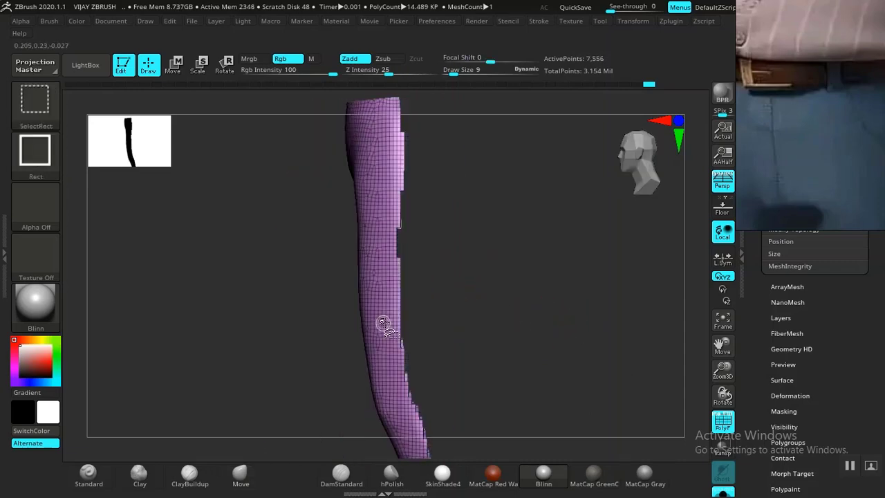
{"action": "mouse_move", "coordinate": [500, 304]}
{"action": "left_mouse_down", "text": "shift"}
{"action": "mouse_move", "coordinate": [547, 316]}
{"action": "mouse_move", "coordinate": [540, 328]}
{"action": "mouse_move", "coordinate": [504, 320]}
{"action": "mouse_move", "coordinate": [560, 305]}
{"action": "mouse_move", "coordinate": [485, 286]}
{"action": "left_mouse_up", "text": "shift"}
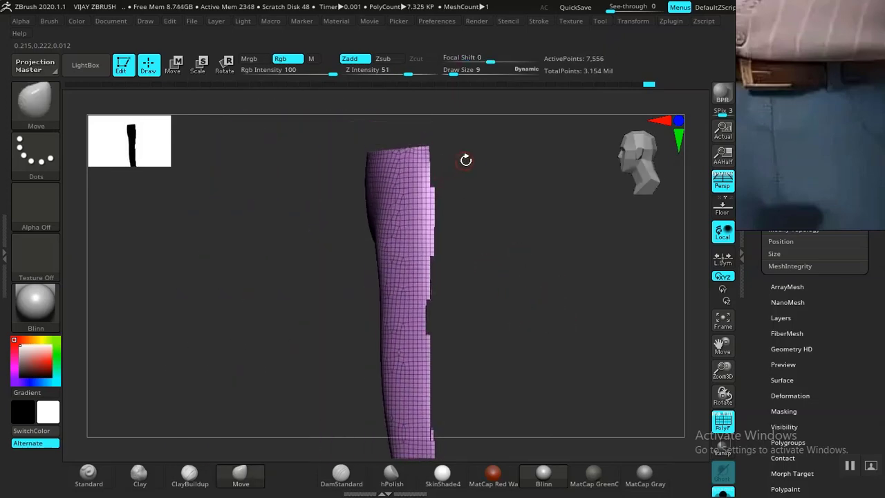
{"action": "key", "text": "ctrl"}
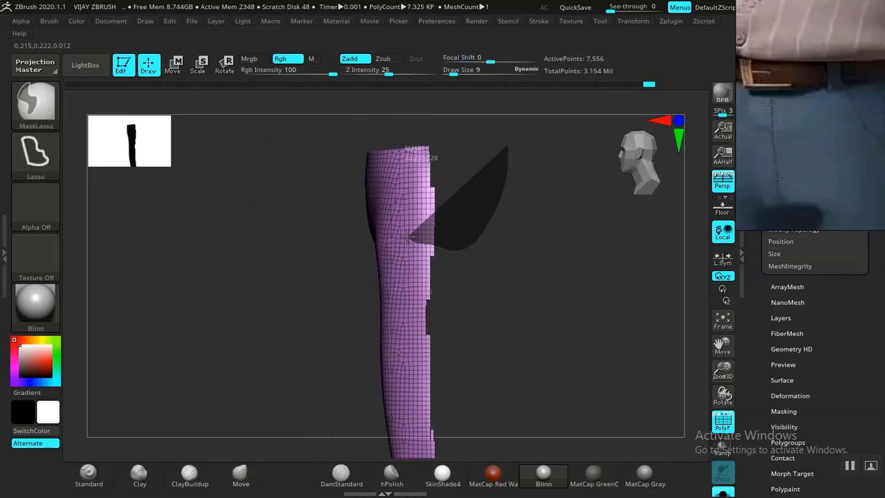
{"action": "mouse_move", "coordinate": [381, 197]}
{"action": "left_mouse_down", "text": "ctrl"}
{"action": "mouse_move", "coordinate": [508, 149]}
{"action": "mouse_move", "coordinate": [549, 172]}
{"action": "mouse_move", "coordinate": [473, 201]}
{"action": "left_mouse_up", "text": "ctrl"}
{"action": "left_click_drag", "start_coordinate": [496, 230], "coordinate": [530, 219]}
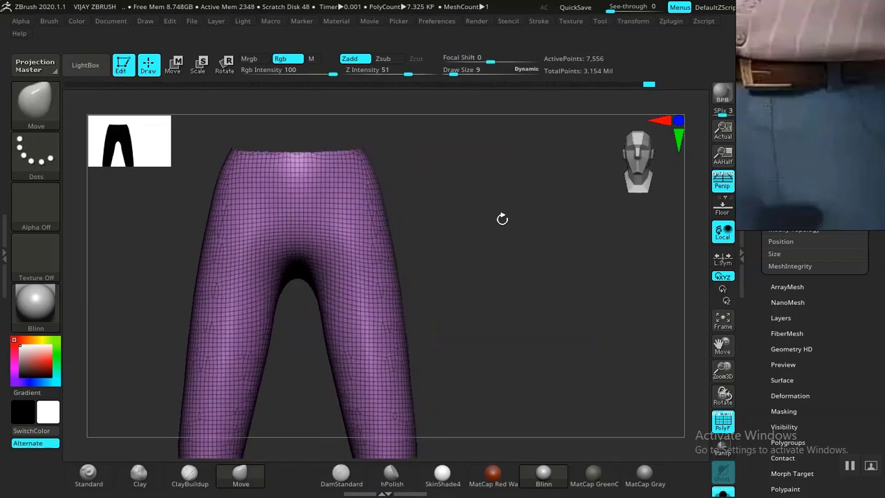
Lasso-mask curved pocket areas on both front hips following the reference, and assign them a polygroup with the whole trousers unhidden.
{"action": "key", "text": "ctrl"}
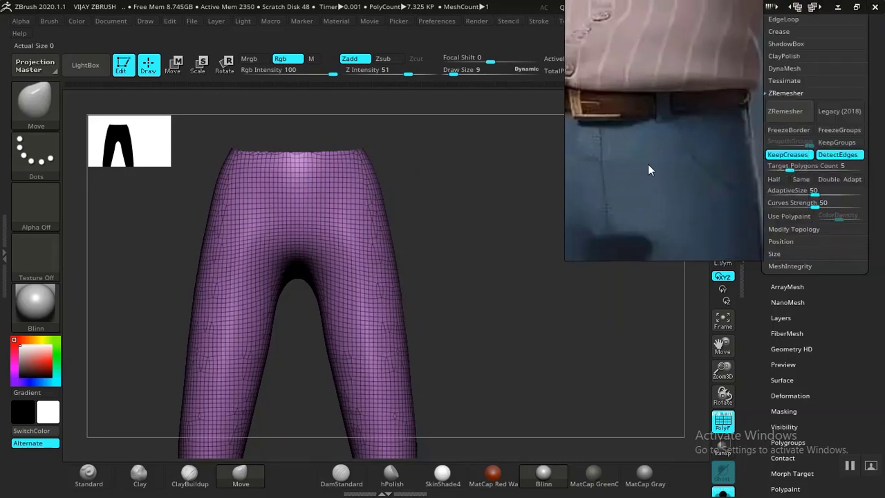
{"action": "mouse_move", "coordinate": [454, 229]}
{"action": "left_mouse_down"}
{"action": "mouse_move", "coordinate": [448, 240]}
{"action": "mouse_move", "coordinate": [389, 175]}
{"action": "mouse_move", "coordinate": [443, 188]}
{"action": "left_mouse_up"}
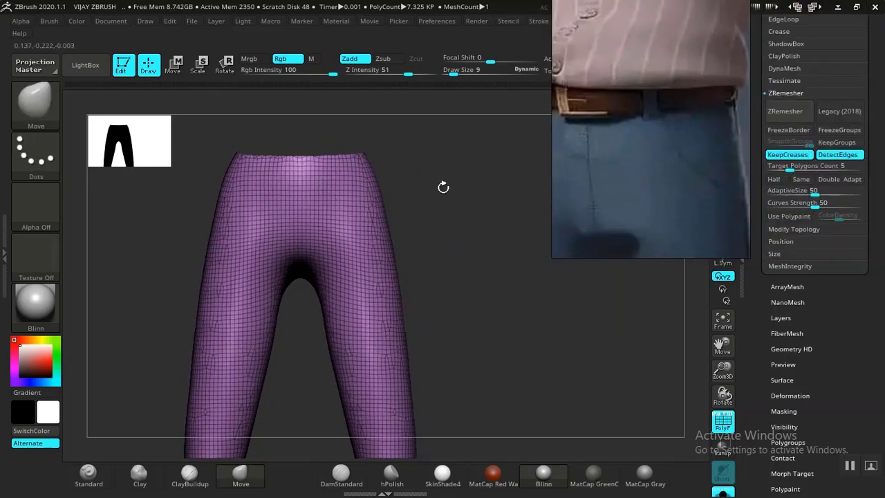
{"action": "key", "text": "ctrl"}
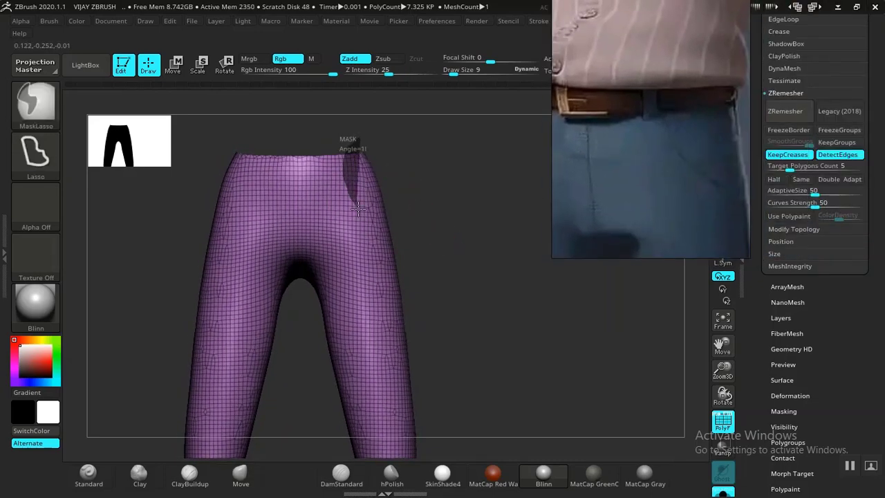
{"action": "mouse_move", "coordinate": [408, 198]}
{"action": "left_mouse_down", "text": "ctrl"}
{"action": "mouse_move", "coordinate": [500, 191]}
{"action": "mouse_move", "coordinate": [438, 199]}
{"action": "mouse_move", "coordinate": [490, 203]}
{"action": "mouse_move", "coordinate": [429, 186]}
{"action": "mouse_move", "coordinate": [470, 235]}
{"action": "mouse_move", "coordinate": [453, 217]}
{"action": "mouse_move", "coordinate": [484, 237]}
{"action": "mouse_move", "coordinate": [498, 330]}
{"action": "mouse_move", "coordinate": [476, 298]}
{"action": "mouse_move", "coordinate": [446, 284]}
{"action": "mouse_move", "coordinate": [454, 247]}
{"action": "mouse_move", "coordinate": [434, 231]}
{"action": "left_mouse_up", "text": "ctrl"}
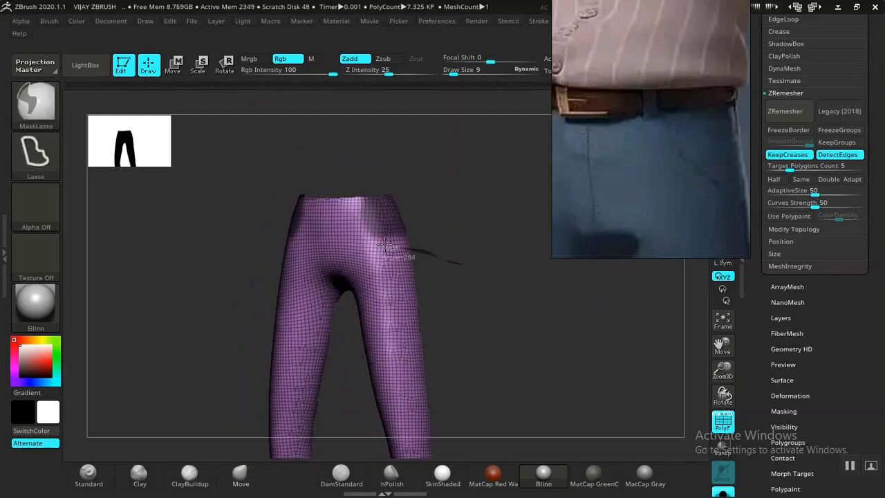
{"action": "left_click_drag", "start_coordinate": [374, 220], "coordinate": [429, 163], "text": "ctrl"}
{"action": "mouse_move", "coordinate": [470, 233]}
{"action": "left_mouse_down", "text": "shift"}
{"action": "mouse_move", "coordinate": [488, 243]}
{"action": "mouse_move", "coordinate": [416, 202]}
{"action": "mouse_move", "coordinate": [468, 251]}
{"action": "mouse_move", "coordinate": [505, 259]}
{"action": "mouse_move", "coordinate": [426, 259]}
{"action": "mouse_move", "coordinate": [486, 263]}
{"action": "mouse_move", "coordinate": [499, 249]}
{"action": "mouse_move", "coordinate": [486, 242]}
{"action": "mouse_move", "coordinate": [490, 249]}
{"action": "mouse_move", "coordinate": [450, 275]}
{"action": "mouse_move", "coordinate": [470, 247]}
{"action": "mouse_move", "coordinate": [483, 250]}
{"action": "mouse_move", "coordinate": [504, 316]}
{"action": "mouse_move", "coordinate": [530, 336]}
{"action": "mouse_move", "coordinate": [512, 262]}
{"action": "mouse_move", "coordinate": [510, 292]}
{"action": "mouse_move", "coordinate": [530, 328]}
{"action": "mouse_move", "coordinate": [491, 314]}
{"action": "mouse_move", "coordinate": [484, 283]}
{"action": "mouse_move", "coordinate": [514, 320]}
{"action": "mouse_move", "coordinate": [506, 366]}
{"action": "mouse_move", "coordinate": [520, 318]}
{"action": "mouse_move", "coordinate": [532, 320]}
{"action": "mouse_move", "coordinate": [496, 312]}
{"action": "mouse_move", "coordinate": [599, 314]}
{"action": "mouse_move", "coordinate": [253, 322]}
{"action": "mouse_move", "coordinate": [514, 325]}
{"action": "left_mouse_up", "text": "shift"}
{"action": "key", "text": "ctrl+w"}
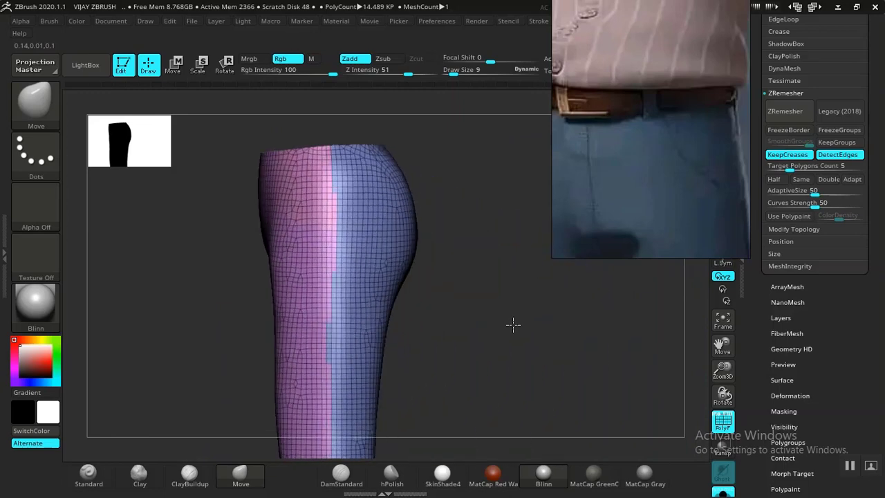
Duplicate the TROUSERS subtool and make the original TROUSERS subtool active again.
{"action": "left_click_drag", "start_coordinate": [493, 288], "coordinate": [696, 223]}
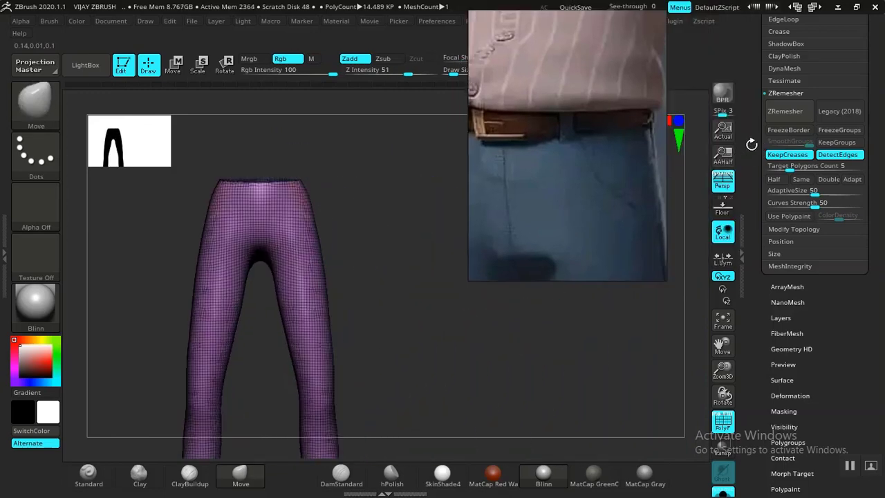
{"action": "left_click_drag", "start_coordinate": [764, 144], "coordinate": [777, 171]}
{"action": "left_click", "coordinate": [779, 95]}
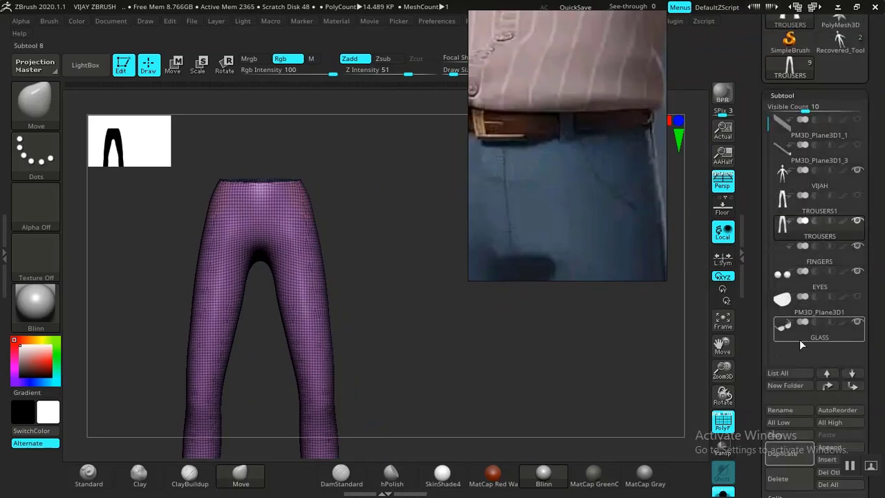
{"action": "left_click", "coordinate": [747, 367]}
{"action": "left_click_drag", "start_coordinate": [763, 423], "coordinate": [773, 380]}
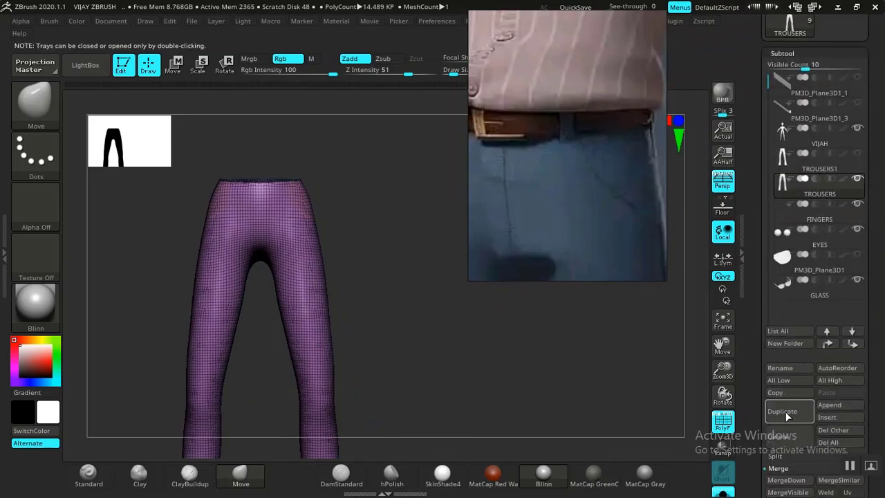
{"action": "left_click", "coordinate": [783, 411]}
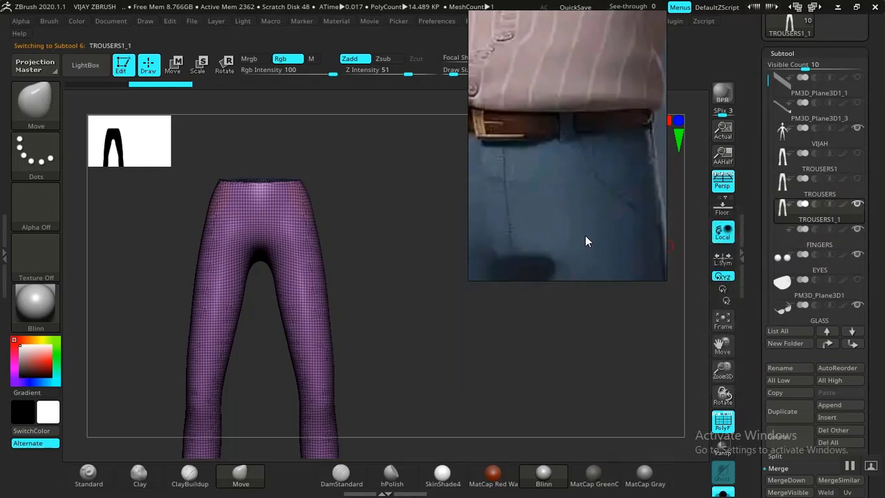
{"action": "left_click", "coordinate": [823, 198]}
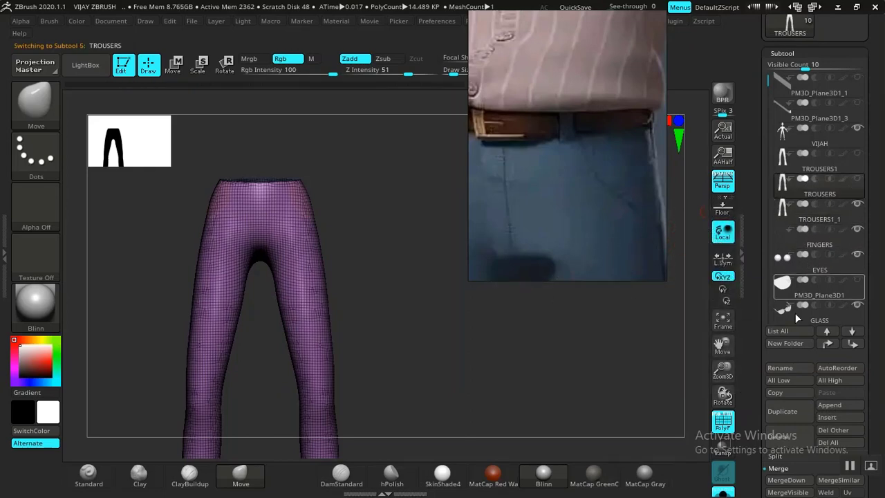
{"action": "left_click_drag", "start_coordinate": [752, 448], "coordinate": [754, 396]}
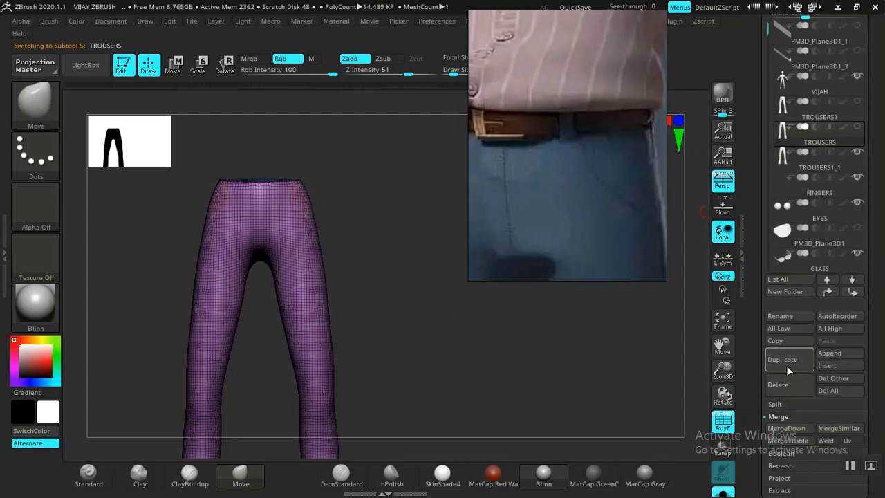
Rename the active TROUSERS subtool to POCKET.
{"action": "left_click", "coordinate": [782, 317]}
{"action": "type", "text": "P"}
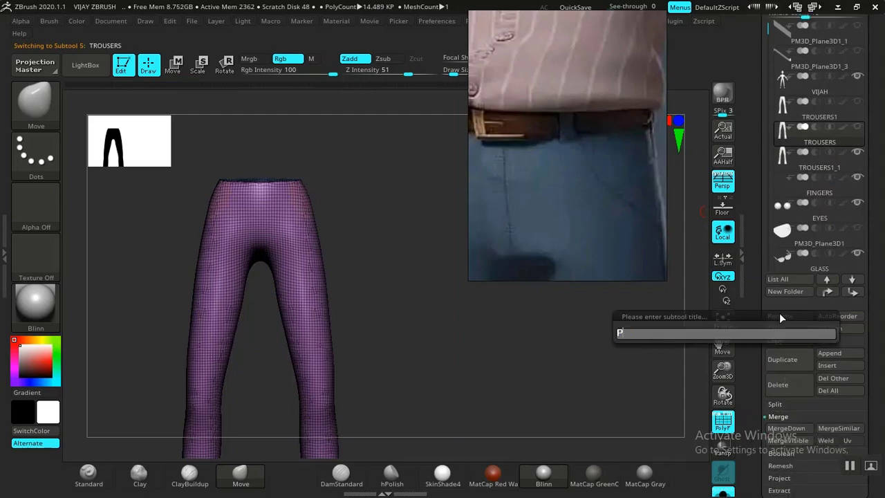
{"action": "type", "text": "OCKET"}
{"action": "key", "text": "Return"}
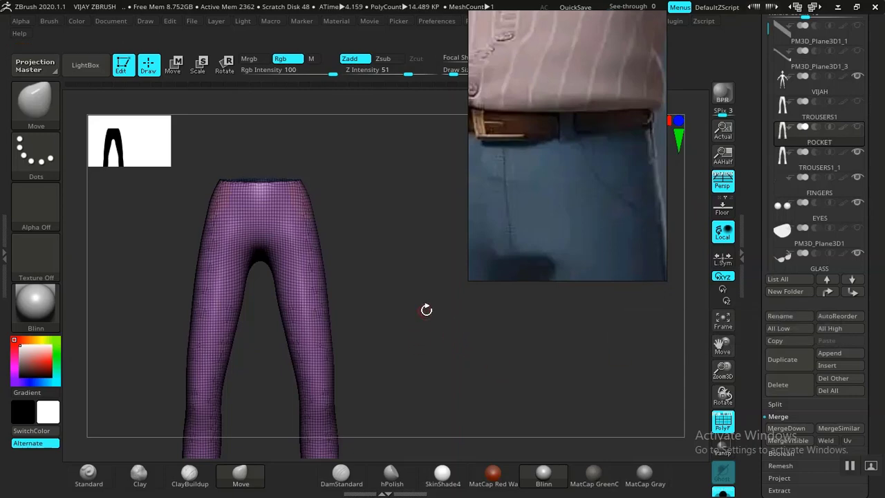
Undo the pocket polygrouping and the unhiding, back to the isolated front half with both hip pockets masked.
{"action": "left_click_drag", "start_coordinate": [426, 310], "coordinate": [513, 381], "text": "alt"}
{"action": "mouse_move", "coordinate": [459, 340]}
{"action": "left_mouse_down", "text": "alt"}
{"action": "mouse_move", "coordinate": [531, 387]}
{"action": "mouse_move", "coordinate": [554, 361]}
{"action": "mouse_move", "coordinate": [510, 369]}
{"action": "mouse_move", "coordinate": [494, 340]}
{"action": "mouse_move", "coordinate": [502, 357]}
{"action": "mouse_move", "coordinate": [510, 324]}
{"action": "mouse_move", "coordinate": [490, 312]}
{"action": "mouse_move", "coordinate": [470, 315]}
{"action": "mouse_move", "coordinate": [546, 319]}
{"action": "mouse_move", "coordinate": [533, 318]}
{"action": "left_mouse_up", "text": "alt"}
{"action": "key", "text": "ctrl"}
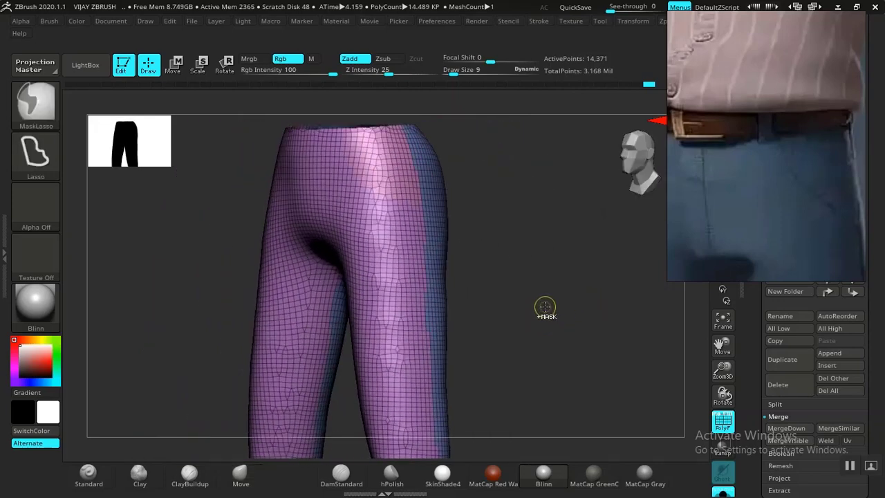
{"action": "key", "text": "ctrl+z"}
{"action": "key", "text": "ctrl+z"}
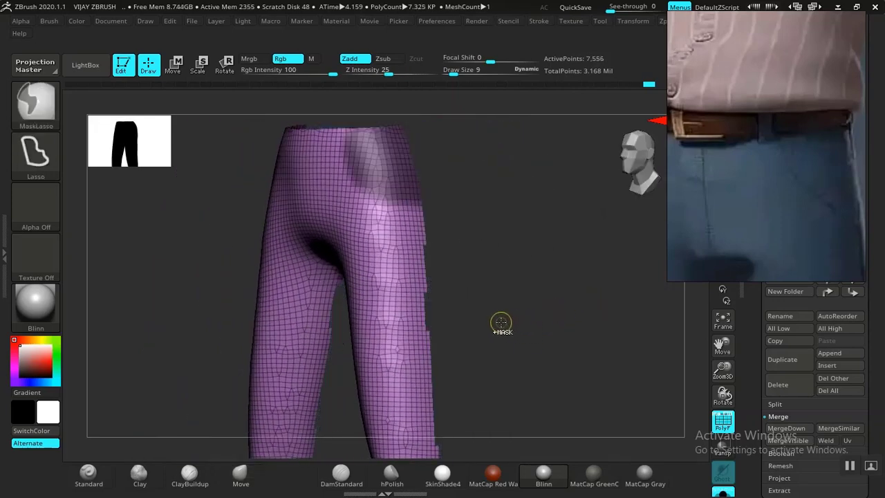
{"action": "mouse_move", "coordinate": [504, 318]}
{"action": "left_mouse_down"}
{"action": "mouse_move", "coordinate": [552, 295]}
{"action": "mouse_move", "coordinate": [545, 287]}
{"action": "mouse_move", "coordinate": [609, 307]}
{"action": "mouse_move", "coordinate": [542, 291]}
{"action": "mouse_move", "coordinate": [565, 270]}
{"action": "mouse_move", "coordinate": [594, 295]}
{"action": "mouse_move", "coordinate": [557, 268]}
{"action": "left_mouse_up"}
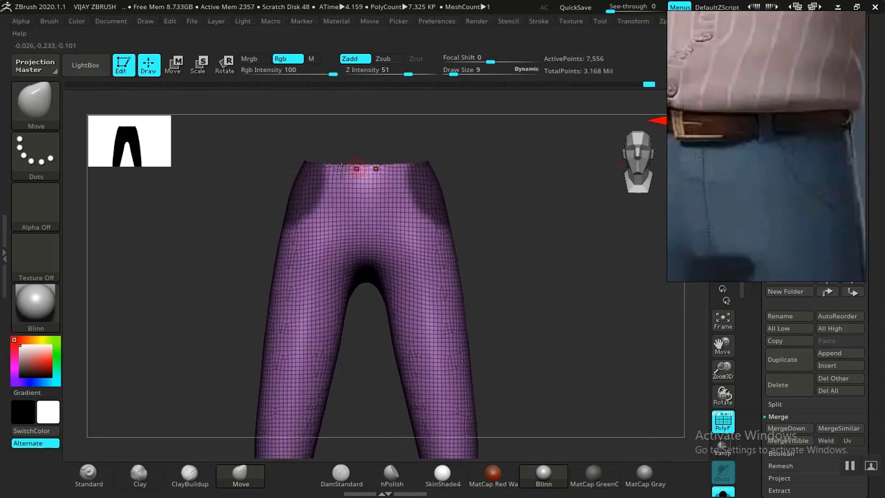
Try a rectangular mask with the MaskRect brush across the waistband strip of the front half, and undo it.
{"action": "key", "text": "ctrl"}
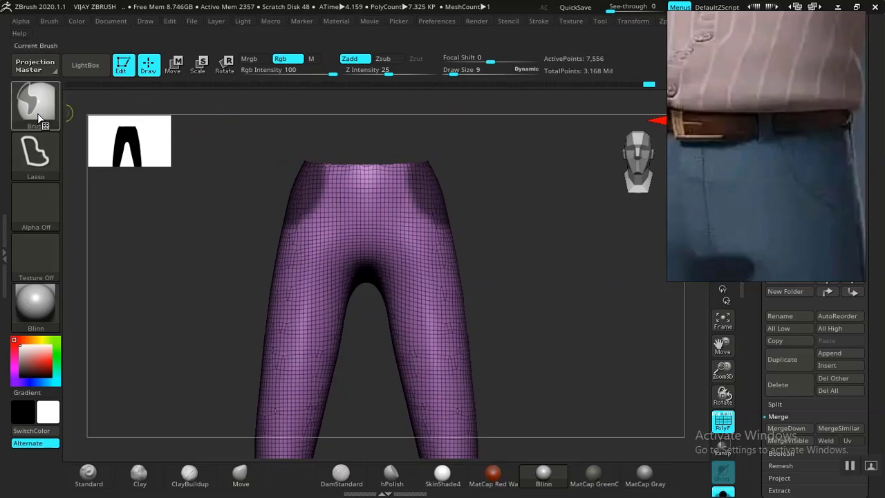
{"action": "key", "text": "ctrl+b"}
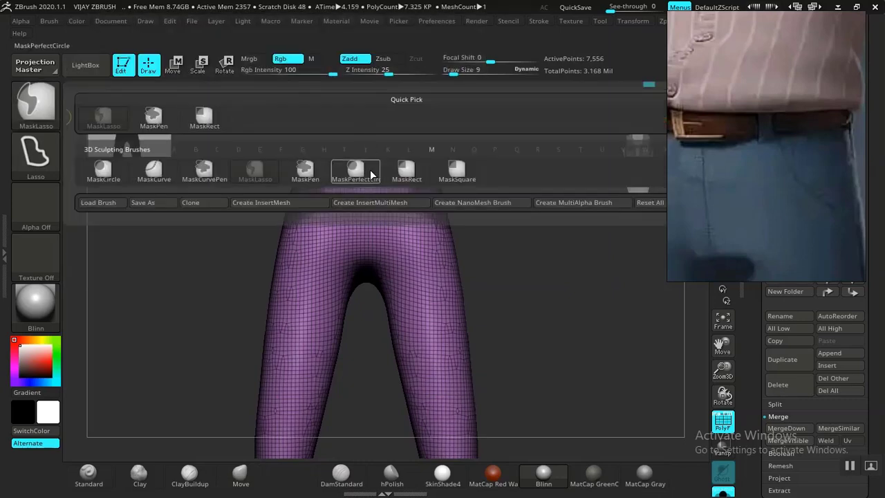
{"action": "left_click", "coordinate": [407, 173]}
{"action": "left_click_drag", "start_coordinate": [230, 119], "coordinate": [533, 180], "text": "ctrl"}
{"action": "key", "text": "ctrl+z"}
Compare the masked hip pockets and waistband with the reference, zoomed out to the shirt and trousers.
{"action": "left_click_drag", "start_coordinate": [532, 275], "coordinate": [479, 238], "text": "alt"}
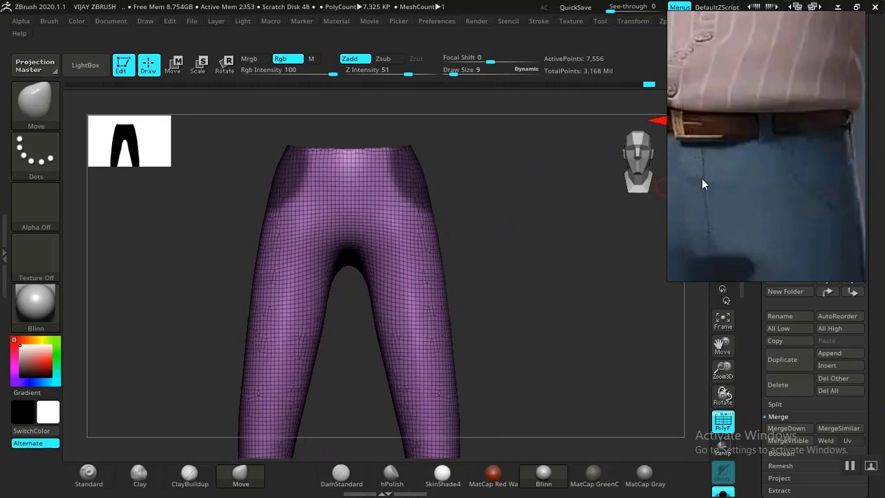
{"action": "scroll", "coordinate": [823, 191], "scroll_direction": "down", "scroll_amount": 5}
{"action": "middle_click_drag", "start_coordinate": [822, 191], "coordinate": [771, 159]}
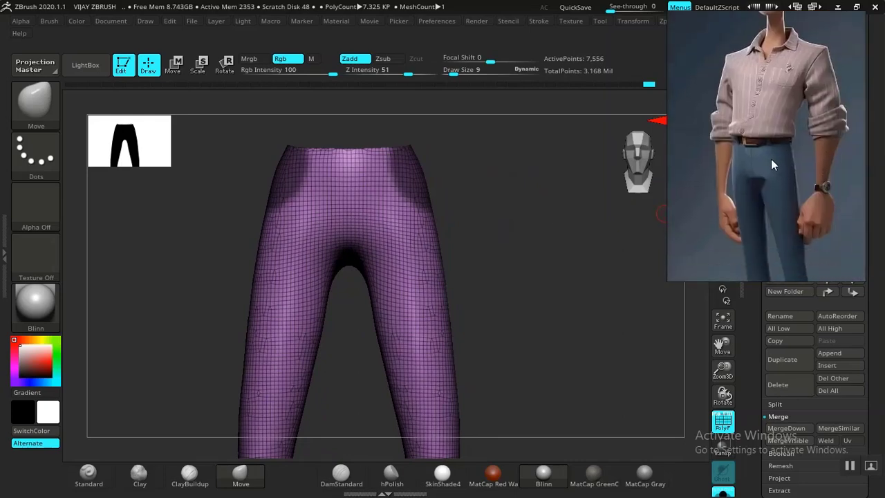
{"action": "left_click_drag", "start_coordinate": [571, 278], "coordinate": [527, 290]}
{"action": "mouse_move", "coordinate": [535, 250]}
{"action": "left_mouse_down"}
{"action": "mouse_move", "coordinate": [514, 246]}
{"action": "mouse_move", "coordinate": [517, 220]}
{"action": "left_mouse_up"}
{"action": "key", "text": "ctrl"}
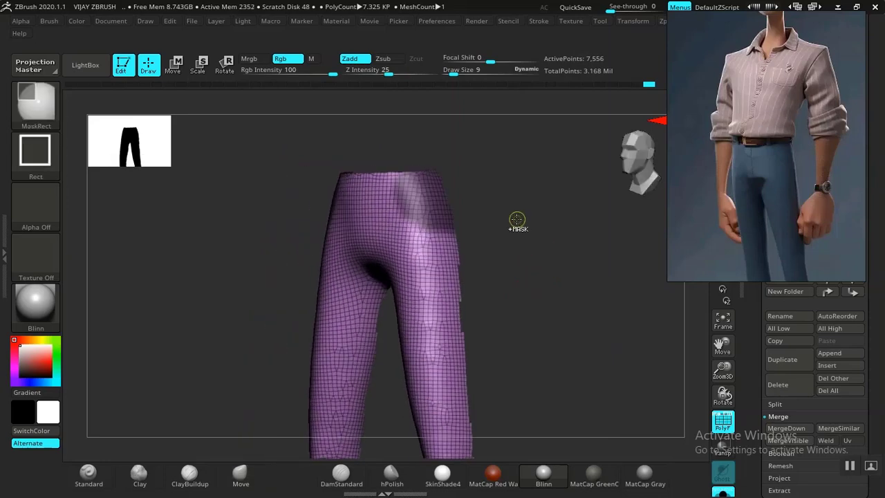
{"action": "left_click_drag", "start_coordinate": [475, 248], "coordinate": [476, 249], "text": "ctrl"}
{"action": "key", "text": "ctrl+z"}
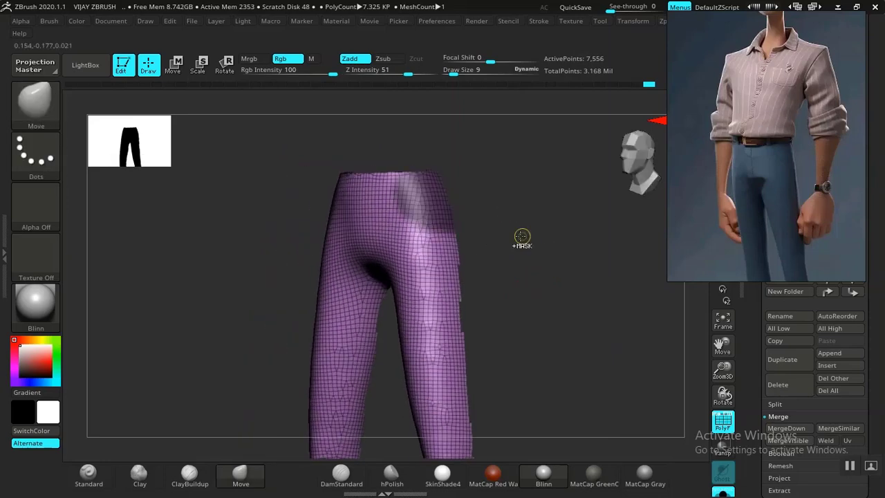
Try the MaskLasso brush beside the outer hip and along the waist edge to adjust the pocket masks.
{"action": "left_click", "coordinate": [38, 111]}
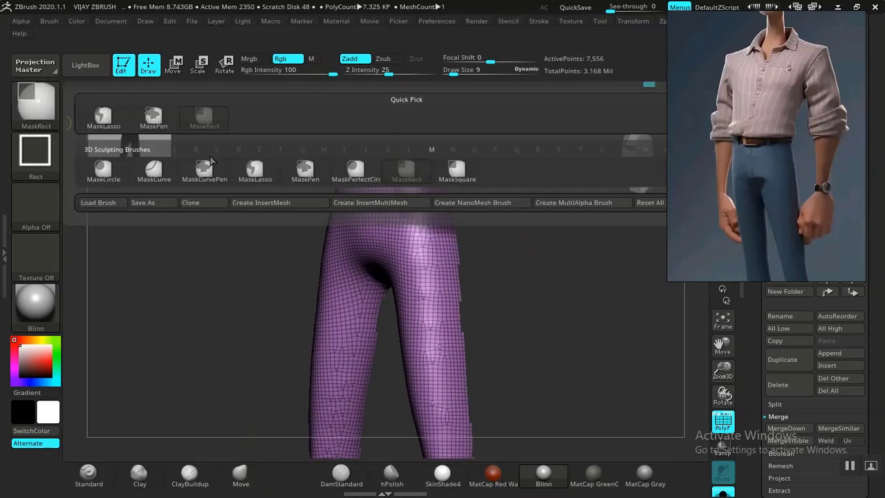
{"action": "left_click", "coordinate": [256, 174]}
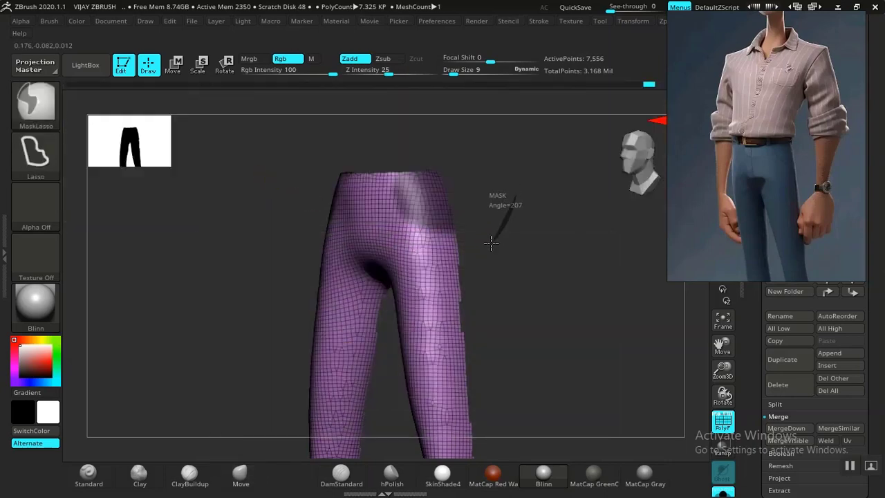
{"action": "mouse_move", "coordinate": [491, 242]}
{"action": "left_mouse_down", "text": "ctrl"}
{"action": "mouse_move", "coordinate": [418, 232]}
{"action": "mouse_move", "coordinate": [406, 208]}
{"action": "mouse_move", "coordinate": [415, 166]}
{"action": "mouse_move", "coordinate": [443, 162]}
{"action": "left_mouse_up", "text": "ctrl"}
{"action": "mouse_move", "coordinate": [532, 201]}
{"action": "left_mouse_down"}
{"action": "mouse_move", "coordinate": [552, 197]}
{"action": "mouse_move", "coordinate": [469, 200]}
{"action": "left_mouse_up"}
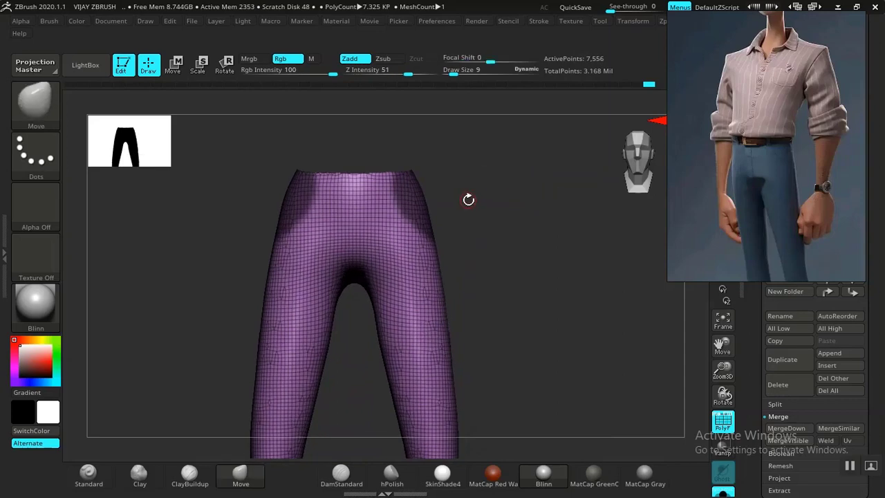
{"action": "mouse_move", "coordinate": [510, 251]}
{"action": "left_mouse_down"}
{"action": "mouse_move", "coordinate": [565, 251]}
{"action": "mouse_move", "coordinate": [509, 255]}
{"action": "mouse_move", "coordinate": [528, 237]}
{"action": "mouse_move", "coordinate": [555, 321]}
{"action": "mouse_move", "coordinate": [502, 247]}
{"action": "mouse_move", "coordinate": [518, 272]}
{"action": "mouse_move", "coordinate": [500, 274]}
{"action": "mouse_move", "coordinate": [538, 281]}
{"action": "mouse_move", "coordinate": [521, 302]}
{"action": "mouse_move", "coordinate": [491, 297]}
{"action": "mouse_move", "coordinate": [478, 308]}
{"action": "mouse_move", "coordinate": [553, 292]}
{"action": "mouse_move", "coordinate": [540, 241]}
{"action": "left_mouse_up"}
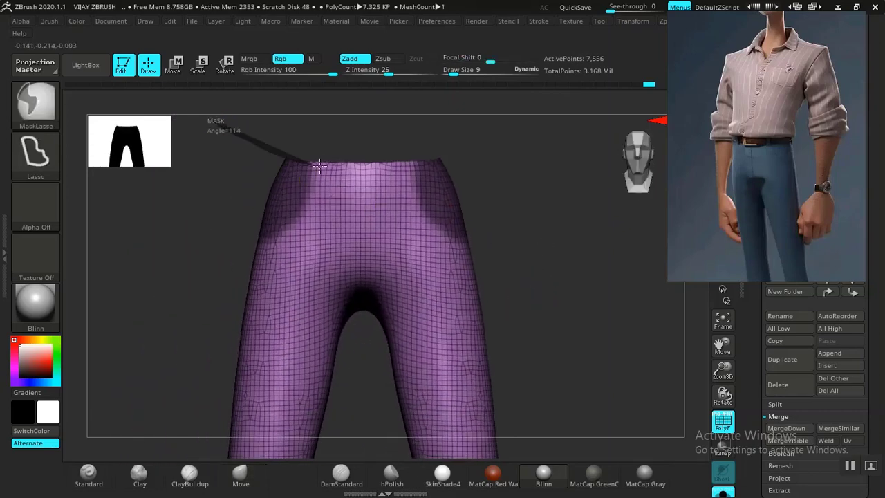
{"action": "left_click_drag", "start_coordinate": [319, 166], "coordinate": [325, 166], "text": "ctrl"}
Clear the pocket masks along the waistband with the MaskRect brush, polygroup the remaining pocket areas and unhide the whole trousers.
{"action": "left_click", "coordinate": [33, 120], "text": "ctrl"}
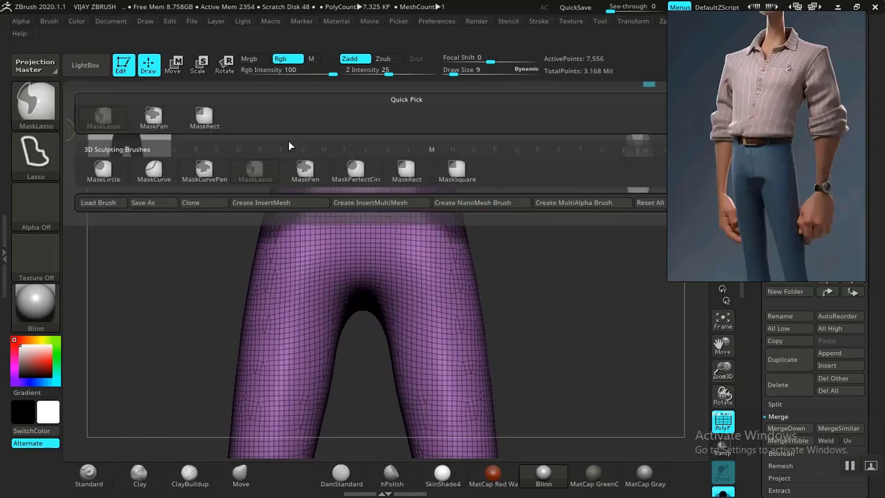
{"action": "left_click", "coordinate": [373, 178], "text": "ctrl"}
{"action": "mouse_move", "coordinate": [543, 250]}
{"action": "left_mouse_down"}
{"action": "mouse_move", "coordinate": [565, 271]}
{"action": "mouse_move", "coordinate": [563, 299]}
{"action": "mouse_move", "coordinate": [525, 256]}
{"action": "mouse_move", "coordinate": [534, 267]}
{"action": "left_mouse_up"}
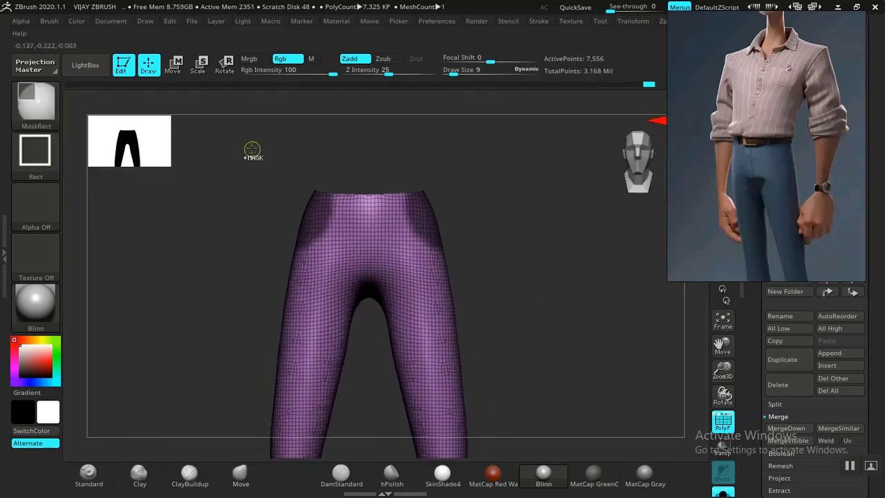
{"action": "left_click_drag", "start_coordinate": [251, 135], "coordinate": [544, 295], "text": "ctrl"}
{"action": "left_click_drag", "start_coordinate": [537, 325], "coordinate": [603, 346]}
{"action": "left_click", "coordinate": [589, 339], "text": "ctrl+shift"}
Move the reference image off the subtool list and delete the TROUSERS1_1 subtool.
{"action": "left_click_drag", "start_coordinate": [784, 229], "coordinate": [557, 199]}
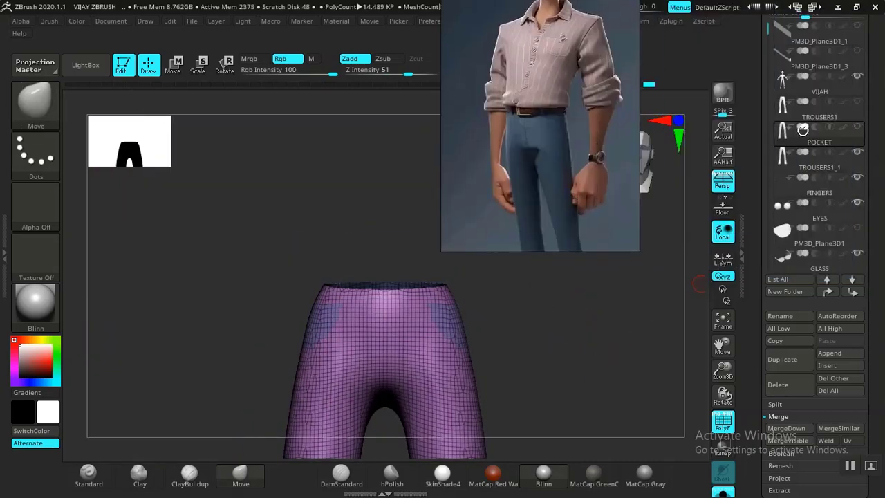
{"action": "left_click", "coordinate": [821, 166]}
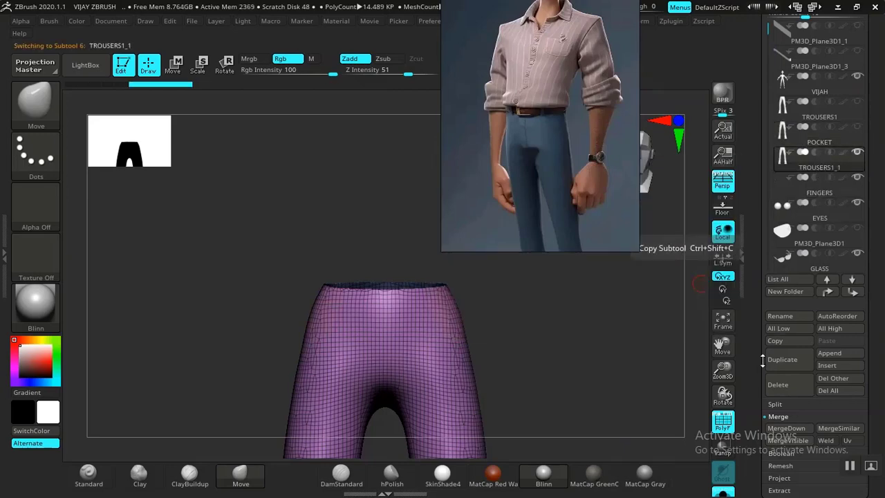
{"action": "left_click", "coordinate": [778, 385]}
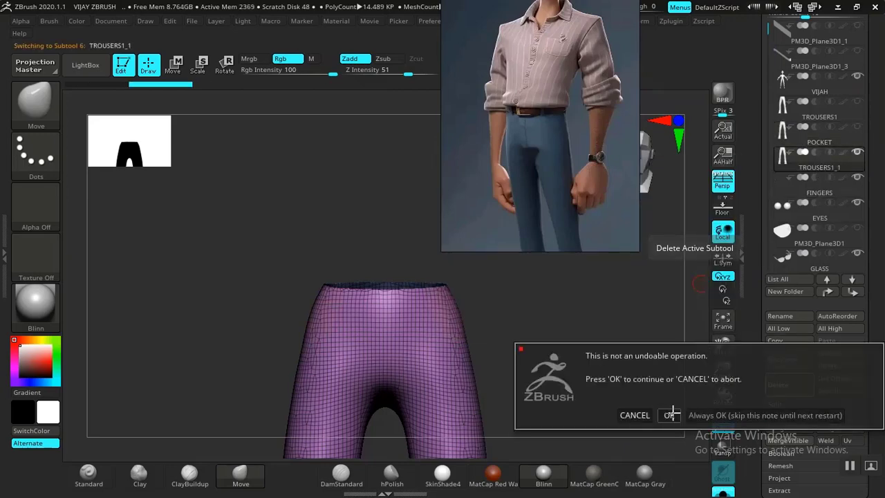
{"action": "left_click", "coordinate": [669, 415]}
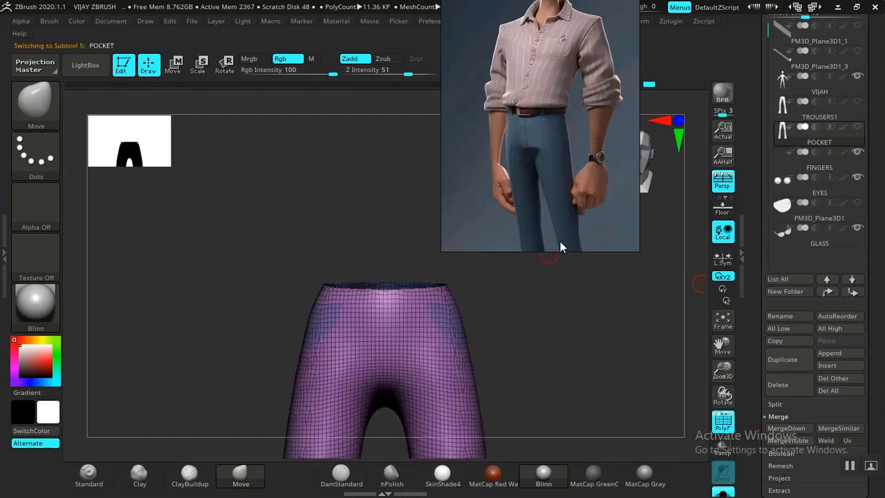
Duplicate the POCKET subtool and rename the copy to TROUSERS.
{"action": "left_click", "coordinate": [782, 365]}
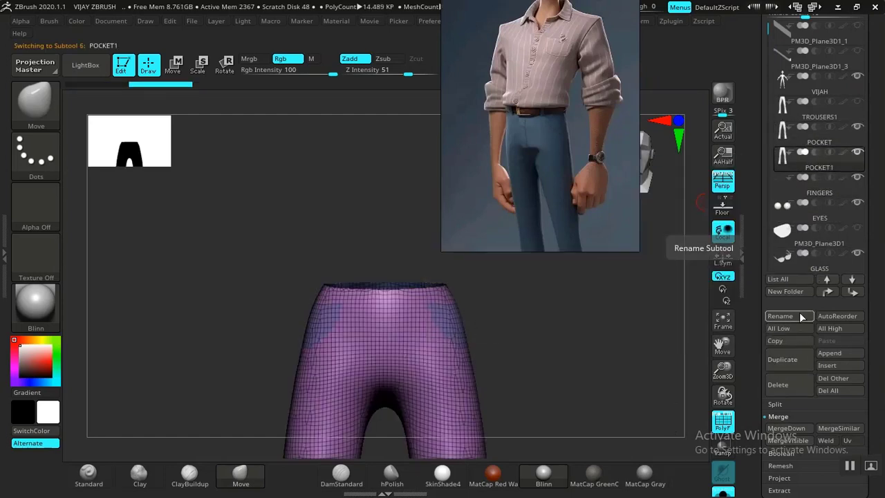
{"action": "left_click", "coordinate": [769, 317]}
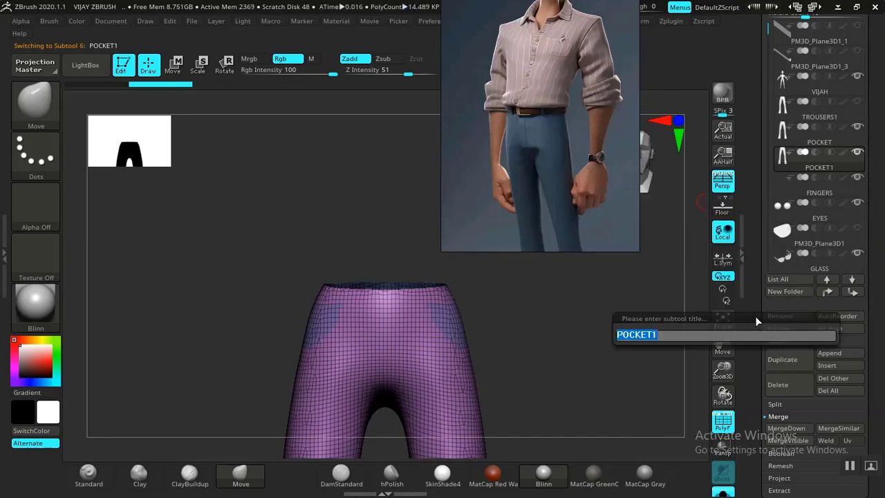
{"action": "key", "text": "BackSpace"}
{"action": "type", "text": "TROSUERS"}
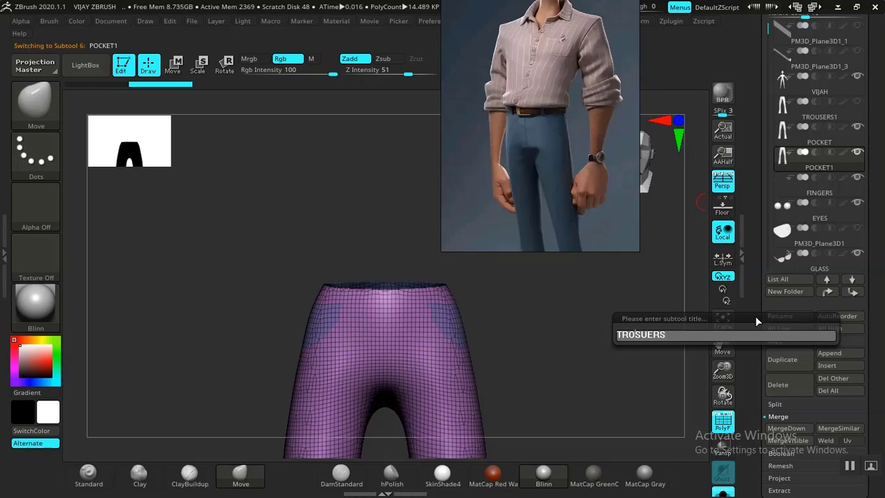
{"action": "key", "text": "Left"}
{"action": "key", "text": "Left"}
{"action": "key", "text": "Left"}
{"action": "key", "text": "Left"}
{"action": "key", "text": "BackSpace"}
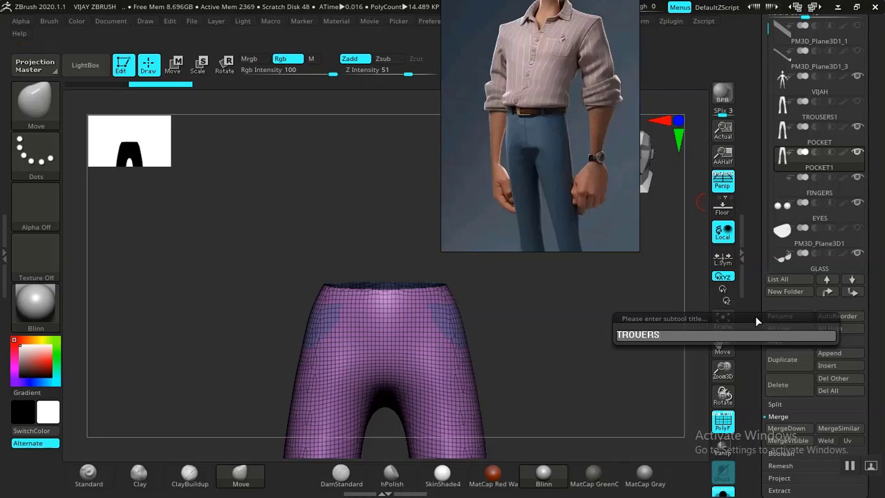
{"action": "type", "text": "S"}
{"action": "key", "text": "Return"}
Move the reference image back to the side and save the project over the existing VIJAY ZBRUSH.ZPR file.
{"action": "left_click_drag", "start_coordinate": [548, 400], "coordinate": [505, 328], "text": "alt"}
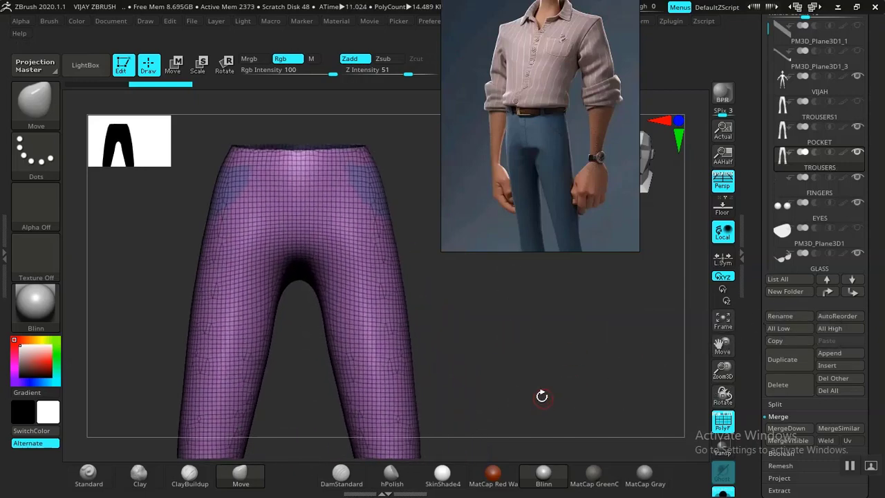
{"action": "left_click_drag", "start_coordinate": [541, 396], "coordinate": [597, 338]}
{"action": "left_click_drag", "start_coordinate": [565, 200], "coordinate": [790, 150]}
{"action": "left_click_drag", "start_coordinate": [560, 307], "coordinate": [557, 321]}
{"action": "key", "text": "ctrl+s"}
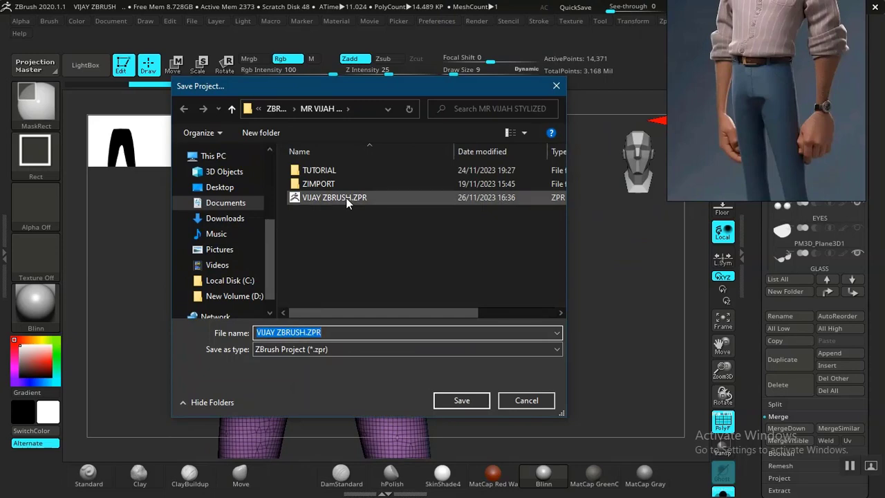
{"action": "left_click", "coordinate": [351, 199]}
{"action": "left_click", "coordinate": [462, 401]}
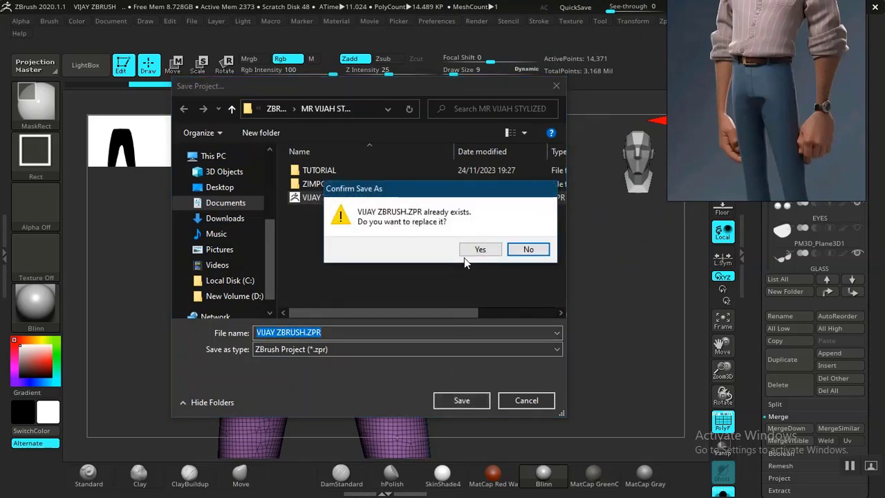
{"action": "left_click", "coordinate": [477, 250]}
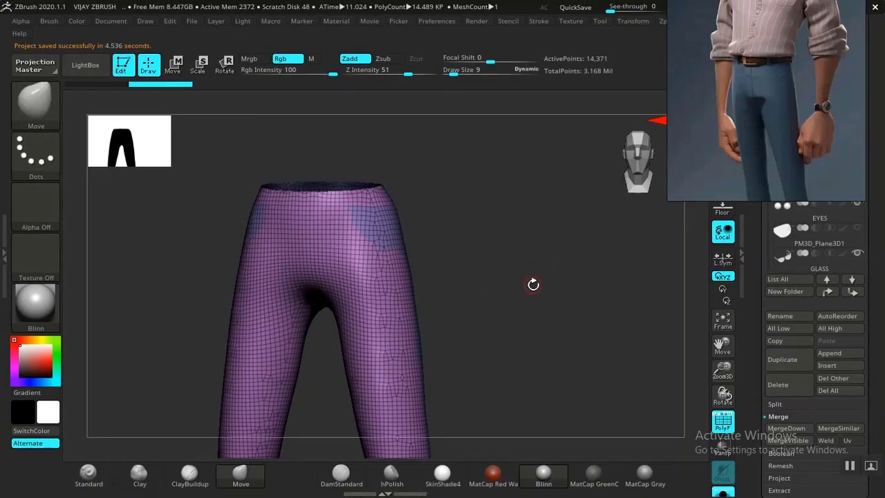
Examine the trousers' pocket, front and back polygroups from the front and sides, with the reference image moved alongside.
{"action": "left_click_drag", "start_coordinate": [533, 284], "coordinate": [594, 321]}
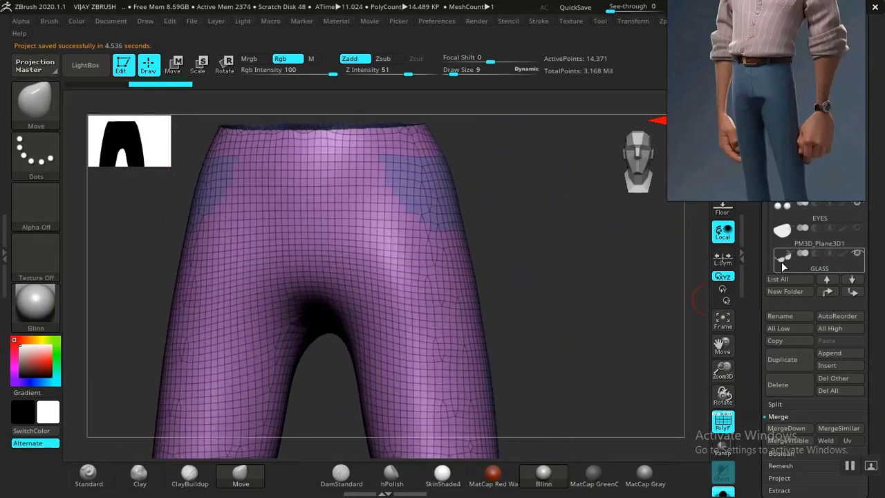
{"action": "left_click_drag", "start_coordinate": [779, 159], "coordinate": [673, 114]}
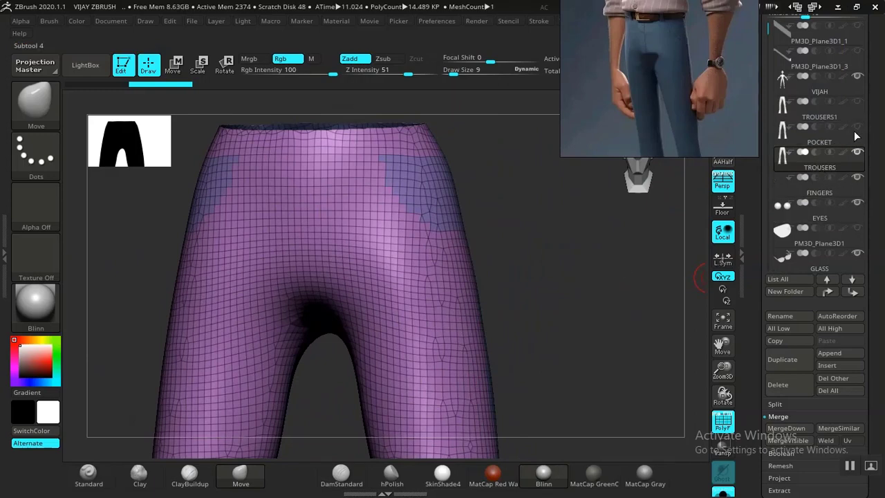
{"action": "left_click_drag", "start_coordinate": [521, 334], "coordinate": [579, 277]}
{"action": "left_click_drag", "start_coordinate": [546, 311], "coordinate": [541, 320]}
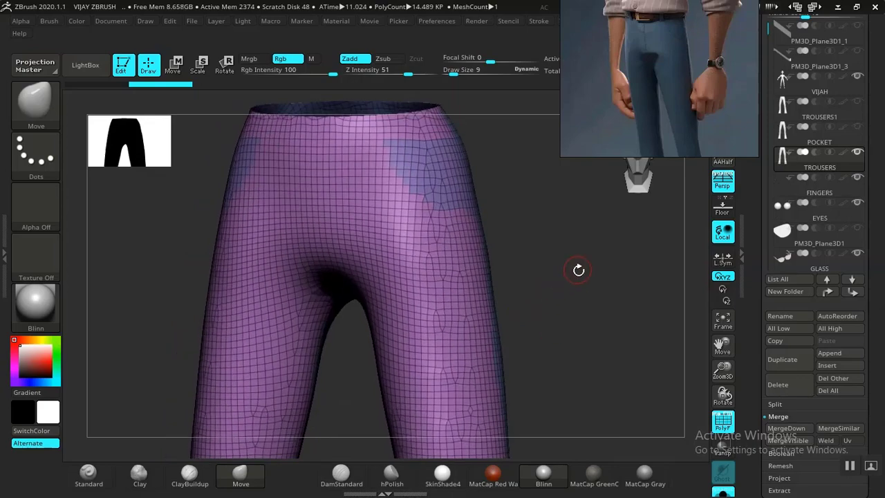
{"action": "left_click_drag", "start_coordinate": [579, 269], "coordinate": [558, 307]}
{"action": "left_click_drag", "start_coordinate": [548, 250], "coordinate": [543, 312]}
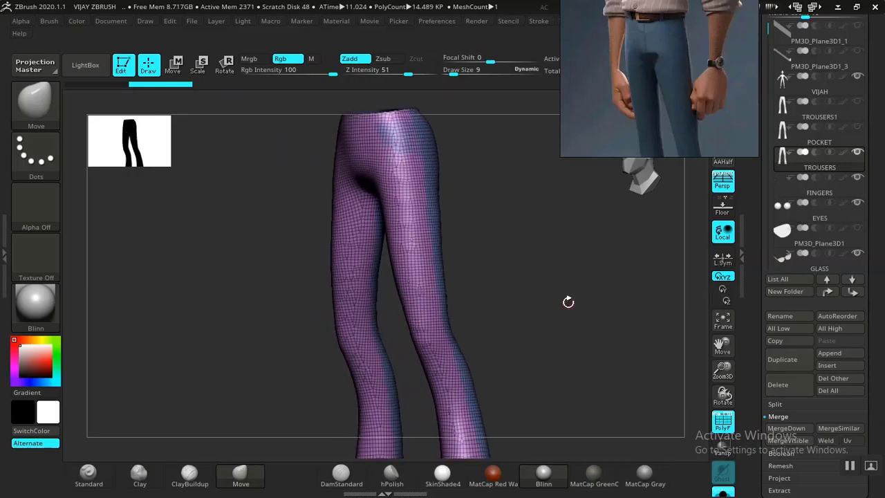
{"action": "left_click_drag", "start_coordinate": [555, 280], "coordinate": [441, 284]}
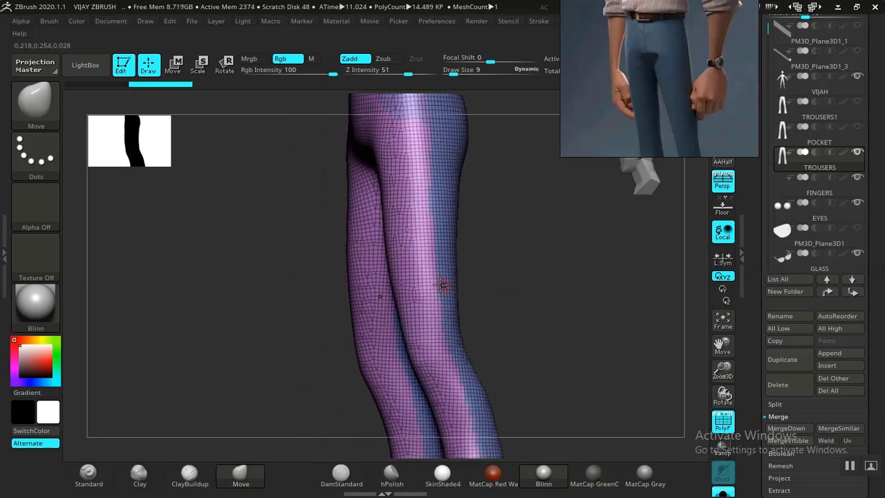
{"action": "left_click_drag", "start_coordinate": [532, 280], "coordinate": [542, 276]}
{"action": "left_click_drag", "start_coordinate": [539, 287], "coordinate": [505, 253]}
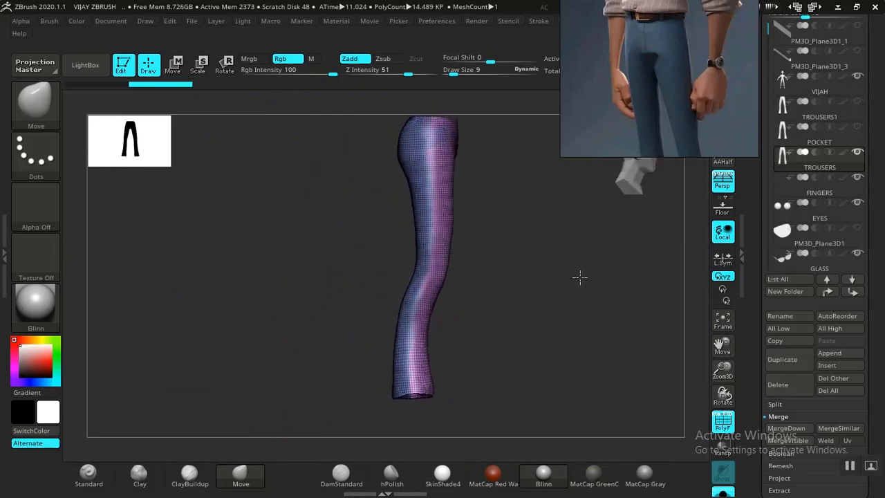
Hide both pocket polygroups of the TROUSERS subtool, keeping only the front and back polygroups visible.
{"action": "left_click_drag", "start_coordinate": [587, 277], "coordinate": [521, 304]}
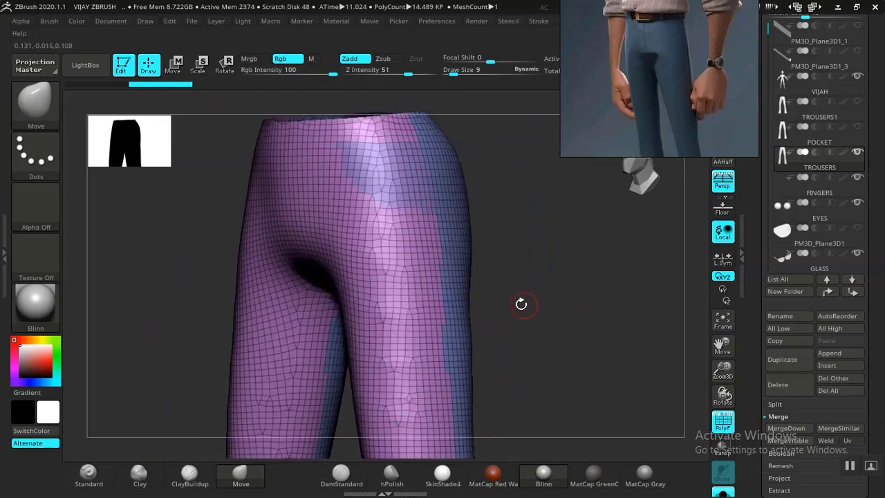
{"action": "key", "text": "ctrl+shift"}
{"action": "key", "text": "ctrl+shift"}
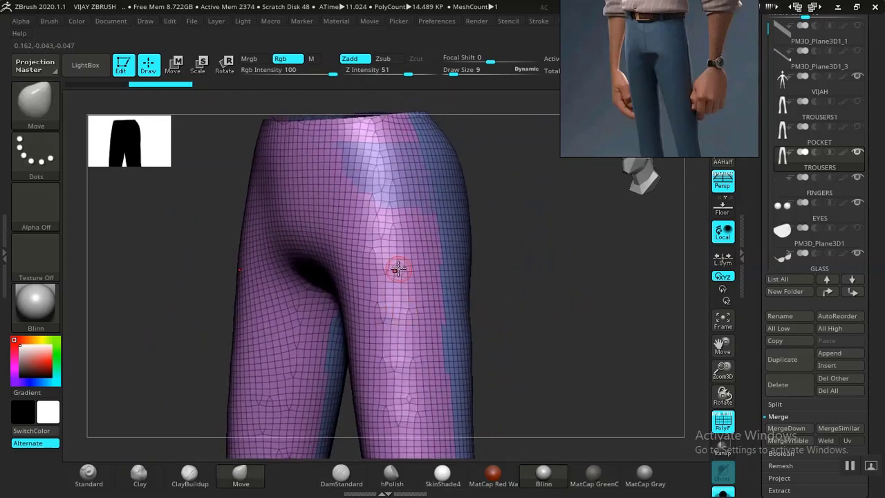
{"action": "left_click", "coordinate": [392, 178], "text": "ctrl+shift"}
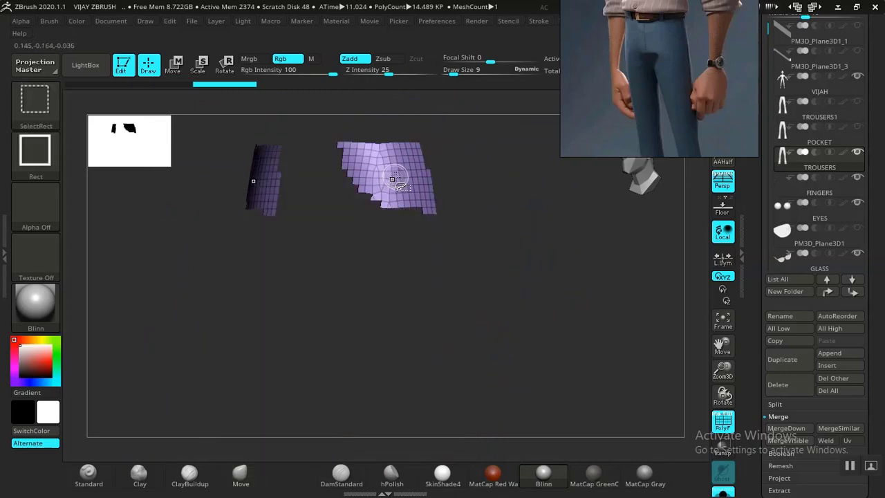
{"action": "left_click", "coordinate": [488, 222], "text": "ctrl+shift"}
{"action": "mouse_move", "coordinate": [574, 275]}
{"action": "left_mouse_down"}
{"action": "mouse_move", "coordinate": [613, 274]}
{"action": "mouse_move", "coordinate": [551, 284]}
{"action": "mouse_move", "coordinate": [547, 269]}
{"action": "left_mouse_up"}
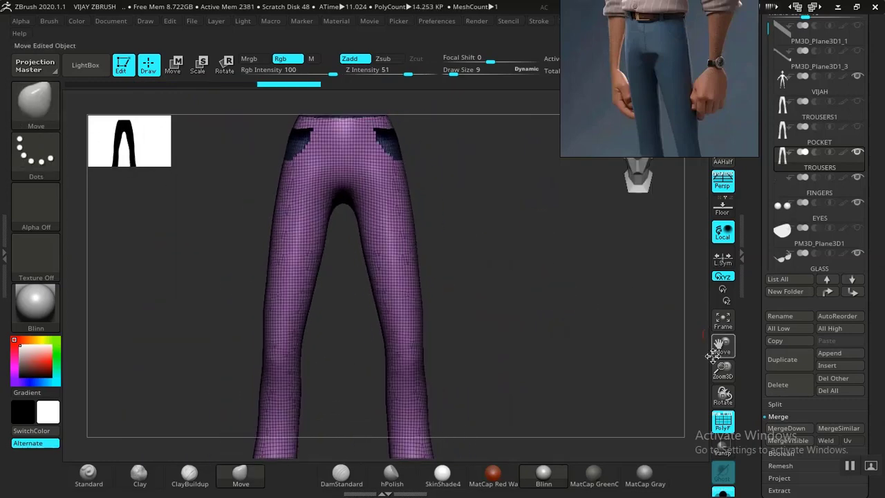
Smooth the jagged polygroup borders and pocket opening edges of the trousers with the Polish By Groups deformation.
{"action": "left_click_drag", "start_coordinate": [678, 356], "coordinate": [605, 361]}
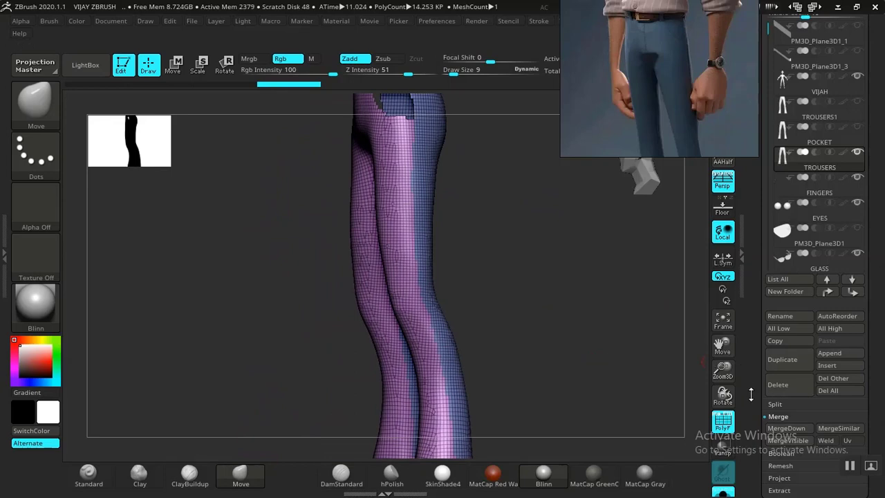
{"action": "left_click_drag", "start_coordinate": [751, 394], "coordinate": [751, 320]}
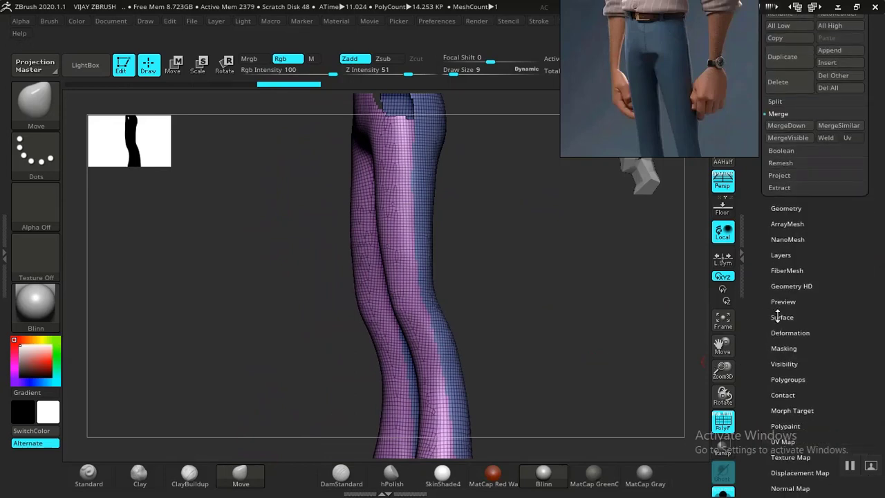
{"action": "left_click", "coordinate": [785, 208]}
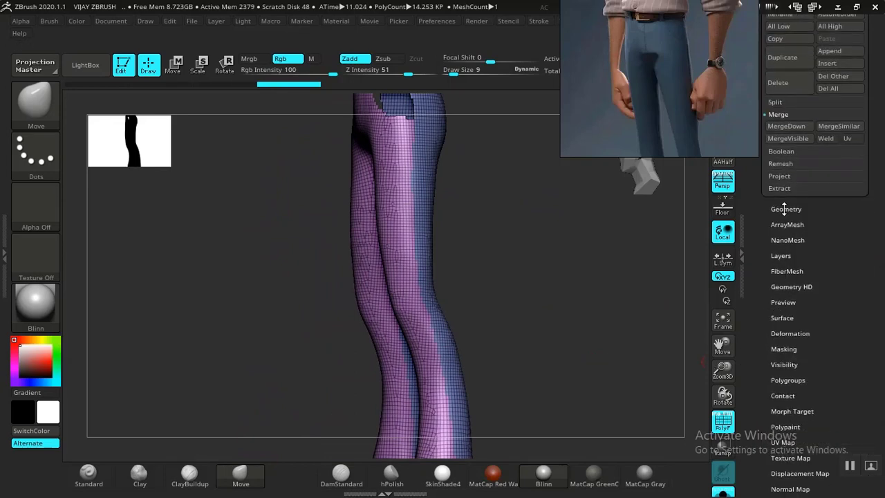
{"action": "left_click_drag", "start_coordinate": [752, 301], "coordinate": [753, 349]}
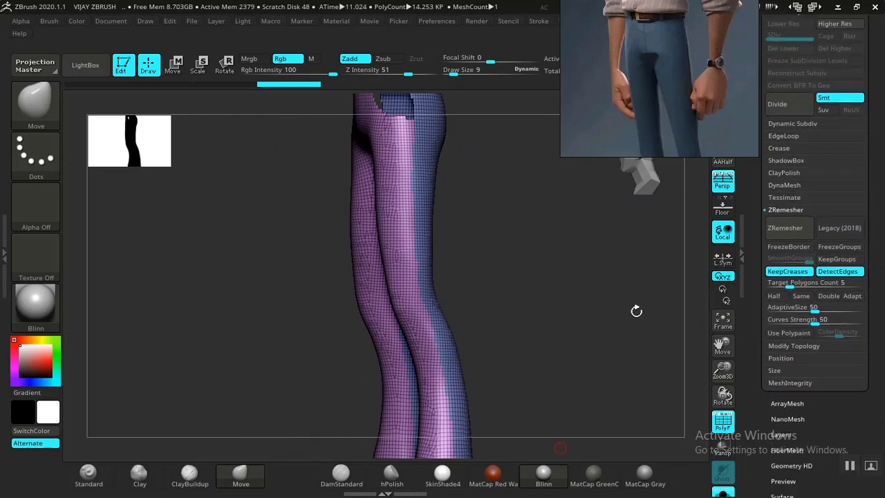
{"action": "left_click_drag", "start_coordinate": [636, 311], "coordinate": [616, 332]}
{"action": "left_click_drag", "start_coordinate": [748, 365], "coordinate": [749, 251]}
{"action": "left_click", "coordinate": [785, 394]}
{"action": "left_click_drag", "start_coordinate": [750, 345], "coordinate": [762, 340]}
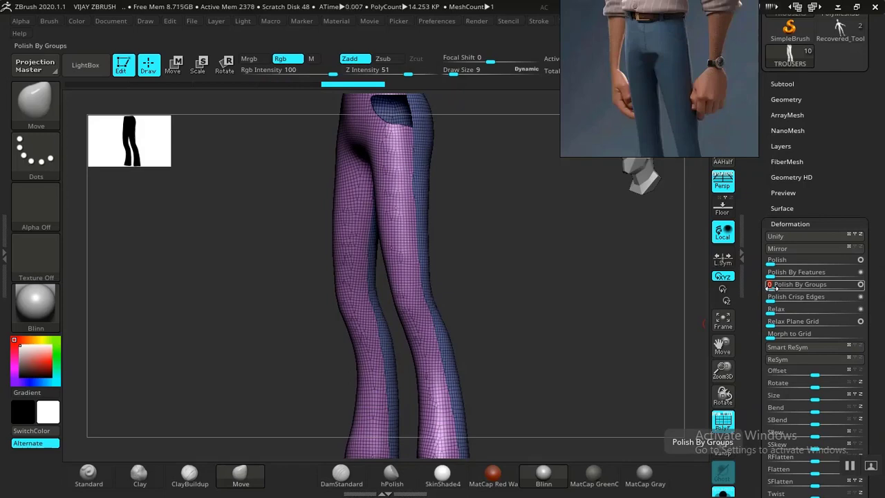
Apply Polish By Groups to the trousers a second time and check the pocket openings and side seams.
{"action": "left_click_drag", "start_coordinate": [545, 322], "coordinate": [621, 390]}
{"action": "left_click_drag", "start_coordinate": [607, 304], "coordinate": [664, 300], "text": "alt"}
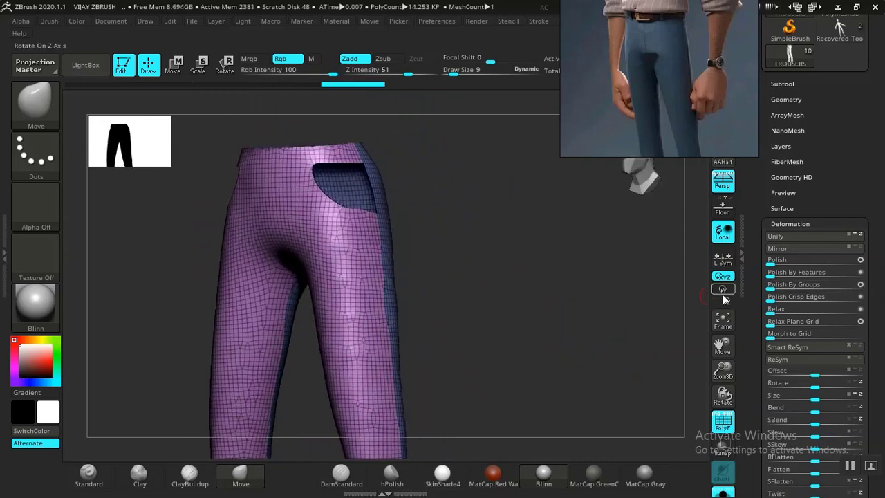
{"action": "left_click", "coordinate": [770, 284]}
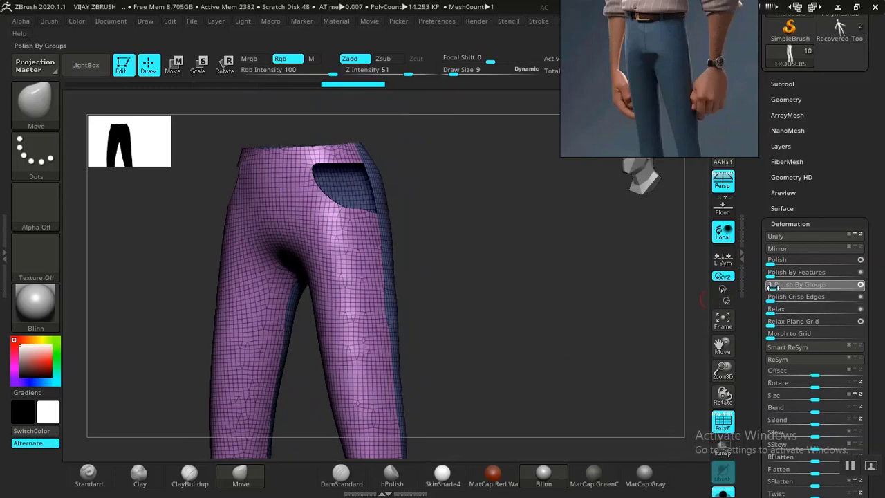
{"action": "left_click_drag", "start_coordinate": [554, 339], "coordinate": [517, 348]}
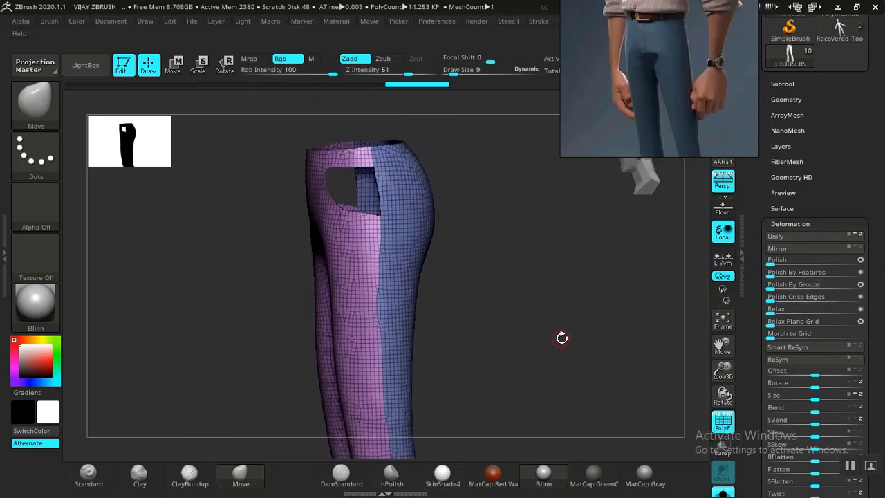
{"action": "mouse_move", "coordinate": [574, 292]}
{"action": "left_mouse_down"}
{"action": "mouse_move", "coordinate": [499, 314]}
{"action": "mouse_move", "coordinate": [615, 294]}
{"action": "mouse_move", "coordinate": [500, 303]}
{"action": "mouse_move", "coordinate": [513, 322]}
{"action": "mouse_move", "coordinate": [545, 286]}
{"action": "mouse_move", "coordinate": [561, 320]}
{"action": "mouse_move", "coordinate": [577, 296]}
{"action": "mouse_move", "coordinate": [590, 309]}
{"action": "mouse_move", "coordinate": [525, 308]}
{"action": "mouse_move", "coordinate": [553, 311]}
{"action": "mouse_move", "coordinate": [571, 356]}
{"action": "mouse_move", "coordinate": [549, 339]}
{"action": "mouse_move", "coordinate": [543, 245]}
{"action": "mouse_move", "coordinate": [528, 340]}
{"action": "mouse_move", "coordinate": [566, 336]}
{"action": "mouse_move", "coordinate": [551, 288]}
{"action": "mouse_move", "coordinate": [583, 312]}
{"action": "mouse_move", "coordinate": [557, 312]}
{"action": "mouse_move", "coordinate": [701, 337]}
{"action": "left_mouse_up"}
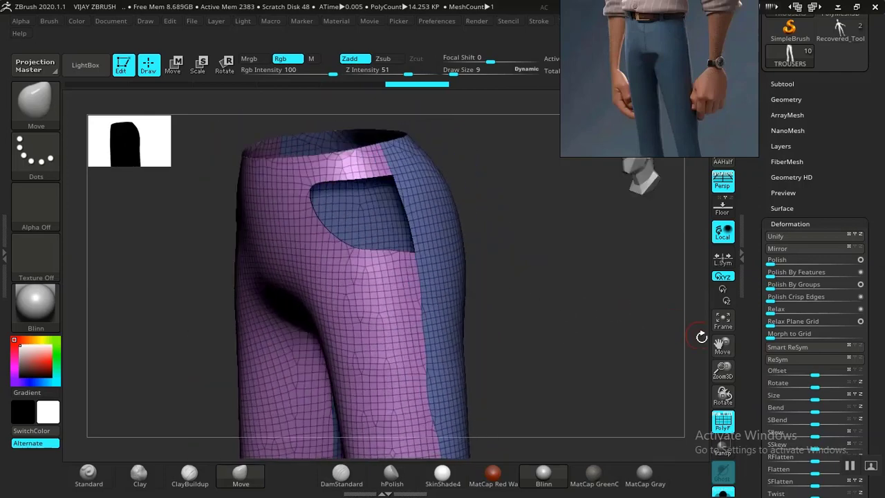
Permanently delete the hidden pocket polygons from the TROUSERS mesh with Del Hidden.
{"action": "left_click", "coordinate": [785, 99]}
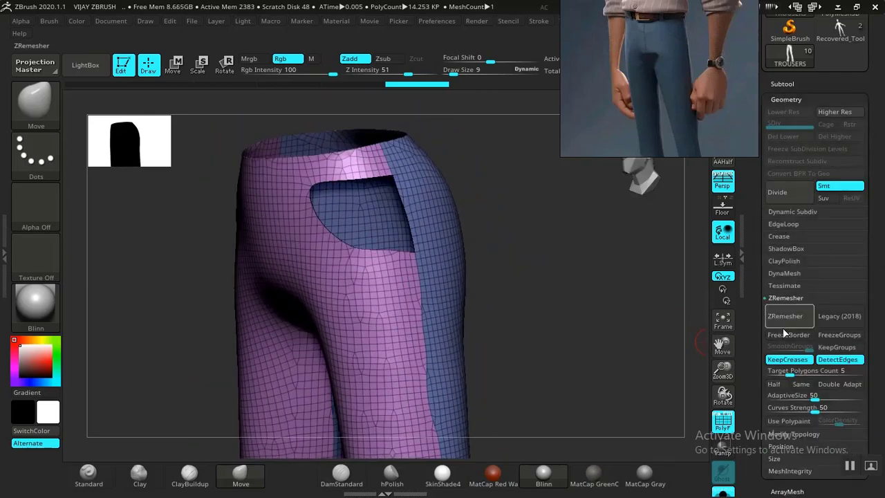
{"action": "left_click", "coordinate": [788, 434]}
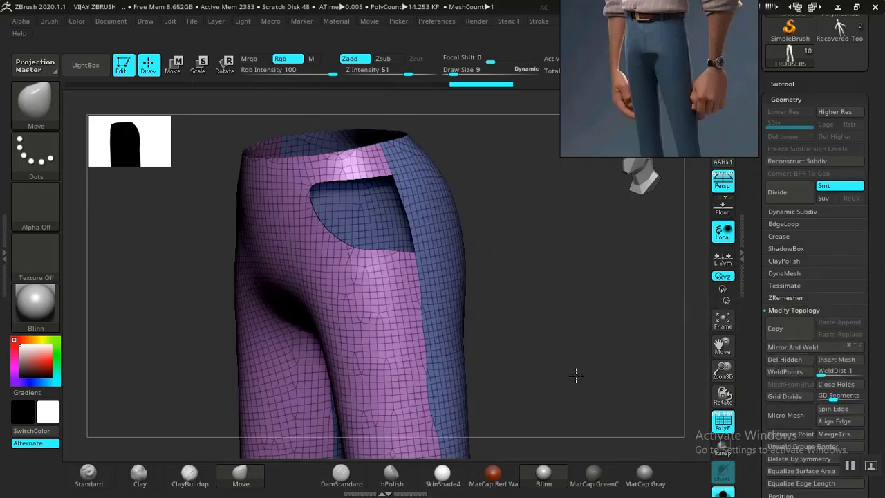
{"action": "left_click_drag", "start_coordinate": [576, 375], "coordinate": [699, 379]}
Duplicate the TROUSERS subtool and place the original below the TROUSERS1_1 copy as the active subtool.
{"action": "scroll", "coordinate": [754, 392], "scroll_direction": "down", "scroll_amount": 1}
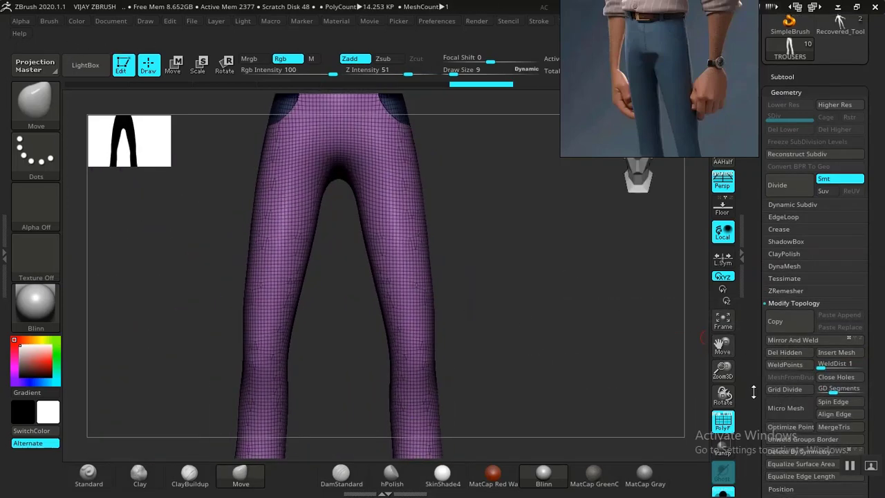
{"action": "scroll", "coordinate": [754, 392], "scroll_direction": "down", "scroll_amount": 5}
{"action": "scroll", "coordinate": [755, 391], "scroll_direction": "up", "scroll_amount": 8}
{"action": "left_click", "coordinate": [795, 216]}
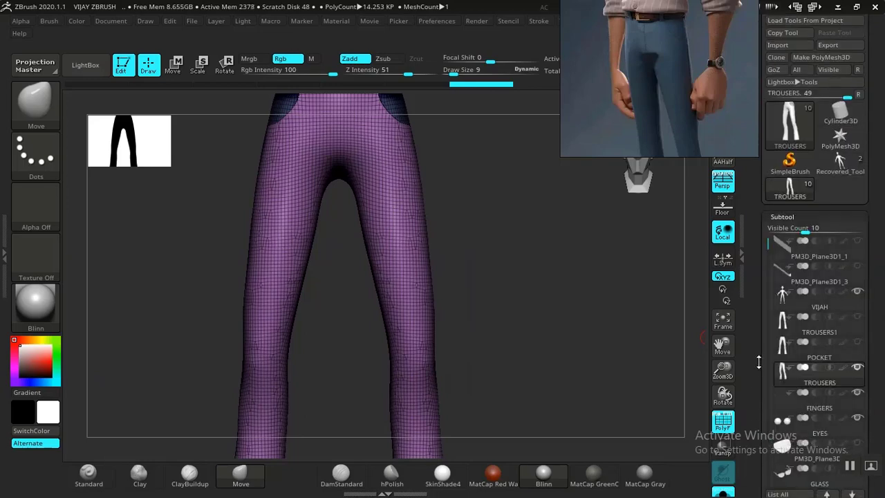
{"action": "scroll", "coordinate": [791, 322], "scroll_direction": "down", "scroll_amount": 3}
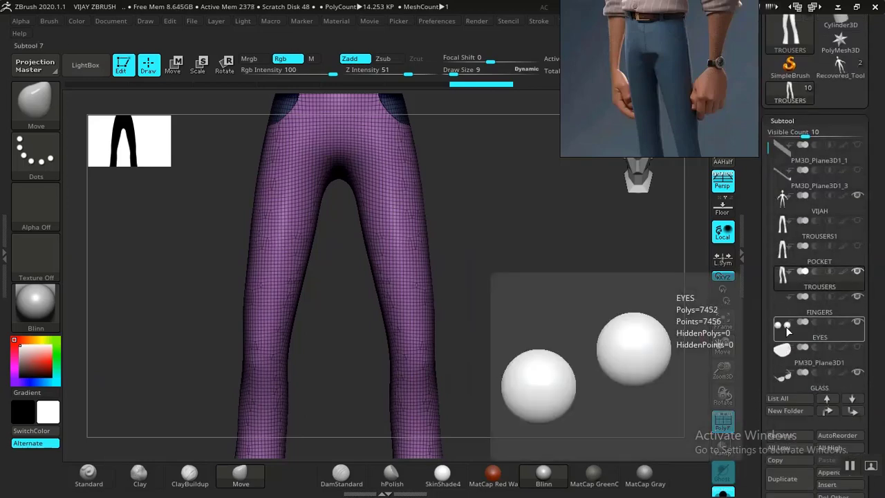
{"action": "scroll", "coordinate": [791, 415], "scroll_direction": "down", "scroll_amount": 2}
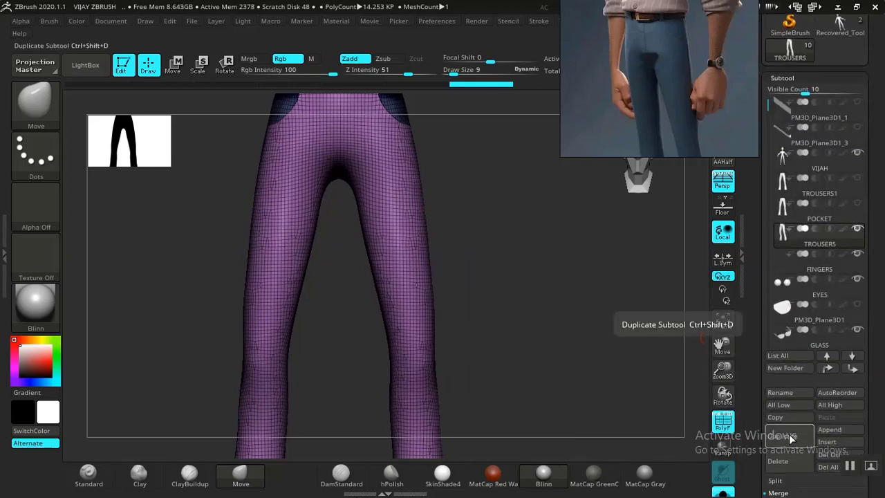
{"action": "left_click", "coordinate": [791, 435]}
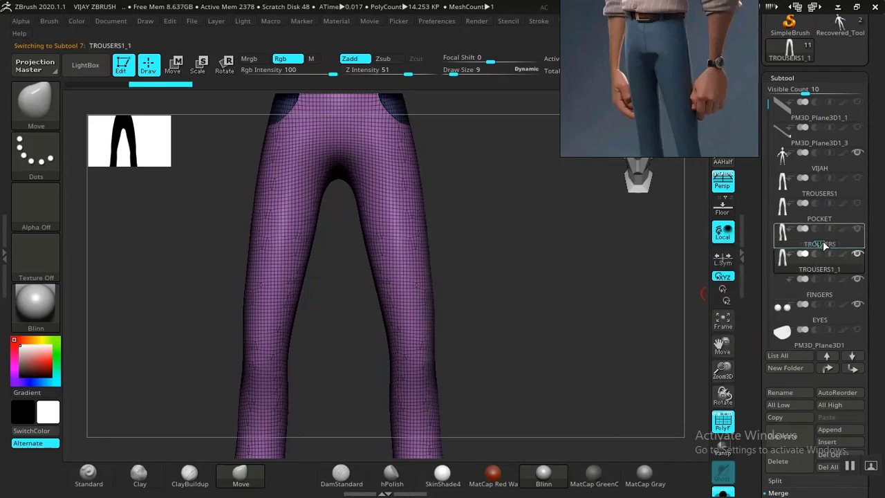
{"action": "left_click", "coordinate": [822, 270]}
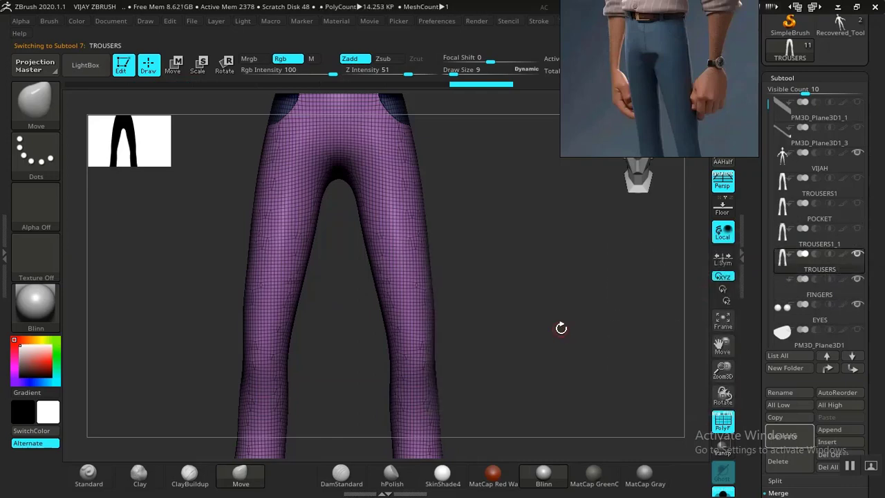
Try to ZRemesh the TROUSERS subtool with a Target Polygons Count of 5 and KeepGroups off.
{"action": "left_click_drag", "start_coordinate": [607, 339], "coordinate": [582, 334]}
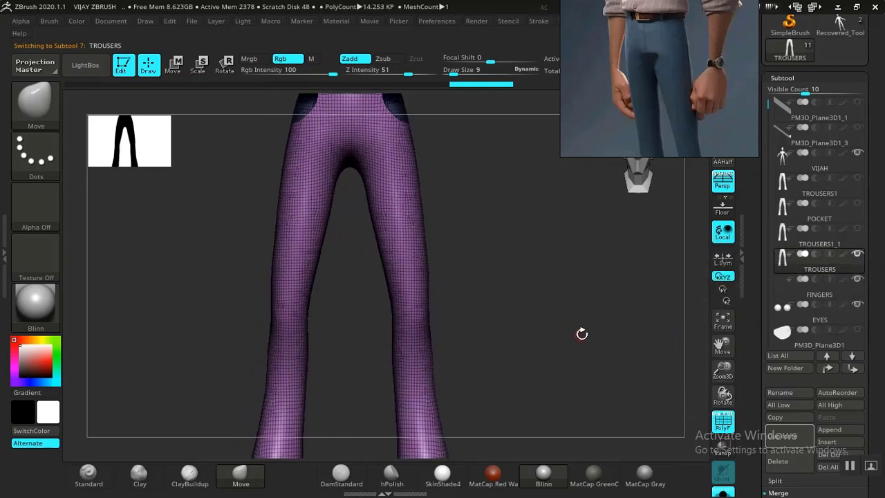
{"action": "scroll", "coordinate": [755, 346], "scroll_direction": "down", "scroll_amount": 10}
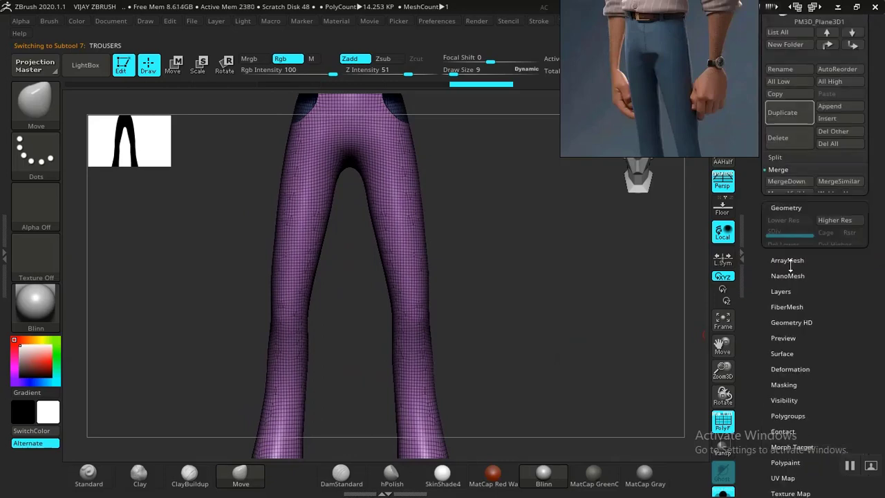
{"action": "scroll", "coordinate": [763, 370], "scroll_direction": "up", "scroll_amount": 2}
{"action": "left_click_drag", "start_coordinate": [755, 344], "coordinate": [760, 312]}
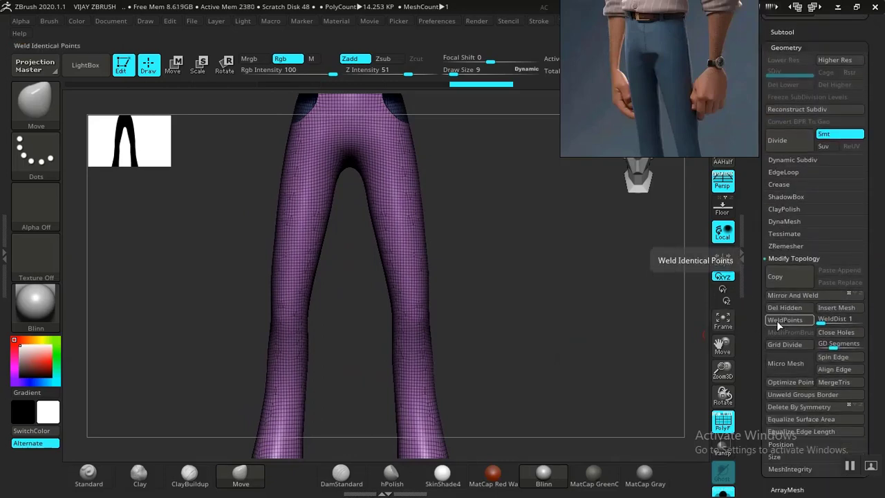
{"action": "left_click", "coordinate": [790, 247]}
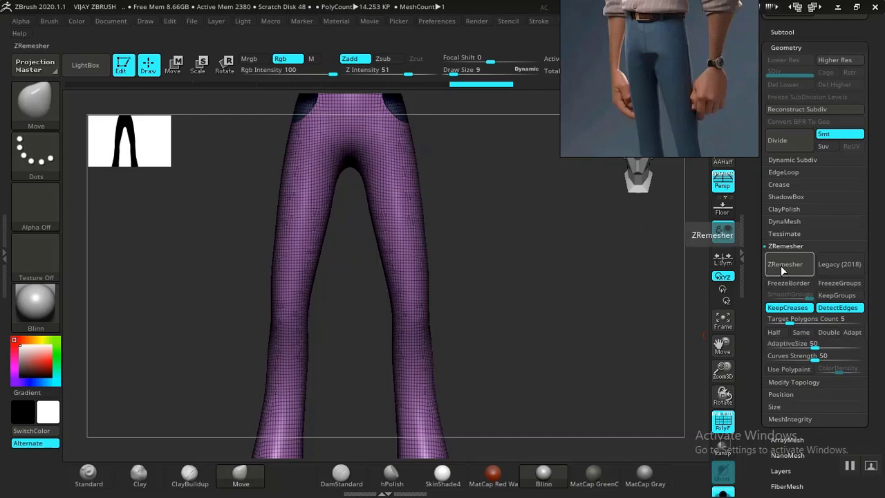
{"action": "left_click", "coordinate": [783, 266]}
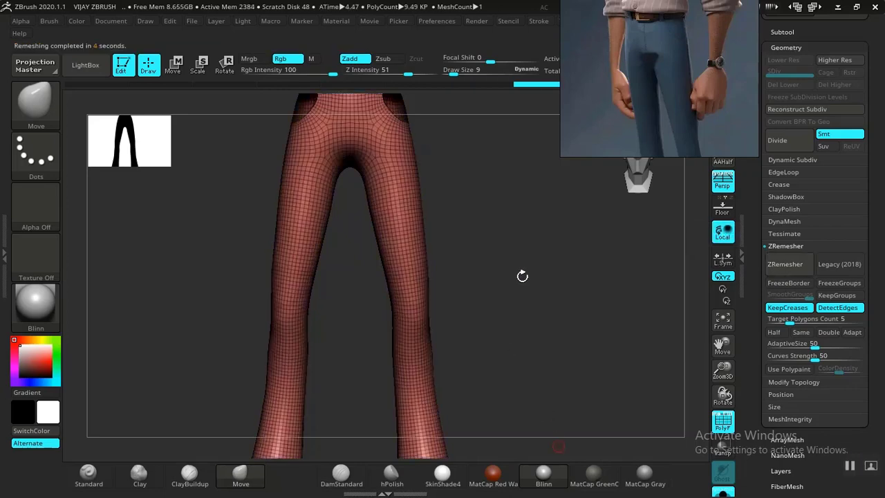
Inspect the remeshed topology around the pocket openings and undo the ZRemesher operation.
{"action": "left_click_drag", "start_coordinate": [521, 277], "coordinate": [528, 240]}
{"action": "left_click_drag", "start_coordinate": [550, 277], "coordinate": [577, 311]}
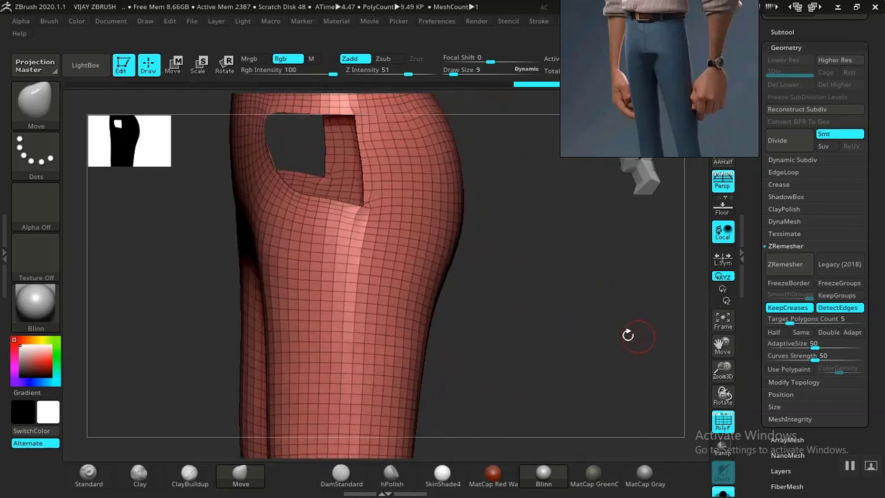
{"action": "left_click_drag", "start_coordinate": [557, 438], "coordinate": [643, 384]}
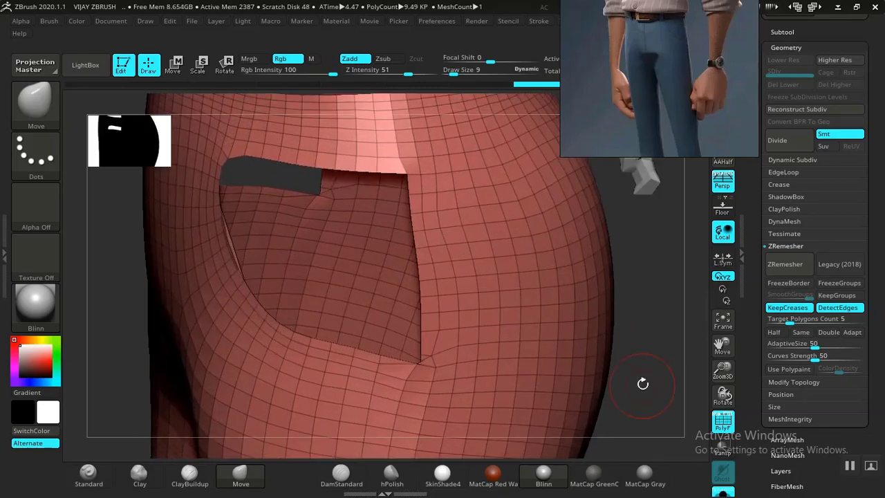
{"action": "left_click_drag", "start_coordinate": [681, 325], "coordinate": [578, 334]}
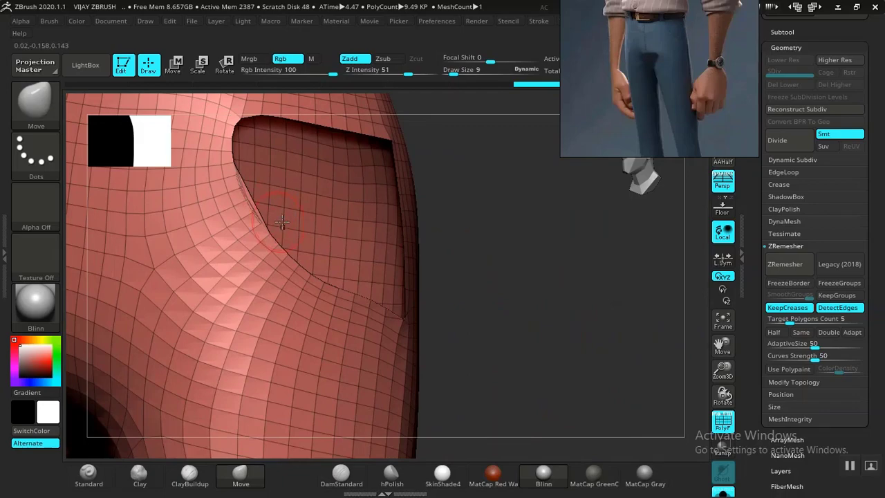
{"action": "key", "text": "ctrl+z"}
ZRemesh the trousers with KeepGroups on and SmoothGroups at 0, then inspect the topology around the pocket opening.
{"action": "mouse_move", "coordinate": [555, 255]}
{"action": "left_mouse_down"}
{"action": "mouse_move", "coordinate": [481, 261]}
{"action": "mouse_move", "coordinate": [526, 278]}
{"action": "mouse_move", "coordinate": [476, 282]}
{"action": "left_mouse_up"}
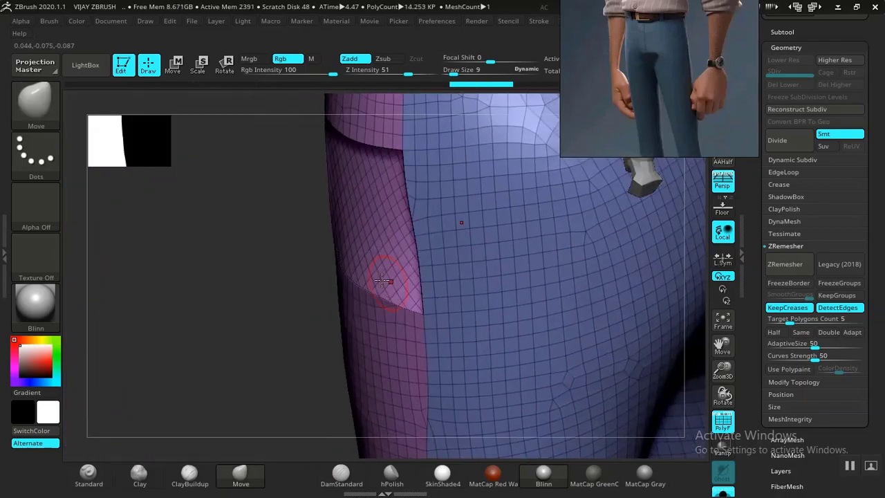
{"action": "left_click_drag", "start_coordinate": [254, 265], "coordinate": [461, 234]}
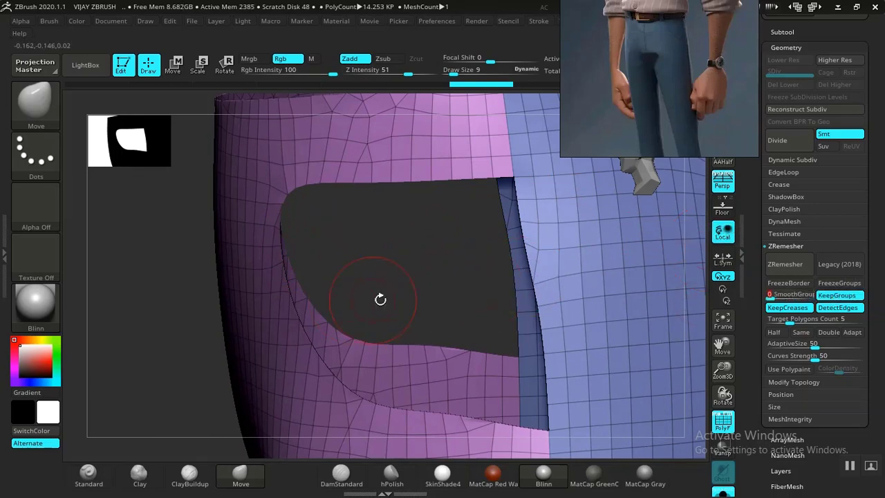
{"action": "left_click", "coordinate": [787, 267]}
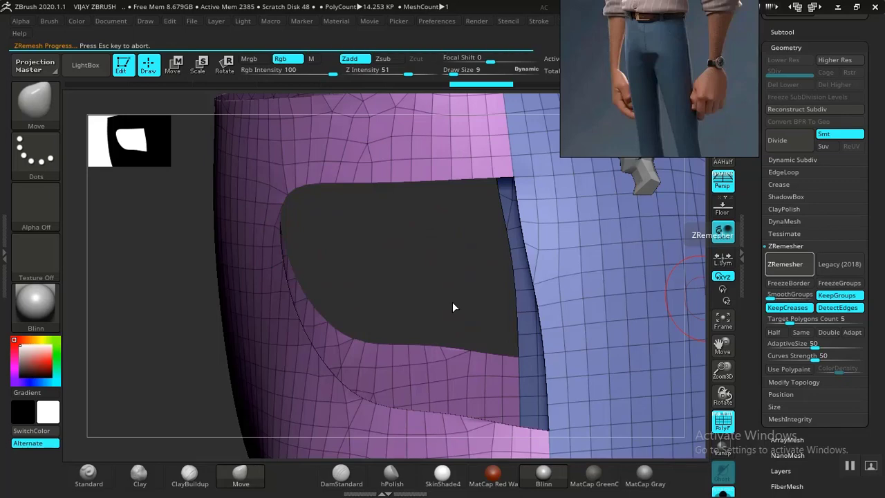
{"action": "left_click_drag", "start_coordinate": [450, 300], "coordinate": [433, 371]}
{"action": "mouse_move", "coordinate": [383, 322]}
{"action": "left_mouse_down"}
{"action": "mouse_move", "coordinate": [392, 306]}
{"action": "mouse_move", "coordinate": [221, 335]}
{"action": "mouse_move", "coordinate": [164, 357]}
{"action": "left_mouse_up"}
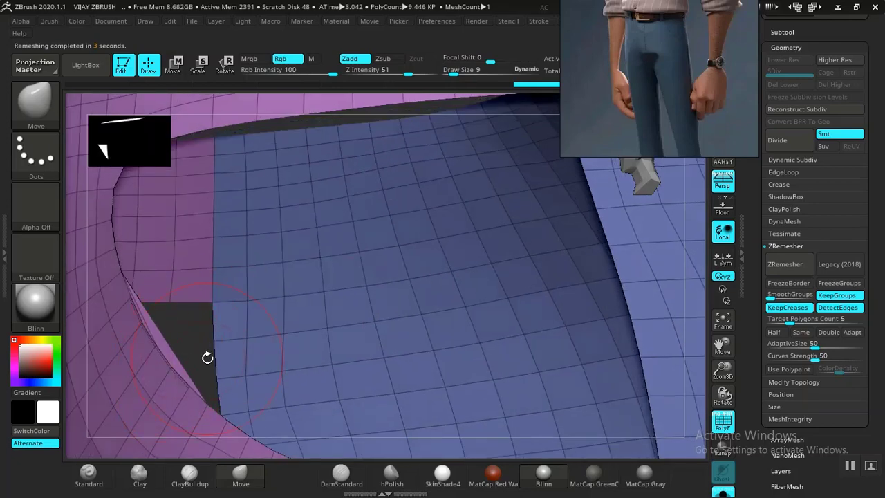
Isolate the front polygroup of the trousers to inspect its mesh around the pocket opening.
{"action": "left_click_drag", "start_coordinate": [754, 437], "coordinate": [735, 331]}
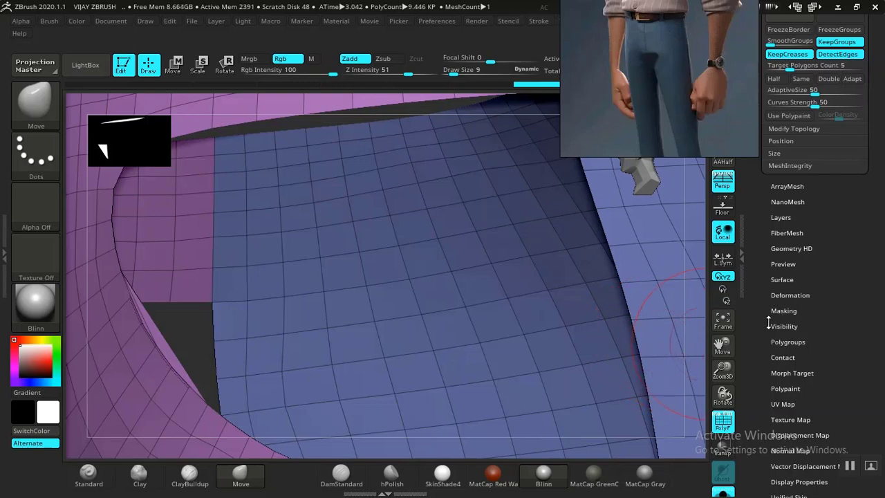
{"action": "left_click", "coordinate": [149, 437], "text": "ctrl+shift"}
{"action": "left_click_drag", "start_coordinate": [352, 358], "coordinate": [405, 303]}
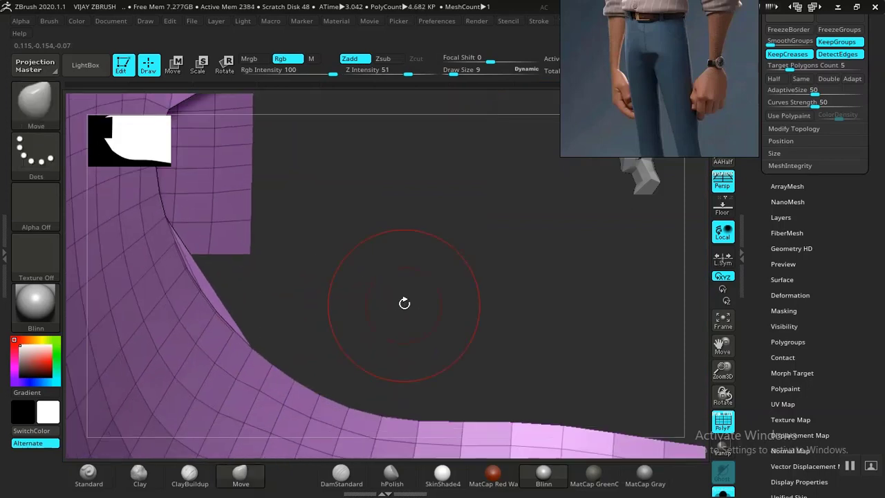
Try Groups By Normals on the isolated front of the trousers, first with MaxAngle 45 and then with about 85.8.
{"action": "left_click", "coordinate": [786, 342]}
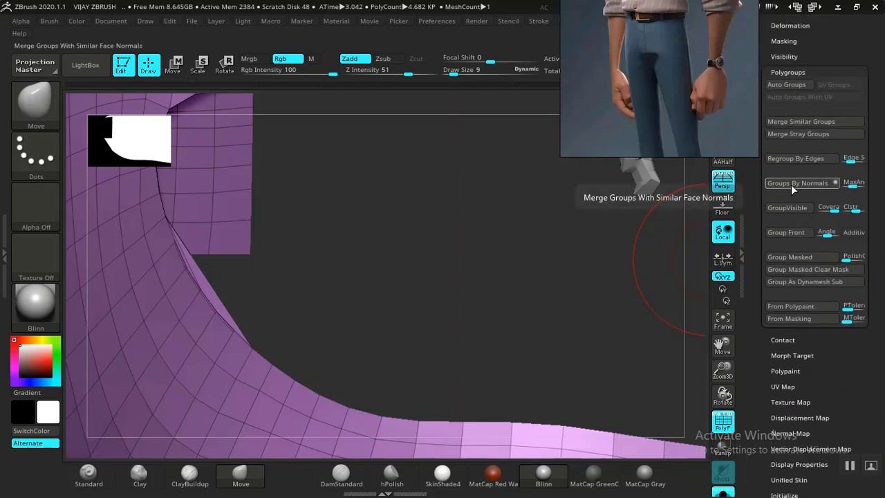
{"action": "left_click", "coordinate": [794, 183]}
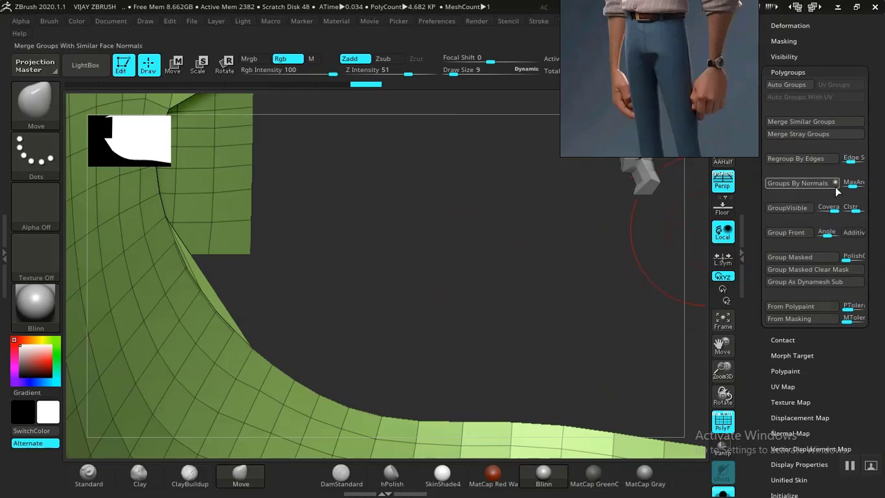
{"action": "left_click", "coordinate": [802, 184]}
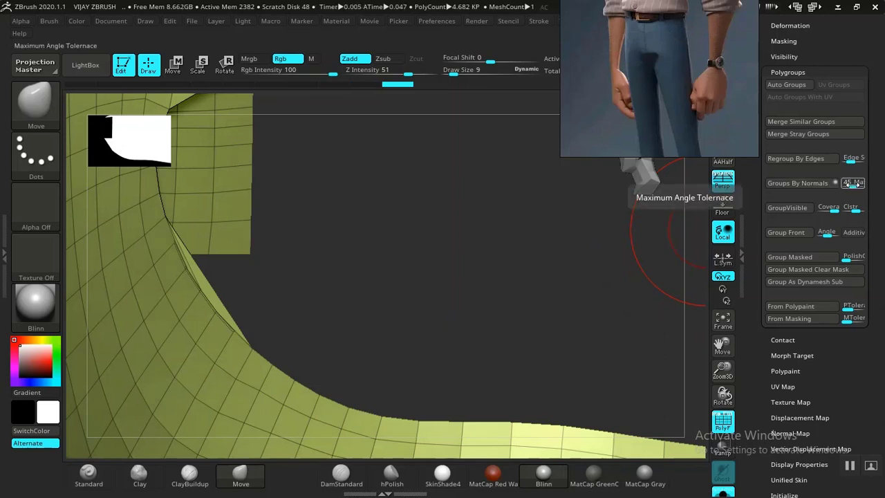
{"action": "left_click_drag", "start_coordinate": [854, 184], "coordinate": [858, 185]}
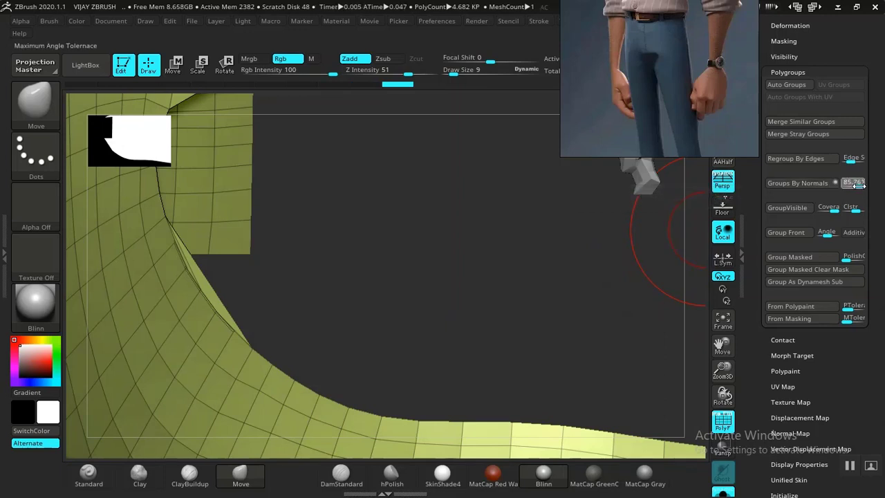
{"action": "left_click", "coordinate": [798, 183]}
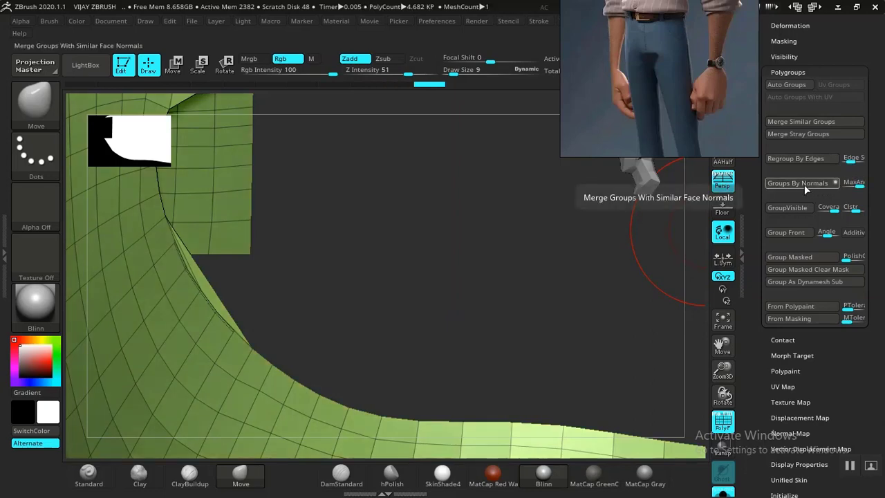
{"action": "mouse_move", "coordinate": [519, 250]}
{"action": "left_mouse_down"}
{"action": "mouse_move", "coordinate": [494, 288]}
{"action": "mouse_move", "coordinate": [457, 241]}
{"action": "mouse_move", "coordinate": [460, 302]}
{"action": "mouse_move", "coordinate": [447, 305]}
{"action": "mouse_move", "coordinate": [475, 311]}
{"action": "mouse_move", "coordinate": [547, 248]}
{"action": "mouse_move", "coordinate": [604, 311]}
{"action": "mouse_move", "coordinate": [455, 197]}
{"action": "mouse_move", "coordinate": [488, 243]}
{"action": "mouse_move", "coordinate": [499, 195]}
{"action": "mouse_move", "coordinate": [435, 208]}
{"action": "mouse_move", "coordinate": [525, 207]}
{"action": "mouse_move", "coordinate": [523, 224]}
{"action": "mouse_move", "coordinate": [553, 220]}
{"action": "mouse_move", "coordinate": [512, 241]}
{"action": "mouse_move", "coordinate": [525, 221]}
{"action": "left_mouse_up"}
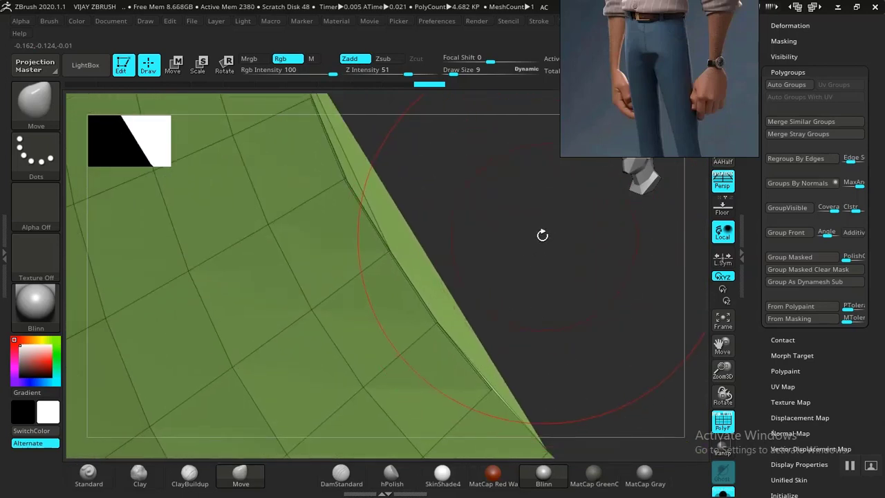
Auto-group the isolated front of the trousers, try Groups By Normals with a much lower MaxAngle, and undo that regrouping.
{"action": "key", "text": "space"}
{"action": "left_click_drag", "start_coordinate": [493, 261], "coordinate": [492, 260]}
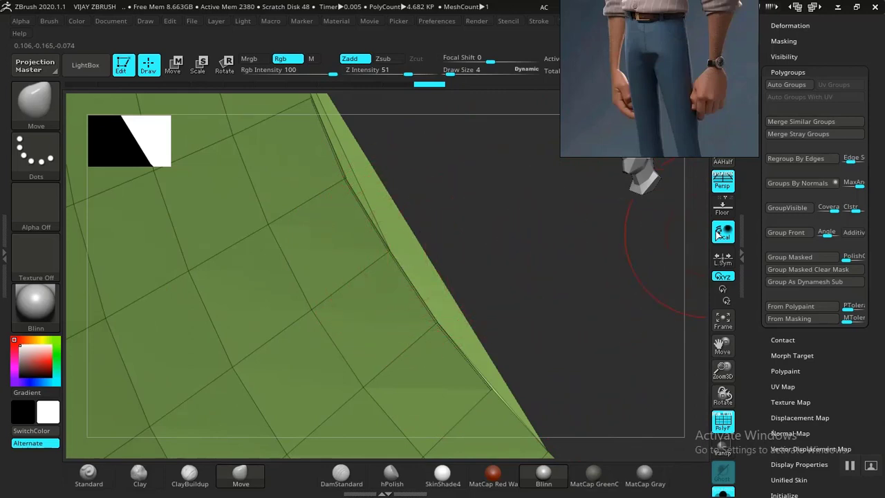
{"action": "left_click", "coordinate": [787, 84]}
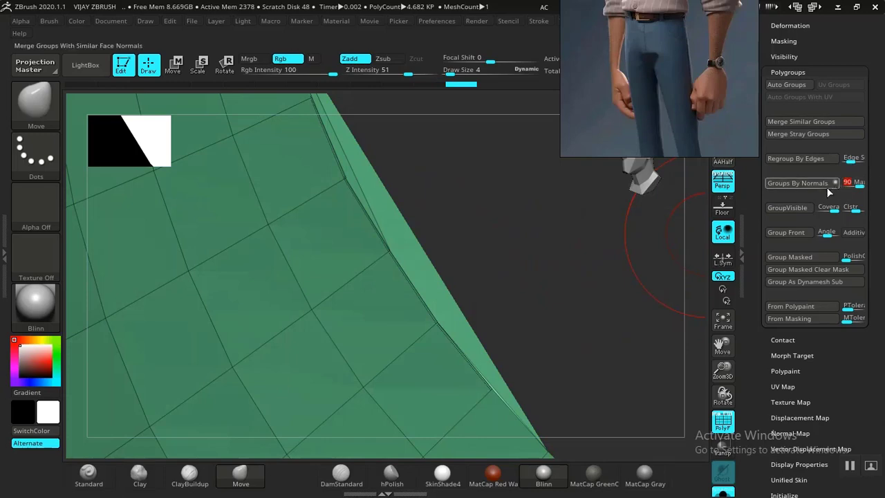
{"action": "left_click", "coordinate": [803, 184]}
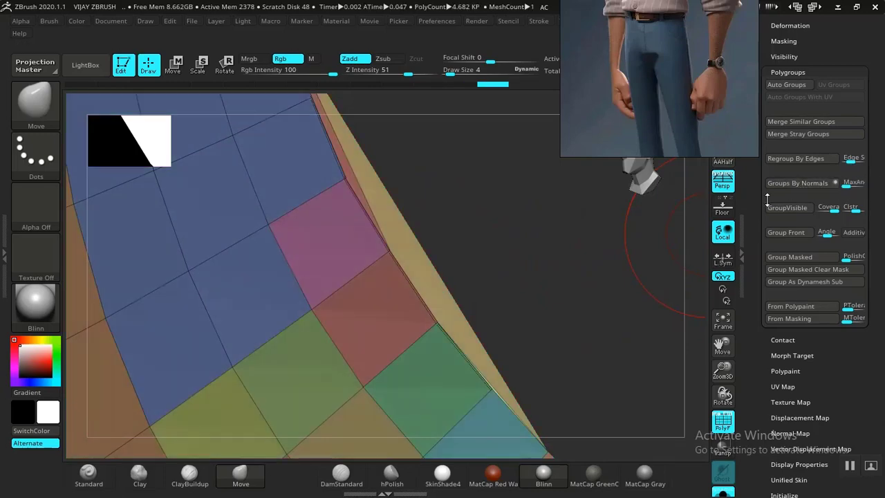
{"action": "mouse_move", "coordinate": [568, 298]}
{"action": "left_mouse_down"}
{"action": "mouse_move", "coordinate": [518, 276]}
{"action": "mouse_move", "coordinate": [420, 209]}
{"action": "mouse_move", "coordinate": [512, 272]}
{"action": "left_mouse_up"}
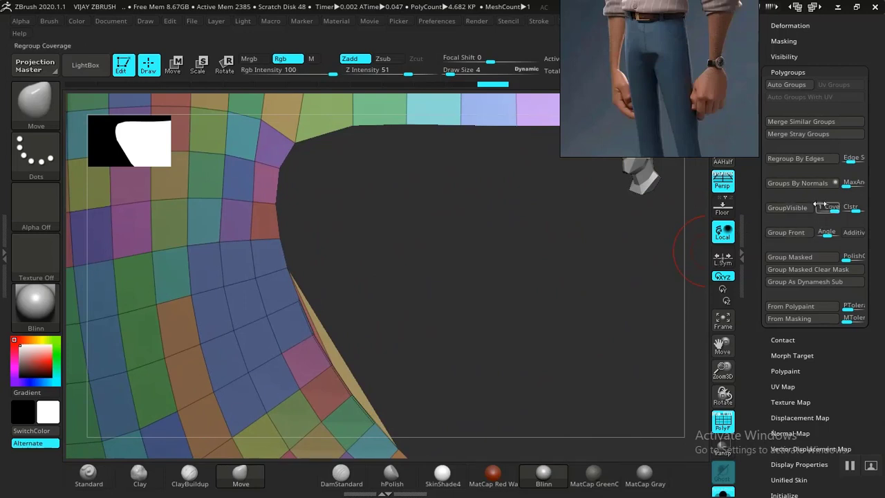
{"action": "key", "text": "ctrl+z"}
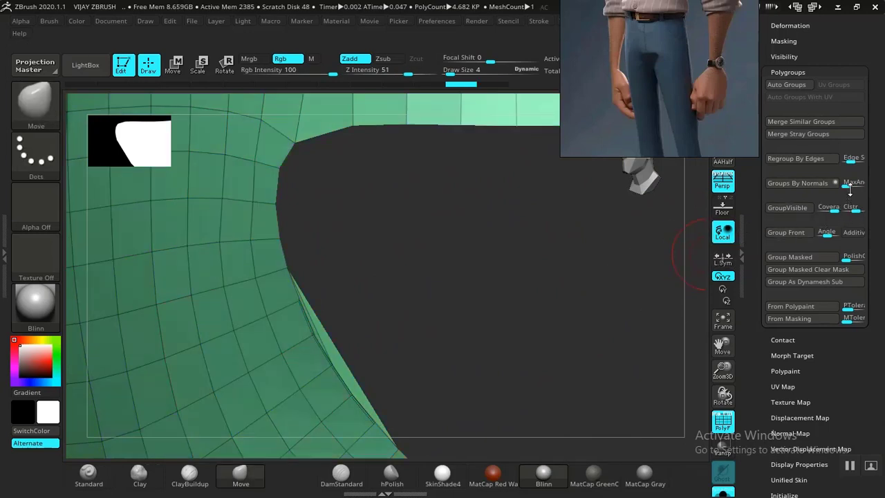
Regroup the isolated front by normals with MaxAngle 13.714, and repeat with a lower angle until it splits into separate patches.
{"action": "left_click", "coordinate": [848, 184]}
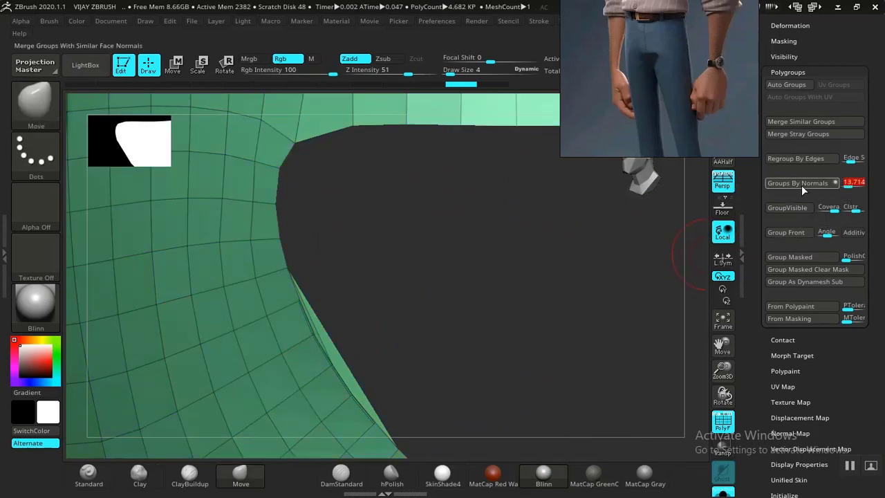
{"action": "left_click", "coordinate": [801, 185]}
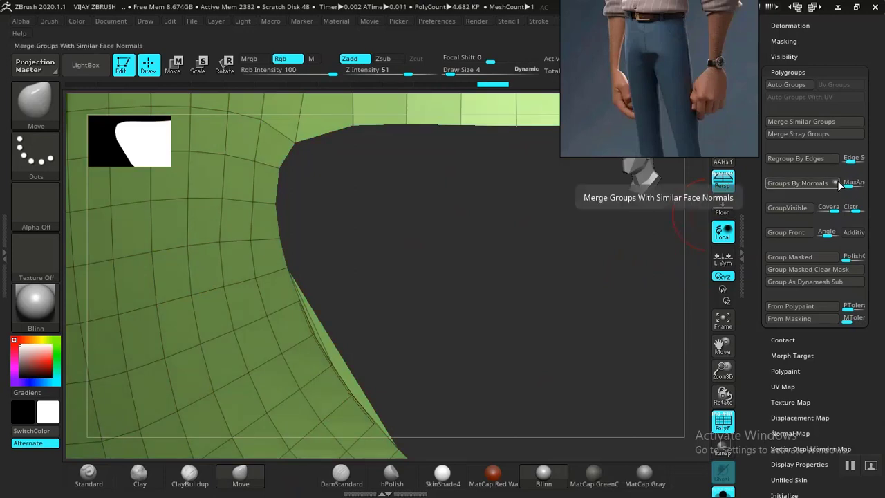
{"action": "left_click", "coordinate": [807, 184]}
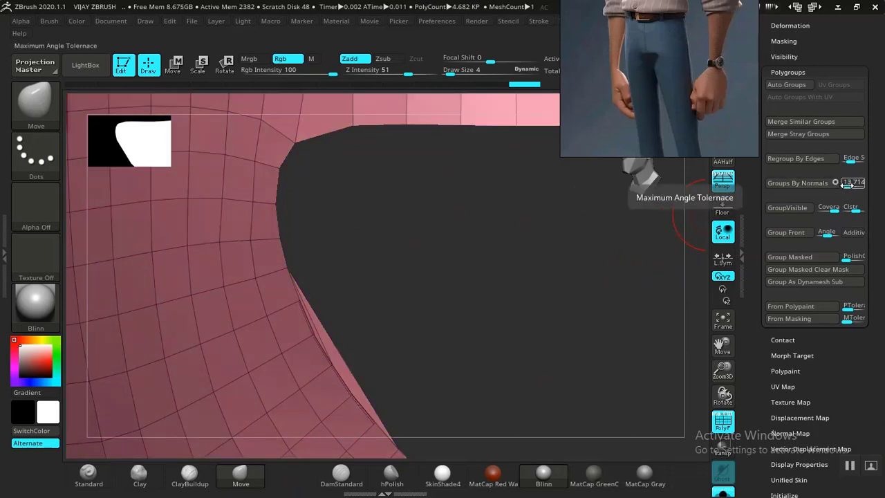
{"action": "left_click", "coordinate": [802, 184]}
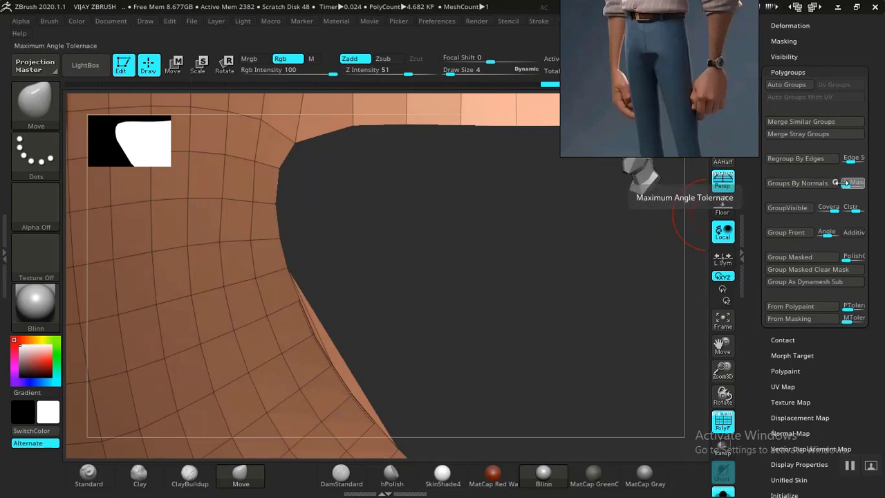
{"action": "left_click", "coordinate": [805, 184]}
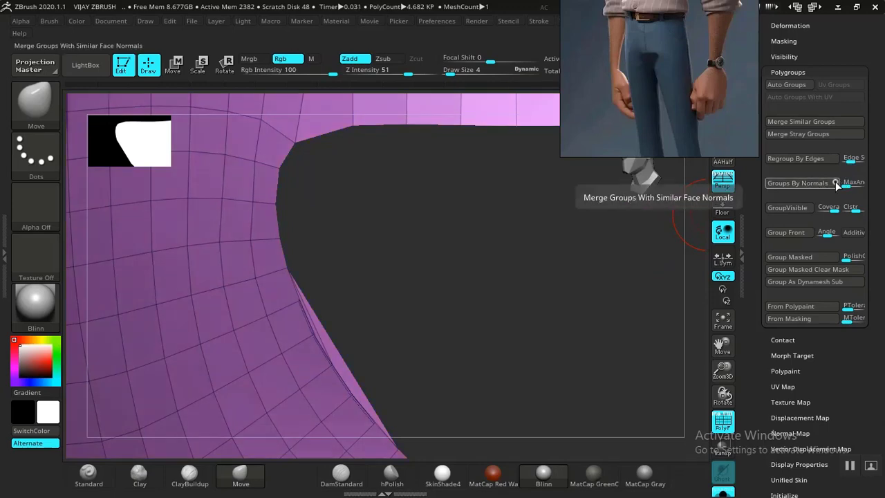
{"action": "left_click", "coordinate": [811, 184]}
Restore the whole trousers, then isolate and hide the sliver polygroups along the curved pocket edge to inspect the flaw.
{"action": "left_click_drag", "start_coordinate": [518, 306], "coordinate": [415, 191]}
{"action": "mouse_move", "coordinate": [470, 293]}
{"action": "left_mouse_down"}
{"action": "mouse_move", "coordinate": [488, 311]}
{"action": "mouse_move", "coordinate": [511, 239]}
{"action": "mouse_move", "coordinate": [566, 327]}
{"action": "mouse_move", "coordinate": [544, 283]}
{"action": "mouse_move", "coordinate": [558, 310]}
{"action": "mouse_move", "coordinate": [538, 233]}
{"action": "mouse_move", "coordinate": [525, 253]}
{"action": "mouse_move", "coordinate": [603, 369]}
{"action": "left_mouse_up"}
{"action": "left_click_drag", "start_coordinate": [587, 253], "coordinate": [557, 308], "text": "alt"}
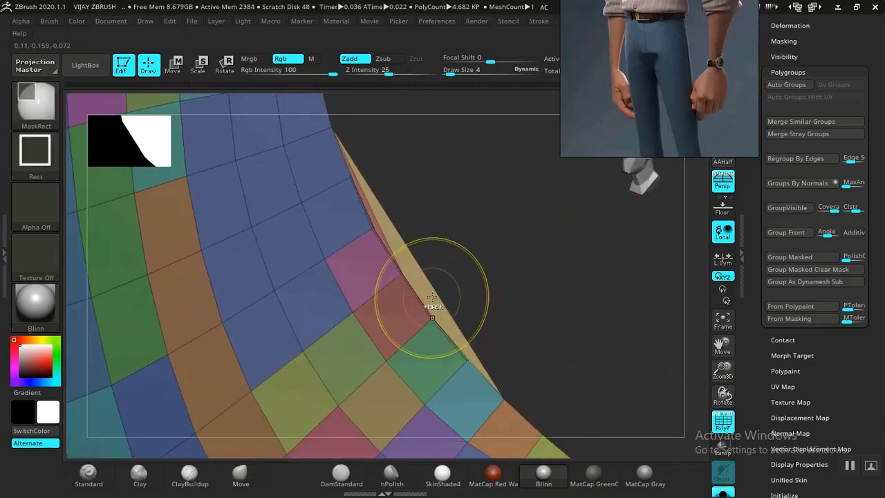
{"action": "left_click", "coordinate": [518, 230], "text": "ctrl+shift"}
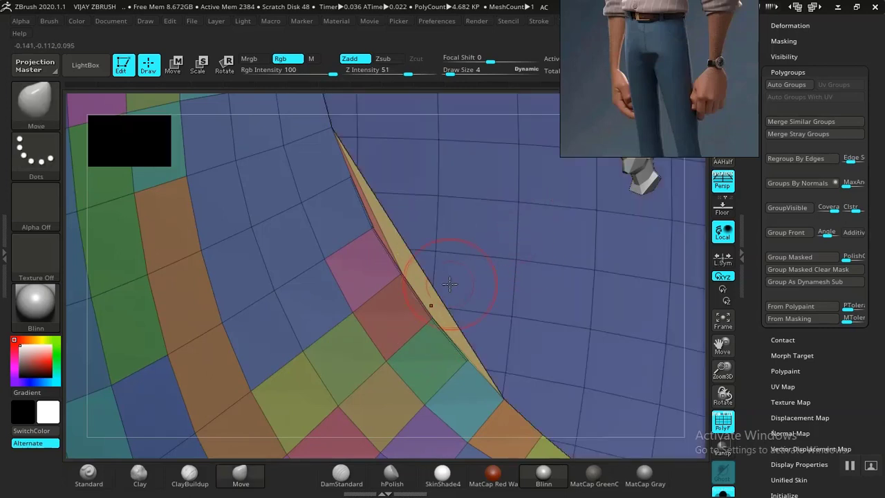
{"action": "left_click", "coordinate": [427, 311], "text": "ctrl+shift"}
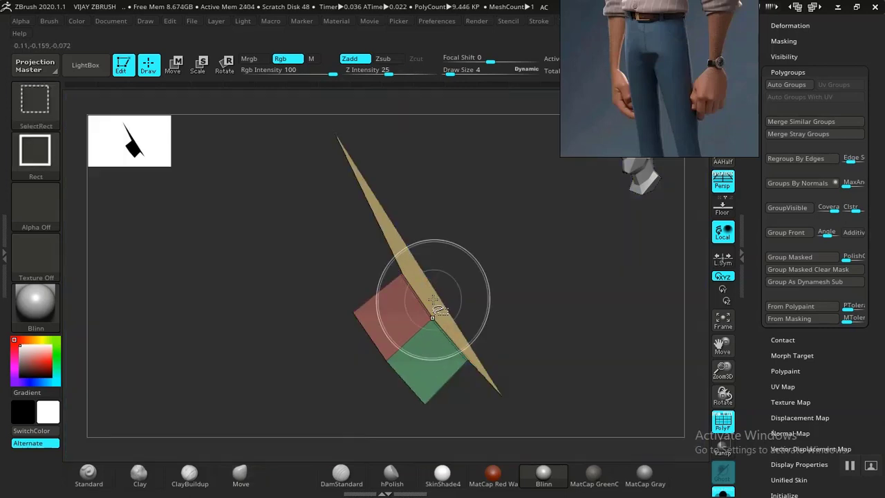
{"action": "left_click", "coordinate": [431, 298], "text": "ctrl+shift"}
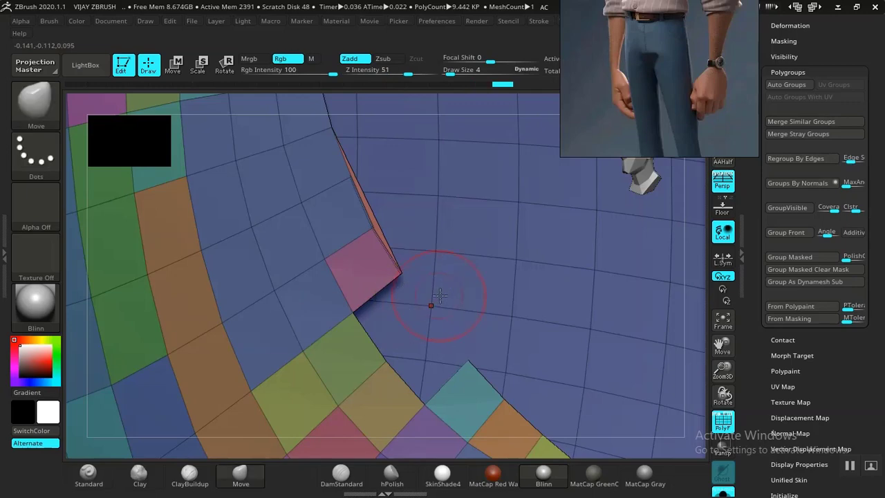
{"action": "left_click", "coordinate": [465, 267], "text": "ctrl+shift"}
Undo the polygroup changes and the last ZRemesher operation to restore the denser two-group trousers mesh.
{"action": "left_click", "coordinate": [484, 267], "text": "ctrl+shift"}
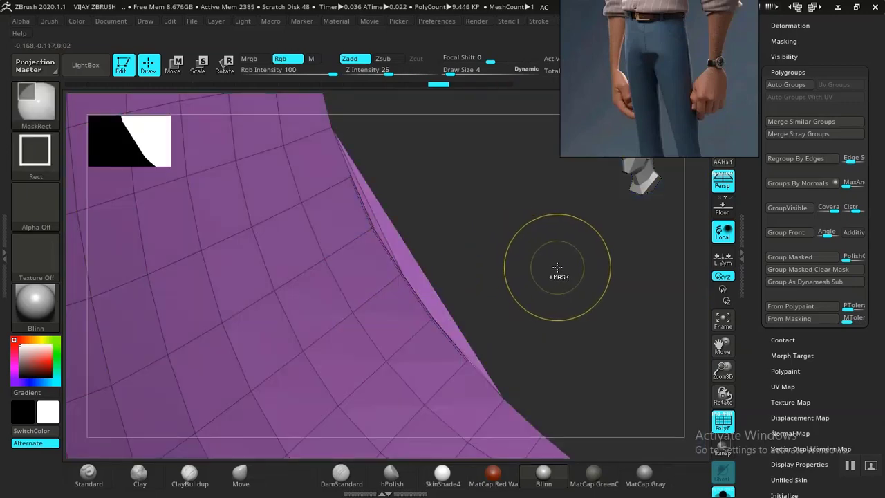
{"action": "left_click", "coordinate": [566, 269], "text": "ctrl+shift"}
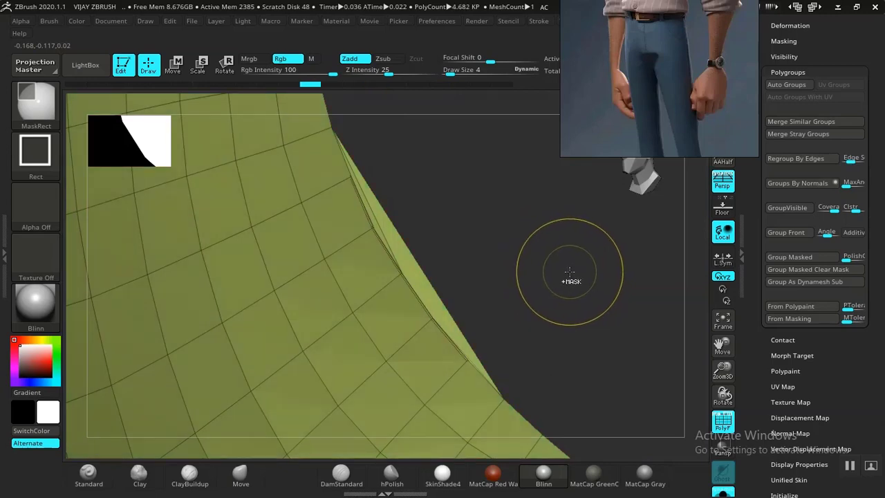
{"action": "left_click", "coordinate": [567, 273], "text": "ctrl+shift"}
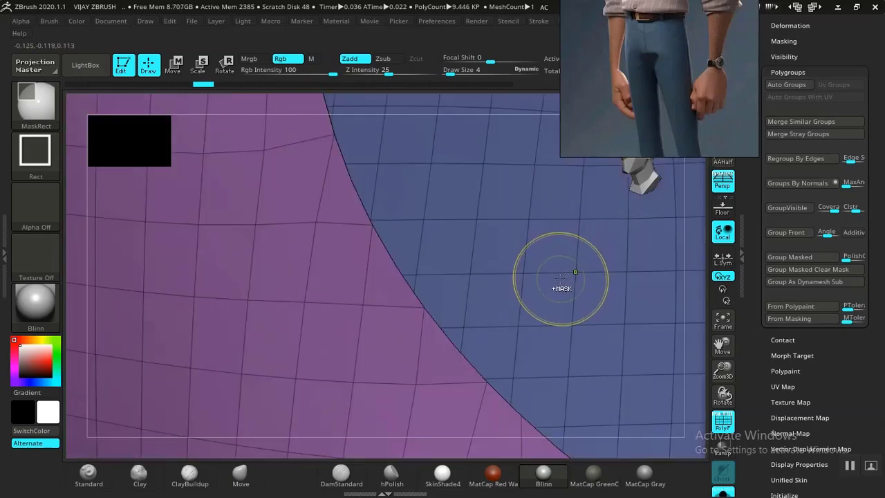
Run Del Hidden on the restored trousers mesh to remove any hidden geometry.
{"action": "left_click_drag", "start_coordinate": [754, 208], "coordinate": [758, 301]}
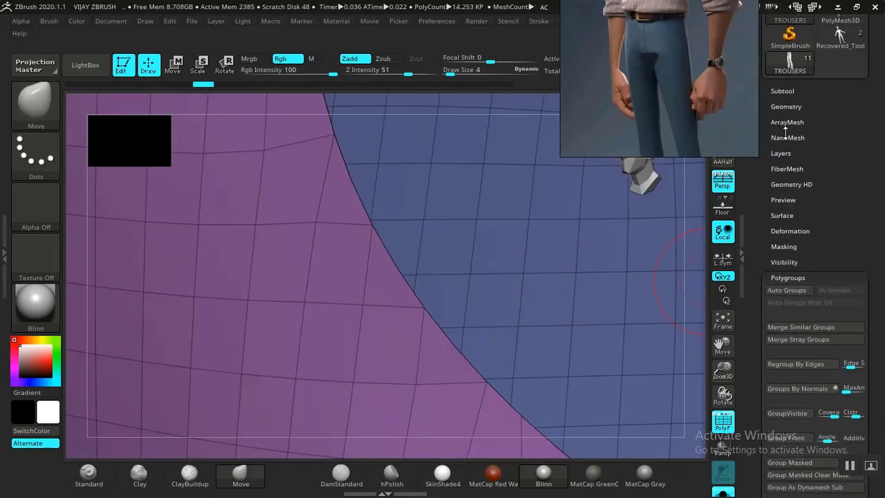
{"action": "left_click", "coordinate": [787, 107]}
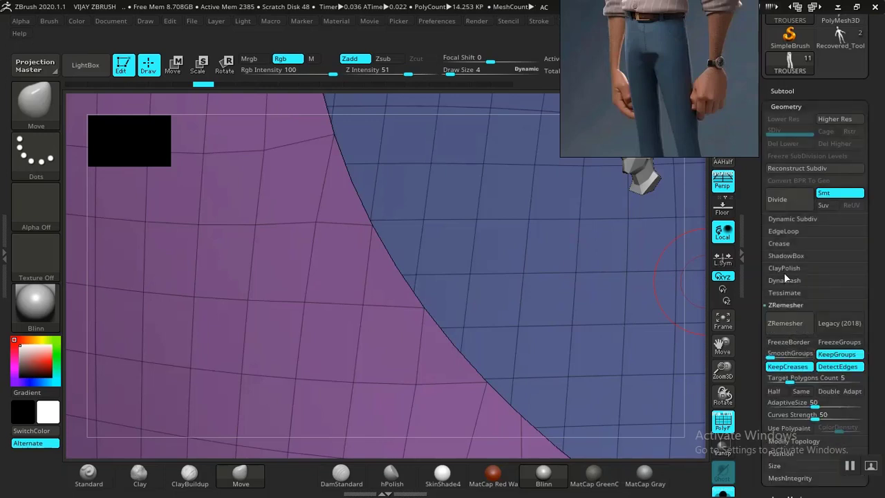
{"action": "left_click", "coordinate": [781, 444]}
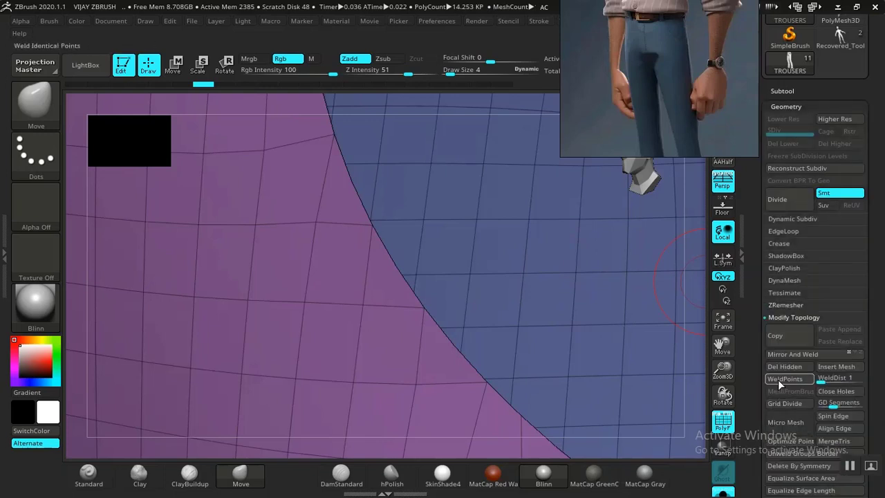
{"action": "left_click", "coordinate": [782, 368]}
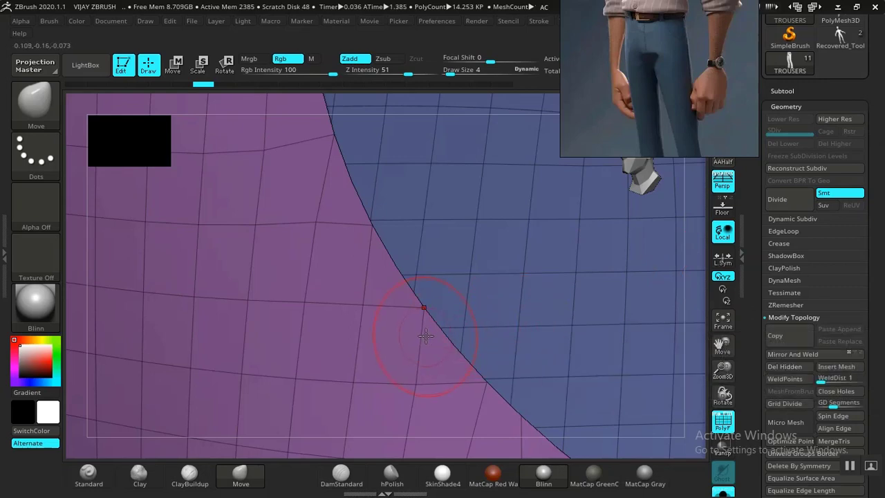
Inspect the restored trousers mesh around the pocket opening, the legs and the side seam.
{"action": "key", "text": "f"}
{"action": "left_click_drag", "start_coordinate": [494, 312], "coordinate": [643, 446]}
{"action": "left_click_drag", "start_coordinate": [149, 285], "coordinate": [247, 383]}
{"action": "mouse_move", "coordinate": [217, 334]}
{"action": "left_mouse_down"}
{"action": "mouse_move", "coordinate": [221, 293]}
{"action": "mouse_move", "coordinate": [237, 272]}
{"action": "mouse_move", "coordinate": [463, 246]}
{"action": "left_mouse_up"}
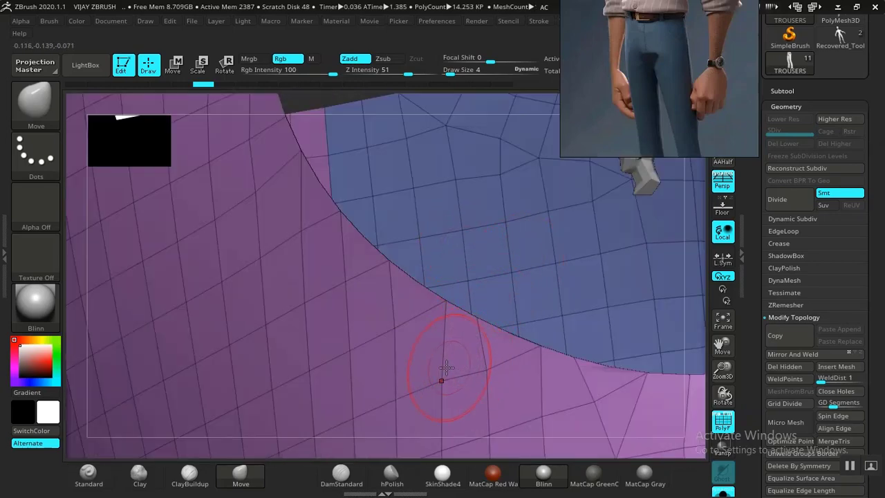
{"action": "key", "text": "f"}
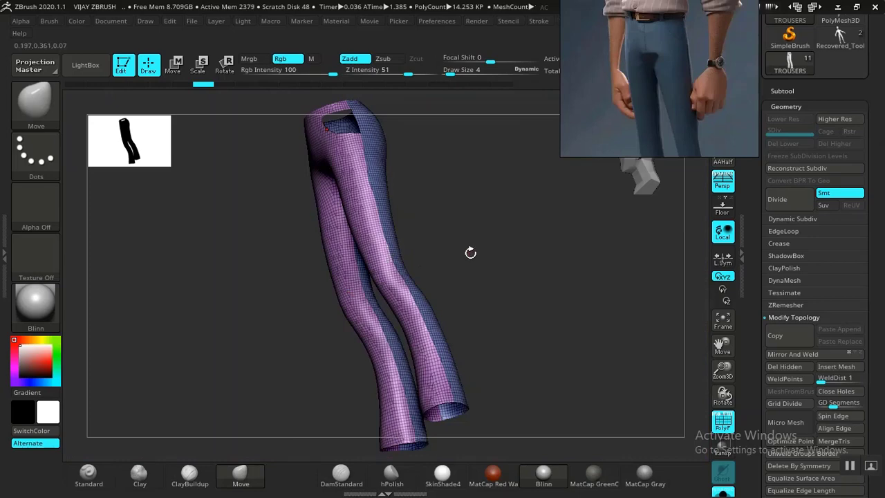
{"action": "left_click_drag", "start_coordinate": [470, 253], "coordinate": [513, 248]}
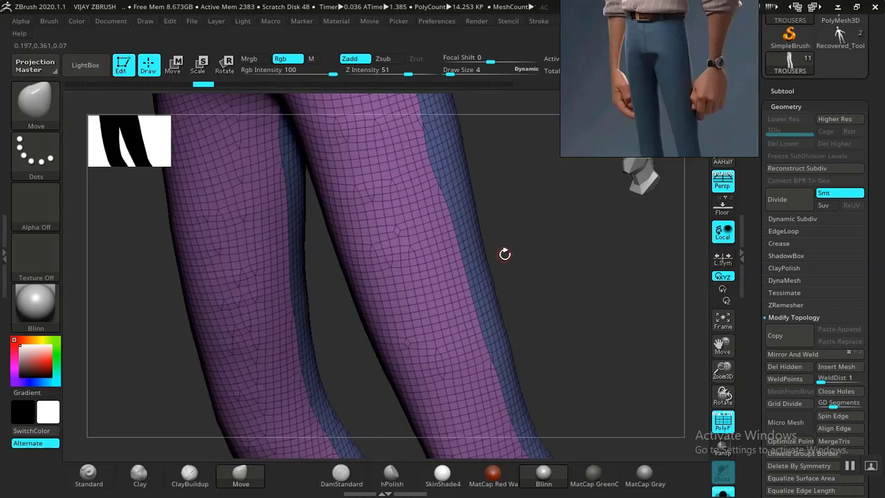
{"action": "left_click_drag", "start_coordinate": [569, 270], "coordinate": [667, 271]}
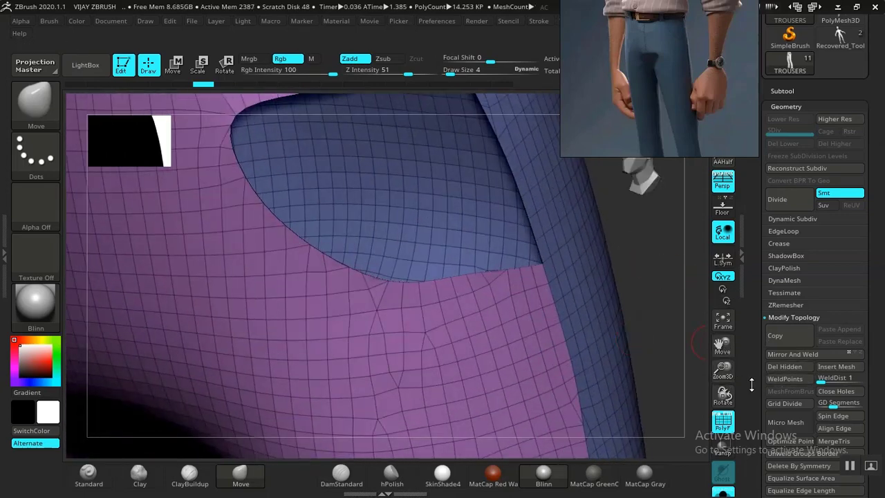
ZRemesh the trousers with KeepGroups on and a Target Polygons Count of 5, and isolate the front polygroup.
{"action": "left_click_drag", "start_coordinate": [751, 384], "coordinate": [746, 330]}
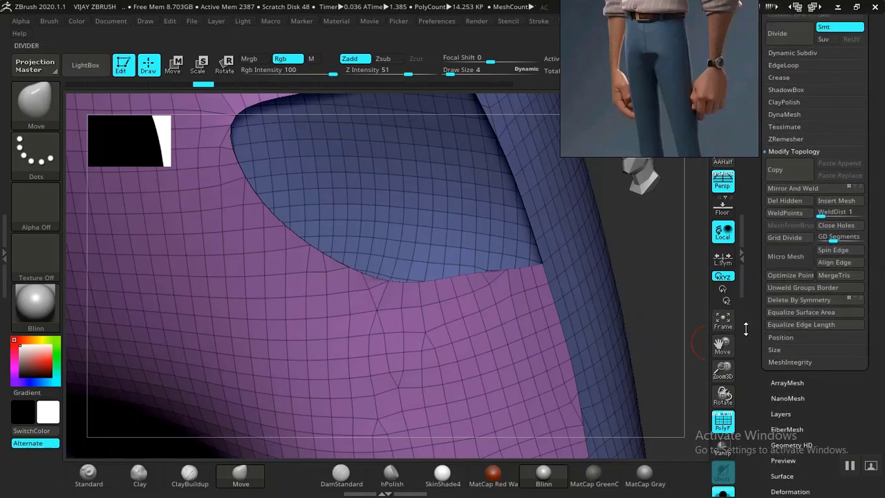
{"action": "left_click_drag", "start_coordinate": [762, 400], "coordinate": [767, 465]}
{"action": "left_click", "coordinate": [788, 234]}
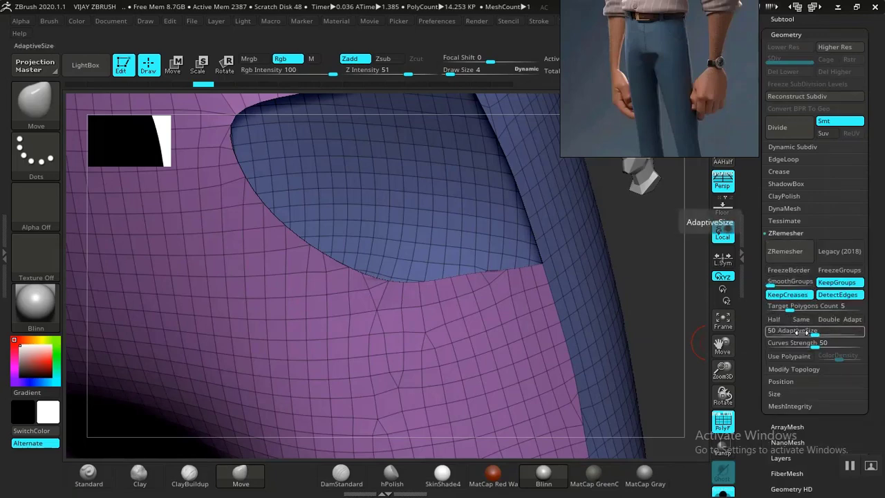
{"action": "left_click", "coordinate": [785, 251]}
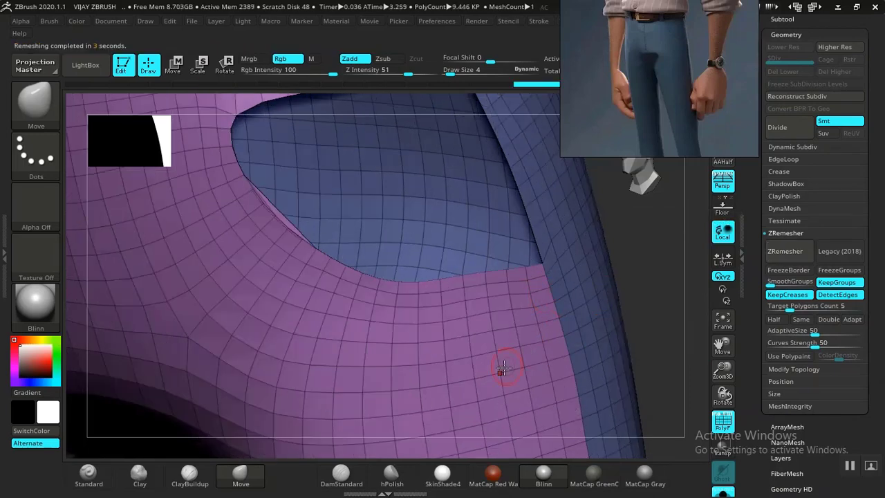
{"action": "left_click", "coordinate": [455, 373], "text": "ctrl+shift"}
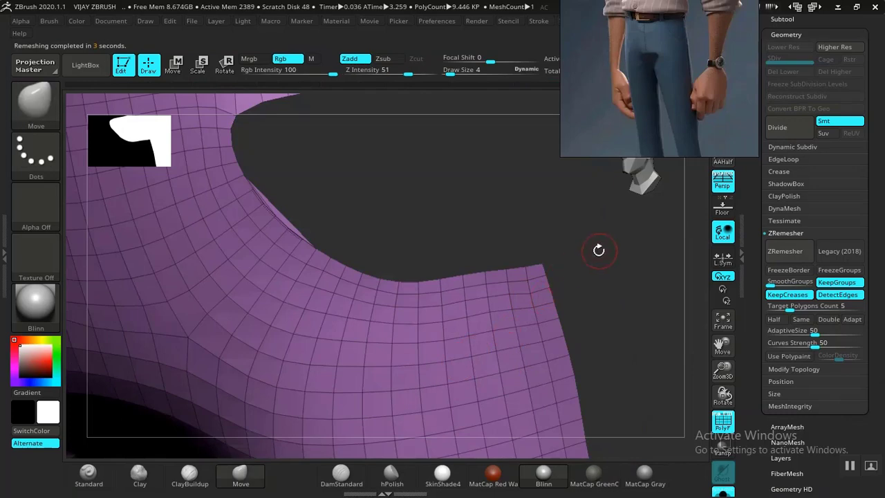
Mask the faces along the folded edge of the front pocket opening with the MaskLasso brush.
{"action": "mouse_move", "coordinate": [599, 251]}
{"action": "left_mouse_down"}
{"action": "mouse_move", "coordinate": [596, 371]}
{"action": "mouse_move", "coordinate": [461, 341]}
{"action": "mouse_move", "coordinate": [452, 320]}
{"action": "mouse_move", "coordinate": [397, 269]}
{"action": "mouse_move", "coordinate": [454, 267]}
{"action": "mouse_move", "coordinate": [514, 205]}
{"action": "mouse_move", "coordinate": [571, 298]}
{"action": "mouse_move", "coordinate": [576, 279]}
{"action": "mouse_move", "coordinate": [329, 284]}
{"action": "left_mouse_up"}
{"action": "mouse_move", "coordinate": [195, 235]}
{"action": "left_mouse_down"}
{"action": "mouse_move", "coordinate": [335, 280]}
{"action": "mouse_move", "coordinate": [340, 301]}
{"action": "mouse_move", "coordinate": [317, 291]}
{"action": "mouse_move", "coordinate": [340, 345]}
{"action": "mouse_move", "coordinate": [257, 201]}
{"action": "mouse_move", "coordinate": [290, 259]}
{"action": "mouse_move", "coordinate": [322, 273]}
{"action": "mouse_move", "coordinate": [287, 267]}
{"action": "mouse_move", "coordinate": [261, 241]}
{"action": "mouse_move", "coordinate": [282, 225]}
{"action": "mouse_move", "coordinate": [284, 189]}
{"action": "mouse_move", "coordinate": [270, 228]}
{"action": "mouse_move", "coordinate": [291, 283]}
{"action": "mouse_move", "coordinate": [244, 281]}
{"action": "mouse_move", "coordinate": [366, 316]}
{"action": "mouse_move", "coordinate": [391, 221]}
{"action": "mouse_move", "coordinate": [446, 307]}
{"action": "mouse_move", "coordinate": [438, 318]}
{"action": "mouse_move", "coordinate": [375, 322]}
{"action": "mouse_move", "coordinate": [433, 307]}
{"action": "mouse_move", "coordinate": [370, 292]}
{"action": "mouse_move", "coordinate": [275, 370]}
{"action": "mouse_move", "coordinate": [245, 379]}
{"action": "left_mouse_up"}
{"action": "key", "text": "shift+f"}
{"action": "key", "text": "ctrl+z"}
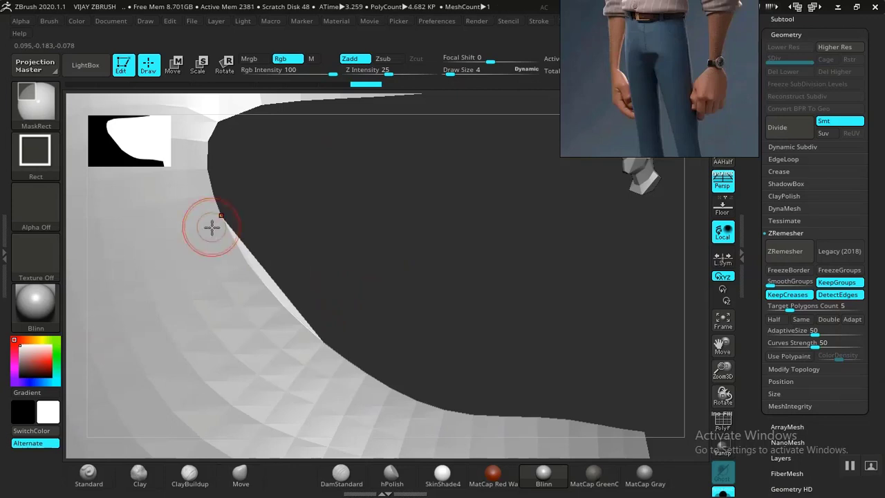
{"action": "left_click", "coordinate": [28, 102]}
{"action": "key", "text": "m"}
{"action": "key", "text": "l"}
{"action": "mouse_move", "coordinate": [396, 241]}
{"action": "left_mouse_down", "text": "ctrl"}
{"action": "mouse_move", "coordinate": [342, 360]}
{"action": "mouse_move", "coordinate": [251, 340]}
{"action": "mouse_move", "coordinate": [205, 251]}
{"action": "mouse_move", "coordinate": [362, 205]}
{"action": "left_mouse_up", "text": "ctrl"}
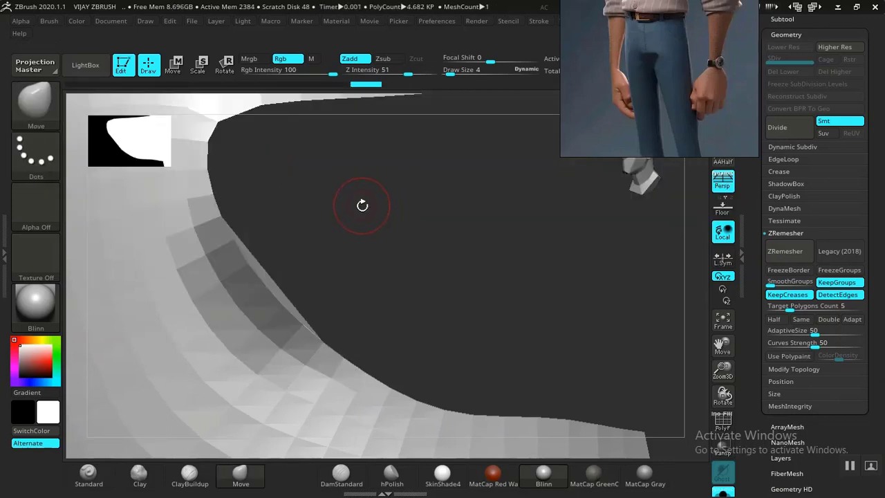
Turn the masked pocket-edge faces into a separate polygroup with PolyFrame displayed.
{"action": "key", "text": "shift+f"}
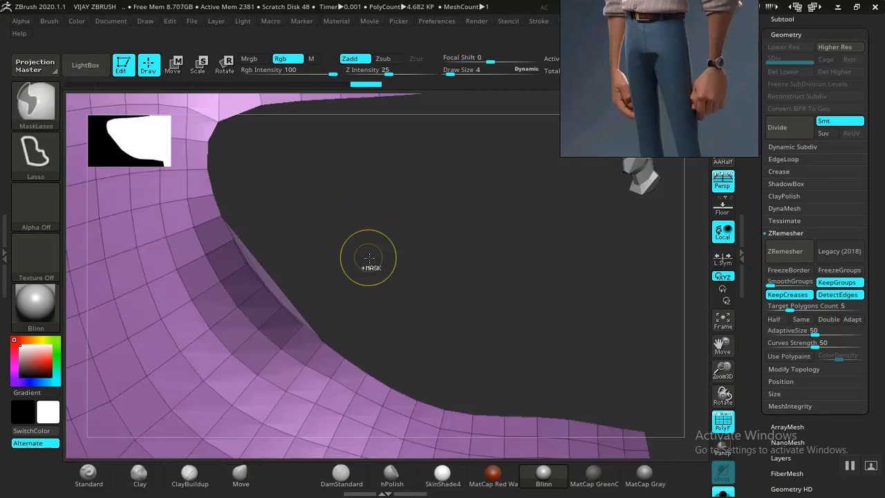
{"action": "key", "text": "ctrl+w"}
{"action": "left_click_drag", "start_coordinate": [413, 256], "coordinate": [374, 283]}
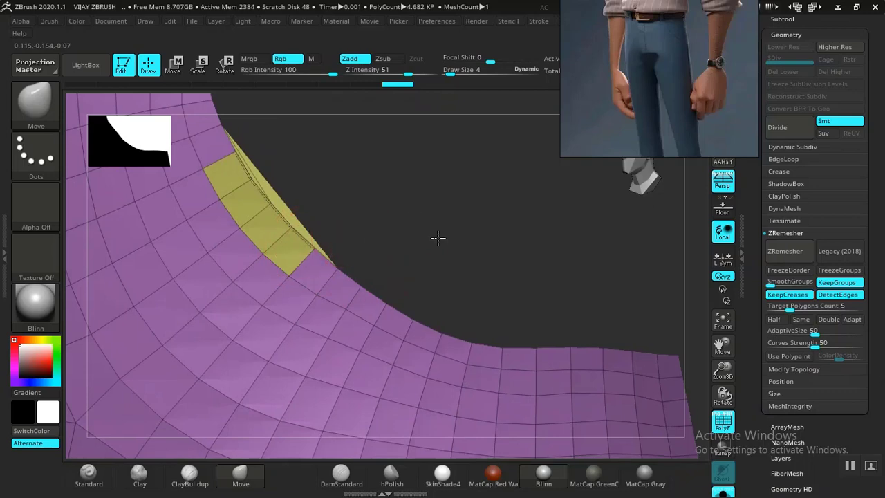
{"action": "left_click_drag", "start_coordinate": [438, 237], "coordinate": [376, 283], "text": "alt"}
Show the whole trousers and isolate the new pocket-edge polygroup for a close view of its folded faces.
{"action": "left_click", "coordinate": [445, 275], "text": "ctrl+shift"}
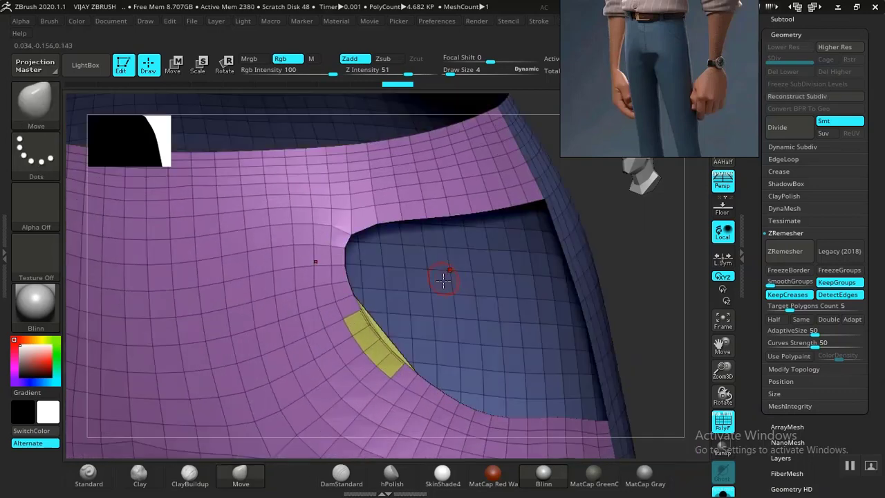
{"action": "left_click", "coordinate": [377, 360], "text": "ctrl+shift"}
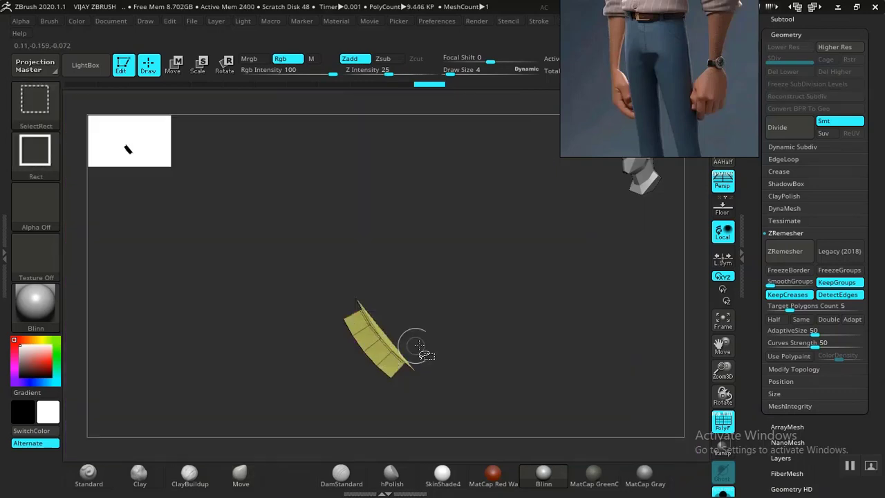
{"action": "left_click_drag", "start_coordinate": [482, 305], "coordinate": [501, 312], "text": "alt"}
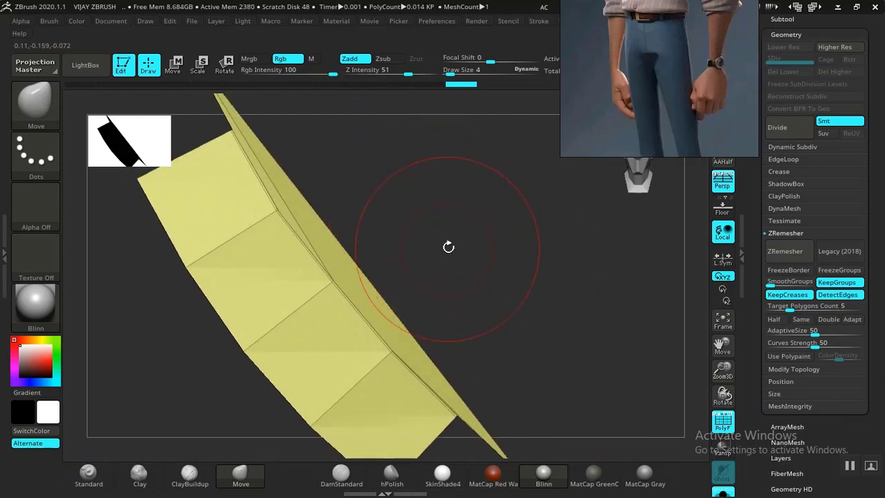
{"action": "left_click_drag", "start_coordinate": [496, 262], "coordinate": [511, 294]}
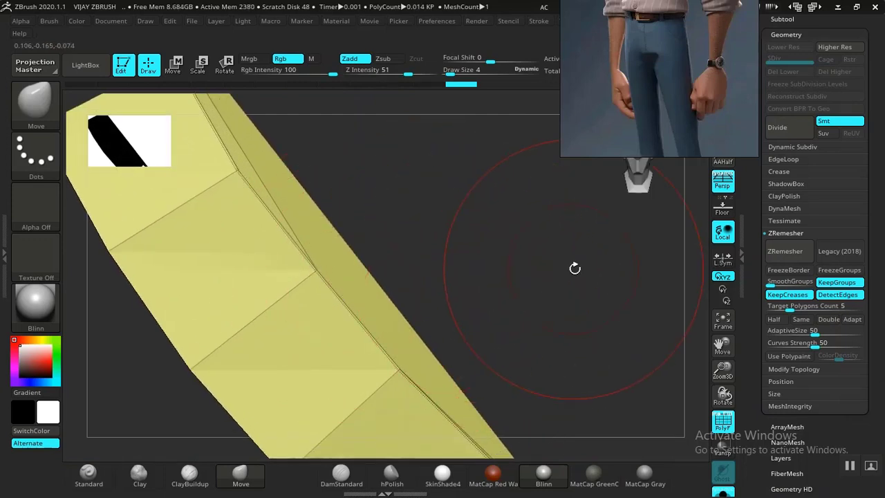
Split the isolated pocket-edge faces into separate polygroups using Groups By Normals.
{"action": "left_click_drag", "start_coordinate": [751, 387], "coordinate": [758, 314]}
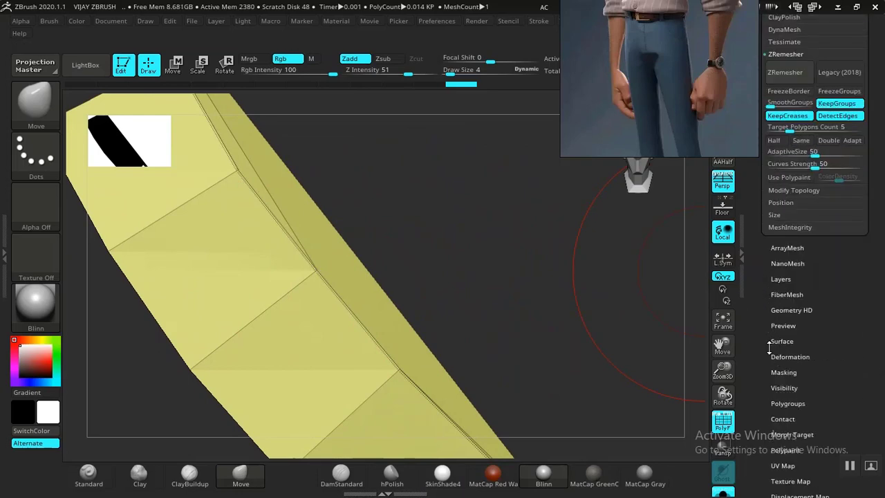
{"action": "left_click_drag", "start_coordinate": [769, 348], "coordinate": [765, 396]}
{"action": "left_click", "coordinate": [783, 337]}
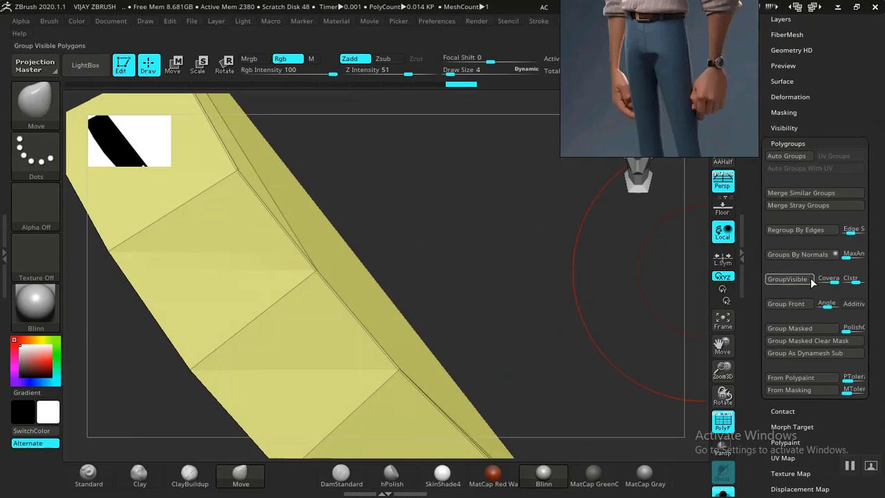
{"action": "left_click", "coordinate": [798, 229]}
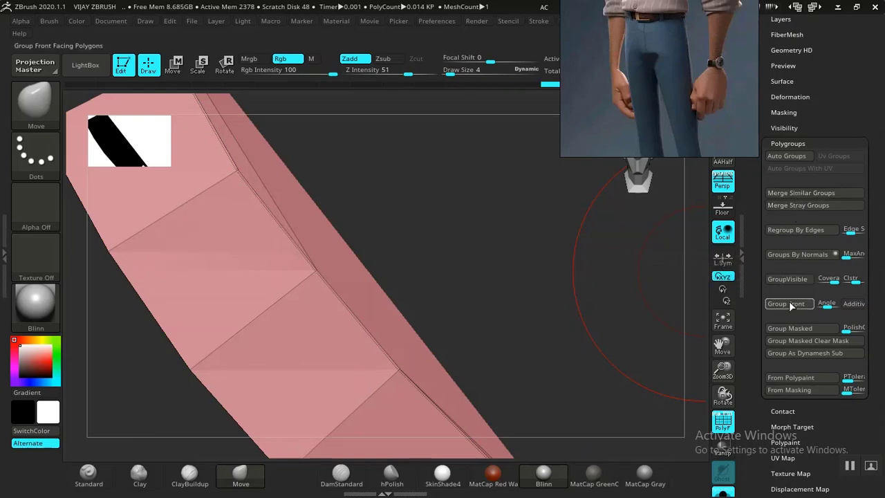
{"action": "left_click", "coordinate": [799, 255]}
{"action": "left_click_drag", "start_coordinate": [572, 303], "coordinate": [584, 275]}
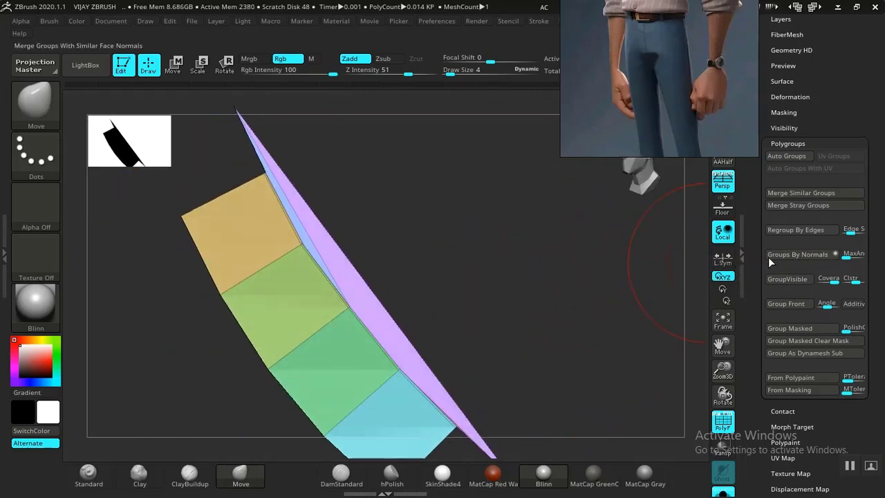
Try Groups By Normals with a maximum angle of 45 on the isolated faces, and undo it.
{"action": "left_click", "coordinate": [855, 257]}
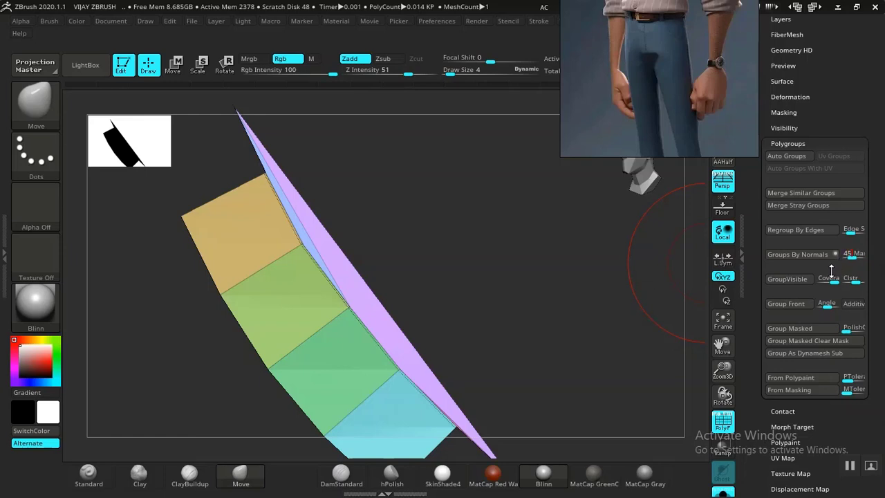
{"action": "left_click", "coordinate": [800, 254]}
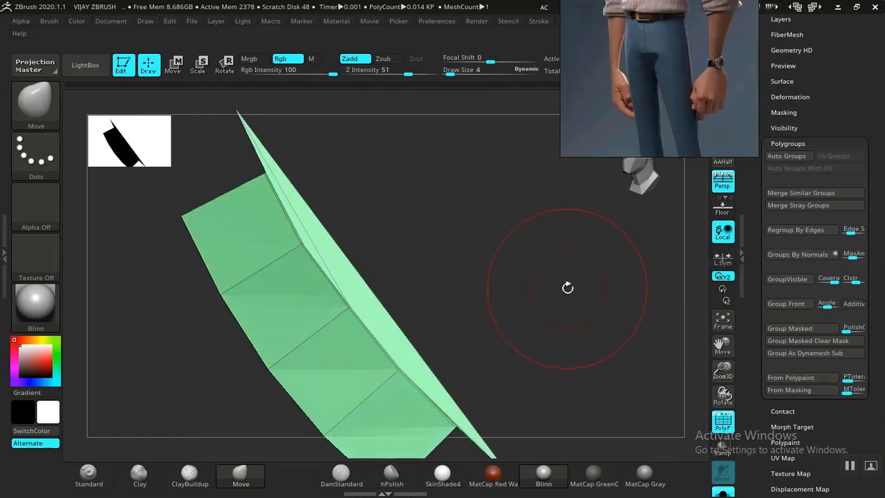
{"action": "left_click_drag", "start_coordinate": [565, 289], "coordinate": [557, 335]}
{"action": "key", "text": "ctrl+z"}
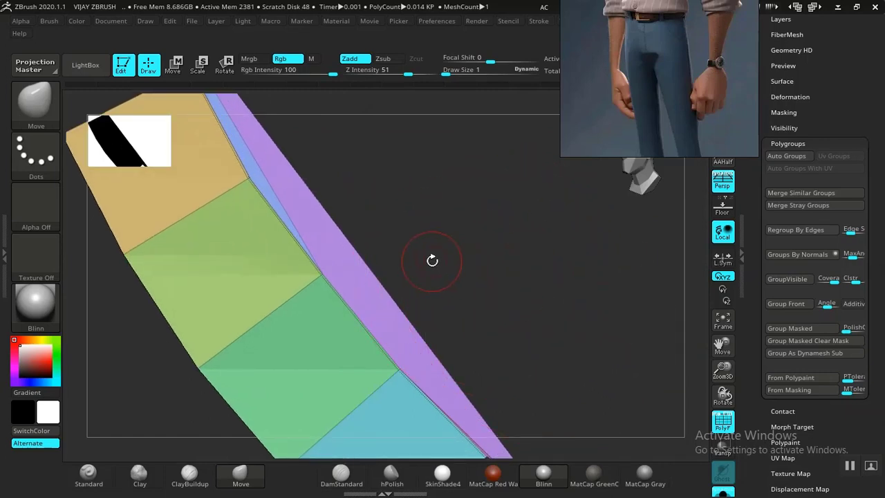
Hide the four square face polygroups so only the thin folded strip of the pocket edge is displayed.
{"action": "left_click_drag", "start_coordinate": [533, 301], "coordinate": [525, 318]}
{"action": "left_click", "coordinate": [408, 395], "text": "ctrl+alt+shift"}
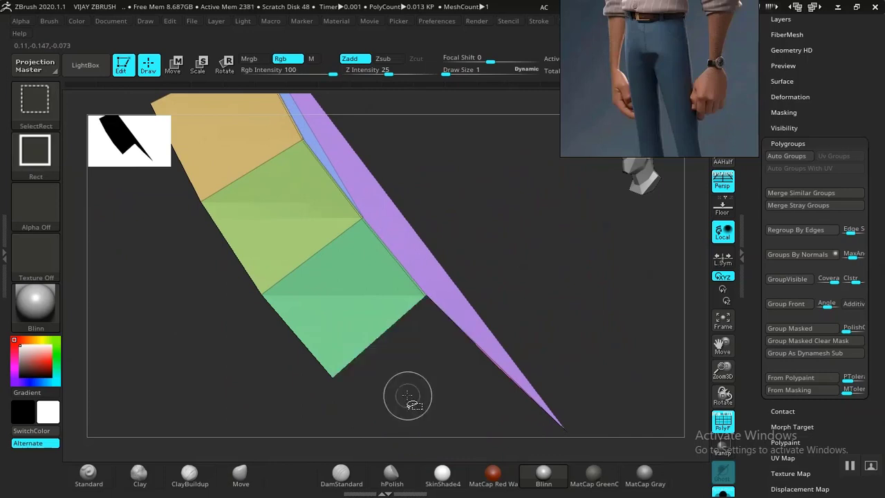
{"action": "left_click", "coordinate": [328, 312], "text": "ctrl+alt+shift"}
{"action": "left_click", "coordinate": [309, 277], "text": "ctrl+alt+shift"}
{"action": "left_click", "coordinate": [253, 197], "text": "ctrl+alt+shift"}
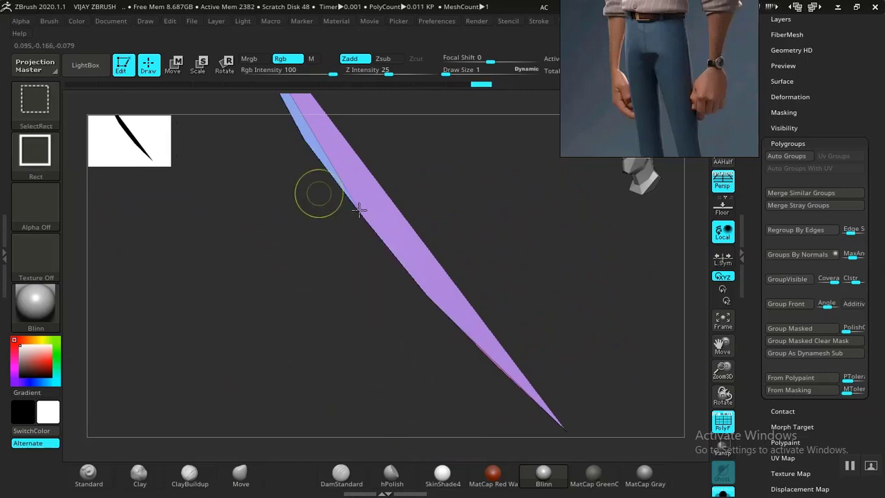
Merge the visible thin strip faces into a single polygroup and show the whole trousers mesh.
{"action": "mouse_move", "coordinate": [429, 228]}
{"action": "left_mouse_down"}
{"action": "mouse_move", "coordinate": [567, 274]}
{"action": "mouse_move", "coordinate": [446, 238]}
{"action": "mouse_move", "coordinate": [502, 277]}
{"action": "left_mouse_up"}
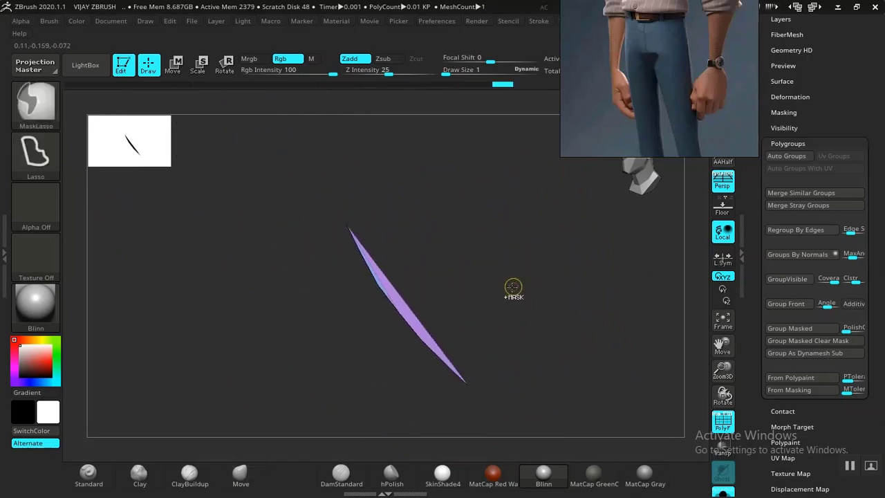
{"action": "key", "text": "ctrl+w"}
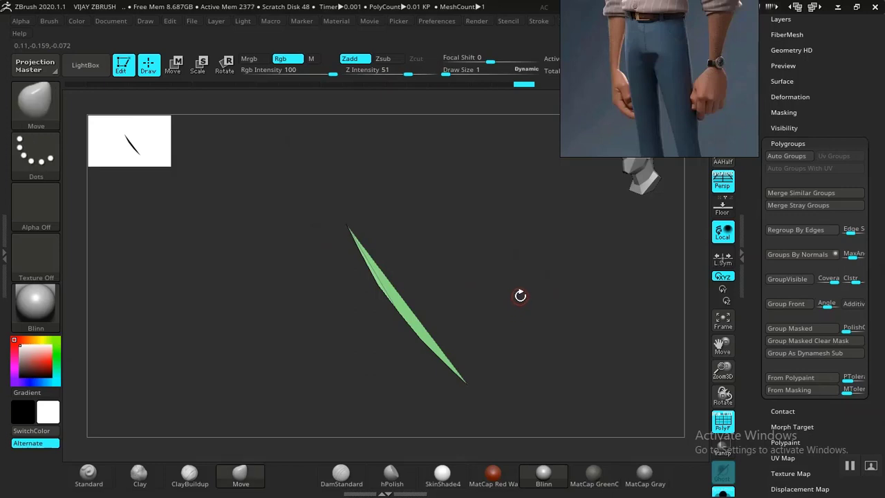
{"action": "left_click", "coordinate": [519, 296], "text": "ctrl+shift"}
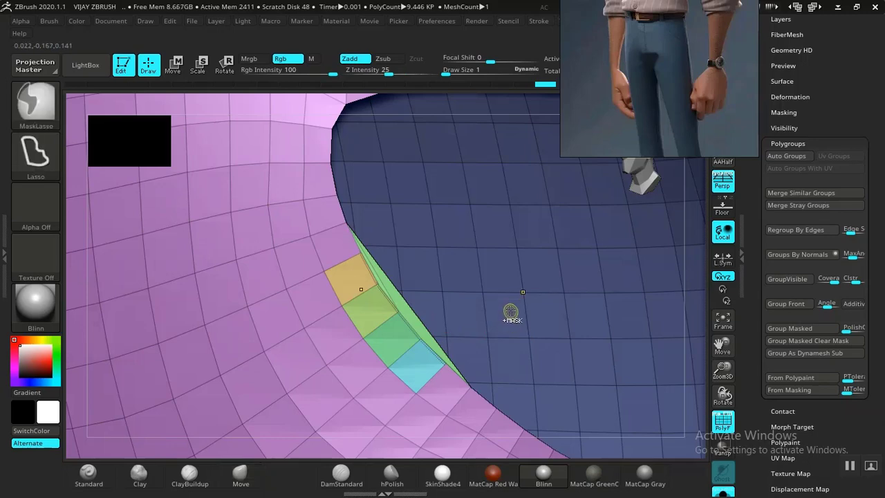
Try hiding individual pocket-edge polygroups on the full trousers, and restore the complete mesh.
{"action": "left_click", "coordinate": [509, 303], "text": "ctrl+shift"}
{"action": "left_click", "coordinate": [503, 302], "text": "ctrl+shift"}
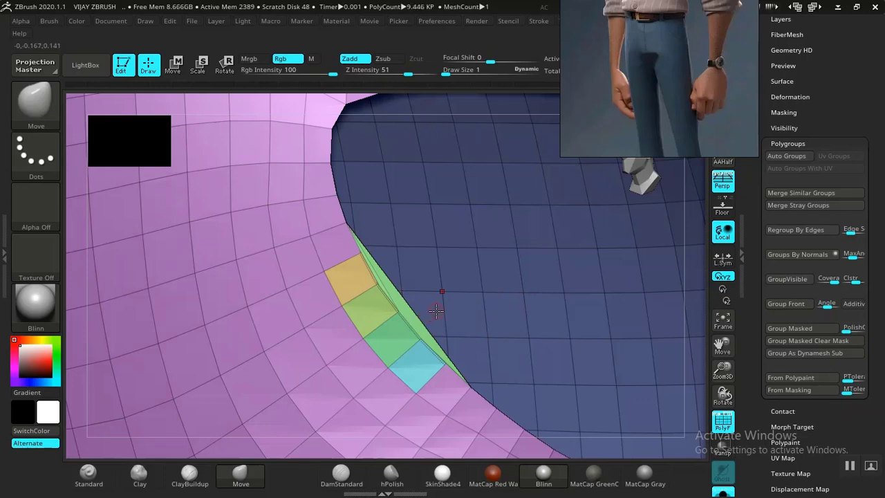
{"action": "key", "text": "ctrl"}
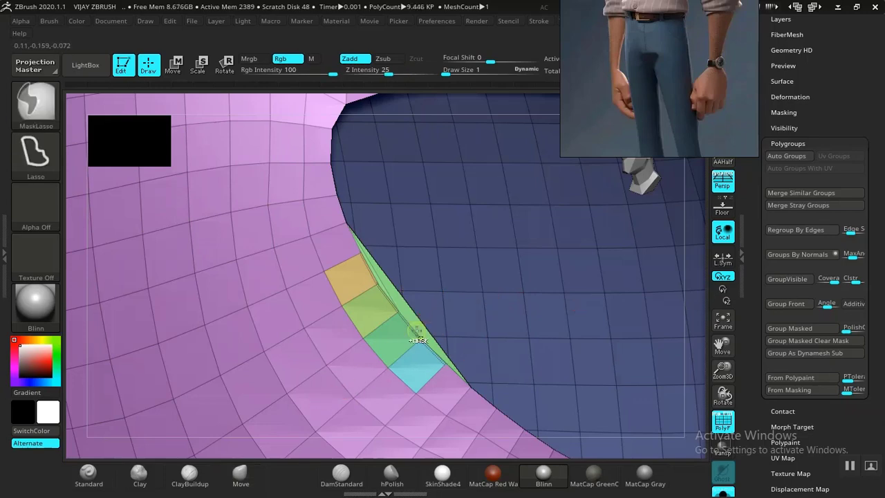
{"action": "left_click", "coordinate": [413, 315], "text": "ctrl+shift"}
{"action": "left_click", "coordinate": [415, 317], "text": "ctrl+shift"}
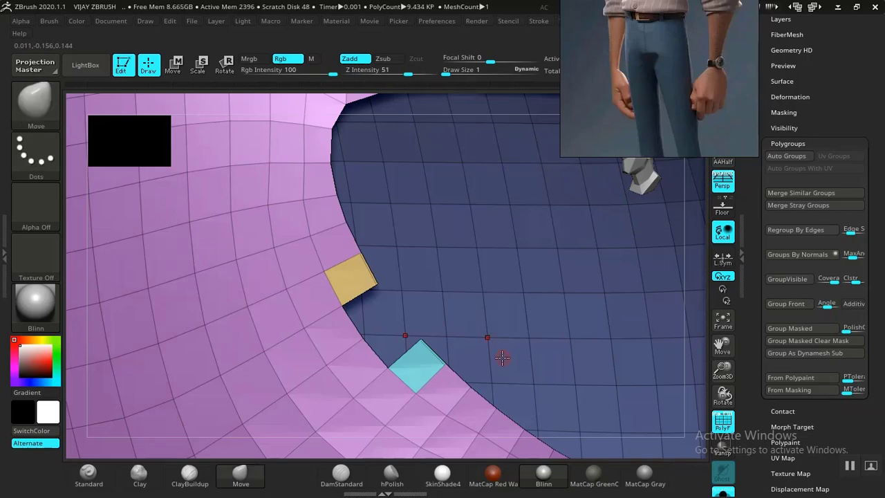
{"action": "key", "text": "f"}
{"action": "key", "text": "ctrl"}
{"action": "right_click_drag", "start_coordinate": [514, 298], "coordinate": [598, 477], "text": "ctrl"}
{"action": "right_click_drag", "start_coordinate": [520, 318], "coordinate": [588, 470], "text": "ctrl"}
{"action": "right_click_drag", "start_coordinate": [604, 292], "coordinate": [534, 381], "text": "alt"}
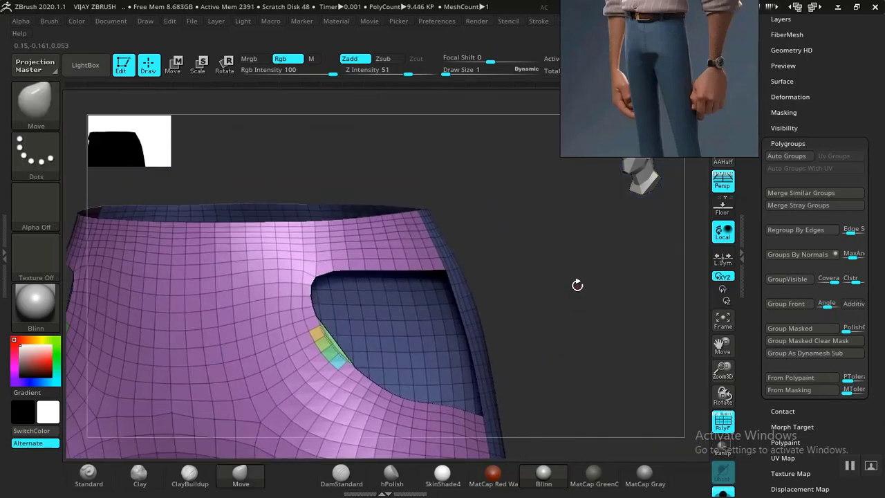
{"action": "right_click_drag", "start_coordinate": [577, 284], "coordinate": [643, 409], "text": "ctrl"}
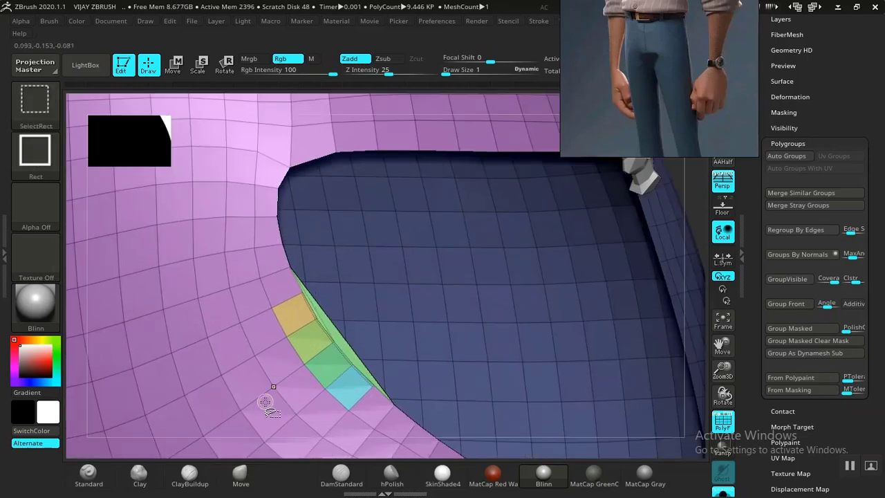
Hide the front and back trousers polygroups and the square pocket-edge faces, keeping the thin strip and its mirrored counterpart displayed.
{"action": "left_click", "coordinate": [269, 401], "text": "ctrl+shift"}
{"action": "left_click", "coordinate": [273, 408], "text": "ctrl+shift"}
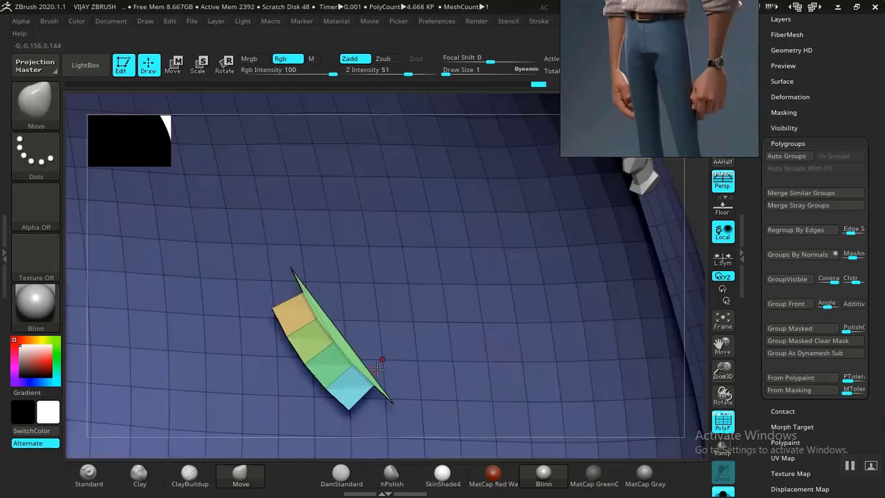
{"action": "left_click", "coordinate": [354, 392], "text": "ctrl+shift"}
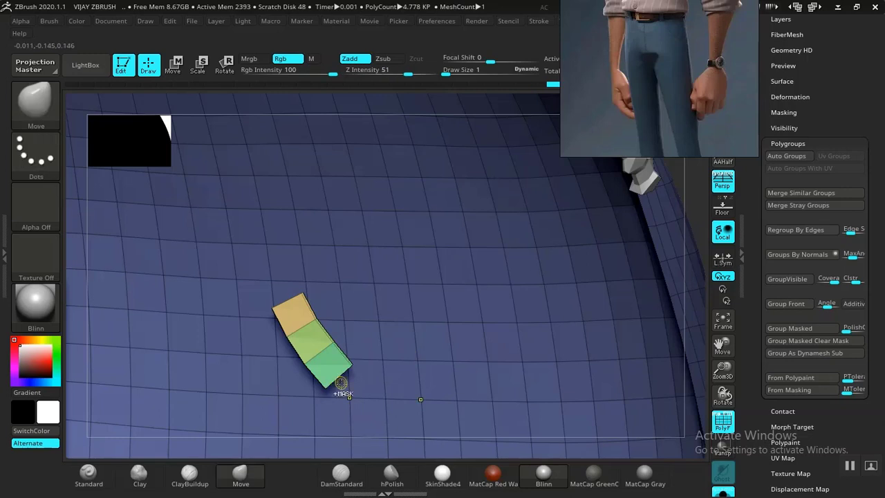
{"action": "key", "text": "ctrl+z"}
{"action": "left_click", "coordinate": [334, 389], "text": "ctrl+shift"}
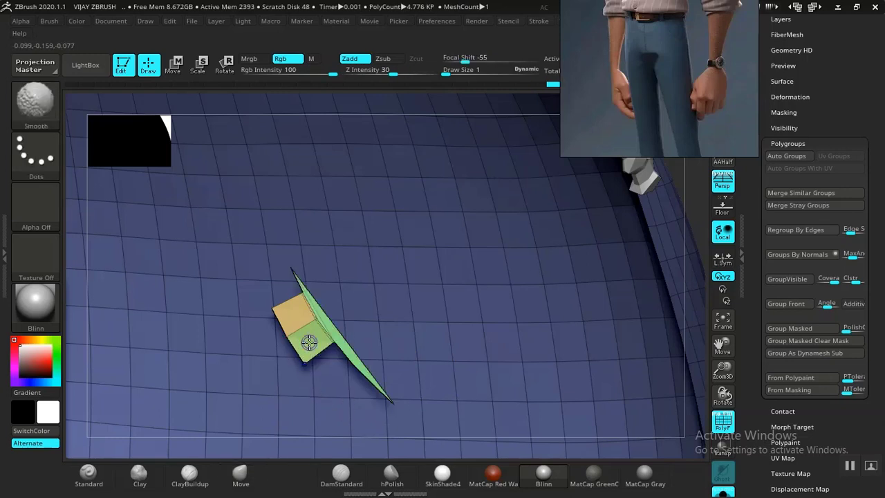
{"action": "left_click", "coordinate": [494, 295], "text": "ctrl+shift"}
{"action": "left_click", "coordinate": [294, 318], "text": "ctrl+shift"}
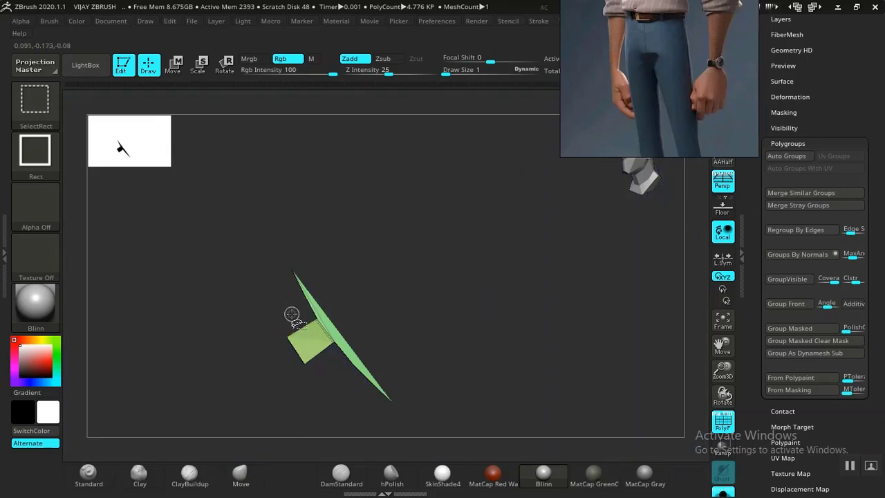
{"action": "left_click", "coordinate": [301, 342], "text": "ctrl+shift"}
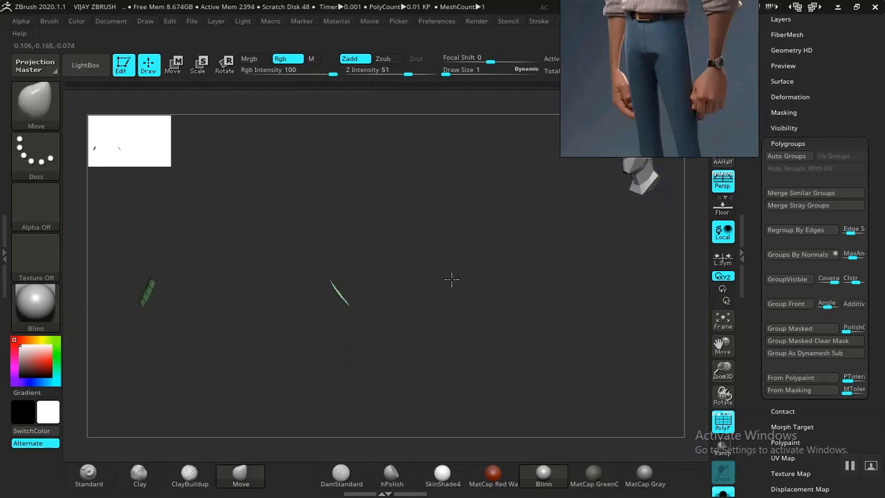
Split the pocket-edge faces on the opposite side into separate polygroups using Groups By Normals with a reduced maximum angle.
{"action": "mouse_move", "coordinate": [464, 307]}
{"action": "left_mouse_down"}
{"action": "mouse_move", "coordinate": [486, 298]}
{"action": "mouse_move", "coordinate": [474, 306]}
{"action": "left_mouse_up"}
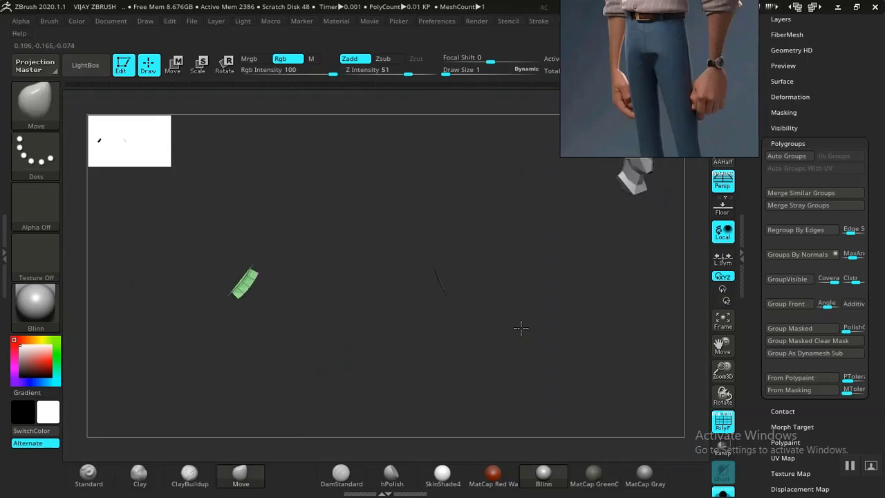
{"action": "left_click_drag", "start_coordinate": [522, 328], "coordinate": [554, 323]}
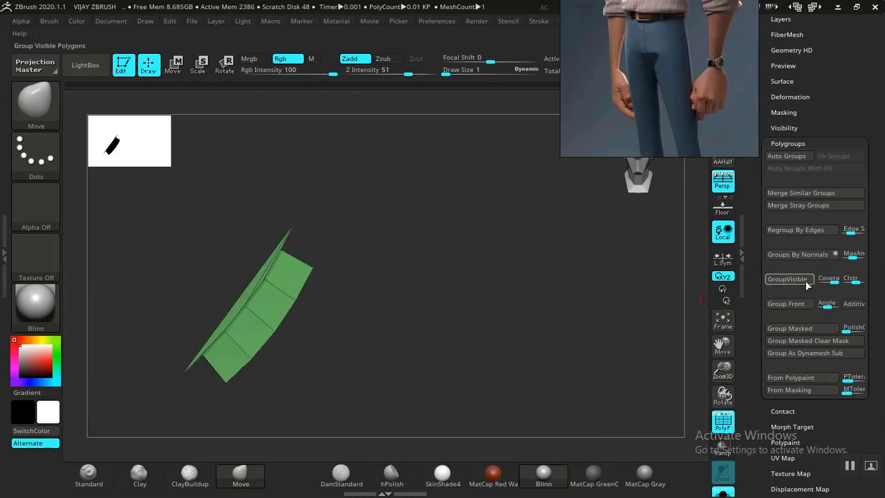
{"action": "left_click", "coordinate": [795, 254]}
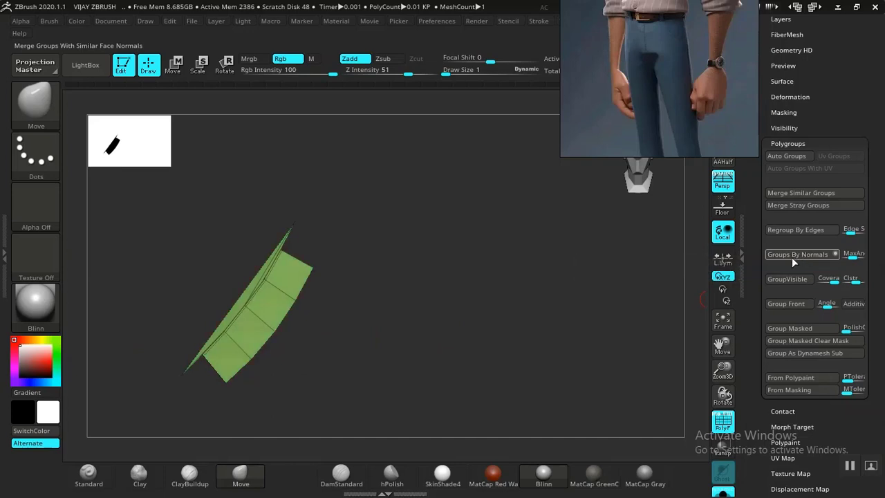
{"action": "left_click", "coordinate": [808, 254]}
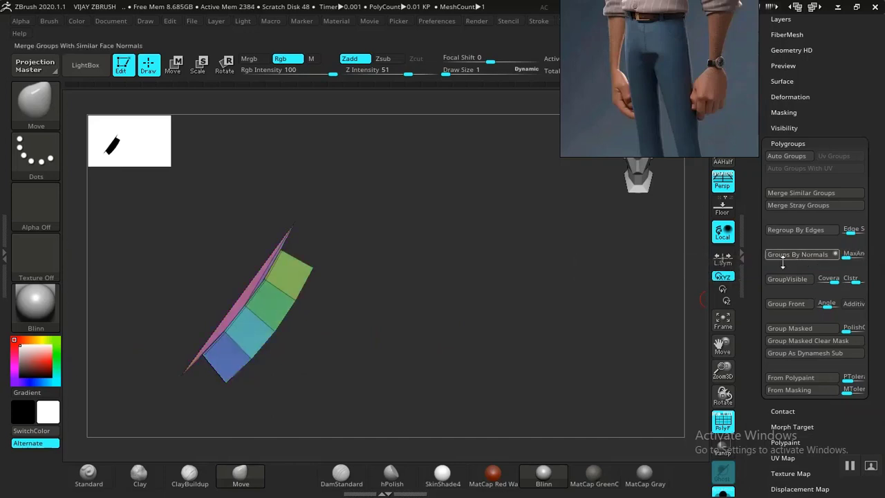
{"action": "left_click_drag", "start_coordinate": [517, 306], "coordinate": [501, 358]}
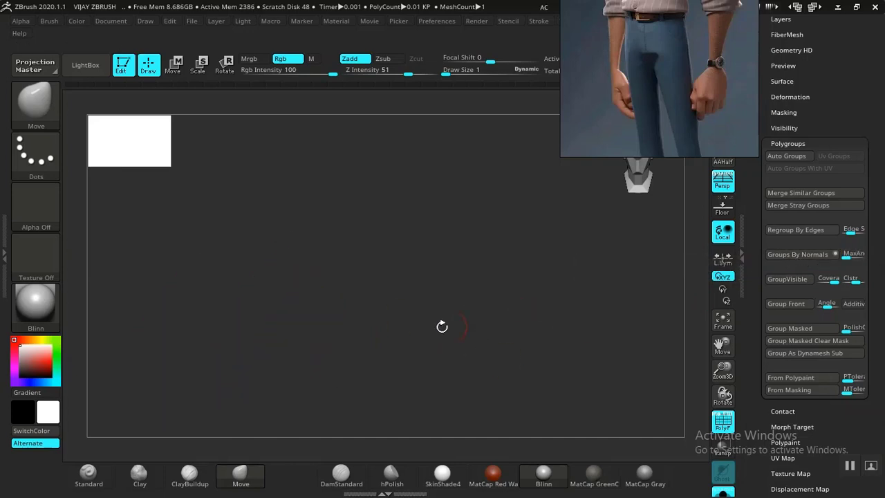
Hide the four square pocket-edge faces and merge the remaining thin strips on both sides into a single polygroup.
{"action": "left_click_drag", "start_coordinate": [442, 326], "coordinate": [608, 293]}
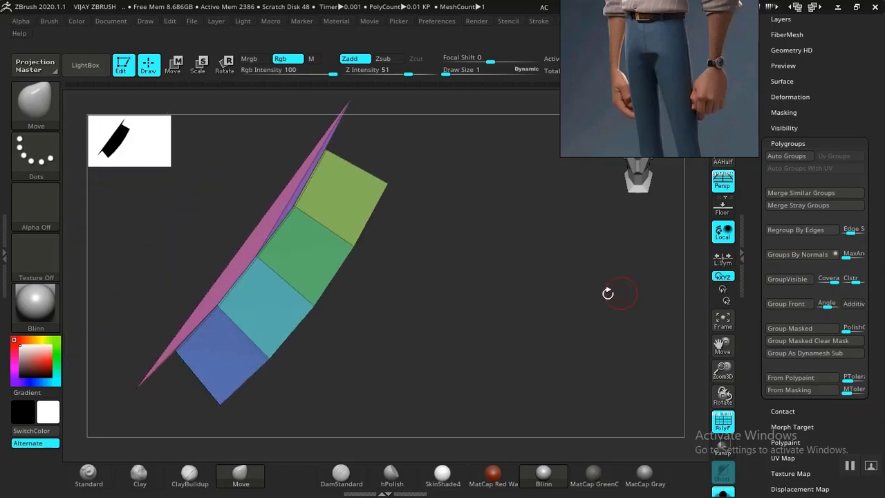
{"action": "key", "text": "ctrl+shift"}
{"action": "left_click", "coordinate": [221, 374], "text": "ctrl+shift"}
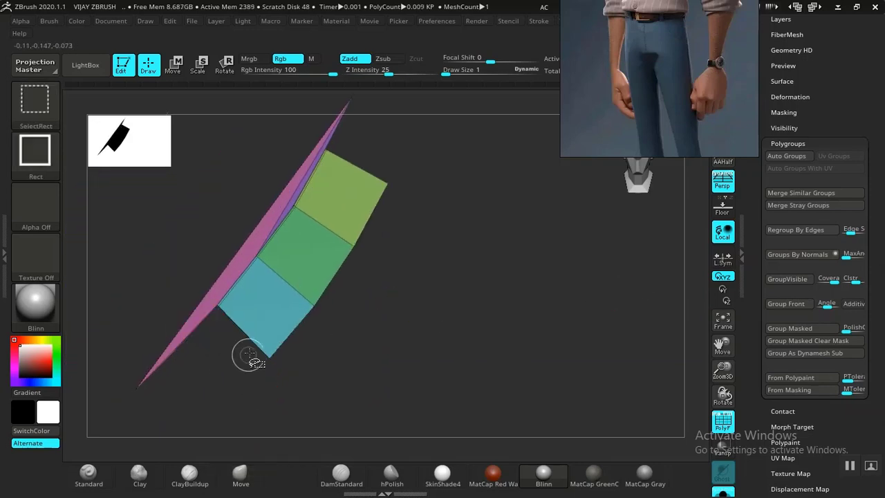
{"action": "left_click", "coordinate": [273, 326], "text": "ctrl+shift"}
{"action": "left_click", "coordinate": [319, 278], "text": "ctrl+shift"}
{"action": "left_click", "coordinate": [348, 227], "text": "ctrl+shift"}
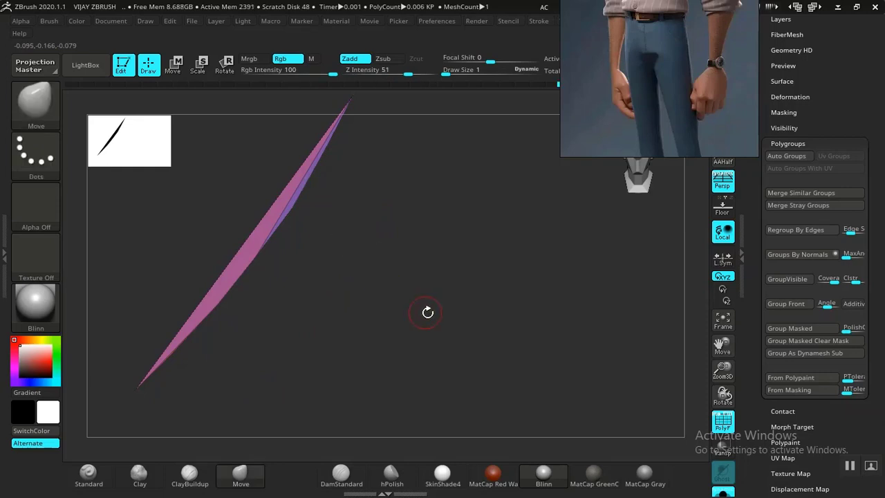
{"action": "left_click_drag", "start_coordinate": [470, 342], "coordinate": [397, 338]}
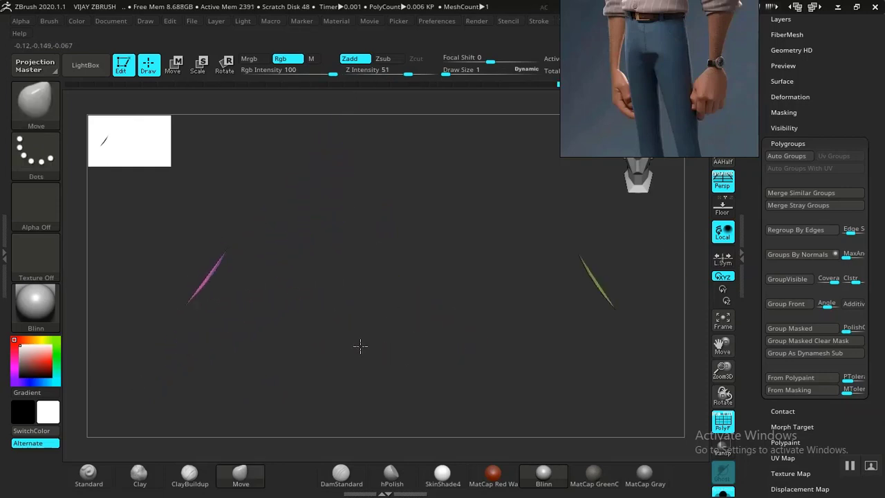
{"action": "key", "text": "ctrl"}
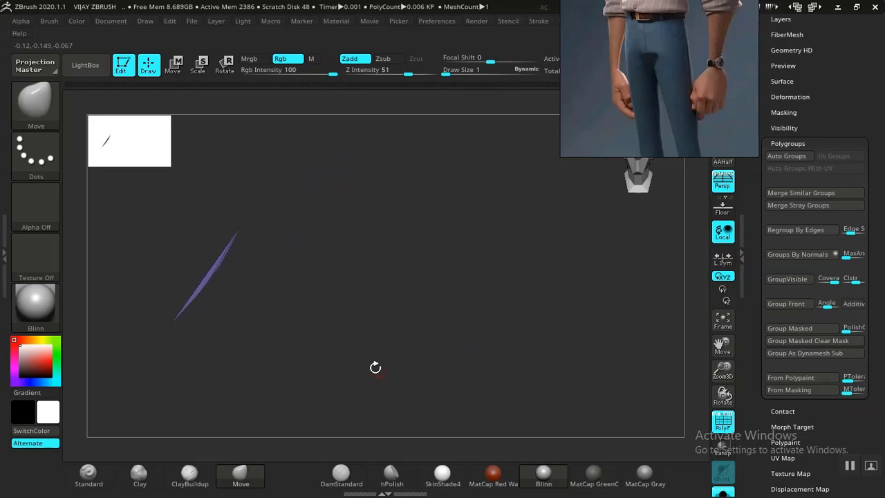
Invert the mesh visibility to bring back the front, back and square pocket-edge faces of the trousers.
{"action": "key", "text": "ctrl+shift"}
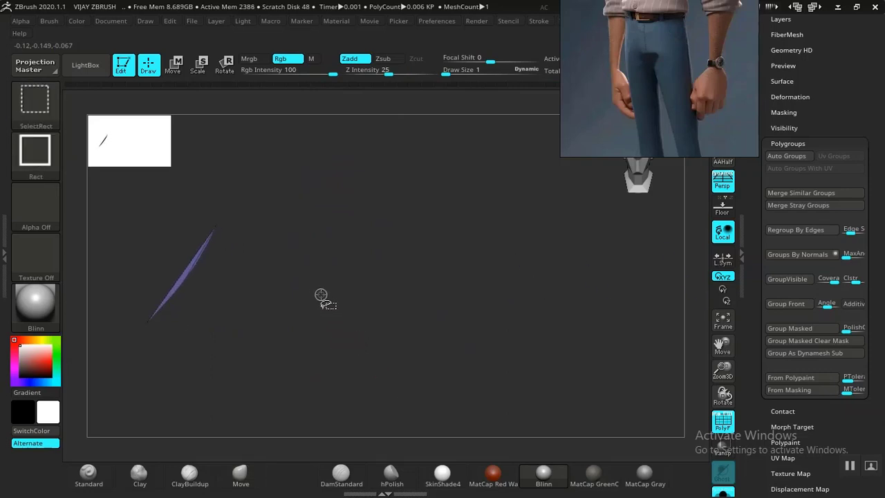
{"action": "left_click_drag", "start_coordinate": [245, 128], "coordinate": [386, 275], "text": "ctrl+shift"}
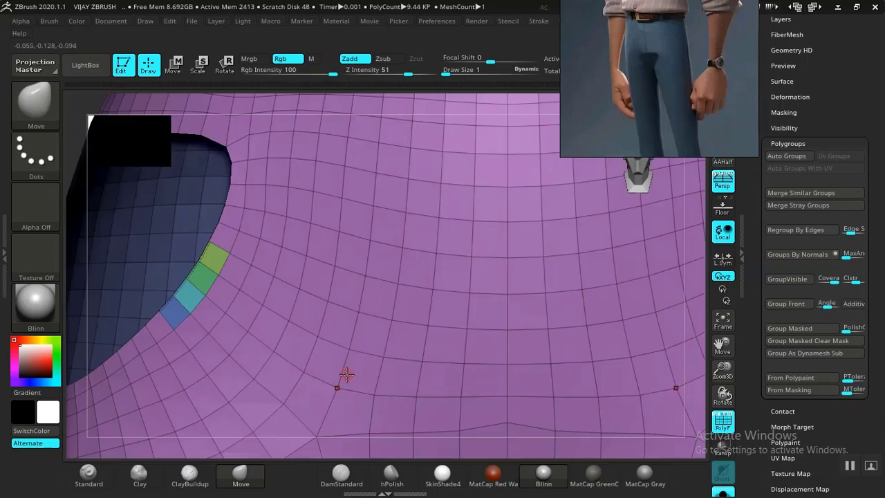
{"action": "key", "text": "f"}
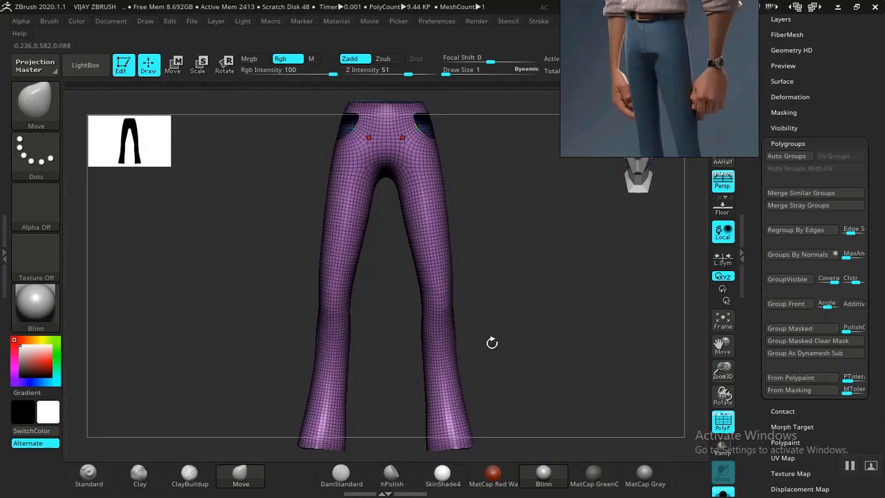
{"action": "left_click_drag", "start_coordinate": [492, 342], "coordinate": [542, 397]}
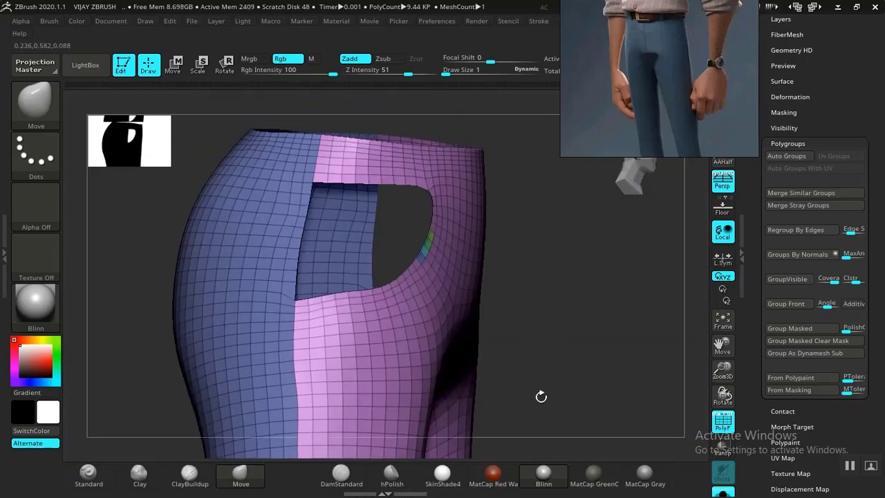
{"action": "left_click_drag", "start_coordinate": [566, 297], "coordinate": [613, 386]}
Hide the front trousers polygroup and the four square pocket-edge faces on one side, keeping the back and thin strips displayed.
{"action": "left_click", "coordinate": [383, 347], "text": "ctrl+shift"}
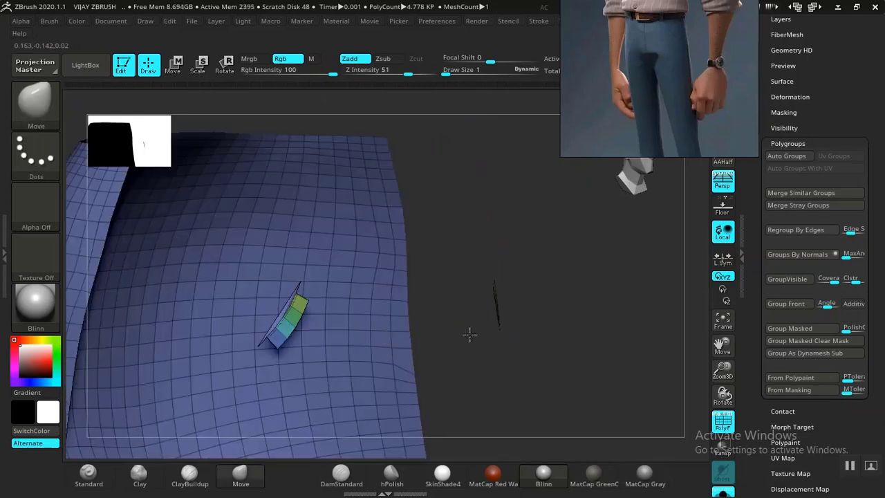
{"action": "left_click_drag", "start_coordinate": [469, 334], "coordinate": [253, 335], "text": "alt"}
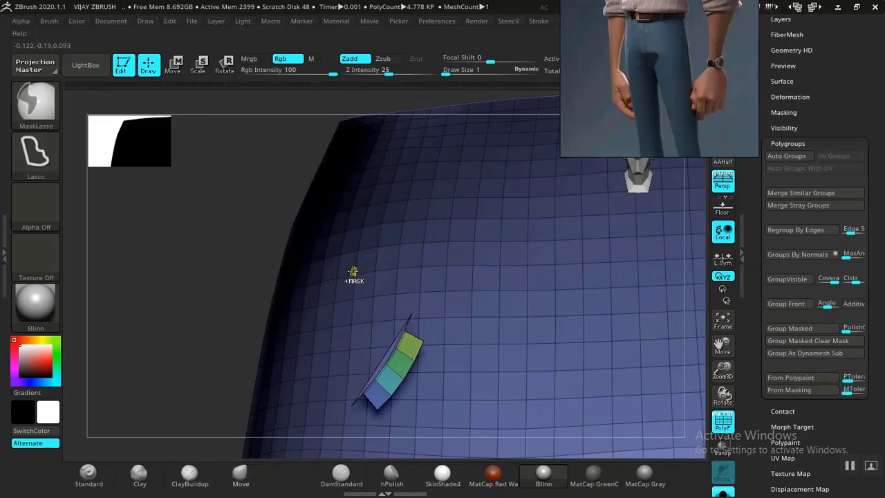
{"action": "left_click", "coordinate": [368, 250], "text": "ctrl+shift"}
{"action": "left_click", "coordinate": [351, 262], "text": "ctrl+shift"}
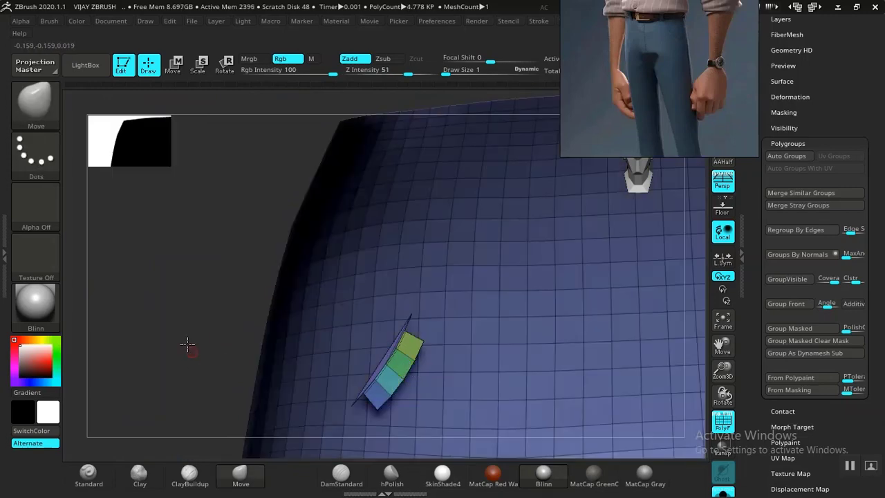
{"action": "left_click_drag", "start_coordinate": [188, 346], "coordinate": [280, 337]}
{"action": "key", "text": "ctrl+shift"}
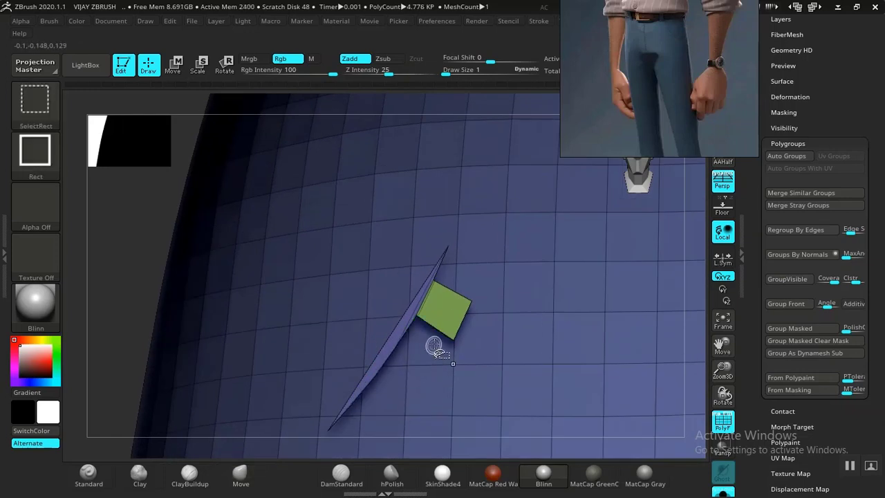
{"action": "left_click", "coordinate": [449, 321], "text": "ctrl+shift"}
{"action": "key", "text": "f"}
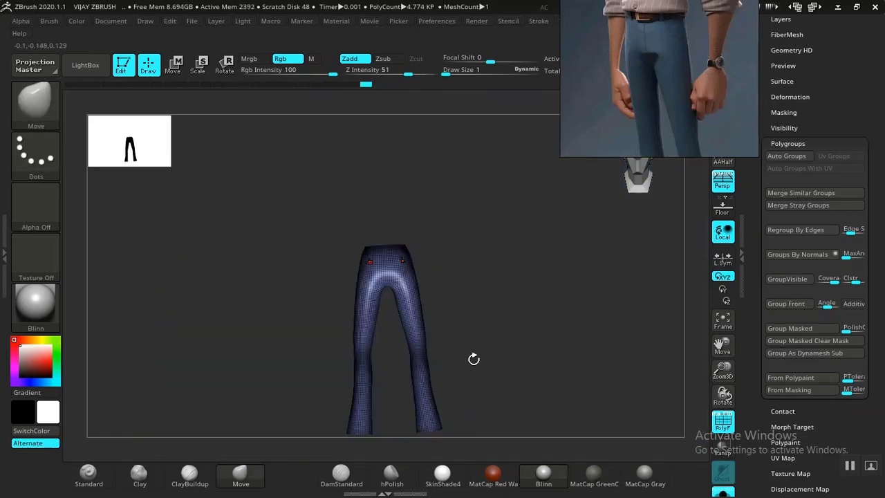
Hide the square pocket-edge faces on the opposite side, keeping the back trousers and thin strip displayed.
{"action": "left_click_drag", "start_coordinate": [516, 288], "coordinate": [570, 424], "text": "alt"}
{"action": "left_click_drag", "start_coordinate": [553, 275], "coordinate": [602, 395], "text": "alt"}
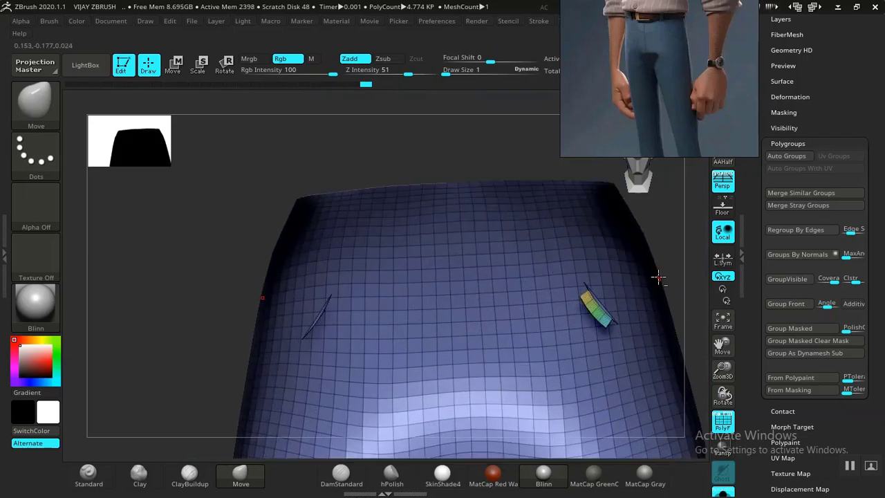
{"action": "left_click_drag", "start_coordinate": [688, 249], "coordinate": [540, 294]}
{"action": "left_click_drag", "start_coordinate": [434, 144], "coordinate": [370, 325]}
{"action": "key", "text": "ctrl+shift"}
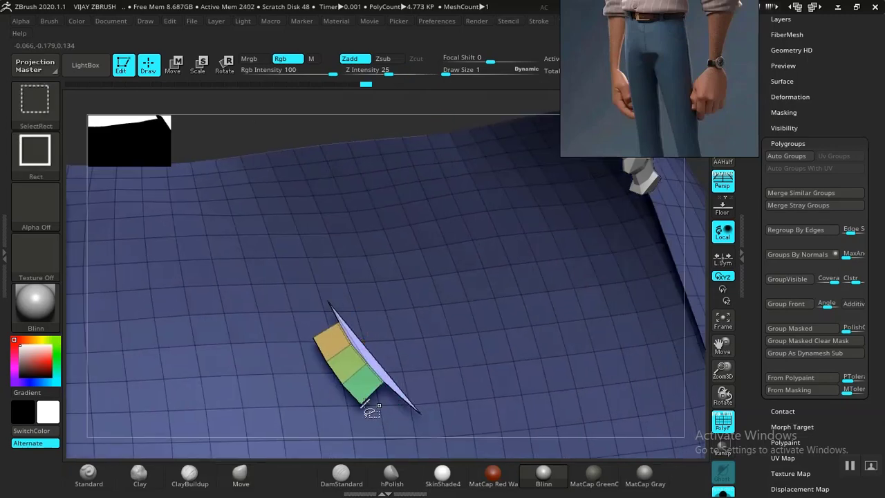
{"action": "left_click", "coordinate": [360, 391], "text": "ctrl+shift"}
{"action": "left_click", "coordinate": [345, 368], "text": "ctrl+shift"}
{"action": "left_click", "coordinate": [335, 345], "text": "ctrl+shift"}
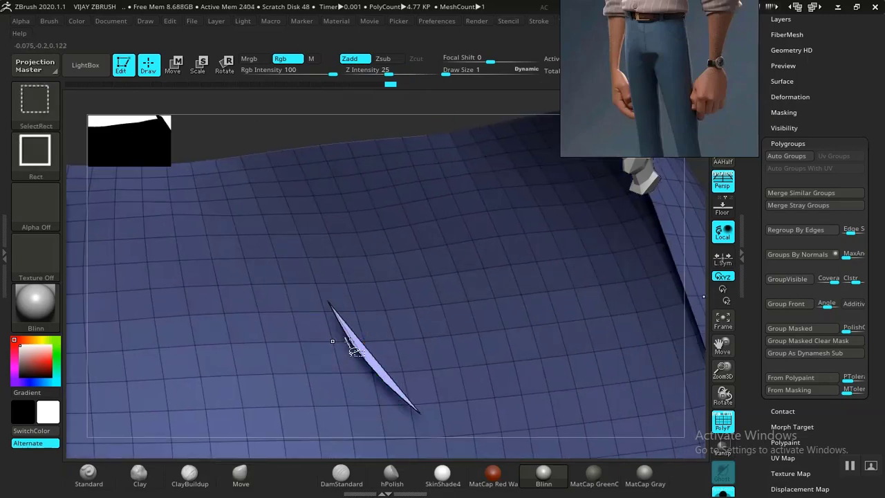
Invert the visibility, merge the front trousers and square pocket-edge faces into one polygroup, and show the whole mesh.
{"action": "key", "text": "f"}
{"action": "mouse_move", "coordinate": [509, 310]}
{"action": "left_mouse_down"}
{"action": "mouse_move", "coordinate": [524, 326]}
{"action": "mouse_move", "coordinate": [502, 292]}
{"action": "mouse_move", "coordinate": [517, 327]}
{"action": "mouse_move", "coordinate": [514, 314]}
{"action": "left_mouse_up"}
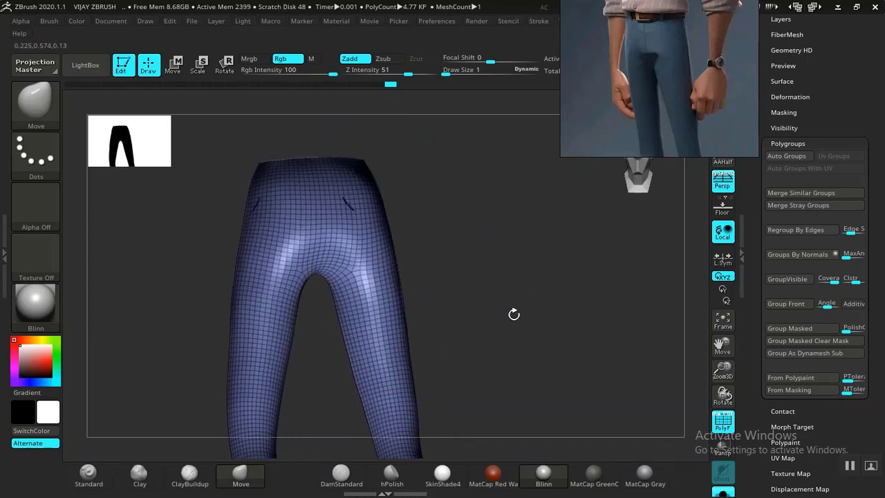
{"action": "left_click_drag", "start_coordinate": [496, 282], "coordinate": [533, 352], "text": "ctrl+shift"}
{"action": "mouse_move", "coordinate": [498, 295]}
{"action": "left_mouse_down"}
{"action": "mouse_move", "coordinate": [517, 297]}
{"action": "mouse_move", "coordinate": [514, 306]}
{"action": "mouse_move", "coordinate": [534, 299]}
{"action": "mouse_move", "coordinate": [528, 361]}
{"action": "mouse_move", "coordinate": [551, 386]}
{"action": "mouse_move", "coordinate": [561, 333]}
{"action": "left_mouse_up"}
{"action": "left_click", "coordinate": [526, 318], "text": "ctrl+shift"}
{"action": "left_click_drag", "start_coordinate": [561, 333], "coordinate": [580, 413]}
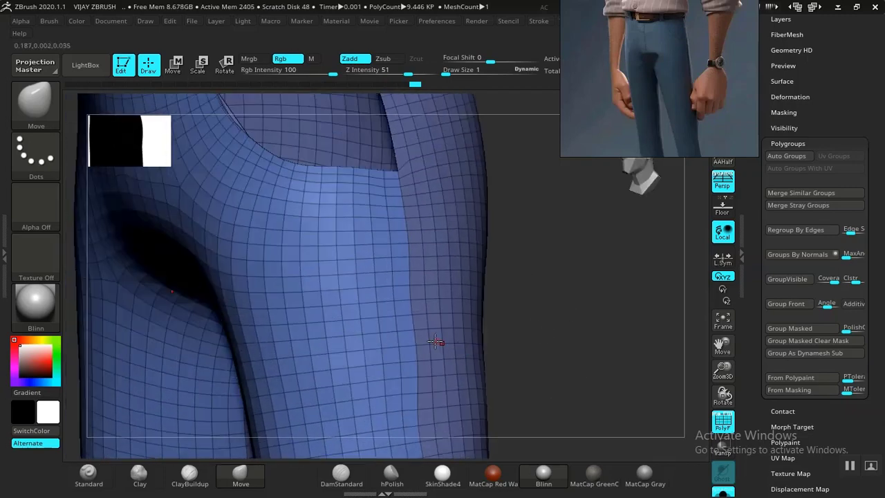
Isolate the thin pocket strips by hiding the front and back polygroups, and invert the visibility so only the strips are hidden.
{"action": "left_click", "coordinate": [339, 337], "text": "ctrl+shift"}
{"action": "left_click", "coordinate": [340, 333], "text": "ctrl+shift"}
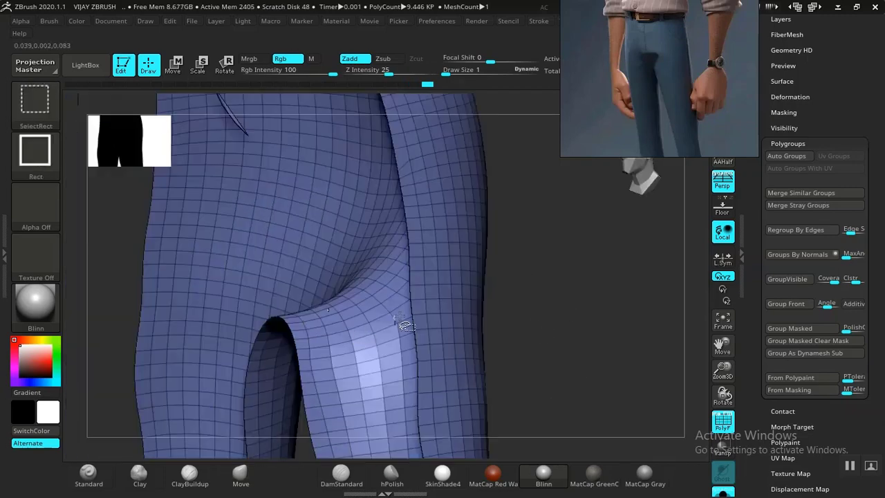
{"action": "left_click", "coordinate": [446, 311], "text": "ctrl+shift"}
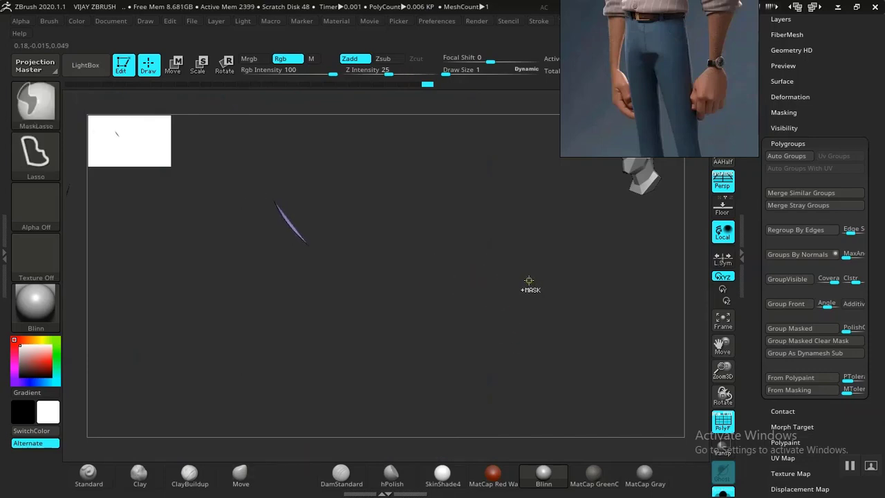
{"action": "left_click_drag", "start_coordinate": [530, 217], "coordinate": [574, 278], "text": "ctrl+shift"}
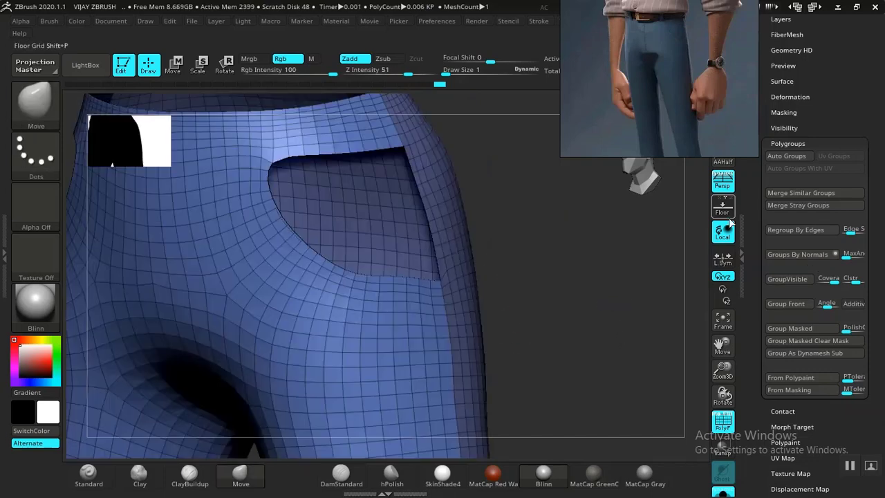
Delete the hidden thin strip geometry from the TROUSERS subtool with Del Hidden.
{"action": "left_click_drag", "start_coordinate": [619, 317], "coordinate": [585, 225], "text": "alt"}
{"action": "left_click_drag", "start_coordinate": [568, 258], "coordinate": [587, 344], "text": "alt"}
{"action": "left_click_drag", "start_coordinate": [656, 103], "coordinate": [611, 76]}
{"action": "left_click_drag", "start_coordinate": [504, 287], "coordinate": [671, 276]}
{"action": "scroll", "coordinate": [755, 147], "scroll_direction": "up", "scroll_amount": 5}
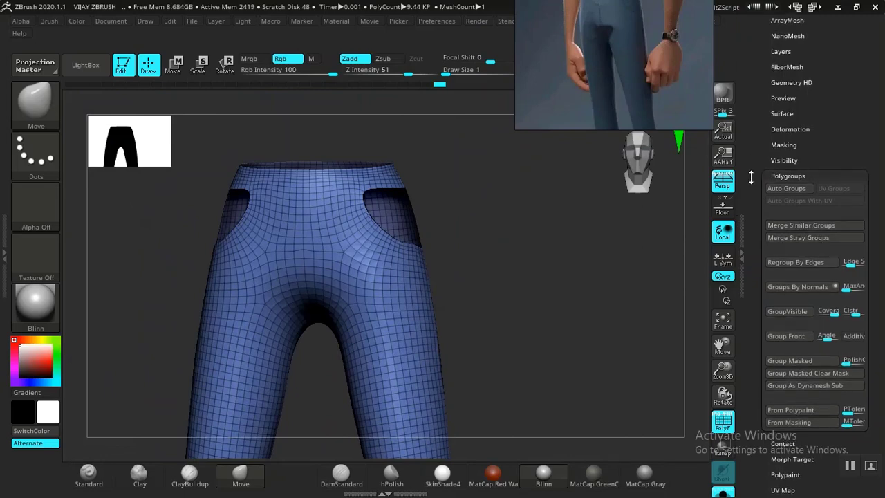
{"action": "left_click", "coordinate": [782, 111]}
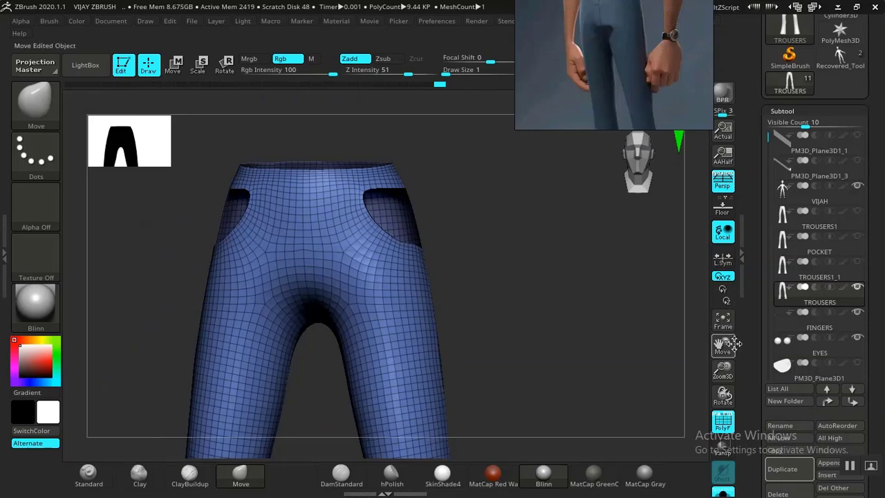
{"action": "left_click_drag", "start_coordinate": [754, 384], "coordinate": [760, 280]}
{"action": "left_click", "coordinate": [776, 299]}
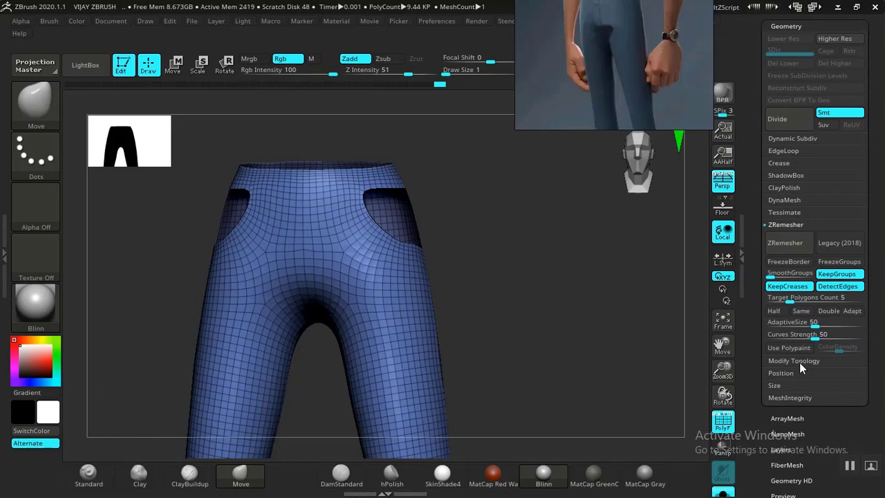
{"action": "left_click", "coordinate": [800, 361]}
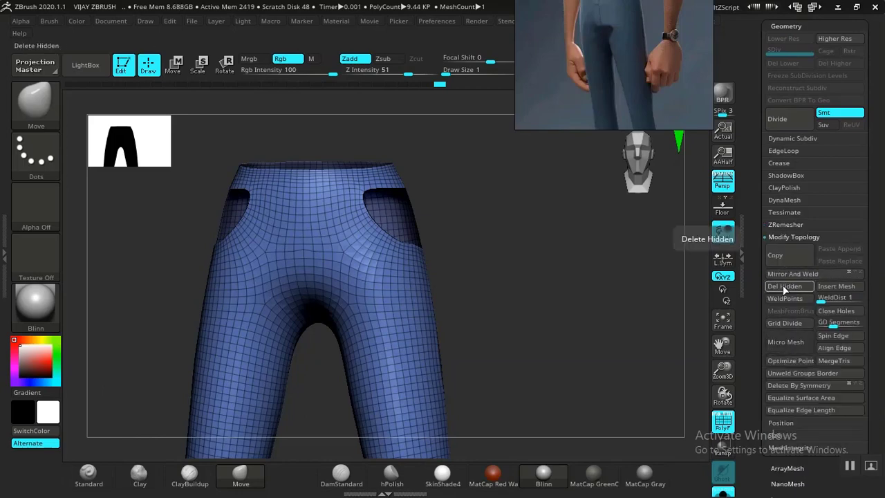
{"action": "left_click", "coordinate": [783, 285]}
{"action": "mouse_move", "coordinate": [562, 340]}
{"action": "left_mouse_down"}
{"action": "mouse_move", "coordinate": [580, 307]}
{"action": "mouse_move", "coordinate": [588, 342]}
{"action": "mouse_move", "coordinate": [563, 336]}
{"action": "mouse_move", "coordinate": [562, 274]}
{"action": "mouse_move", "coordinate": [548, 348]}
{"action": "mouse_move", "coordinate": [573, 326]}
{"action": "mouse_move", "coordinate": [492, 288]}
{"action": "mouse_move", "coordinate": [530, 273]}
{"action": "mouse_move", "coordinate": [532, 314]}
{"action": "mouse_move", "coordinate": [565, 402]}
{"action": "left_mouse_up"}
{"action": "left_click_drag", "start_coordinate": [580, 281], "coordinate": [586, 382], "text": "alt"}
Save the project, replacing the existing ZPR project file.
{"action": "key", "text": "ctrl+s"}
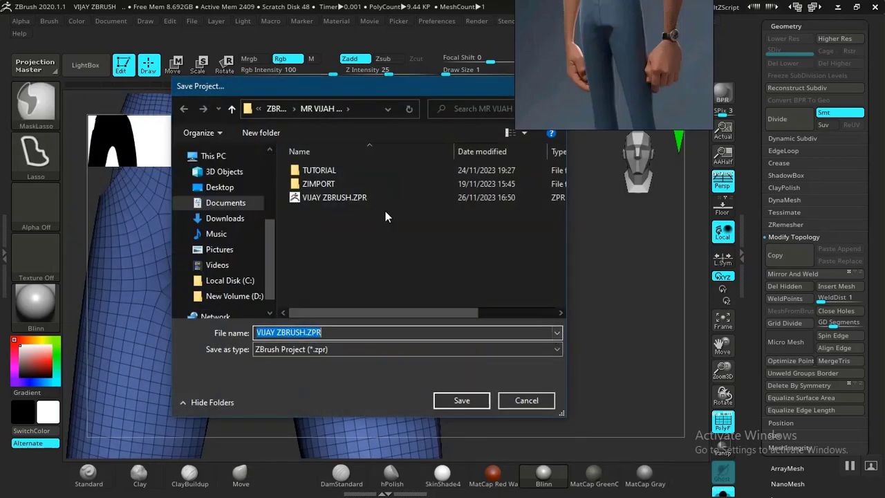
{"action": "left_click", "coordinate": [462, 401]}
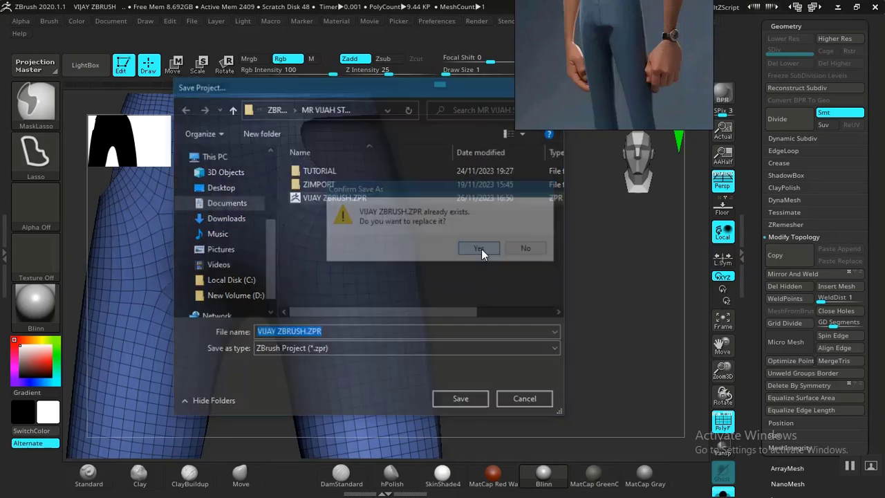
{"action": "left_click", "coordinate": [481, 249]}
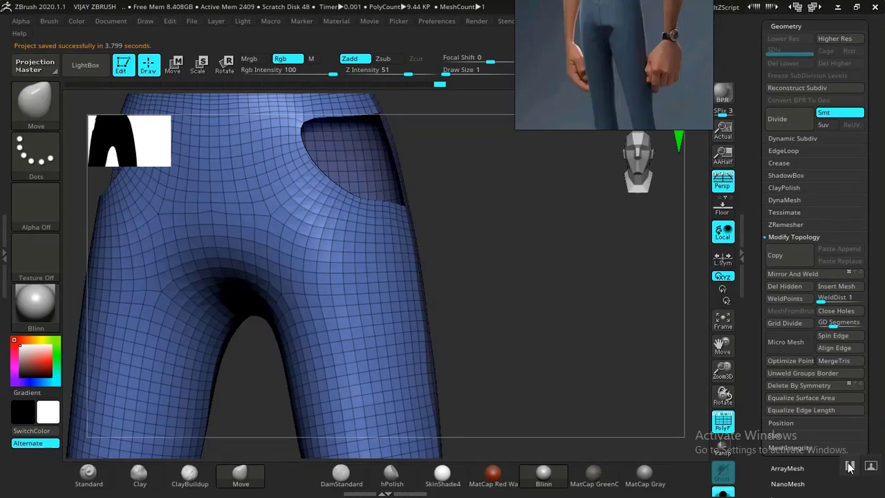
Remesh the trousers with ZRemesher at the Half target, with KeepGroups, KeepCreases and DetectEdges enabled.
{"action": "left_click_drag", "start_coordinate": [550, 369], "coordinate": [499, 367]}
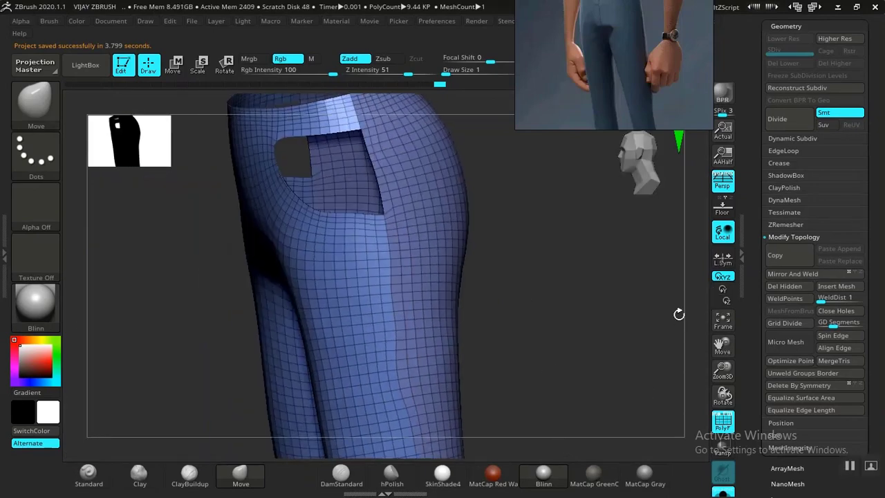
{"action": "mouse_move", "coordinate": [567, 334]}
{"action": "left_mouse_down"}
{"action": "mouse_move", "coordinate": [618, 324]}
{"action": "mouse_move", "coordinate": [569, 346]}
{"action": "mouse_move", "coordinate": [599, 352]}
{"action": "mouse_move", "coordinate": [581, 358]}
{"action": "mouse_move", "coordinate": [645, 307]}
{"action": "left_mouse_up"}
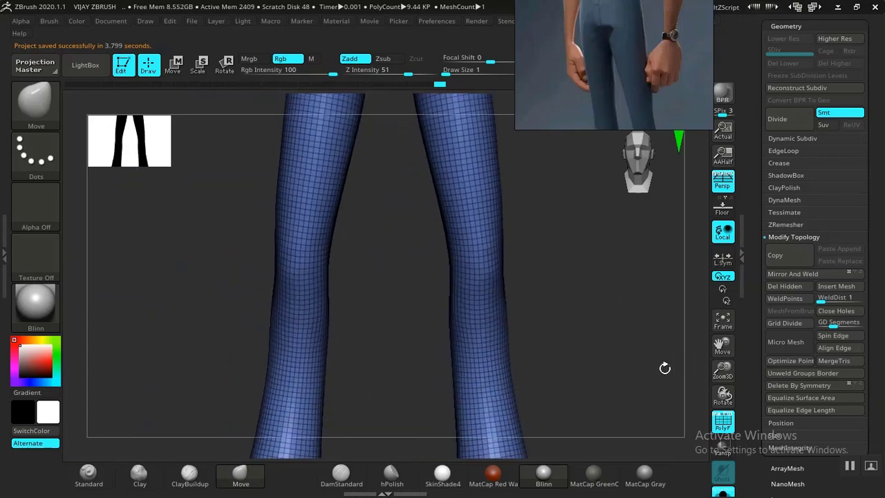
{"action": "left_click_drag", "start_coordinate": [664, 369], "coordinate": [680, 349]}
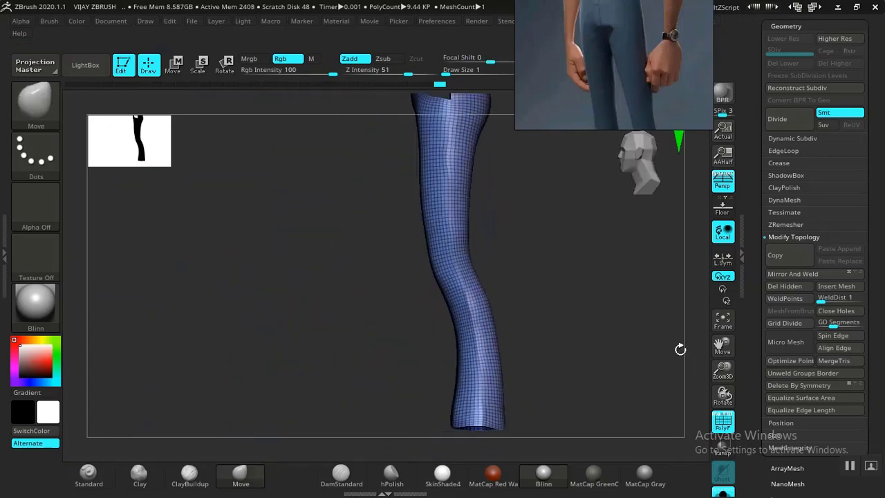
{"action": "scroll", "coordinate": [771, 325], "scroll_direction": "up", "scroll_amount": 2}
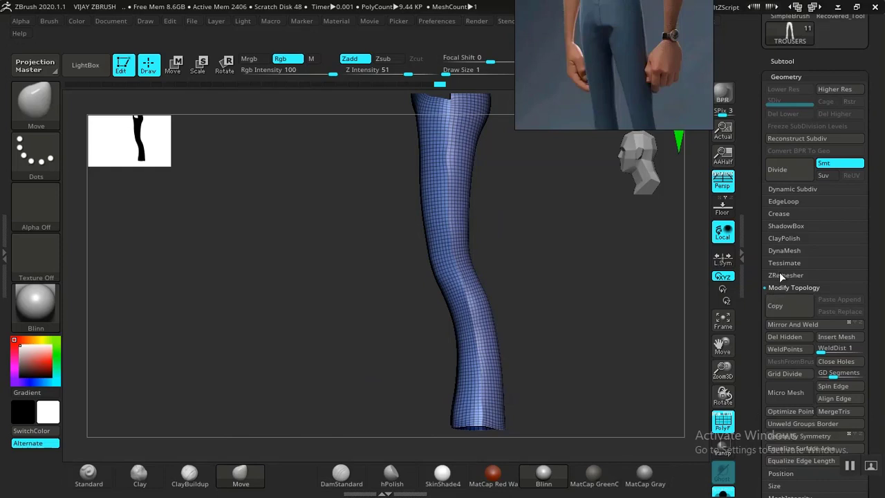
{"action": "left_click", "coordinate": [781, 275]}
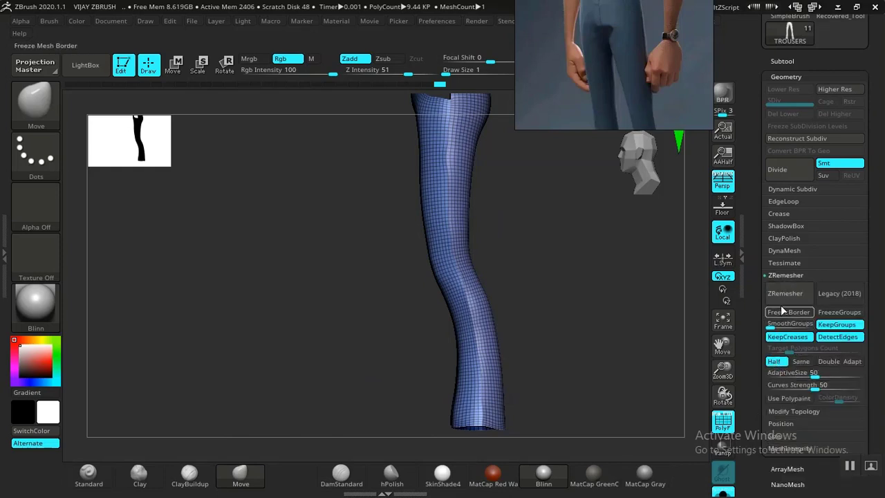
{"action": "left_click", "coordinate": [785, 295]}
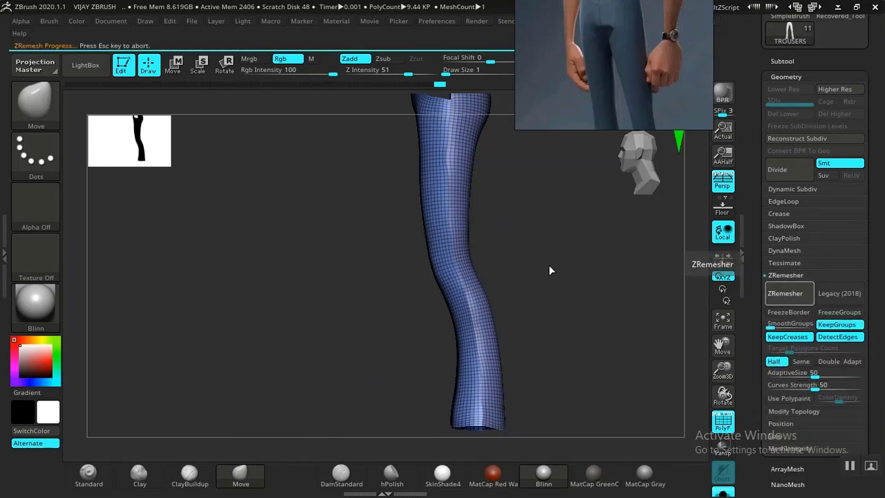
Undo the last ZRemesher pass on the trousers and remesh them again at the Half target.
{"action": "mouse_move", "coordinate": [566, 271]}
{"action": "left_mouse_down"}
{"action": "mouse_move", "coordinate": [608, 267]}
{"action": "mouse_move", "coordinate": [571, 263]}
{"action": "left_mouse_up"}
{"action": "left_click_drag", "start_coordinate": [616, 86], "coordinate": [799, 97]}
{"action": "left_click_drag", "start_coordinate": [601, 246], "coordinate": [584, 323]}
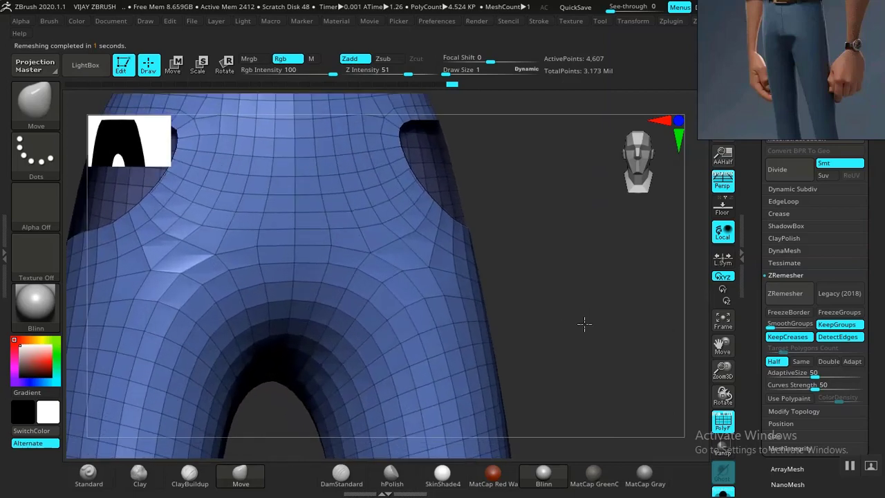
{"action": "left_click_drag", "start_coordinate": [559, 286], "coordinate": [462, 294]}
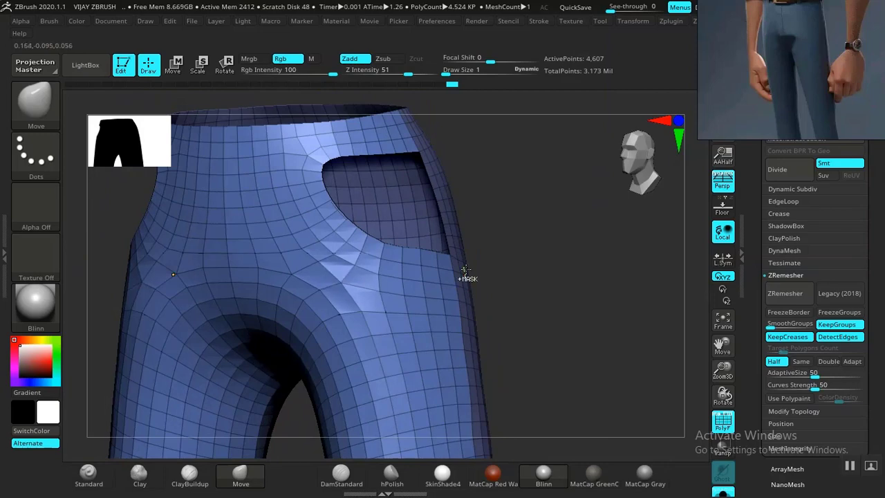
{"action": "key", "text": "ctrl"}
{"action": "key", "text": "ctrl+z"}
{"action": "left_click_drag", "start_coordinate": [535, 302], "coordinate": [605, 274], "text": "shift"}
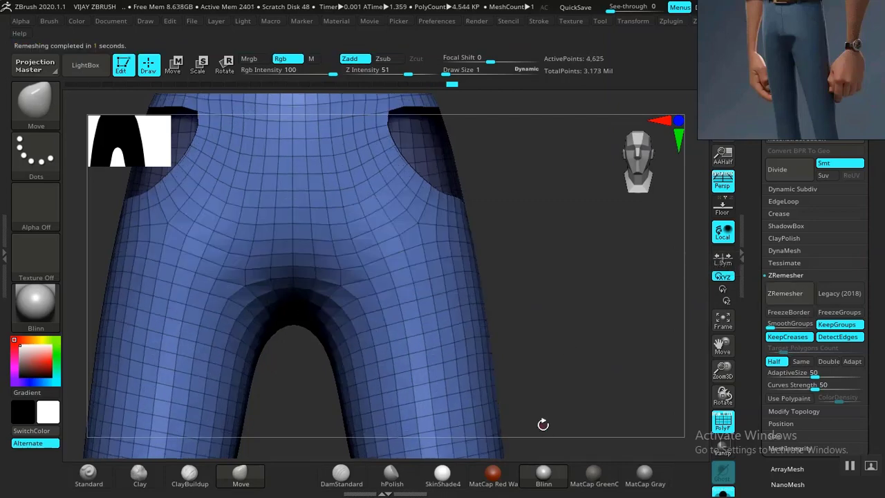
Examine the remeshed topology around the pocket openings and waistband from the front and side, and open the EdgeLoop settings.
{"action": "left_click_drag", "start_coordinate": [557, 373], "coordinate": [628, 327]}
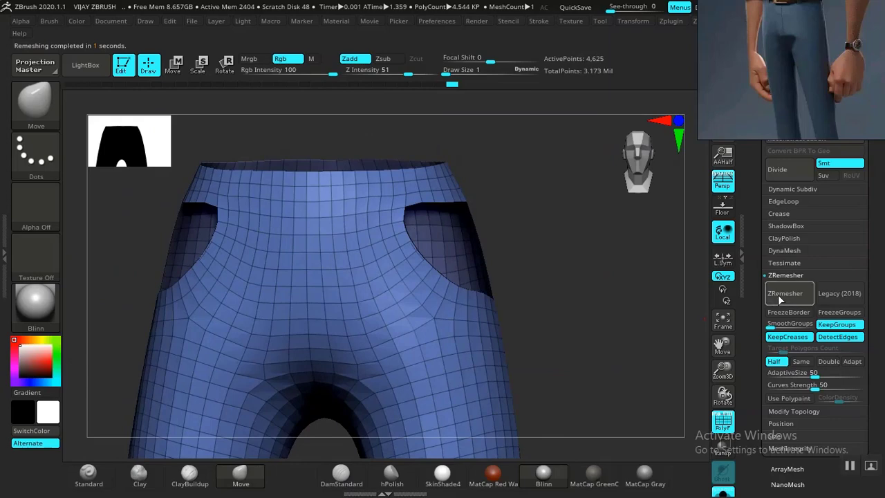
{"action": "left_click_drag", "start_coordinate": [602, 352], "coordinate": [567, 338]}
{"action": "left_click_drag", "start_coordinate": [524, 209], "coordinate": [322, 296]}
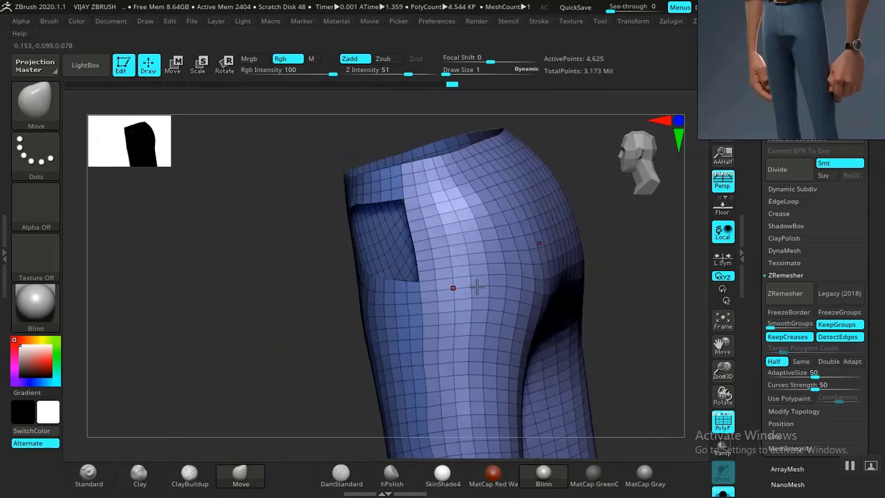
{"action": "left_click_drag", "start_coordinate": [644, 282], "coordinate": [591, 335], "text": "alt"}
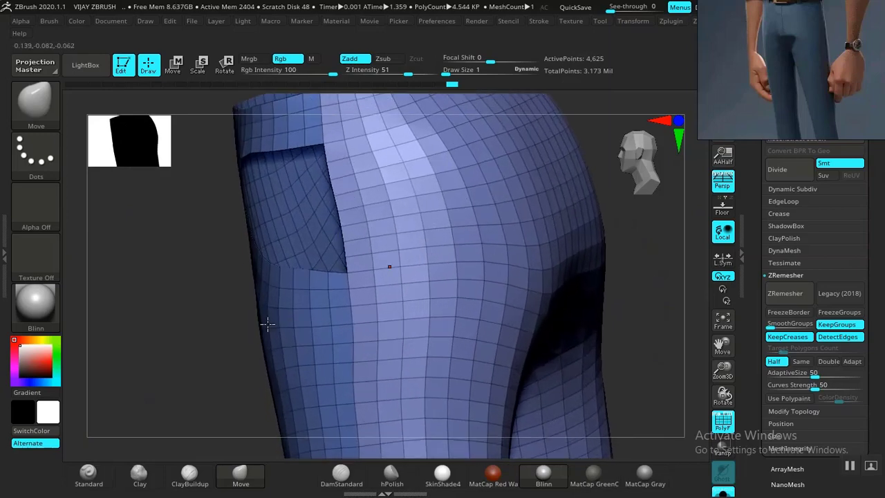
{"action": "left_click_drag", "start_coordinate": [170, 318], "coordinate": [284, 316]}
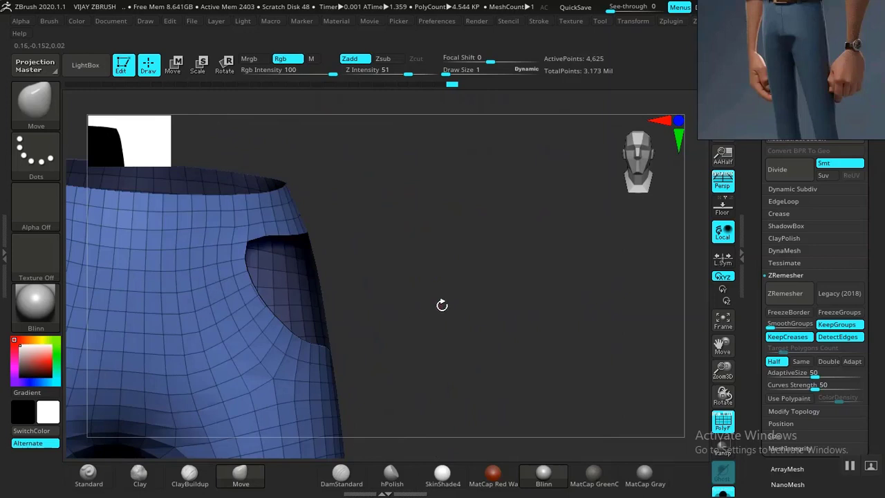
{"action": "left_click_drag", "start_coordinate": [441, 304], "coordinate": [480, 254]}
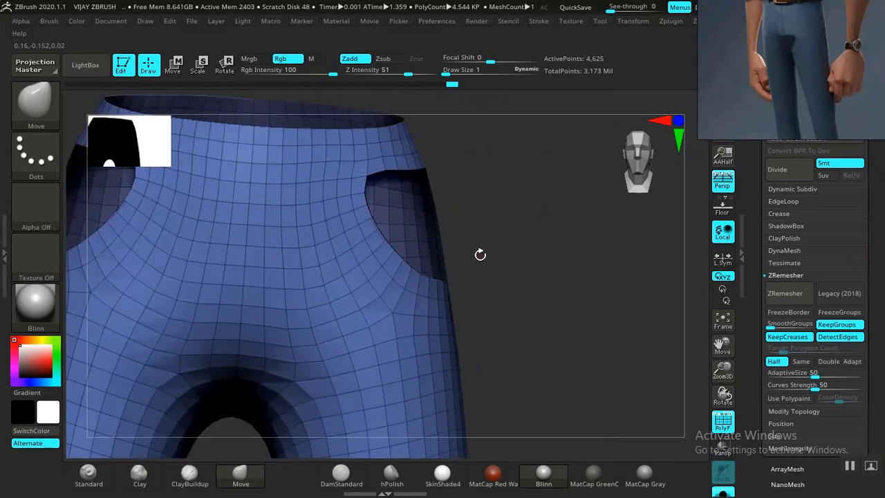
{"action": "left_click", "coordinate": [784, 202]}
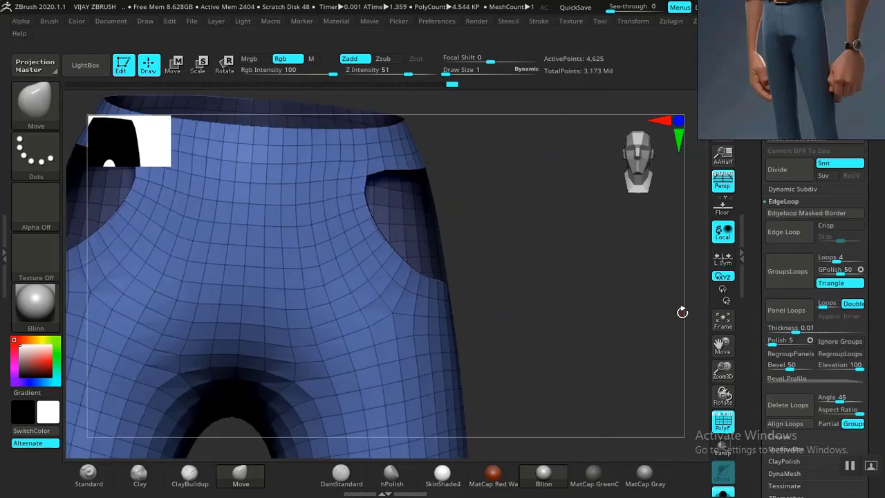
{"action": "left_click_drag", "start_coordinate": [559, 361], "coordinate": [440, 292]}
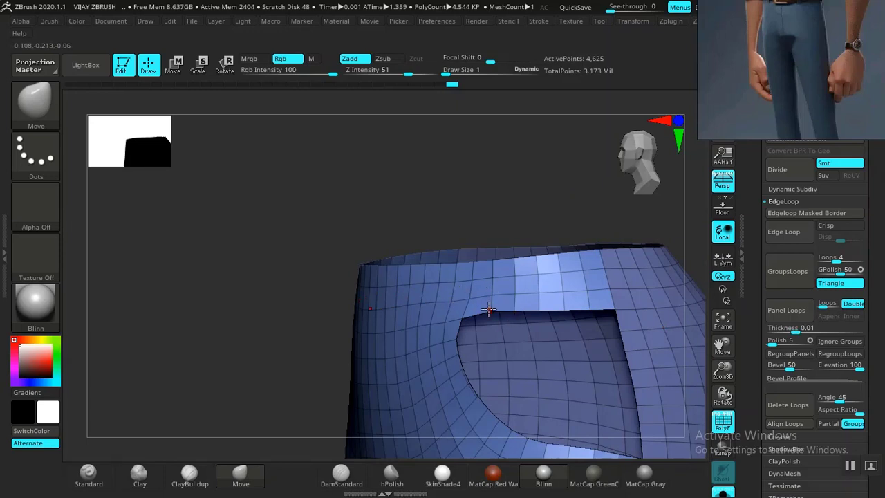
{"action": "left_click_drag", "start_coordinate": [421, 206], "coordinate": [483, 253]}
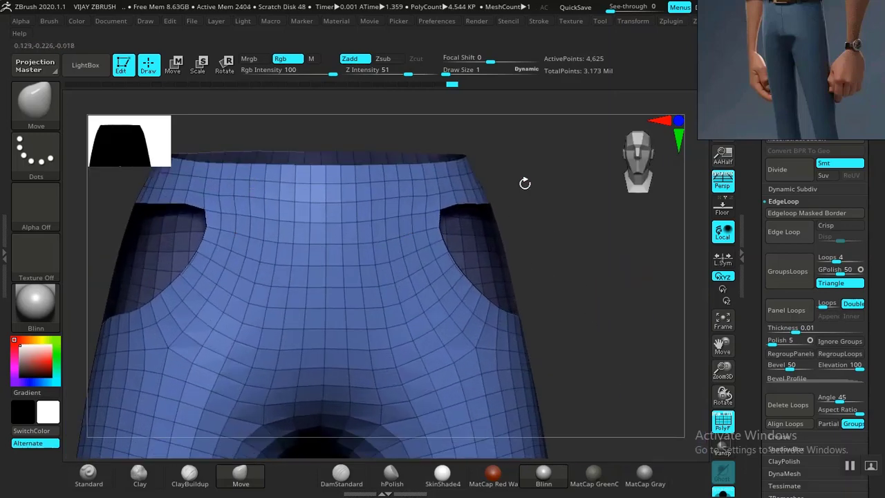
{"action": "left_click_drag", "start_coordinate": [525, 183], "coordinate": [478, 280]}
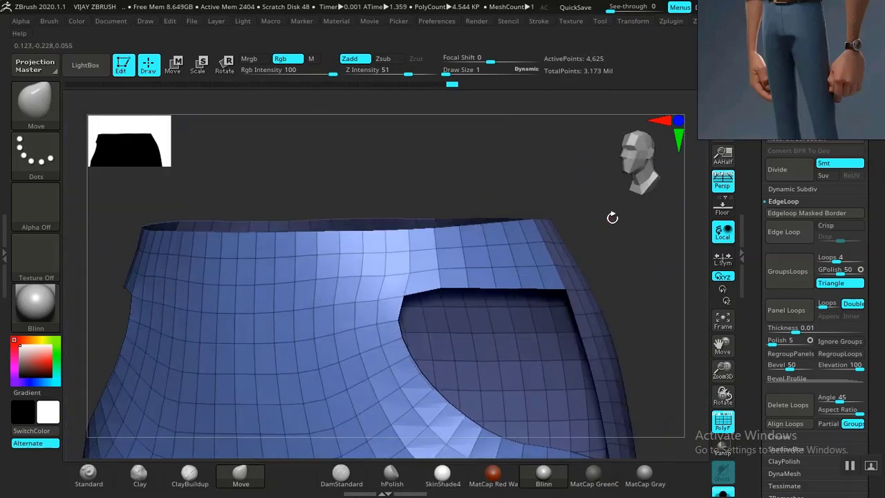
{"action": "left_click_drag", "start_coordinate": [612, 218], "coordinate": [565, 296]}
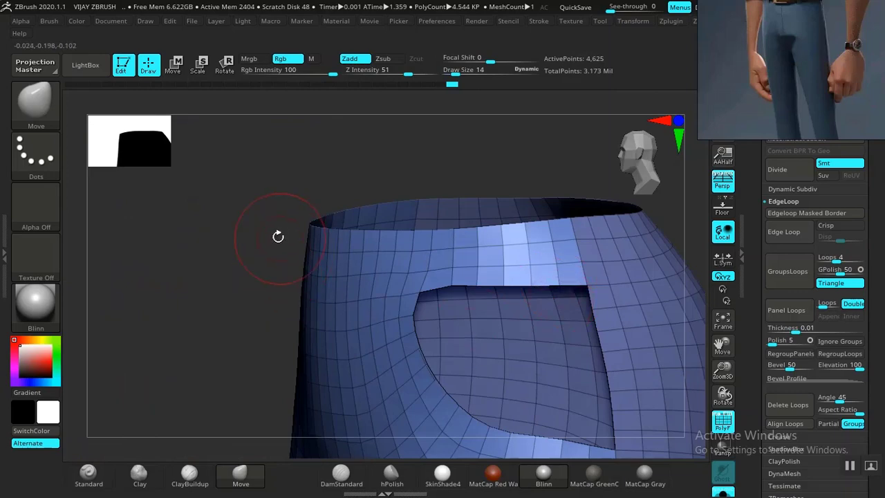
{"action": "left_click_drag", "start_coordinate": [278, 236], "coordinate": [260, 414]}
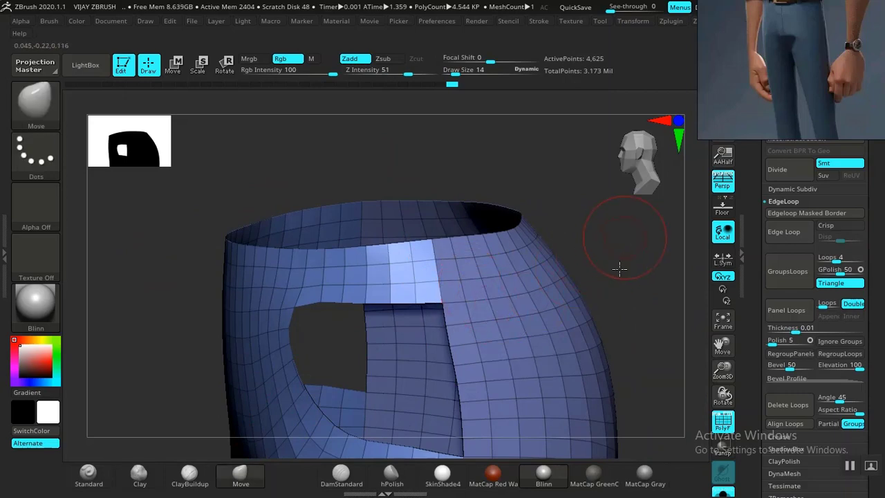
Reshape the upper edge and front corner of the pocket openings with the Move brush at draw size 14.
{"action": "left_click_drag", "start_coordinate": [620, 268], "coordinate": [457, 317]}
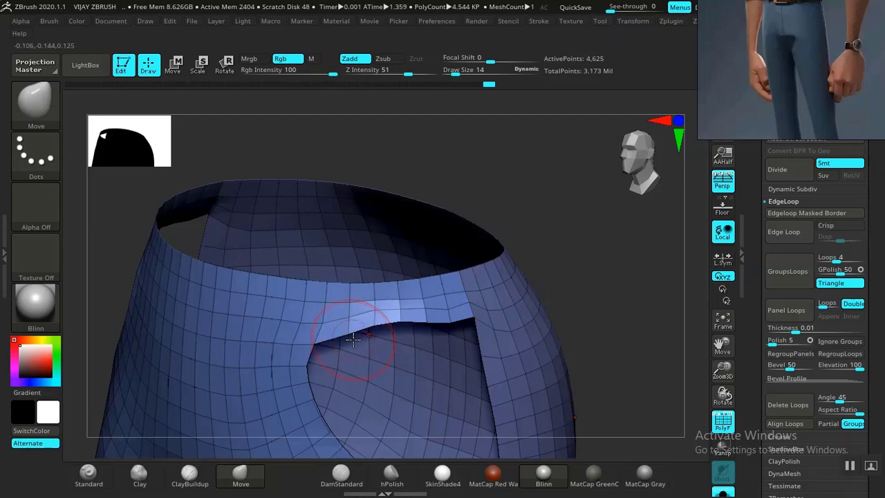
{"action": "key", "text": "ctrl+z"}
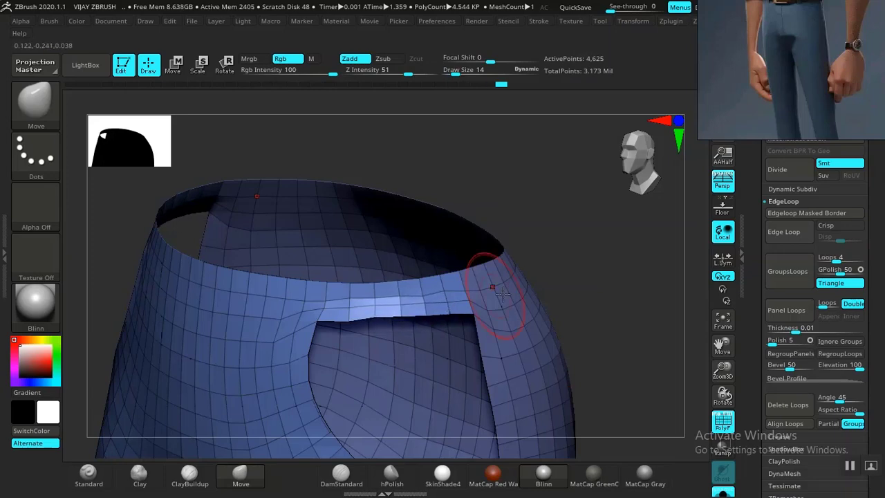
{"action": "left_click_drag", "start_coordinate": [636, 298], "coordinate": [596, 312], "text": "alt"}
{"action": "left_click_drag", "start_coordinate": [374, 217], "coordinate": [367, 206]}
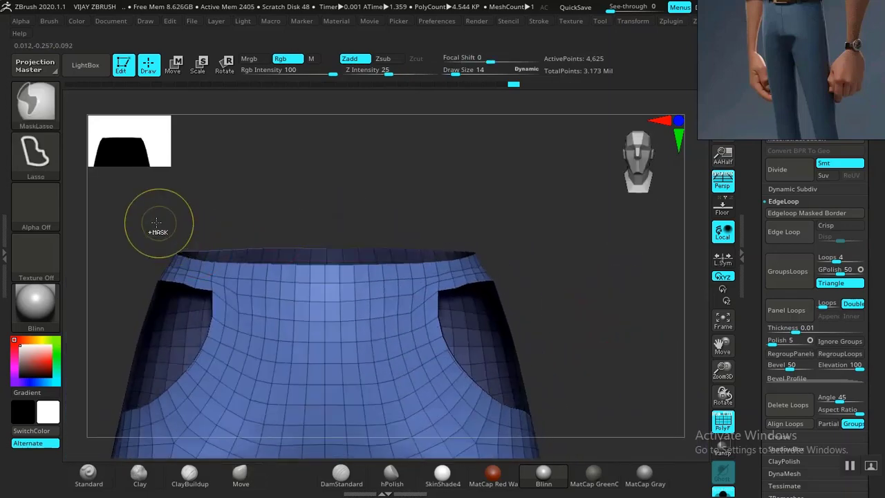
Lasso-mask the waistband and upper pocket edges, invert the mask so the area below is protected, and soften the mask border.
{"action": "left_click_drag", "start_coordinate": [229, 311], "coordinate": [484, 295], "text": "ctrl"}
{"action": "key", "text": "ctrl+z"}
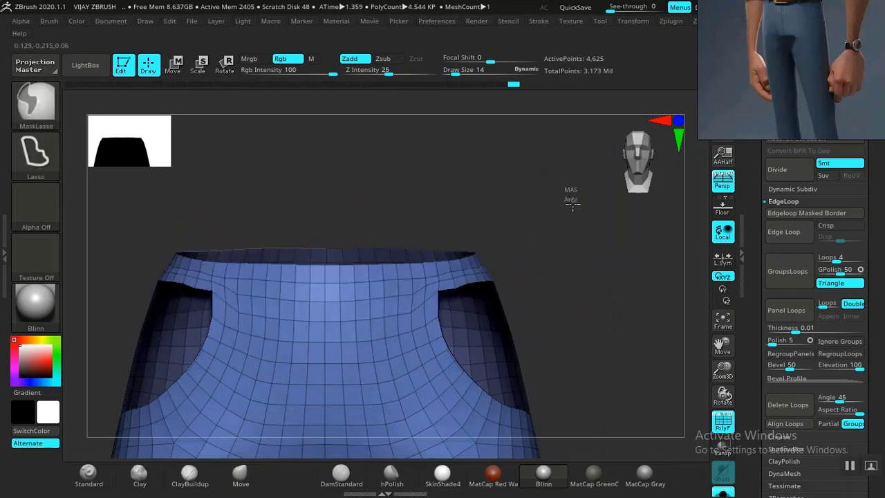
{"action": "mouse_move", "coordinate": [567, 188]}
{"action": "left_mouse_down", "text": "ctrl"}
{"action": "mouse_move", "coordinate": [376, 331]}
{"action": "mouse_move", "coordinate": [87, 257]}
{"action": "mouse_move", "coordinate": [104, 173]}
{"action": "left_mouse_up", "text": "ctrl"}
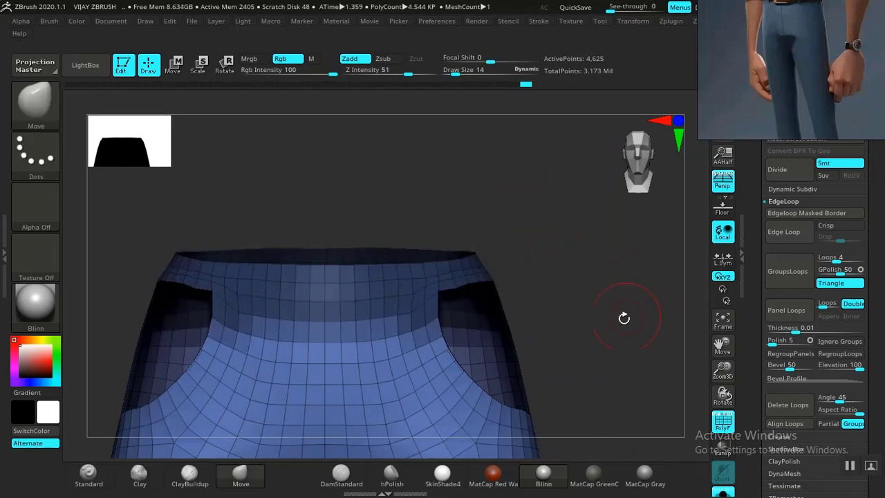
{"action": "left_click", "coordinate": [621, 318], "text": "ctrl"}
{"action": "left_click", "coordinate": [413, 360], "text": "ctrl"}
{"action": "left_click", "coordinate": [413, 361], "text": "ctrl"}
Smooth the unmasked waistband area with the Polish By Features deformation.
{"action": "left_click_drag", "start_coordinate": [587, 298], "coordinate": [714, 309]}
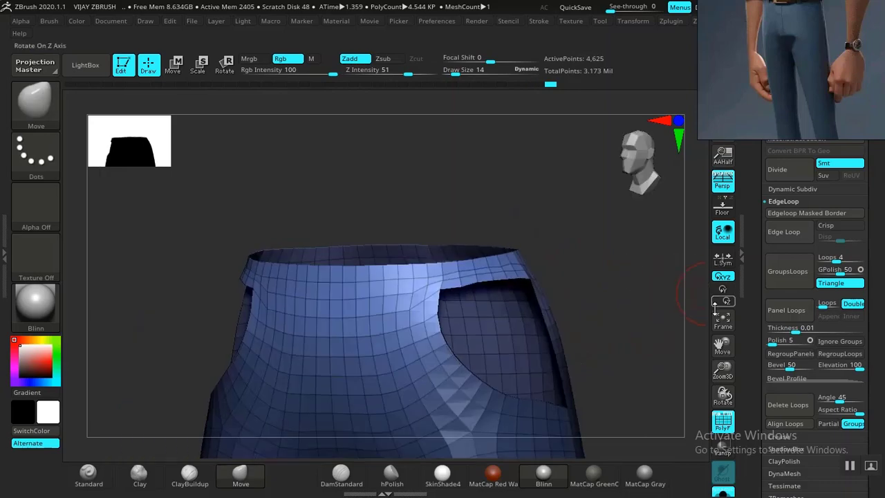
{"action": "left_click_drag", "start_coordinate": [755, 378], "coordinate": [795, 281]}
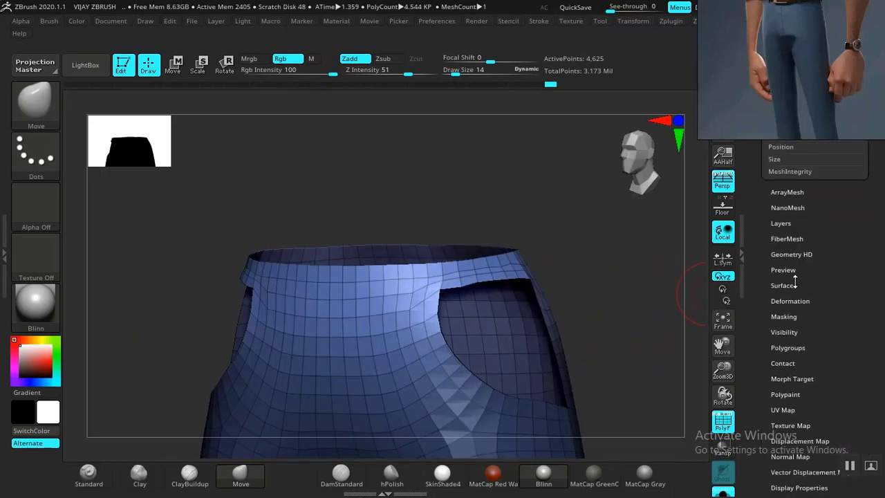
{"action": "left_click", "coordinate": [786, 301]}
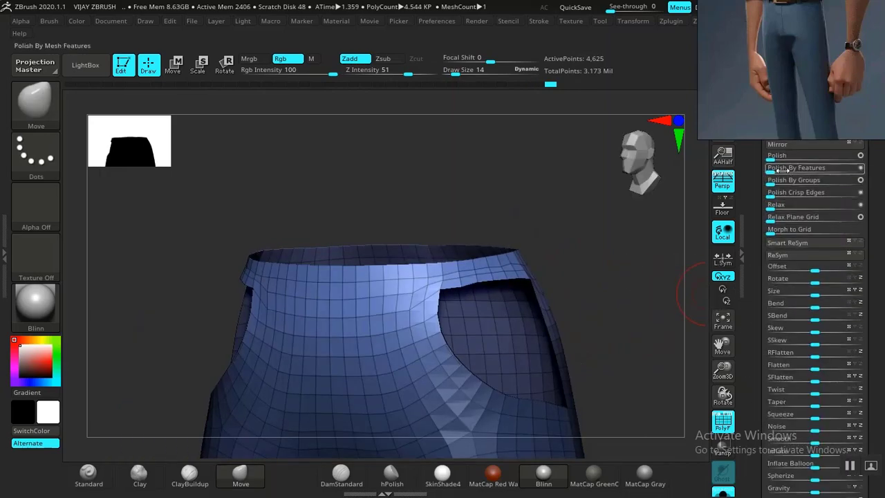
{"action": "left_click", "coordinate": [782, 170]}
Refine the waistband edge above the pocket opening and its front upper corner with the Move brush.
{"action": "left_click_drag", "start_coordinate": [653, 309], "coordinate": [667, 334], "text": "alt"}
{"action": "left_click_drag", "start_coordinate": [566, 298], "coordinate": [472, 363]}
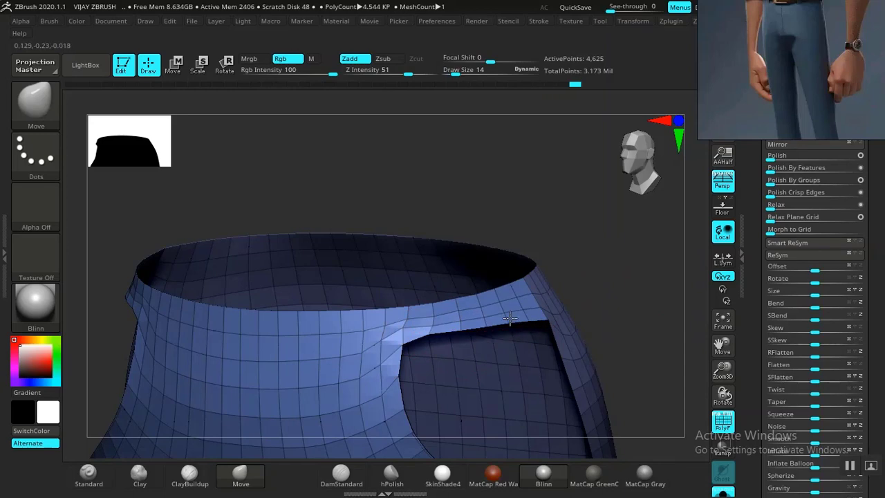
{"action": "right_click_drag", "start_coordinate": [488, 323], "coordinate": [556, 321]}
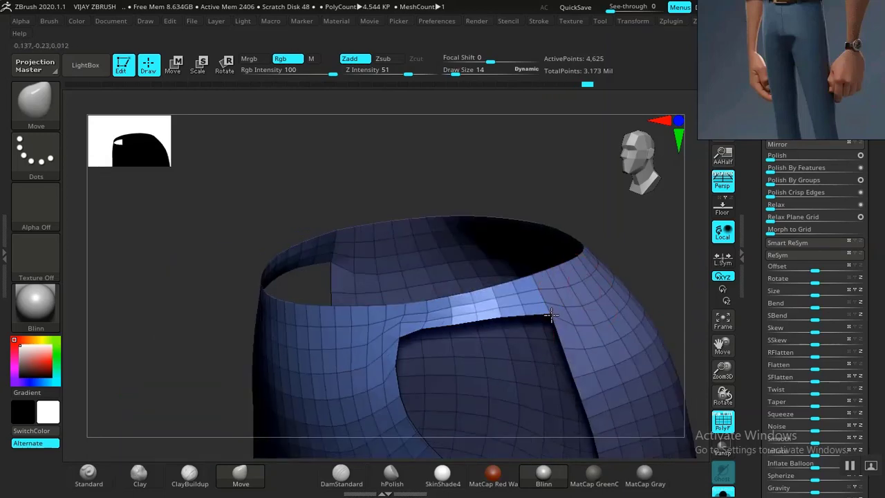
Apply Polish By Features again to even out the waistband and the pocket's front upper corner.
{"action": "left_click_drag", "start_coordinate": [657, 257], "coordinate": [695, 234]}
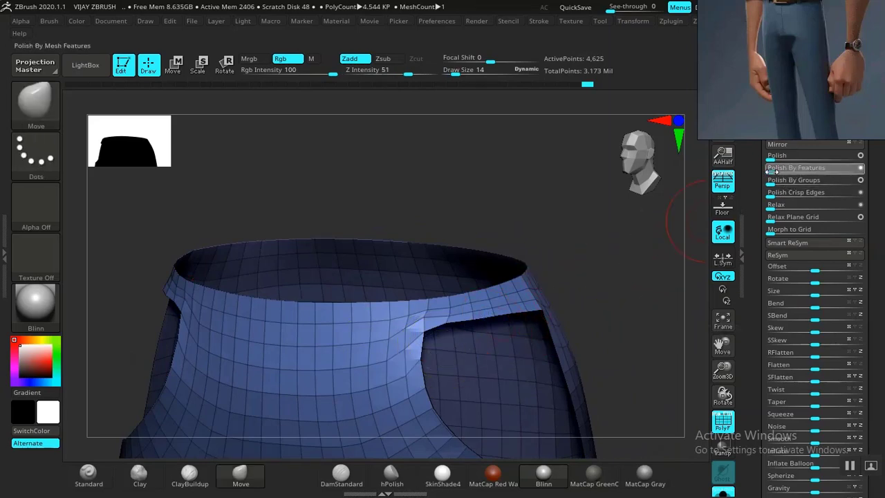
{"action": "left_click_drag", "start_coordinate": [599, 335], "coordinate": [549, 295]}
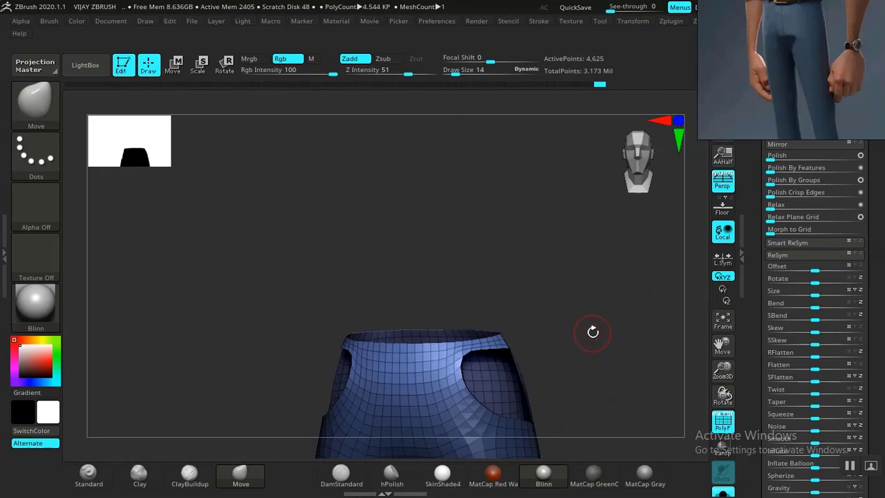
{"action": "mouse_move", "coordinate": [593, 332]}
{"action": "left_mouse_down"}
{"action": "mouse_move", "coordinate": [610, 359]}
{"action": "mouse_move", "coordinate": [638, 348]}
{"action": "mouse_move", "coordinate": [563, 304]}
{"action": "mouse_move", "coordinate": [585, 354]}
{"action": "mouse_move", "coordinate": [533, 363]}
{"action": "mouse_move", "coordinate": [609, 334]}
{"action": "left_mouse_up"}
{"action": "left_click_drag", "start_coordinate": [576, 295], "coordinate": [584, 337], "text": "alt"}
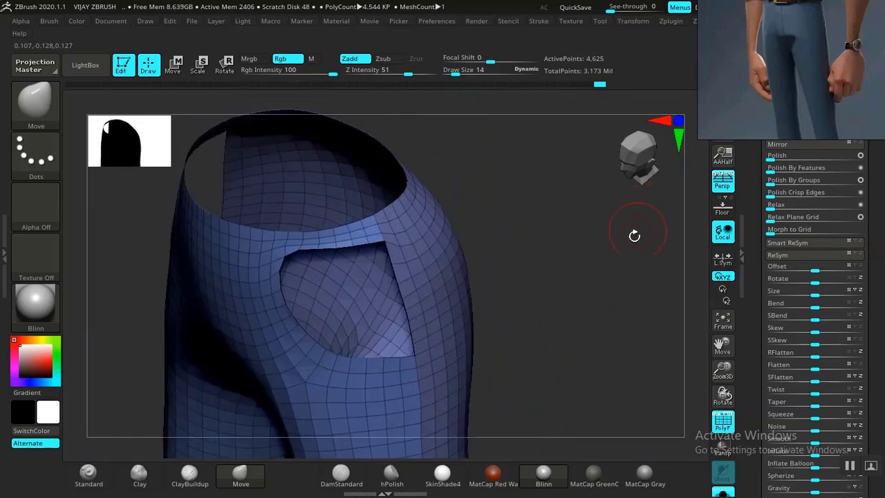
Isolate the back polygroup of the trousers and face it straight from behind.
{"action": "left_click_drag", "start_coordinate": [617, 300], "coordinate": [294, 330]}
{"action": "mouse_move", "coordinate": [668, 253]}
{"action": "left_mouse_down"}
{"action": "mouse_move", "coordinate": [527, 336]}
{"action": "mouse_move", "coordinate": [582, 357]}
{"action": "mouse_move", "coordinate": [502, 361]}
{"action": "mouse_move", "coordinate": [523, 355]}
{"action": "mouse_move", "coordinate": [519, 283]}
{"action": "mouse_move", "coordinate": [595, 315]}
{"action": "mouse_move", "coordinate": [578, 301]}
{"action": "left_mouse_up"}
{"action": "left_click", "coordinate": [402, 356], "text": "ctrl+shift"}
{"action": "left_click_drag", "start_coordinate": [395, 370], "coordinate": [358, 333]}
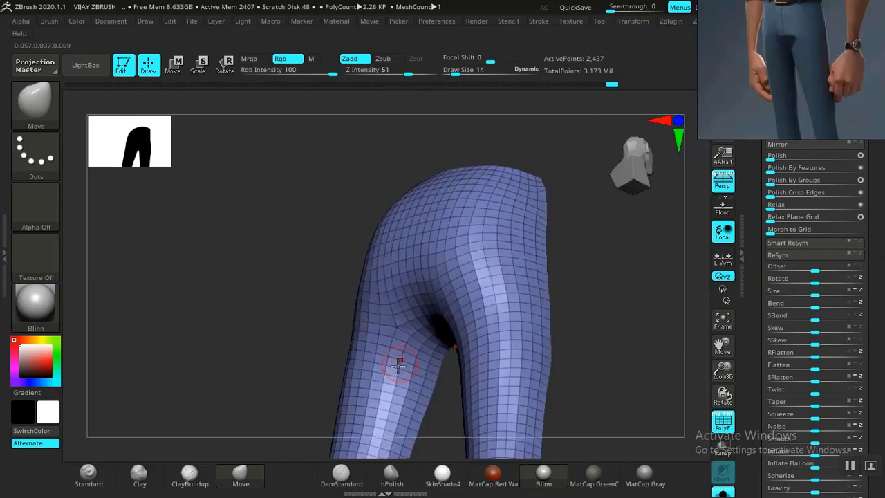
{"action": "left_click_drag", "start_coordinate": [550, 304], "coordinate": [557, 252], "text": "shift"}
{"action": "left_click_drag", "start_coordinate": [449, 319], "coordinate": [487, 283], "text": "alt"}
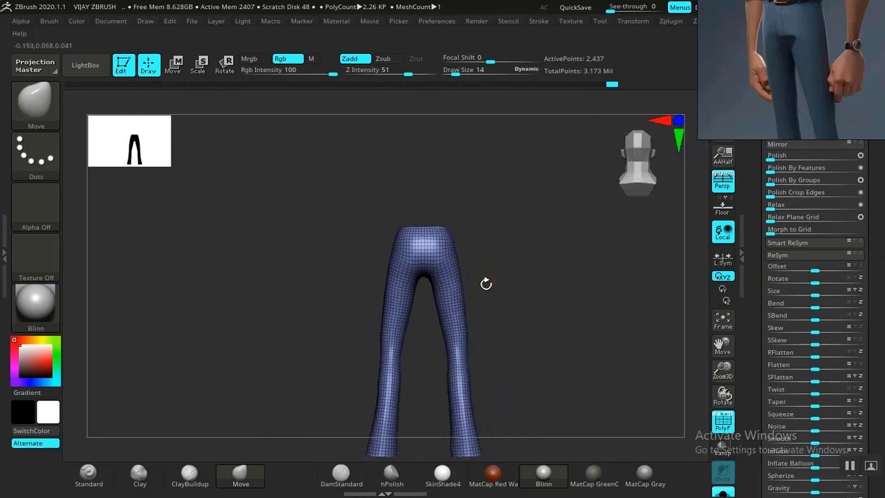
Switch masking to MaskRect and try a rectangular mask over one half of the back panel.
{"action": "mouse_move", "coordinate": [298, 334]}
{"action": "left_mouse_down", "text": "alt"}
{"action": "mouse_move", "coordinate": [262, 206]}
{"action": "mouse_move", "coordinate": [269, 419]}
{"action": "mouse_move", "coordinate": [413, 419]}
{"action": "mouse_move", "coordinate": [430, 360]}
{"action": "mouse_move", "coordinate": [430, 296]}
{"action": "left_mouse_up", "text": "alt"}
{"action": "key", "text": "ctrl+z"}
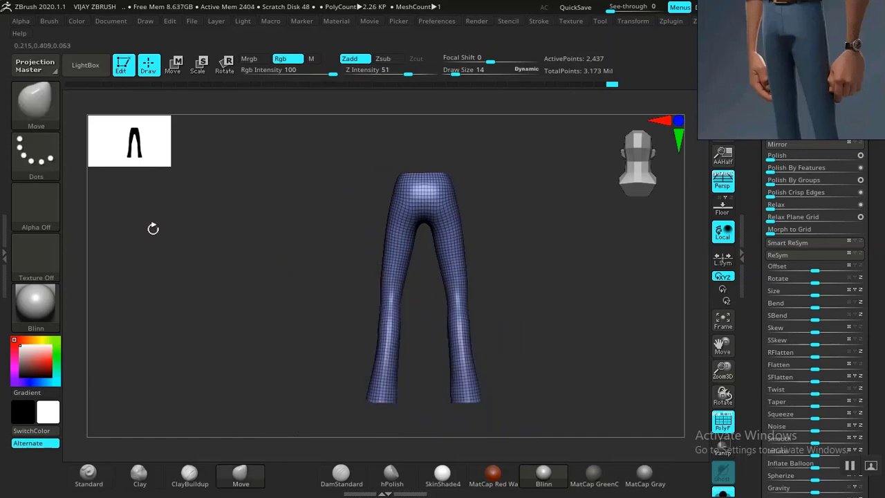
{"action": "left_click", "coordinate": [18, 110]}
{"action": "left_click", "coordinate": [416, 178]}
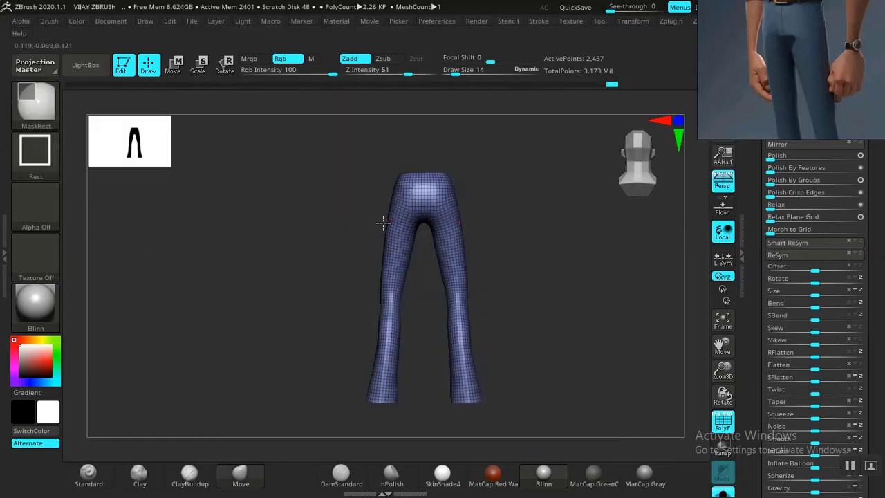
{"action": "mouse_move", "coordinate": [300, 122]}
{"action": "left_mouse_down", "text": "ctrl"}
{"action": "mouse_move", "coordinate": [389, 400]}
{"action": "mouse_move", "coordinate": [433, 436]}
{"action": "mouse_move", "coordinate": [426, 440]}
{"action": "left_mouse_up", "text": "ctrl"}
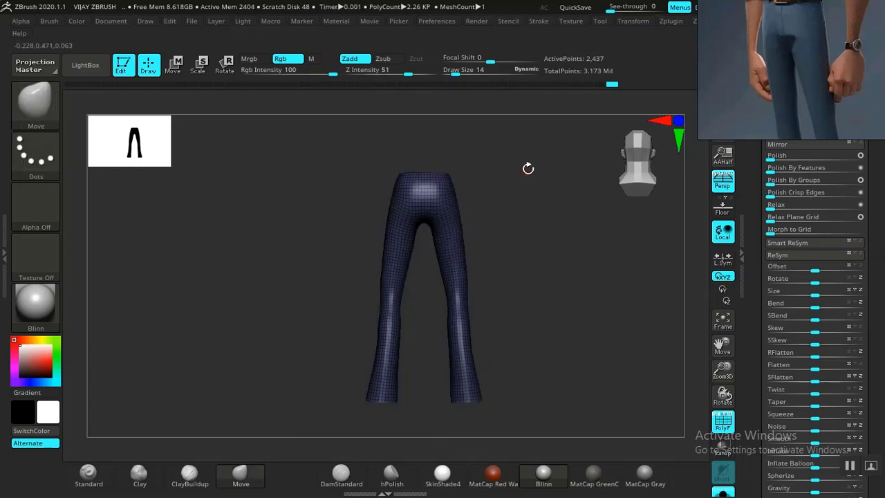
{"action": "left_click", "coordinate": [504, 209], "text": "ctrl"}
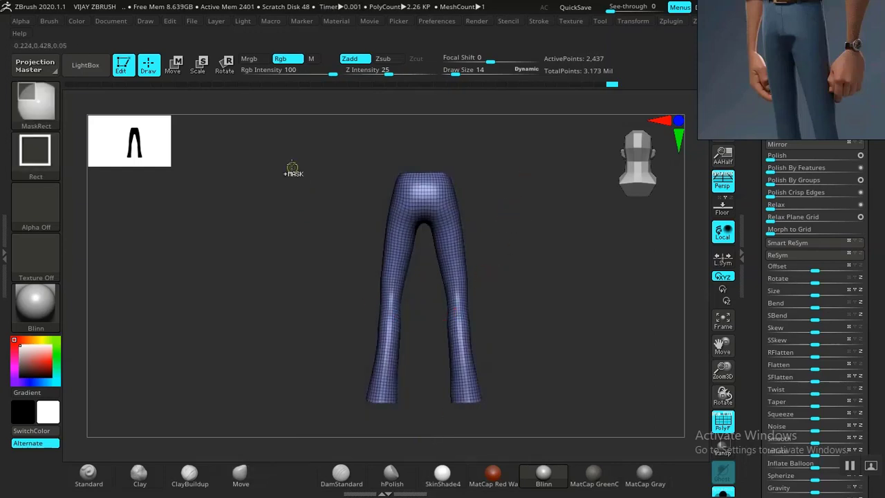
Mask the back panel's left half, as seen from behind, up to the centre seam and make it a separate polygroup.
{"action": "mouse_move", "coordinate": [291, 141]}
{"action": "left_mouse_down", "text": "ctrl"}
{"action": "mouse_move", "coordinate": [369, 385]}
{"action": "mouse_move", "coordinate": [423, 456]}
{"action": "left_mouse_up", "text": "ctrl"}
{"action": "left_click_drag", "start_coordinate": [482, 262], "coordinate": [582, 410], "text": "alt"}
{"action": "left_click_drag", "start_coordinate": [587, 225], "coordinate": [596, 247], "text": "alt"}
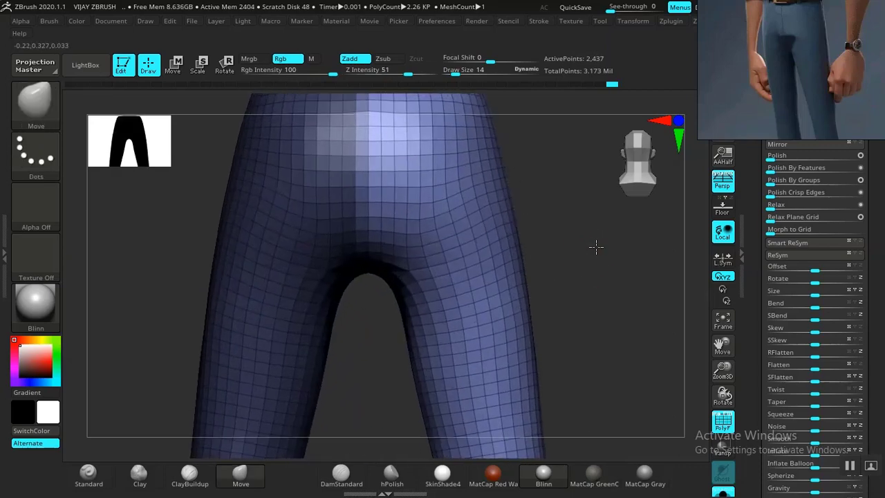
{"action": "left_click", "coordinate": [594, 250], "text": "ctrl"}
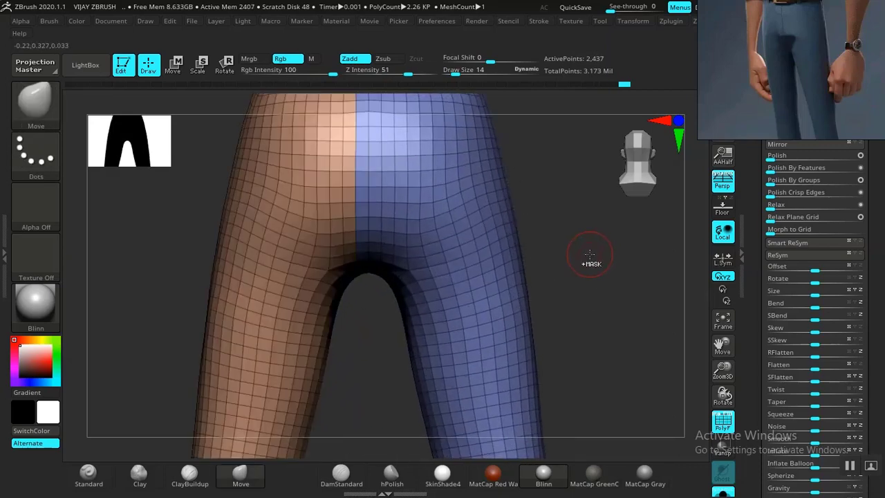
Undo the last back panel grouping, remask the left half as seen from behind, and make it a separate polygroup.
{"action": "key", "text": "ctrl+z"}
{"action": "mouse_move", "coordinate": [604, 253]}
{"action": "left_mouse_down", "text": "alt"}
{"action": "mouse_move", "coordinate": [573, 239]}
{"action": "mouse_move", "coordinate": [578, 307]}
{"action": "left_mouse_up", "text": "alt"}
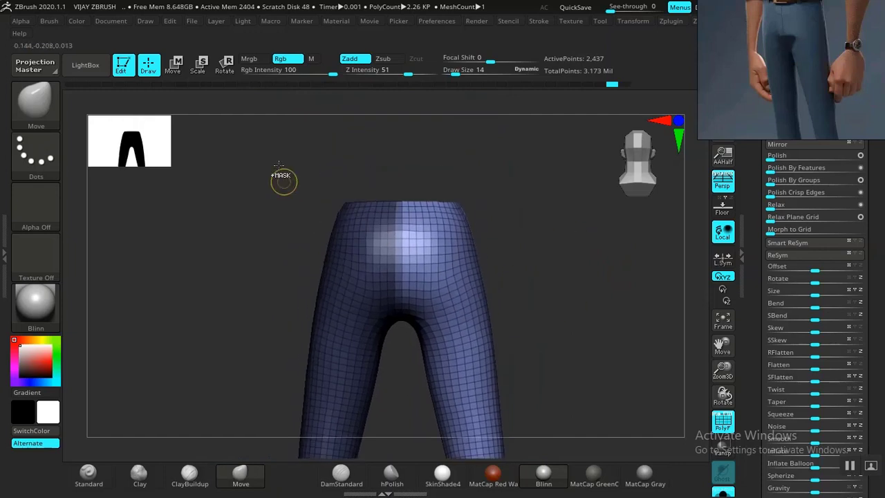
{"action": "left_click_drag", "start_coordinate": [280, 154], "coordinate": [408, 404], "text": "ctrl"}
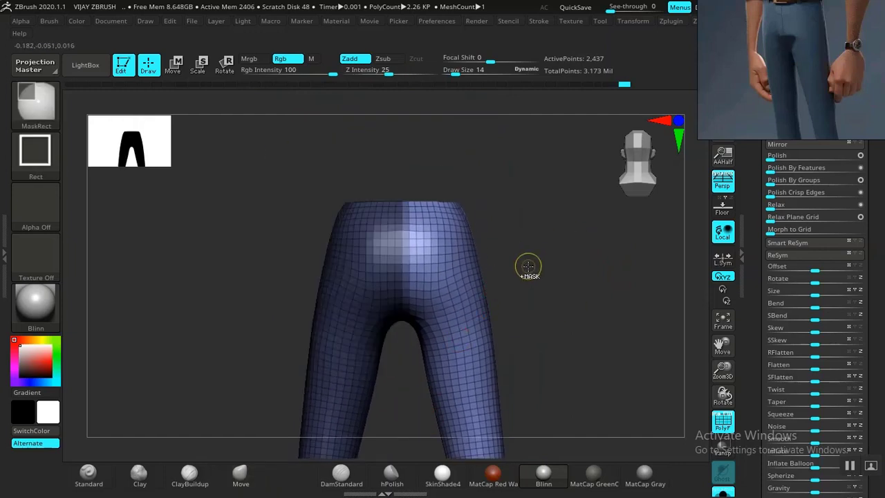
{"action": "left_click_drag", "start_coordinate": [530, 264], "coordinate": [545, 282], "text": "ctrl"}
{"action": "right_click_drag", "start_coordinate": [545, 283], "coordinate": [597, 391], "text": "ctrl"}
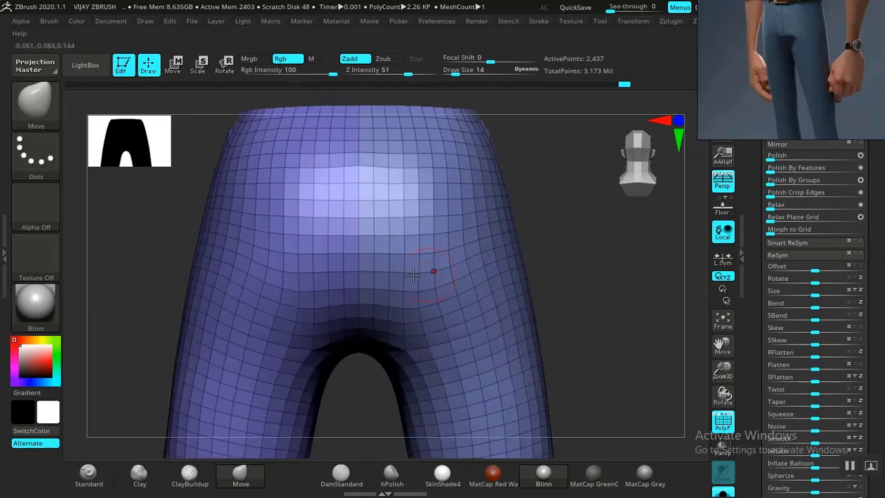
Unhide the whole trousers, face them straight from the front, and isolate the front polygroup.
{"action": "right_click_drag", "start_coordinate": [641, 275], "coordinate": [531, 270]}
{"action": "mouse_move", "coordinate": [593, 312]}
{"action": "right_mouse_down", "text": "alt"}
{"action": "mouse_move", "coordinate": [580, 292]}
{"action": "mouse_move", "coordinate": [593, 314]}
{"action": "right_mouse_up", "text": "alt"}
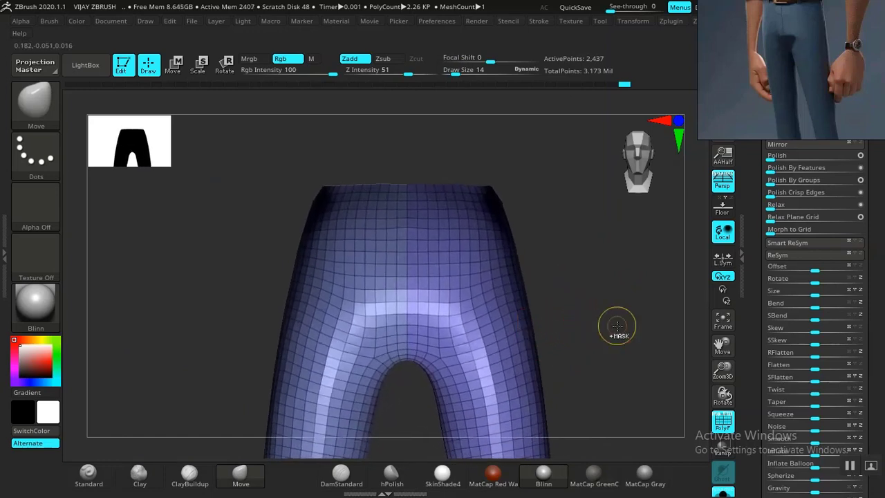
{"action": "left_click", "coordinate": [623, 320], "text": "ctrl+shift"}
{"action": "right_click_drag", "start_coordinate": [616, 327], "coordinate": [571, 265], "text": "alt"}
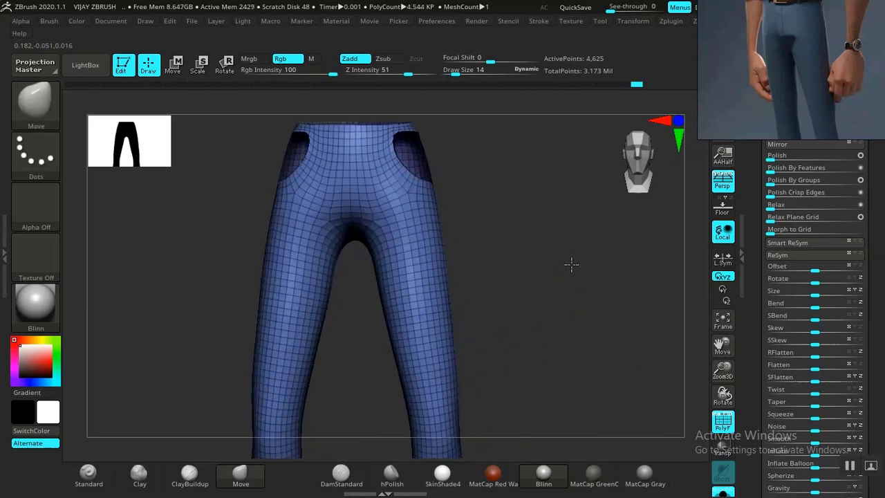
{"action": "left_click_drag", "start_coordinate": [571, 264], "coordinate": [562, 280]}
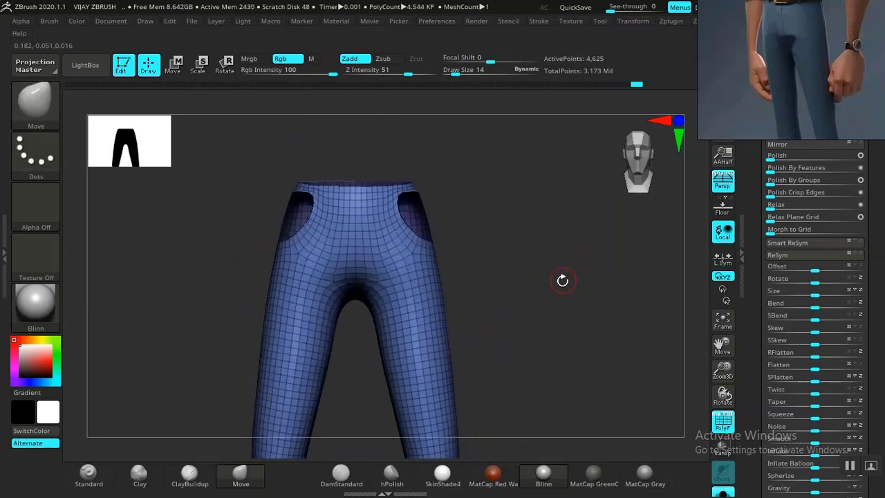
{"action": "right_click_drag", "start_coordinate": [563, 280], "coordinate": [478, 293], "text": "alt"}
{"action": "left_click", "coordinate": [395, 298], "text": "ctrl+shift"}
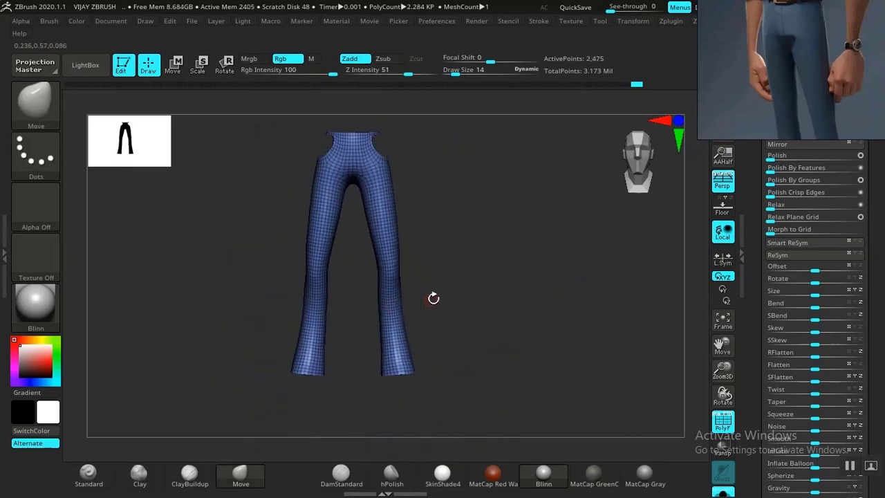
Mask the front panel's left half up to the centre seam, make it a separate polygroup, and unhide the whole trousers.
{"action": "left_click_drag", "start_coordinate": [432, 298], "coordinate": [461, 325], "text": "alt"}
{"action": "right_click_drag", "start_coordinate": [507, 323], "coordinate": [500, 319], "text": "alt"}
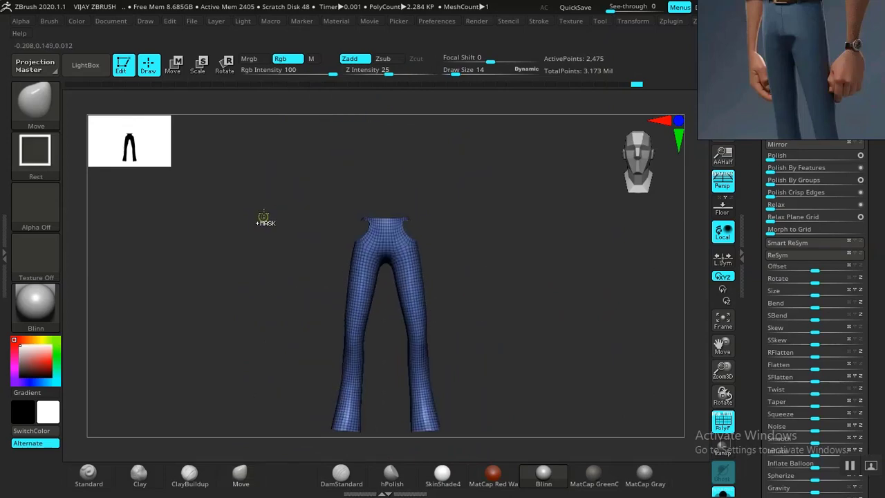
{"action": "mouse_move", "coordinate": [265, 195]}
{"action": "left_mouse_down", "text": "ctrl"}
{"action": "mouse_move", "coordinate": [360, 443]}
{"action": "mouse_move", "coordinate": [382, 458]}
{"action": "mouse_move", "coordinate": [391, 481]}
{"action": "left_mouse_up", "text": "ctrl"}
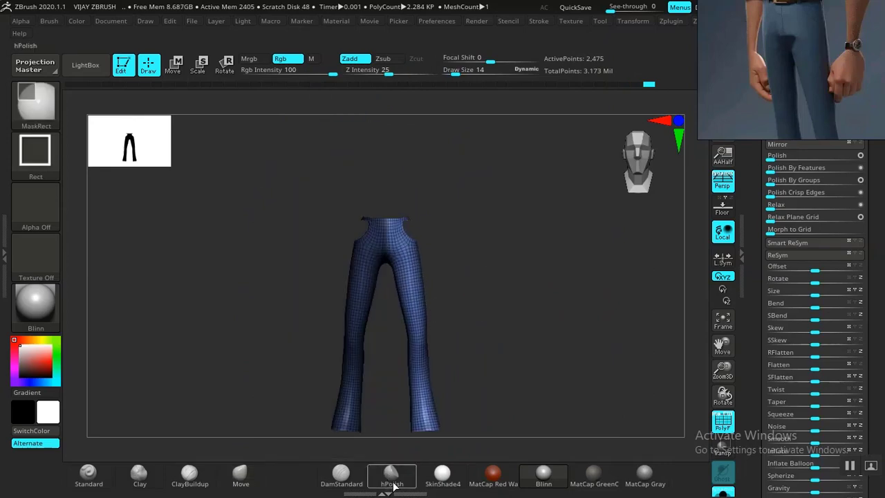
{"action": "mouse_move", "coordinate": [490, 274]}
{"action": "left_mouse_down", "text": "alt"}
{"action": "mouse_move", "coordinate": [551, 250]}
{"action": "mouse_move", "coordinate": [560, 318]}
{"action": "left_mouse_up", "text": "alt"}
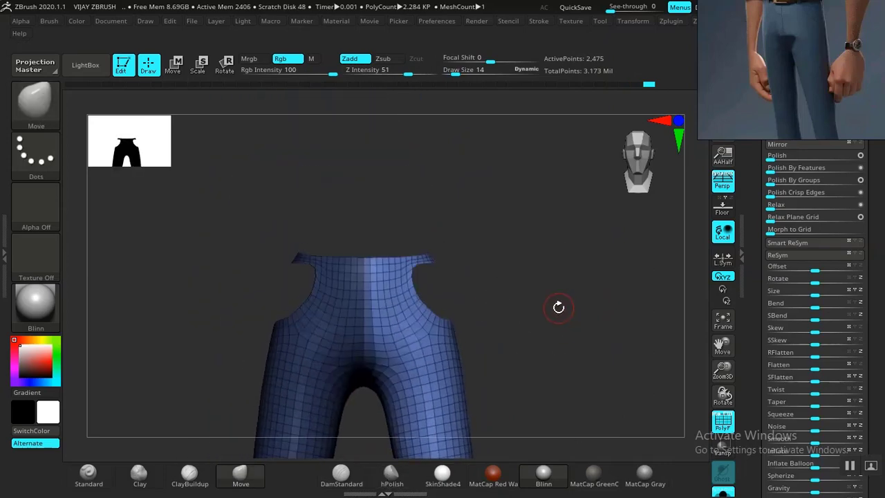
{"action": "key", "text": "ctrl+w"}
{"action": "left_click", "coordinate": [581, 347], "text": "ctrl+shift"}
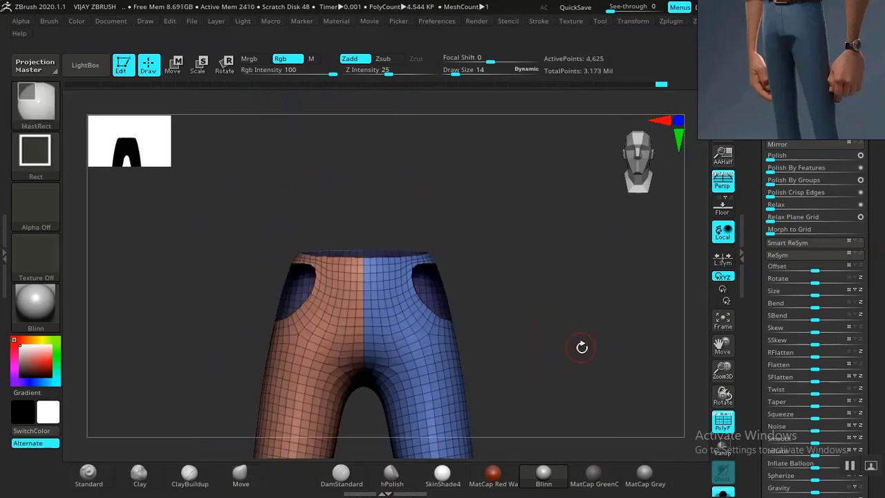
Examine the polygroup borders at the centre seams, along the outer legs and around the pocket openings from all sides.
{"action": "left_click_drag", "start_coordinate": [575, 347], "coordinate": [645, 434], "text": "alt"}
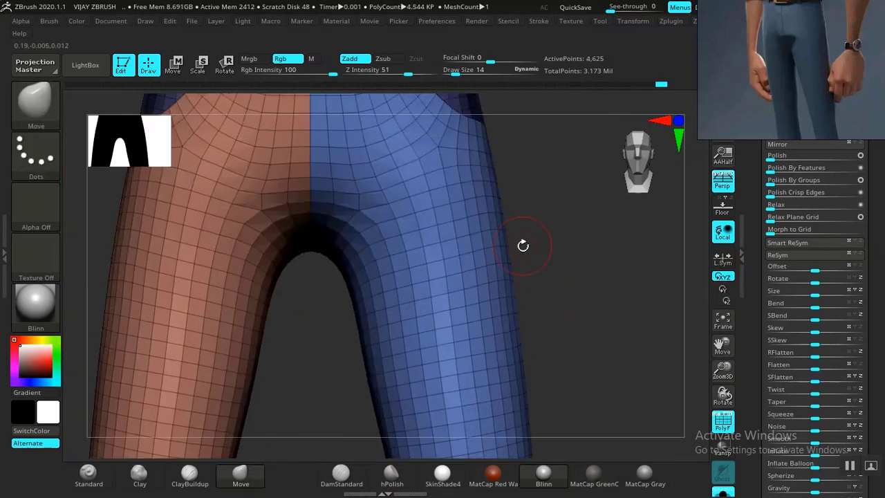
{"action": "left_click_drag", "start_coordinate": [601, 265], "coordinate": [654, 398], "text": "alt"}
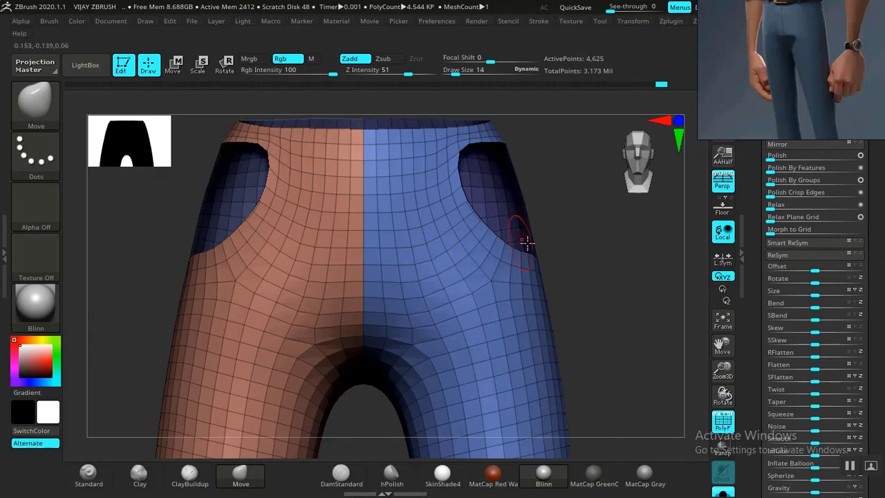
{"action": "left_click_drag", "start_coordinate": [600, 251], "coordinate": [283, 290]}
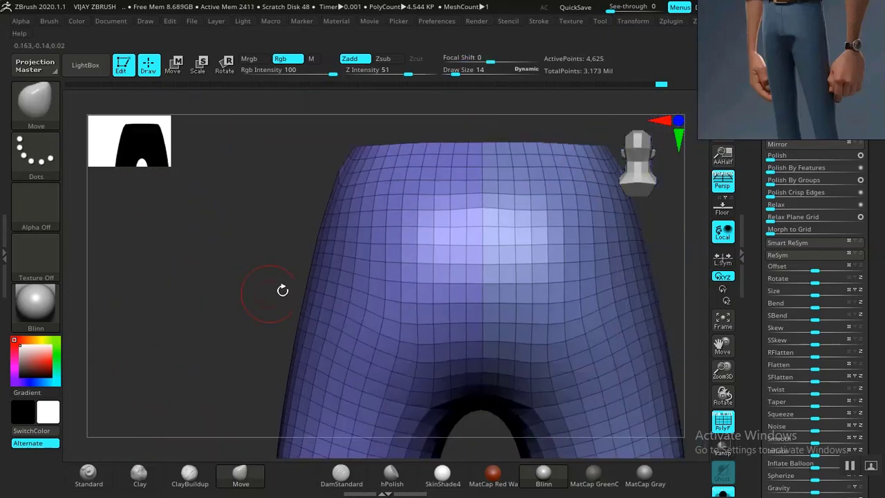
{"action": "left_click_drag", "start_coordinate": [644, 259], "coordinate": [403, 316], "text": "alt"}
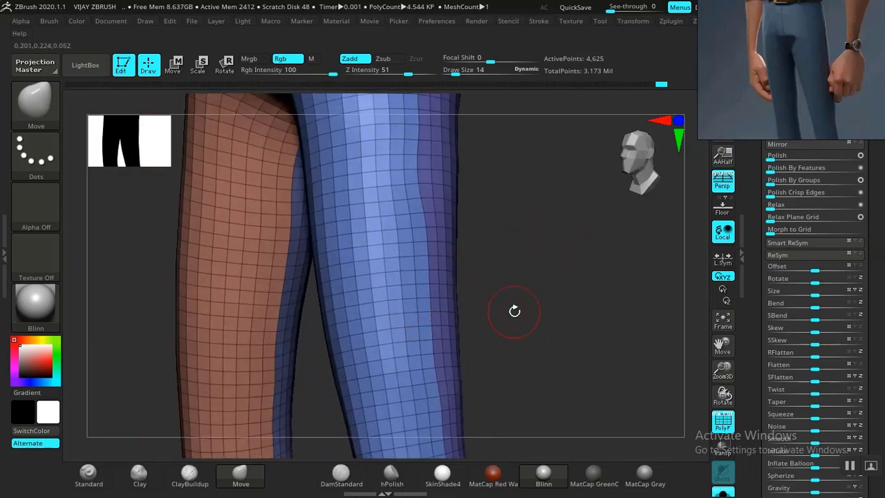
{"action": "left_click_drag", "start_coordinate": [515, 311], "coordinate": [535, 396]}
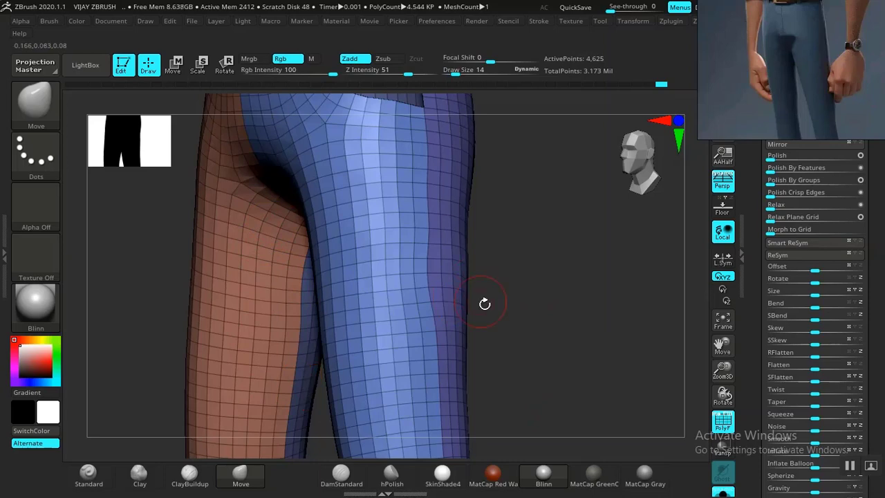
{"action": "left_click_drag", "start_coordinate": [485, 303], "coordinate": [565, 278]}
{"action": "mouse_move", "coordinate": [241, 168]}
{"action": "left_mouse_down", "text": "ctrl"}
{"action": "mouse_move", "coordinate": [245, 257]}
{"action": "mouse_move", "coordinate": [365, 241]}
{"action": "mouse_move", "coordinate": [587, 241]}
{"action": "mouse_move", "coordinate": [466, 283]}
{"action": "mouse_move", "coordinate": [467, 296]}
{"action": "mouse_move", "coordinate": [553, 277]}
{"action": "left_mouse_up", "text": "ctrl"}
{"action": "left_click_drag", "start_coordinate": [629, 332], "coordinate": [271, 228], "text": "alt"}
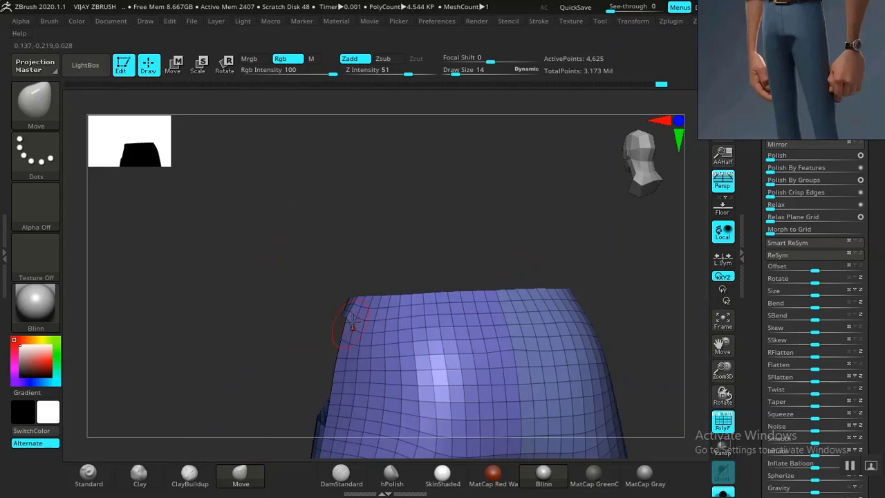
{"action": "left_click_drag", "start_coordinate": [362, 237], "coordinate": [577, 304]}
Set up Panel Loops in the EdgeLoop geometry options with 3 loops, Polish 0 and Bevel 0.
{"action": "scroll", "coordinate": [750, 257], "scroll_direction": "up", "scroll_amount": 5}
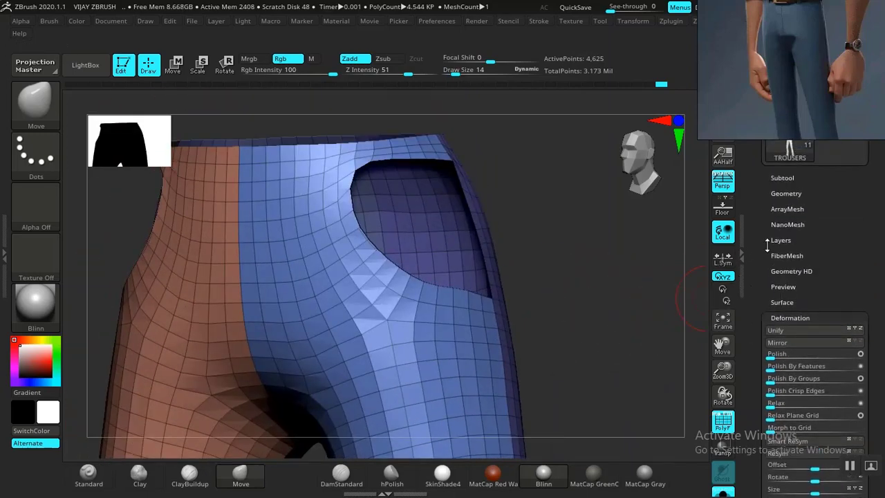
{"action": "mouse_move", "coordinate": [787, 79]}
{"action": "left_click", "coordinate": [784, 193]}
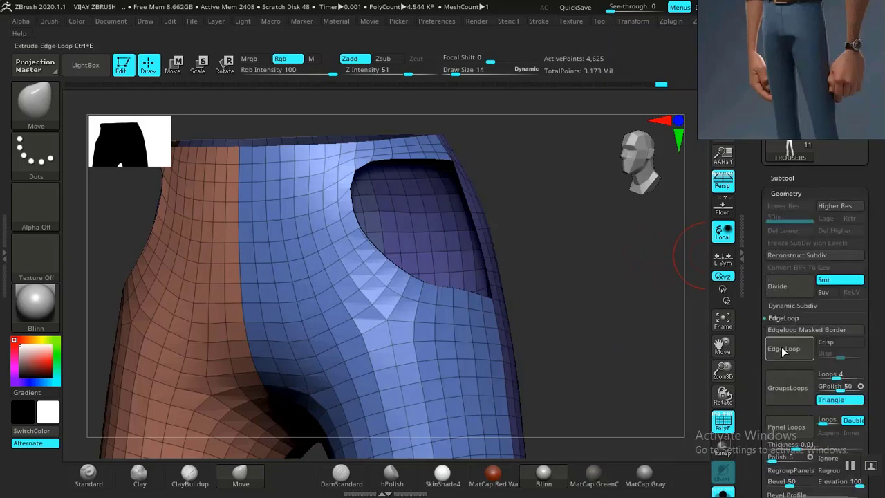
{"action": "scroll", "coordinate": [785, 339], "scroll_direction": "down", "scroll_amount": 3}
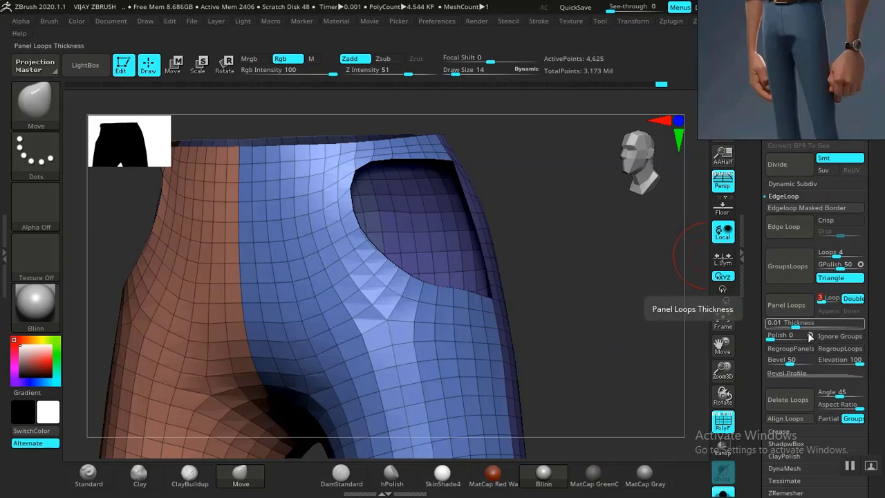
{"action": "left_click_drag", "start_coordinate": [788, 360], "coordinate": [750, 366]}
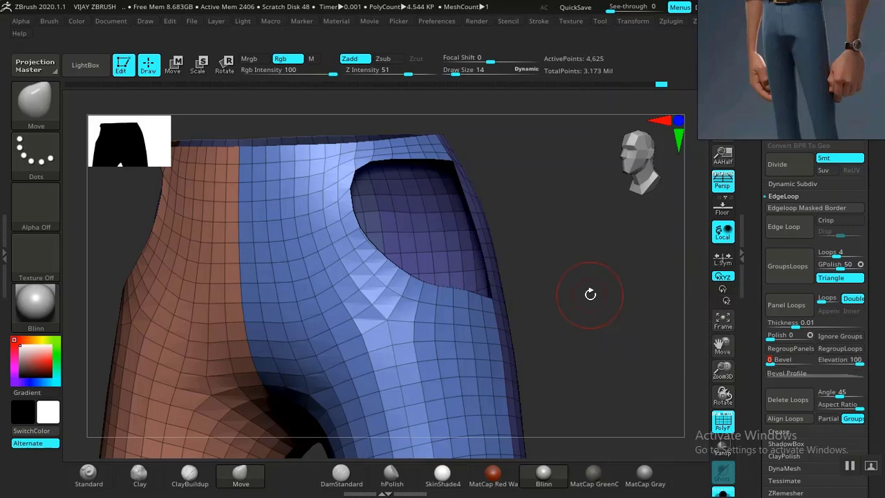
{"action": "left_click_drag", "start_coordinate": [573, 288], "coordinate": [640, 298]}
{"action": "left_click", "coordinate": [721, 321]}
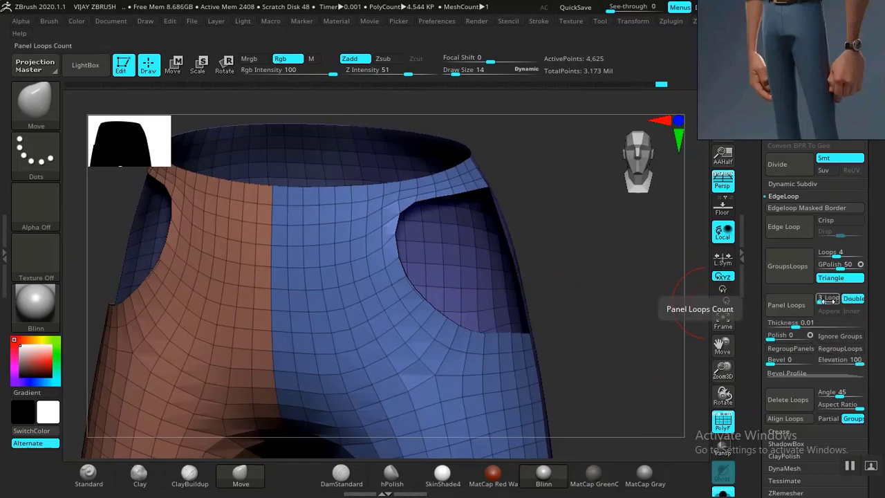
Try Panel Loops on the trousers with thicknesses of 0.01 and 0.00901, undoing each attempt.
{"action": "left_click", "coordinate": [779, 308]}
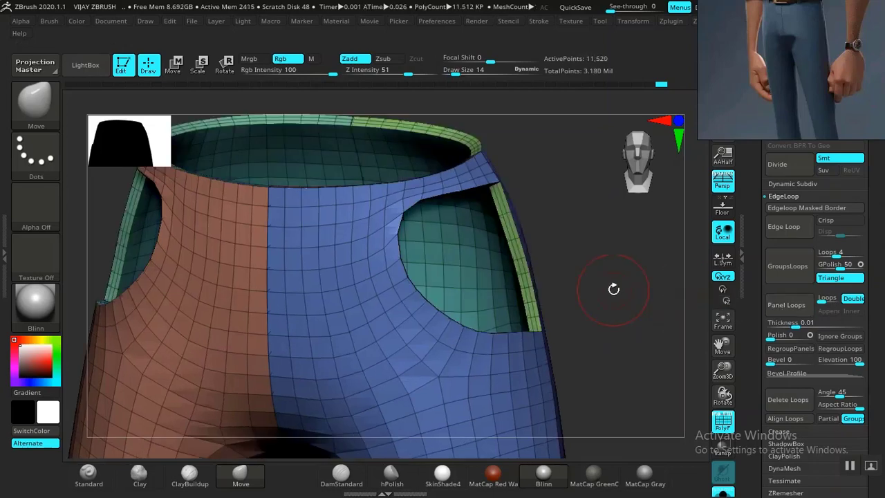
{"action": "key", "text": "ctrl+z"}
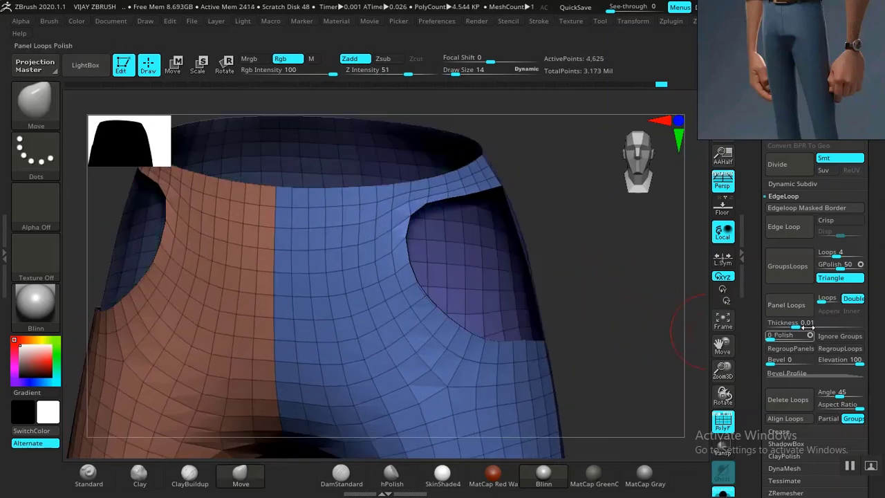
{"action": "left_click_drag", "start_coordinate": [793, 327], "coordinate": [795, 326]}
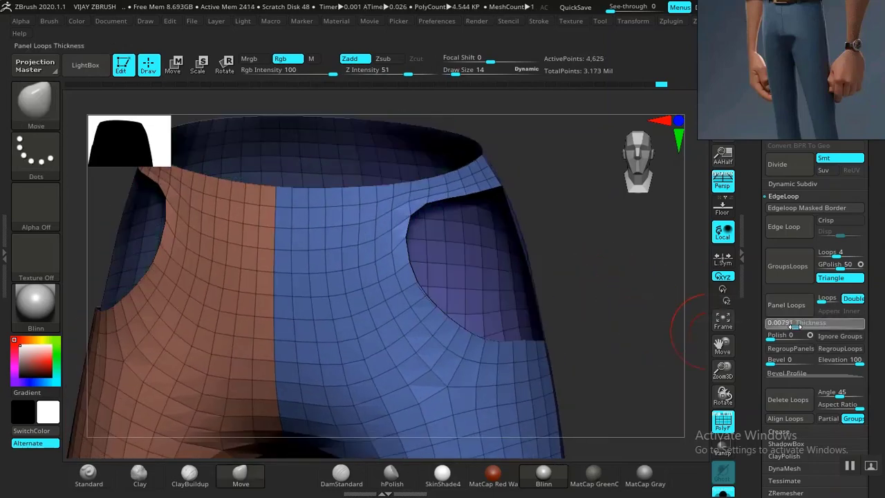
{"action": "left_click", "coordinate": [784, 305]}
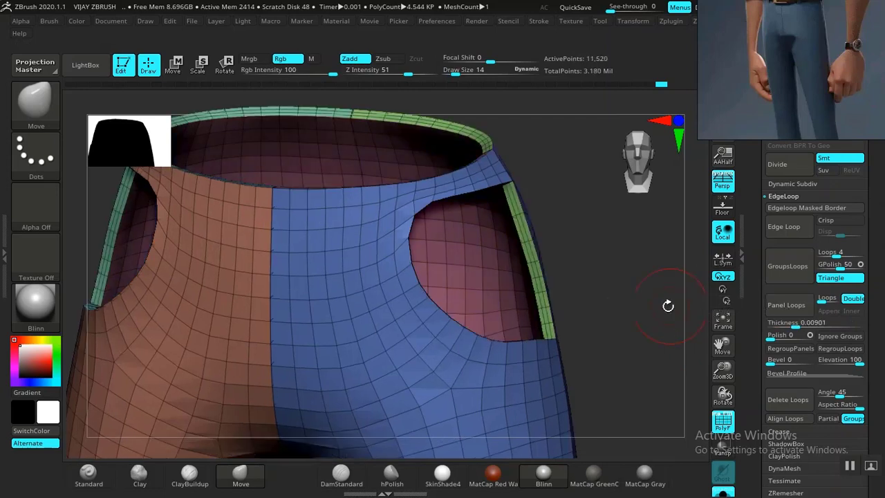
{"action": "key", "text": "ctrl+z"}
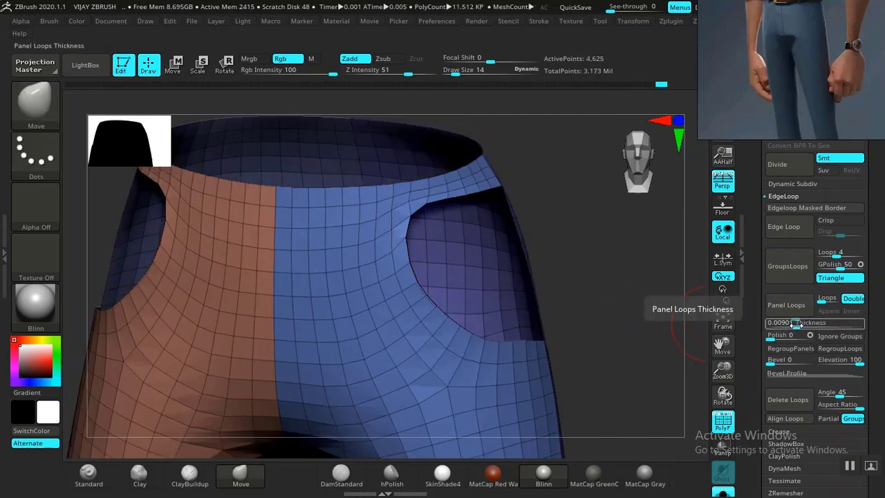
Try Panel Loops on the trousers with the thickness reduced to 0.00335, and undo it.
{"action": "left_click_drag", "start_coordinate": [795, 325], "coordinate": [799, 323]}
{"action": "left_click", "coordinate": [786, 305]}
{"action": "key", "text": "ctrl+z"}
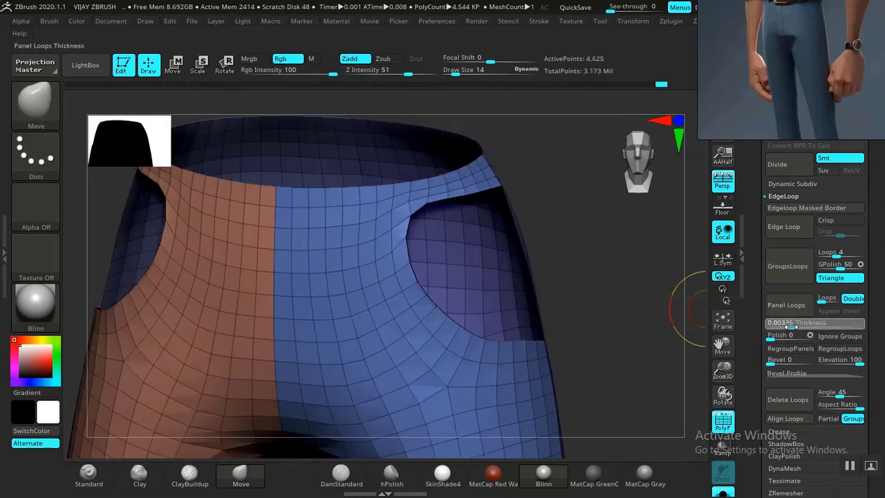
{"action": "left_click", "coordinate": [786, 305]}
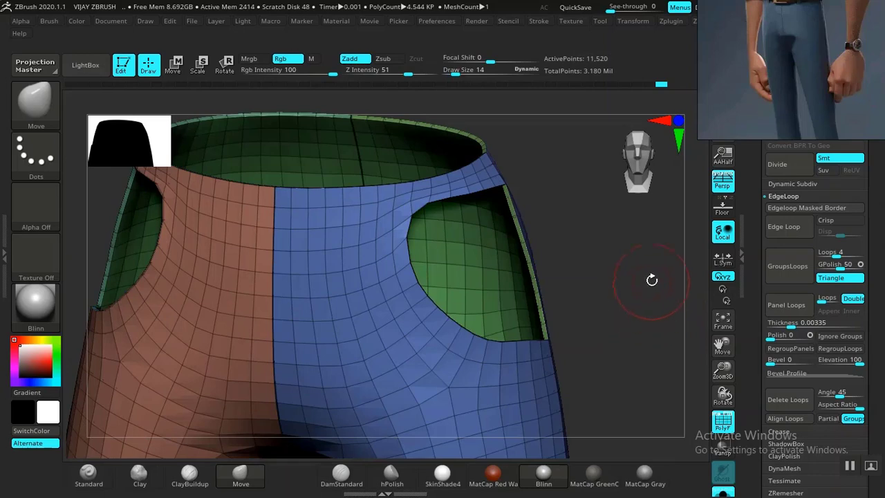
{"action": "left_click_drag", "start_coordinate": [652, 279], "coordinate": [664, 311]}
{"action": "key", "text": "ctrl+z"}
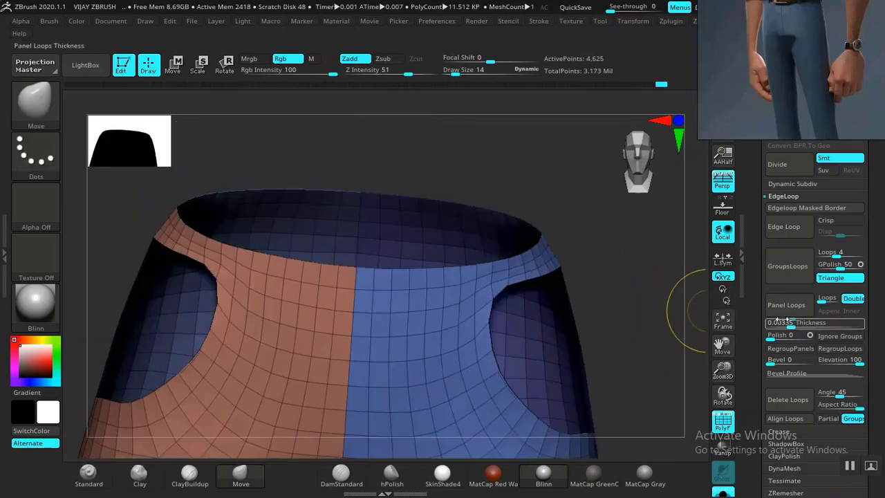
Try Panel Loops with a thickness of 0.00604 and check the whole trousers and the pocket opening.
{"action": "left_click_drag", "start_coordinate": [783, 320], "coordinate": [792, 325]}
{"action": "left_click", "coordinate": [783, 309]}
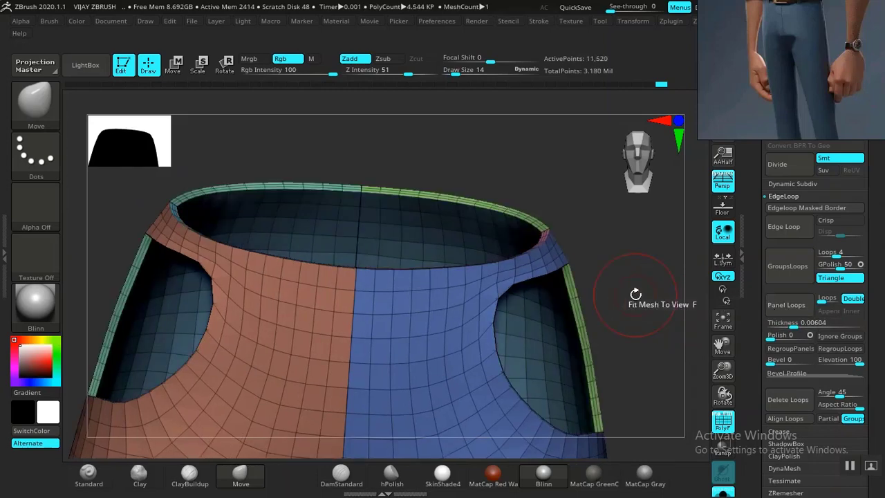
{"action": "left_click_drag", "start_coordinate": [650, 359], "coordinate": [564, 309], "text": "alt"}
{"action": "key", "text": "f"}
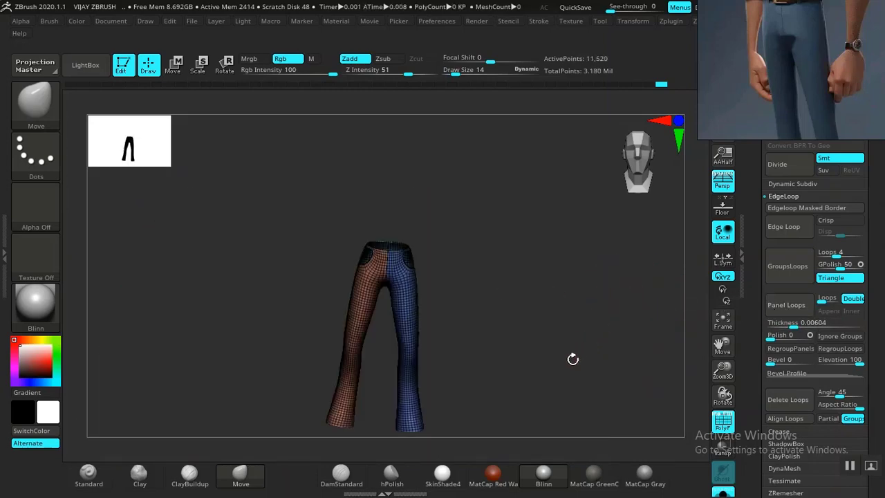
{"action": "left_click_drag", "start_coordinate": [539, 353], "coordinate": [609, 336], "text": "alt"}
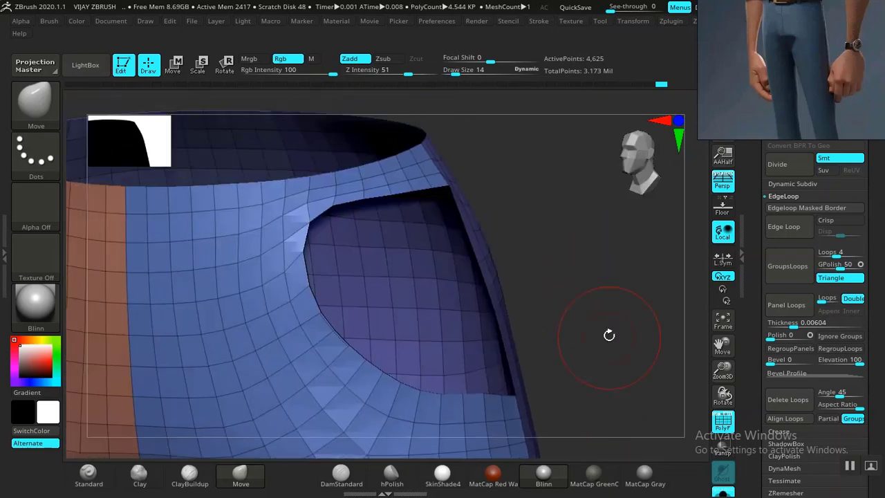
Try Panel Loops with a thickness of 0.01023, check the leg down to the hem opening, and undo it.
{"action": "left_click", "coordinate": [795, 324]}
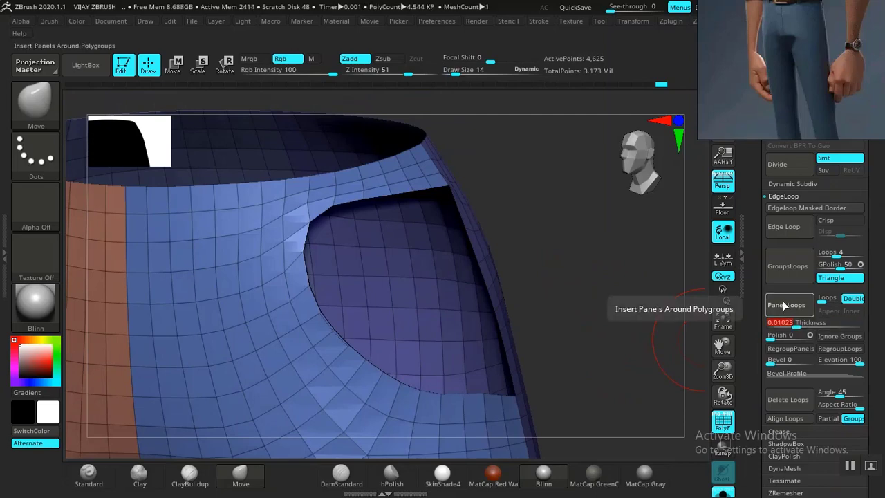
{"action": "left_click", "coordinate": [786, 305]}
{"action": "left_click_drag", "start_coordinate": [601, 379], "coordinate": [609, 125], "text": "alt"}
{"action": "left_click_drag", "start_coordinate": [576, 392], "coordinate": [616, 301], "text": "alt"}
{"action": "left_click_drag", "start_coordinate": [631, 379], "coordinate": [570, 169], "text": "alt"}
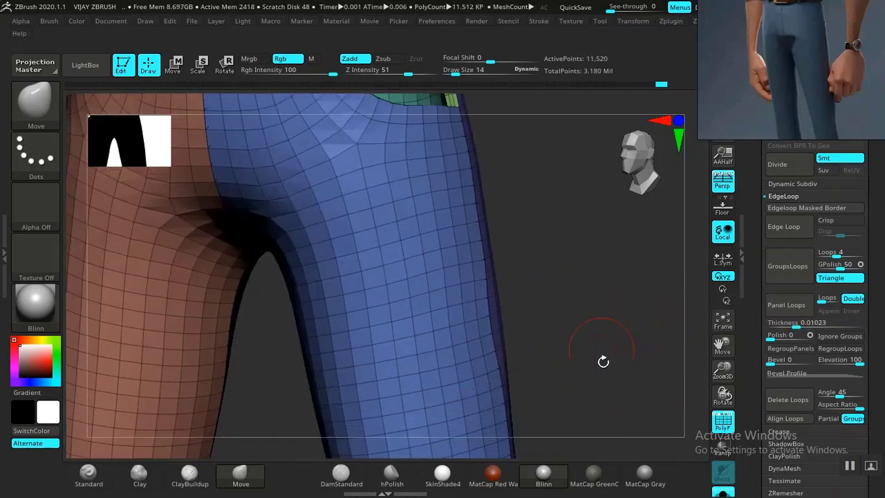
{"action": "mouse_move", "coordinate": [604, 365]}
{"action": "left_mouse_down", "text": "alt"}
{"action": "mouse_move", "coordinate": [603, 159]}
{"action": "mouse_move", "coordinate": [583, 200]}
{"action": "mouse_move", "coordinate": [561, 114]}
{"action": "left_mouse_up", "text": "alt"}
{"action": "left_click_drag", "start_coordinate": [588, 300], "coordinate": [599, 284]}
{"action": "key", "text": "ctrl+z"}
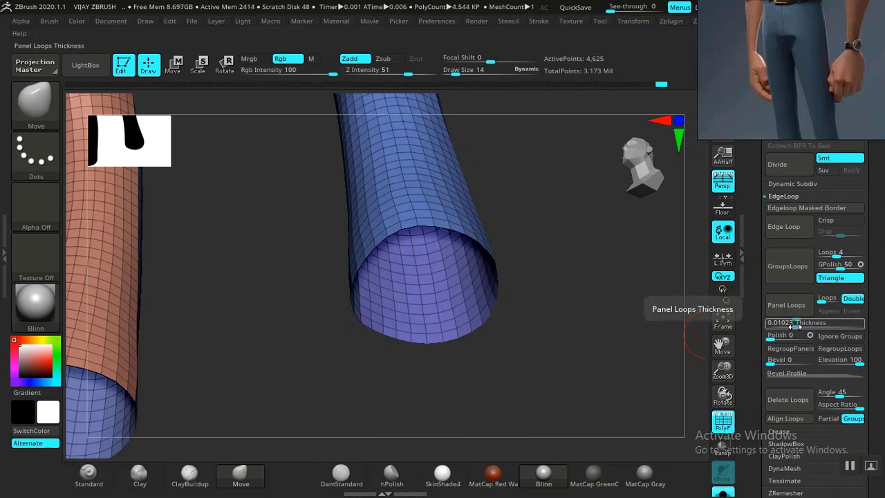
Set the panel loops thickness to 0.00791 and apply Panel Loops to the trousers.
{"action": "left_click_drag", "start_coordinate": [796, 327], "coordinate": [792, 327]}
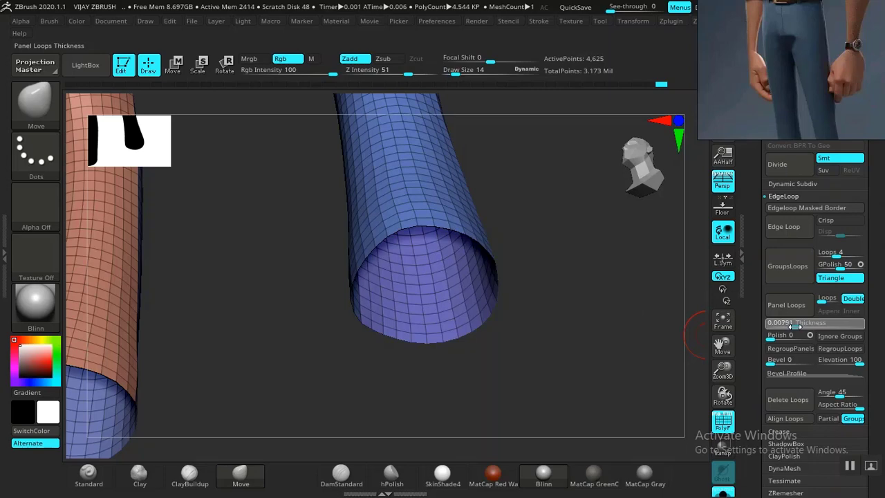
{"action": "left_click", "coordinate": [795, 326]}
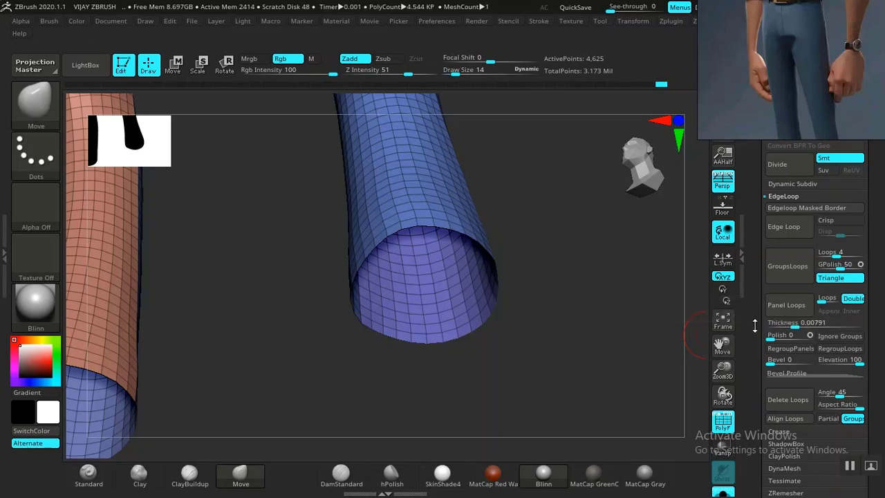
{"action": "left_click", "coordinate": [789, 308]}
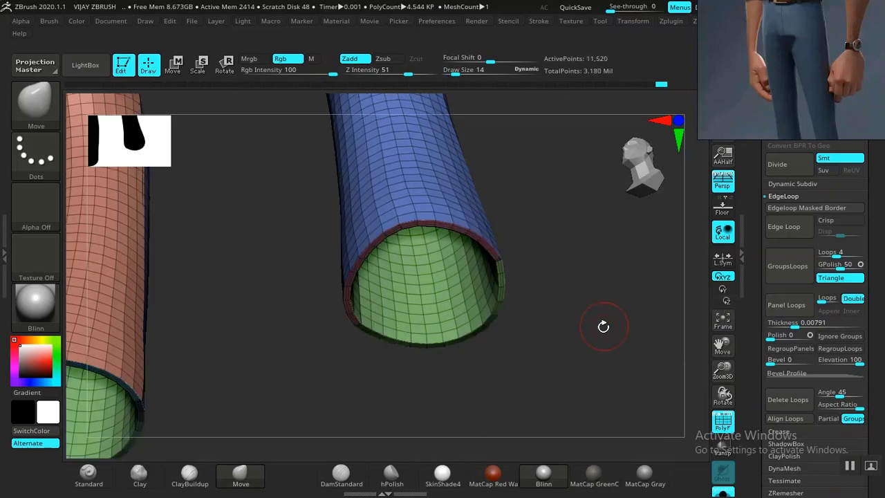
{"action": "left_click_drag", "start_coordinate": [603, 322], "coordinate": [586, 281]}
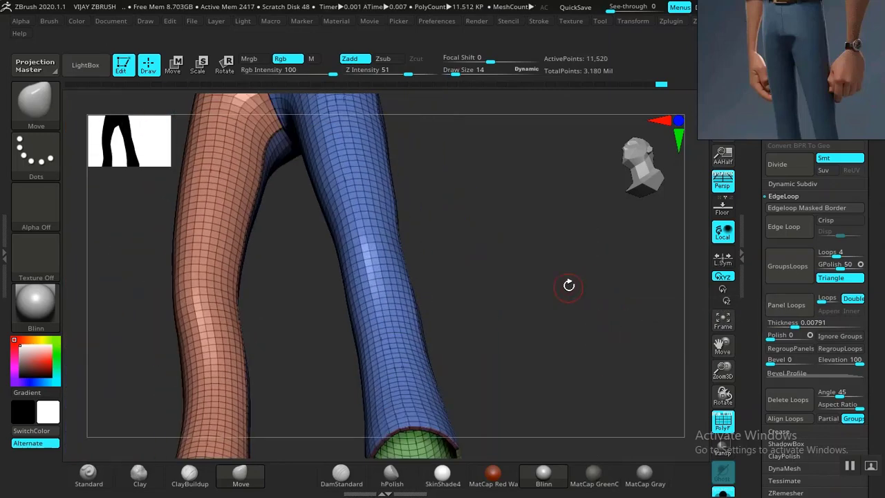
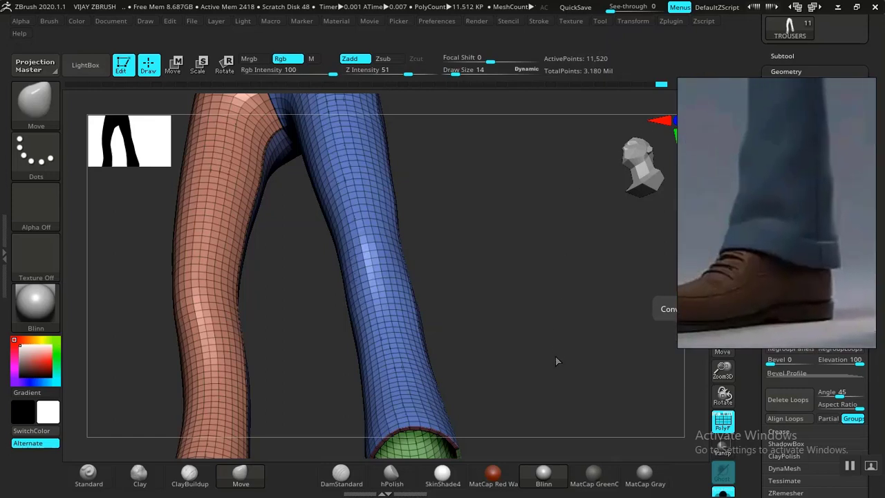
Undo the panel loops and compare the trouser hems with the folded cuff in the reference photo.
{"action": "left_click_drag", "start_coordinate": [559, 362], "coordinate": [545, 220]}
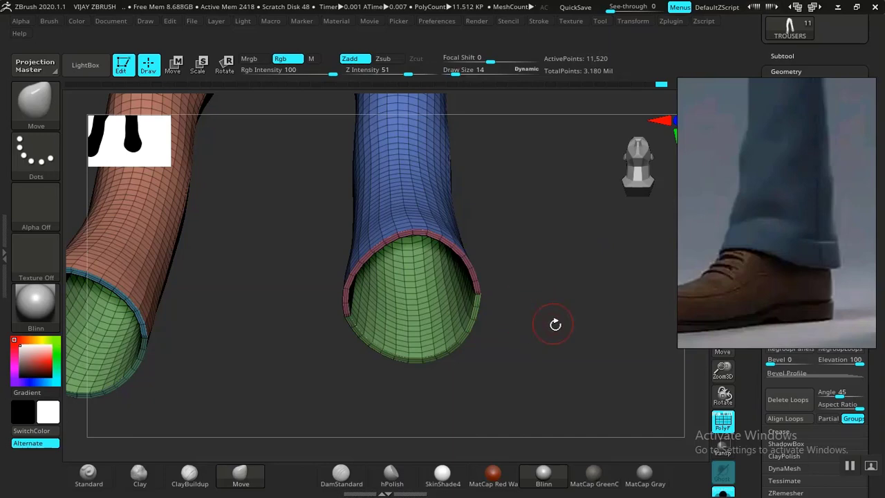
{"action": "left_click_drag", "start_coordinate": [555, 324], "coordinate": [567, 351]}
{"action": "left_click_drag", "start_coordinate": [745, 257], "coordinate": [571, 280]}
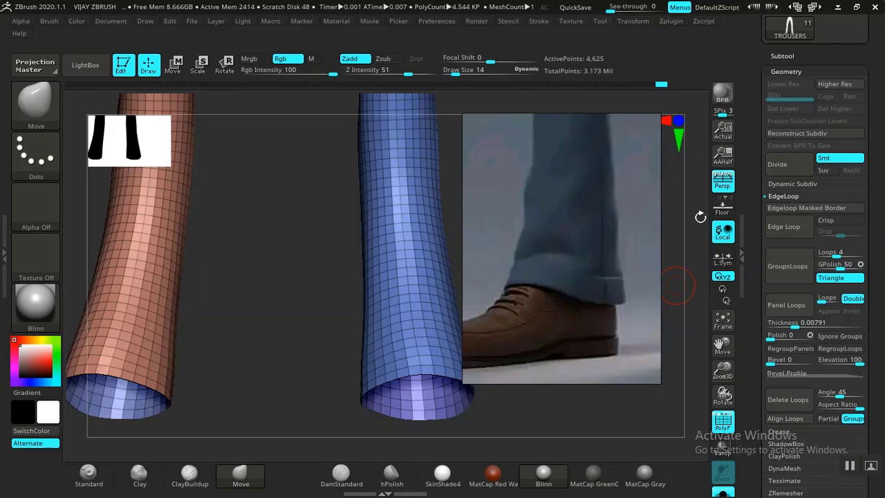
{"action": "left_click_drag", "start_coordinate": [539, 263], "coordinate": [795, 231]}
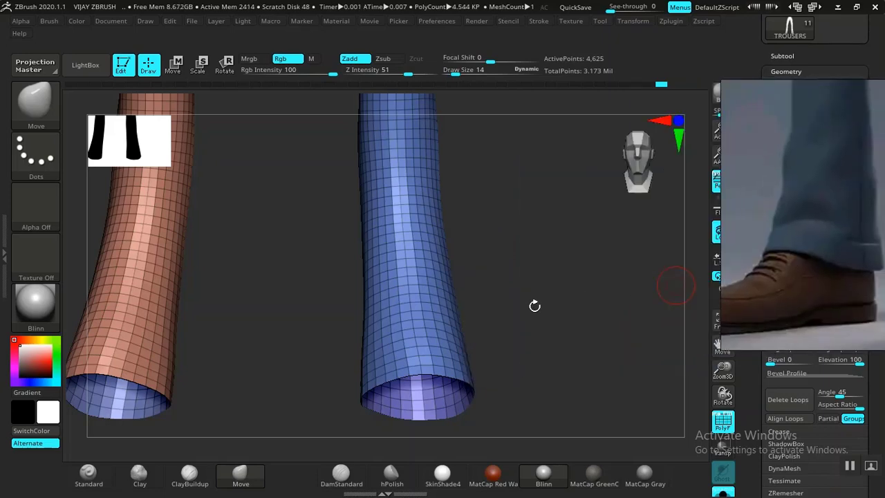
{"action": "mouse_move", "coordinate": [533, 307]}
{"action": "left_mouse_down"}
{"action": "mouse_move", "coordinate": [534, 318]}
{"action": "mouse_move", "coordinate": [470, 321]}
{"action": "mouse_move", "coordinate": [541, 317]}
{"action": "left_mouse_up"}
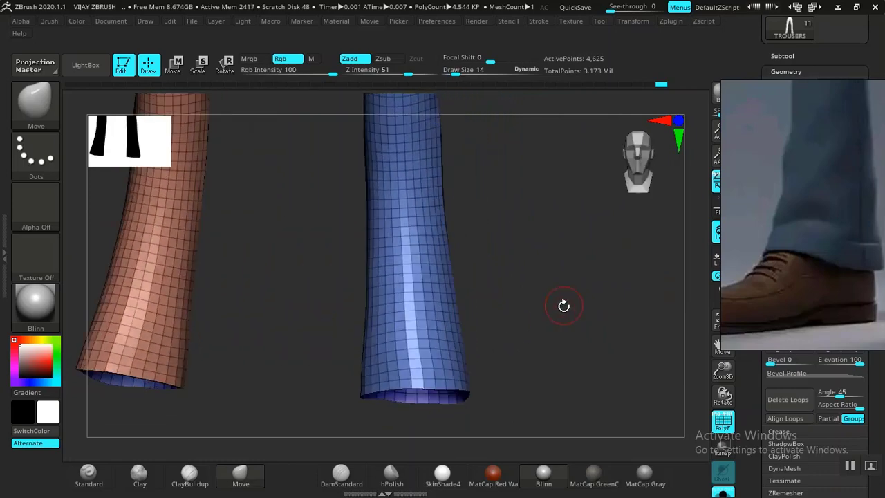
{"action": "left_click_drag", "start_coordinate": [595, 334], "coordinate": [608, 308]}
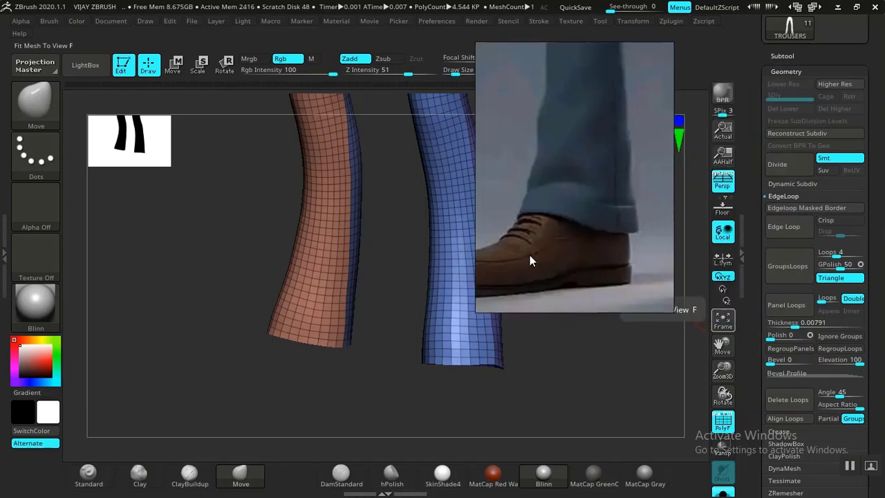
Duplicate the TROUSERS subtool and move the reference photo clear of the trouser legs.
{"action": "left_click", "coordinate": [785, 56]}
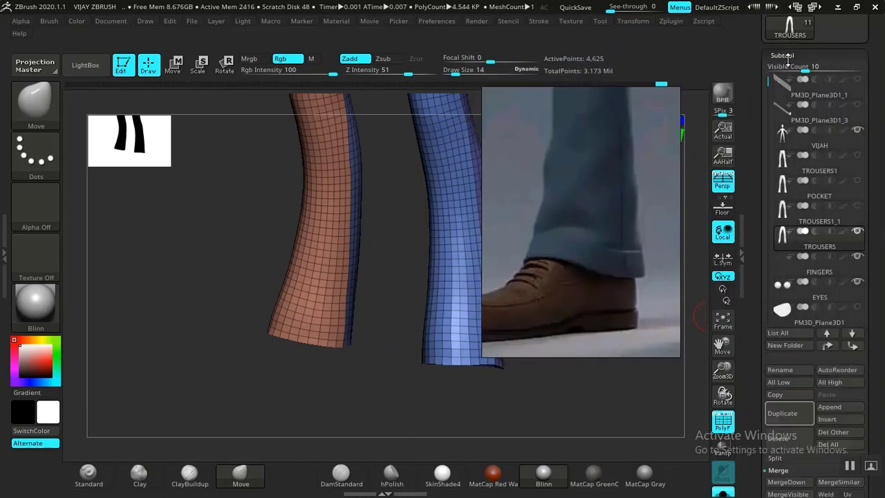
{"action": "left_click", "coordinate": [778, 413]}
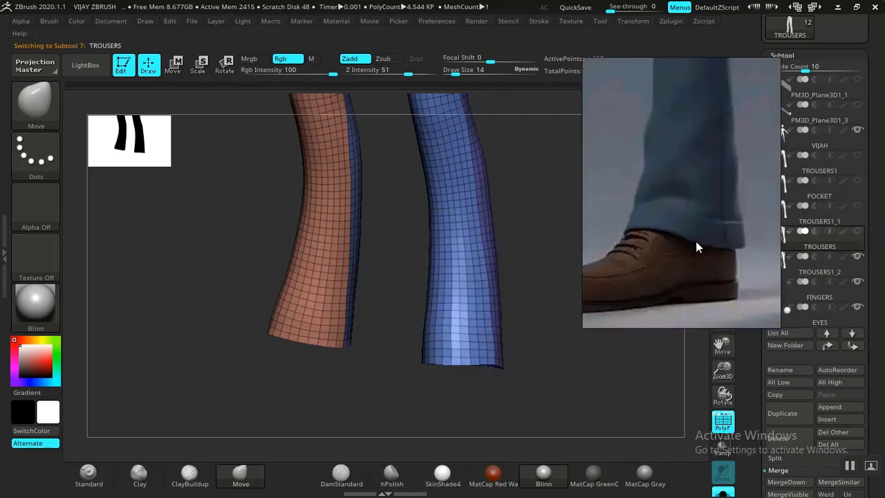
{"action": "left_click_drag", "start_coordinate": [567, 302], "coordinate": [629, 330]}
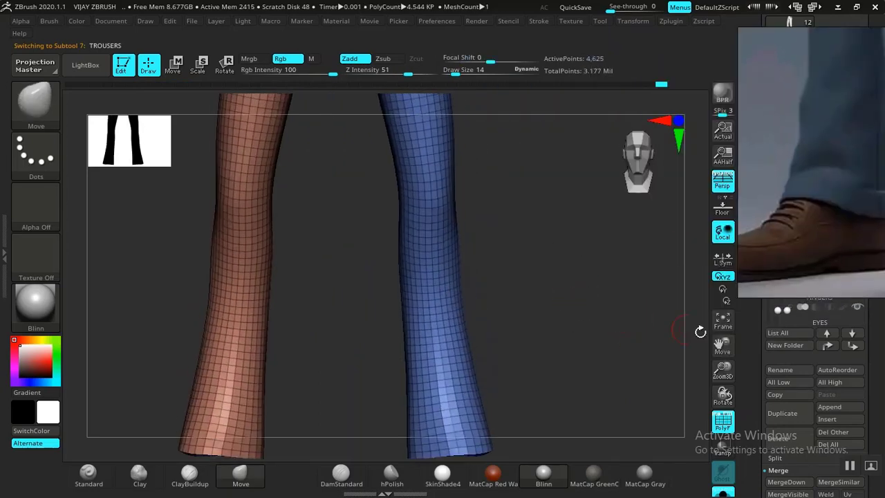
{"action": "left_click_drag", "start_coordinate": [551, 348], "coordinate": [695, 345]}
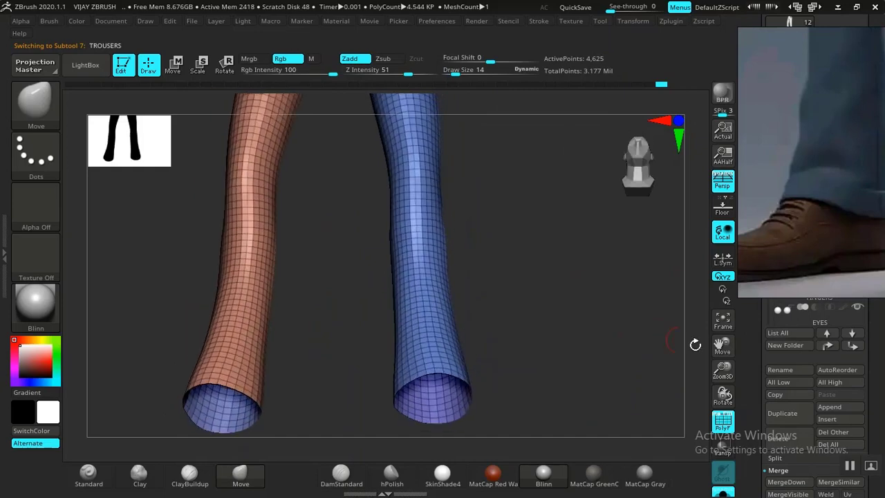
Apply Panel Loops to the TROUSERS subtool to turn it into a thick shell.
{"action": "left_click_drag", "start_coordinate": [756, 407], "coordinate": [755, 473]}
{"action": "left_click_drag", "start_coordinate": [755, 438], "coordinate": [758, 288]}
{"action": "left_click_drag", "start_coordinate": [766, 341], "coordinate": [768, 368]}
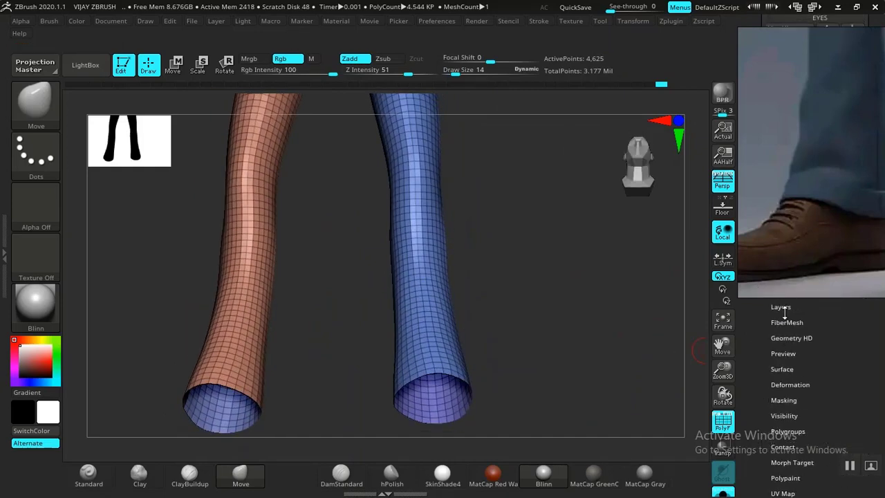
{"action": "left_click_drag", "start_coordinate": [811, 253], "coordinate": [637, 203]}
{"action": "left_click", "coordinate": [786, 260]}
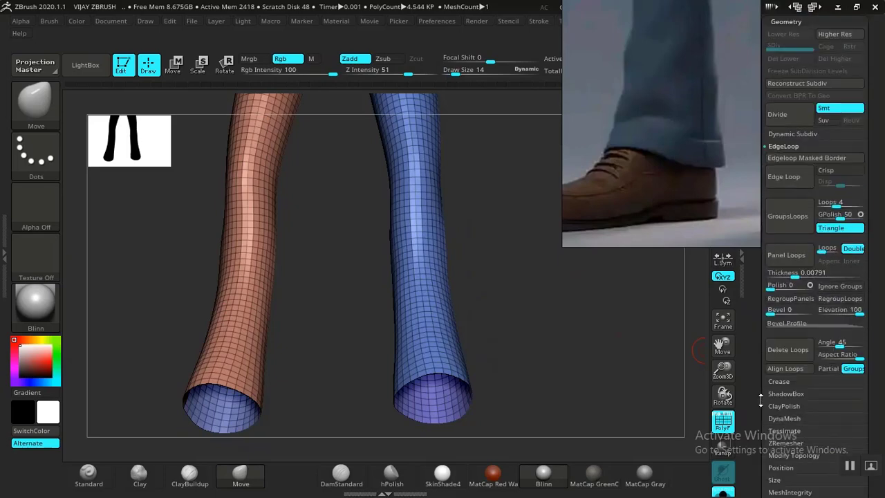
{"action": "left_click", "coordinate": [787, 256]}
{"action": "left_click_drag", "start_coordinate": [578, 376], "coordinate": [681, 491]}
Hide the polygroup wireframe and subdivide the trousers once to preview the smoothed surface.
{"action": "left_click_drag", "start_coordinate": [590, 321], "coordinate": [573, 307], "text": "alt"}
{"action": "key", "text": "f"}
{"action": "key", "text": "shift+f"}
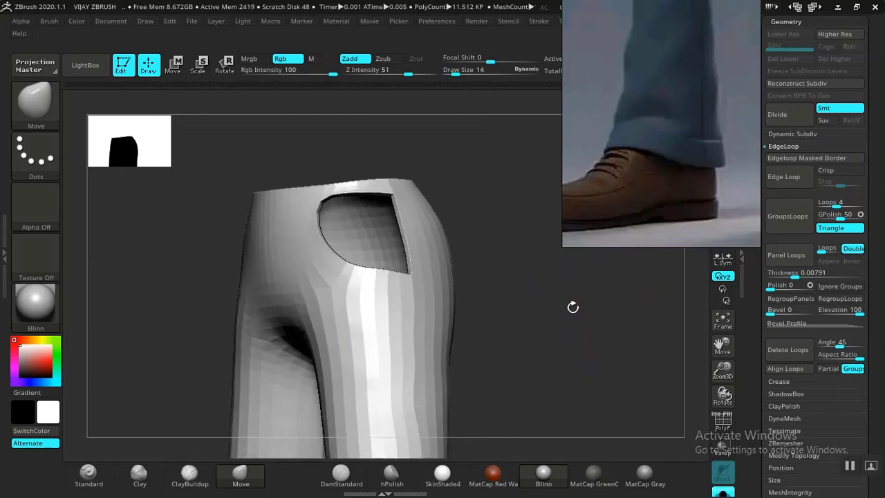
{"action": "key", "text": "ctrl+shift"}
{"action": "key", "text": "d"}
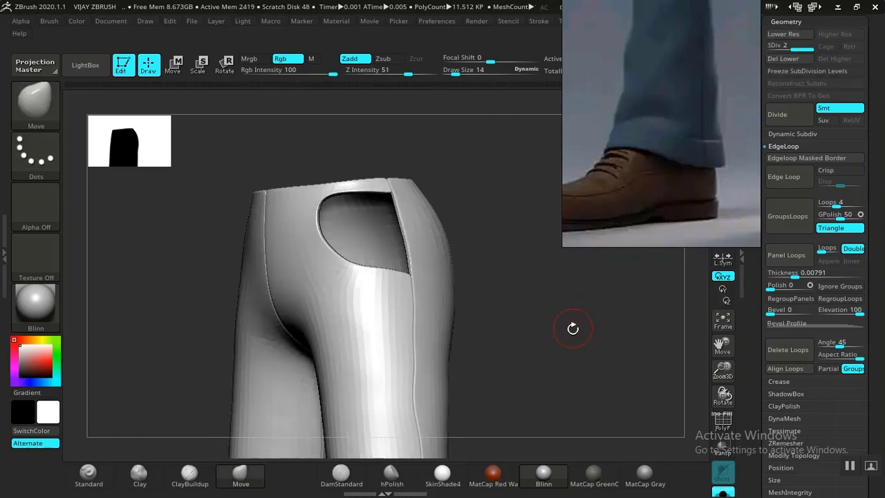
Undo the trial subdivision of the trousers and show the polygroup wireframe again.
{"action": "left_click_drag", "start_coordinate": [568, 354], "coordinate": [625, 360]}
{"action": "left_click_drag", "start_coordinate": [652, 331], "coordinate": [601, 344], "text": "alt"}
{"action": "left_click_drag", "start_coordinate": [599, 379], "coordinate": [592, 326], "text": "alt"}
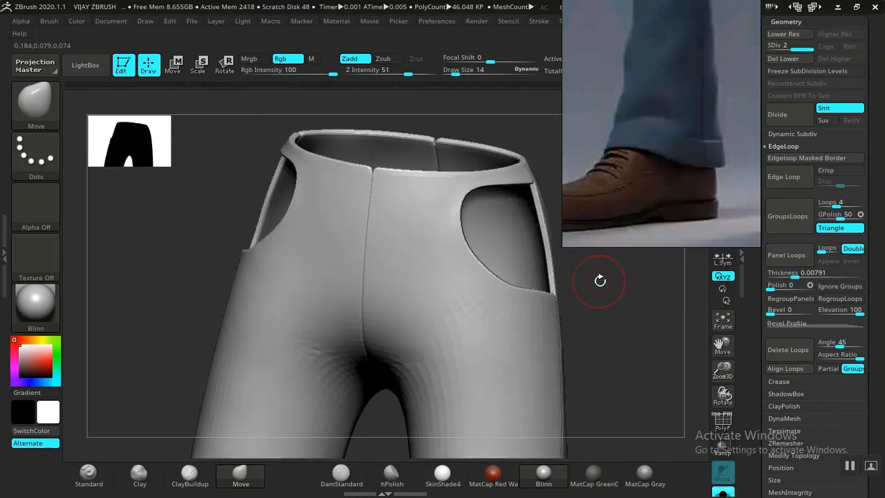
{"action": "key", "text": "shift+d"}
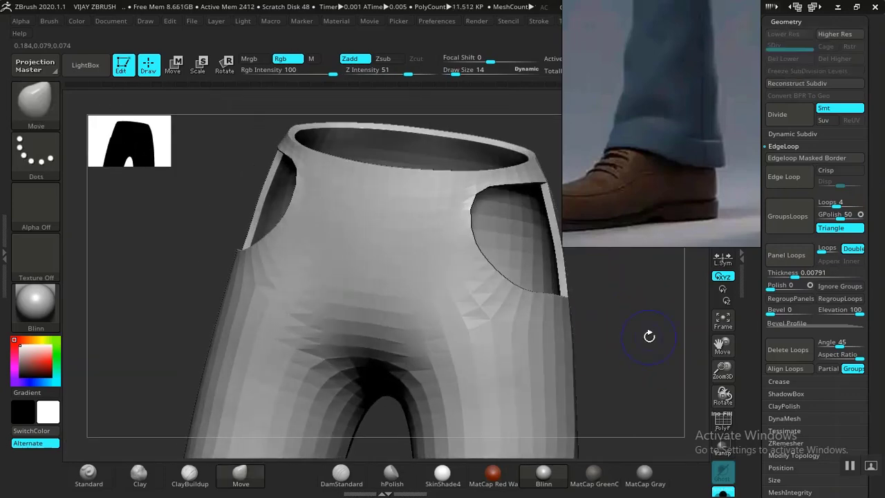
{"action": "key", "text": "shift+f"}
{"action": "mouse_move", "coordinate": [632, 348]}
{"action": "left_mouse_down"}
{"action": "mouse_move", "coordinate": [612, 336]}
{"action": "mouse_move", "coordinate": [628, 307]}
{"action": "mouse_move", "coordinate": [622, 335]}
{"action": "mouse_move", "coordinate": [606, 302]}
{"action": "mouse_move", "coordinate": [619, 323]}
{"action": "mouse_move", "coordinate": [486, 363]}
{"action": "left_mouse_up"}
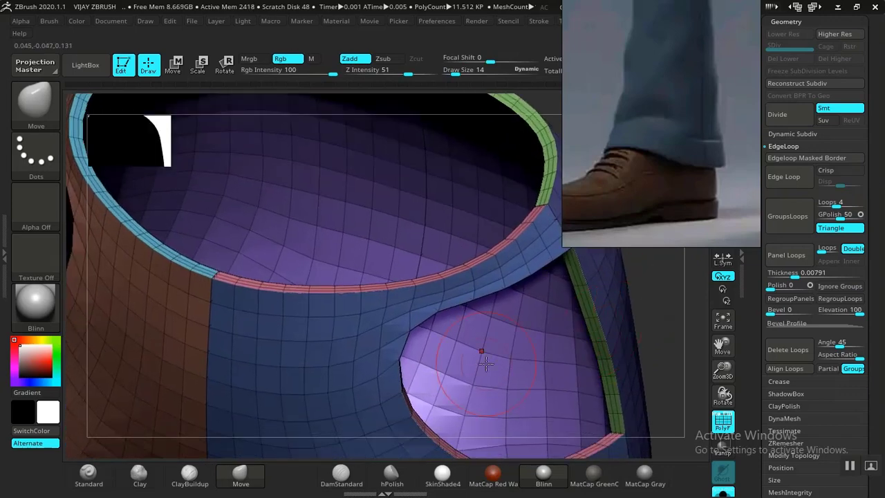
Inspect the trousers' surface from the waist down the legs with the polygroup wireframe hidden.
{"action": "left_click_drag", "start_coordinate": [672, 290], "coordinate": [571, 276]}
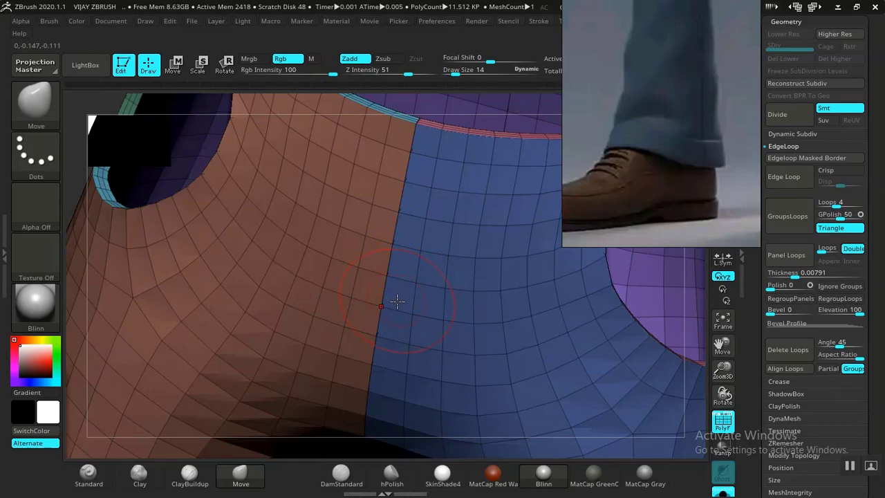
{"action": "key", "text": "f"}
{"action": "key", "text": "shift+f"}
{"action": "left_click_drag", "start_coordinate": [508, 338], "coordinate": [571, 338]}
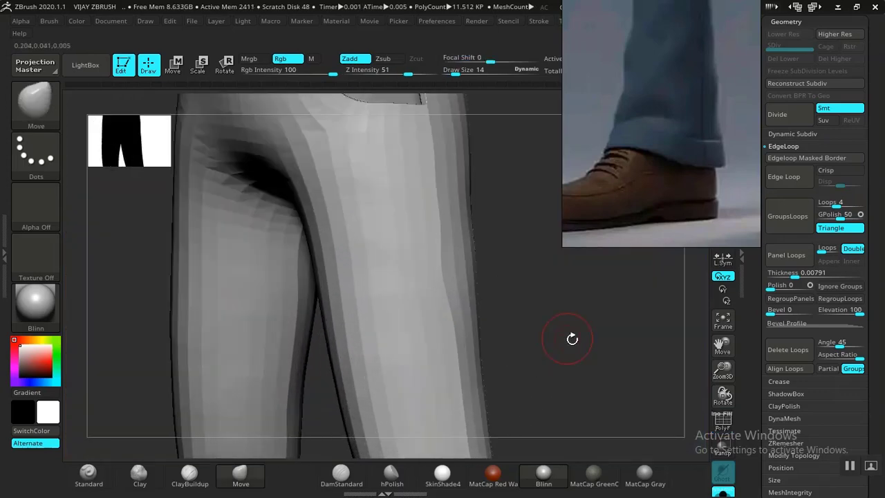
{"action": "left_click_drag", "start_coordinate": [545, 253], "coordinate": [502, 293], "text": "alt"}
{"action": "left_click_drag", "start_coordinate": [558, 346], "coordinate": [520, 257]}
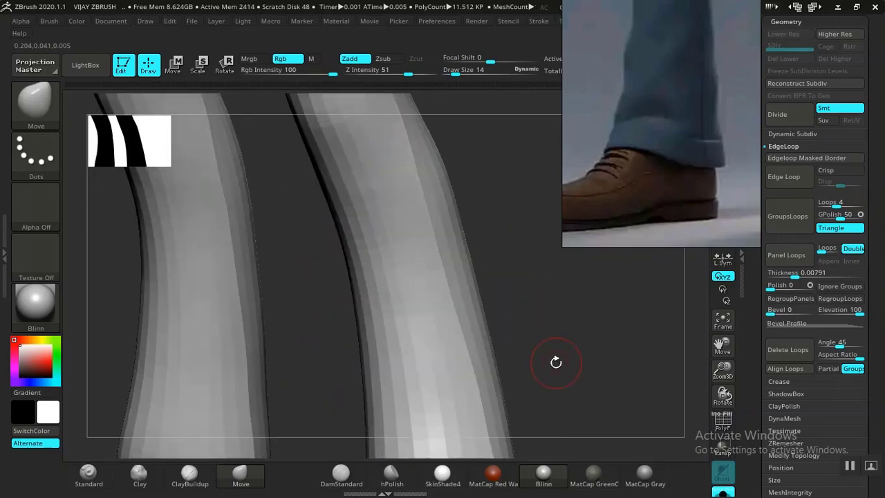
{"action": "mouse_move", "coordinate": [556, 362]}
{"action": "left_mouse_down"}
{"action": "mouse_move", "coordinate": [541, 316]}
{"action": "mouse_move", "coordinate": [558, 341]}
{"action": "mouse_move", "coordinate": [532, 312]}
{"action": "mouse_move", "coordinate": [533, 355]}
{"action": "mouse_move", "coordinate": [553, 332]}
{"action": "mouse_move", "coordinate": [534, 332]}
{"action": "mouse_move", "coordinate": [545, 350]}
{"action": "mouse_move", "coordinate": [584, 358]}
{"action": "mouse_move", "coordinate": [518, 233]}
{"action": "mouse_move", "coordinate": [537, 332]}
{"action": "mouse_move", "coordinate": [553, 339]}
{"action": "mouse_move", "coordinate": [575, 322]}
{"action": "left_mouse_up"}
Subdivide the trousers once and check the smoothed side seam and hem without the wireframe.
{"action": "key", "text": "shift+f"}
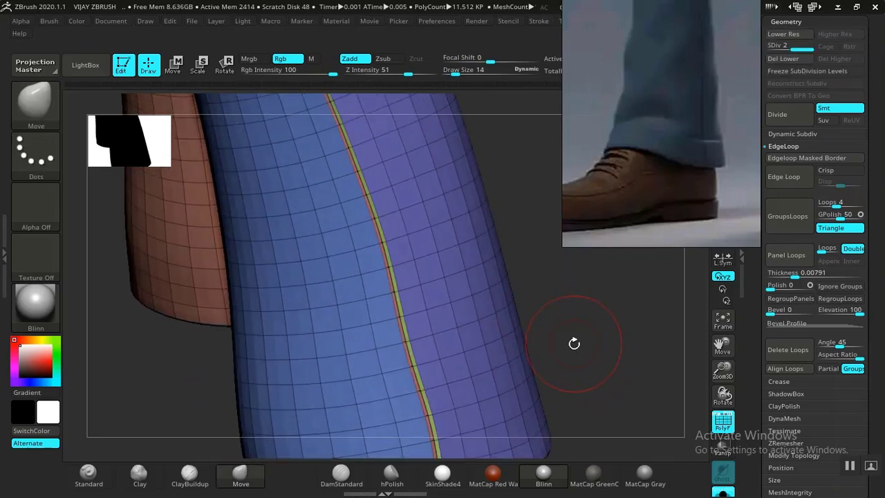
{"action": "key", "text": "ctrl+d"}
{"action": "key", "text": "shift+f"}
{"action": "left_click_drag", "start_coordinate": [589, 307], "coordinate": [510, 360]}
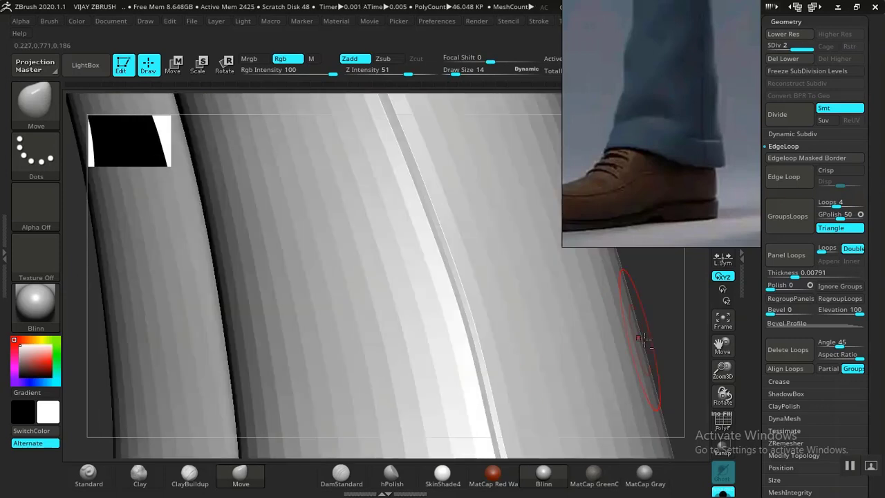
{"action": "left_click_drag", "start_coordinate": [669, 326], "coordinate": [521, 319], "text": "alt"}
{"action": "mouse_move", "coordinate": [449, 299]}
{"action": "left_mouse_down", "text": "alt"}
{"action": "mouse_move", "coordinate": [506, 420]}
{"action": "mouse_move", "coordinate": [511, 469]}
{"action": "left_mouse_up", "text": "alt"}
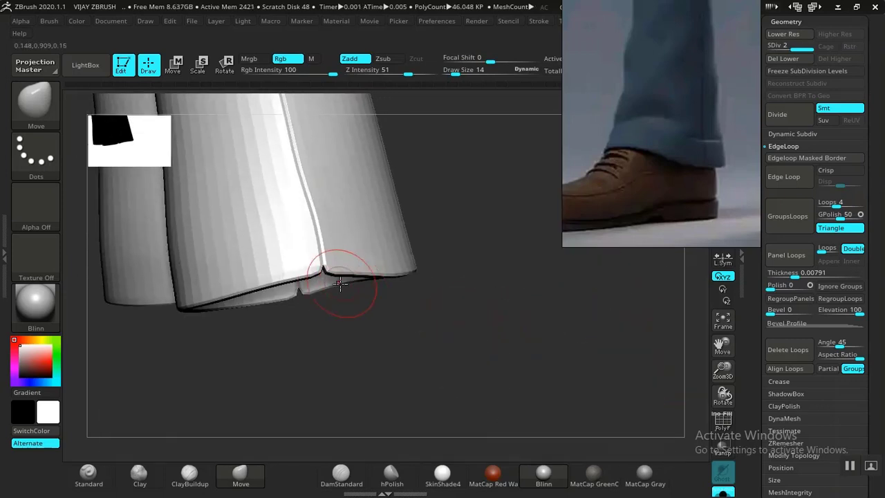
{"action": "left_click_drag", "start_coordinate": [300, 416], "coordinate": [503, 246]}
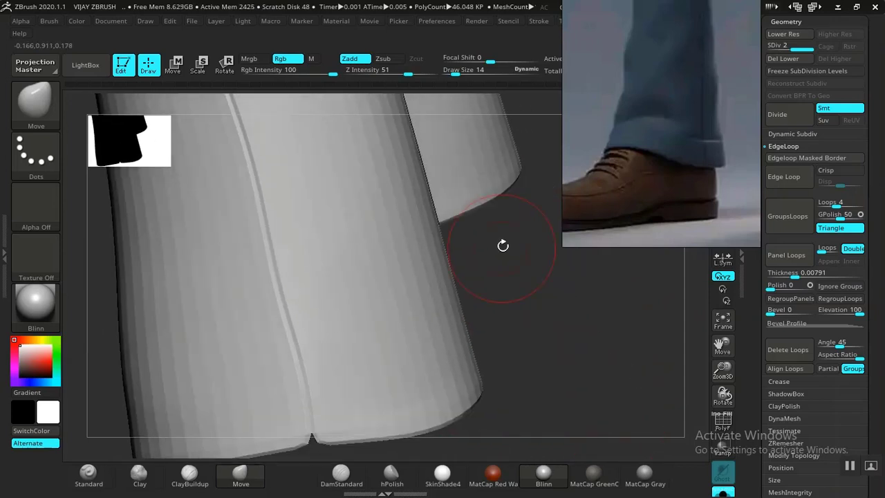
{"action": "mouse_move", "coordinate": [531, 290]}
{"action": "left_mouse_down"}
{"action": "mouse_move", "coordinate": [537, 287]}
{"action": "mouse_move", "coordinate": [380, 340]}
{"action": "left_mouse_up"}
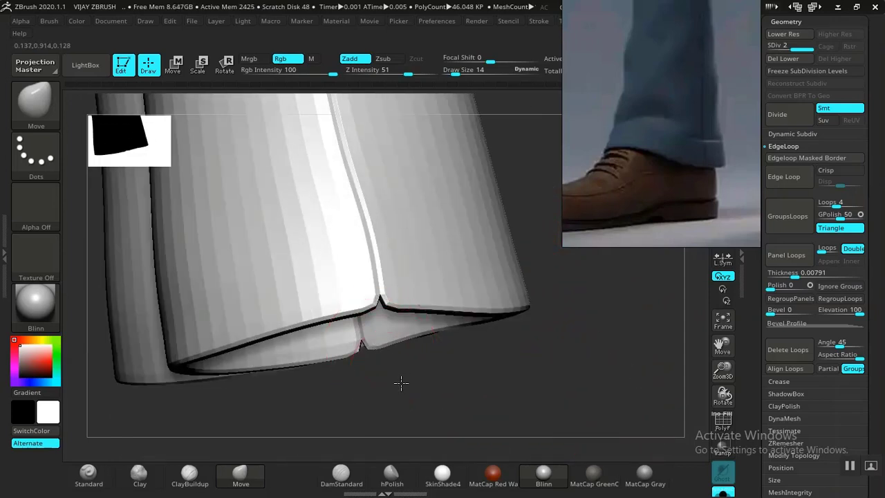
{"action": "left_click_drag", "start_coordinate": [401, 382], "coordinate": [360, 367]}
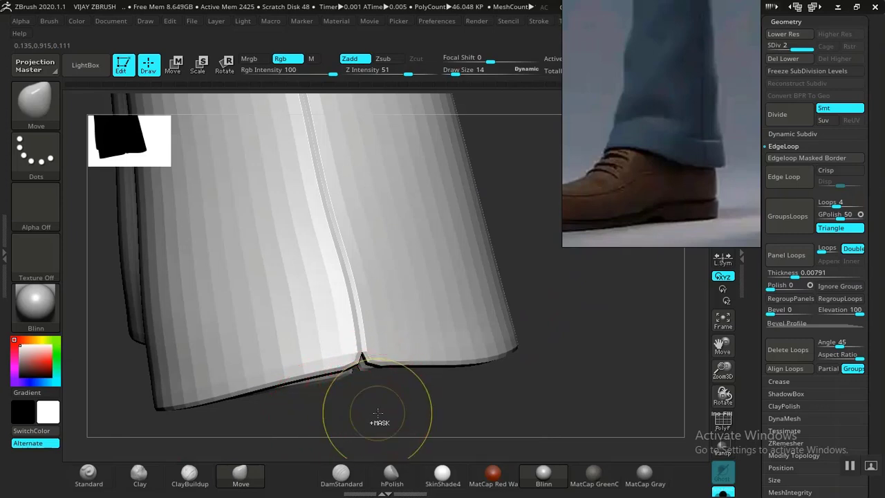
Undo the trial subdivision and show the polygroup wireframe again around the hem of the trouser leg.
{"action": "key", "text": "shift+d"}
{"action": "key", "text": "shift"}
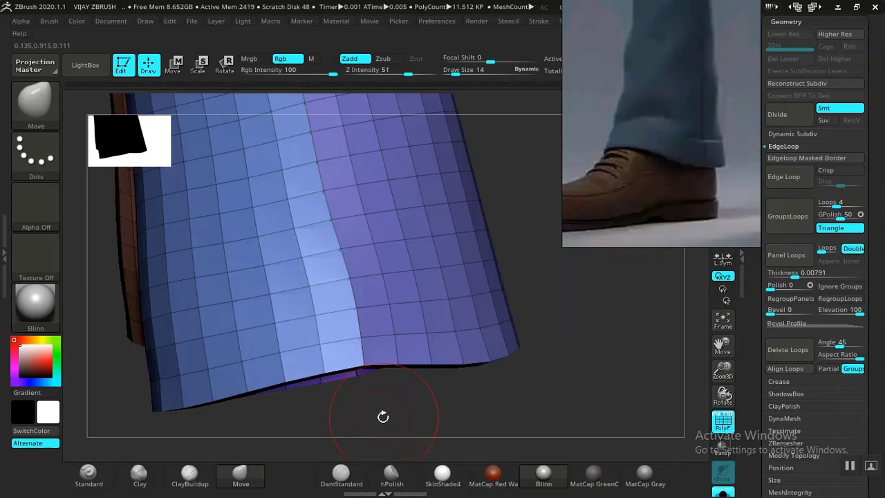
{"action": "left_click_drag", "start_coordinate": [386, 414], "coordinate": [405, 413], "text": "alt"}
{"action": "left_click_drag", "start_coordinate": [623, 330], "coordinate": [429, 384]}
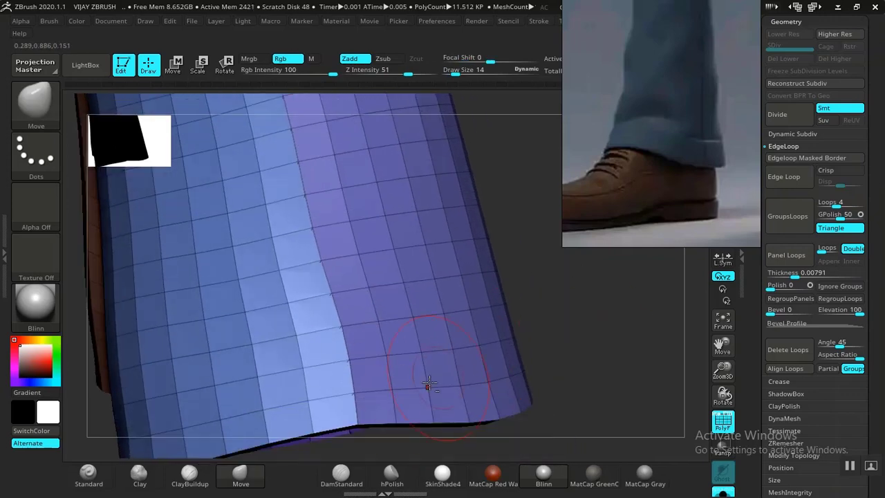
{"action": "left_click_drag", "start_coordinate": [396, 443], "coordinate": [397, 421]}
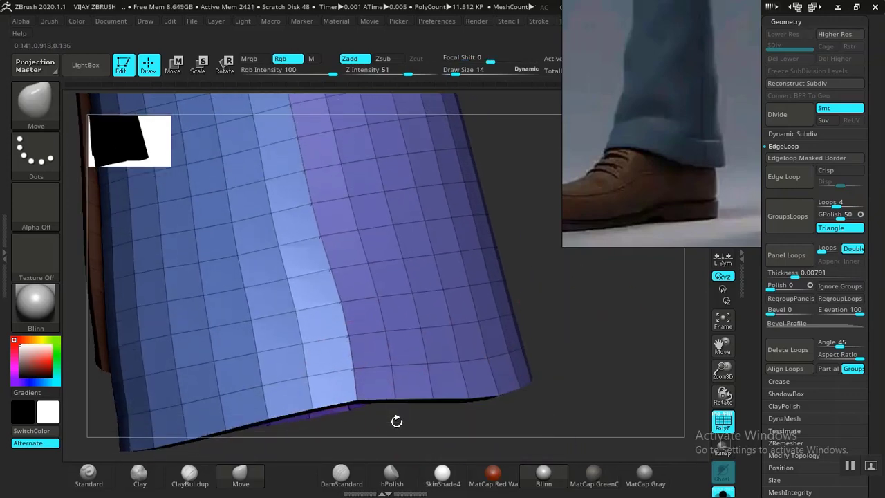
Insert supporting edge loops with the ZModeler brush close to both sides of the blue leg's outer seam.
{"action": "key", "text": "b"}
{"action": "key", "text": "z"}
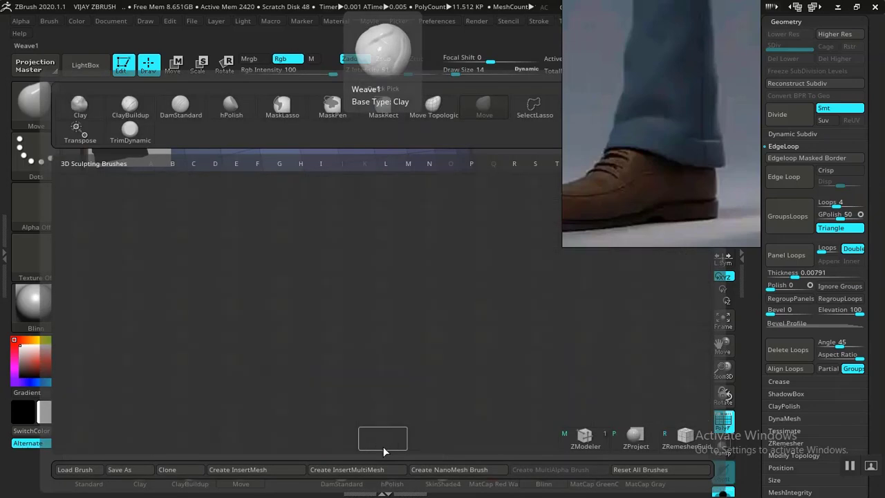
{"action": "key", "text": "m"}
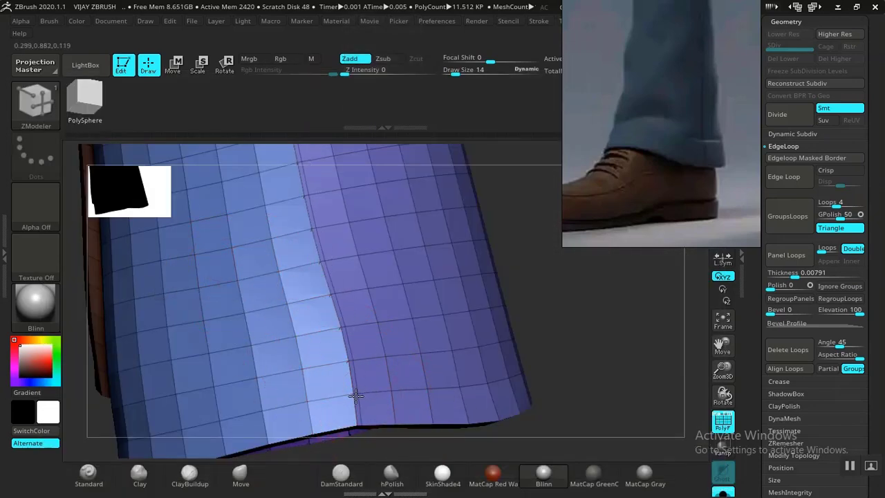
{"action": "left_click", "coordinate": [344, 394]}
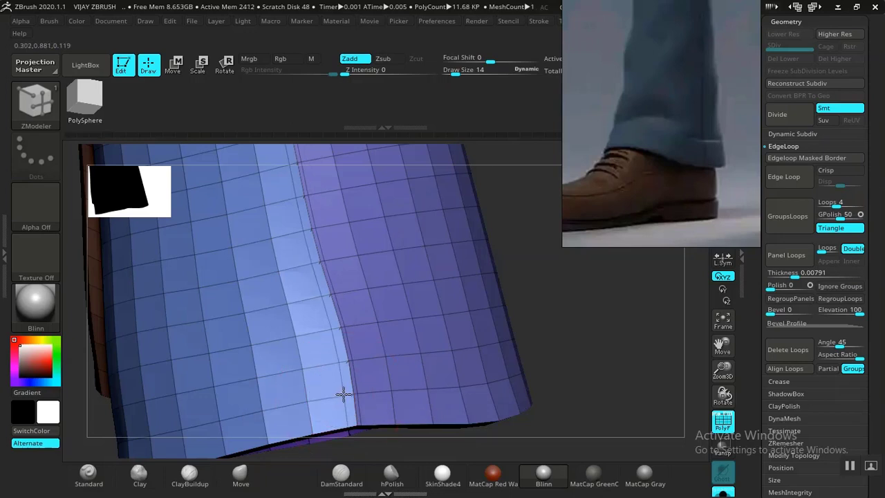
{"action": "left_click", "coordinate": [349, 394]}
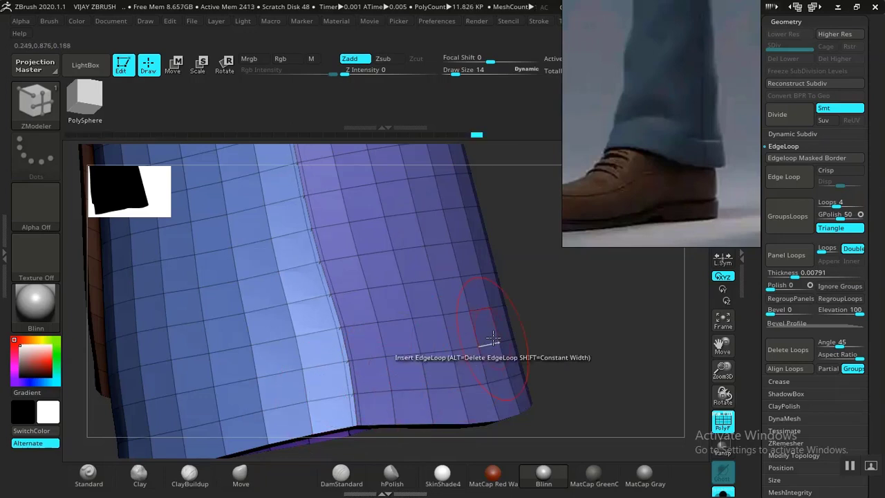
Preview the reinforced outer seam with one subdivision and no wireframe, and return to the unsubdivided mesh.
{"action": "key", "text": "shift"}
{"action": "key", "text": "shift+f"}
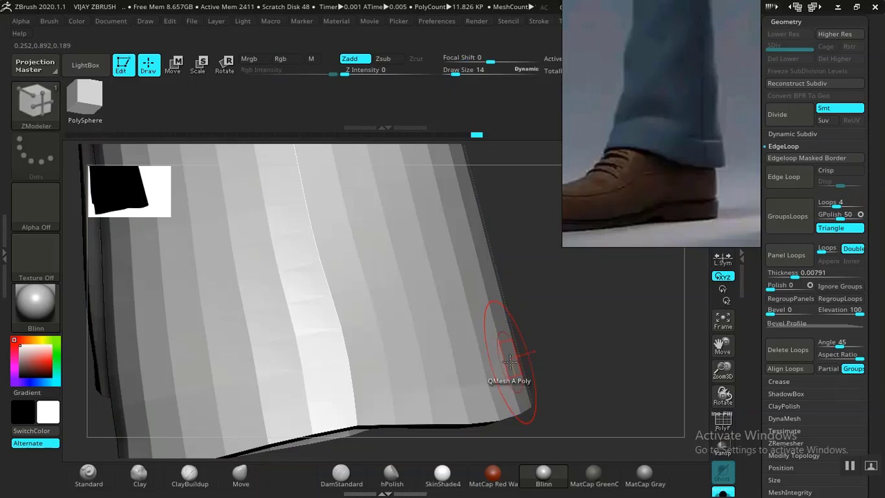
{"action": "key", "text": "ctrl+d"}
{"action": "mouse_move", "coordinate": [585, 348]}
{"action": "left_mouse_down"}
{"action": "mouse_move", "coordinate": [601, 276]}
{"action": "mouse_move", "coordinate": [371, 339]}
{"action": "mouse_move", "coordinate": [470, 389]}
{"action": "left_mouse_up"}
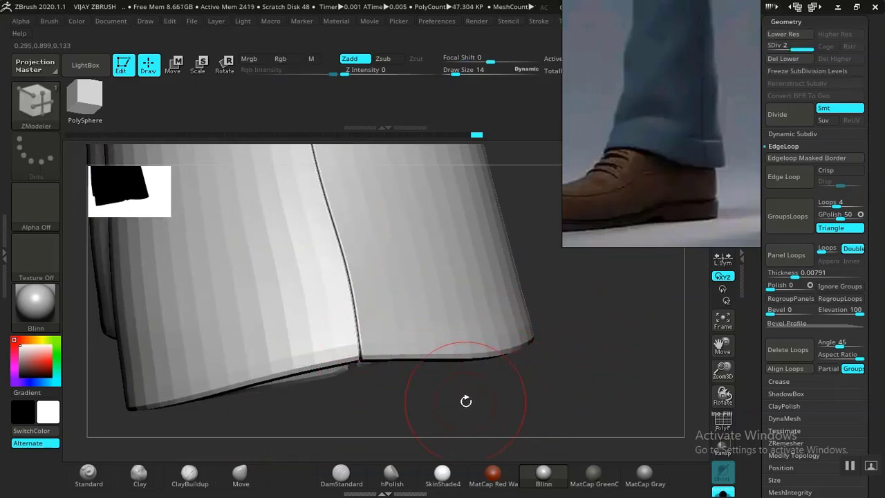
{"action": "key", "text": "shift+f"}
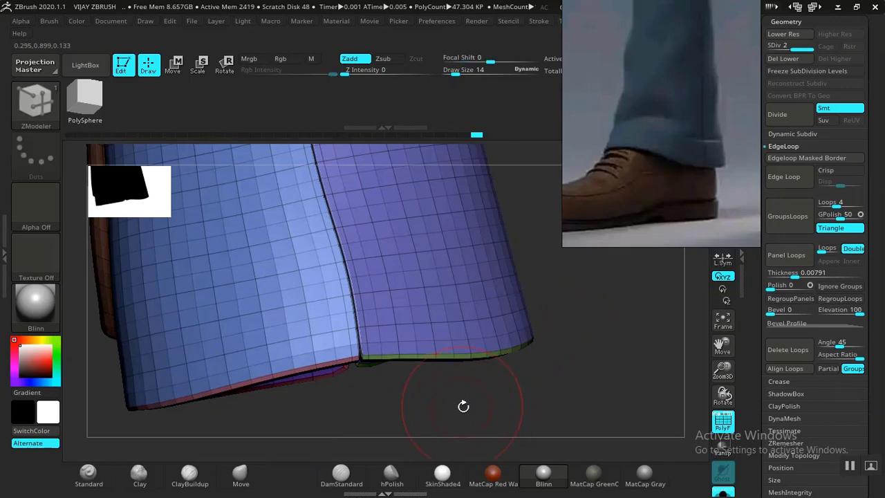
{"action": "key", "text": "shift+d"}
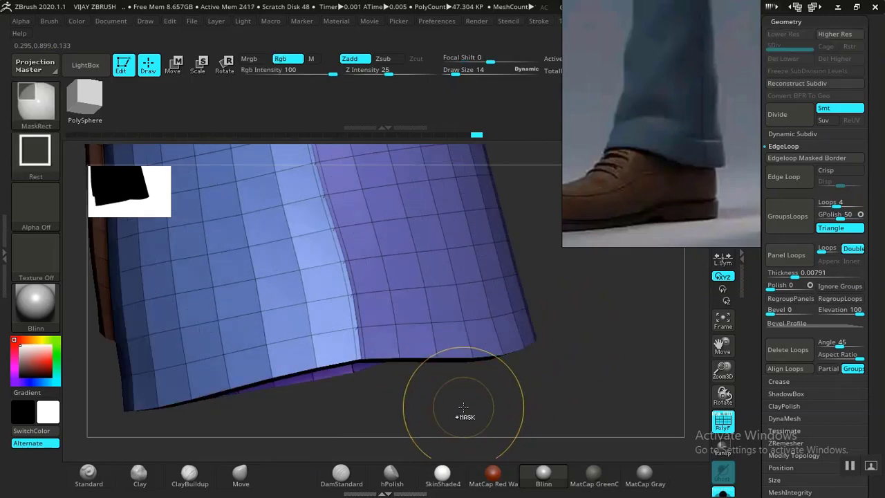
Insert edge loops close to both sides of the blue leg's inner seam.
{"action": "left_click_drag", "start_coordinate": [463, 415], "coordinate": [650, 326]}
{"action": "left_click_drag", "start_coordinate": [287, 431], "coordinate": [307, 431]}
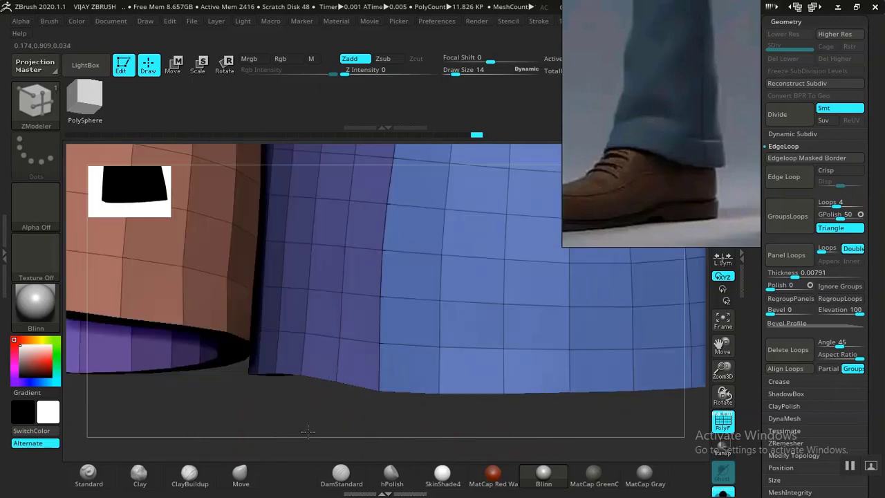
{"action": "left_click", "coordinate": [396, 344]}
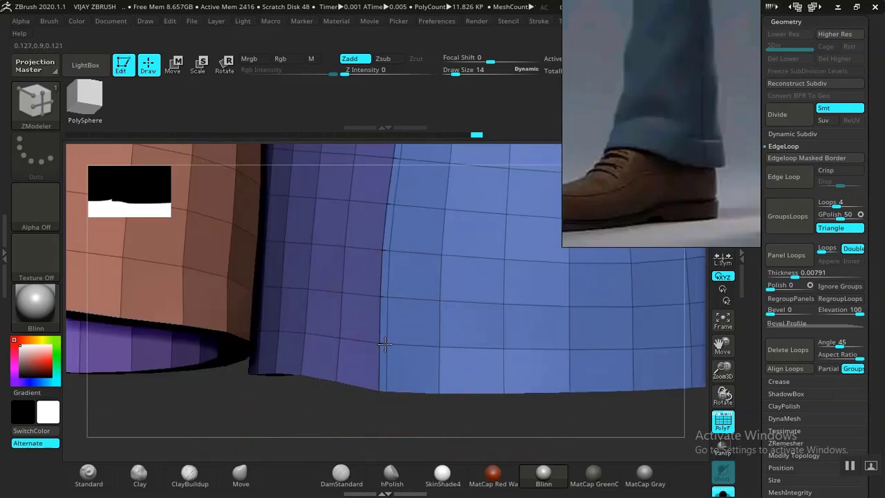
{"action": "left_click", "coordinate": [376, 342]}
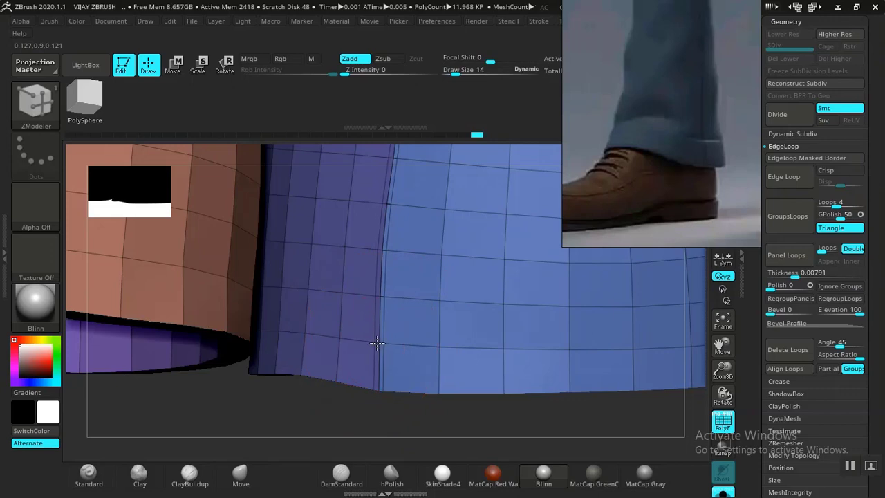
{"action": "left_click", "coordinate": [378, 342]}
Insert edge loops close to both sides of the outer seam on the red leg.
{"action": "left_click_drag", "start_coordinate": [306, 410], "coordinate": [271, 425]}
{"action": "left_click_drag", "start_coordinate": [351, 442], "coordinate": [409, 352], "text": "alt"}
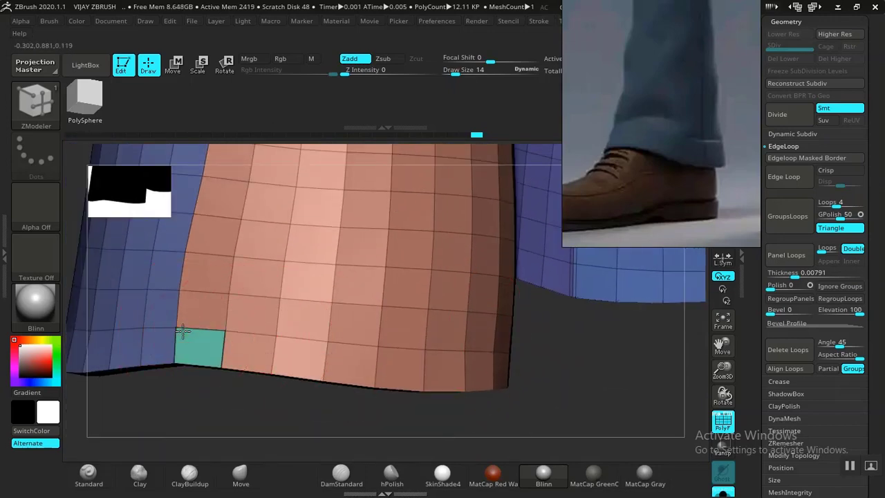
{"action": "key", "text": "ctrl"}
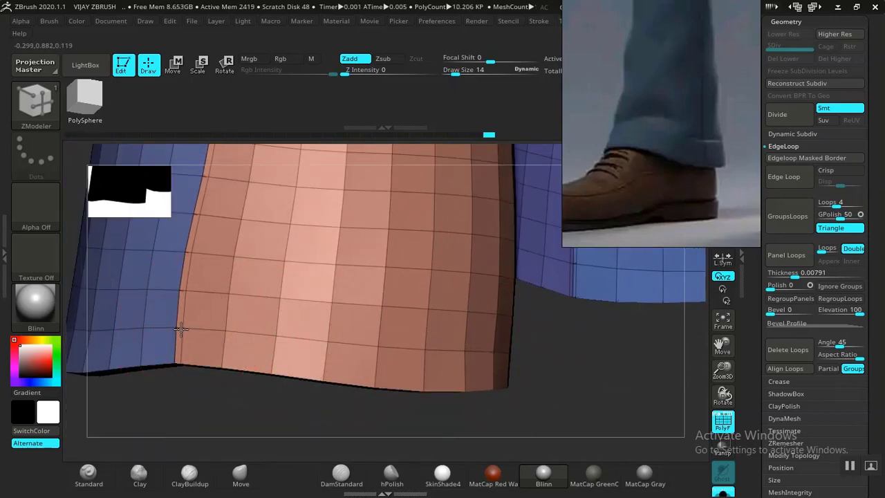
{"action": "left_click", "coordinate": [176, 329]}
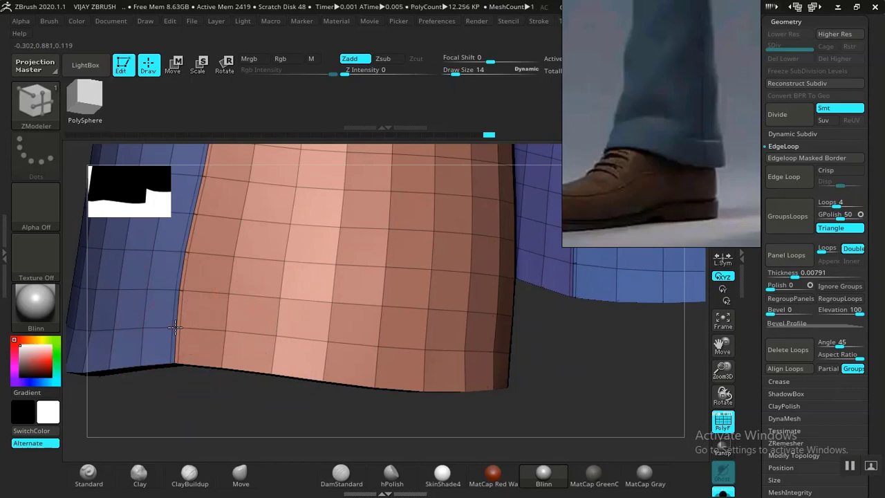
Insert edge loops close to both sides of the red leg's inner seam.
{"action": "left_click_drag", "start_coordinate": [554, 320], "coordinate": [446, 346]}
{"action": "left_click_drag", "start_coordinate": [378, 336], "coordinate": [384, 334]}
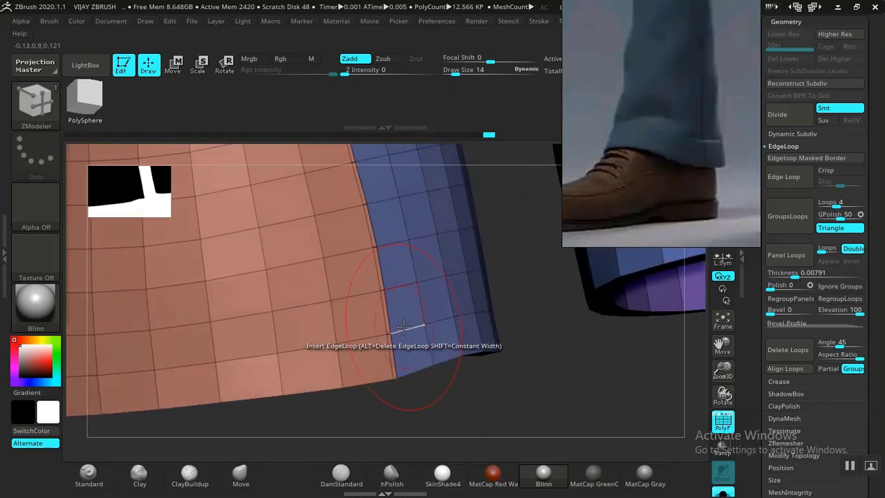
{"action": "left_click", "coordinate": [397, 330]}
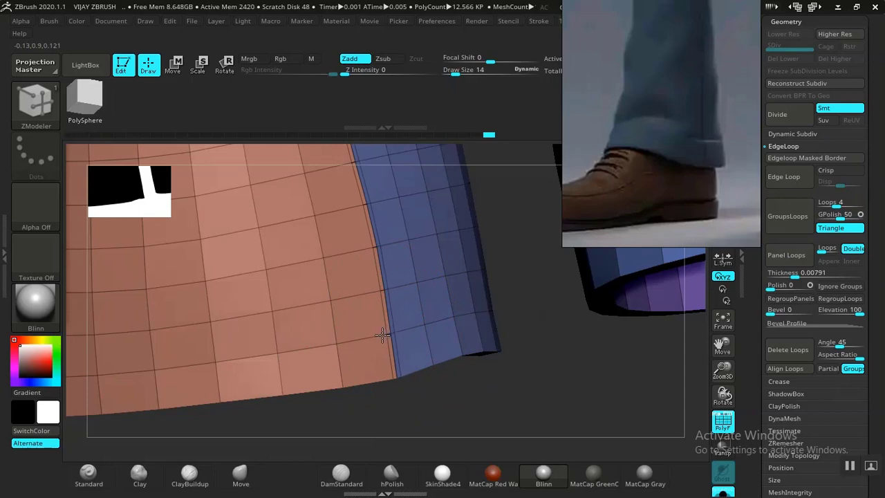
{"action": "left_click", "coordinate": [390, 335]}
{"action": "left_click_drag", "start_coordinate": [498, 336], "coordinate": [478, 301], "text": "alt"}
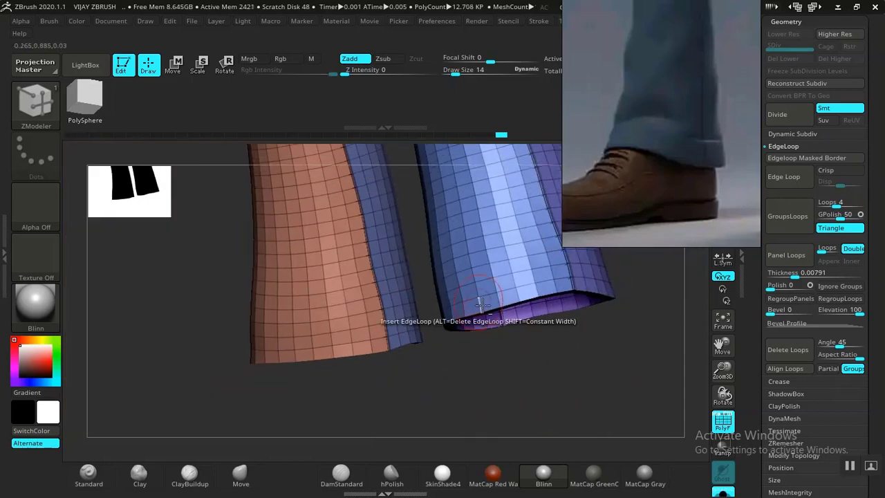
Insert edge loops along both sides of the trousers' front centre seam between the red and blue panels.
{"action": "left_click_drag", "start_coordinate": [208, 319], "coordinate": [212, 379]}
{"action": "left_click_drag", "start_coordinate": [145, 364], "coordinate": [176, 354]}
{"action": "left_click_drag", "start_coordinate": [395, 260], "coordinate": [503, 328]}
{"action": "right_click_drag", "start_coordinate": [502, 328], "coordinate": [309, 493], "text": "alt"}
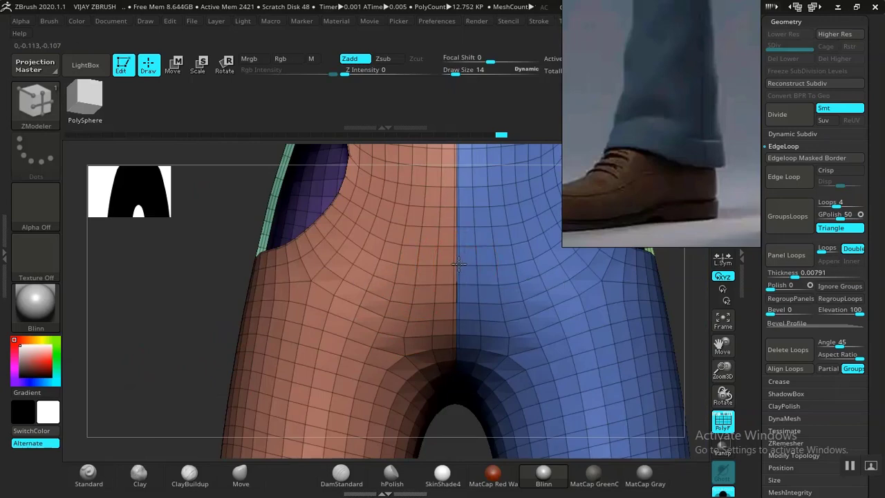
Insert edge loops beside the short side seams above the pocket openings at the waist.
{"action": "mouse_move", "coordinate": [194, 295]}
{"action": "left_mouse_down"}
{"action": "mouse_move", "coordinate": [217, 360]}
{"action": "mouse_move", "coordinate": [231, 297]}
{"action": "mouse_move", "coordinate": [257, 318]}
{"action": "mouse_move", "coordinate": [191, 311]}
{"action": "mouse_move", "coordinate": [172, 422]}
{"action": "mouse_move", "coordinate": [166, 358]}
{"action": "mouse_move", "coordinate": [235, 354]}
{"action": "mouse_move", "coordinate": [397, 247]}
{"action": "mouse_move", "coordinate": [417, 249]}
{"action": "mouse_move", "coordinate": [387, 250]}
{"action": "left_mouse_up"}
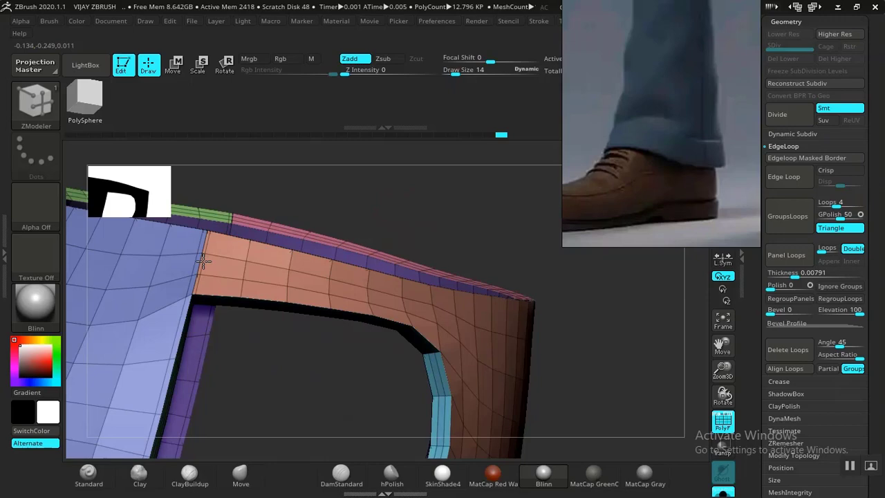
{"action": "mouse_move", "coordinate": [322, 218]}
{"action": "left_mouse_down"}
{"action": "mouse_move", "coordinate": [330, 200]}
{"action": "mouse_move", "coordinate": [316, 203]}
{"action": "mouse_move", "coordinate": [308, 225]}
{"action": "left_mouse_up"}
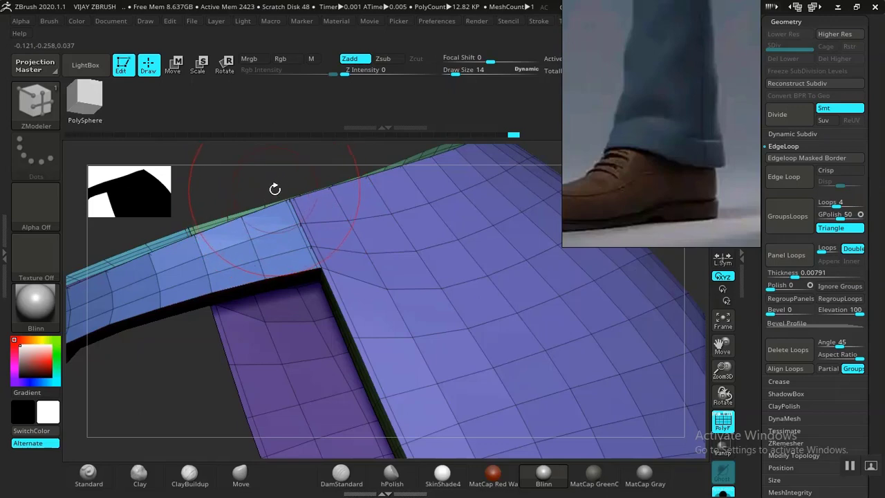
{"action": "left_click_drag", "start_coordinate": [273, 167], "coordinate": [271, 200]}
Insert edge loops close to both sides of the trousers' rear centre seam.
{"action": "left_click_drag", "start_coordinate": [325, 197], "coordinate": [212, 210]}
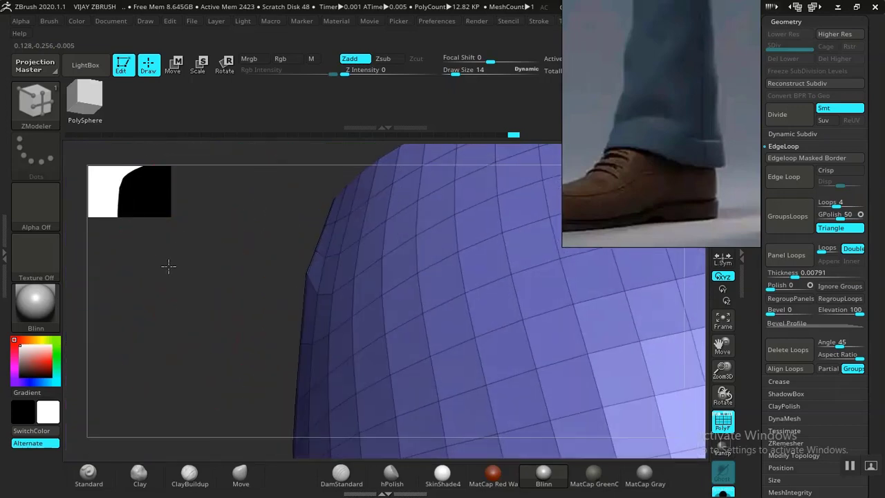
{"action": "left_click_drag", "start_coordinate": [191, 302], "coordinate": [126, 313]}
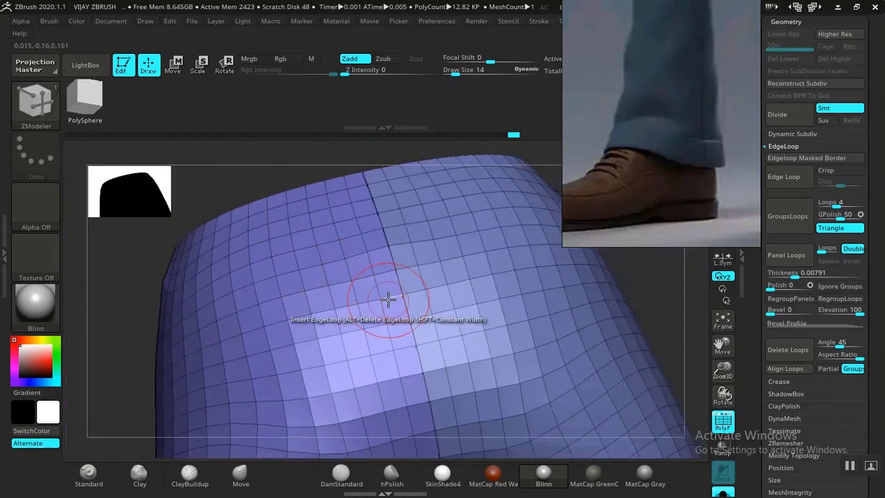
{"action": "left_click", "coordinate": [392, 296]}
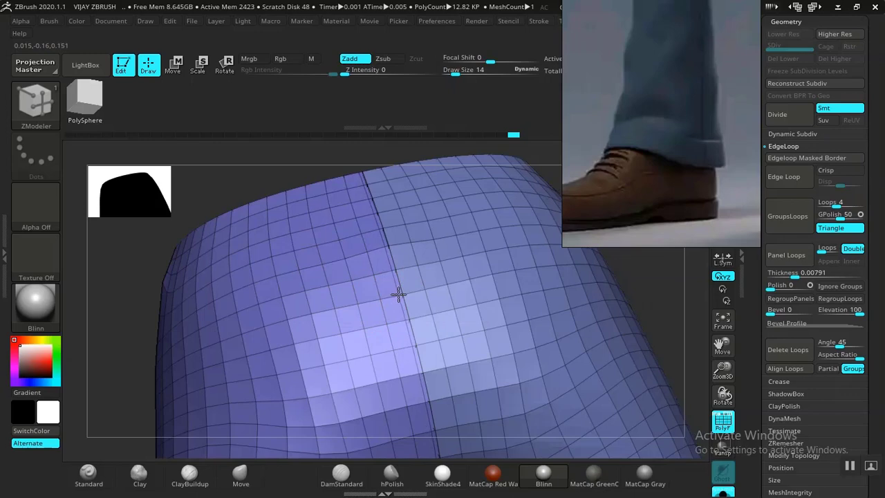
{"action": "left_click", "coordinate": [413, 294]}
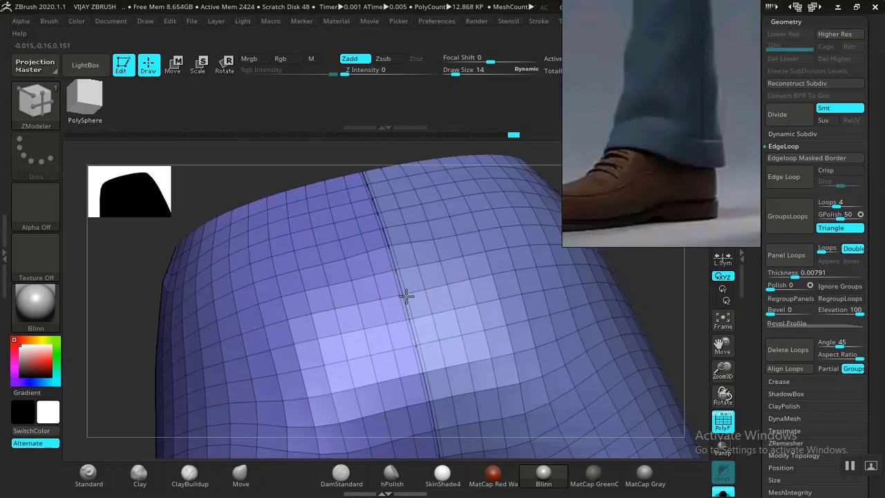
{"action": "left_click", "coordinate": [407, 296]}
Preview the trousers with one added subdivision level to check the seams, and return to the undivided mesh.
{"action": "left_click_drag", "start_coordinate": [124, 374], "coordinate": [172, 272], "text": "alt"}
{"action": "left_click_drag", "start_coordinate": [225, 373], "coordinate": [560, 302], "text": "alt"}
{"action": "key", "text": "ctrl"}
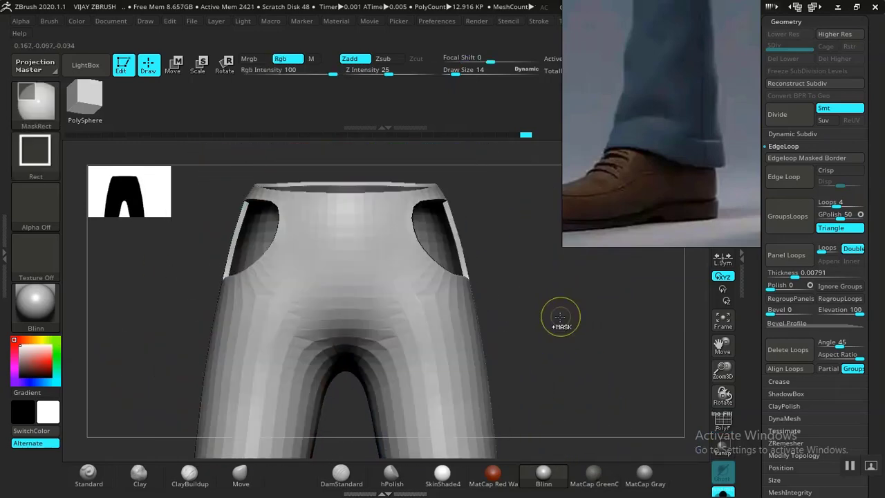
{"action": "key", "text": "ctrl+d"}
{"action": "left_click_drag", "start_coordinate": [567, 333], "coordinate": [622, 373], "text": "alt"}
{"action": "left_click_drag", "start_coordinate": [636, 325], "coordinate": [366, 394], "text": "alt"}
{"action": "mouse_move", "coordinate": [249, 377]}
{"action": "left_mouse_down"}
{"action": "mouse_move", "coordinate": [162, 310]}
{"action": "mouse_move", "coordinate": [252, 334]}
{"action": "mouse_move", "coordinate": [546, 300]}
{"action": "mouse_move", "coordinate": [538, 280]}
{"action": "mouse_move", "coordinate": [491, 355]}
{"action": "mouse_move", "coordinate": [563, 295]}
{"action": "mouse_move", "coordinate": [609, 337]}
{"action": "left_mouse_up"}
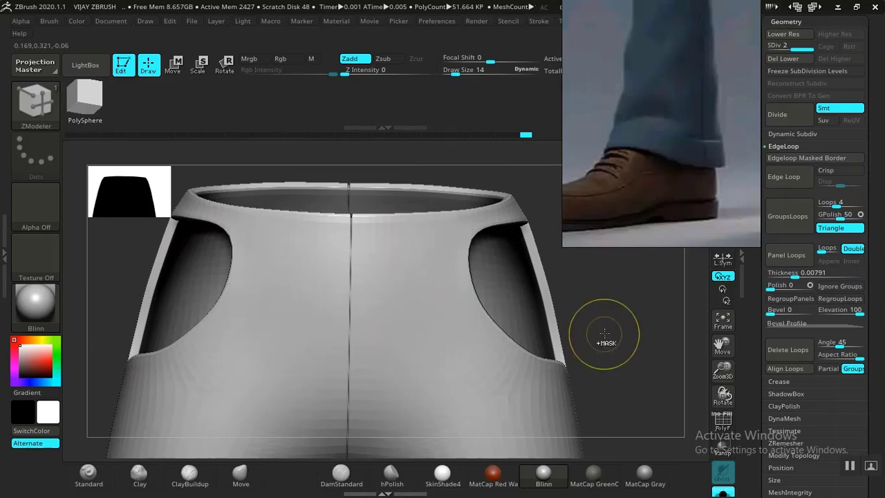
{"action": "key", "text": "shift+d"}
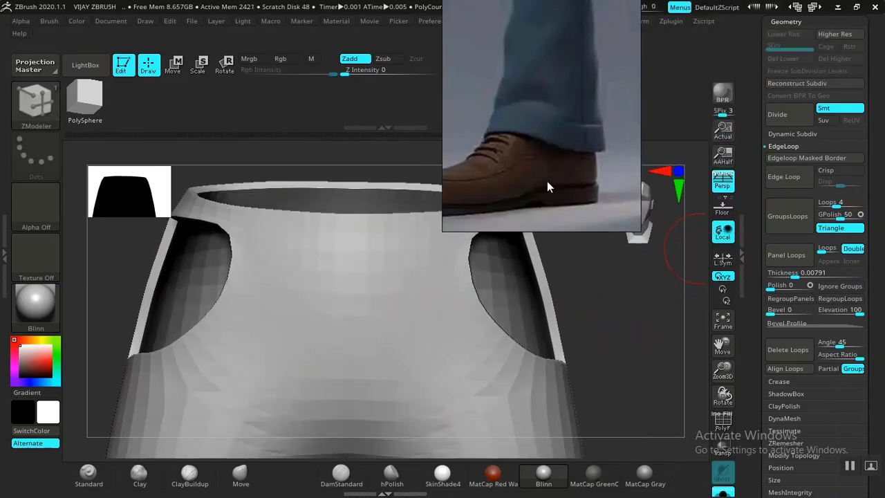
Make POCKET the active subtool and display its polygroups and wireframe.
{"action": "left_click_drag", "start_coordinate": [760, 216], "coordinate": [758, 311]}
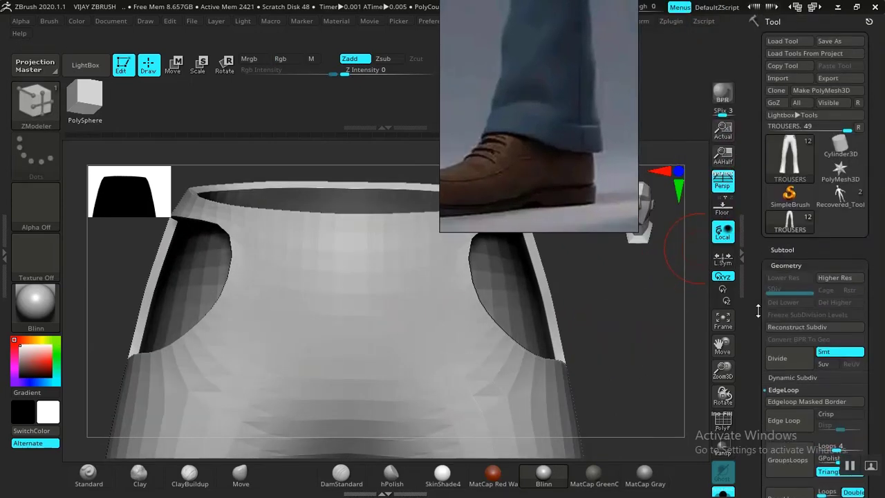
{"action": "left_click", "coordinate": [783, 248]}
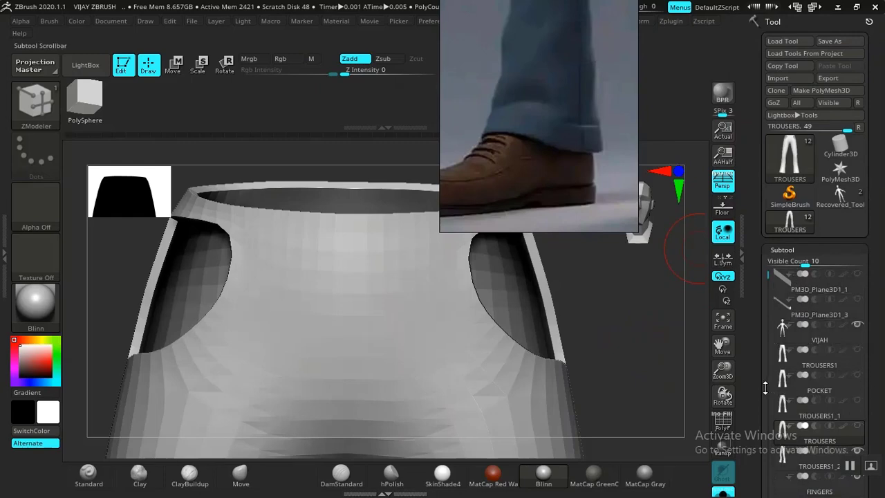
{"action": "scroll", "coordinate": [765, 388], "scroll_direction": "down", "scroll_amount": 5}
{"action": "scroll", "coordinate": [760, 355], "scroll_direction": "up", "scroll_amount": 2}
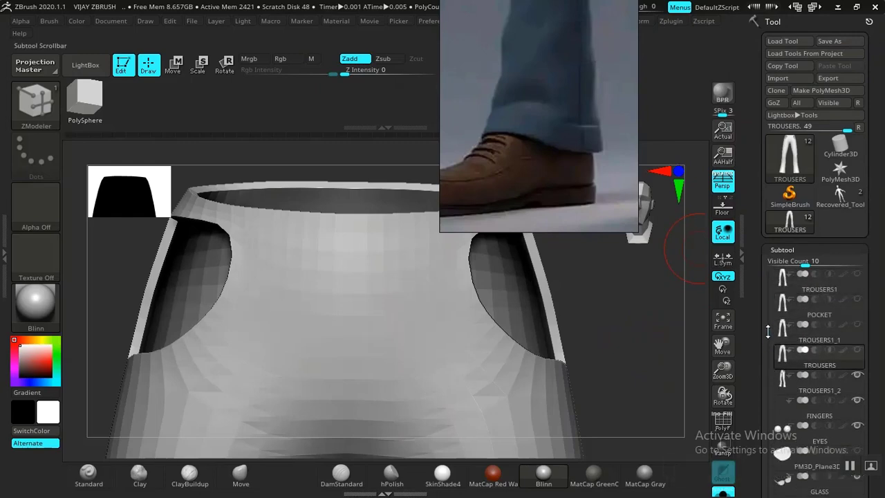
{"action": "left_click", "coordinate": [804, 317]}
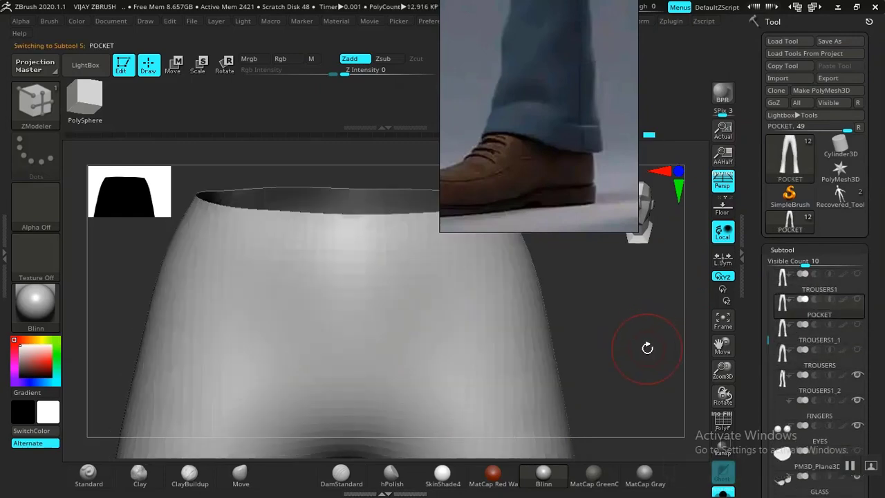
{"action": "key", "text": "shift"}
{"action": "mouse_move", "coordinate": [646, 358]}
{"action": "left_mouse_down"}
{"action": "mouse_move", "coordinate": [595, 352]}
{"action": "mouse_move", "coordinate": [504, 309]}
{"action": "left_mouse_up"}
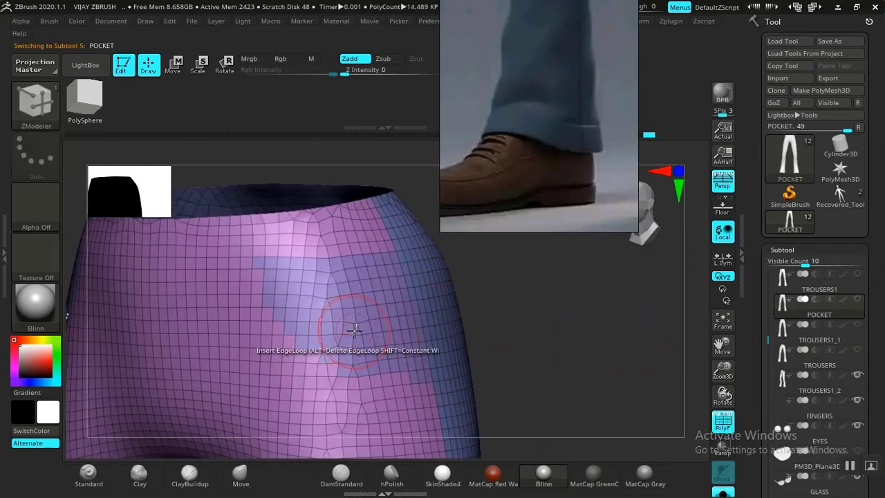
Isolate the pocket polygroup to examine its outline, and show the whole mesh again.
{"action": "key", "text": "ctrl"}
{"action": "key", "text": "shift"}
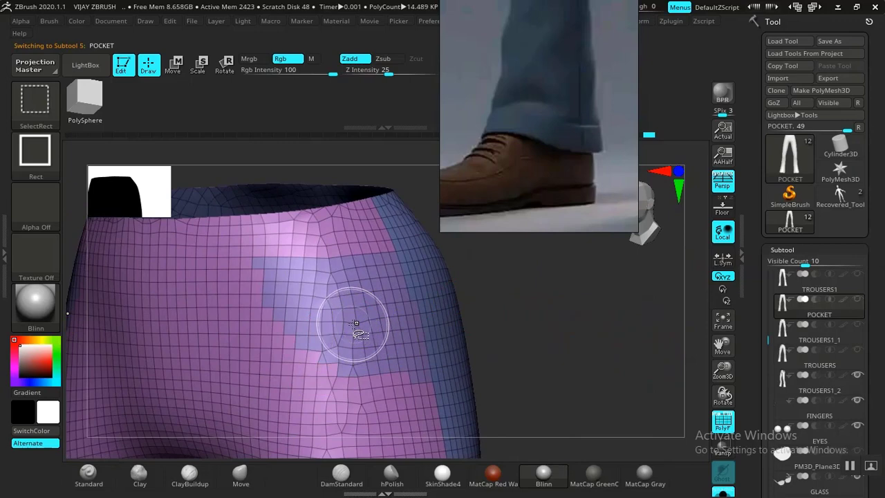
{"action": "left_click", "coordinate": [357, 323], "text": "ctrl+shift"}
{"action": "left_click_drag", "start_coordinate": [524, 351], "coordinate": [535, 348]}
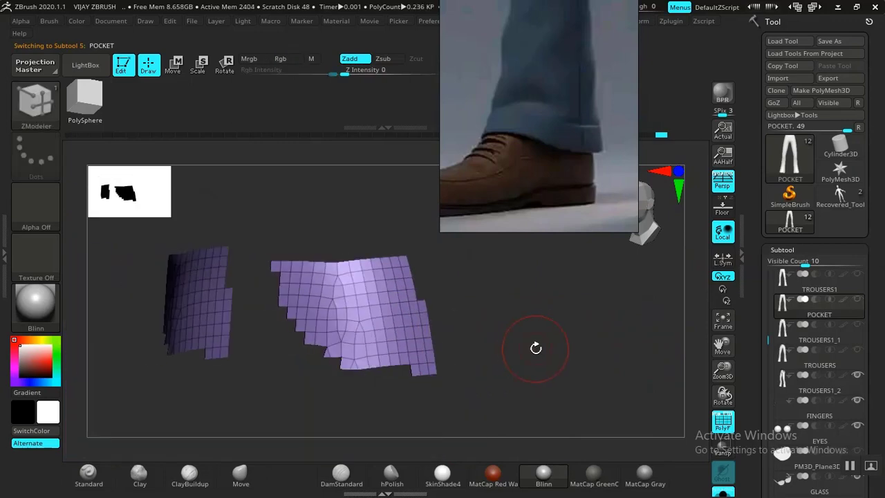
{"action": "left_click", "coordinate": [551, 351], "text": "ctrl+shift"}
{"action": "mouse_move", "coordinate": [611, 347]}
{"action": "left_mouse_down"}
{"action": "mouse_move", "coordinate": [583, 353]}
{"action": "mouse_move", "coordinate": [578, 364]}
{"action": "mouse_move", "coordinate": [602, 371]}
{"action": "mouse_move", "coordinate": [545, 356]}
{"action": "left_mouse_up"}
{"action": "key", "text": "ctrl+z"}
Hide the pink front polygroup to examine how the pocket patch meets the side panel, and unhide everything.
{"action": "left_click_drag", "start_coordinate": [603, 319], "coordinate": [631, 434], "text": "alt"}
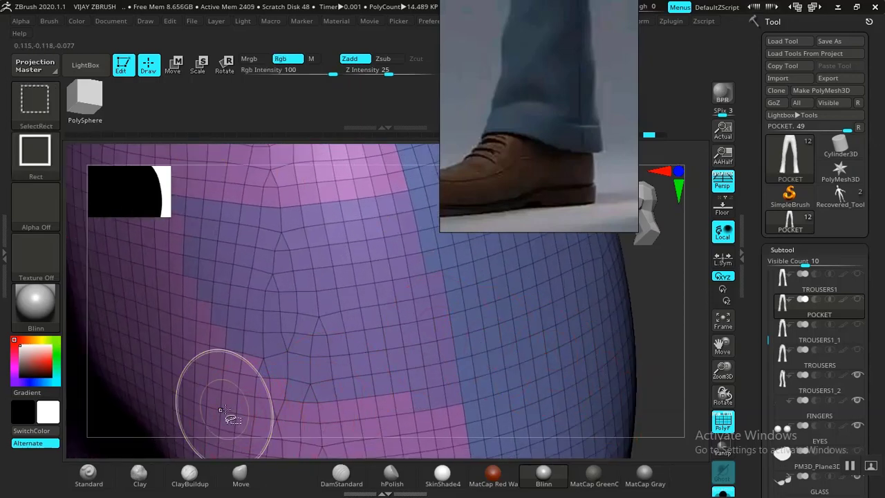
{"action": "left_click", "coordinate": [229, 417], "text": "ctrl+shift"}
{"action": "left_click", "coordinate": [227, 416], "text": "ctrl+shift"}
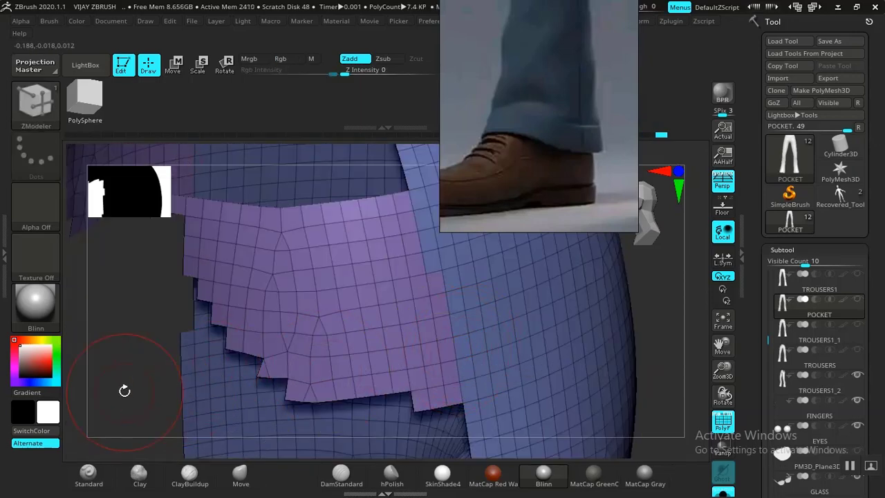
{"action": "left_click_drag", "start_coordinate": [124, 389], "coordinate": [272, 381]}
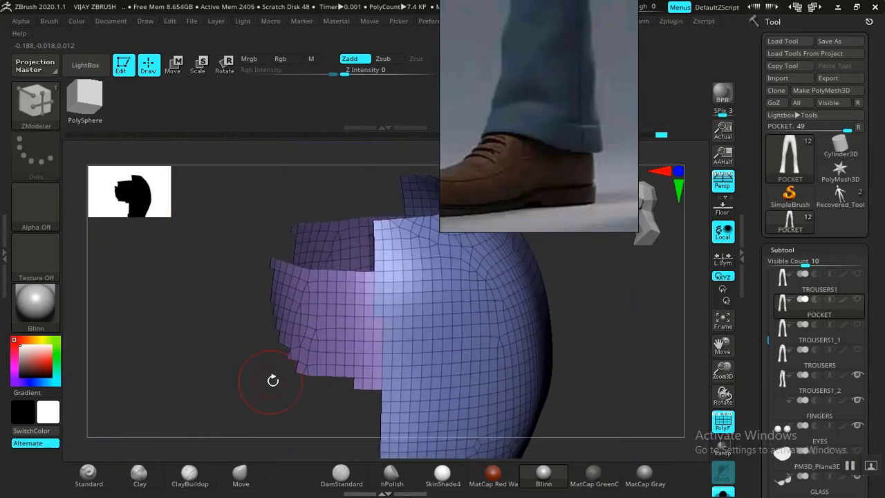
{"action": "left_click_drag", "start_coordinate": [593, 340], "coordinate": [613, 384]}
{"action": "left_click_drag", "start_coordinate": [257, 386], "coordinate": [196, 390]}
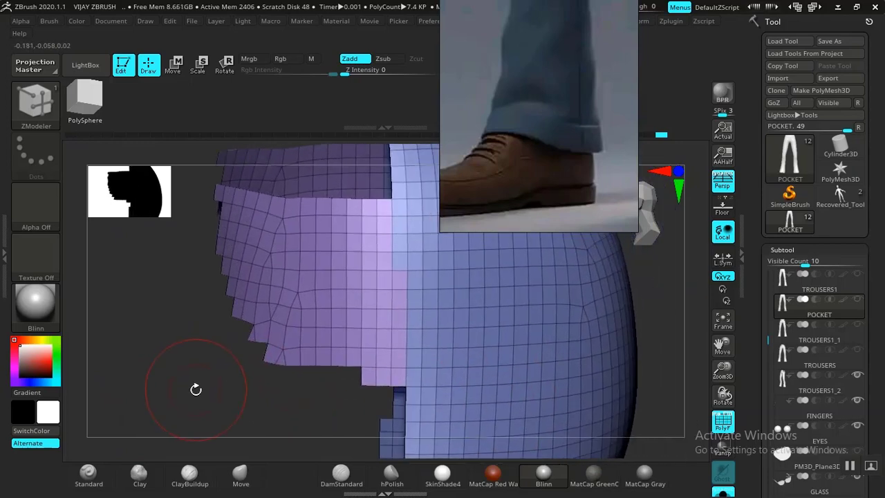
{"action": "left_click", "coordinate": [191, 393], "text": "ctrl+shift"}
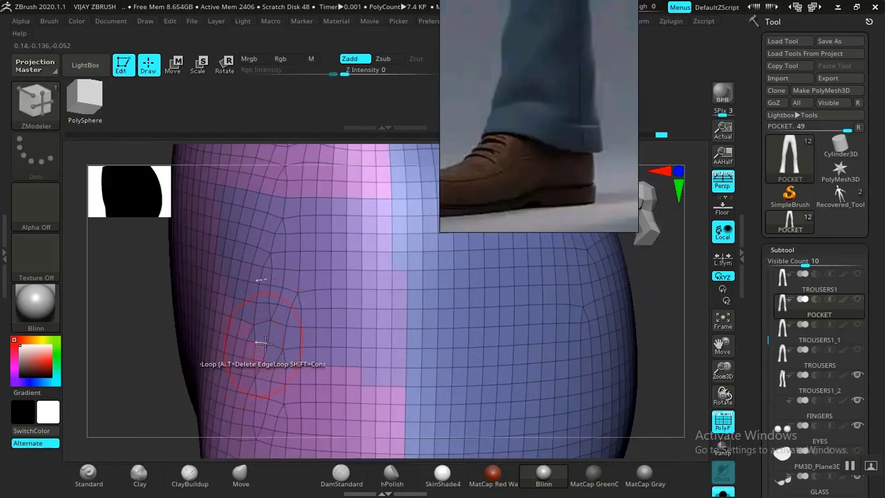
Isolate the pocket patch and split its protruding column of faces along the side seam into a separate polygroup.
{"action": "left_click", "coordinate": [305, 321], "text": "ctrl+shift"}
{"action": "left_click_drag", "start_coordinate": [477, 320], "coordinate": [466, 323]}
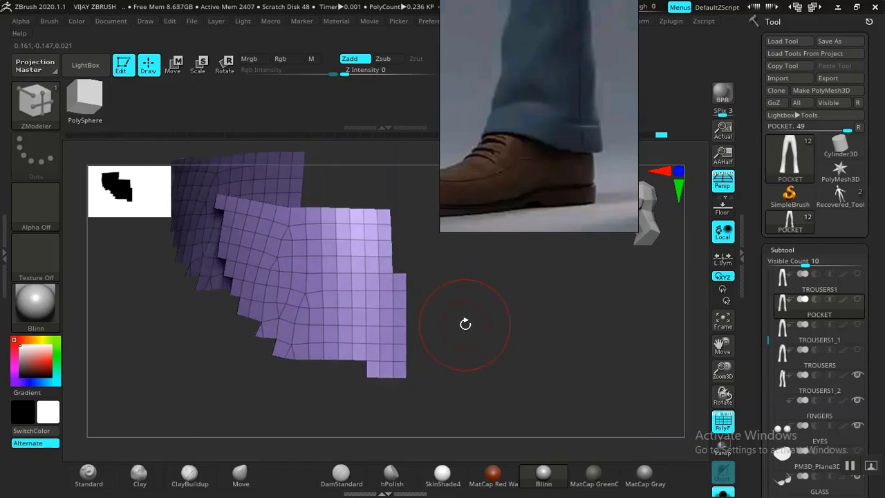
{"action": "left_click_drag", "start_coordinate": [495, 274], "coordinate": [392, 437], "text": "ctrl"}
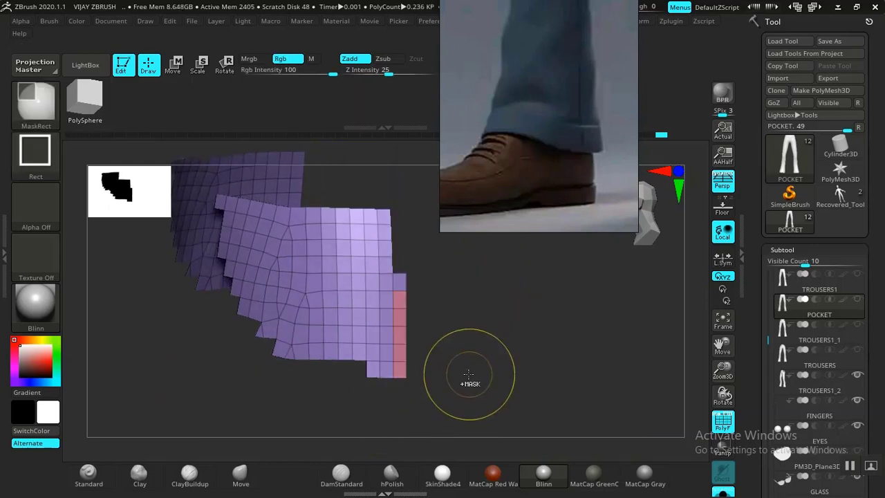
{"action": "left_click_drag", "start_coordinate": [443, 257], "coordinate": [397, 313], "text": "ctrl"}
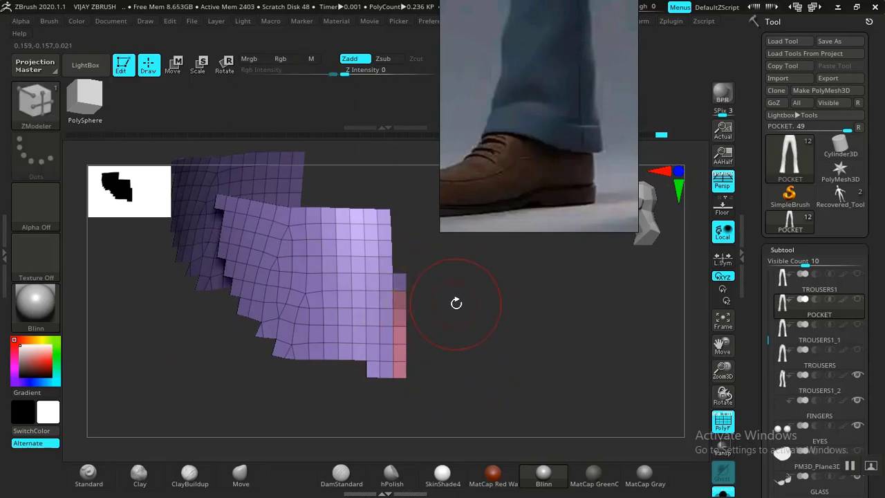
{"action": "mouse_move", "coordinate": [444, 255]}
{"action": "left_mouse_down", "text": "ctrl"}
{"action": "mouse_move", "coordinate": [388, 358]}
{"action": "mouse_move", "coordinate": [388, 380]}
{"action": "left_mouse_up", "text": "ctrl"}
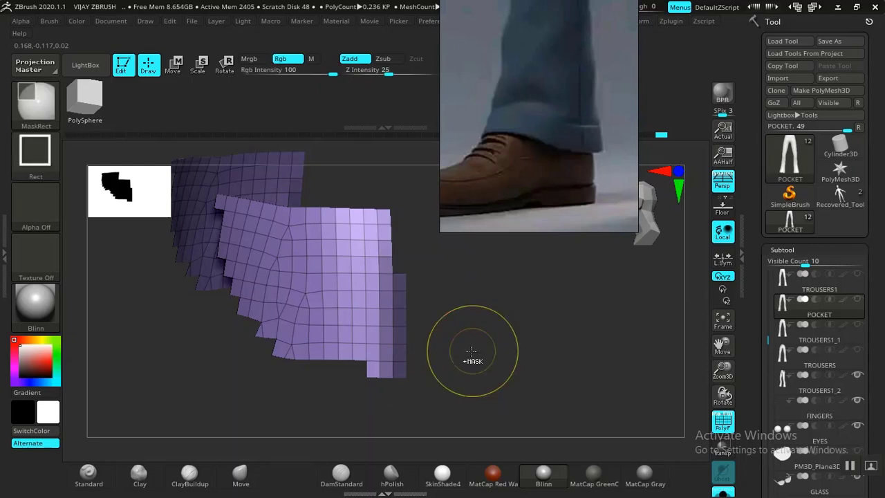
{"action": "key", "text": "ctrl+w"}
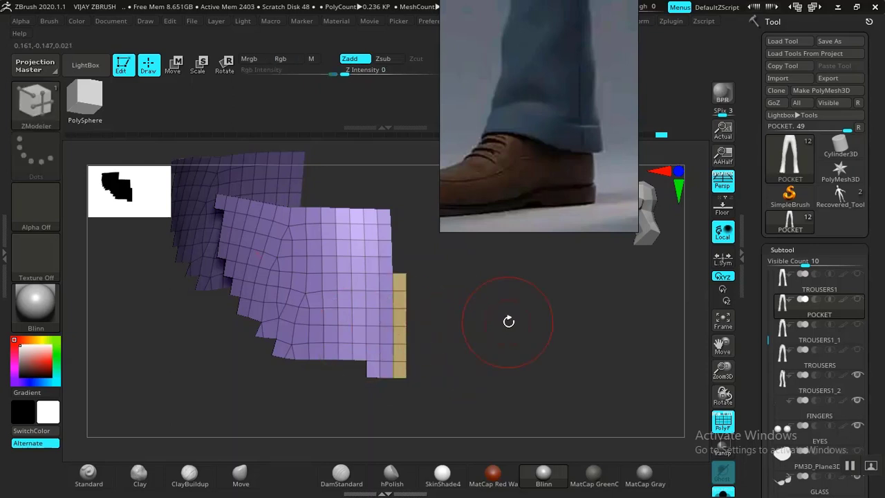
{"action": "left_click", "coordinate": [511, 321], "text": "ctrl+shift"}
Isolate the trimmed pocket patch and split the two protruding faces at its lower corner into their own polygroup.
{"action": "left_click", "coordinate": [346, 318], "text": "ctrl+shift"}
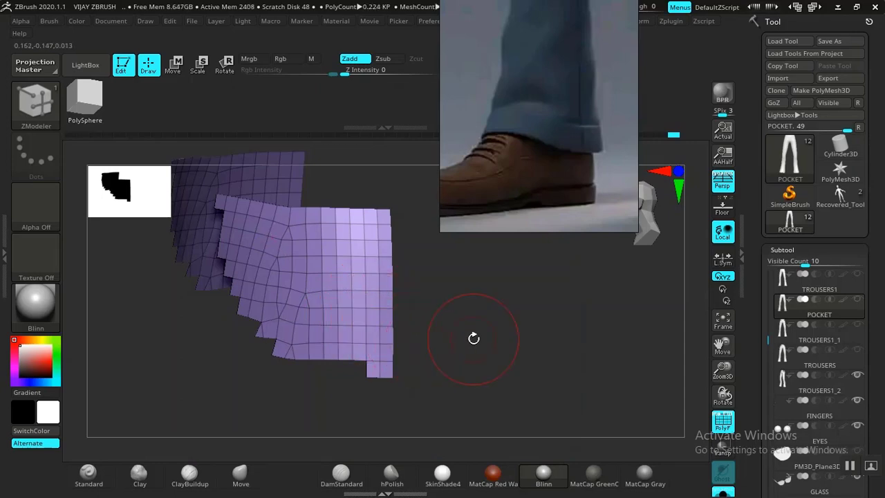
{"action": "left_click_drag", "start_coordinate": [473, 338], "coordinate": [508, 352]}
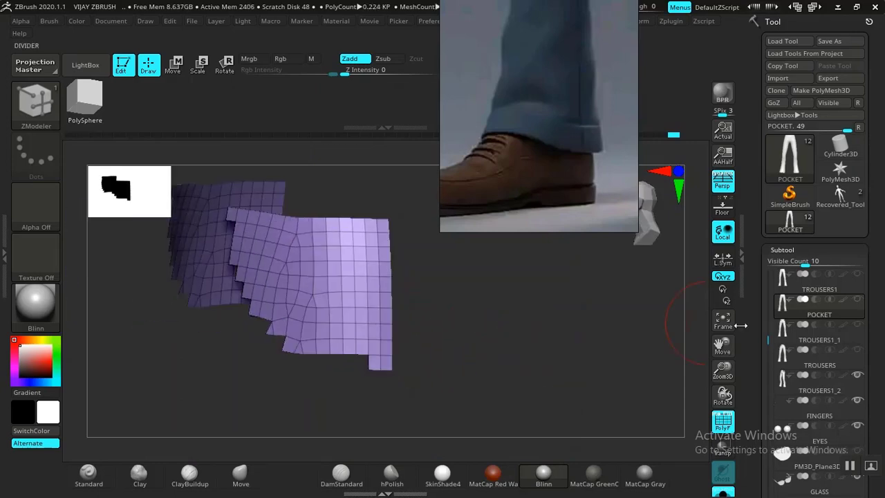
{"action": "scroll", "coordinate": [752, 387], "scroll_direction": "down", "scroll_amount": 10}
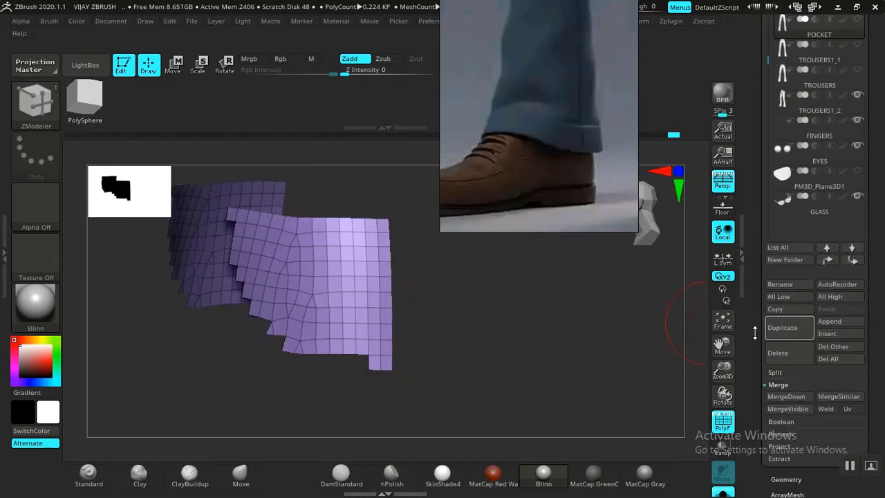
{"action": "scroll", "coordinate": [764, 387], "scroll_direction": "down", "scroll_amount": 3}
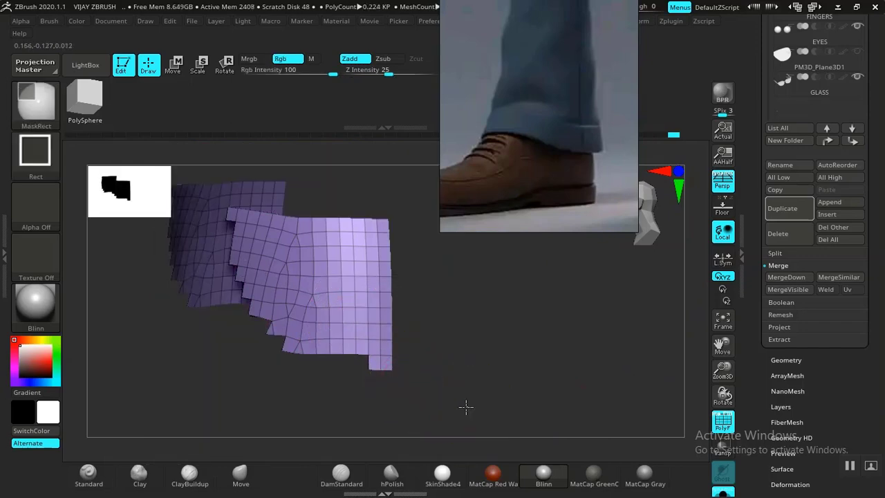
{"action": "mouse_move", "coordinate": [467, 406]}
{"action": "left_mouse_down", "text": "ctrl"}
{"action": "mouse_move", "coordinate": [345, 388]}
{"action": "mouse_move", "coordinate": [339, 354]}
{"action": "left_mouse_up", "text": "ctrl"}
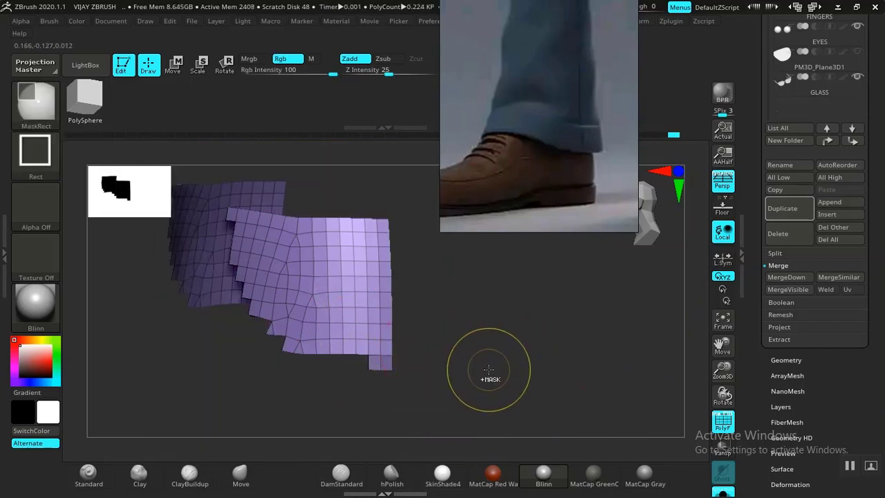
{"action": "mouse_move", "coordinate": [476, 368]}
{"action": "left_mouse_down"}
{"action": "mouse_move", "coordinate": [517, 353]}
{"action": "mouse_move", "coordinate": [375, 312]}
{"action": "left_mouse_up"}
{"action": "right_click_drag", "start_coordinate": [428, 334], "coordinate": [469, 317]}
{"action": "mouse_move", "coordinate": [469, 316]}
{"action": "right_mouse_down", "text": "ctrl"}
{"action": "mouse_move", "coordinate": [533, 444]}
{"action": "mouse_move", "coordinate": [538, 401]}
{"action": "mouse_move", "coordinate": [512, 425]}
{"action": "right_mouse_up", "text": "ctrl"}
{"action": "left_click_drag", "start_coordinate": [511, 425], "coordinate": [344, 354], "text": "ctrl"}
{"action": "key", "text": "ctrl+w"}
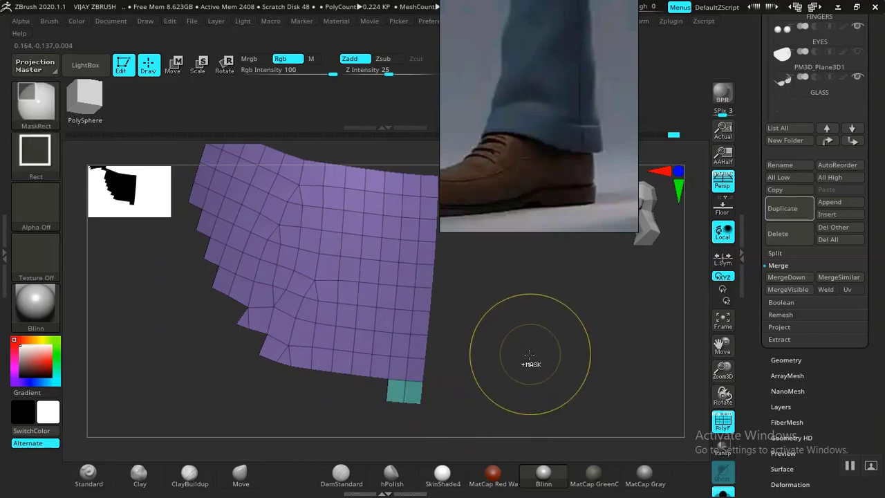
{"action": "left_click", "coordinate": [585, 331], "text": "ctrl+shift"}
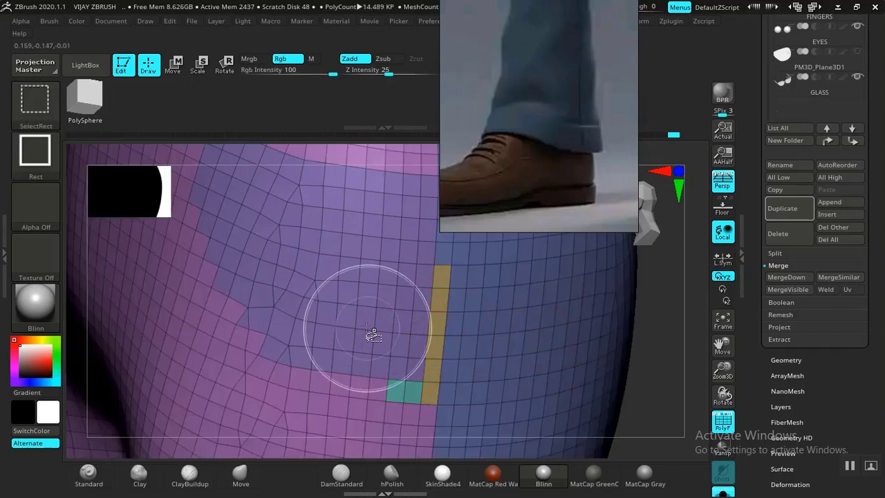
Isolate the cleaned pocket patch and smooth its stepped outline with the Polish By Features deformation.
{"action": "left_click", "coordinate": [368, 329], "text": "ctrl+shift"}
{"action": "right_click_drag", "start_coordinate": [560, 377], "coordinate": [490, 327], "text": "ctrl"}
{"action": "left_click_drag", "start_coordinate": [491, 326], "coordinate": [632, 327]}
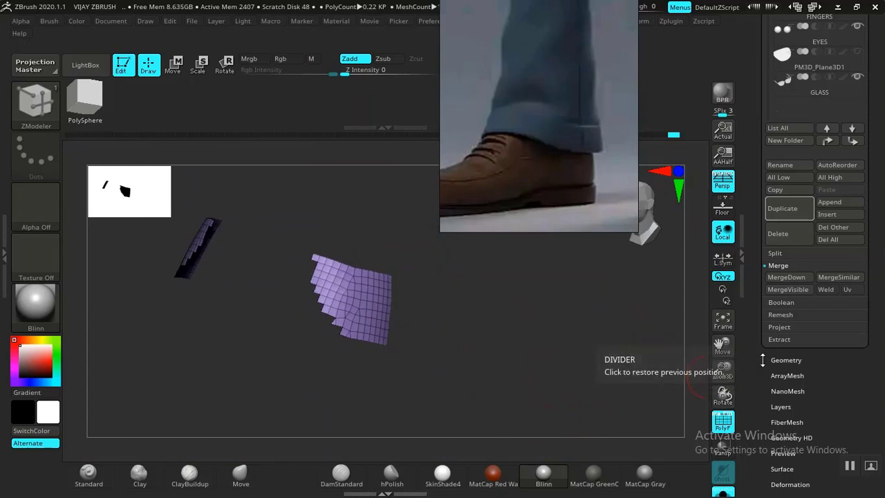
{"action": "left_click_drag", "start_coordinate": [765, 386], "coordinate": [760, 296]}
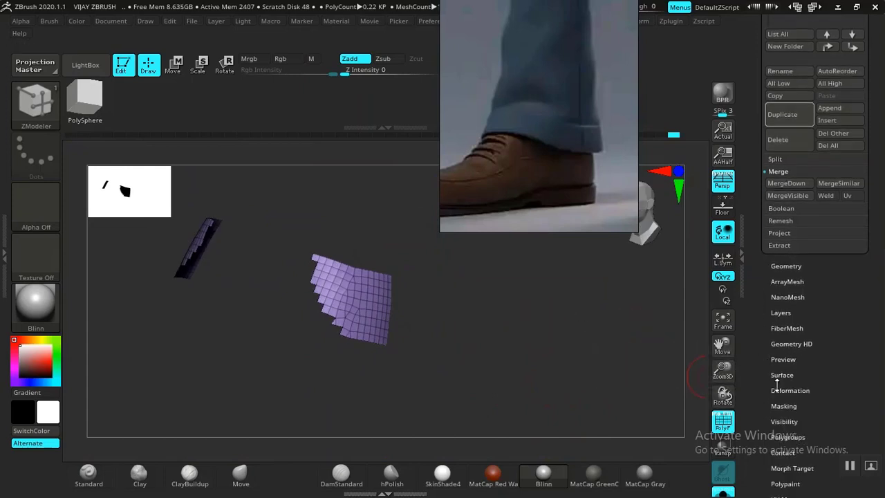
{"action": "left_click", "coordinate": [782, 391]}
{"action": "left_click_drag", "start_coordinate": [765, 370], "coordinate": [754, 461]}
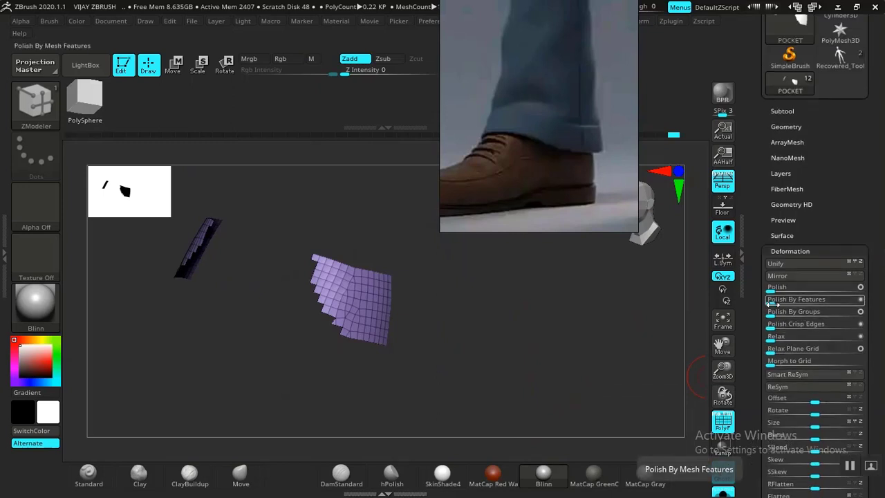
{"action": "left_click_drag", "start_coordinate": [771, 302], "coordinate": [781, 302]}
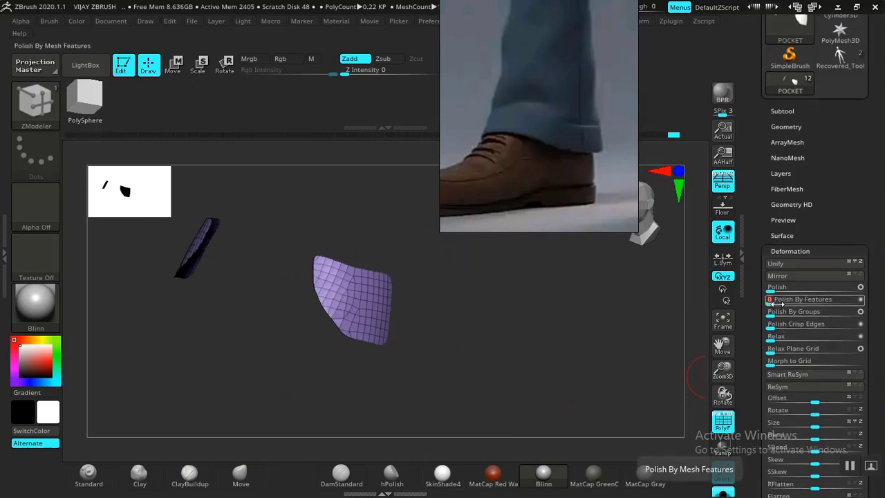
Delete the hidden geometry of the POCKET subtool so that only the smoothed pocket patches remain.
{"action": "left_click_drag", "start_coordinate": [561, 322], "coordinate": [587, 338]}
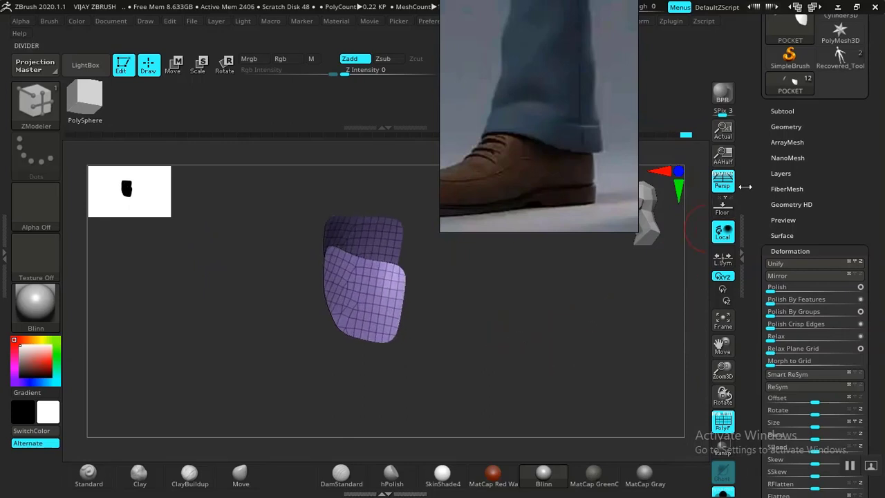
{"action": "left_click", "coordinate": [786, 126]}
{"action": "scroll", "coordinate": [789, 397], "scroll_direction": "down", "scroll_amount": 5}
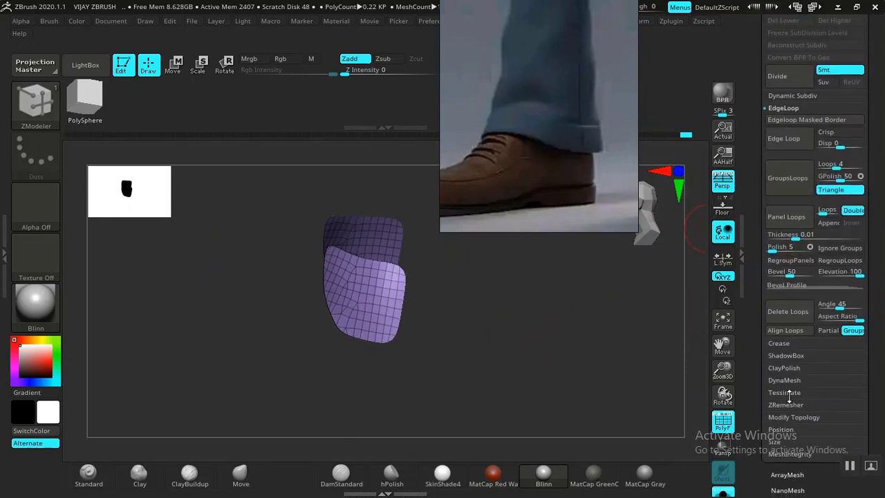
{"action": "left_click", "coordinate": [788, 416]}
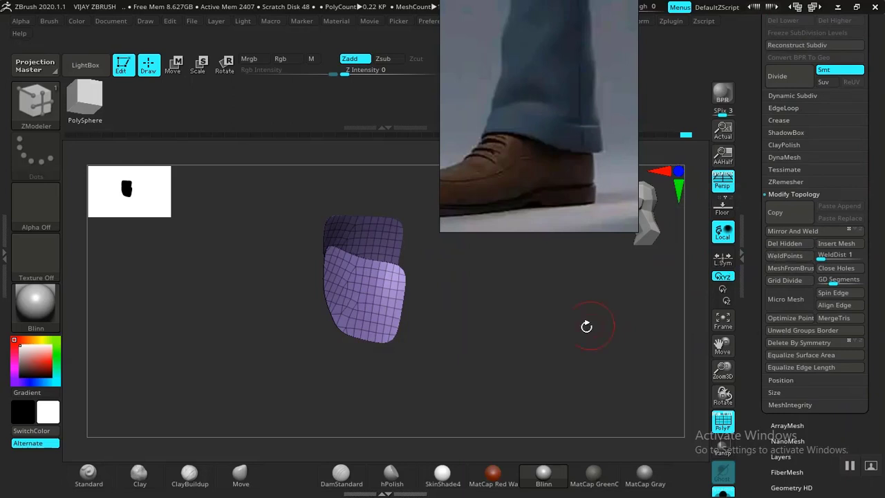
{"action": "left_click_drag", "start_coordinate": [587, 326], "coordinate": [618, 359]}
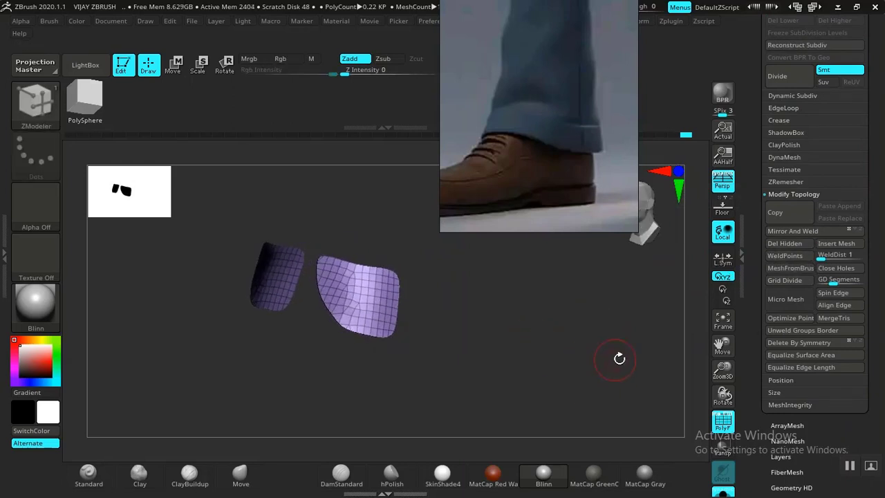
Turn off solo display and check how the pocket patches sit on the body and trousers.
{"action": "left_click", "coordinate": [722, 494]}
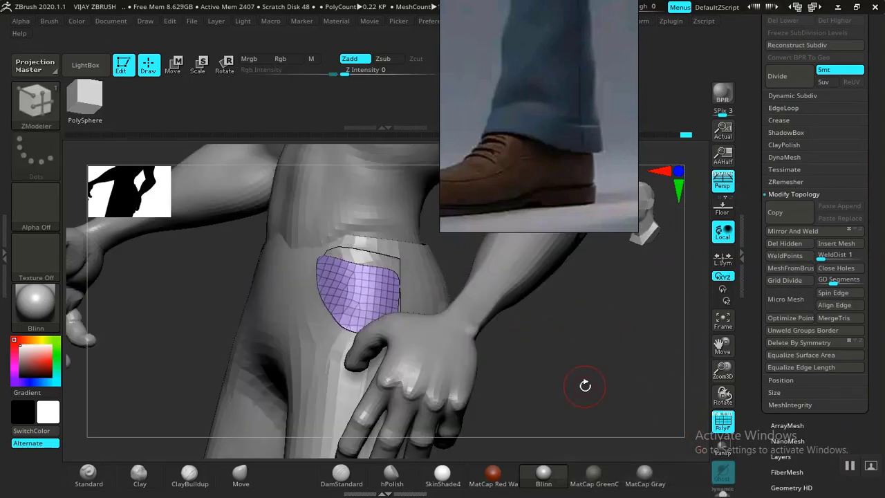
{"action": "left_click_drag", "start_coordinate": [585, 385], "coordinate": [515, 314]}
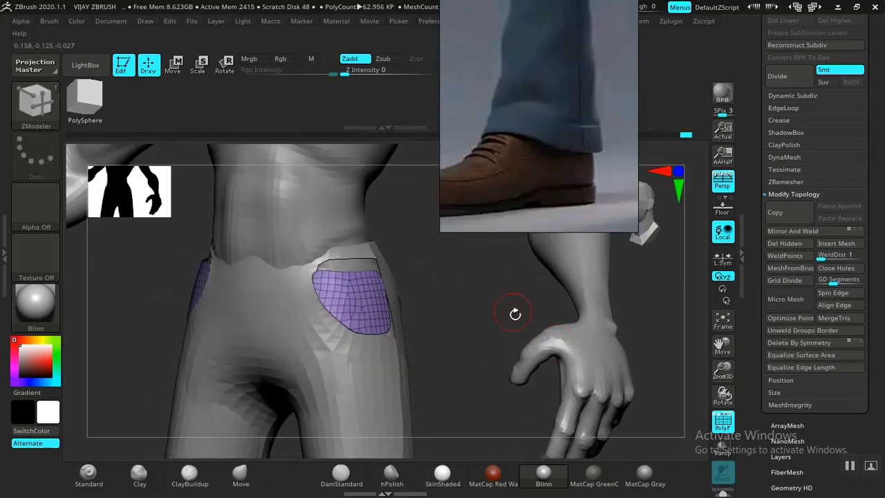
{"action": "left_click_drag", "start_coordinate": [452, 291], "coordinate": [554, 293]}
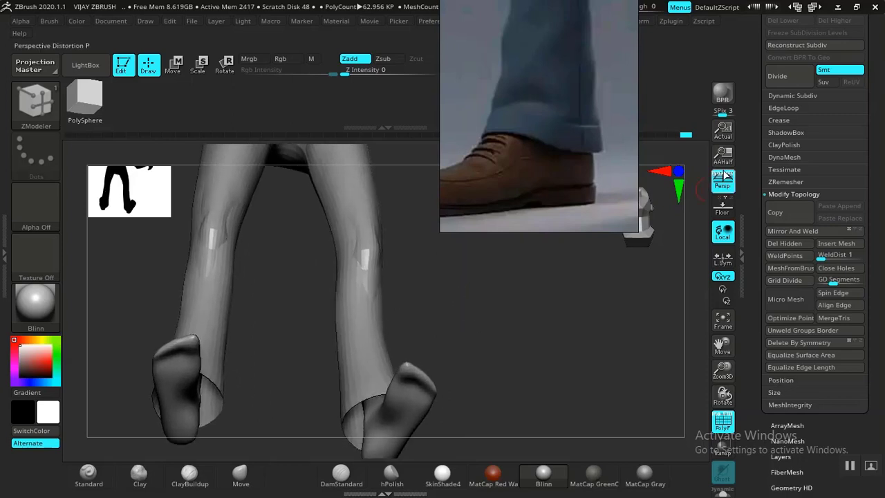
Select the thickened TROUSERS subtool, move it below TROUSERS1_2 in the subtool order, and hide TROUSERS1_2.
{"action": "left_click_drag", "start_coordinate": [753, 115], "coordinate": [755, 220]}
{"action": "left_click", "coordinate": [784, 241]}
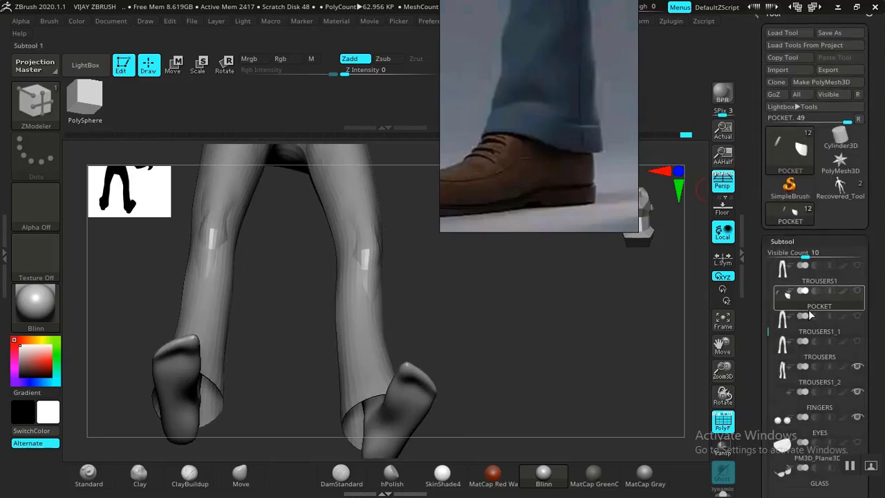
{"action": "left_click", "coordinate": [848, 394]}
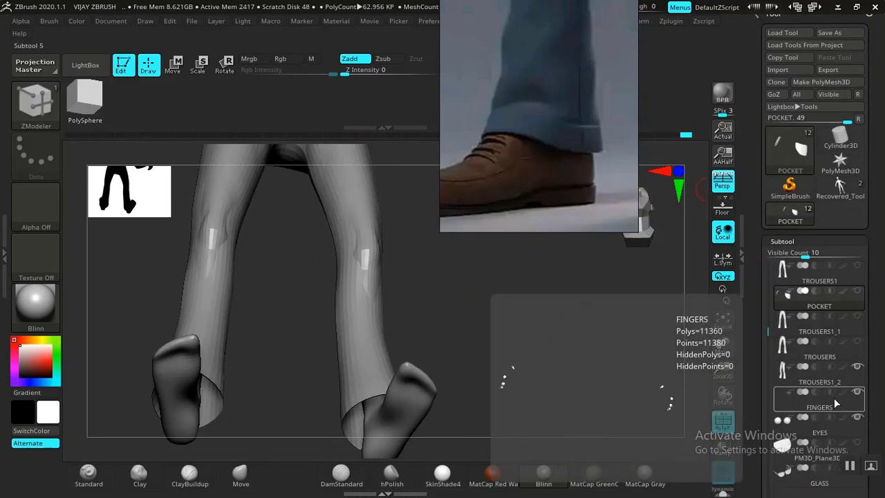
{"action": "left_click", "coordinate": [854, 378]}
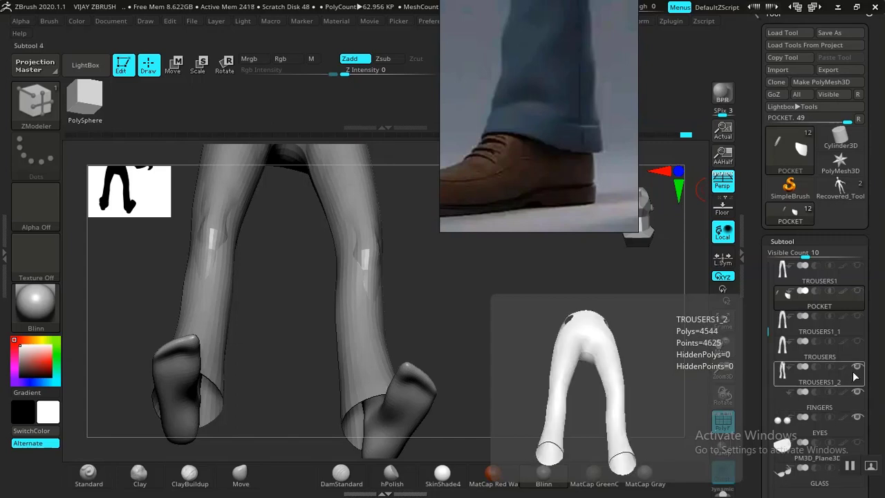
{"action": "left_click_drag", "start_coordinate": [565, 336], "coordinate": [565, 357]}
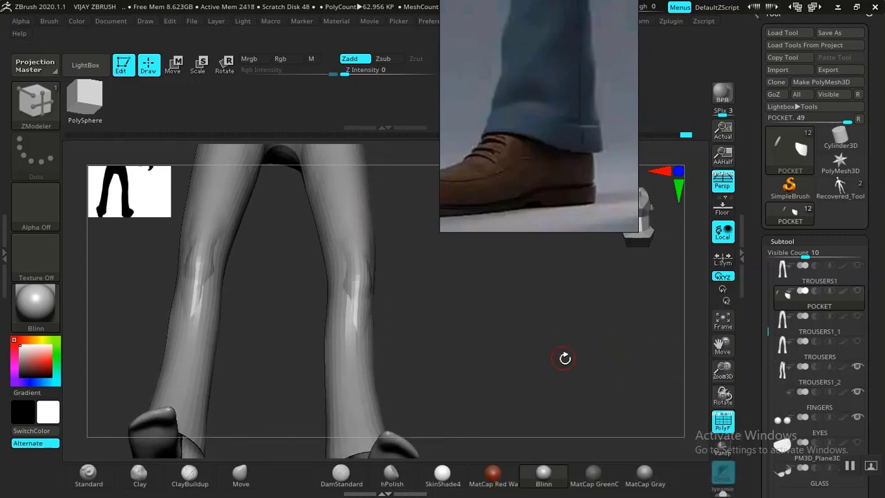
{"action": "left_click", "coordinate": [811, 359]}
{"action": "left_click_drag", "start_coordinate": [537, 385], "coordinate": [565, 297]}
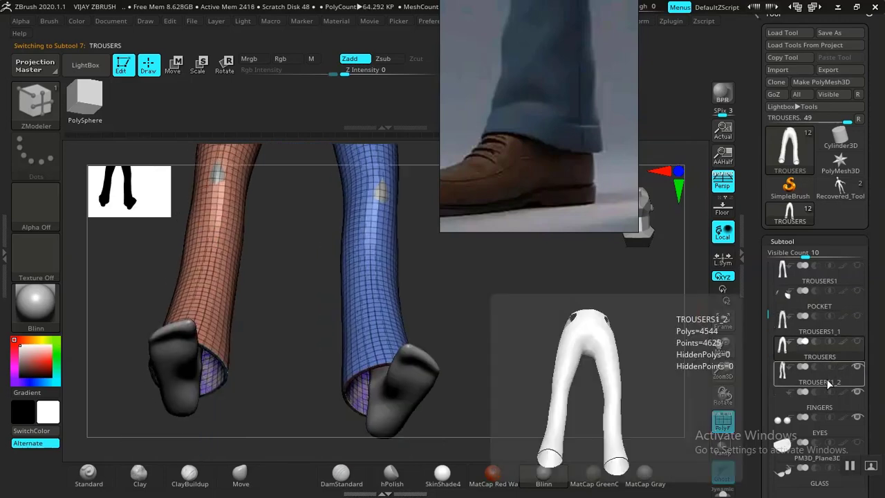
{"action": "left_click_drag", "start_coordinate": [827, 347], "coordinate": [824, 361]}
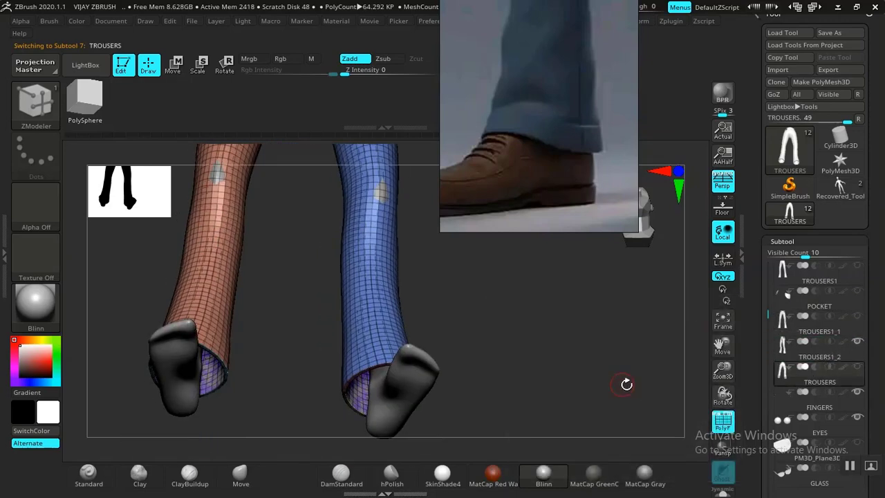
{"action": "left_click", "coordinate": [859, 342]}
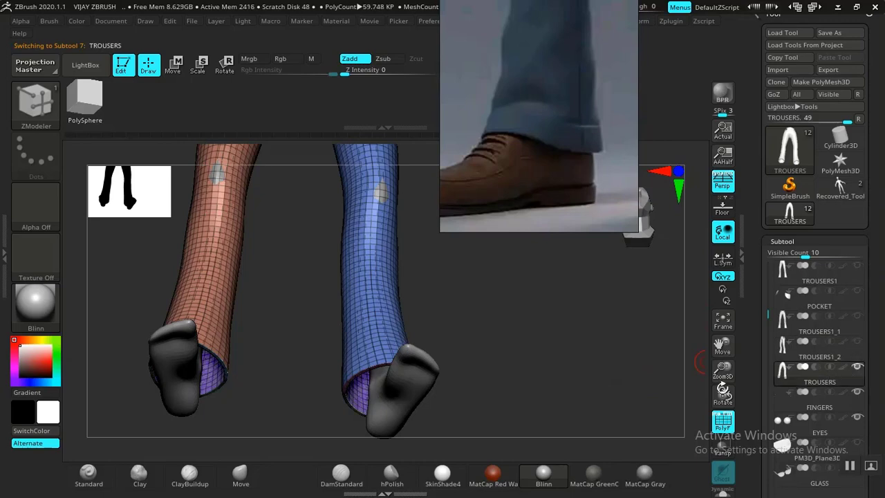
Show the POCKET subtool together with the thickened TROUSERS, make POCKET active and frame it from the front.
{"action": "left_click_drag", "start_coordinate": [536, 365], "coordinate": [612, 379]}
{"action": "mouse_move", "coordinate": [816, 320]}
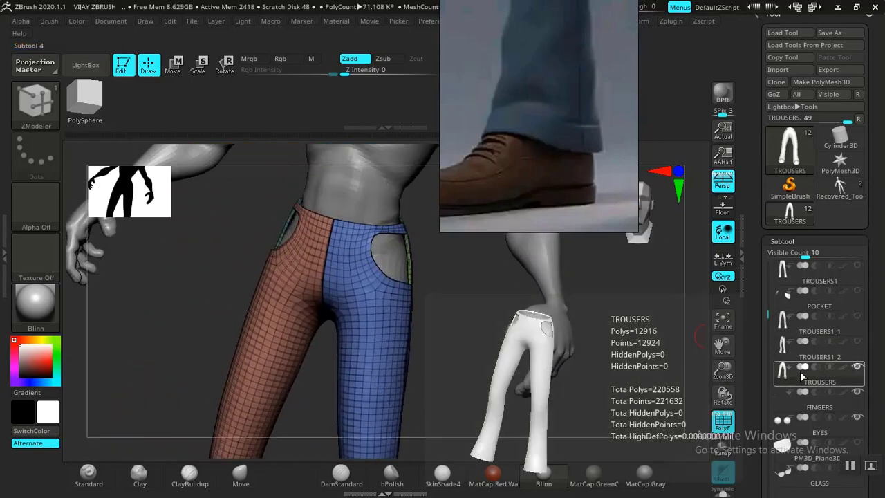
{"action": "left_click", "coordinate": [858, 293]}
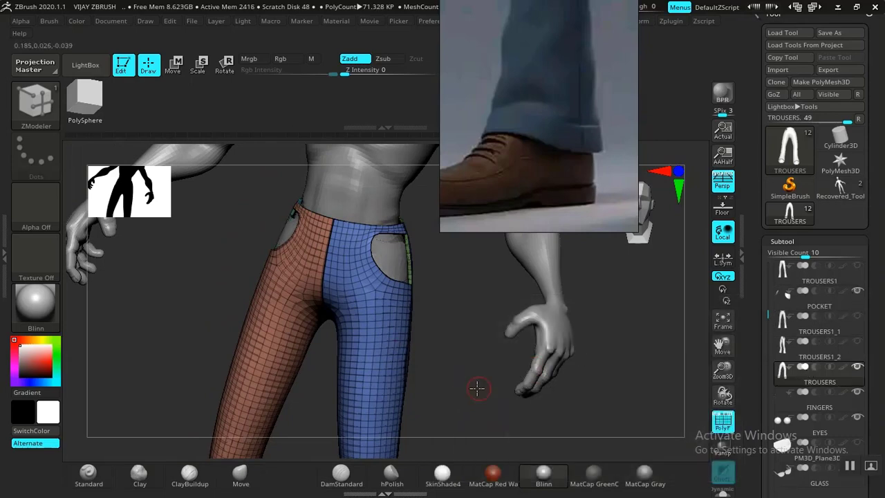
{"action": "left_click_drag", "start_coordinate": [477, 388], "coordinate": [471, 380], "text": "shift"}
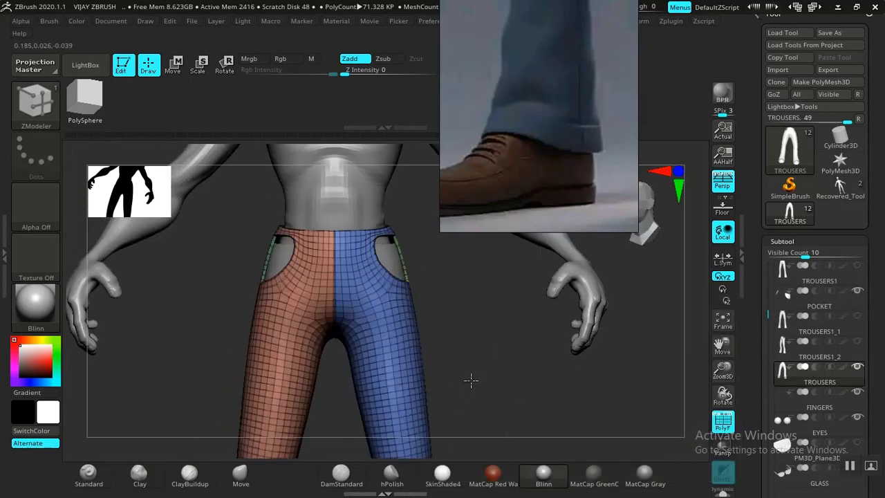
{"action": "left_click", "coordinate": [813, 308]}
{"action": "key", "text": "w"}
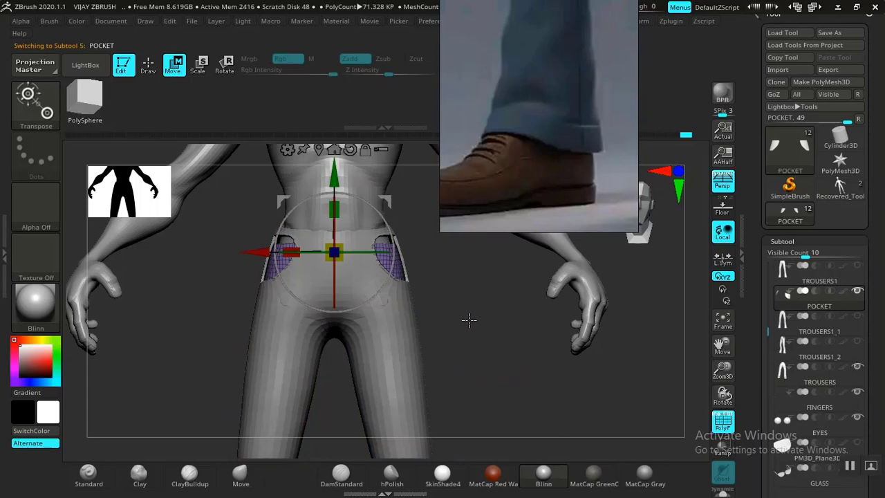
{"action": "key", "text": "f"}
{"action": "key", "text": "q"}
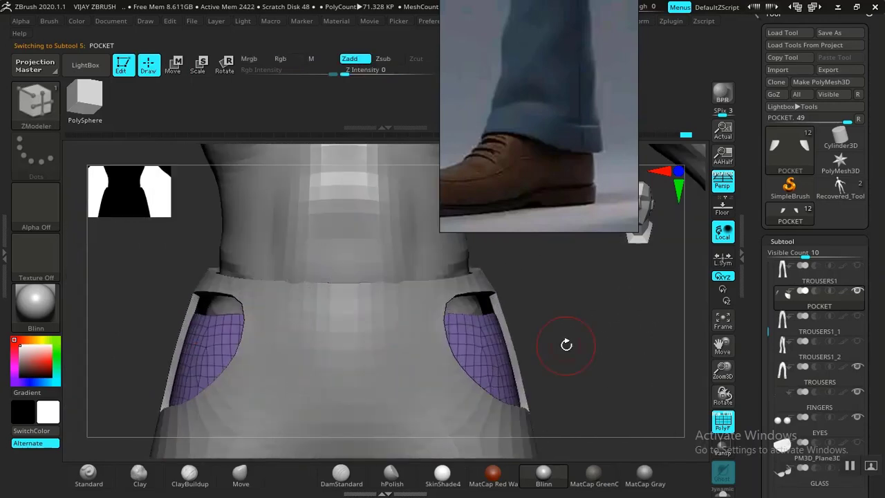
Reshape the pocket patch with the Move brush so its upper edge and front curve fill the trouser pocket opening.
{"action": "left_click_drag", "start_coordinate": [566, 345], "coordinate": [422, 342]}
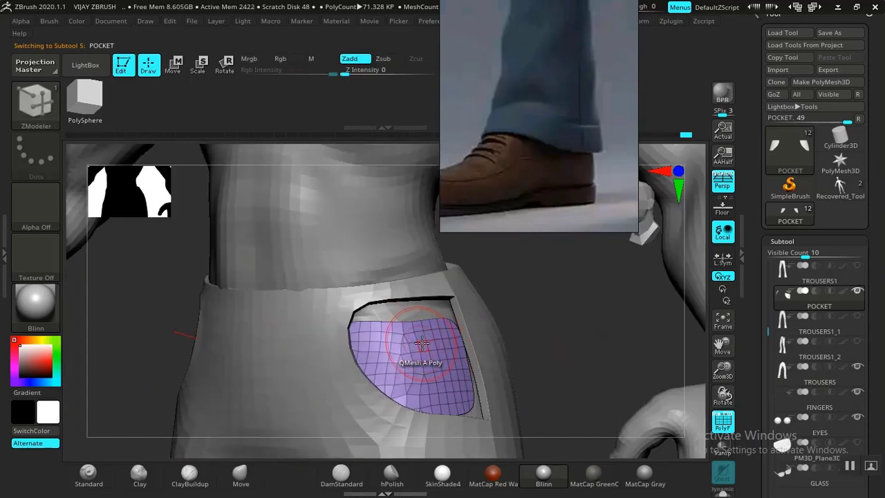
{"action": "left_click_drag", "start_coordinate": [563, 325], "coordinate": [373, 400]}
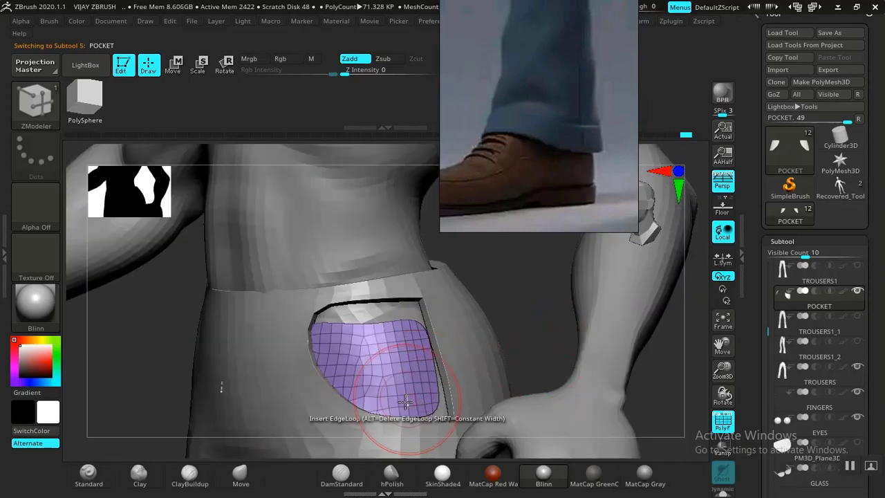
{"action": "left_click", "coordinate": [235, 487]}
{"action": "mouse_move", "coordinate": [433, 392]}
{"action": "left_mouse_down"}
{"action": "mouse_move", "coordinate": [454, 405]}
{"action": "mouse_move", "coordinate": [446, 400]}
{"action": "left_mouse_up"}
{"action": "left_click_drag", "start_coordinate": [532, 338], "coordinate": [579, 383]}
{"action": "left_click_drag", "start_coordinate": [418, 303], "coordinate": [415, 266]}
{"action": "left_click_drag", "start_coordinate": [374, 312], "coordinate": [334, 293]}
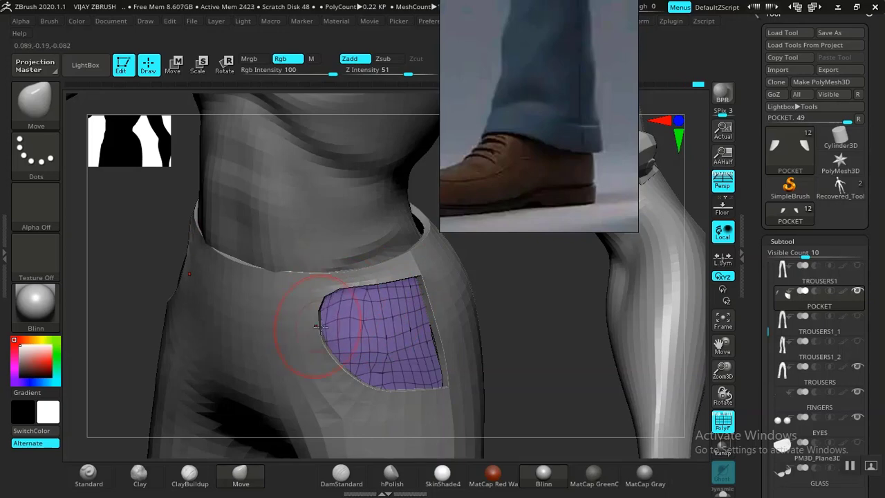
{"action": "left_click_drag", "start_coordinate": [341, 365], "coordinate": [336, 367]}
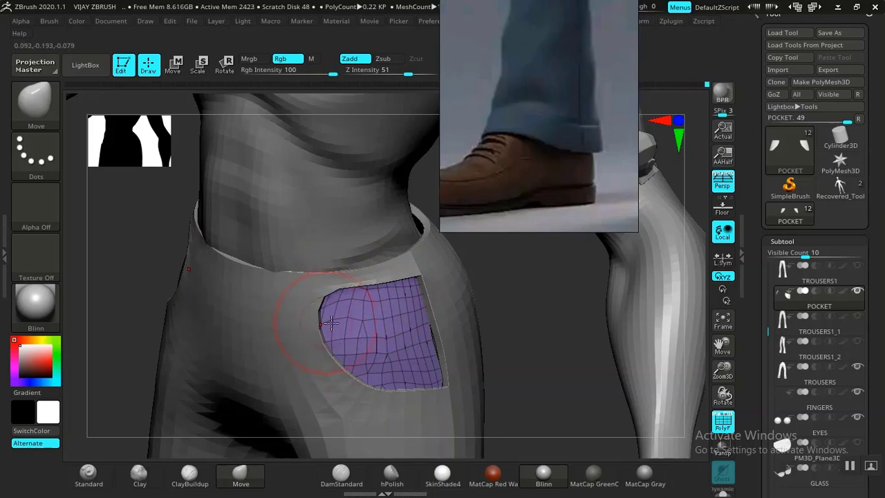
Pull the pocket patch's lower corner and side edge out to the trousers' side panel with the Move brush.
{"action": "left_click_drag", "start_coordinate": [579, 330], "coordinate": [536, 332]}
{"action": "left_click_drag", "start_coordinate": [654, 360], "coordinate": [627, 357]}
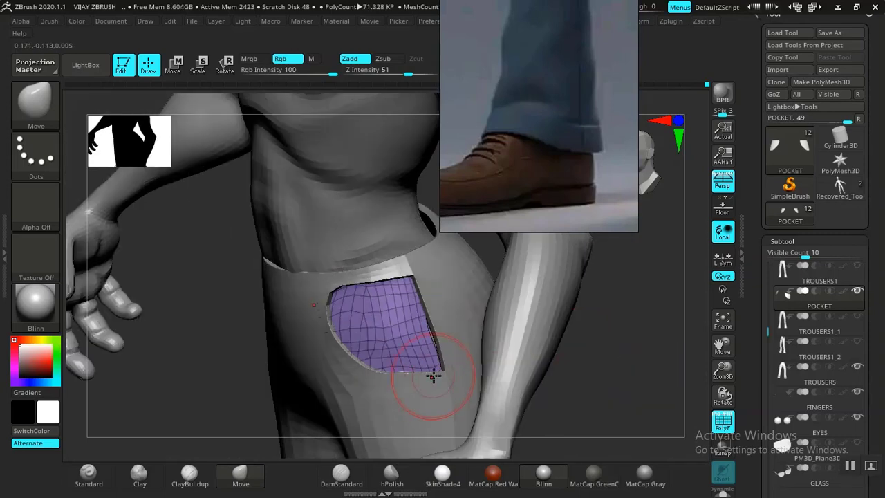
{"action": "left_click_drag", "start_coordinate": [441, 360], "coordinate": [438, 360]}
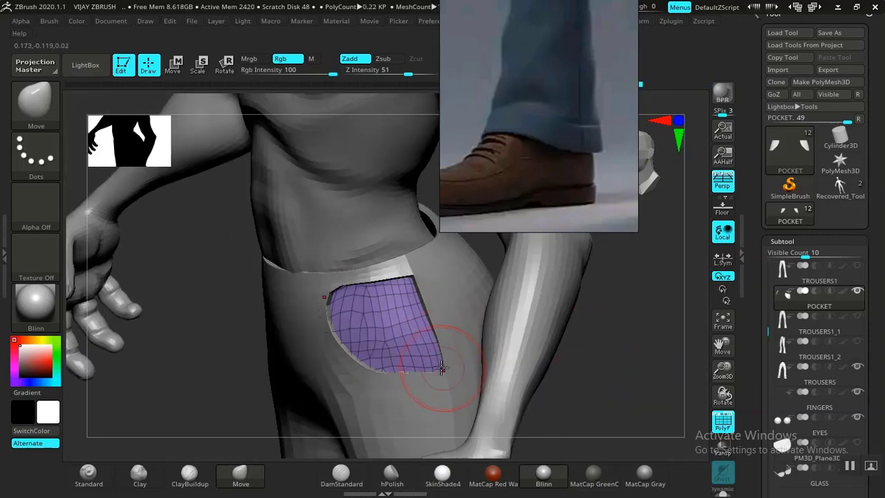
{"action": "left_click_drag", "start_coordinate": [424, 320], "coordinate": [430, 318]}
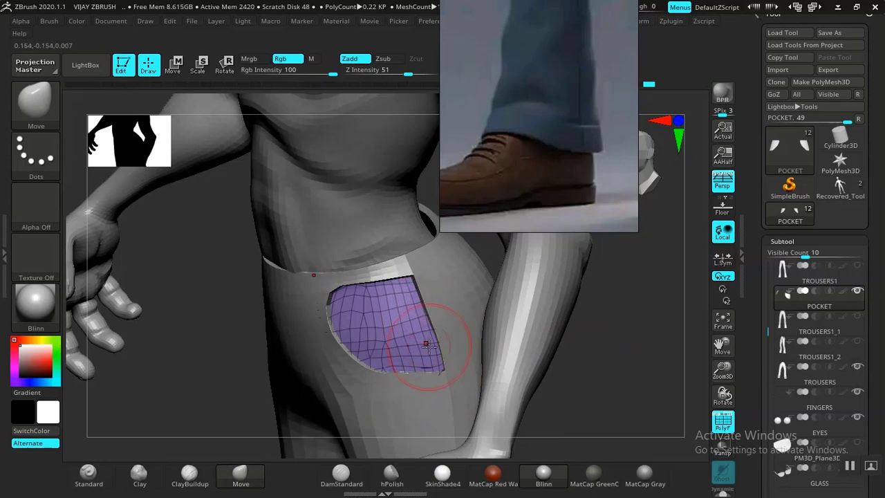
{"action": "mouse_move", "coordinate": [613, 365]}
{"action": "left_mouse_down"}
{"action": "mouse_move", "coordinate": [646, 322]}
{"action": "mouse_move", "coordinate": [510, 358]}
{"action": "mouse_move", "coordinate": [531, 398]}
{"action": "mouse_move", "coordinate": [448, 376]}
{"action": "left_mouse_up"}
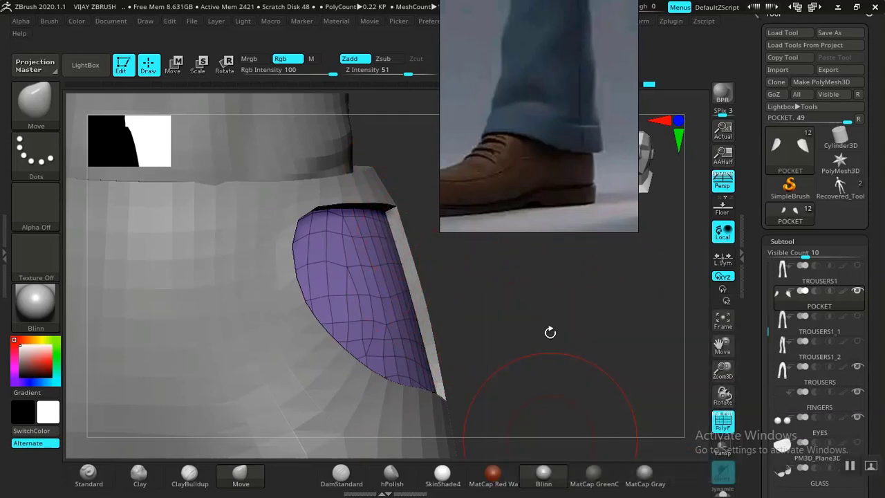
{"action": "mouse_move", "coordinate": [514, 307]}
{"action": "left_mouse_down"}
{"action": "mouse_move", "coordinate": [497, 304]}
{"action": "mouse_move", "coordinate": [515, 314]}
{"action": "mouse_move", "coordinate": [506, 310]}
{"action": "left_mouse_up"}
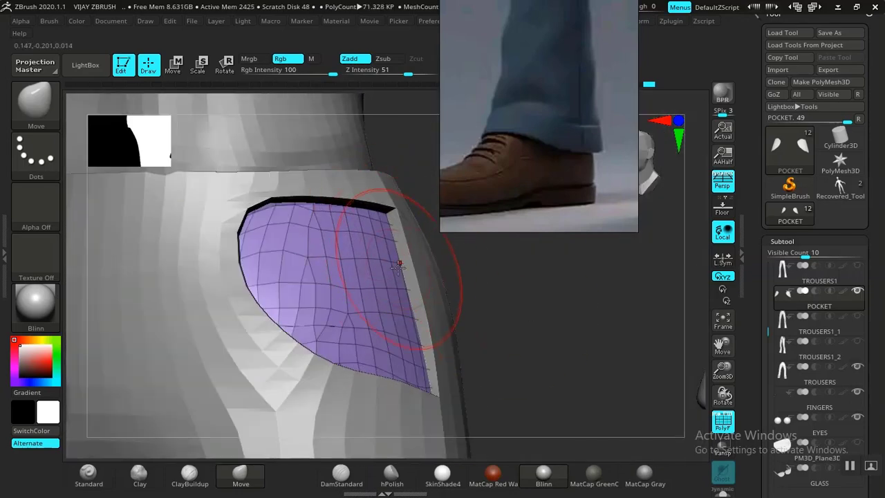
{"action": "left_click_drag", "start_coordinate": [498, 297], "coordinate": [513, 323]}
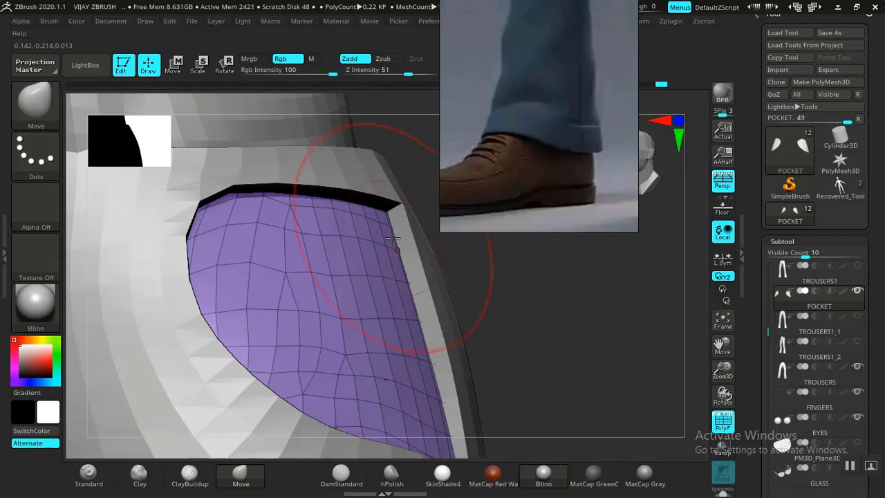
{"action": "left_click_drag", "start_coordinate": [486, 296], "coordinate": [413, 223], "text": "alt"}
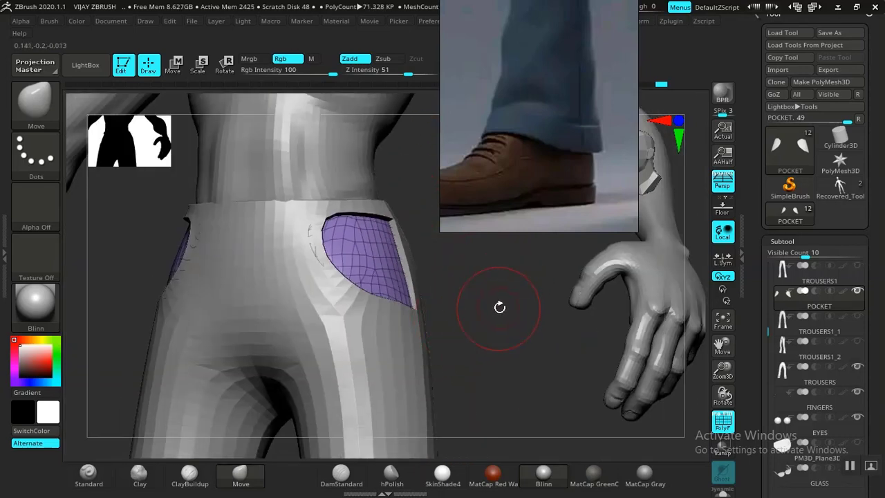
{"action": "left_click_drag", "start_coordinate": [517, 304], "coordinate": [476, 316]}
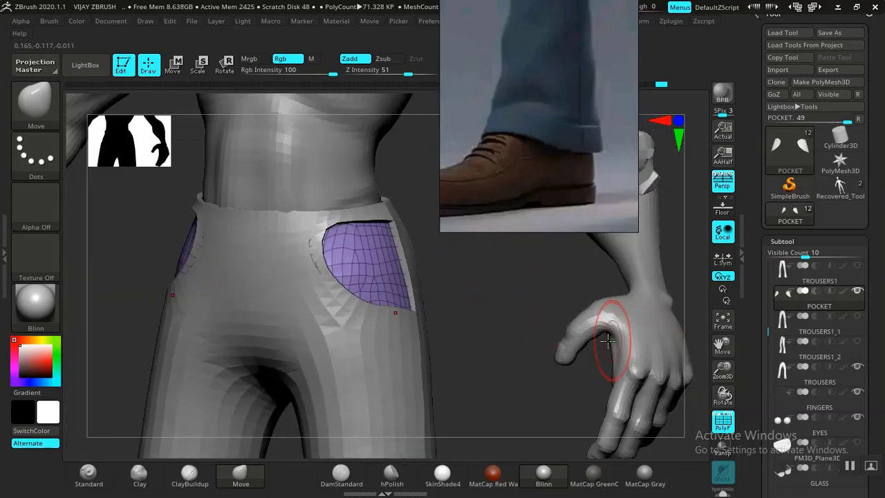
Isolate the POCKET subtool and smooth the pocket patch's uneven surface and sharp corners.
{"action": "left_click", "coordinate": [723, 492]}
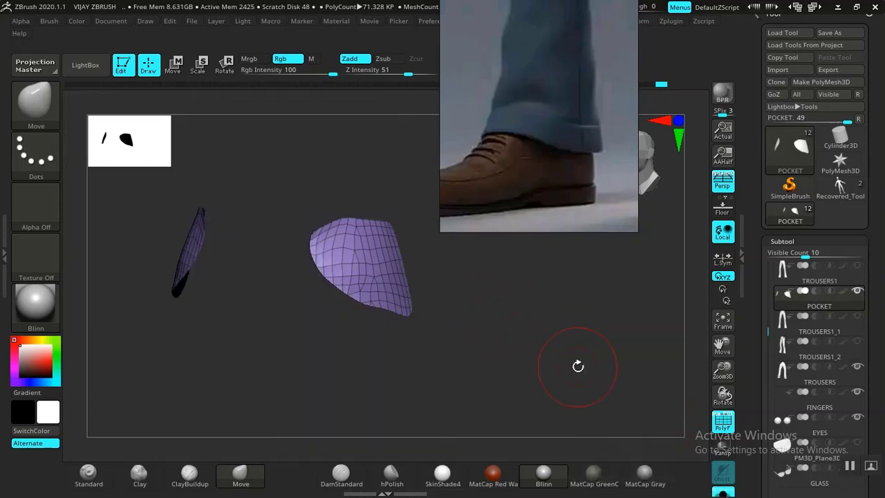
{"action": "left_click_drag", "start_coordinate": [579, 367], "coordinate": [358, 313]}
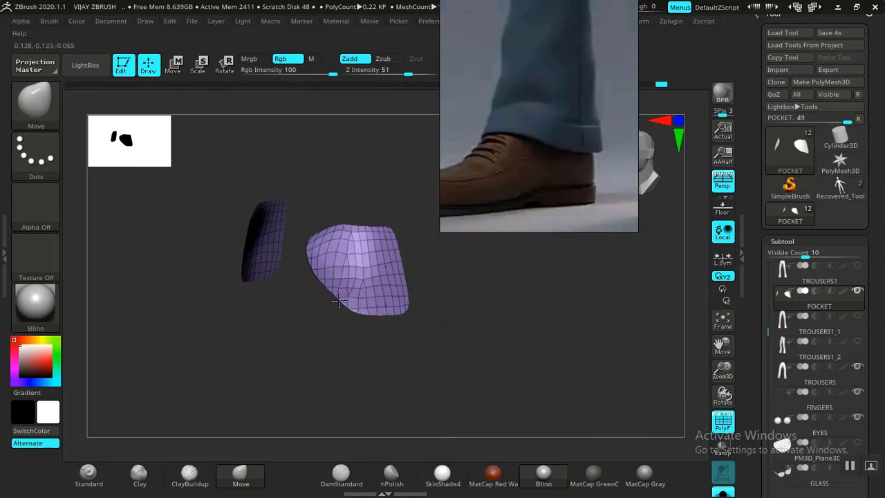
{"action": "left_click_drag", "start_coordinate": [559, 330], "coordinate": [654, 354]}
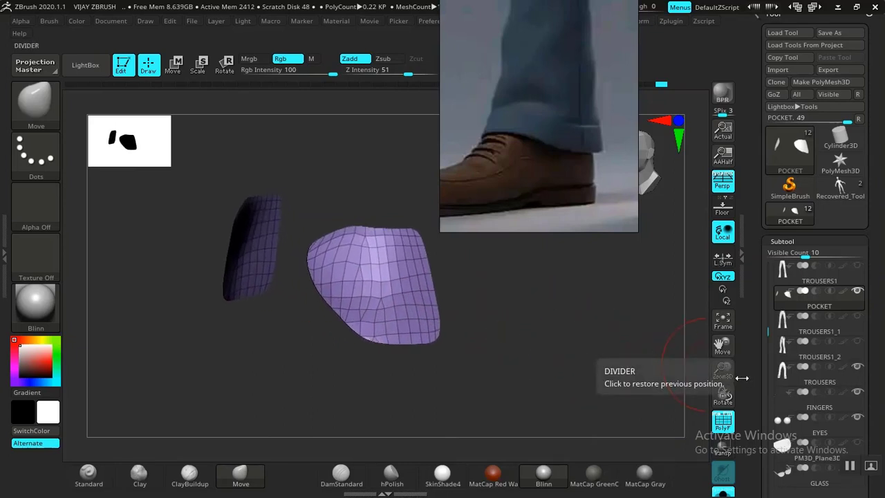
Duplicate the POCKET subtool and place the original POCKET below its copy as the active subtool.
{"action": "left_click_drag", "start_coordinate": [754, 387], "coordinate": [753, 259]}
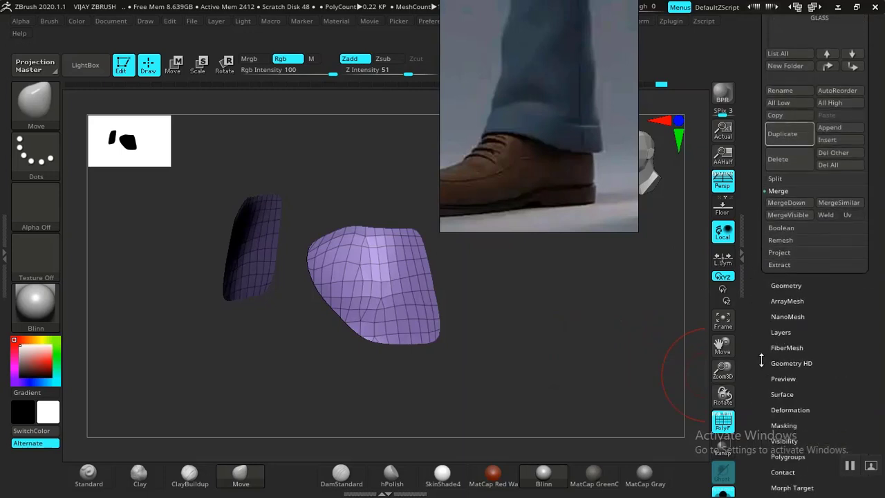
{"action": "scroll", "coordinate": [761, 361], "scroll_direction": "up", "scroll_amount": 5}
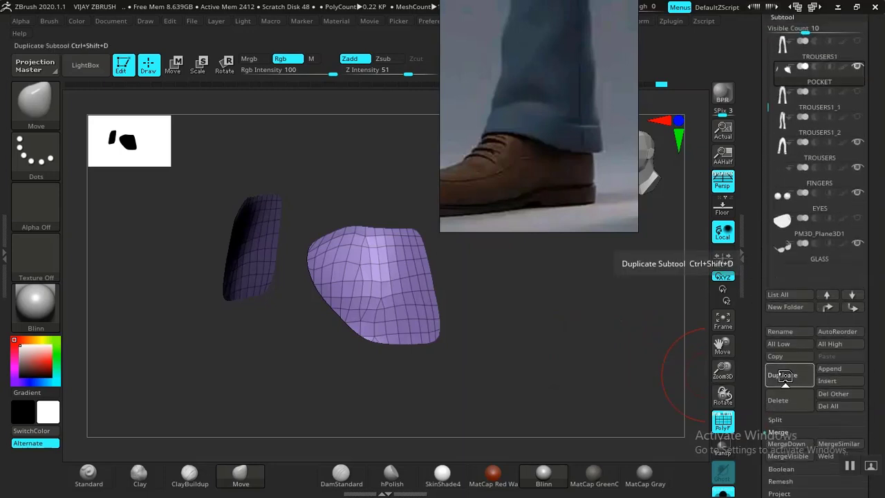
{"action": "left_click", "coordinate": [785, 376]}
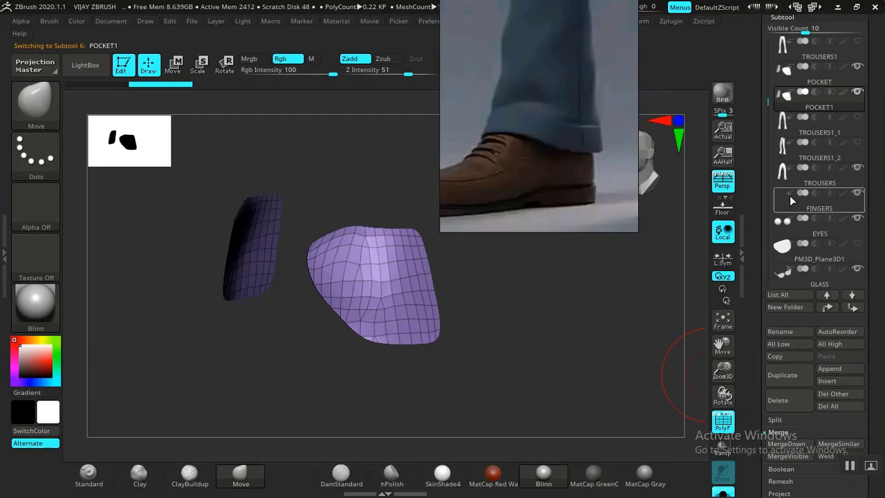
{"action": "left_click_drag", "start_coordinate": [828, 82], "coordinate": [828, 112]}
{"action": "left_click", "coordinate": [841, 91]}
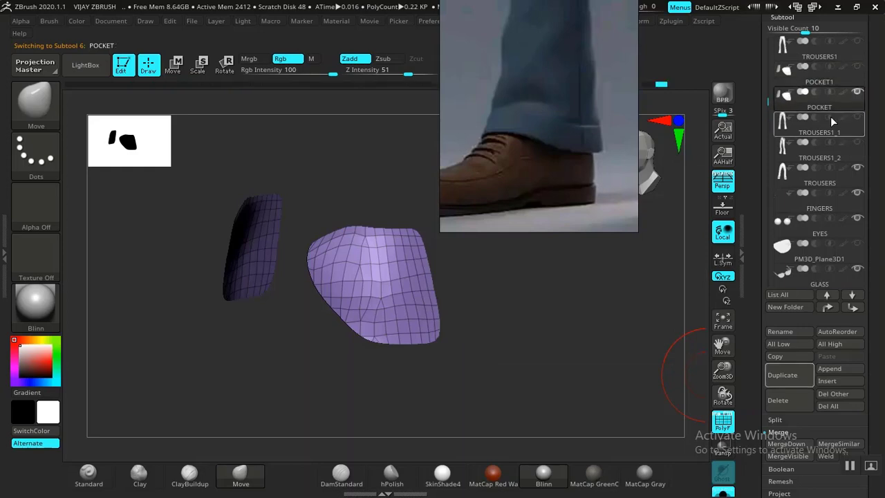
ZRemesh the POCKET patch with a target polygon count of 5 and AdaptiveSize 50.
{"action": "left_click_drag", "start_coordinate": [760, 385], "coordinate": [754, 285]}
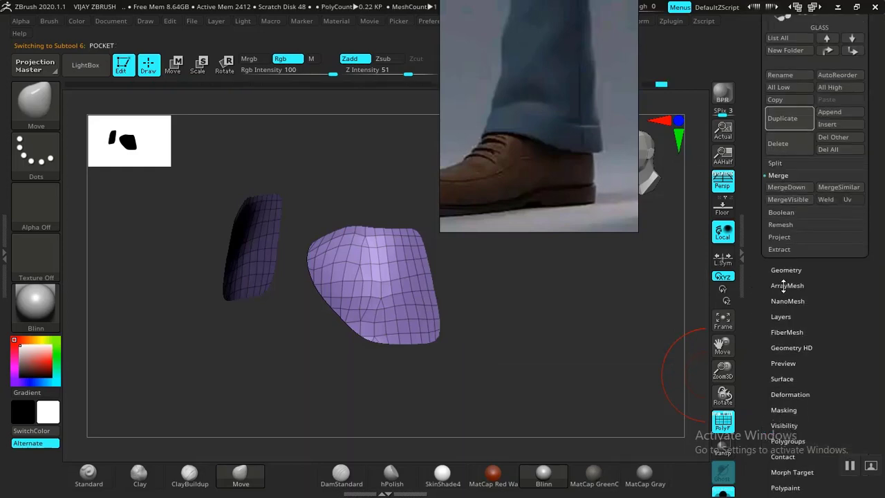
{"action": "left_click", "coordinate": [785, 272]}
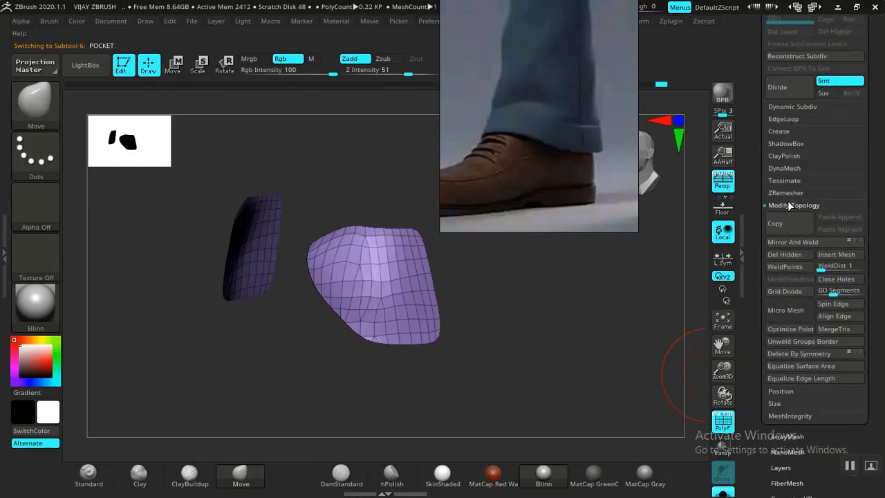
{"action": "left_click", "coordinate": [785, 193]}
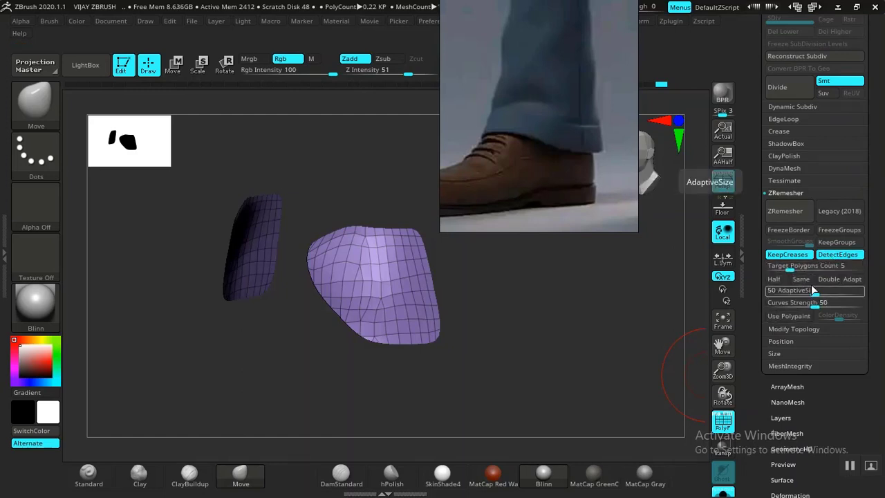
{"action": "left_click", "coordinate": [785, 211]}
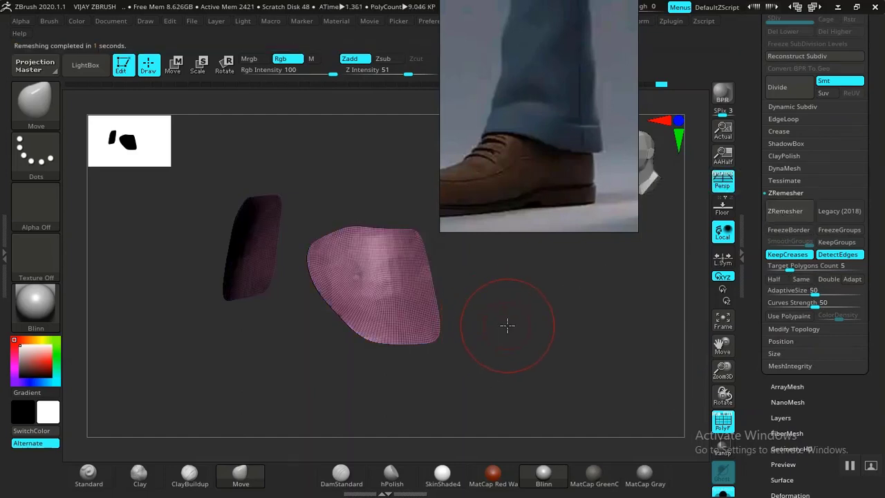
{"action": "right_click_drag", "start_coordinate": [507, 325], "coordinate": [542, 401], "text": "ctrl"}
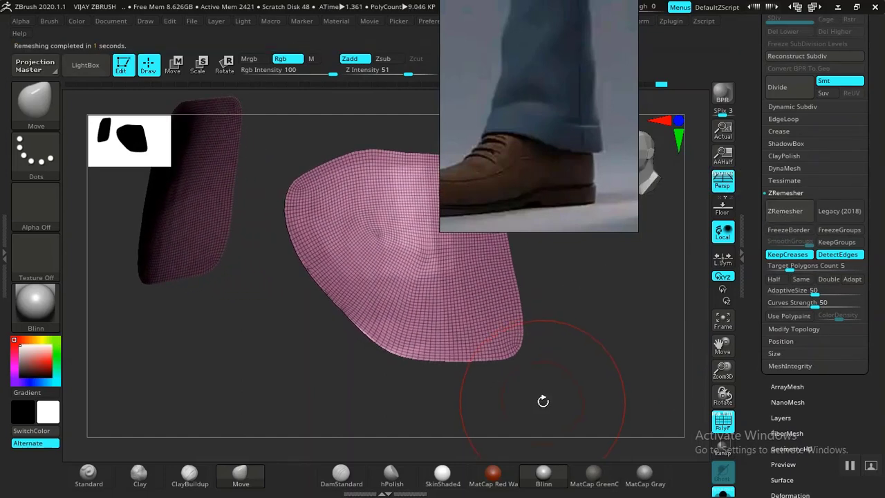
Enable the ZRemesher Half option and remesh the pocket repeatedly until it has a coarse, even grid.
{"action": "left_click", "coordinate": [773, 278]}
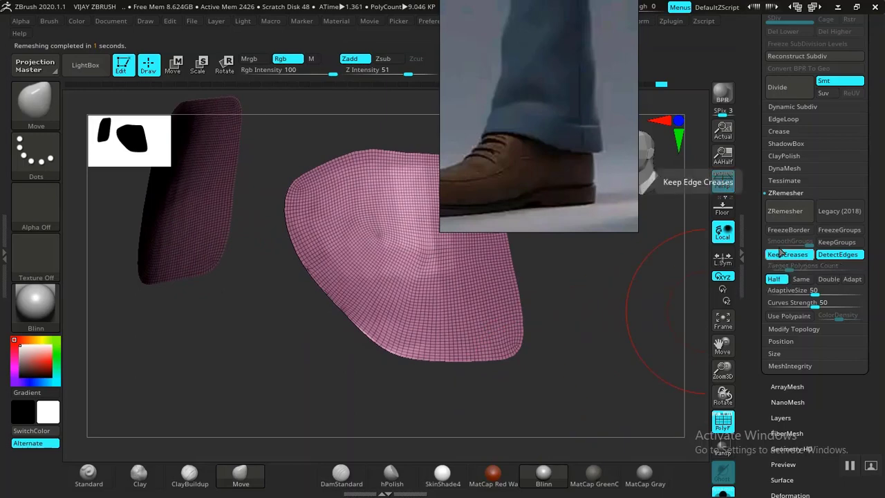
{"action": "left_click", "coordinate": [783, 210]}
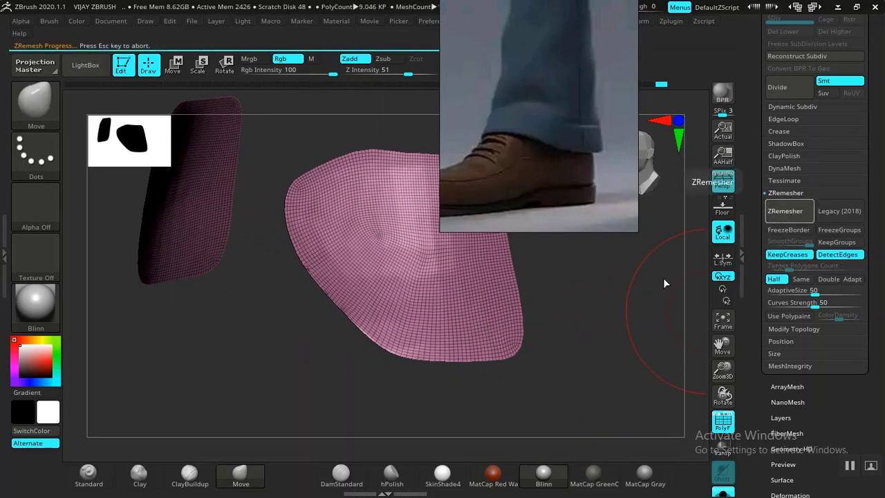
{"action": "left_click", "coordinate": [788, 216]}
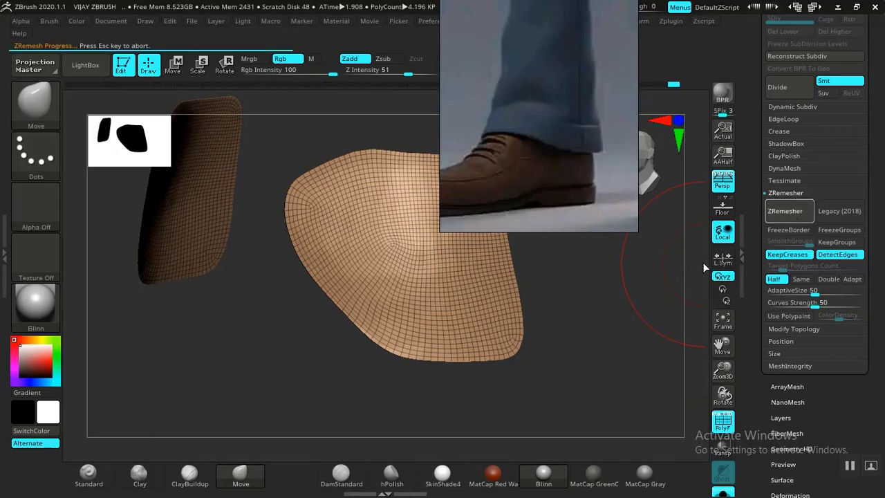
{"action": "left_click", "coordinate": [781, 212]}
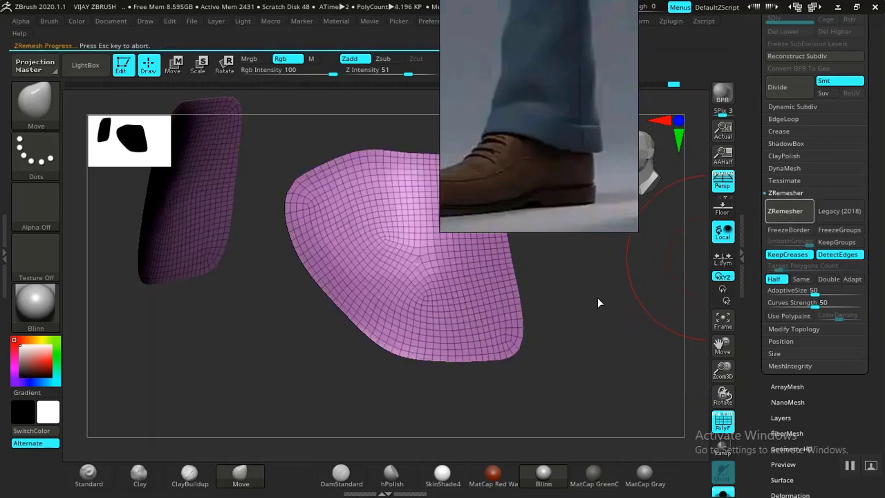
{"action": "left_click", "coordinate": [780, 213]}
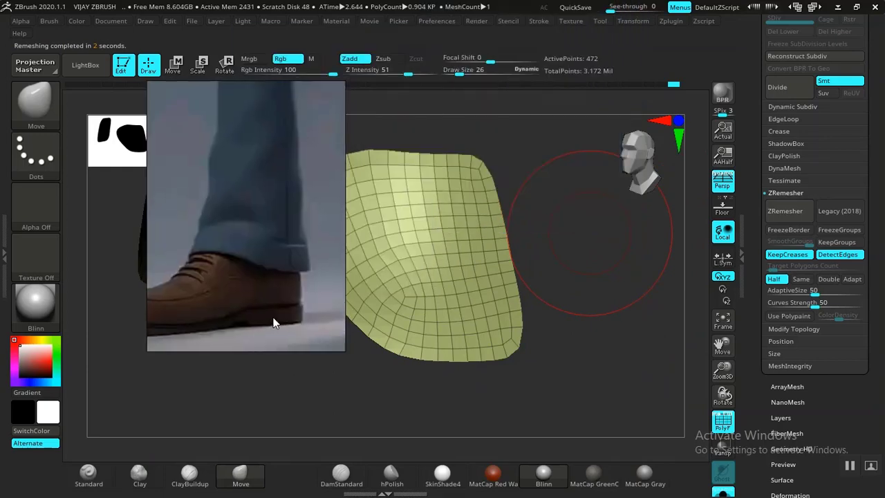
Thicken the pocket patch with Panel Loops, using Thickness 0.0079, Polish 0, Bevel 0 and Elevation 100.
{"action": "left_click_drag", "start_coordinate": [634, 316], "coordinate": [493, 235]}
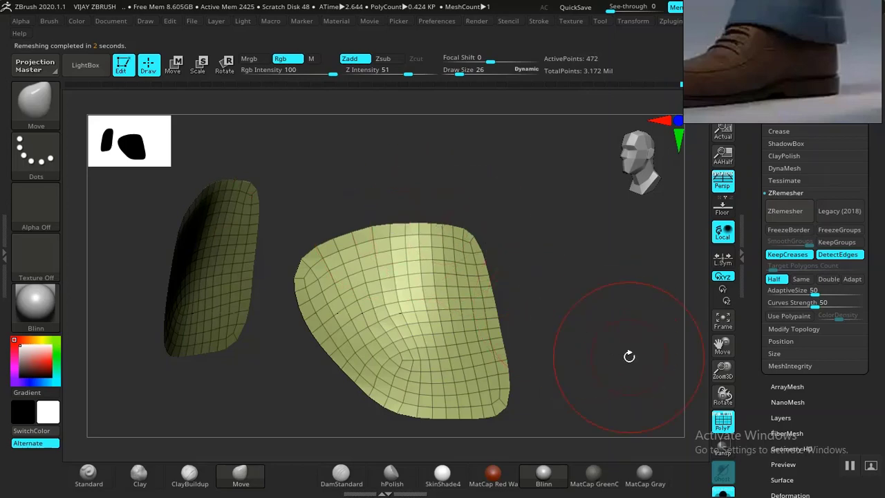
{"action": "left_click_drag", "start_coordinate": [629, 356], "coordinate": [717, 295]}
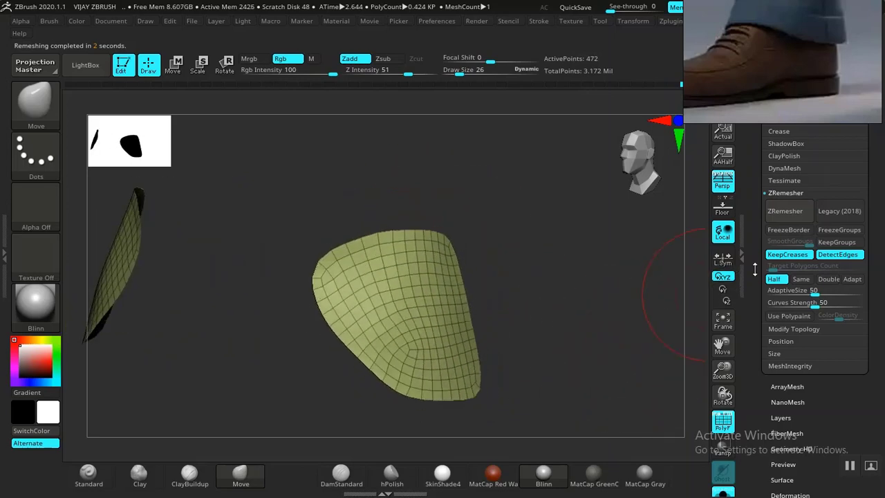
{"action": "left_click_drag", "start_coordinate": [755, 269], "coordinate": [761, 318]}
{"action": "left_click_drag", "start_coordinate": [759, 228], "coordinate": [761, 269]}
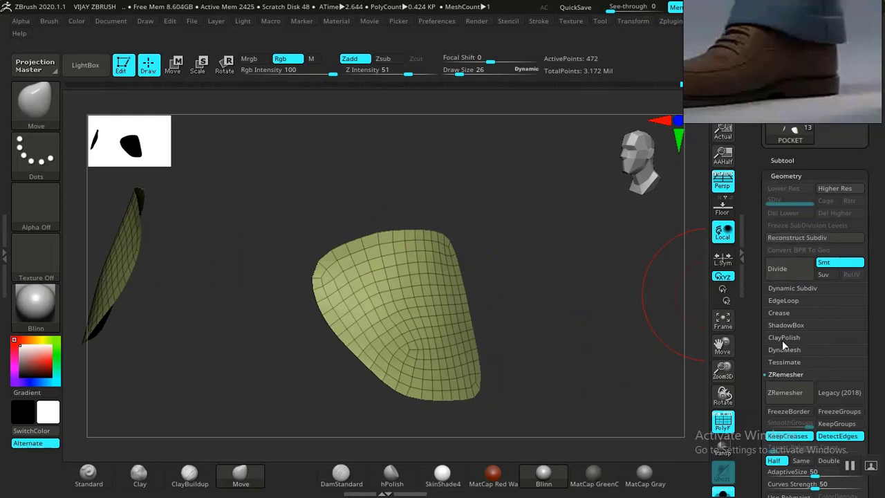
{"action": "left_click", "coordinate": [784, 301]}
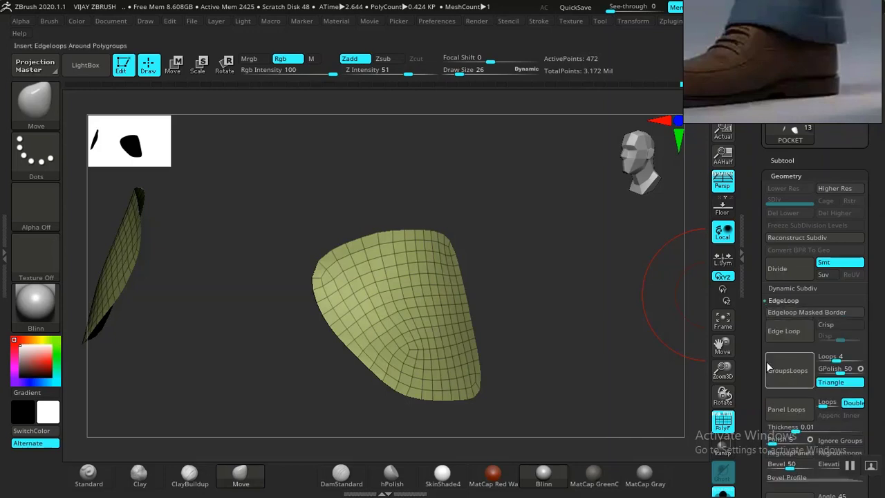
{"action": "scroll", "coordinate": [777, 325], "scroll_direction": "down", "scroll_amount": 3}
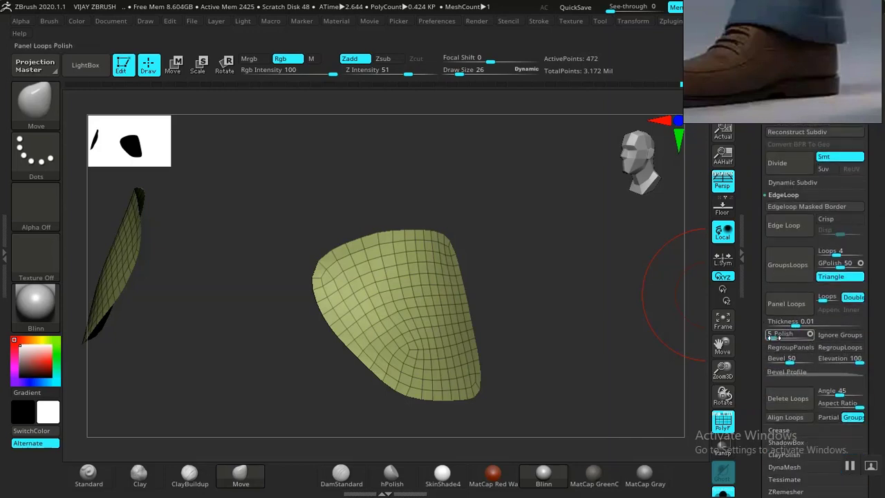
{"action": "left_click_drag", "start_coordinate": [799, 361], "coordinate": [764, 369]}
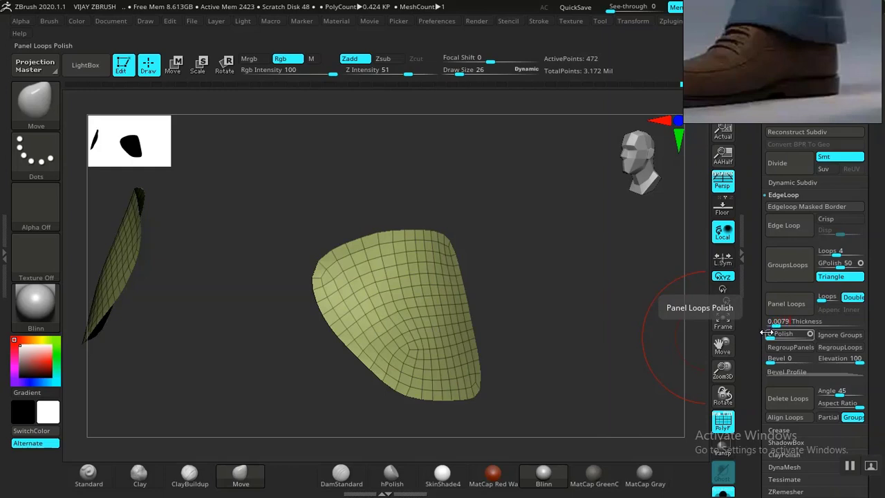
{"action": "left_click_drag", "start_coordinate": [575, 338], "coordinate": [587, 341]}
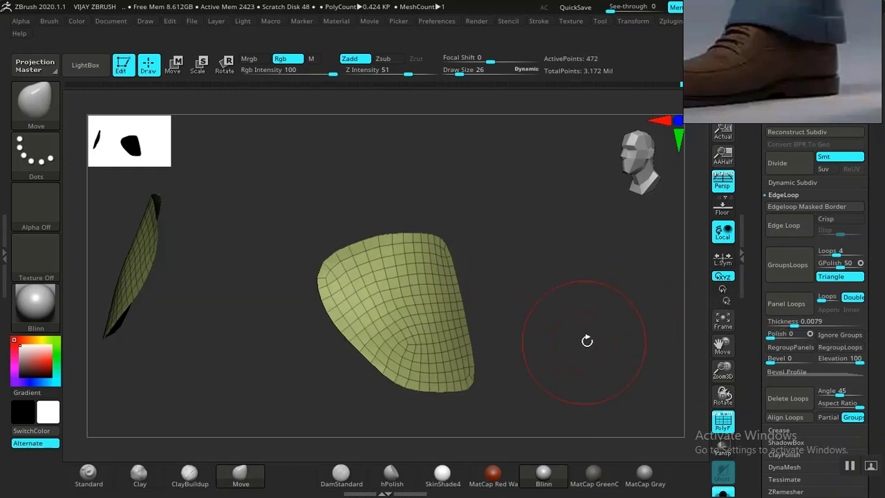
{"action": "left_click", "coordinate": [779, 305]}
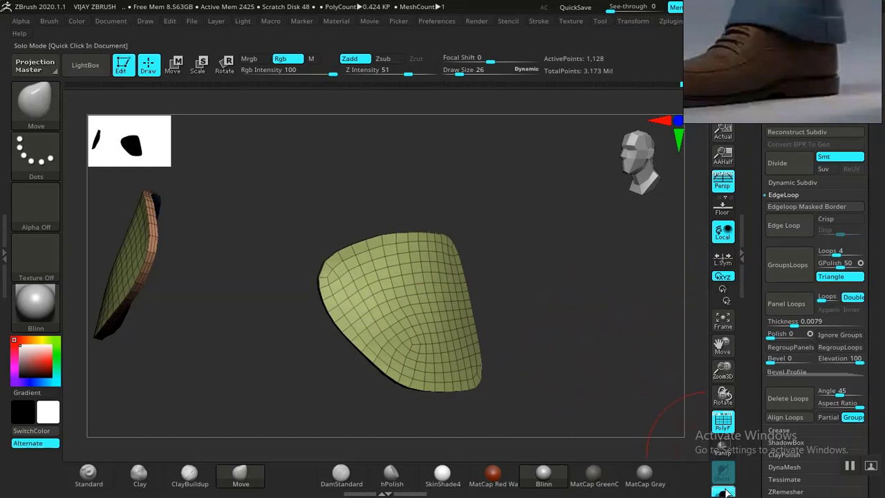
Show the thickened pocket together with the trousers, turn off the polyframe, and check its fit from several sides.
{"action": "left_click_drag", "start_coordinate": [594, 359], "coordinate": [674, 422]}
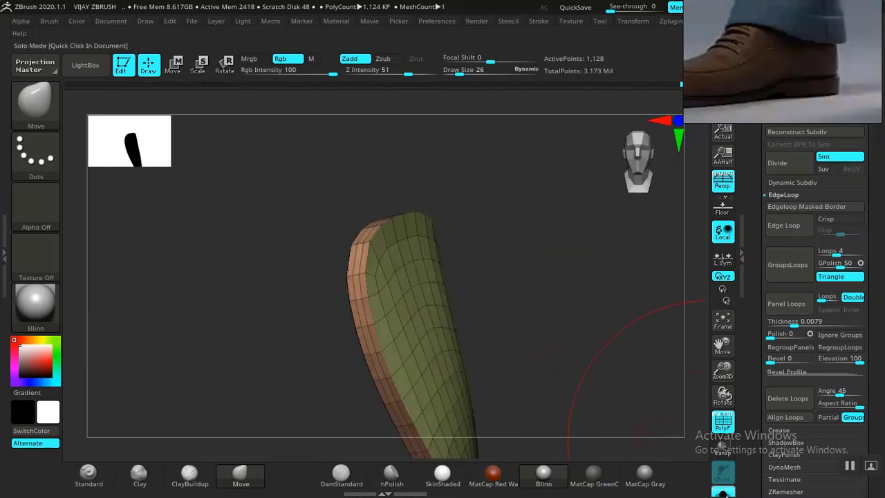
{"action": "left_click", "coordinate": [723, 491]}
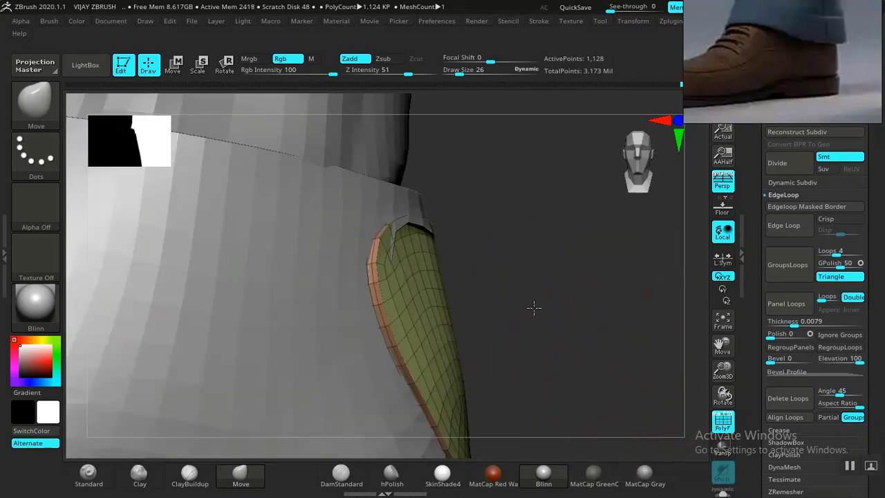
{"action": "left_click_drag", "start_coordinate": [534, 308], "coordinate": [472, 318]}
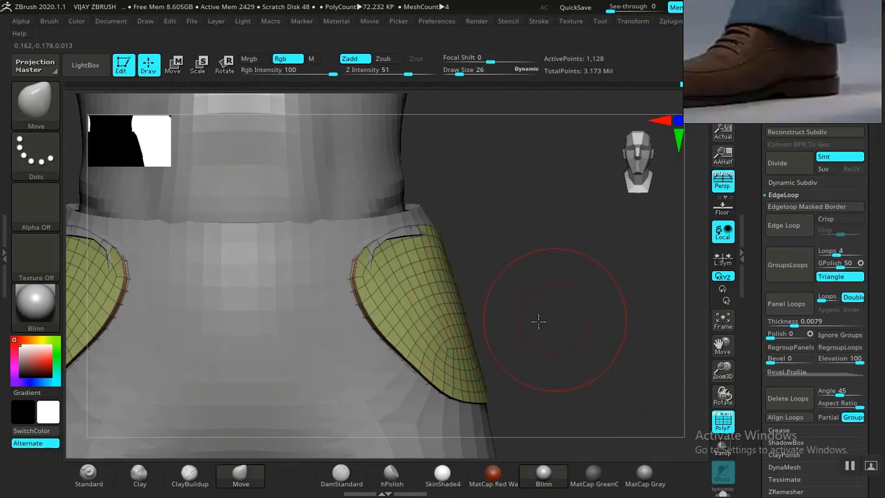
{"action": "left_click_drag", "start_coordinate": [539, 321], "coordinate": [425, 329]}
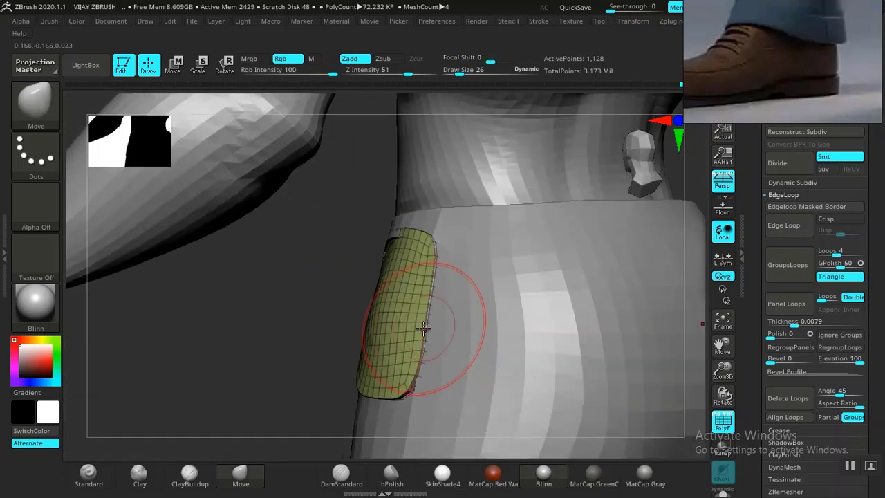
{"action": "key", "text": "shift+f"}
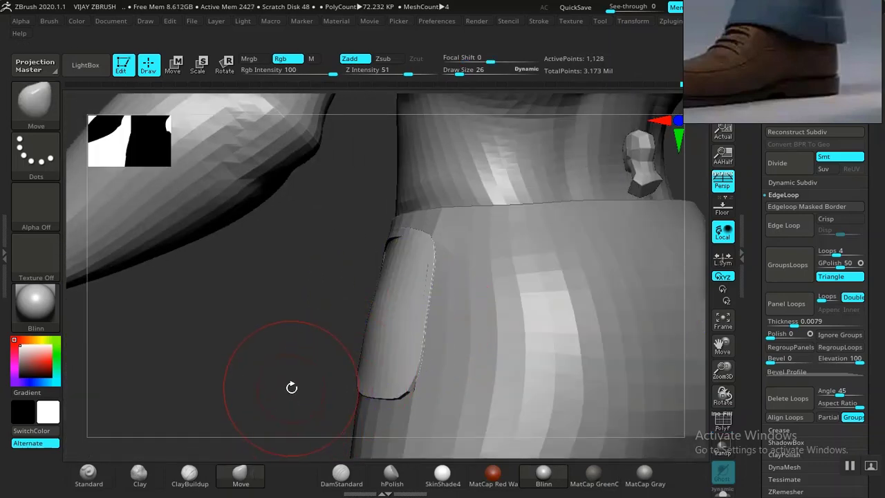
{"action": "mouse_move", "coordinate": [242, 370]}
{"action": "left_mouse_down"}
{"action": "mouse_move", "coordinate": [267, 352]}
{"action": "mouse_move", "coordinate": [414, 325]}
{"action": "left_mouse_up"}
{"action": "key", "text": "ctrl"}
{"action": "mouse_move", "coordinate": [673, 312]}
{"action": "left_mouse_down", "text": "ctrl"}
{"action": "mouse_move", "coordinate": [656, 385]}
{"action": "mouse_move", "coordinate": [615, 430]}
{"action": "left_mouse_up", "text": "ctrl"}
{"action": "key", "text": "ctrl+z"}
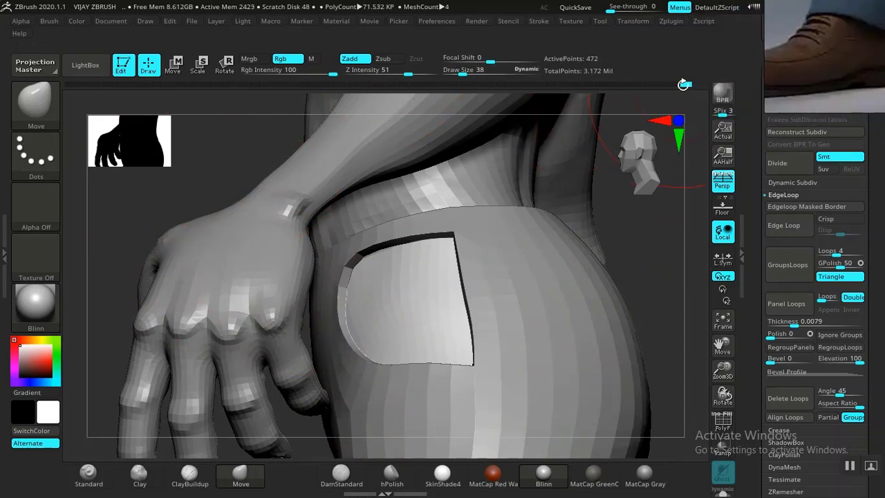
{"action": "left_click_drag", "start_coordinate": [686, 83], "coordinate": [695, 88]}
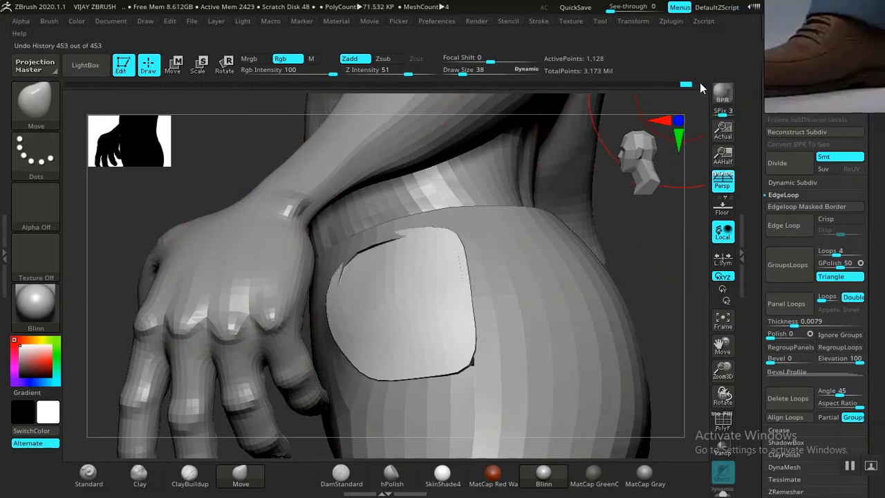
Mask the strip along the pocket's rear edge with the MaskLasso brush.
{"action": "left_click", "coordinate": [44, 118], "text": "ctrl"}
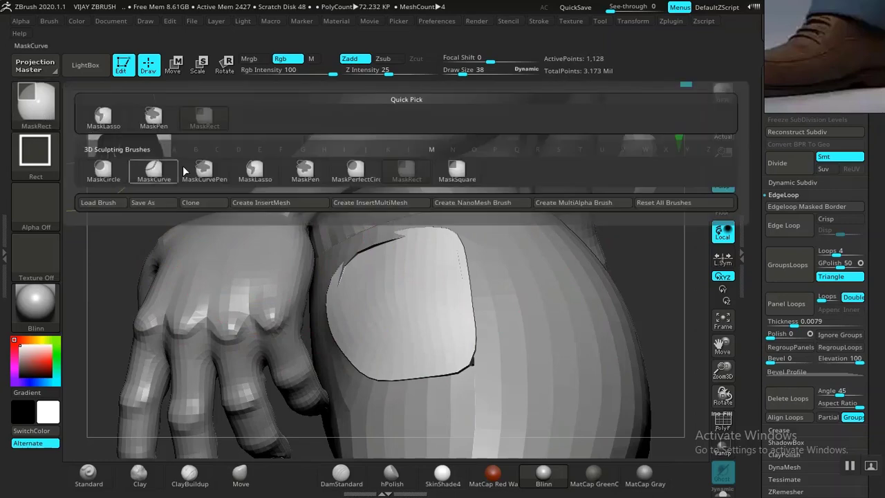
{"action": "left_click", "coordinate": [240, 174], "text": "ctrl"}
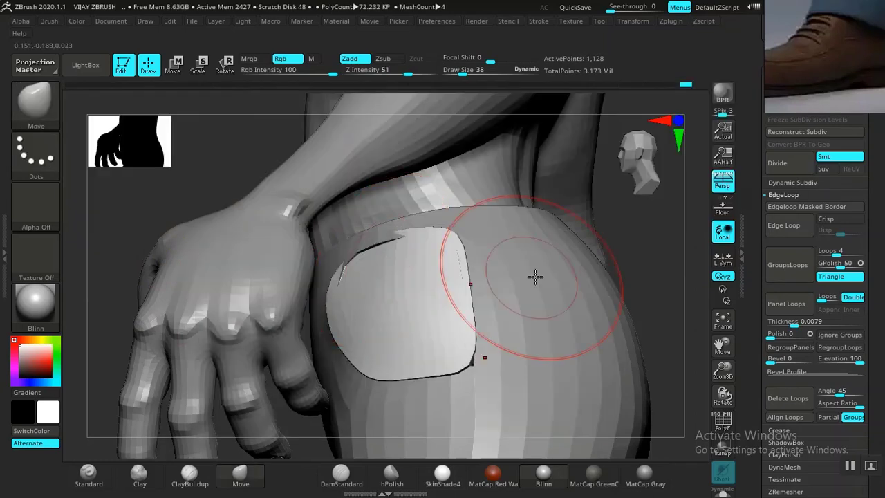
{"action": "mouse_move", "coordinate": [685, 276]}
{"action": "left_mouse_down", "text": "ctrl"}
{"action": "mouse_move", "coordinate": [657, 401]}
{"action": "mouse_move", "coordinate": [504, 423]}
{"action": "mouse_move", "coordinate": [452, 395]}
{"action": "mouse_move", "coordinate": [429, 197]}
{"action": "left_mouse_up", "text": "ctrl"}
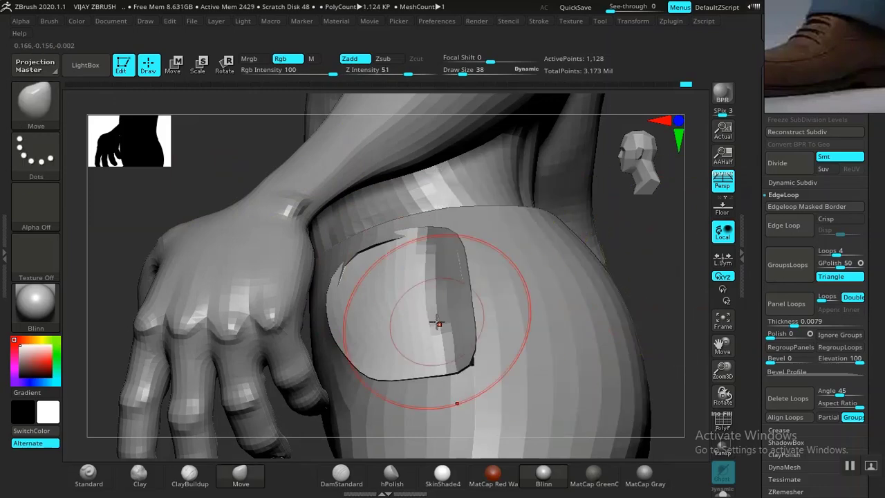
Tuck the unmasked part of the pocket closer into the trousers' opening with the Move brush, checking it from the side.
{"action": "key", "text": "space"}
{"action": "left_click_drag", "start_coordinate": [259, 188], "coordinate": [253, 188]}
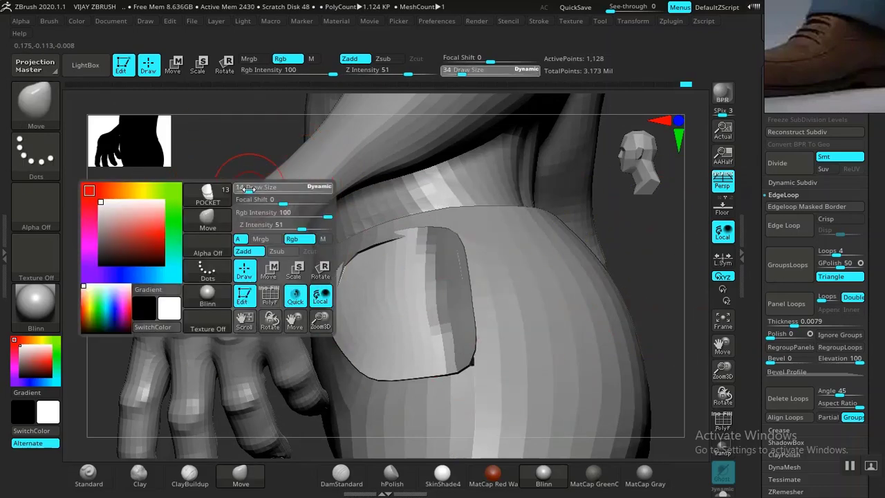
{"action": "mouse_move", "coordinate": [634, 266]}
{"action": "left_mouse_down"}
{"action": "mouse_move", "coordinate": [658, 262]}
{"action": "mouse_move", "coordinate": [476, 316]}
{"action": "left_mouse_up"}
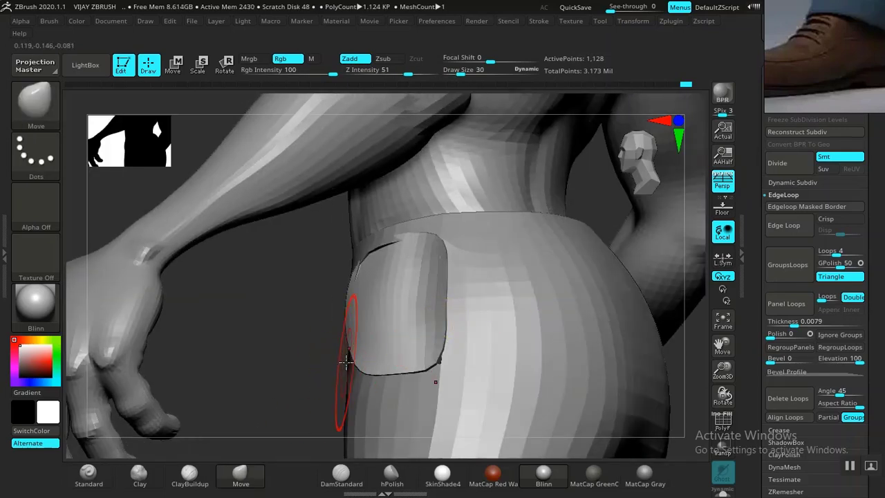
{"action": "mouse_move", "coordinate": [288, 376]}
{"action": "left_mouse_down"}
{"action": "mouse_move", "coordinate": [480, 346]}
{"action": "mouse_move", "coordinate": [574, 291]}
{"action": "mouse_move", "coordinate": [460, 349]}
{"action": "left_mouse_up"}
{"action": "left_click_drag", "start_coordinate": [536, 304], "coordinate": [616, 285]}
{"action": "mouse_move", "coordinate": [373, 321]}
{"action": "left_mouse_down"}
{"action": "mouse_move", "coordinate": [366, 332]}
{"action": "mouse_move", "coordinate": [401, 360]}
{"action": "mouse_move", "coordinate": [452, 362]}
{"action": "left_mouse_up"}
{"action": "left_click_drag", "start_coordinate": [388, 368], "coordinate": [387, 362]}
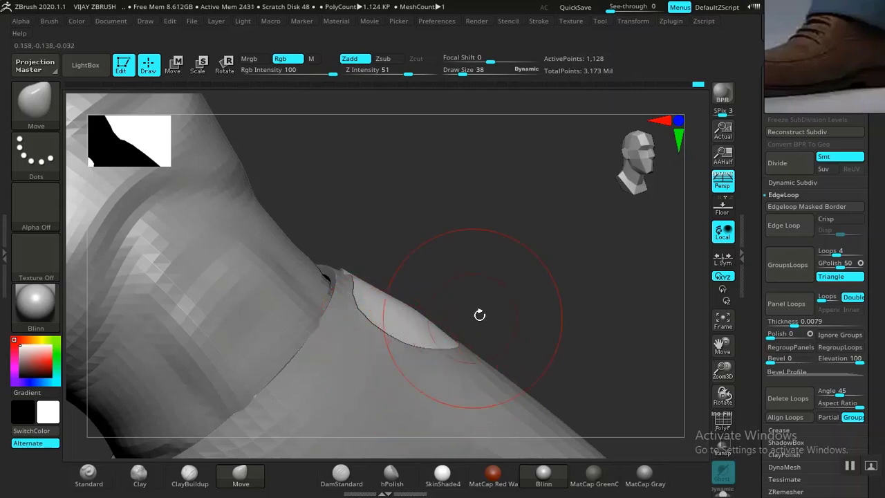
Undo the last Move strokes on the pocket and clear its mask.
{"action": "left_click_drag", "start_coordinate": [480, 316], "coordinate": [387, 265]}
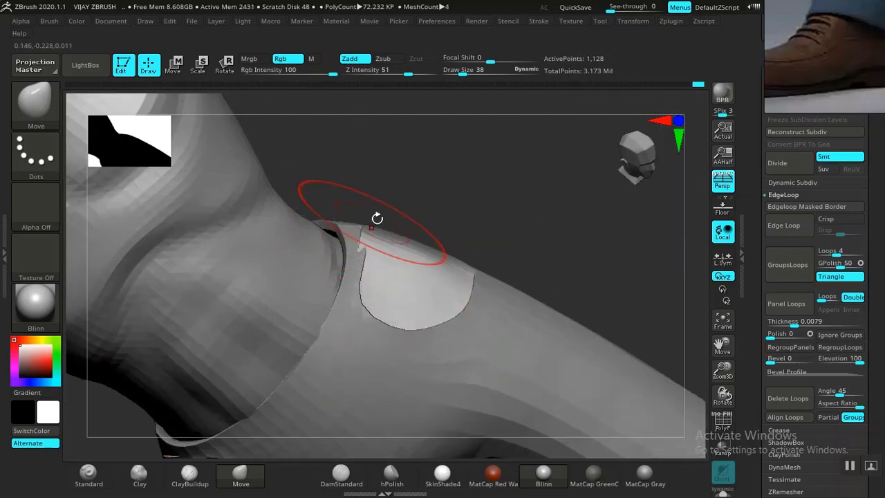
{"action": "left_click_drag", "start_coordinate": [377, 218], "coordinate": [353, 239]}
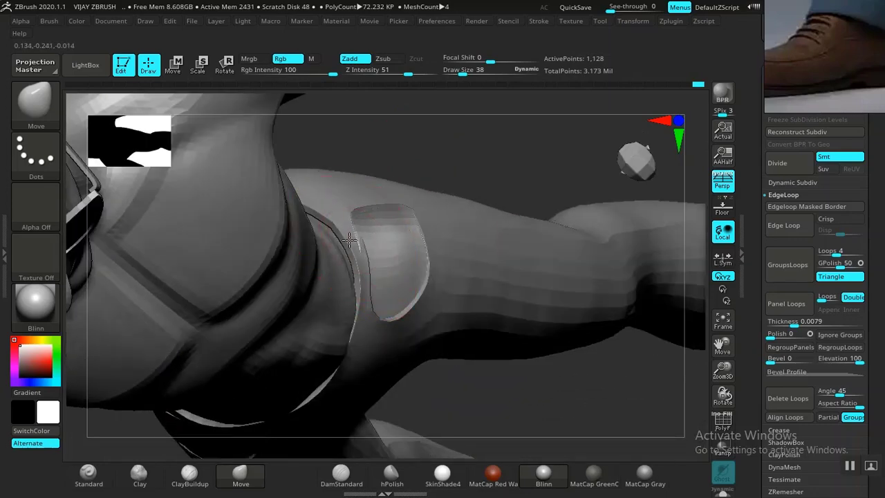
{"action": "key", "text": "ctrl+z"}
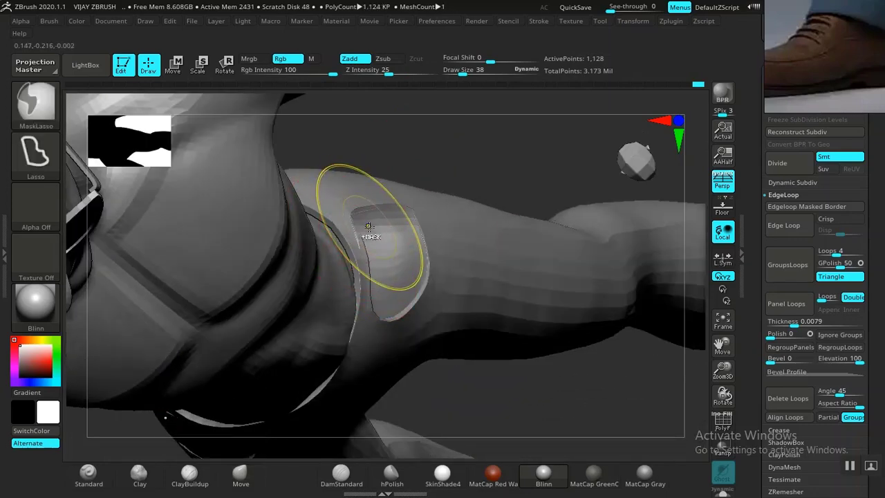
{"action": "key", "text": "ctrl+z"}
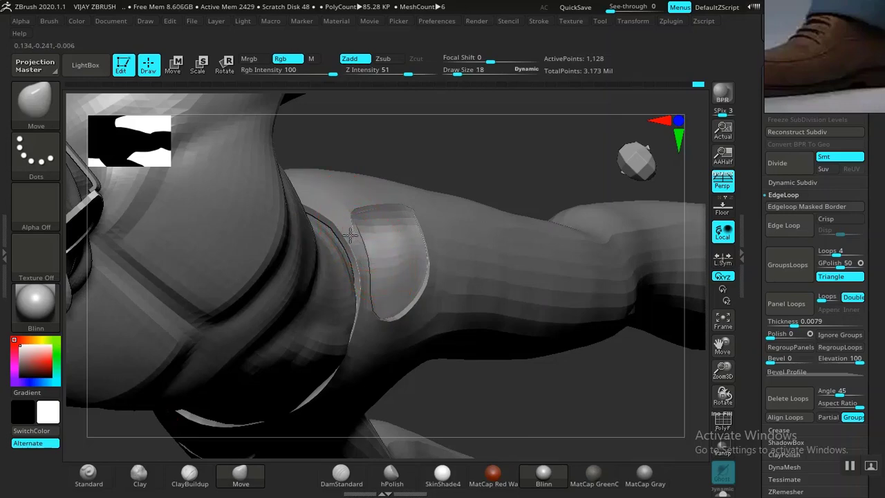
{"action": "right_click_drag", "start_coordinate": [480, 212], "coordinate": [479, 239], "text": "ctrl"}
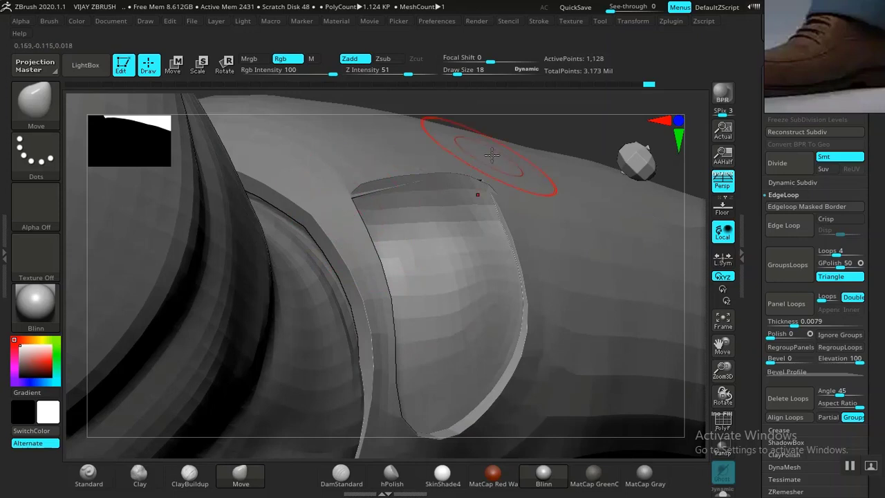
{"action": "left_click_drag", "start_coordinate": [534, 130], "coordinate": [546, 137], "text": "ctrl"}
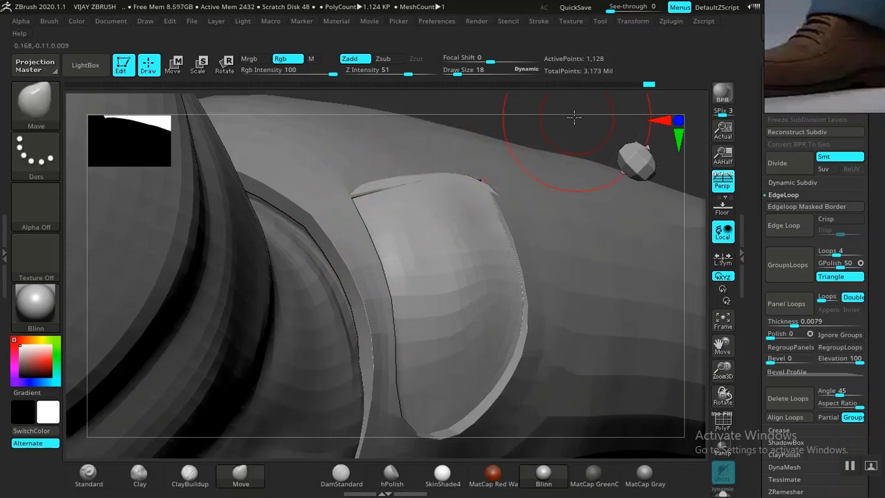
Pull the pocket's rear edge and corners flush with the trousers' opening using the Move brush at Draw Sizes 18 and 8.
{"action": "mouse_move", "coordinate": [573, 118]}
{"action": "left_mouse_down"}
{"action": "mouse_move", "coordinate": [556, 165]}
{"action": "mouse_move", "coordinate": [523, 159]}
{"action": "mouse_move", "coordinate": [538, 166]}
{"action": "left_mouse_up"}
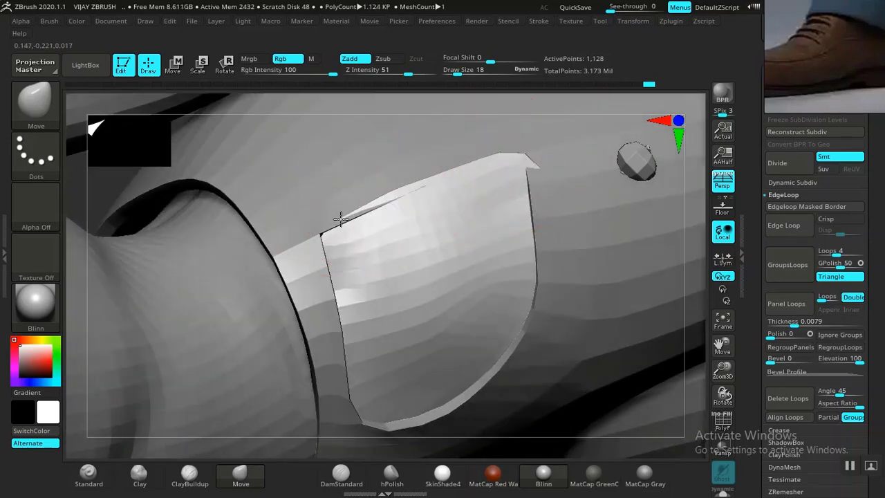
{"action": "mouse_move", "coordinate": [398, 194]}
{"action": "left_mouse_down"}
{"action": "mouse_move", "coordinate": [415, 182]}
{"action": "mouse_move", "coordinate": [440, 190]}
{"action": "left_mouse_up"}
{"action": "left_click_drag", "start_coordinate": [510, 160], "coordinate": [531, 165]}
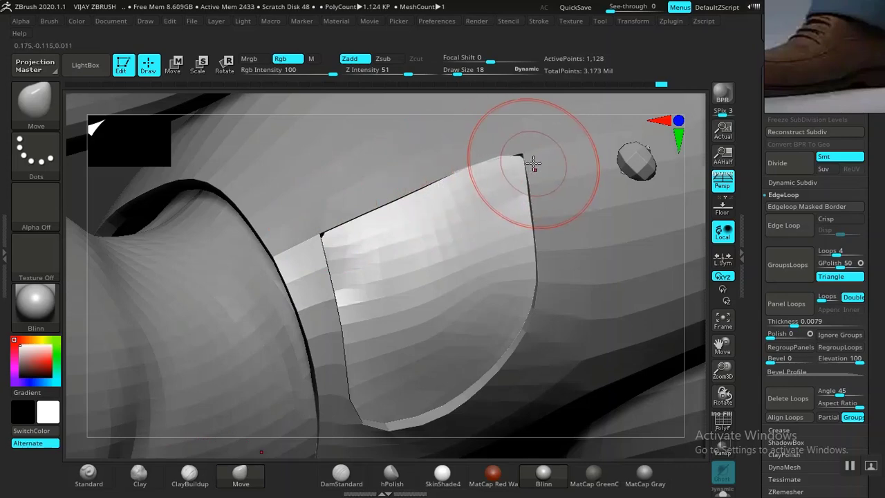
{"action": "key", "text": "["}
{"action": "key", "text": "["}
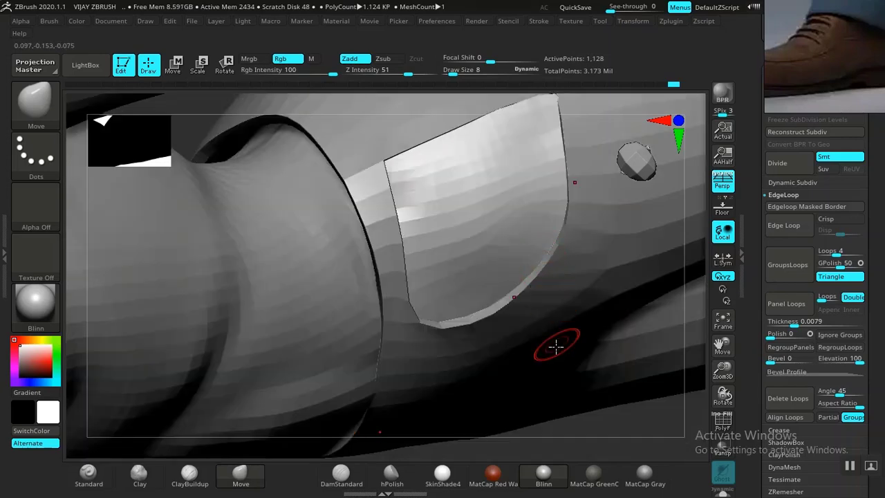
Inspect both pockets' fit in the trousers from the front and side, and subdivide the pocket mesh once.
{"action": "left_click_drag", "start_coordinate": [597, 425], "coordinate": [565, 306]}
{"action": "key", "text": "f"}
{"action": "left_click_drag", "start_coordinate": [555, 201], "coordinate": [553, 215], "text": "shift"}
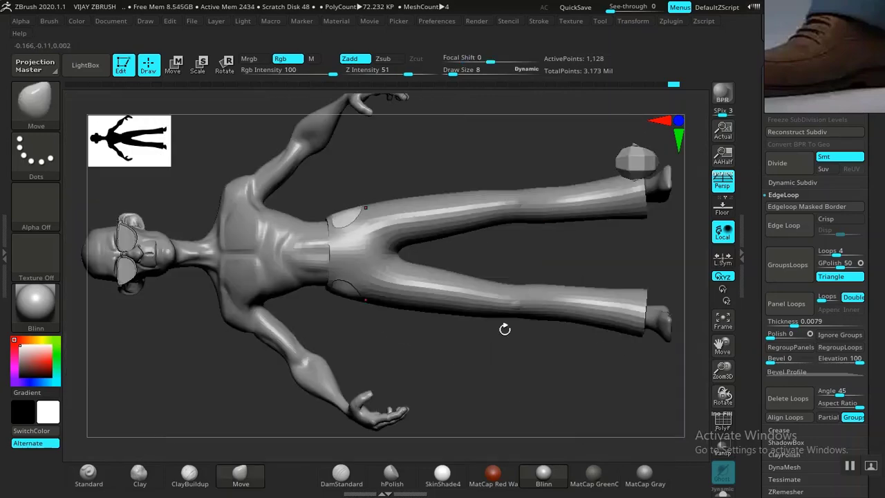
{"action": "left_click_drag", "start_coordinate": [505, 329], "coordinate": [479, 339]}
{"action": "left_click_drag", "start_coordinate": [523, 297], "coordinate": [550, 360]}
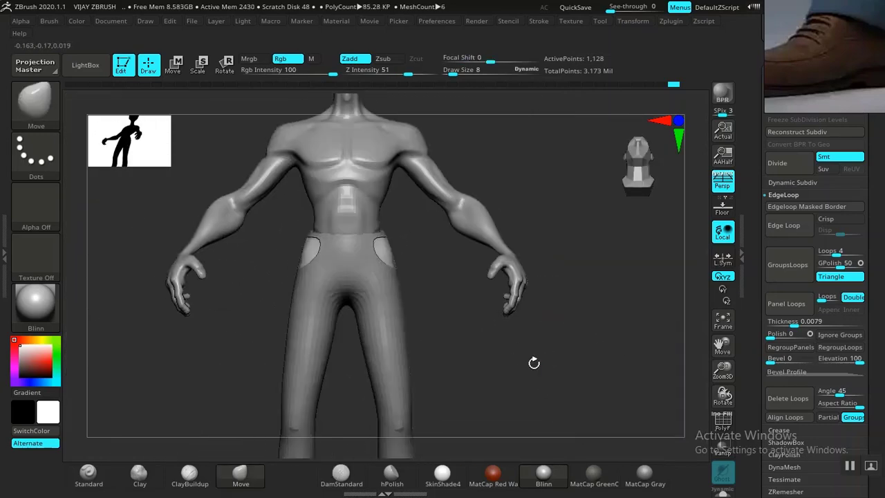
{"action": "left_click_drag", "start_coordinate": [533, 362], "coordinate": [567, 274], "text": "alt"}
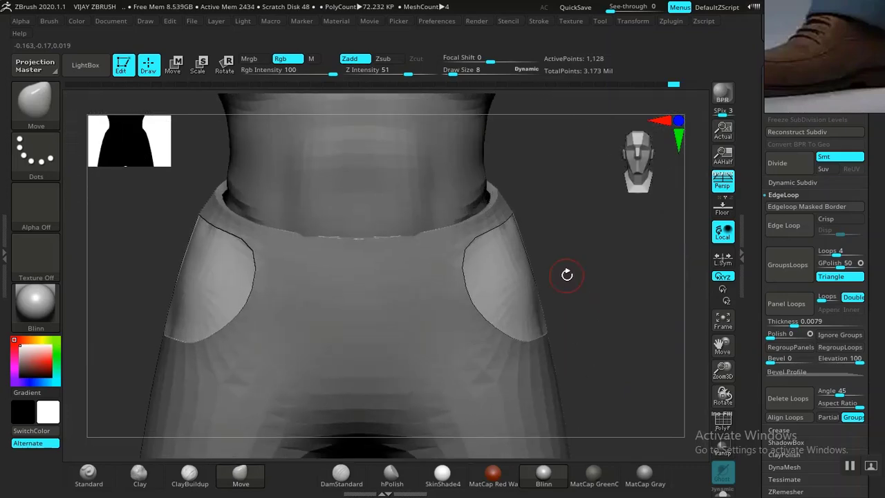
{"action": "left_click_drag", "start_coordinate": [567, 358], "coordinate": [590, 283], "text": "alt"}
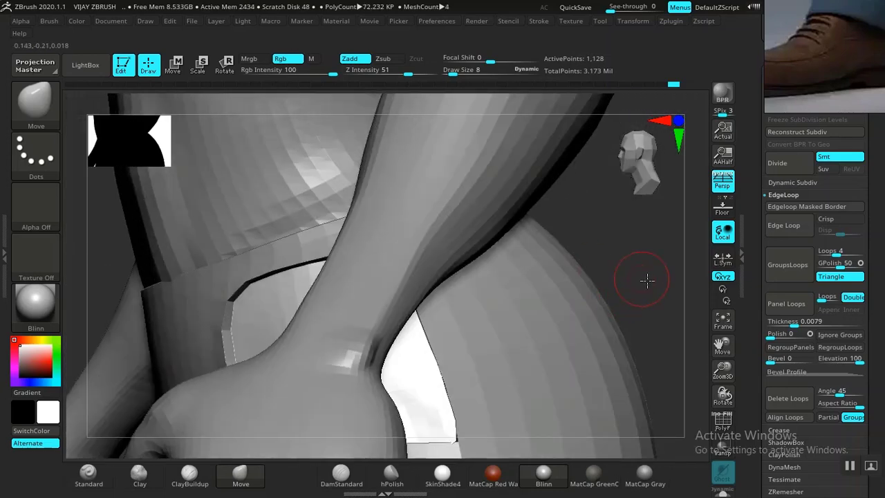
{"action": "left_click_drag", "start_coordinate": [646, 279], "coordinate": [523, 249]}
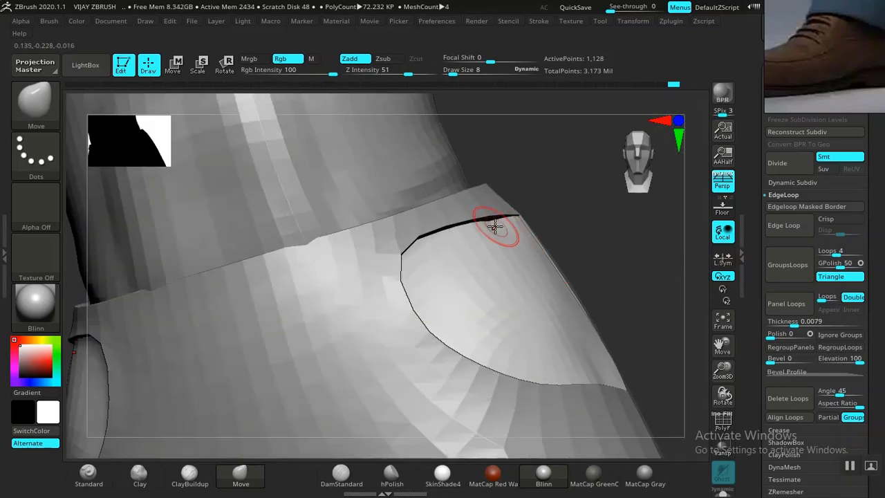
{"action": "mouse_move", "coordinate": [643, 260]}
{"action": "left_mouse_down", "text": "alt"}
{"action": "mouse_move", "coordinate": [590, 214]}
{"action": "mouse_move", "coordinate": [580, 252]}
{"action": "mouse_move", "coordinate": [599, 262]}
{"action": "mouse_move", "coordinate": [618, 309]}
{"action": "mouse_move", "coordinate": [566, 321]}
{"action": "mouse_move", "coordinate": [613, 347]}
{"action": "mouse_move", "coordinate": [523, 357]}
{"action": "mouse_move", "coordinate": [537, 358]}
{"action": "mouse_move", "coordinate": [510, 409]}
{"action": "left_mouse_up", "text": "alt"}
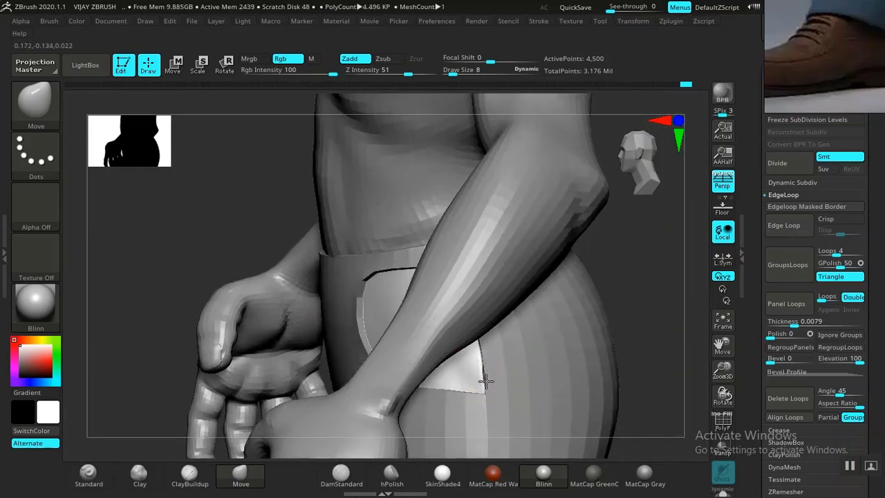
Select the trousers and subdivide them once to SDiv 2.
{"action": "left_click_drag", "start_coordinate": [642, 302], "coordinate": [625, 290]}
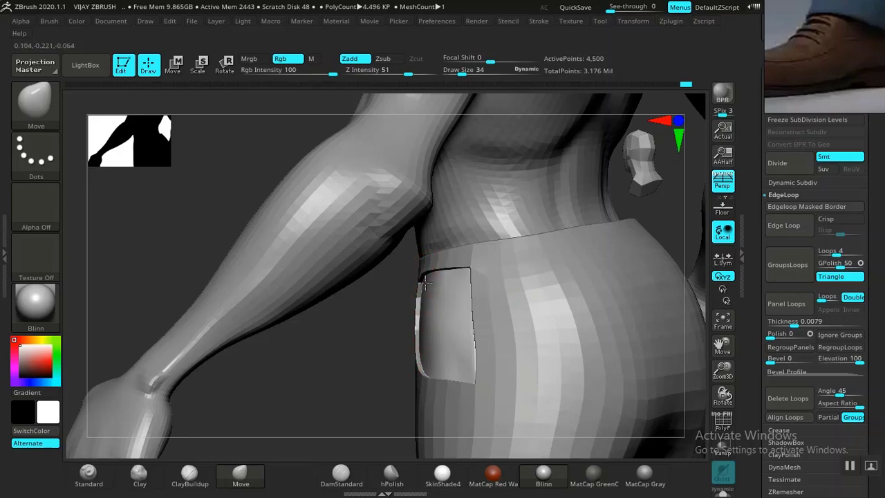
{"action": "left_click_drag", "start_coordinate": [425, 378], "coordinate": [437, 373], "text": "shift"}
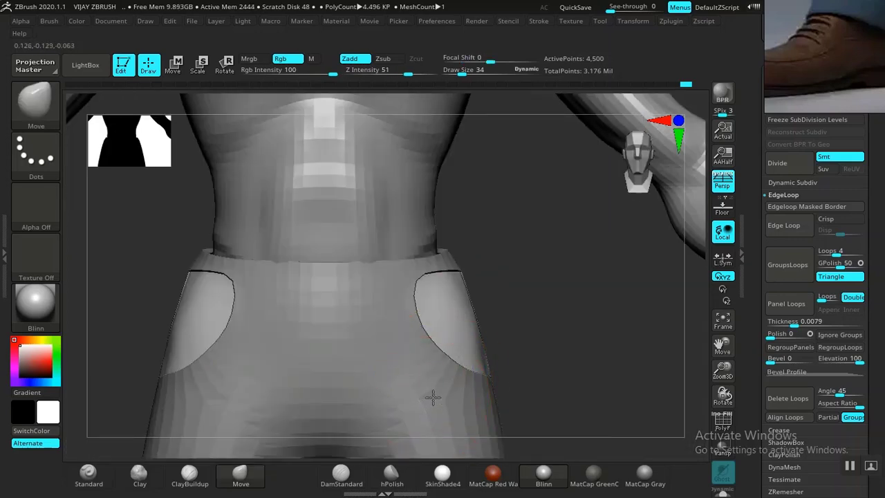
{"action": "left_click", "coordinate": [433, 397], "text": "alt"}
{"action": "left_click_drag", "start_coordinate": [537, 346], "coordinate": [532, 314], "text": "alt"}
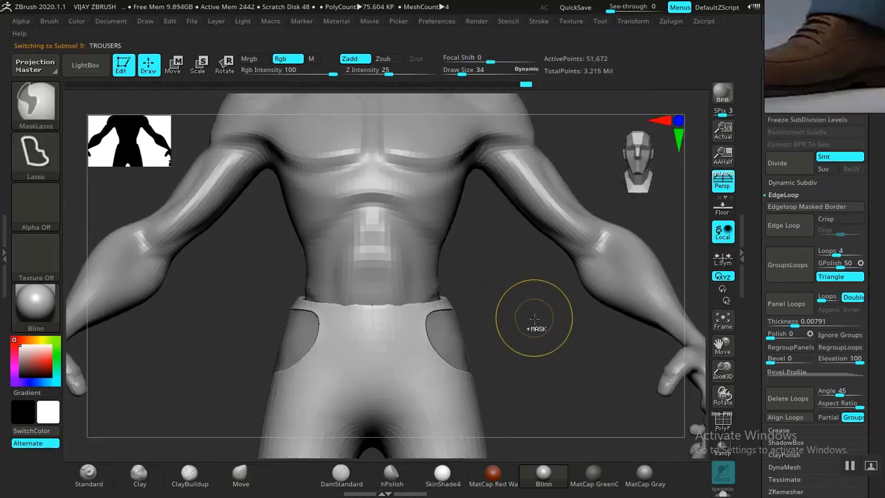
{"action": "mouse_move", "coordinate": [542, 379]}
{"action": "left_mouse_down", "text": "alt"}
{"action": "mouse_move", "coordinate": [508, 395]}
{"action": "mouse_move", "coordinate": [488, 297]}
{"action": "left_mouse_up", "text": "alt"}
{"action": "mouse_move", "coordinate": [506, 336]}
{"action": "left_mouse_down", "text": "alt"}
{"action": "mouse_move", "coordinate": [494, 314]}
{"action": "mouse_move", "coordinate": [512, 385]}
{"action": "mouse_move", "coordinate": [573, 350]}
{"action": "mouse_move", "coordinate": [551, 340]}
{"action": "mouse_move", "coordinate": [567, 346]}
{"action": "mouse_move", "coordinate": [486, 351]}
{"action": "left_mouse_up", "text": "alt"}
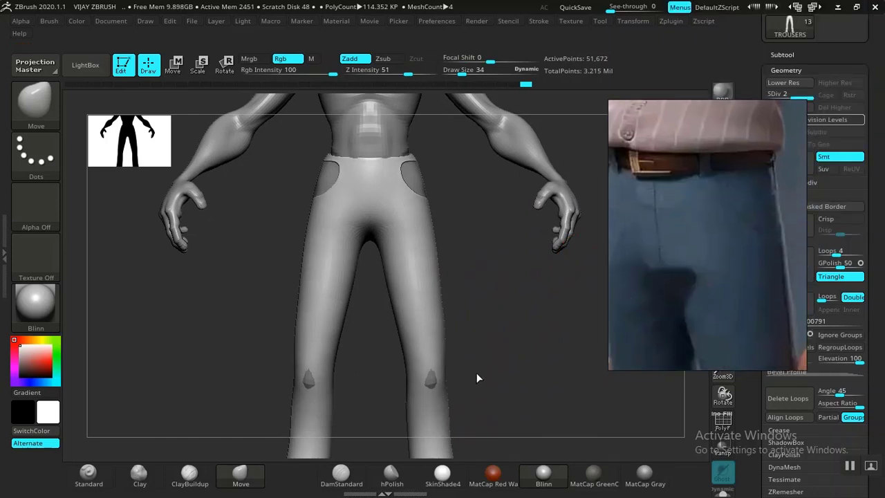
Select the pocket and try to adjust its front edge against the smoothed opening with the Move brush at Draw Size 42.
{"action": "left_click_drag", "start_coordinate": [477, 378], "coordinate": [300, 335]}
{"action": "mouse_move", "coordinate": [254, 360]}
{"action": "left_mouse_down"}
{"action": "mouse_move", "coordinate": [259, 375]}
{"action": "mouse_move", "coordinate": [247, 346]}
{"action": "mouse_move", "coordinate": [266, 439]}
{"action": "mouse_move", "coordinate": [303, 271]}
{"action": "mouse_move", "coordinate": [260, 260]}
{"action": "left_mouse_up"}
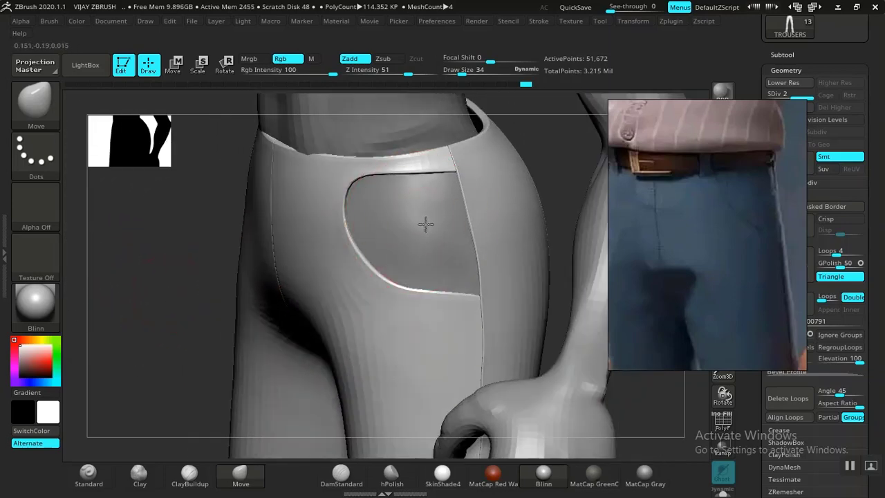
{"action": "left_click", "coordinate": [405, 242], "text": "alt"}
{"action": "left_click_drag", "start_coordinate": [239, 311], "coordinate": [326, 247]}
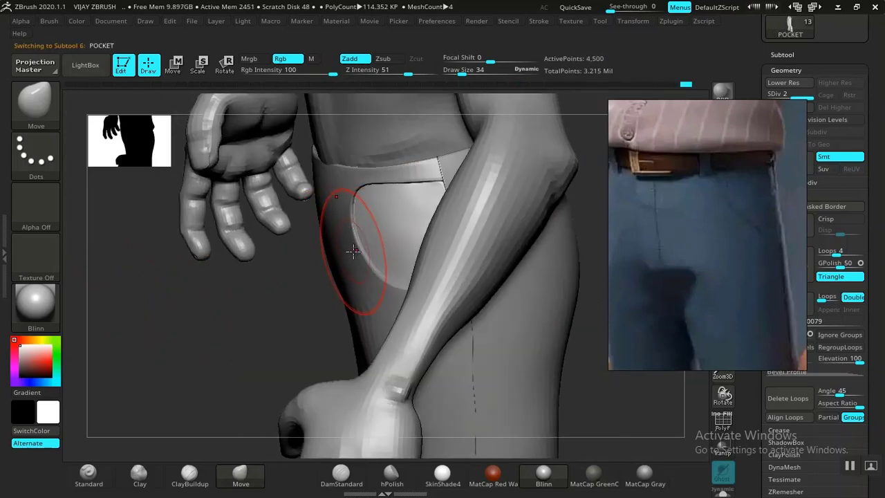
{"action": "mouse_move", "coordinate": [350, 262]}
{"action": "left_mouse_down"}
{"action": "mouse_move", "coordinate": [282, 332]}
{"action": "mouse_move", "coordinate": [332, 300]}
{"action": "left_mouse_up"}
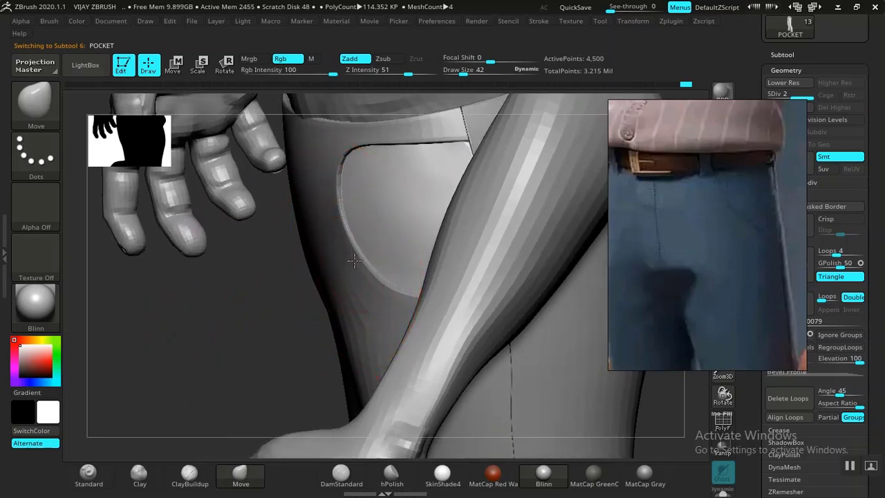
{"action": "left_click_drag", "start_coordinate": [353, 193], "coordinate": [343, 192]}
{"action": "key", "text": "ctrl+z"}
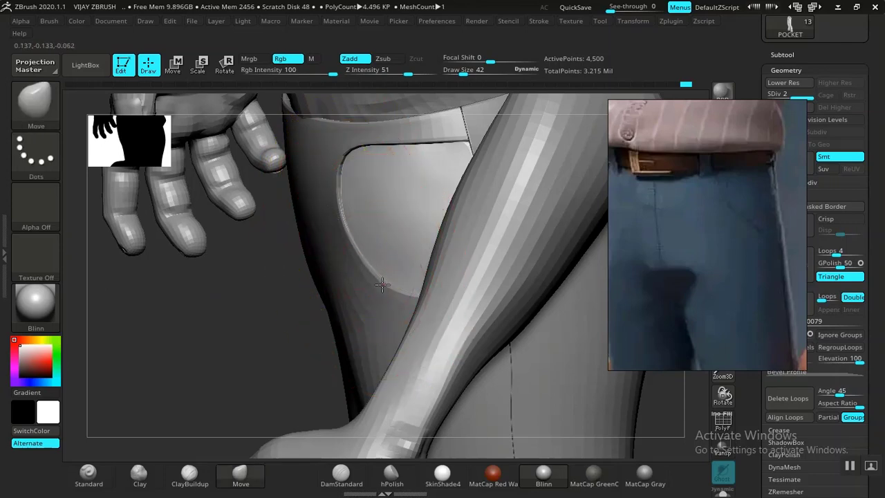
Check the pocket from the front and save the project as VIJAY ZBRUSH.ZPR, replacing the existing file.
{"action": "left_click_drag", "start_coordinate": [292, 336], "coordinate": [346, 309]}
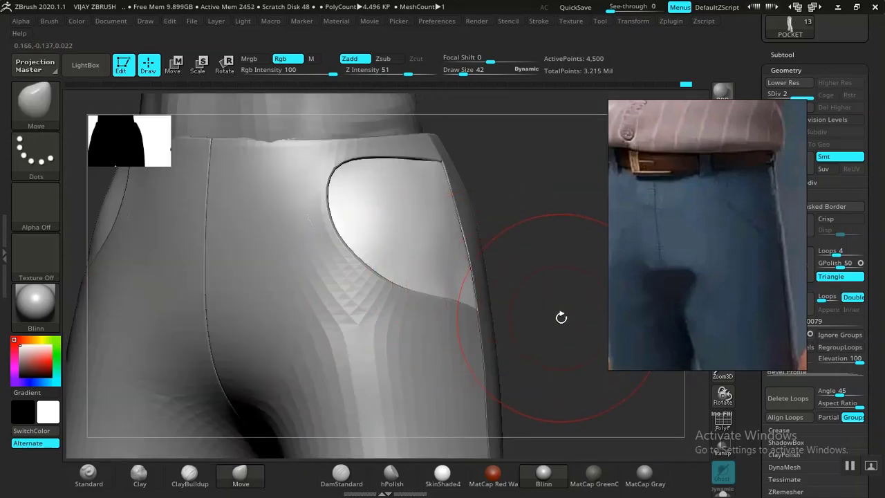
{"action": "left_click_drag", "start_coordinate": [489, 253], "coordinate": [452, 282], "text": "alt"}
{"action": "key", "text": "f"}
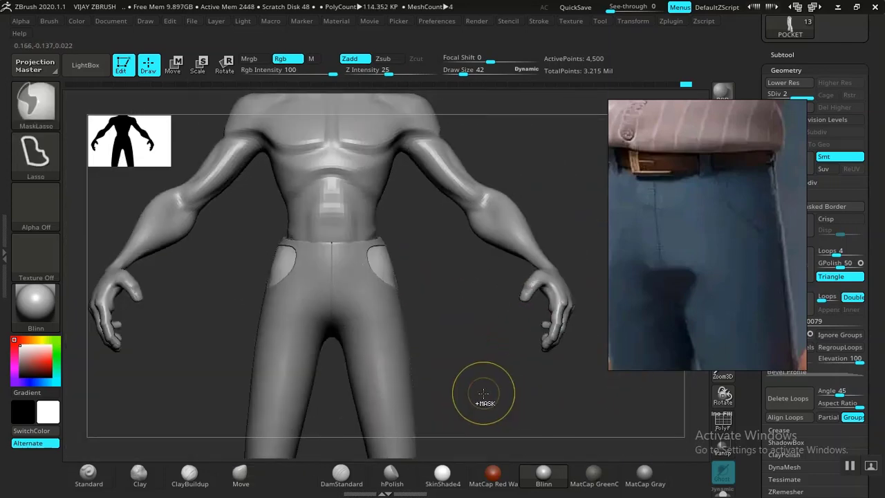
{"action": "key", "text": "ctrl+s"}
{"action": "left_click", "coordinate": [461, 400]}
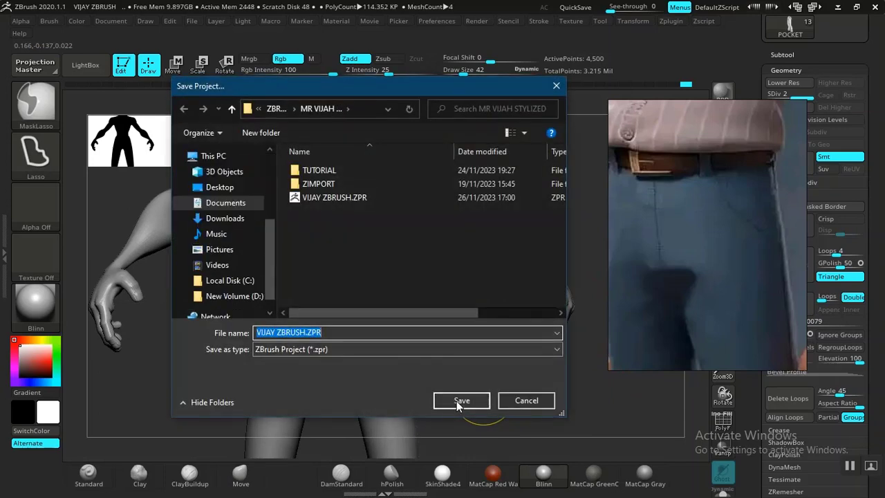
{"action": "left_click", "coordinate": [479, 249]}
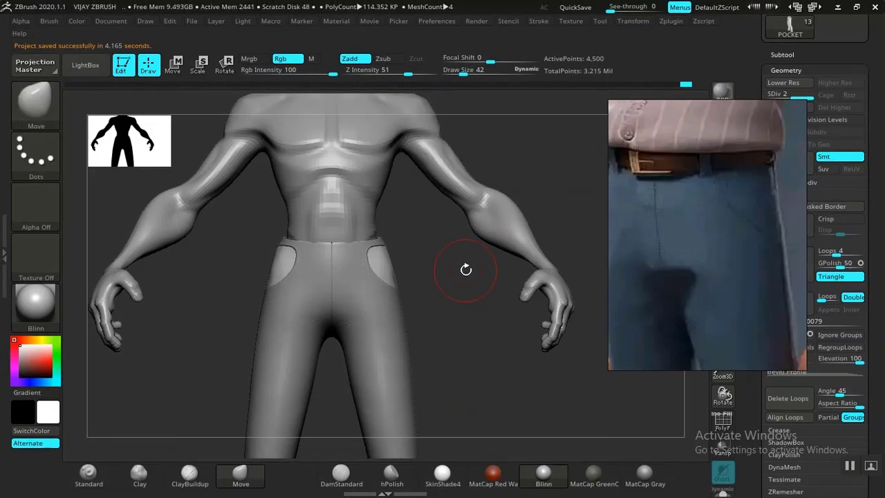
Select the trousers, set them to their lowest subdivision level, and delete the higher level.
{"action": "left_click_drag", "start_coordinate": [456, 312], "coordinate": [476, 344]}
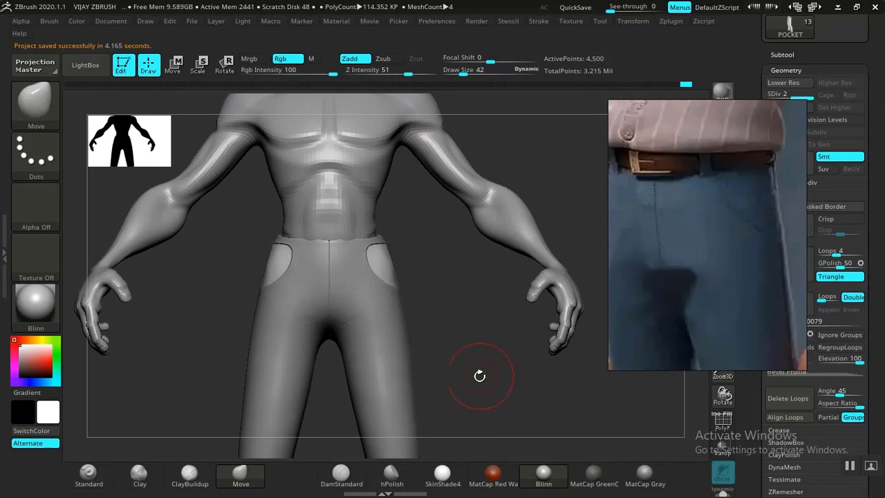
{"action": "left_click_drag", "start_coordinate": [480, 377], "coordinate": [489, 353], "text": "alt"}
{"action": "left_click_drag", "start_coordinate": [407, 398], "coordinate": [377, 349]}
{"action": "left_click_drag", "start_coordinate": [272, 362], "coordinate": [200, 375], "text": "alt"}
{"action": "left_click_drag", "start_coordinate": [501, 302], "coordinate": [470, 339]}
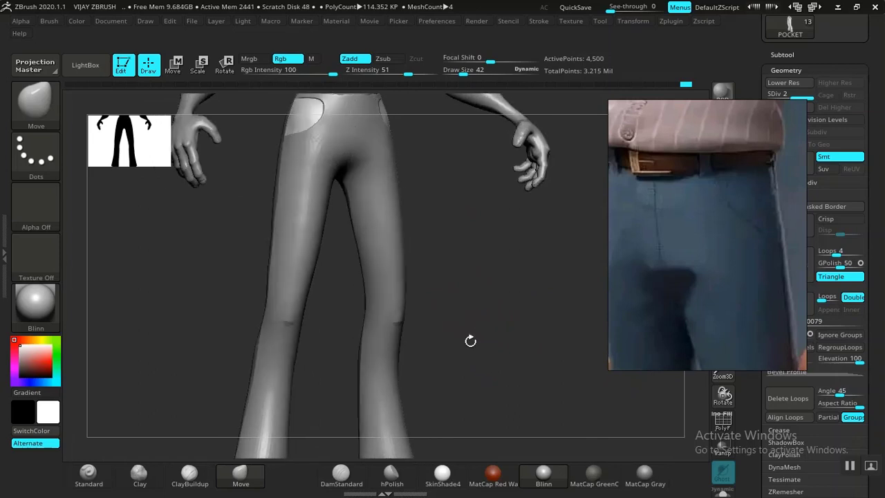
{"action": "left_click", "coordinate": [387, 387], "text": "alt"}
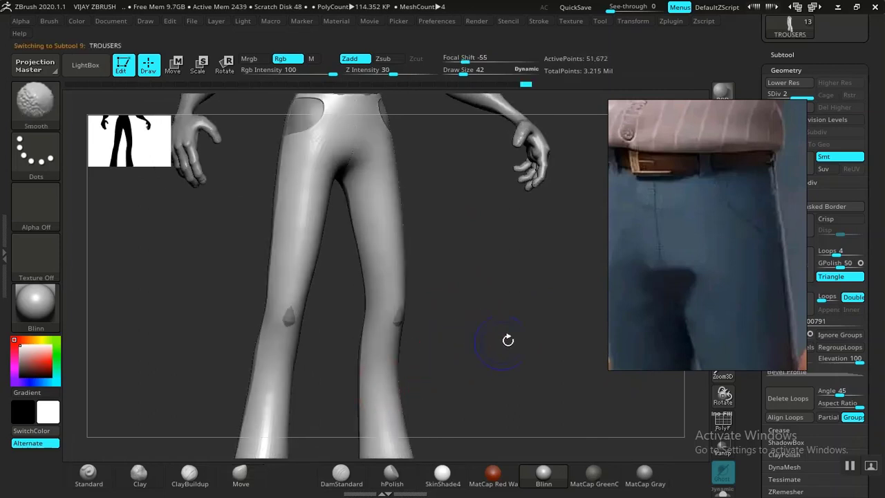
{"action": "left_click_drag", "start_coordinate": [699, 263], "coordinate": [622, 273]}
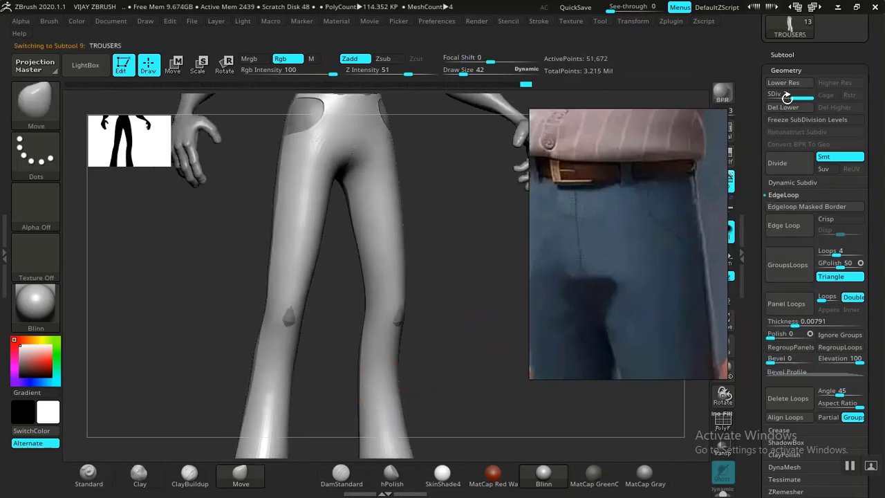
{"action": "left_click", "coordinate": [787, 98]}
{"action": "left_click", "coordinate": [830, 109]}
Select the POCKET subtool and set it to its lowest subdivision level.
{"action": "left_click_drag", "start_coordinate": [467, 245], "coordinate": [475, 372], "text": "alt"}
{"action": "left_click", "coordinate": [322, 247], "text": "alt"}
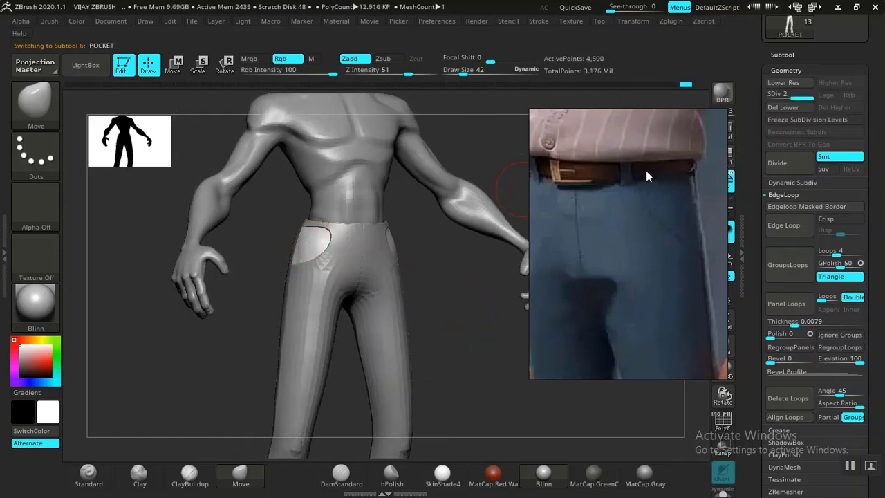
{"action": "left_click", "coordinate": [771, 98]}
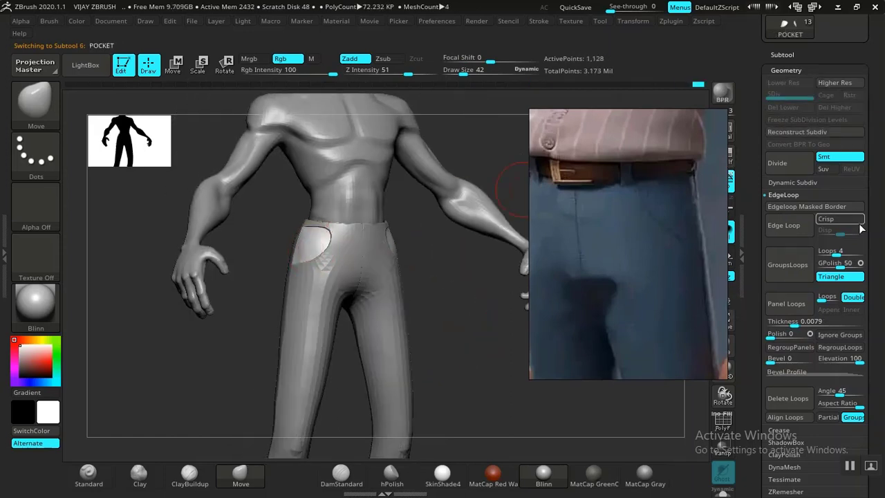
{"action": "left_click_drag", "start_coordinate": [484, 374], "coordinate": [399, 360]}
{"action": "left_click_drag", "start_coordinate": [517, 413], "coordinate": [529, 306], "text": "alt"}
Move the POCKET subtool directly above TROUSERS in the subtool order and merge it down into the trousers.
{"action": "left_click", "coordinate": [788, 56]}
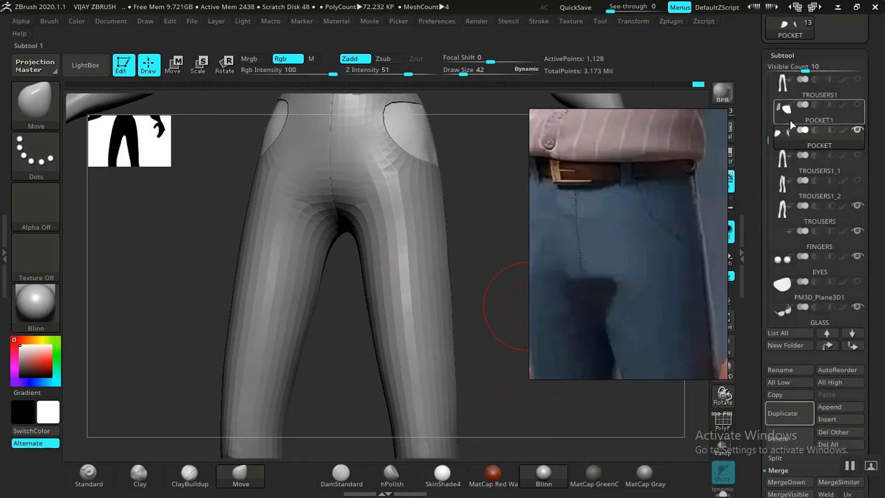
{"action": "left_click_drag", "start_coordinate": [820, 142], "coordinate": [829, 200]}
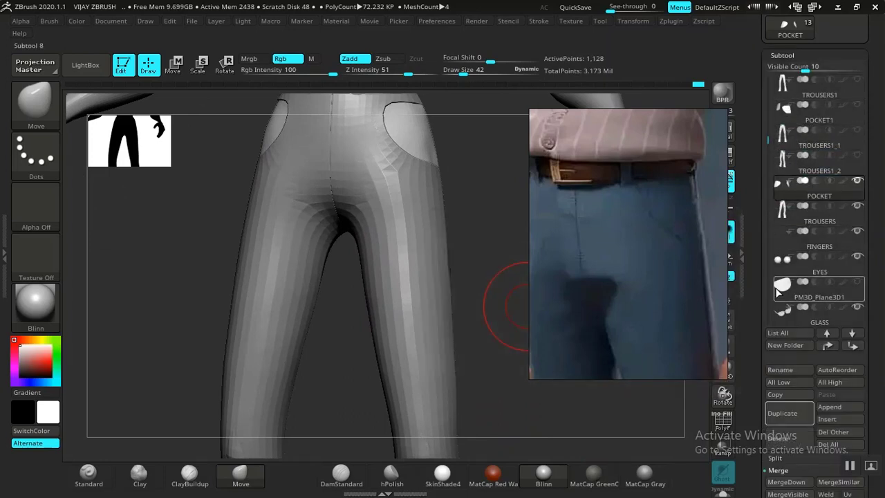
{"action": "scroll", "coordinate": [767, 391], "scroll_direction": "down", "scroll_amount": 5}
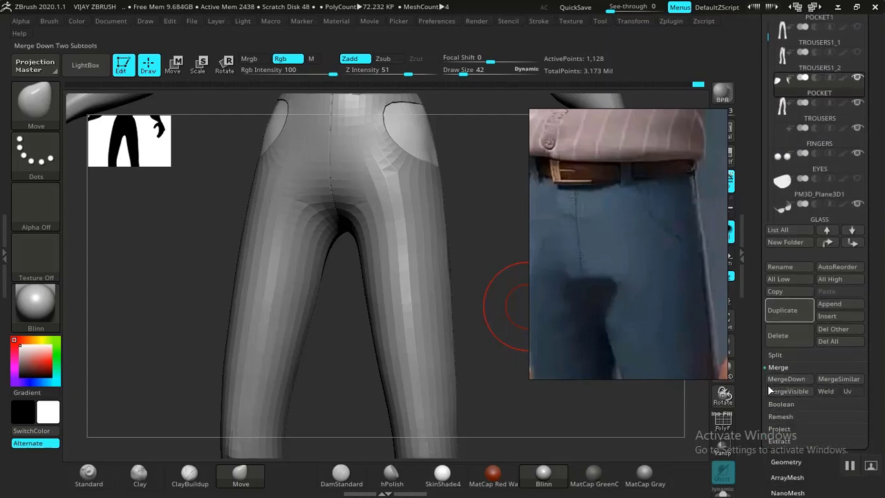
{"action": "left_click", "coordinate": [785, 379]}
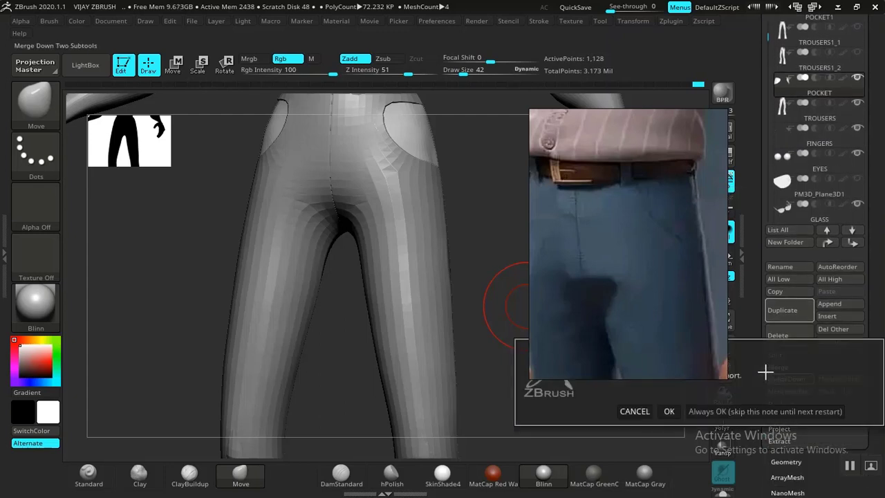
{"action": "left_click", "coordinate": [670, 411]}
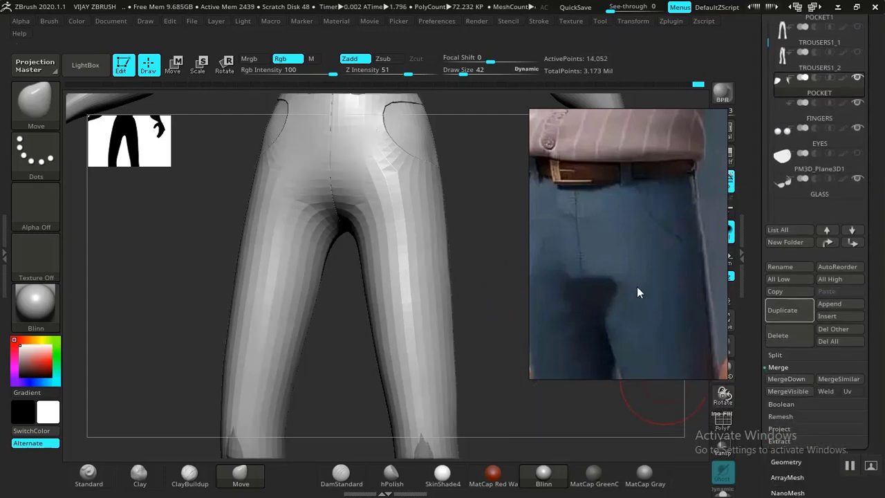
Pull the merged trousers over the body showing through at the knees with the Move brush at Draw Size 66.
{"action": "left_click_drag", "start_coordinate": [490, 287], "coordinate": [445, 325]}
{"action": "key", "text": "shift+f"}
{"action": "key", "text": "shift+f"}
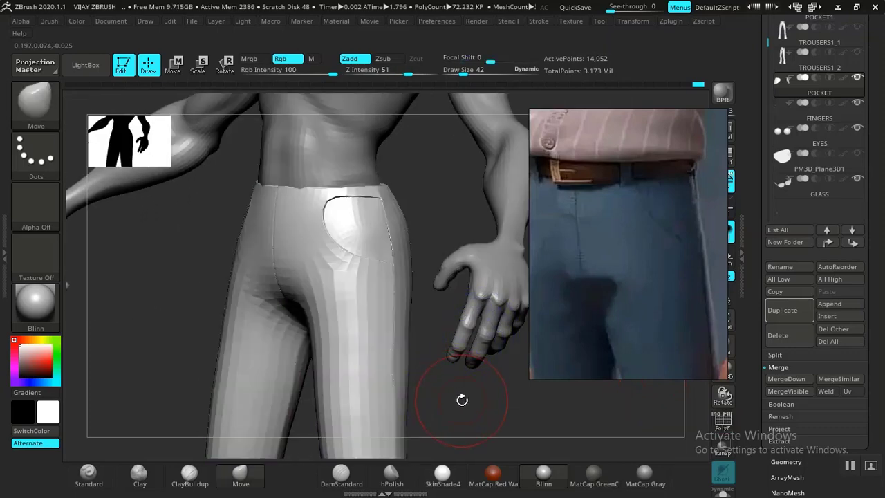
{"action": "left_click_drag", "start_coordinate": [461, 401], "coordinate": [471, 226]}
{"action": "mouse_move", "coordinate": [430, 387]}
{"action": "left_mouse_down", "text": "alt"}
{"action": "mouse_move", "coordinate": [432, 336]}
{"action": "mouse_move", "coordinate": [385, 403]}
{"action": "left_mouse_up", "text": "alt"}
{"action": "key", "text": "bracketright"}
{"action": "key", "text": "bracketright"}
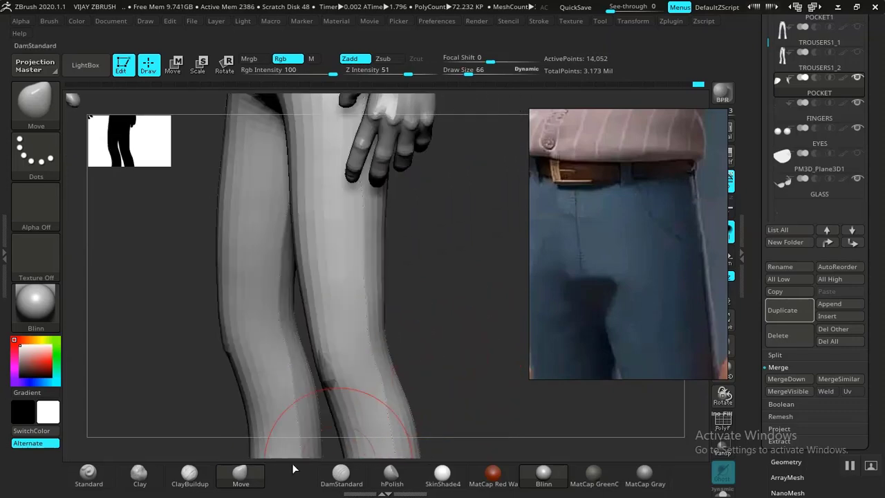
{"action": "mouse_move", "coordinate": [325, 386]}
{"action": "left_mouse_down"}
{"action": "mouse_move", "coordinate": [317, 387]}
{"action": "mouse_move", "coordinate": [321, 378]}
{"action": "mouse_move", "coordinate": [330, 382]}
{"action": "left_mouse_up"}
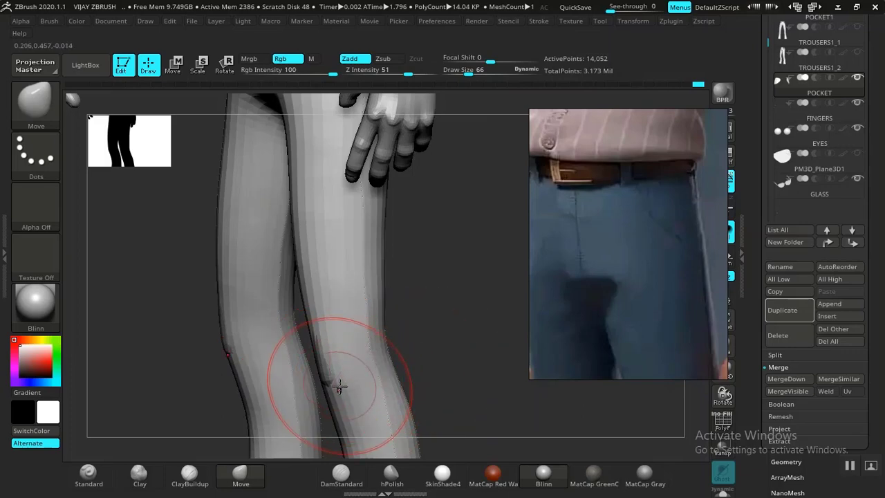
Cover the remaining body patches showing through behind the knees with the Move brush at Draw Size 46.
{"action": "key", "text": "bracketleft"}
{"action": "key", "text": "bracketleft"}
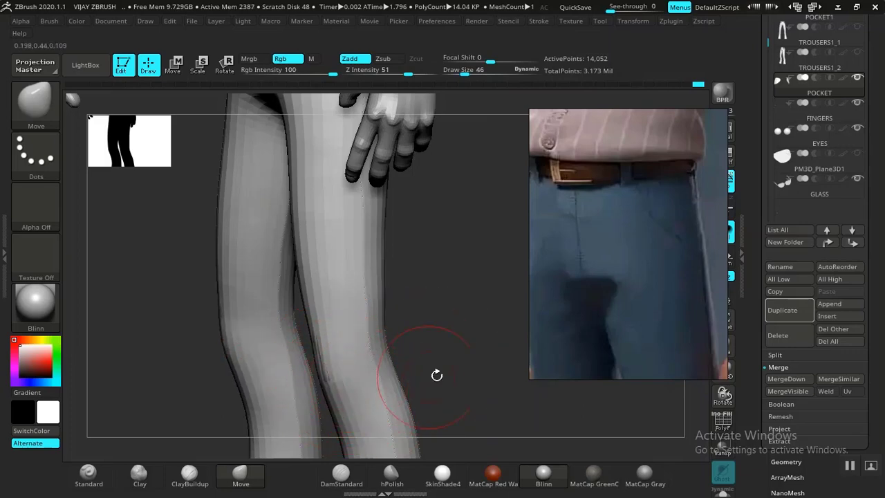
{"action": "right_click_drag", "start_coordinate": [490, 392], "coordinate": [463, 358], "text": "ctrl"}
{"action": "left_click_drag", "start_coordinate": [462, 357], "coordinate": [437, 367]}
{"action": "right_click_drag", "start_coordinate": [436, 367], "coordinate": [466, 419], "text": "ctrl"}
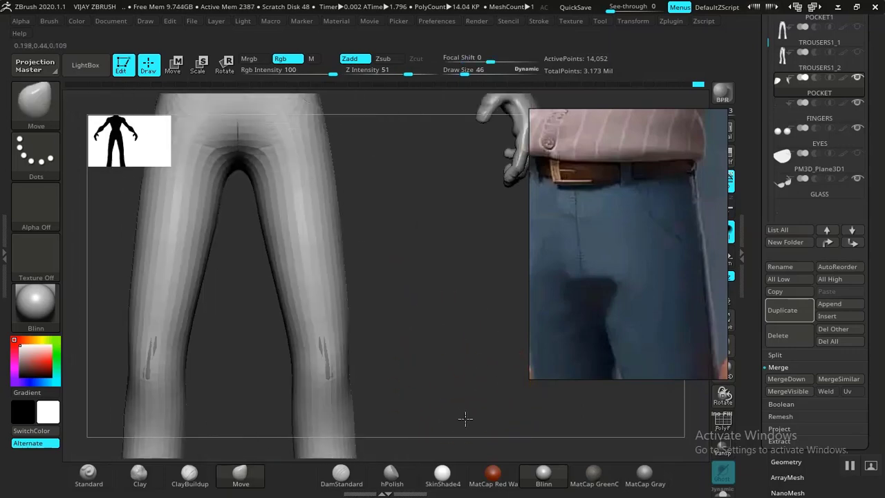
{"action": "left_click_drag", "start_coordinate": [466, 419], "coordinate": [409, 389]}
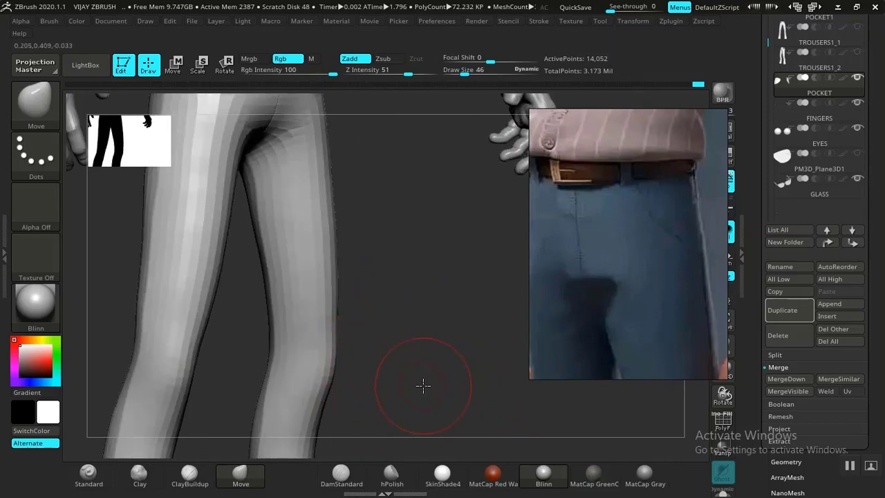
{"action": "right_click_drag", "start_coordinate": [424, 386], "coordinate": [405, 389], "text": "ctrl"}
{"action": "left_click_drag", "start_coordinate": [406, 389], "coordinate": [461, 364]}
{"action": "right_click_drag", "start_coordinate": [460, 364], "coordinate": [528, 354], "text": "ctrl"}
Move the reference image aside to clear more space around the trousers.
{"action": "left_click_drag", "start_coordinate": [636, 278], "coordinate": [711, 299]}
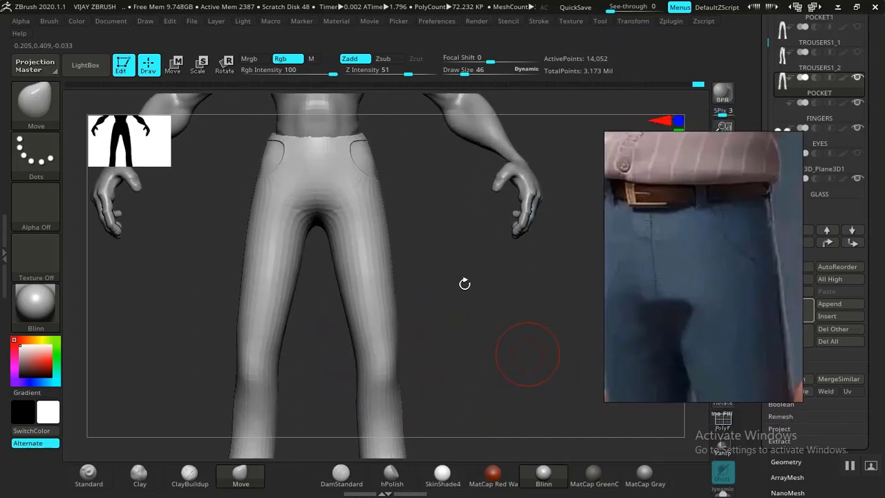
{"action": "left_click_drag", "start_coordinate": [461, 298], "coordinate": [461, 336], "text": "alt"}
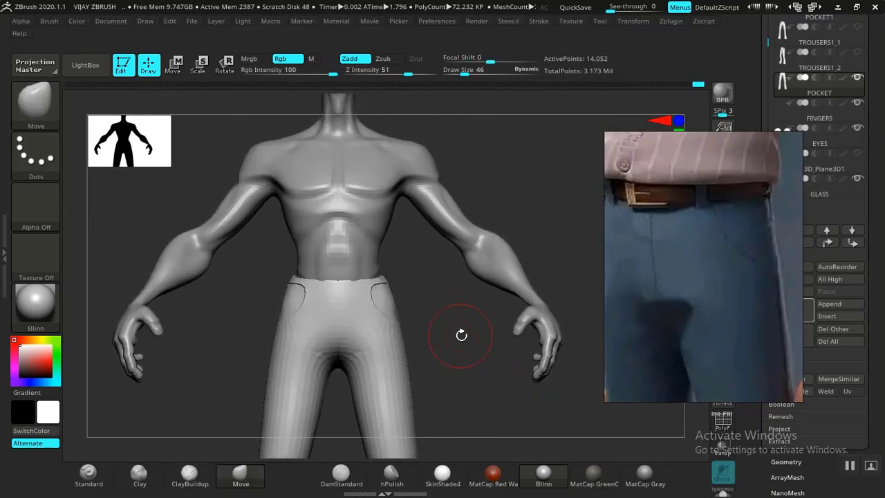
{"action": "right_click_drag", "start_coordinate": [461, 336], "coordinate": [498, 408], "text": "ctrl"}
{"action": "left_click_drag", "start_coordinate": [496, 332], "coordinate": [499, 415], "text": "alt"}
{"action": "mouse_move", "coordinate": [500, 415]}
{"action": "right_mouse_down", "text": "ctrl"}
{"action": "mouse_move", "coordinate": [502, 330]}
{"action": "mouse_move", "coordinate": [506, 353]}
{"action": "right_mouse_up", "text": "ctrl"}
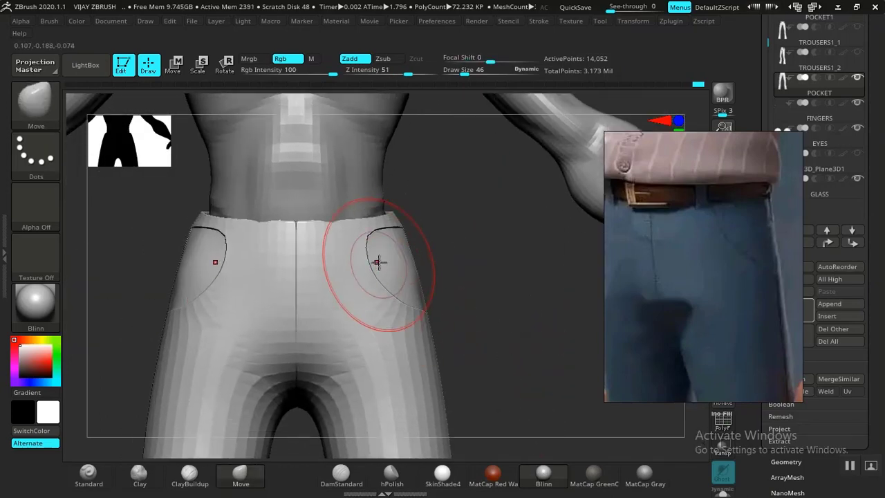
Push the back of the trouser waist closer to the body with the Move brush at Draw Size 70.
{"action": "mouse_move", "coordinate": [378, 261]}
{"action": "right_mouse_down"}
{"action": "mouse_move", "coordinate": [392, 233]}
{"action": "mouse_move", "coordinate": [453, 262]}
{"action": "mouse_move", "coordinate": [446, 270]}
{"action": "mouse_move", "coordinate": [459, 222]}
{"action": "mouse_move", "coordinate": [357, 218]}
{"action": "right_mouse_up"}
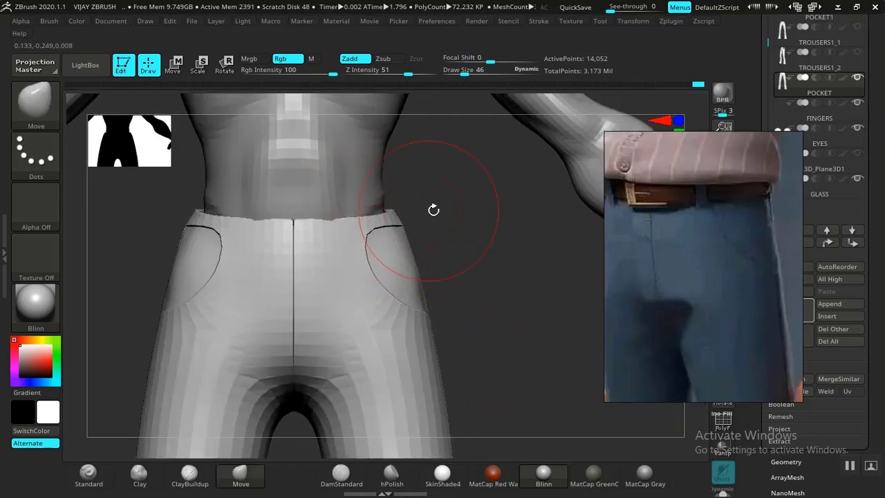
{"action": "right_click_drag", "start_coordinate": [433, 209], "coordinate": [409, 223]}
{"action": "right_click_drag", "start_coordinate": [284, 336], "coordinate": [340, 317]}
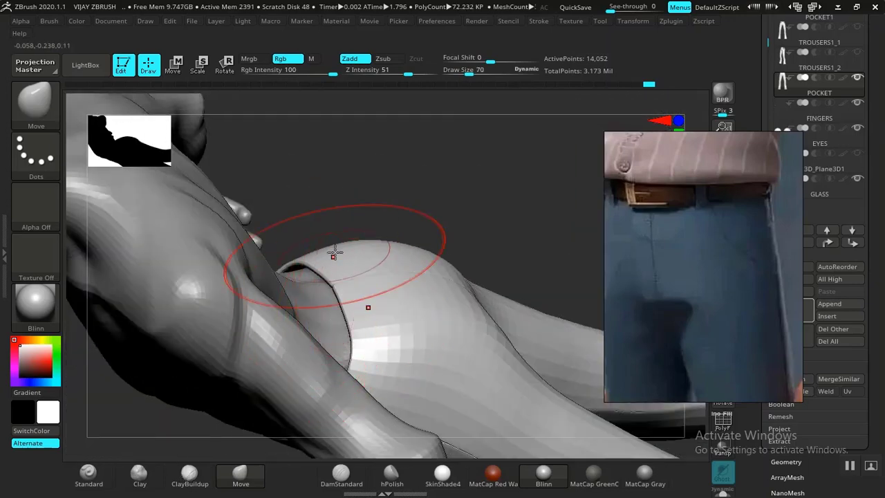
{"action": "left_click_drag", "start_coordinate": [321, 286], "coordinate": [333, 315]}
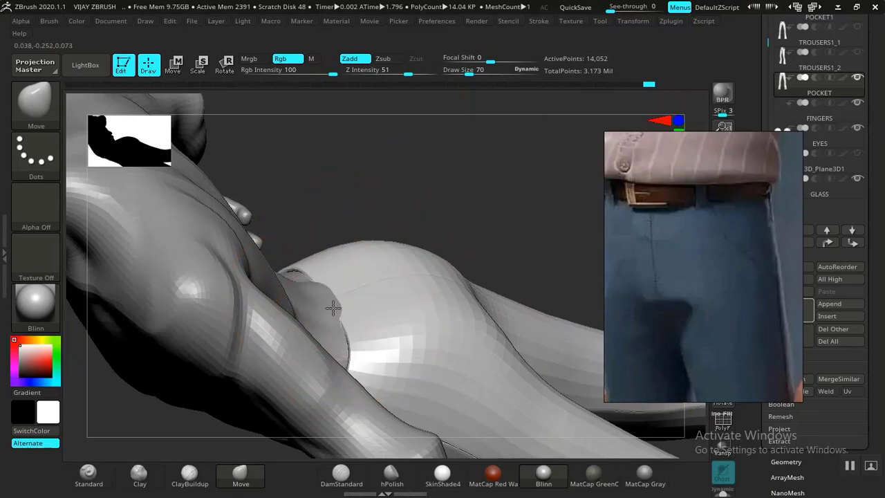
{"action": "right_click_drag", "start_coordinate": [417, 215], "coordinate": [466, 242]}
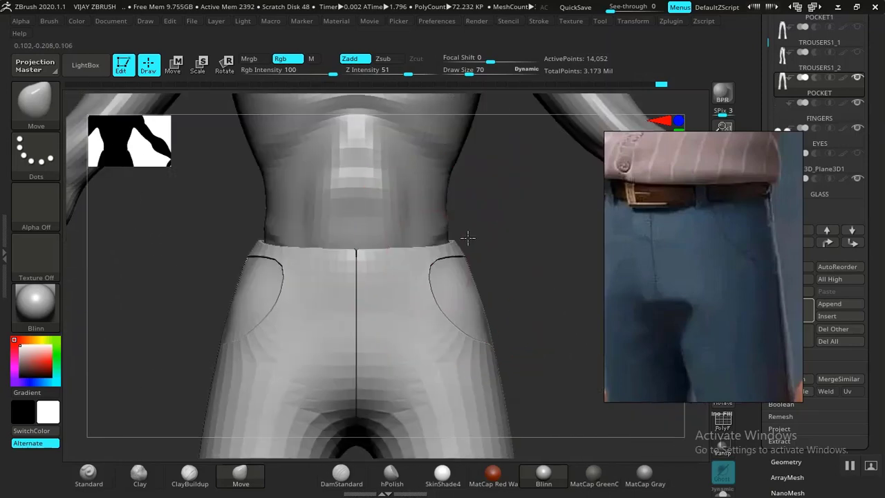
Refine the trouser waist edge above the pockets with the Move brush, reducing Draw Size to 50 and 26.
{"action": "mouse_move", "coordinate": [232, 278]}
{"action": "right_mouse_down"}
{"action": "mouse_move", "coordinate": [204, 279]}
{"action": "mouse_move", "coordinate": [214, 320]}
{"action": "mouse_move", "coordinate": [231, 263]}
{"action": "mouse_move", "coordinate": [530, 239]}
{"action": "mouse_move", "coordinate": [477, 245]}
{"action": "mouse_move", "coordinate": [485, 244]}
{"action": "mouse_move", "coordinate": [477, 256]}
{"action": "mouse_move", "coordinate": [558, 251]}
{"action": "mouse_move", "coordinate": [468, 271]}
{"action": "mouse_move", "coordinate": [366, 235]}
{"action": "mouse_move", "coordinate": [172, 294]}
{"action": "mouse_move", "coordinate": [253, 285]}
{"action": "right_mouse_up"}
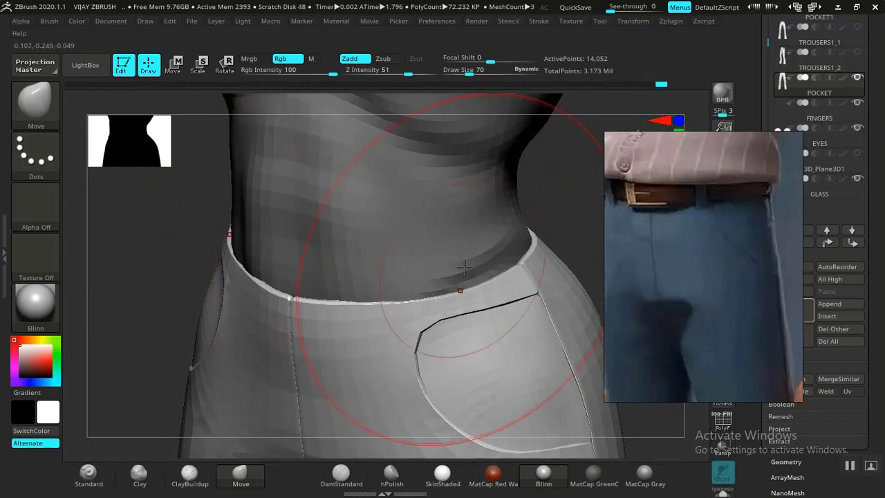
{"action": "right_click_drag", "start_coordinate": [561, 206], "coordinate": [512, 255]}
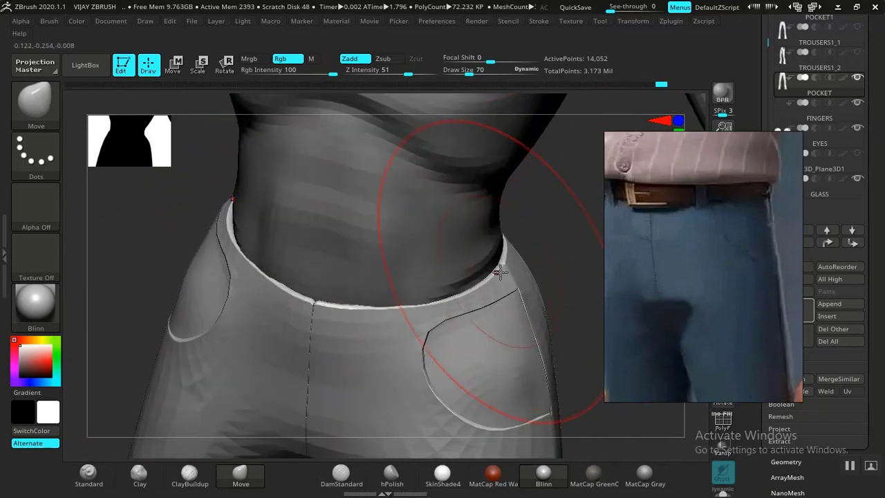
{"action": "key", "text": "bracketleft"}
{"action": "key", "text": "bracketleft"}
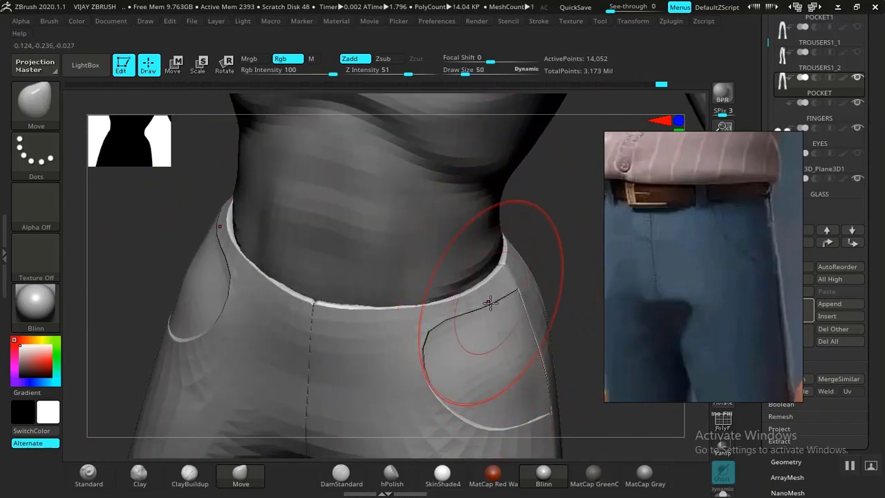
{"action": "key", "text": "bracketleft"}
{"action": "key", "text": "bracketleft"}
{"action": "key", "text": "bracketleft"}
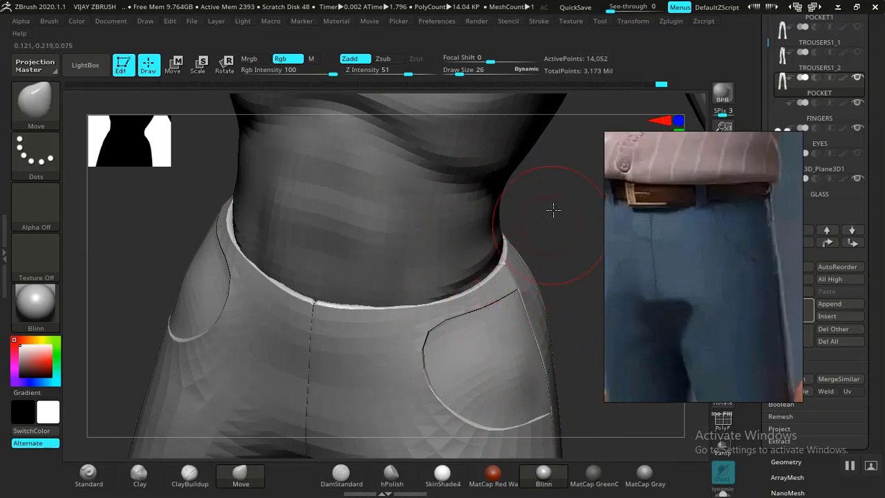
Mask a narrow band around the trouser waistline with the MaskLasso brush.
{"action": "left_click_drag", "start_coordinate": [553, 210], "coordinate": [537, 217], "text": "shift"}
{"action": "left_click_drag", "start_coordinate": [550, 271], "coordinate": [495, 272]}
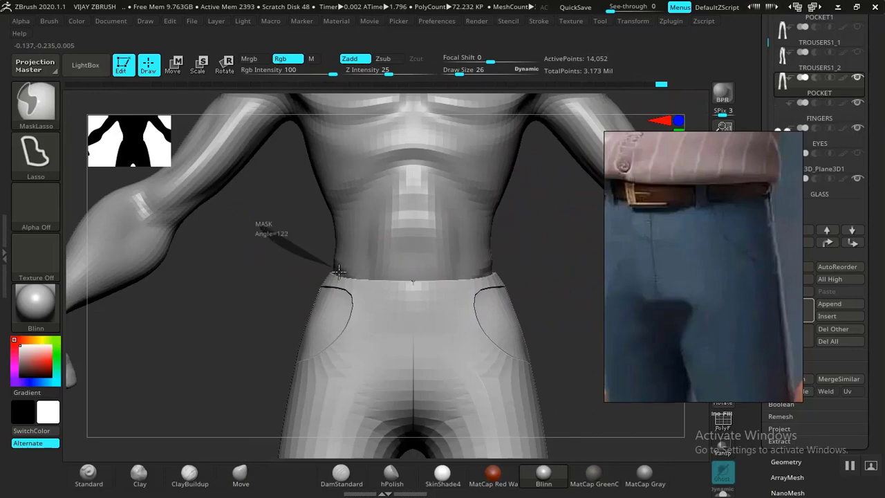
{"action": "left_click_drag", "start_coordinate": [338, 271], "coordinate": [387, 277], "text": "ctrl"}
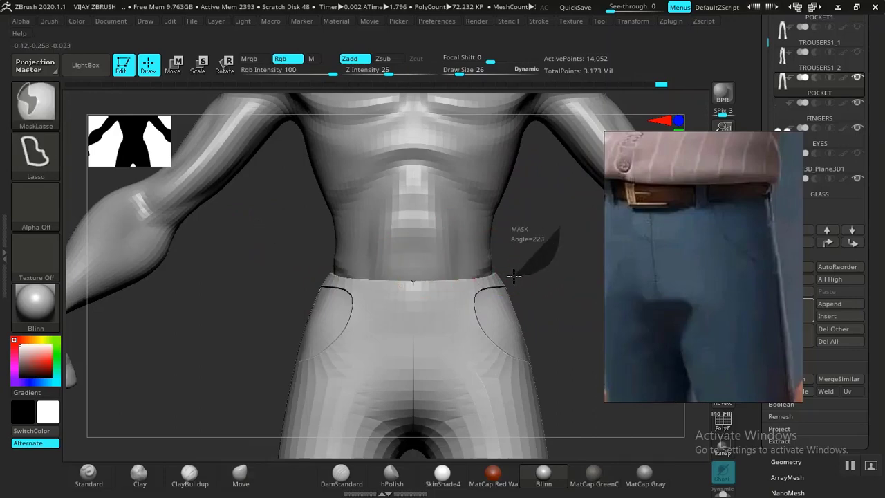
{"action": "mouse_move", "coordinate": [460, 290]}
{"action": "left_mouse_down", "text": "ctrl"}
{"action": "mouse_move", "coordinate": [421, 295]}
{"action": "mouse_move", "coordinate": [341, 276]}
{"action": "left_mouse_up", "text": "ctrl"}
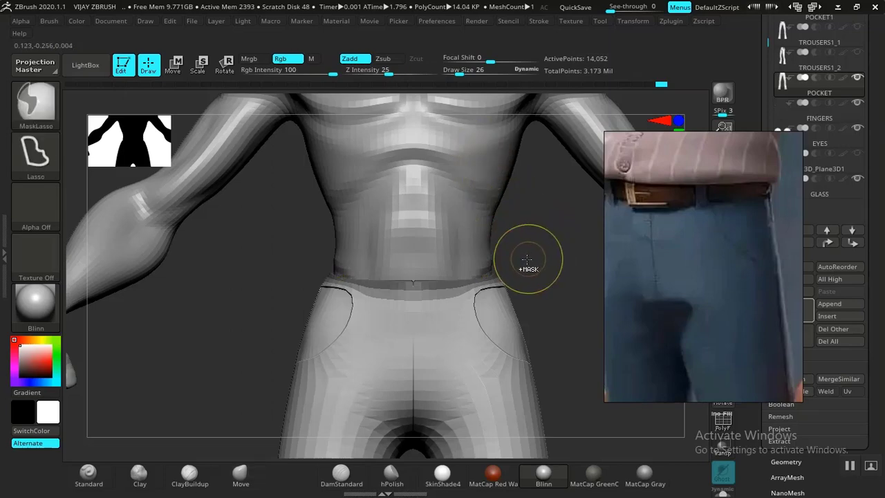
{"action": "left_click_drag", "start_coordinate": [530, 256], "coordinate": [519, 258], "text": "ctrl"}
{"action": "left_click_drag", "start_coordinate": [562, 221], "coordinate": [565, 219], "text": "ctrl"}
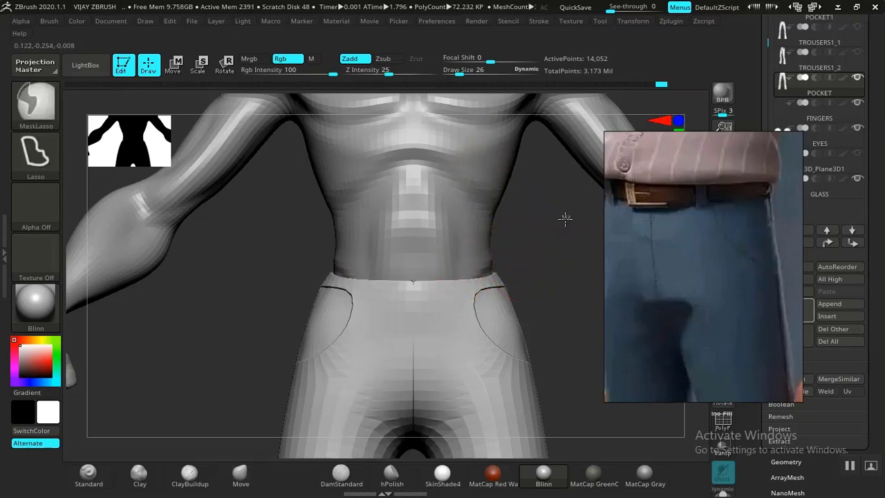
{"action": "mouse_move", "coordinate": [527, 275]}
{"action": "left_mouse_down", "text": "ctrl"}
{"action": "mouse_move", "coordinate": [466, 293]}
{"action": "mouse_move", "coordinate": [424, 292]}
{"action": "mouse_move", "coordinate": [333, 280]}
{"action": "mouse_move", "coordinate": [283, 259]}
{"action": "mouse_move", "coordinate": [525, 173]}
{"action": "left_mouse_up", "text": "ctrl"}
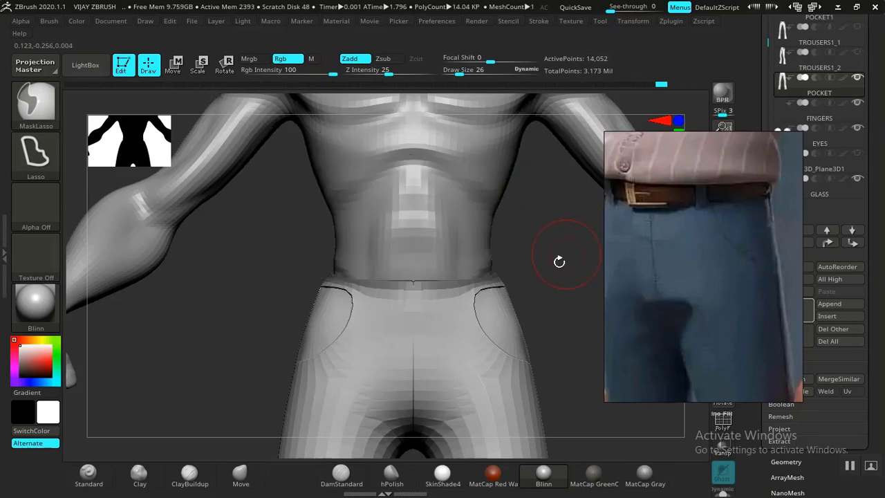
Reshape the front pocket's top edge into a smoother slope toward its inner corner with the Move brush at Draw Size 14.
{"action": "mouse_move", "coordinate": [464, 271]}
{"action": "left_mouse_down", "text": "alt"}
{"action": "mouse_move", "coordinate": [444, 274]}
{"action": "mouse_move", "coordinate": [408, 338]}
{"action": "left_mouse_up", "text": "alt"}
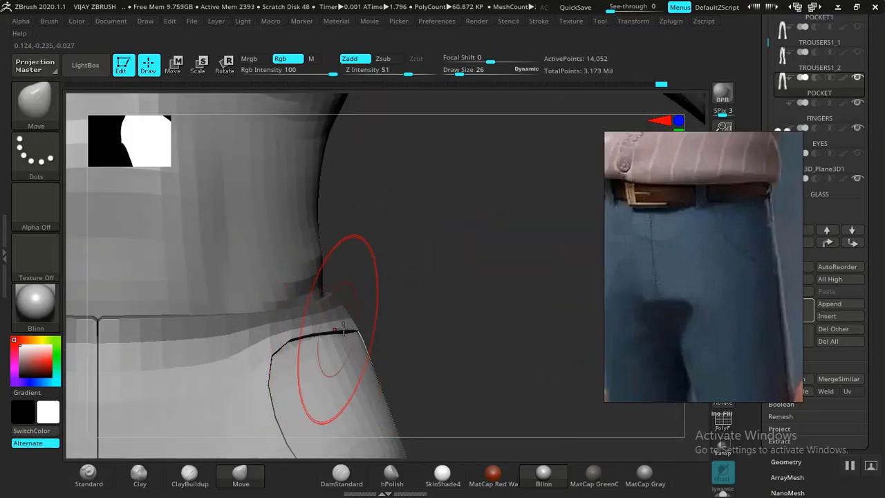
{"action": "left_click_drag", "start_coordinate": [479, 320], "coordinate": [424, 348]}
{"action": "key", "text": "bracketleft"}
{"action": "key", "text": "bracketleft"}
{"action": "key", "text": "bracketleft"}
{"action": "key", "text": "bracketleft"}
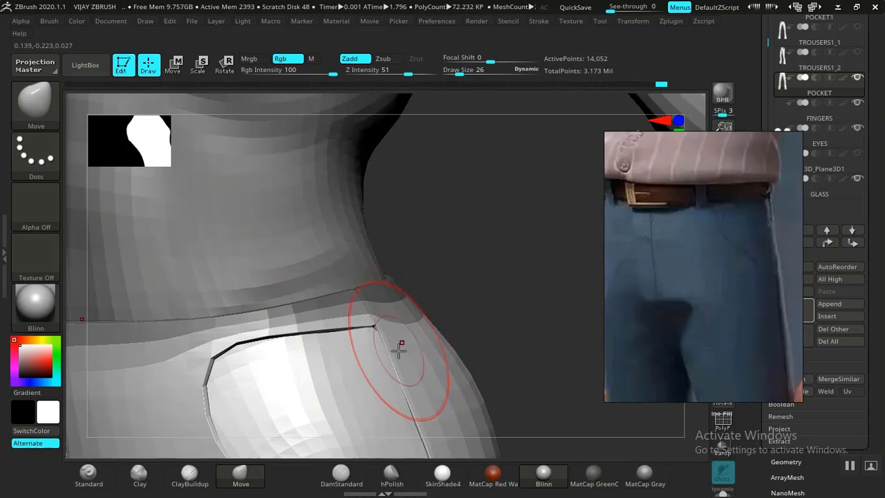
{"action": "mouse_move", "coordinate": [477, 332]}
{"action": "left_mouse_down"}
{"action": "mouse_move", "coordinate": [504, 293]}
{"action": "mouse_move", "coordinate": [519, 194]}
{"action": "mouse_move", "coordinate": [511, 201]}
{"action": "left_mouse_up"}
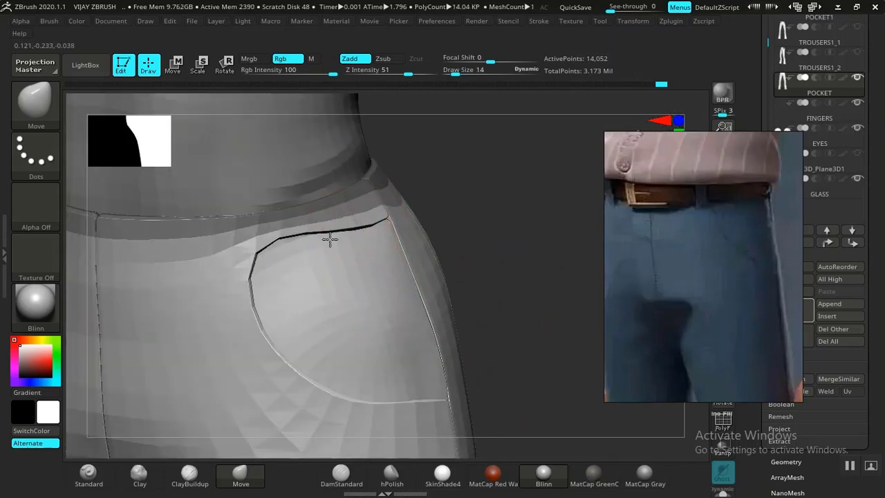
{"action": "left_click_drag", "start_coordinate": [302, 251], "coordinate": [260, 267]}
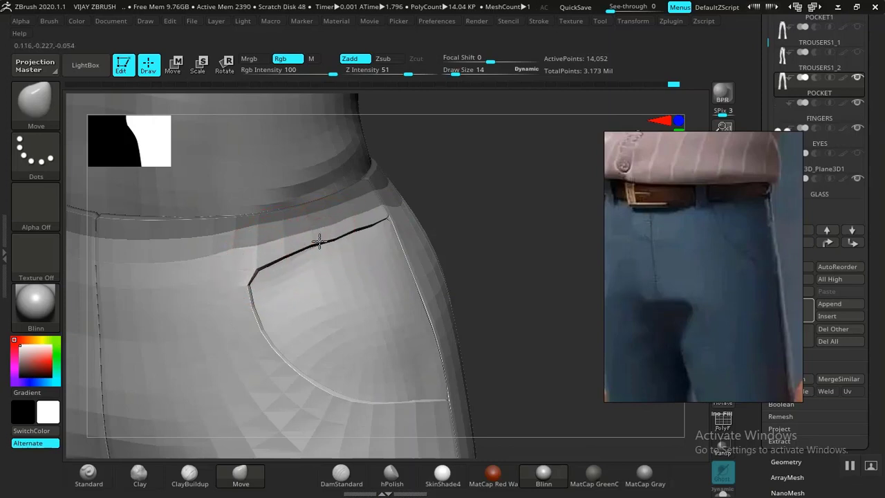
{"action": "left_click_drag", "start_coordinate": [377, 224], "coordinate": [377, 226]}
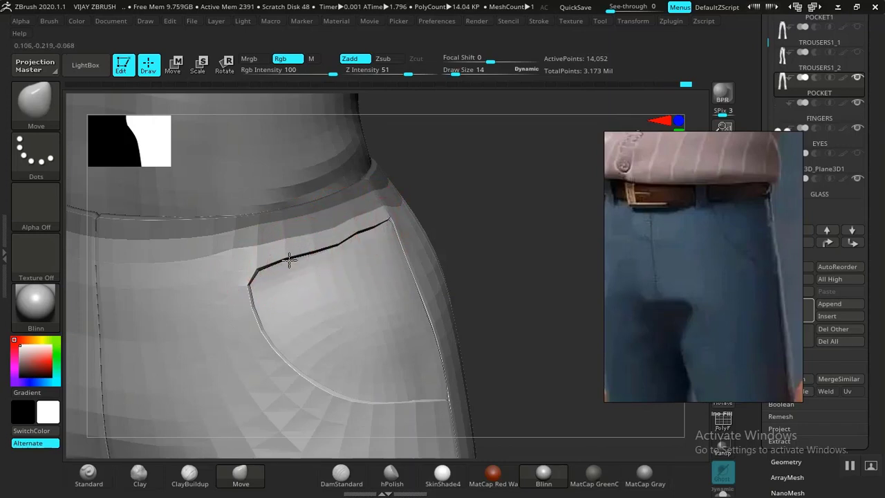
{"action": "left_click_drag", "start_coordinate": [263, 268], "coordinate": [264, 274]}
Even out the kinks along the opposite pocket's top edge with the Move brush at Draw Size 22 and 14.
{"action": "left_click_drag", "start_coordinate": [451, 198], "coordinate": [510, 269], "text": "alt"}
{"action": "left_click_drag", "start_coordinate": [401, 283], "coordinate": [485, 339]}
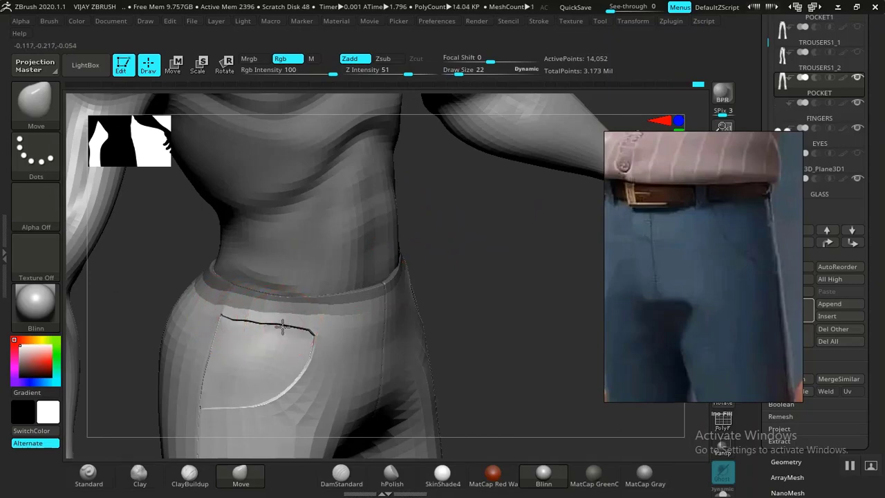
{"action": "left_click_drag", "start_coordinate": [455, 282], "coordinate": [317, 357], "text": "alt"}
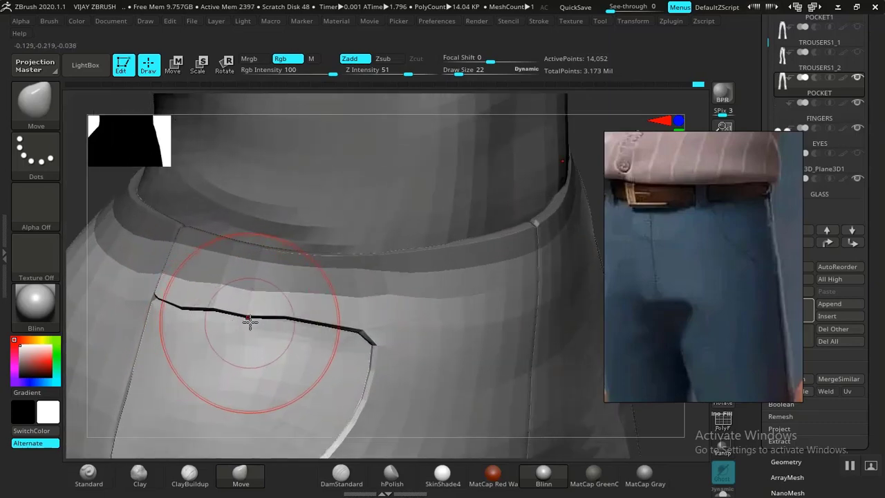
{"action": "left_click_drag", "start_coordinate": [249, 323], "coordinate": [249, 317]}
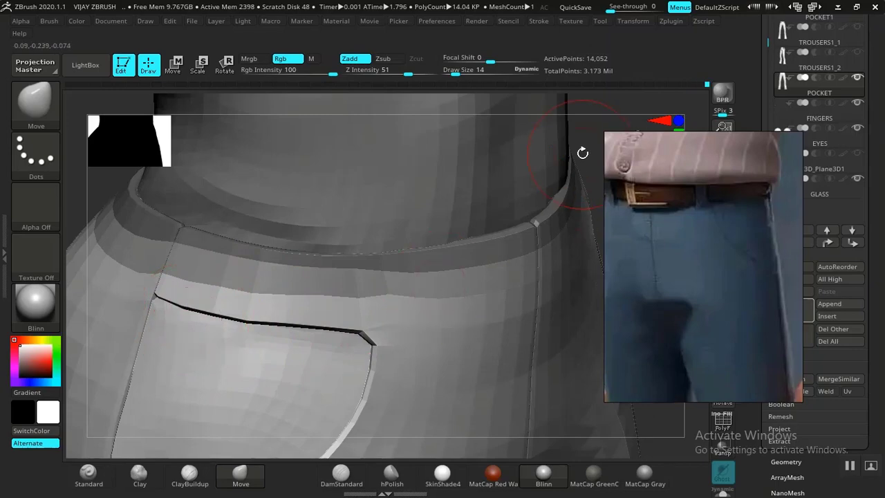
Mask the trousers below the waist band and adjust the waist's upper edge with the Move brush at Draw Size 30.
{"action": "left_click_drag", "start_coordinate": [548, 135], "coordinate": [345, 308], "text": "alt"}
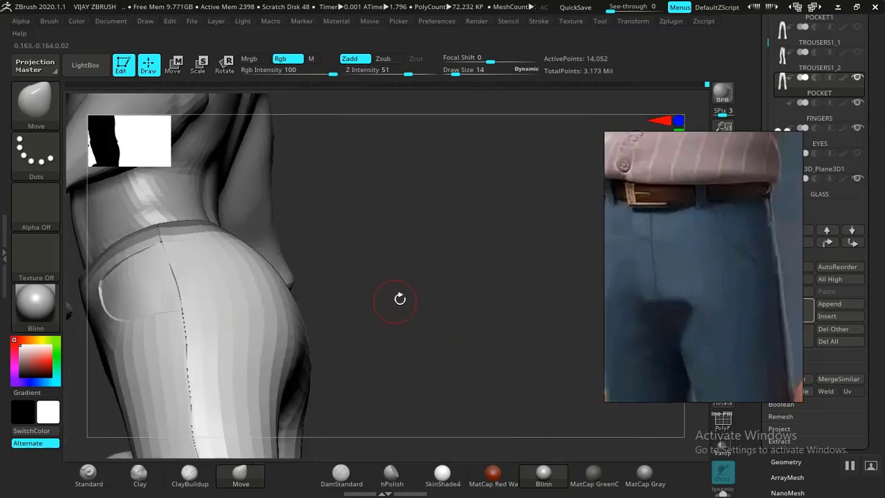
{"action": "left_click_drag", "start_coordinate": [457, 283], "coordinate": [431, 279]}
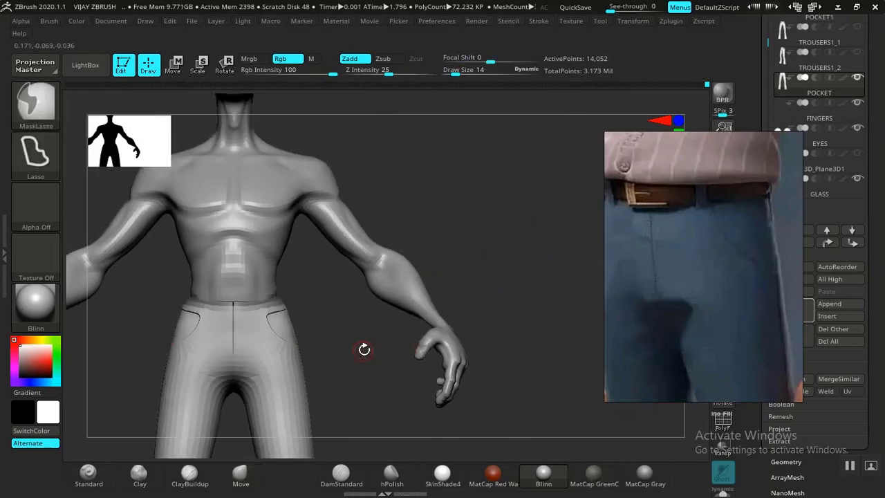
{"action": "left_click_drag", "start_coordinate": [364, 350], "coordinate": [526, 324], "text": "alt"}
{"action": "left_click_drag", "start_coordinate": [571, 201], "coordinate": [450, 286], "text": "alt"}
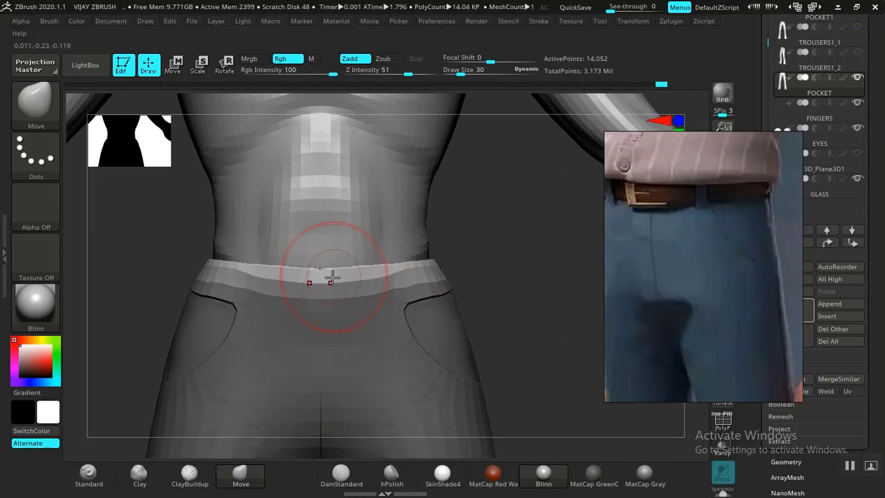
{"action": "mouse_move", "coordinate": [391, 269]}
{"action": "left_mouse_down"}
{"action": "mouse_move", "coordinate": [439, 270]}
{"action": "mouse_move", "coordinate": [392, 275]}
{"action": "mouse_move", "coordinate": [381, 263]}
{"action": "left_mouse_up"}
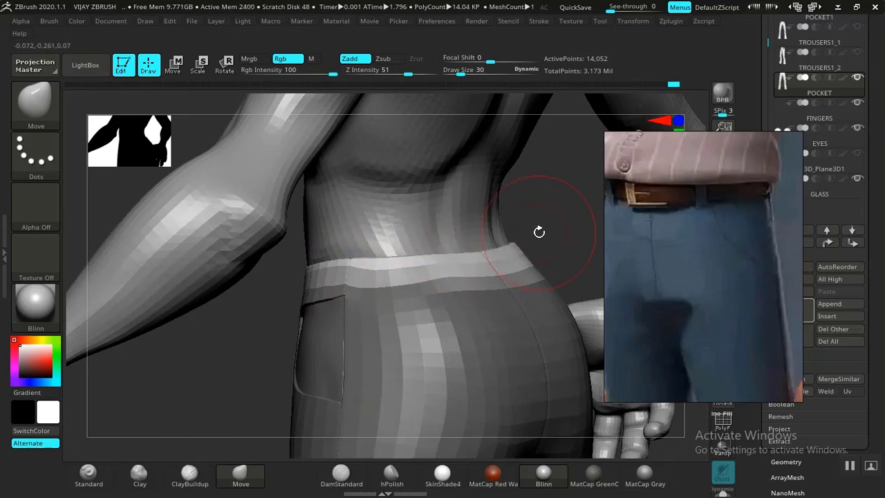
{"action": "left_click_drag", "start_coordinate": [539, 232], "coordinate": [449, 268], "text": "alt"}
{"action": "left_click_drag", "start_coordinate": [255, 288], "coordinate": [286, 283]}
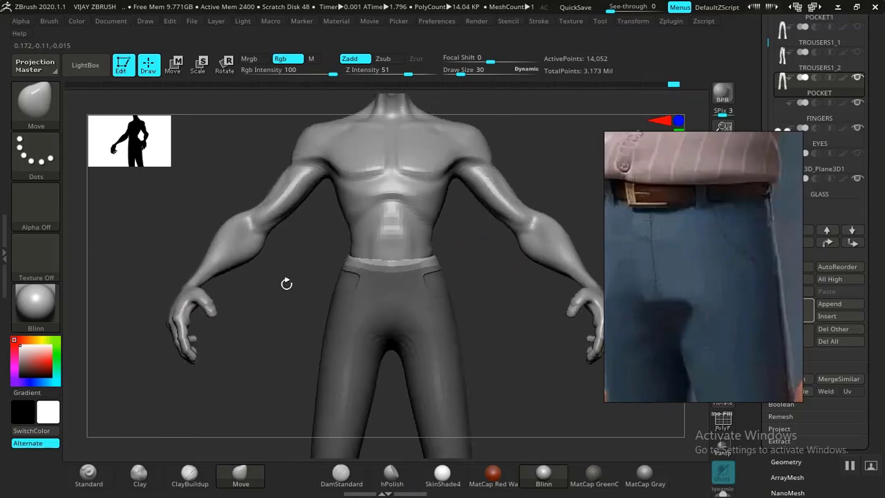
{"action": "mouse_move", "coordinate": [476, 281]}
{"action": "left_mouse_down", "text": "alt"}
{"action": "mouse_move", "coordinate": [470, 265]}
{"action": "mouse_move", "coordinate": [514, 332]}
{"action": "mouse_move", "coordinate": [526, 269]}
{"action": "mouse_move", "coordinate": [527, 282]}
{"action": "left_mouse_up", "text": "alt"}
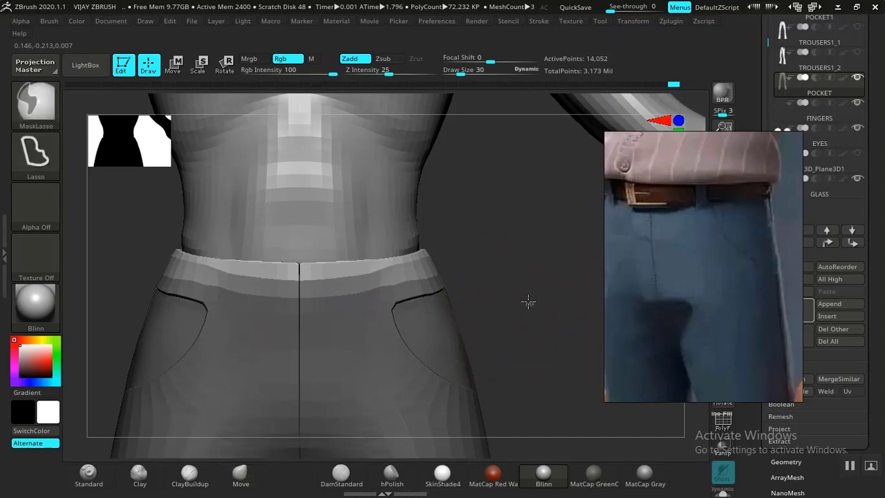
Clear the mask and subdivide the trousers once.
{"action": "mouse_move", "coordinate": [528, 303]}
{"action": "left_mouse_down", "text": "ctrl"}
{"action": "mouse_move", "coordinate": [549, 338]}
{"action": "mouse_move", "coordinate": [532, 294]}
{"action": "mouse_move", "coordinate": [525, 327]}
{"action": "left_mouse_up", "text": "ctrl"}
{"action": "key", "text": "ctrl+d"}
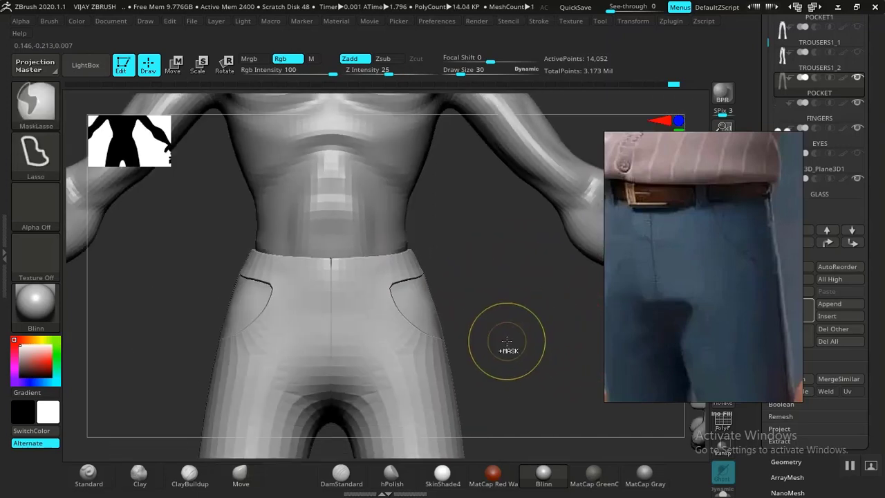
{"action": "left_click_drag", "start_coordinate": [520, 361], "coordinate": [465, 293], "text": "alt"}
{"action": "left_click_drag", "start_coordinate": [498, 373], "coordinate": [540, 413], "text": "alt"}
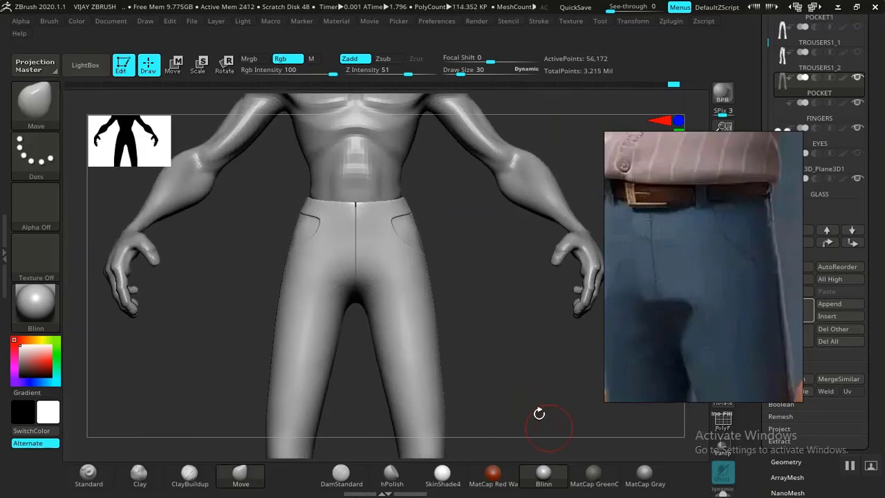
Refine the front pocket's upper inner corner with the Move brush at Draw Size 18.
{"action": "left_click_drag", "start_coordinate": [511, 312], "coordinate": [583, 444], "text": "alt"}
{"action": "left_click_drag", "start_coordinate": [531, 277], "coordinate": [552, 322], "text": "alt"}
{"action": "mouse_move", "coordinate": [530, 320]}
{"action": "left_mouse_down"}
{"action": "mouse_move", "coordinate": [527, 293]}
{"action": "mouse_move", "coordinate": [545, 297]}
{"action": "mouse_move", "coordinate": [450, 282]}
{"action": "left_mouse_up"}
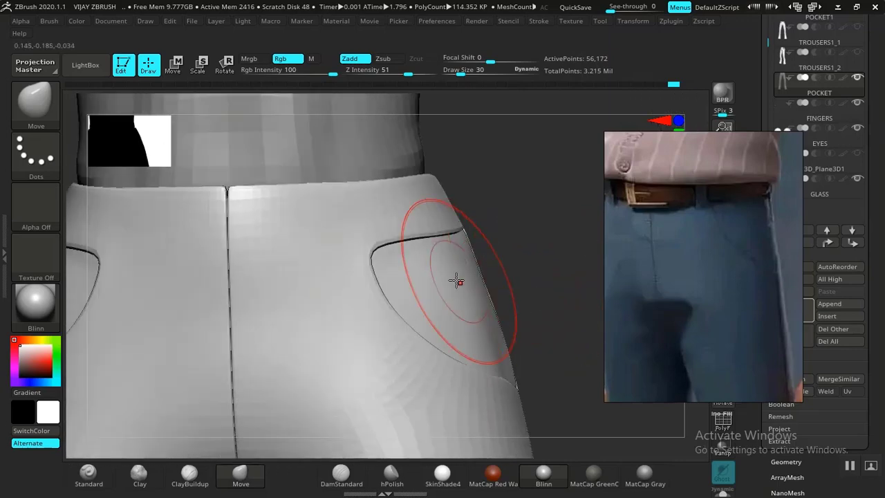
{"action": "key", "text": "bracketleft"}
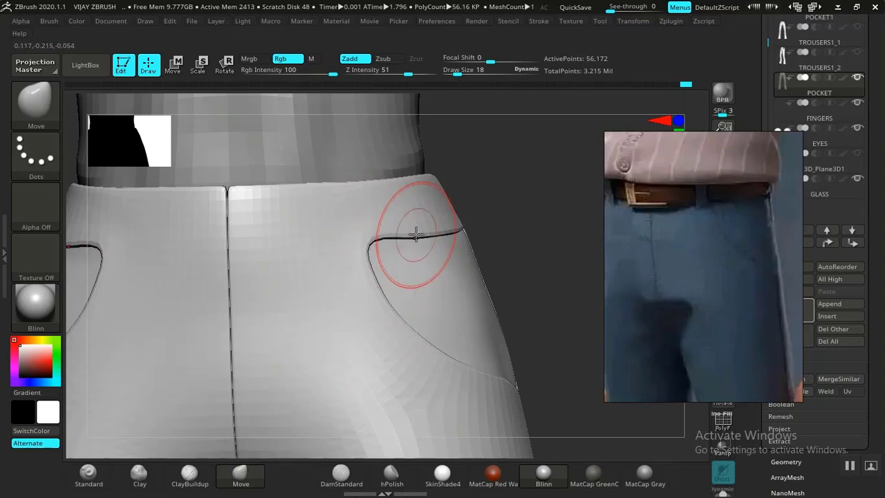
Examine the trousers' front seam, side seams and pocket edges from several angles.
{"action": "left_click_drag", "start_coordinate": [533, 283], "coordinate": [473, 357], "text": "alt"}
{"action": "mouse_move", "coordinate": [538, 385]}
{"action": "left_mouse_down", "text": "alt"}
{"action": "mouse_move", "coordinate": [508, 357]}
{"action": "mouse_move", "coordinate": [524, 366]}
{"action": "mouse_move", "coordinate": [539, 352]}
{"action": "mouse_move", "coordinate": [553, 255]}
{"action": "mouse_move", "coordinate": [567, 288]}
{"action": "mouse_move", "coordinate": [537, 247]}
{"action": "mouse_move", "coordinate": [565, 284]}
{"action": "mouse_move", "coordinate": [549, 295]}
{"action": "mouse_move", "coordinate": [557, 237]}
{"action": "mouse_move", "coordinate": [546, 243]}
{"action": "left_mouse_up", "text": "alt"}
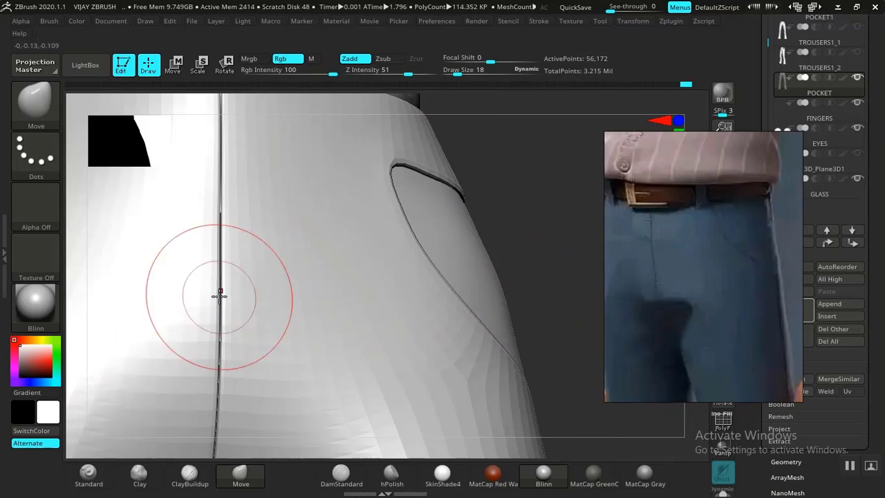
{"action": "left_click_drag", "start_coordinate": [528, 246], "coordinate": [423, 198], "text": "alt"}
{"action": "left_click_drag", "start_coordinate": [449, 290], "coordinate": [346, 305]}
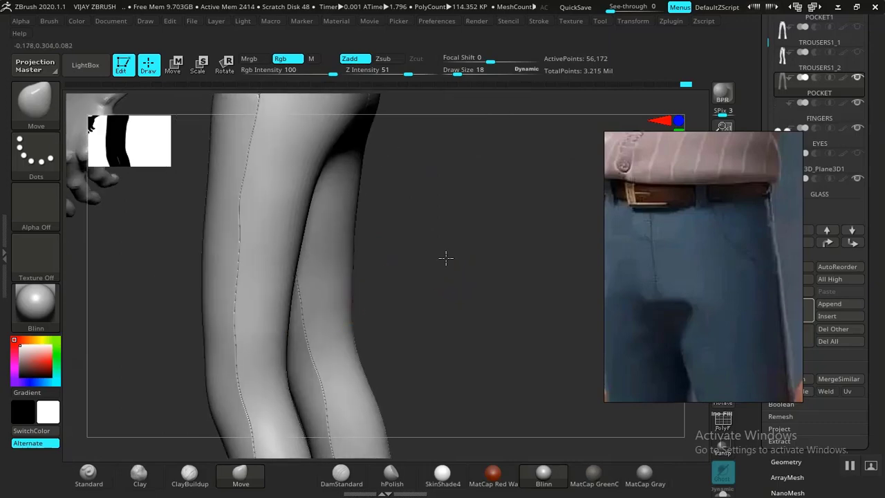
{"action": "left_click_drag", "start_coordinate": [446, 258], "coordinate": [501, 481], "text": "alt"}
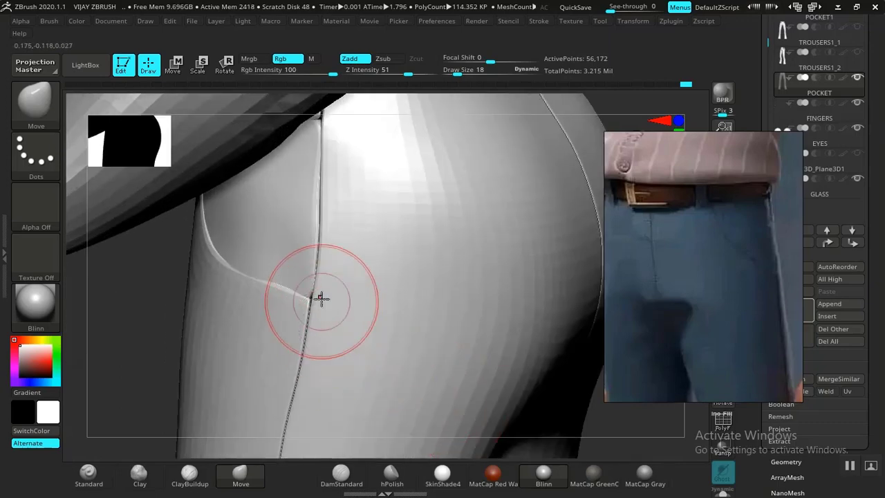
{"action": "left_click_drag", "start_coordinate": [321, 298], "coordinate": [241, 292]}
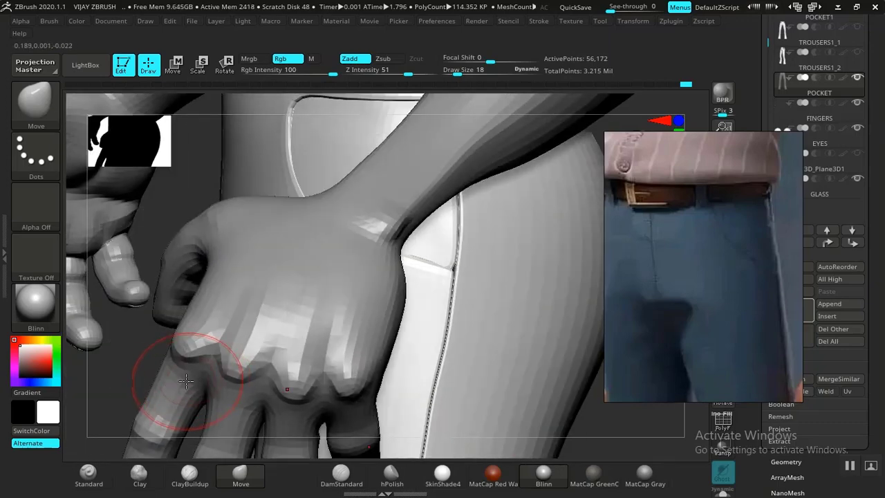
Subdivide the trousers two more times and open their Geometry settings.
{"action": "key", "text": "ctrl"}
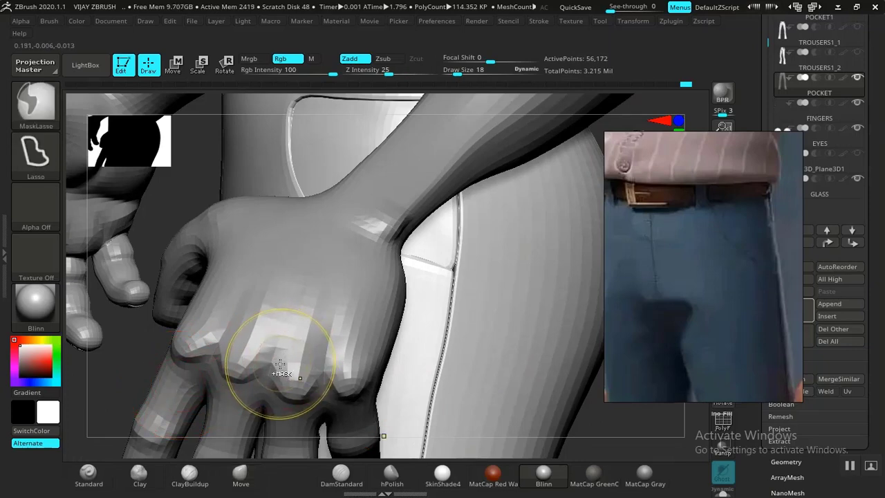
{"action": "key", "text": "ctrl+d"}
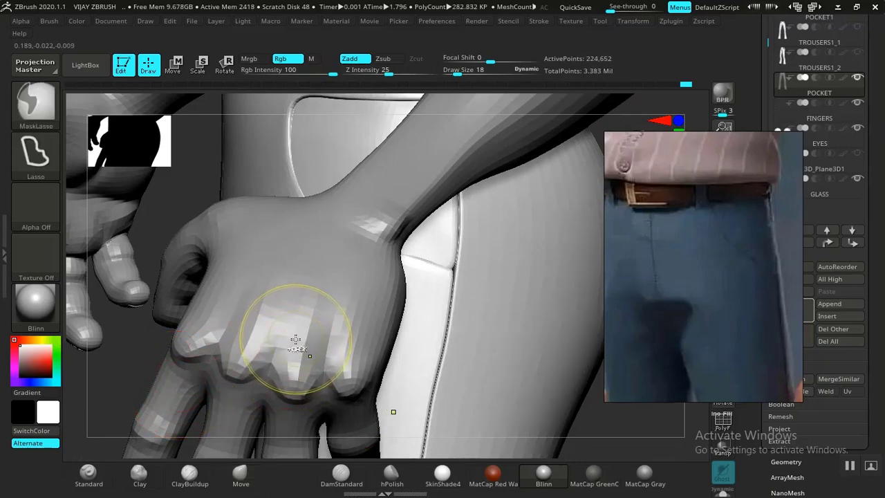
{"action": "key", "text": "ctrl+d"}
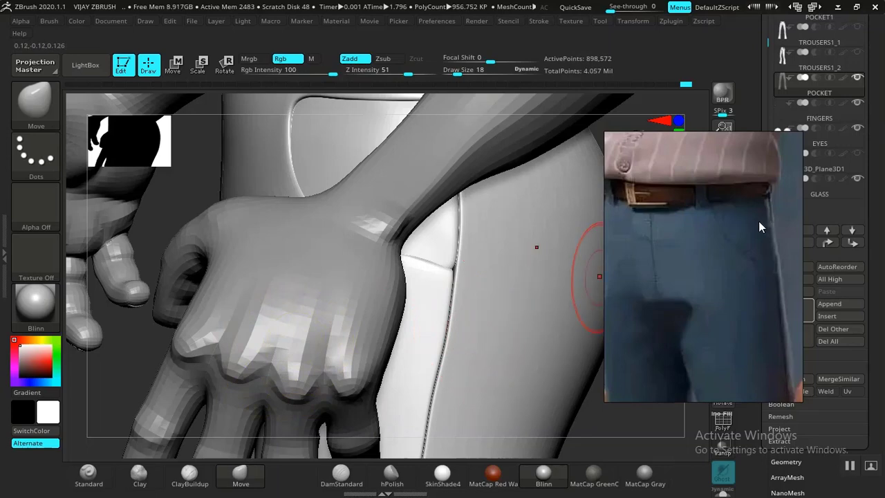
{"action": "scroll", "coordinate": [763, 151], "scroll_direction": "down", "scroll_amount": 5}
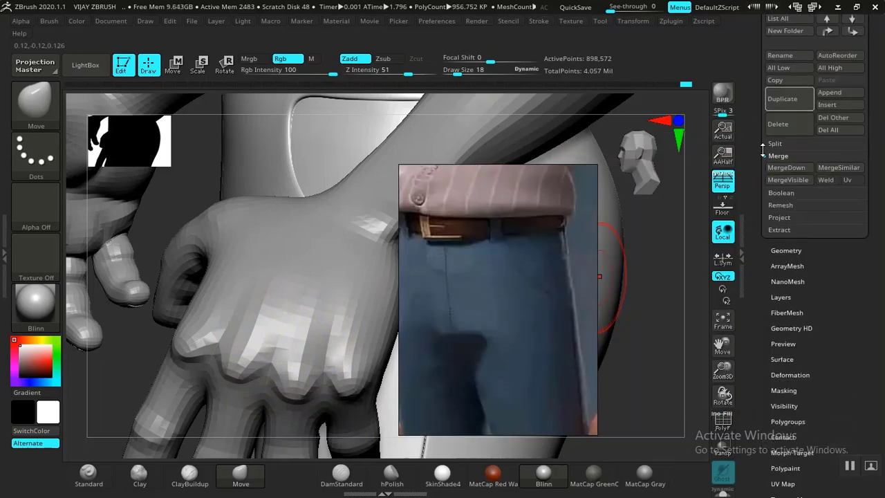
{"action": "left_click", "coordinate": [788, 251]}
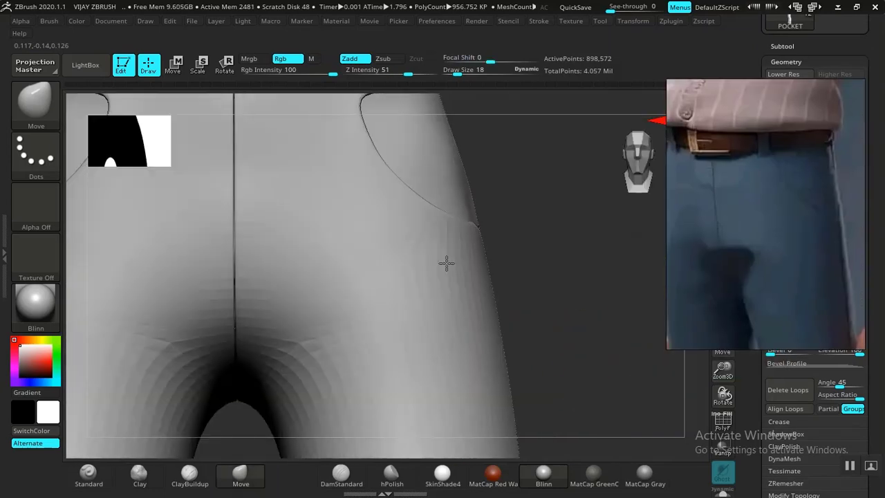
Examine the trouser legs and hems from the front and side against the reference's cuffs.
{"action": "left_click_drag", "start_coordinate": [446, 264], "coordinate": [449, 288], "text": "alt"}
{"action": "left_click_drag", "start_coordinate": [449, 325], "coordinate": [506, 392], "text": "alt"}
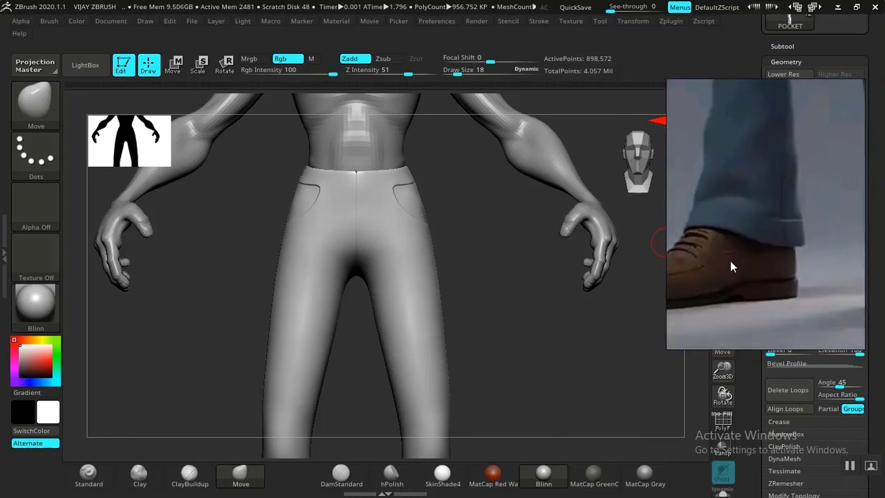
{"action": "left_click_drag", "start_coordinate": [513, 391], "coordinate": [492, 228], "text": "alt"}
{"action": "left_click_drag", "start_coordinate": [518, 340], "coordinate": [533, 251], "text": "alt"}
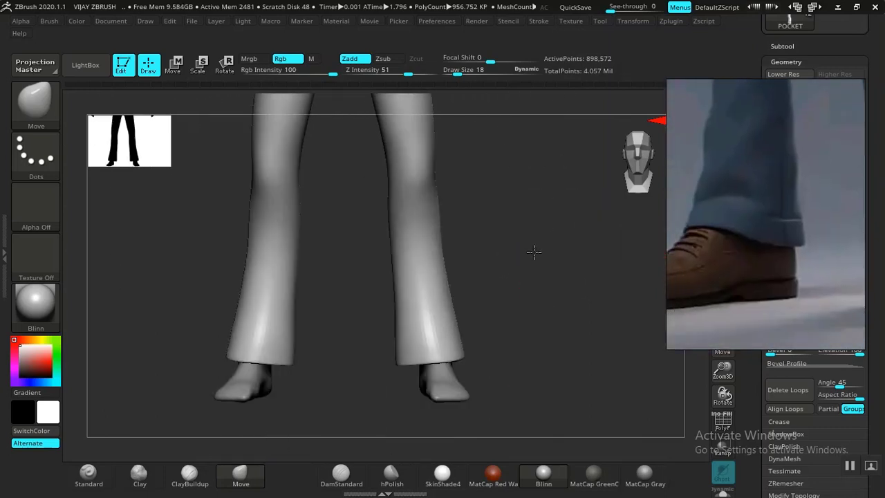
{"action": "left_click_drag", "start_coordinate": [544, 282], "coordinate": [451, 376]}
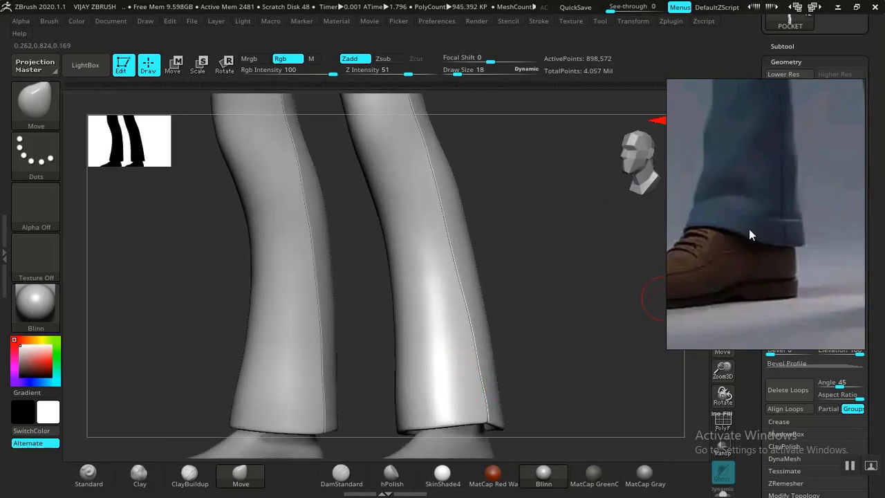
{"action": "mouse_move", "coordinate": [541, 347]}
{"action": "left_mouse_down"}
{"action": "mouse_move", "coordinate": [567, 318]}
{"action": "mouse_move", "coordinate": [571, 281]}
{"action": "mouse_move", "coordinate": [556, 354]}
{"action": "mouse_move", "coordinate": [548, 360]}
{"action": "left_mouse_up"}
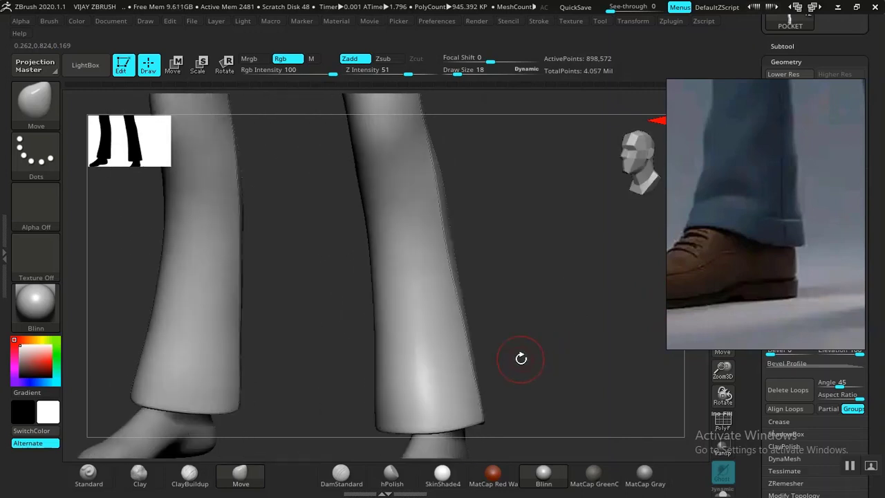
{"action": "left_click_drag", "start_coordinate": [570, 330], "coordinate": [604, 415]}
{"action": "left_click_drag", "start_coordinate": [515, 395], "coordinate": [466, 390]}
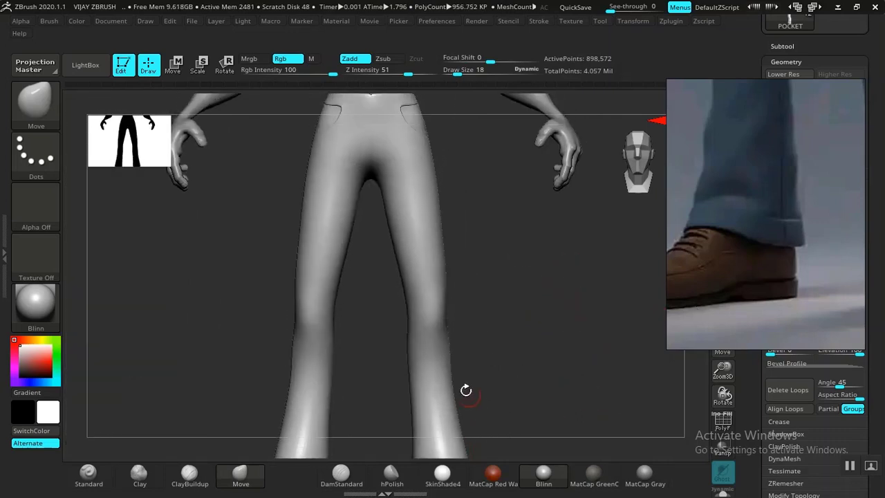
Frame the whole character and save the project over the existing VIJAY ZBRUSH.ZPR file.
{"action": "key", "text": "f"}
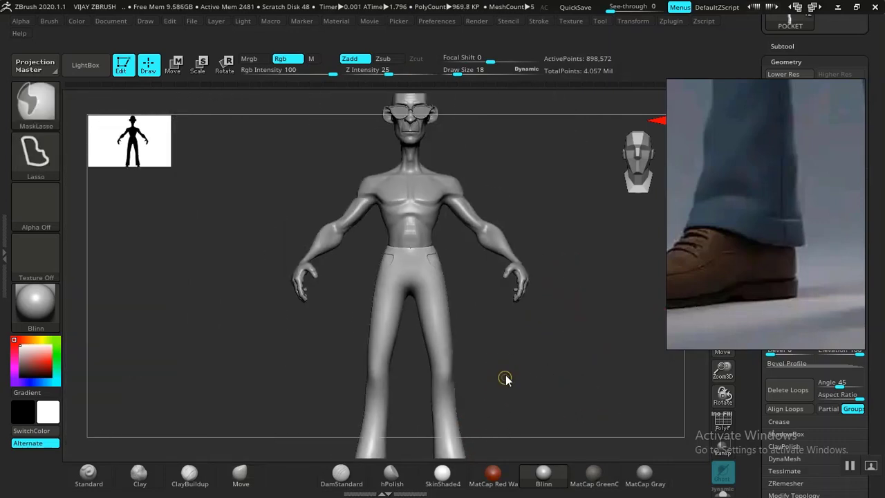
{"action": "key", "text": "ctrl+s"}
{"action": "left_click", "coordinate": [338, 199]}
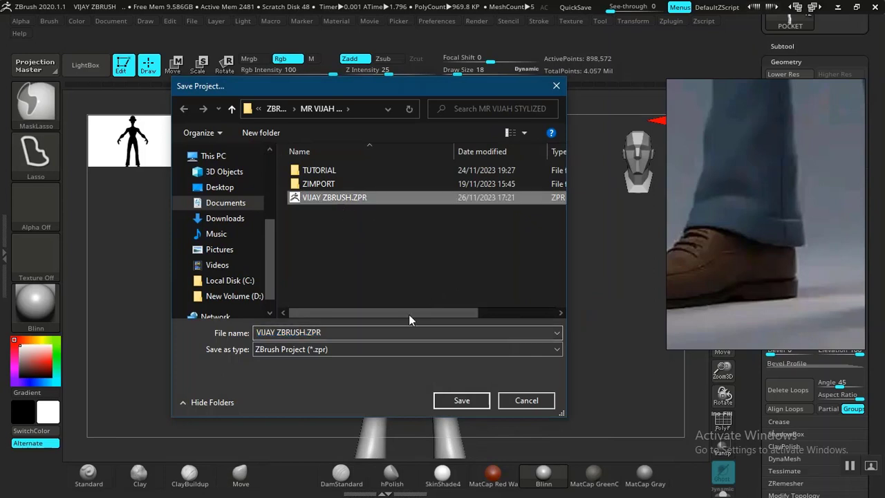
{"action": "left_click", "coordinate": [462, 401]}
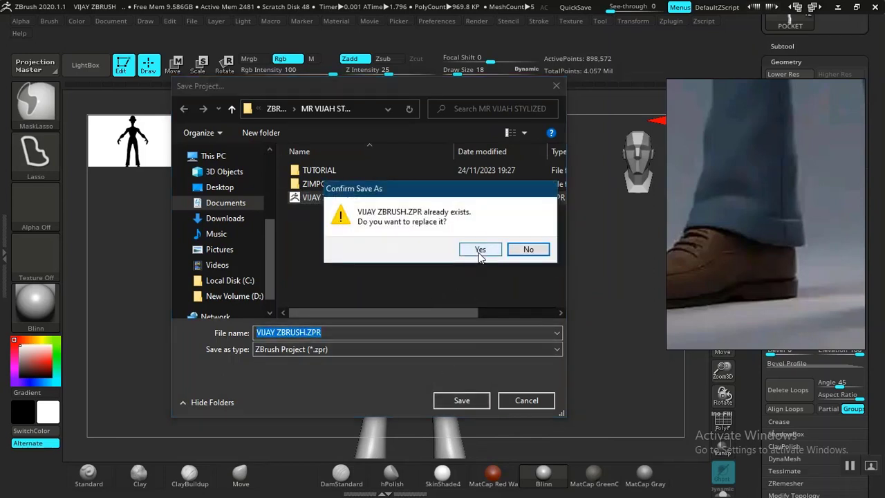
{"action": "left_click", "coordinate": [480, 250]}
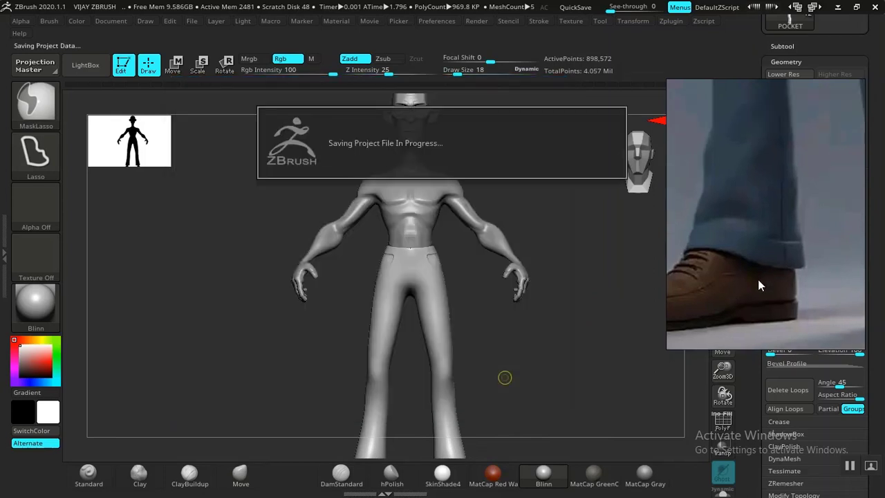